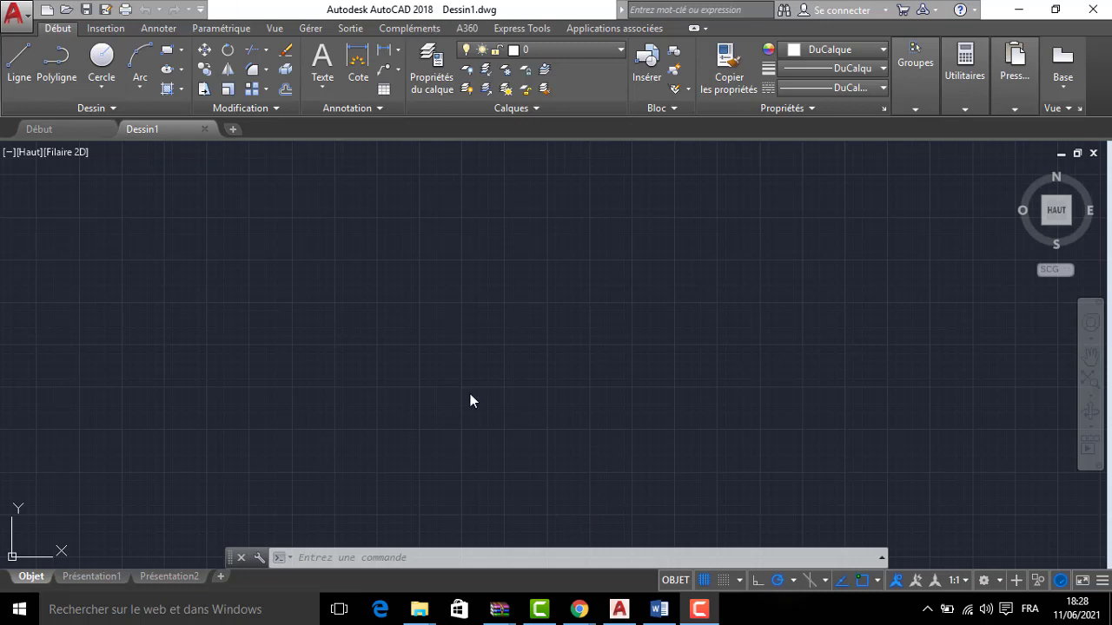
left_click(997, 581)
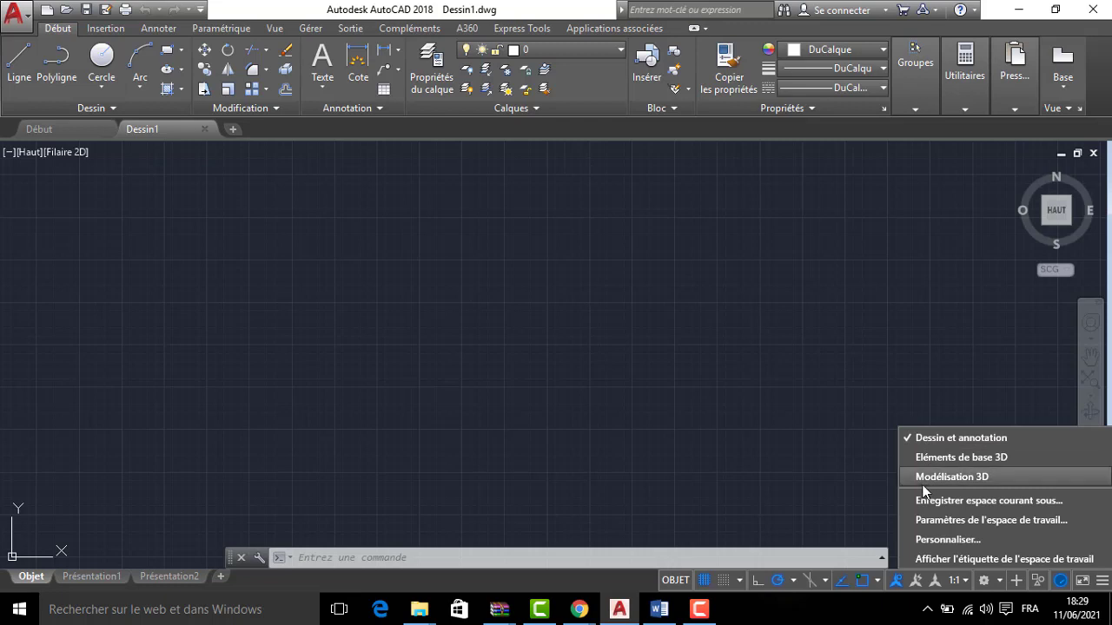
left_click(750, 417)
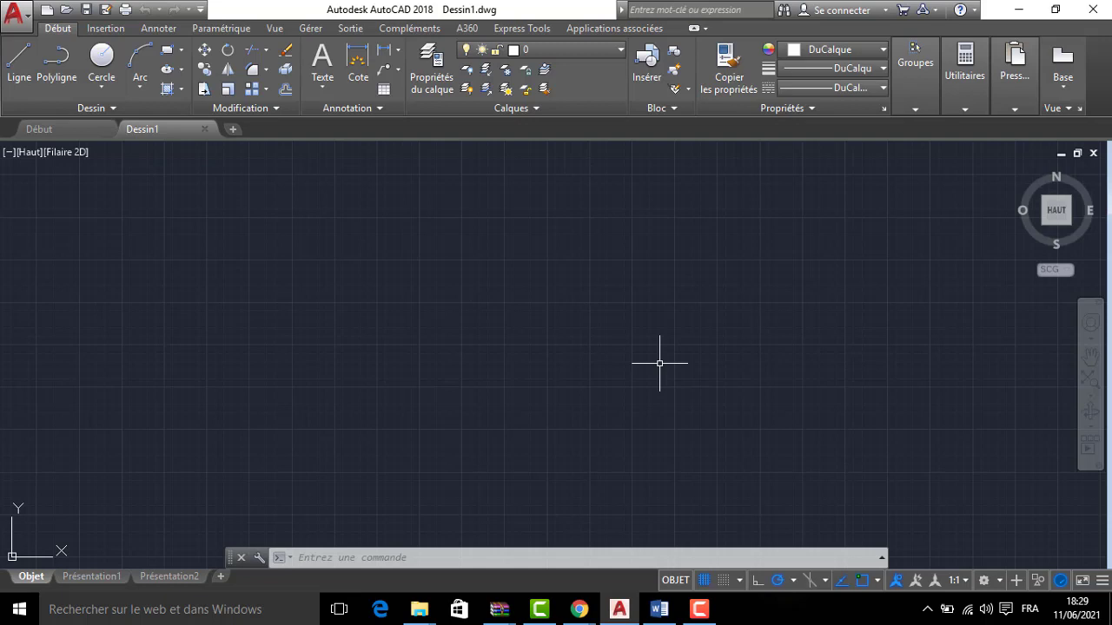
- Show the classic menu bar by setting the MENUBAR variable to 1
type("MENU")
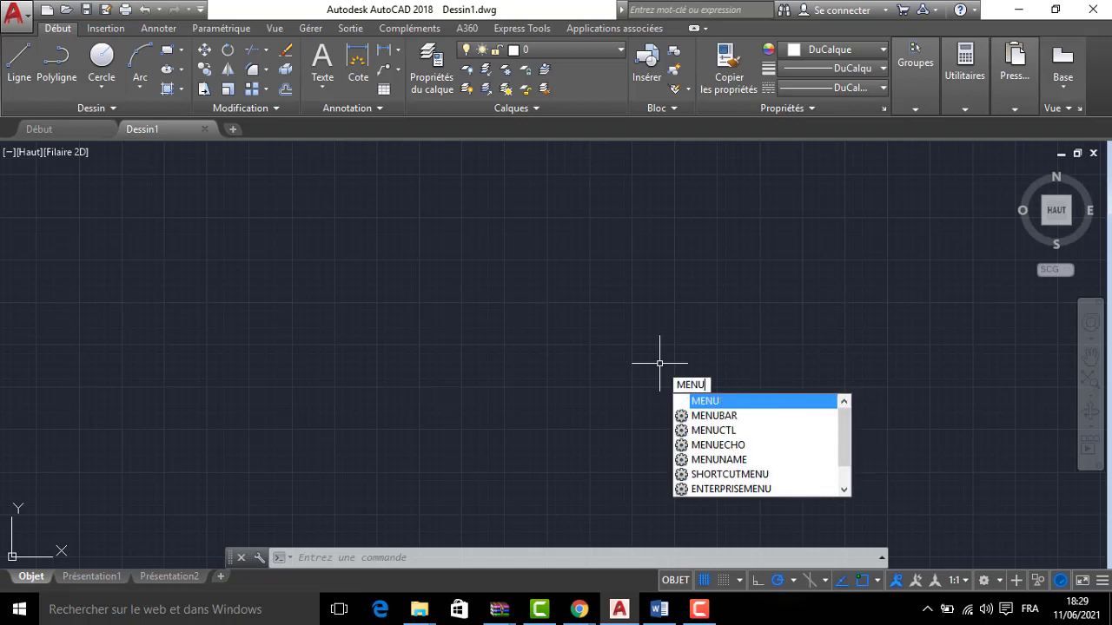
left_click(716, 420)
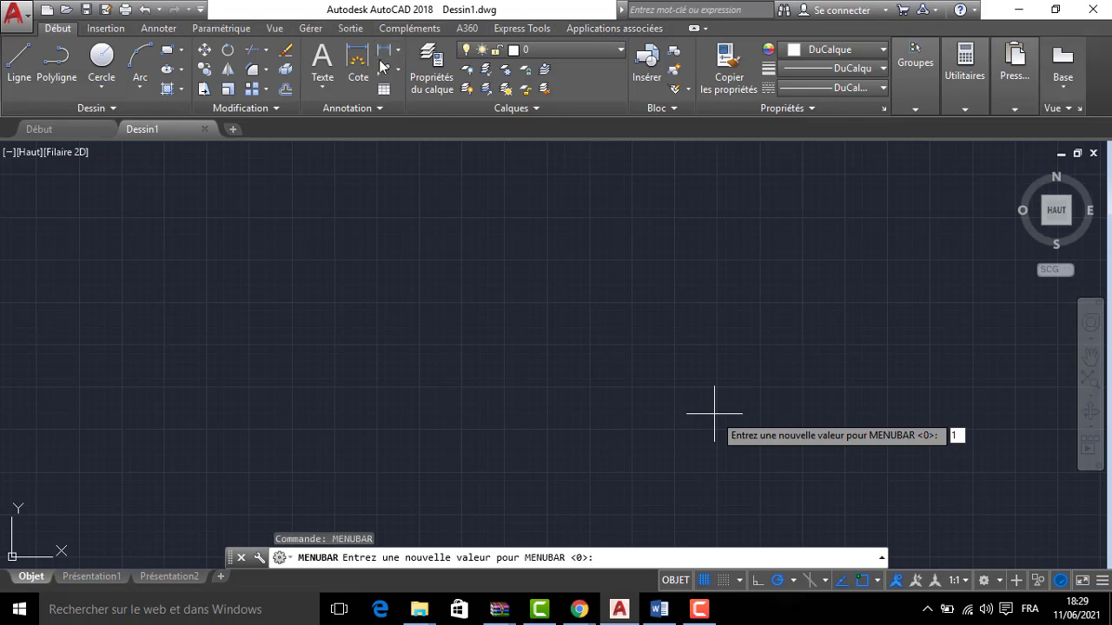
key("Return")
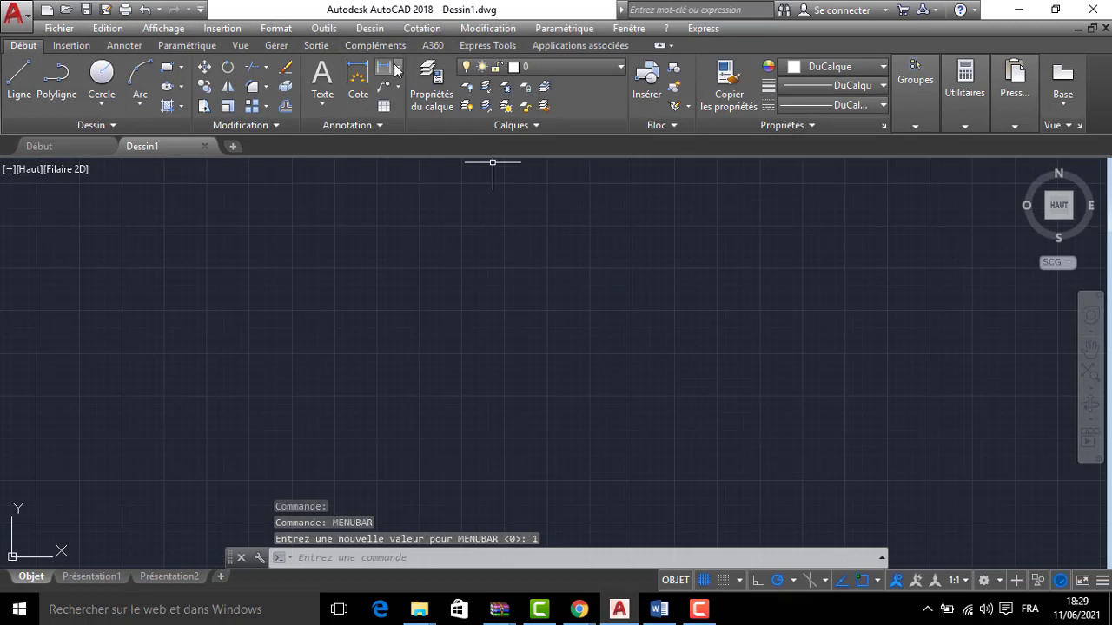
- Run the MENUBAR variable again and accept the value 1
type("MENU")
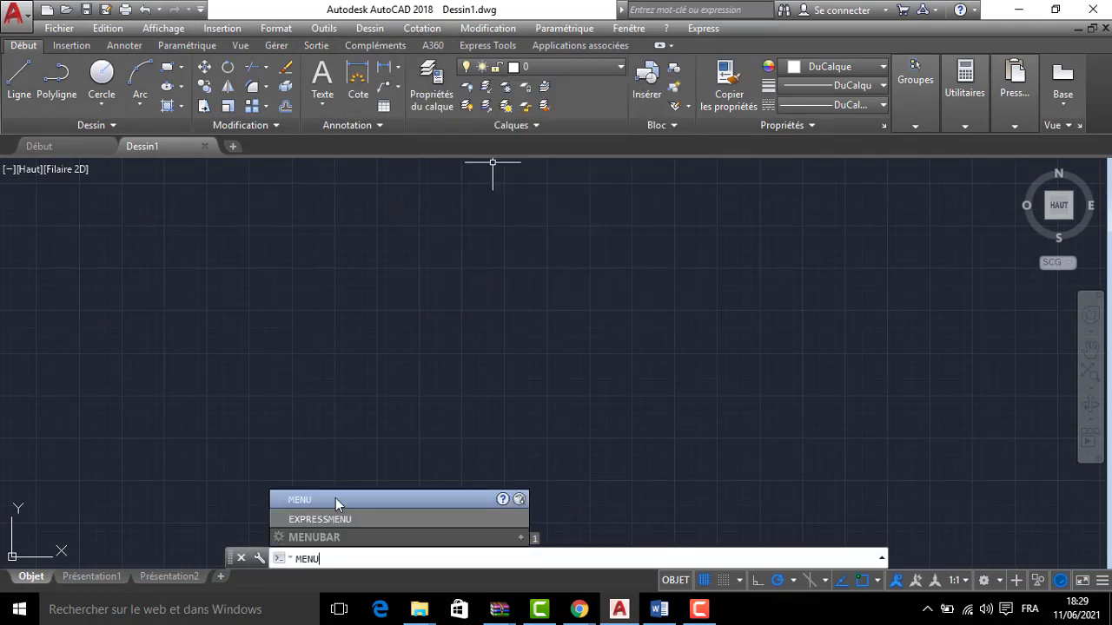
left_click(339, 538)
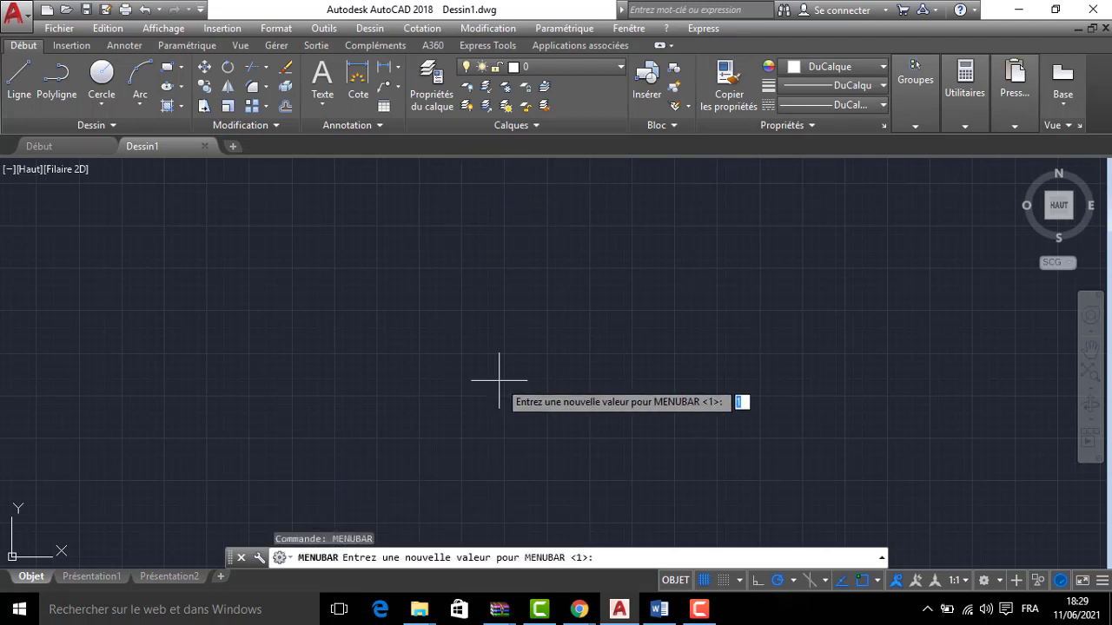
key("Return")
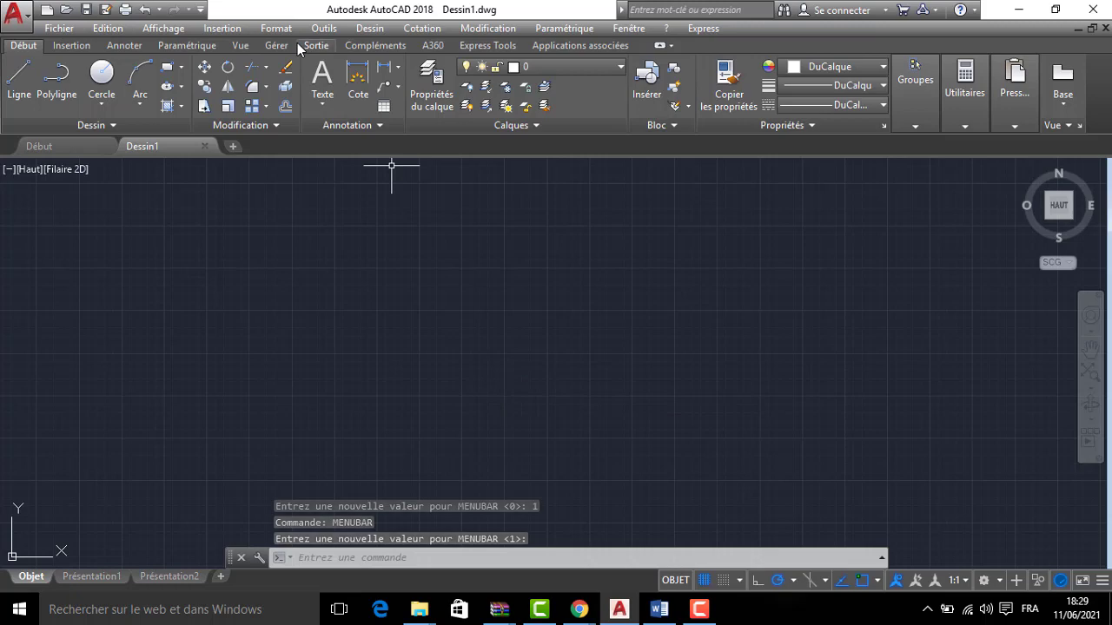
- Clean the screen to hide the ribbon and display the Dessin toolbar from the AutoCAD toolbar set
key("ctrl+0")
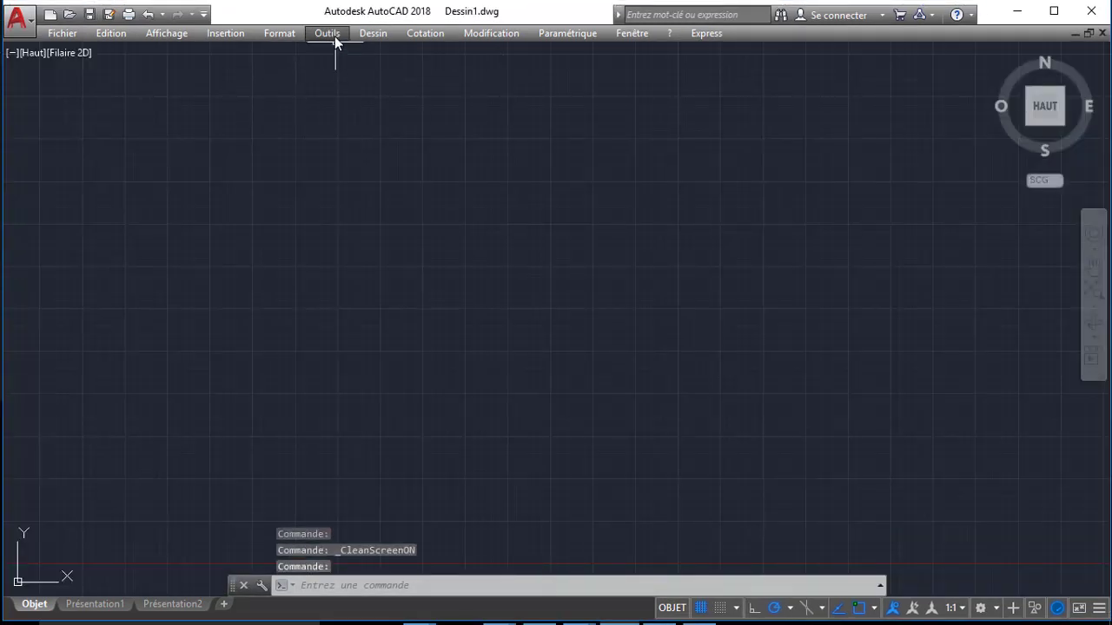
left_click(334, 36)
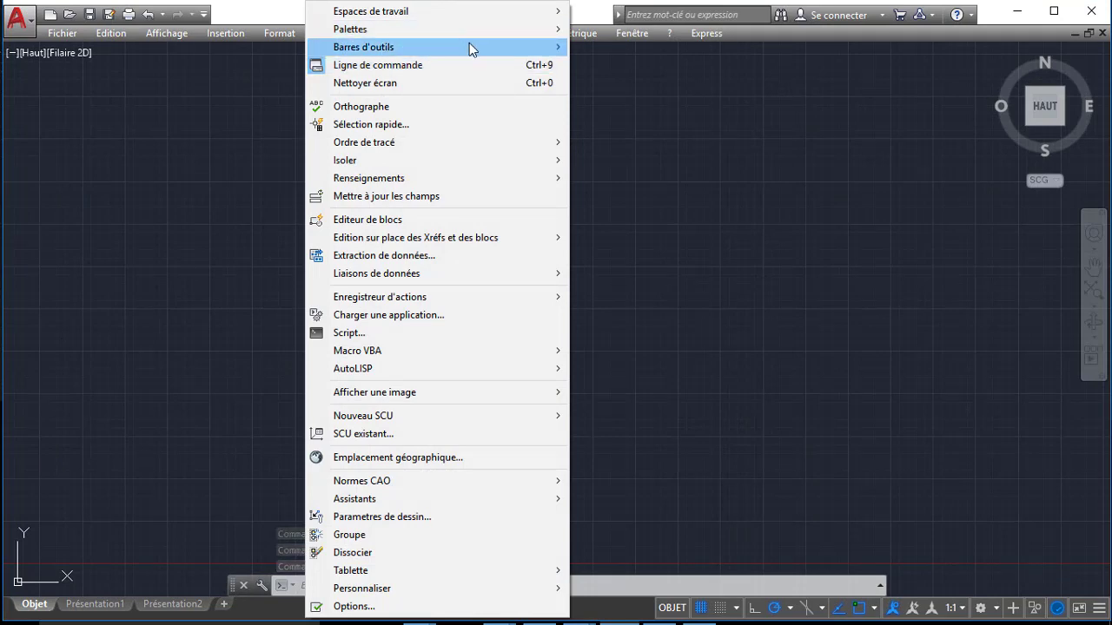
mouse_move(469, 47)
mouse_move(669, 46)
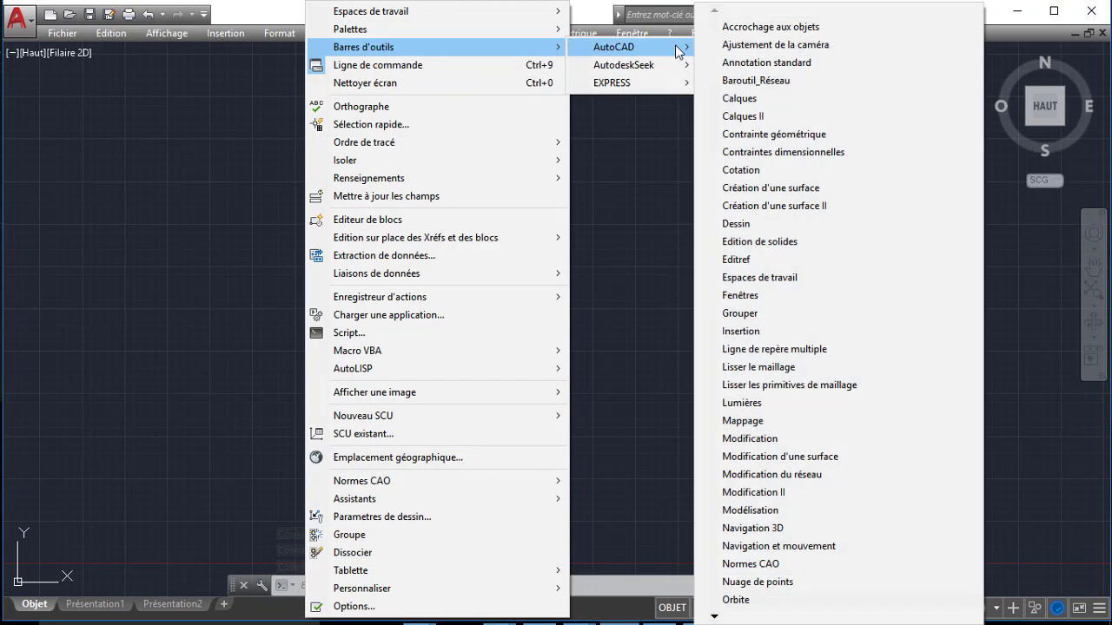
left_click(745, 224)
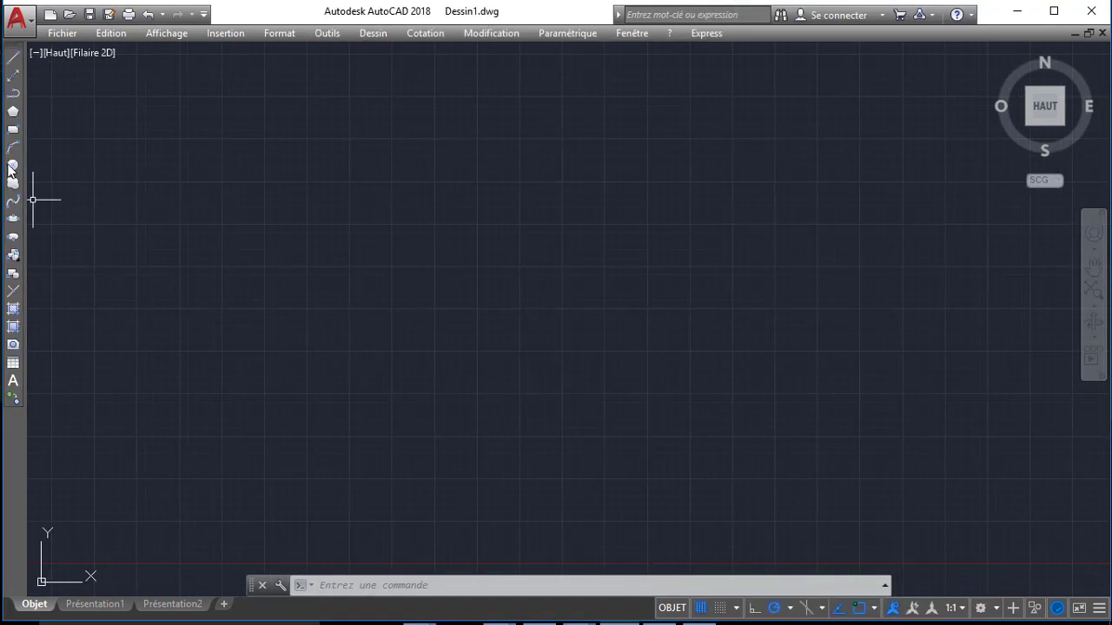
- Display the Calques, Cotation and Espaces de travail toolbars
right_click(10, 169)
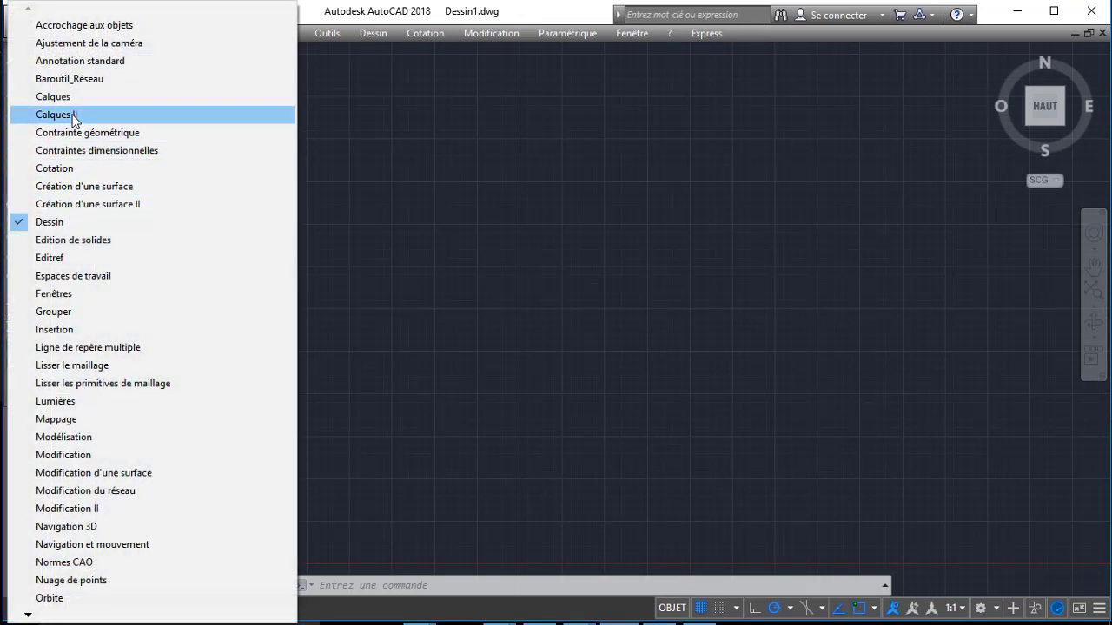
left_click(74, 115)
right_click(21, 131)
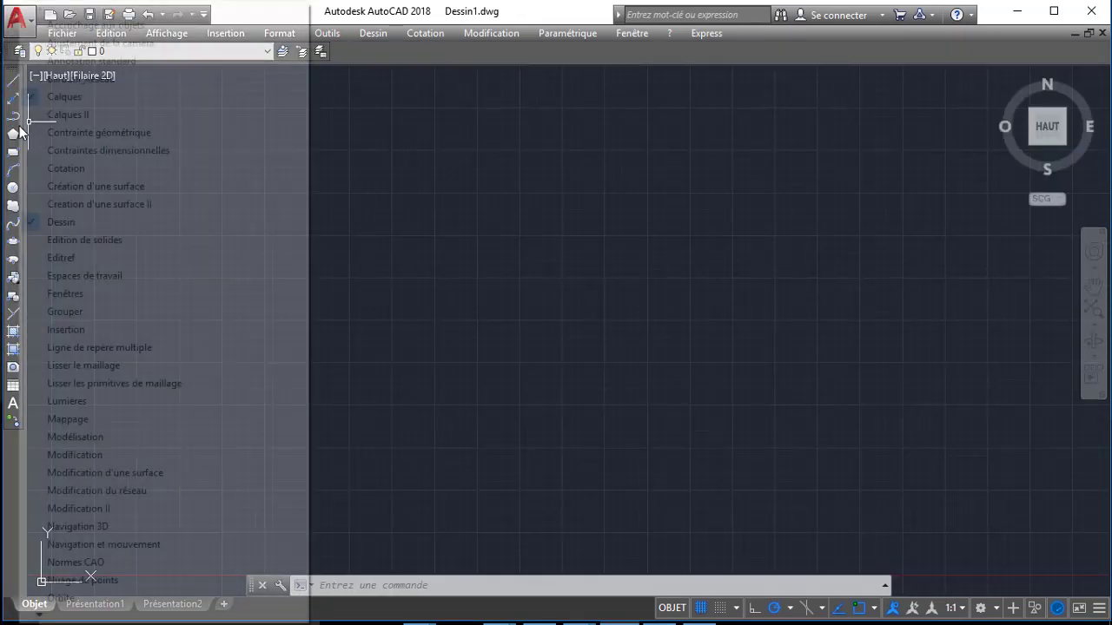
left_click(65, 175)
right_click(12, 186)
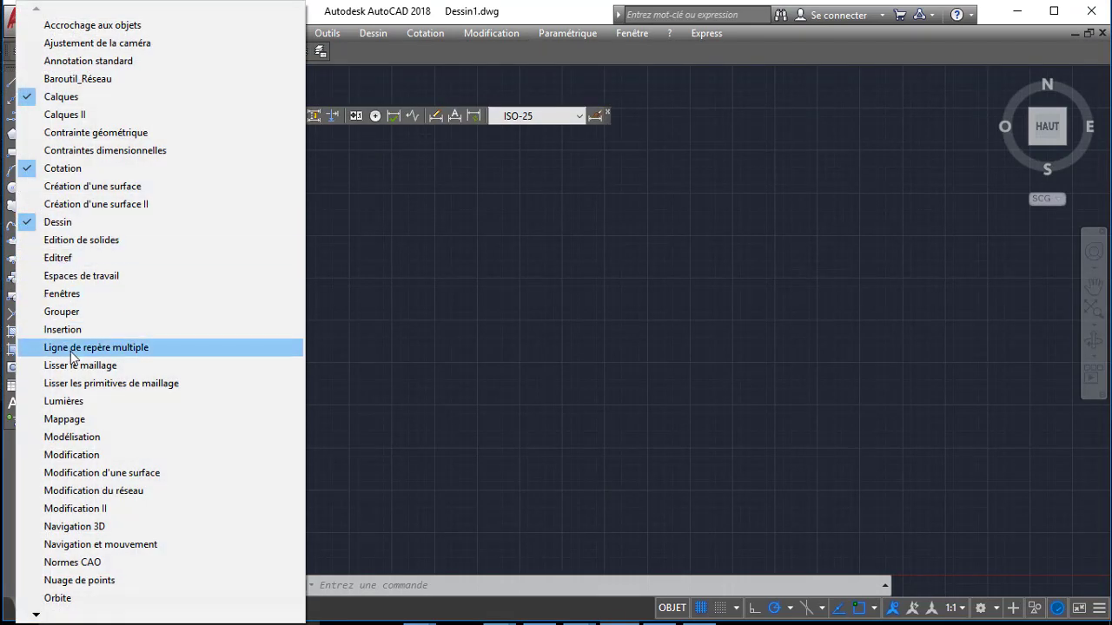
left_click(77, 279)
- Display the Propriétés and Standard toolbars
right_click(22, 296)
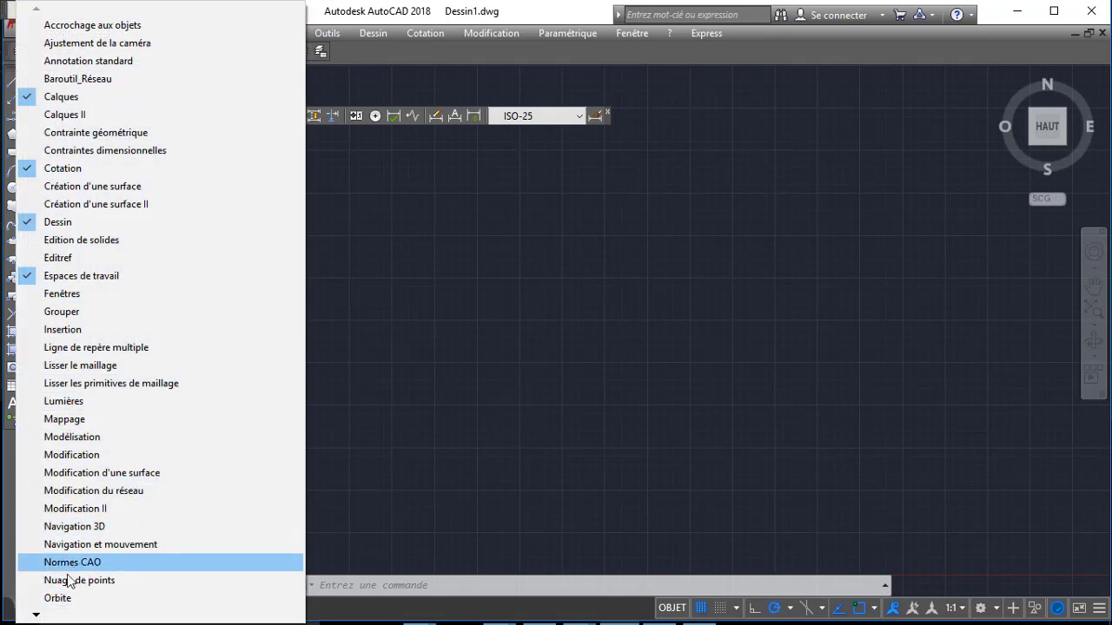
mouse_move(38, 617)
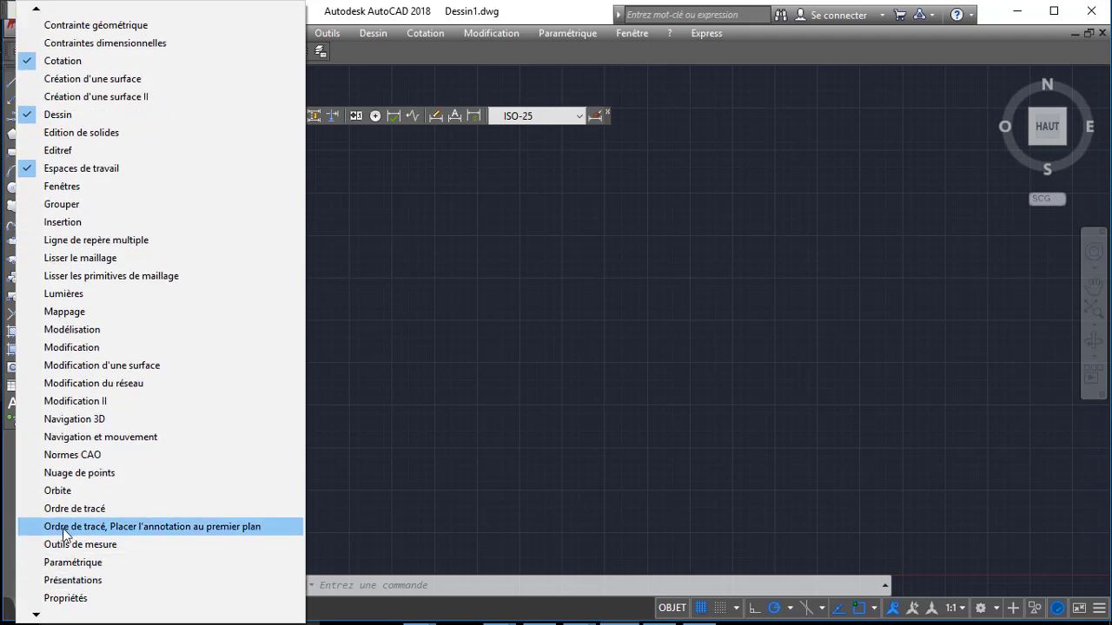
left_click(66, 598)
right_click(18, 328)
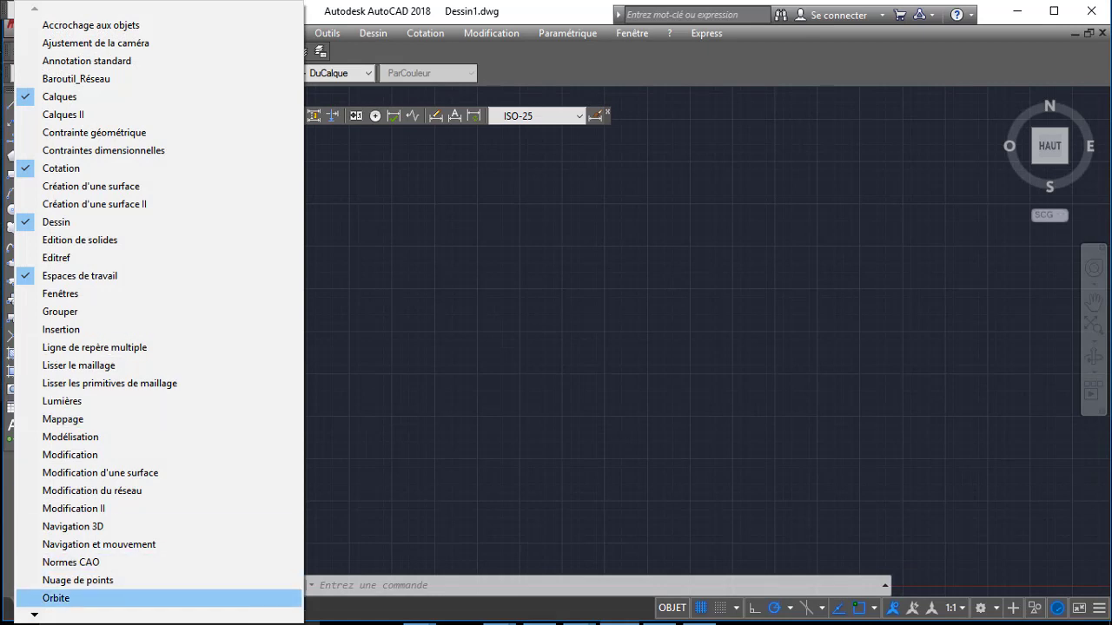
mouse_move(36, 617)
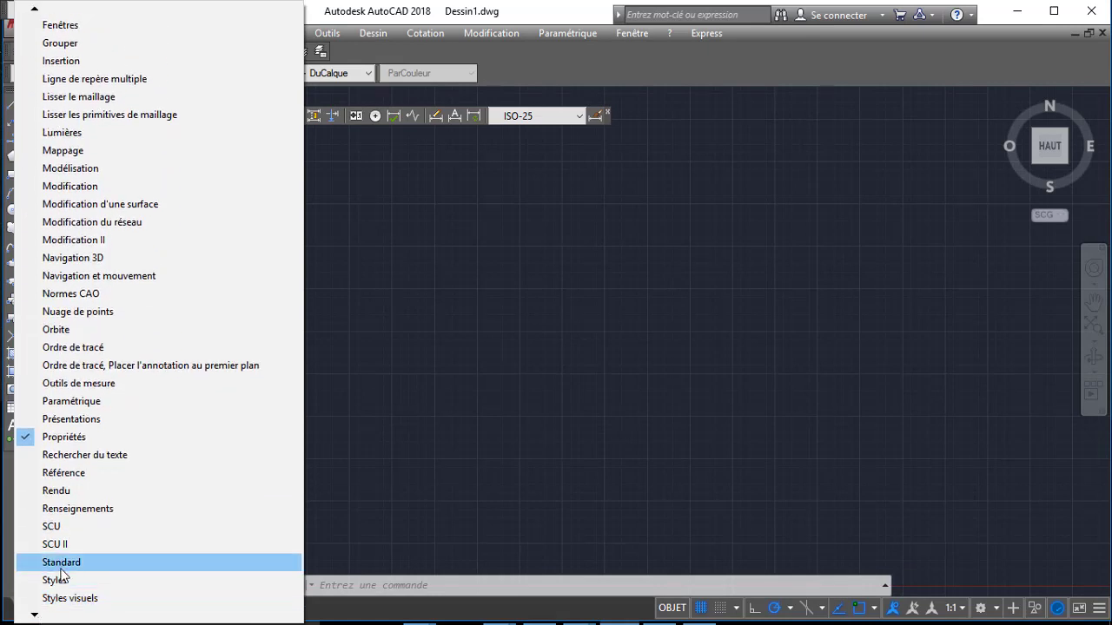
left_click(63, 565)
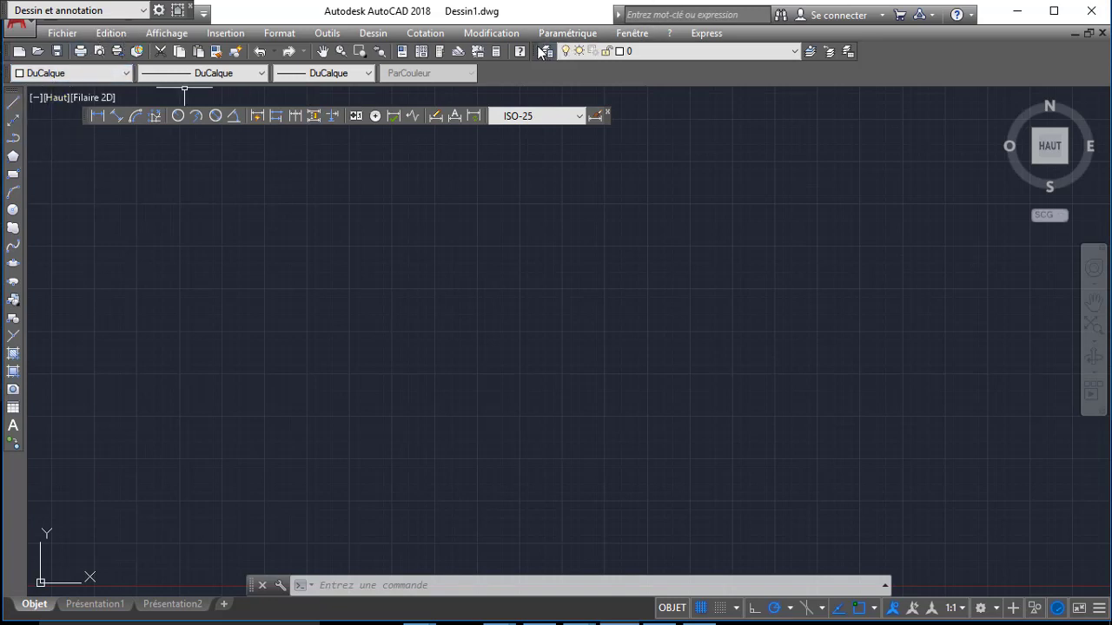
- Dock the Propriétés toolbar beside Standard, and place Calques and Cotation side by side in the row beneath
left_click_drag(539, 50, 489, 66)
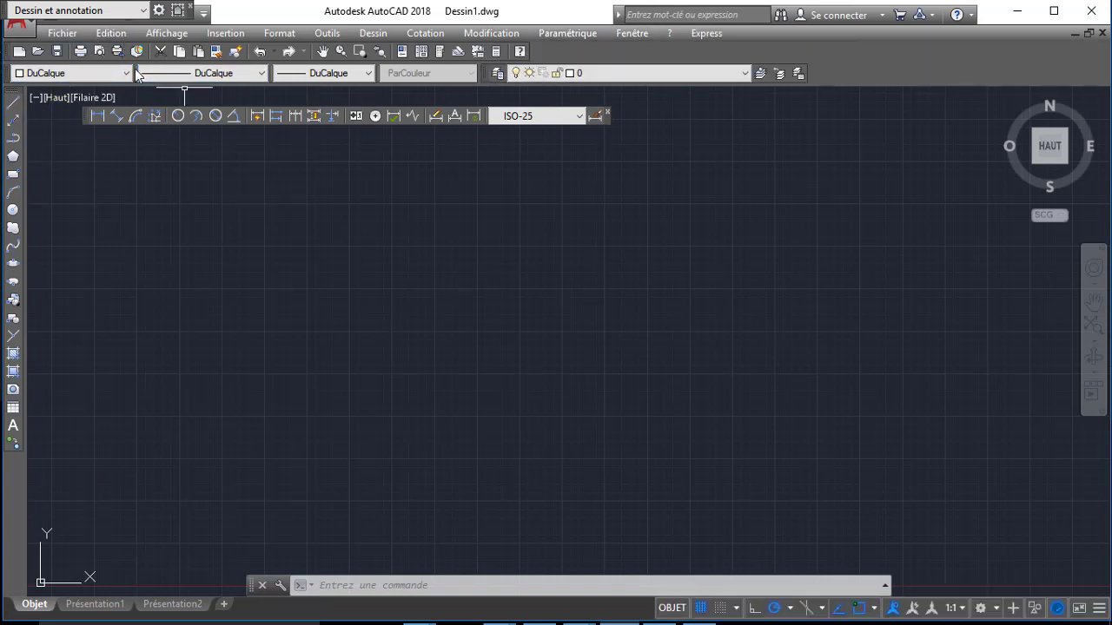
mouse_move(9, 75)
left_mouse_down()
mouse_move(540, 51)
mouse_move(478, 74)
mouse_move(14, 73)
left_mouse_up()
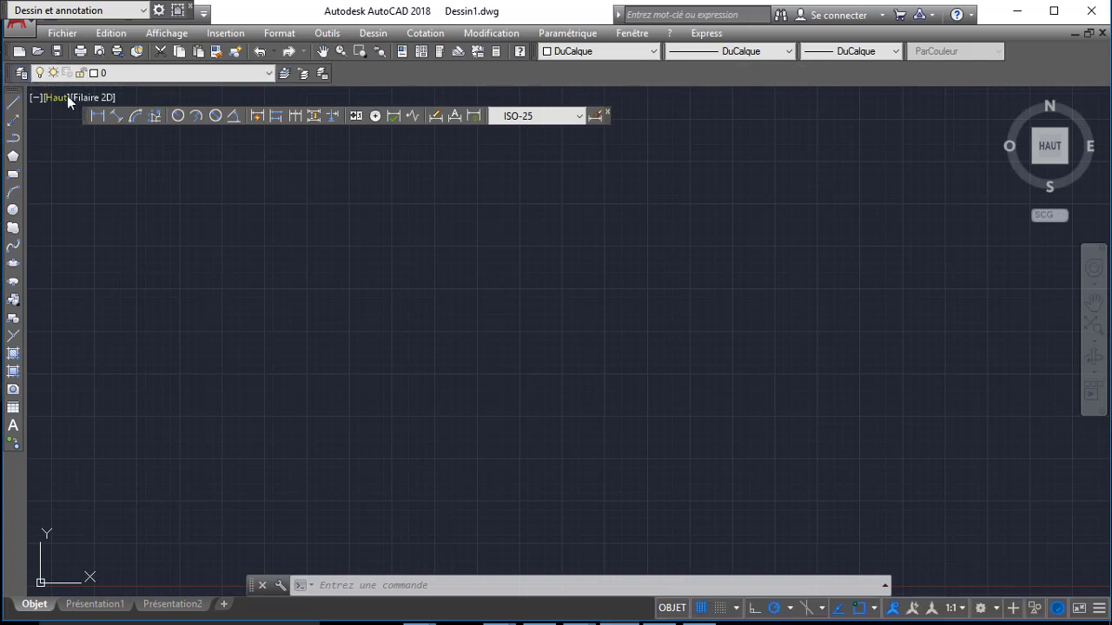
left_click_drag(86, 122, 398, 75)
right_click(20, 200)
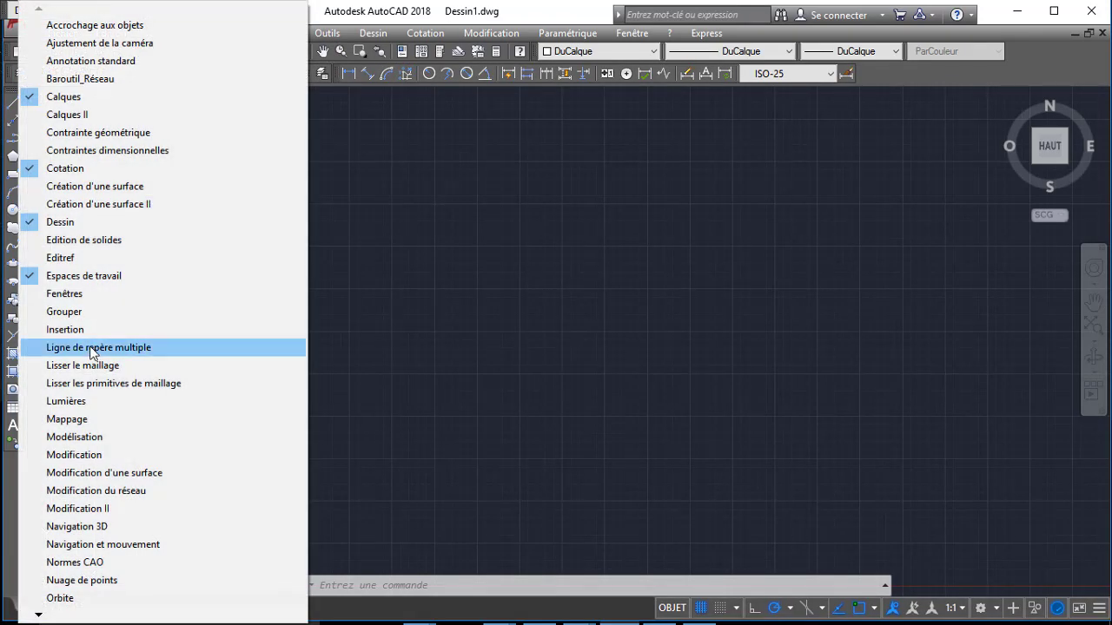
left_click(121, 437)
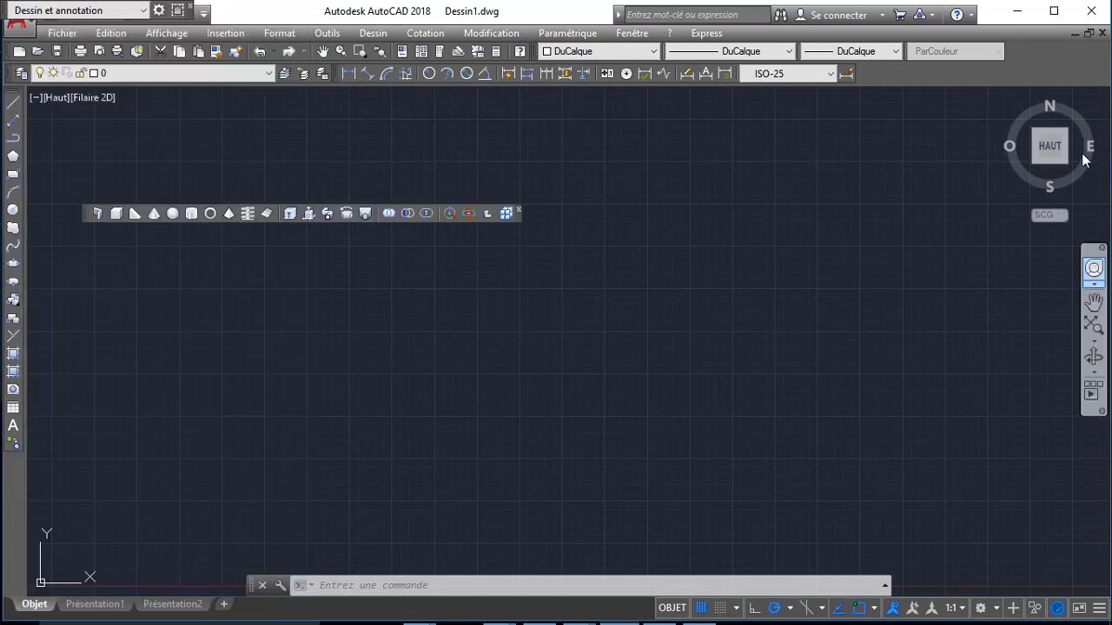
left_click(518, 214)
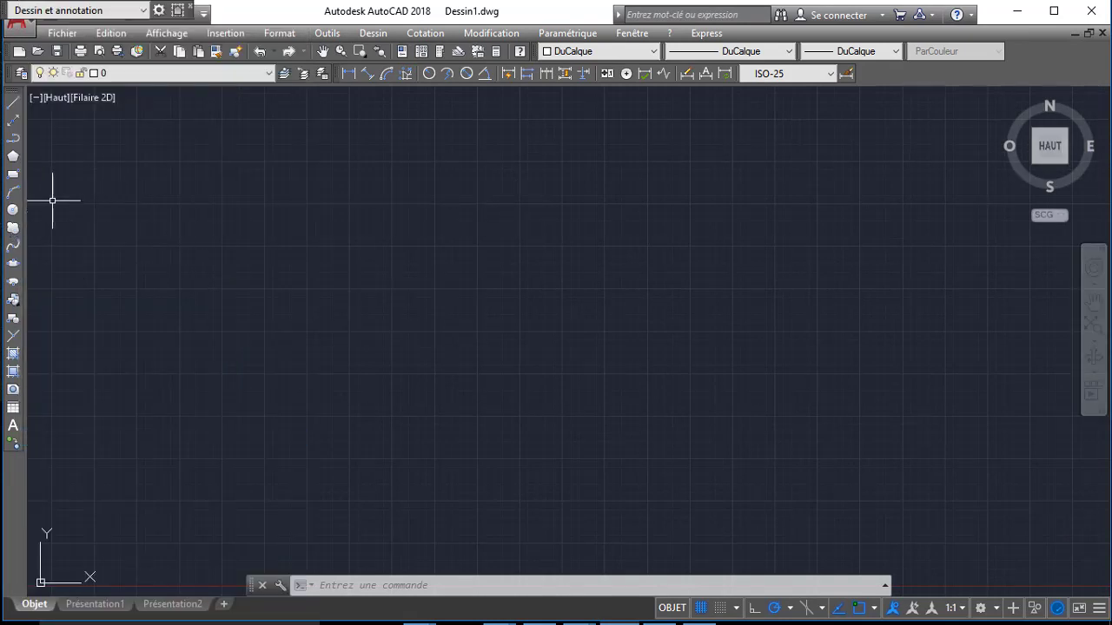
- Display the Modification toolbar and dock the command line beneath the drawing area
right_click(14, 214)
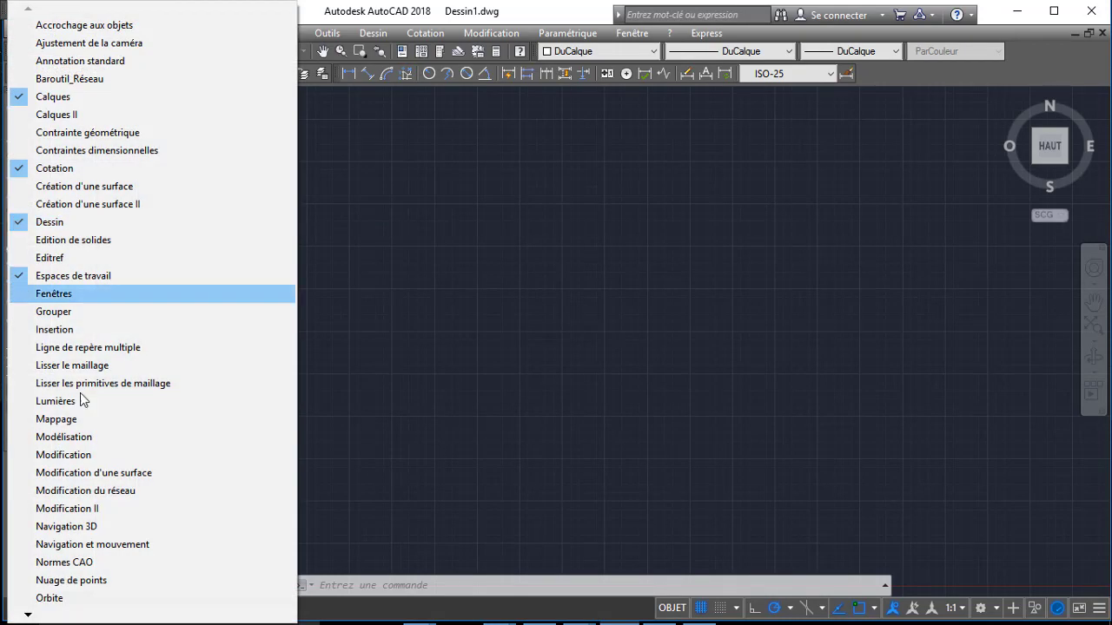
left_click(65, 455)
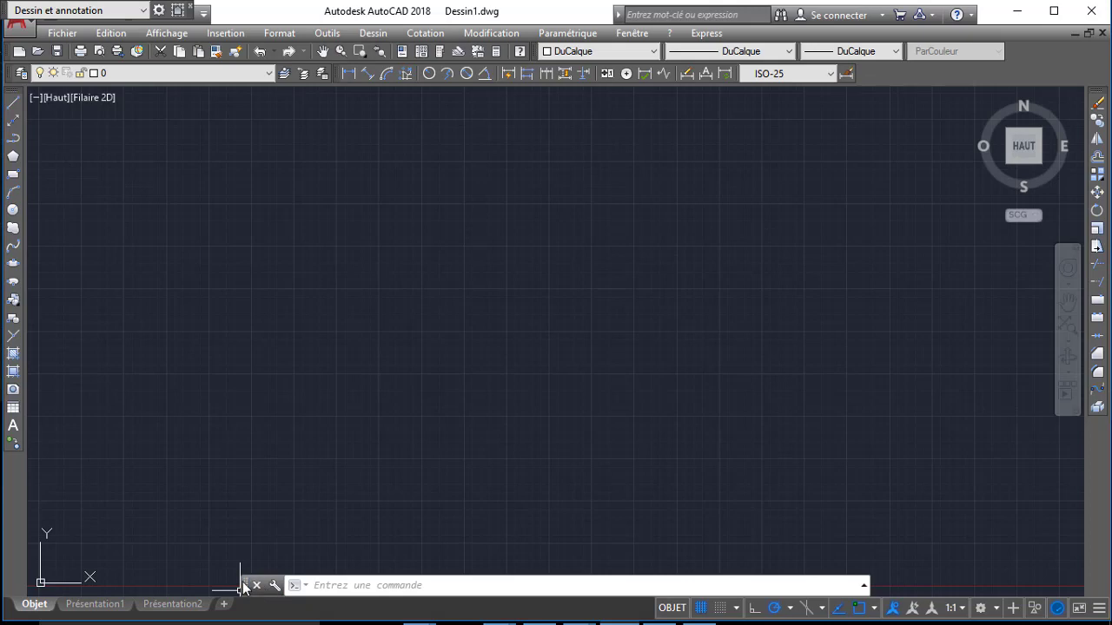
left_click_drag(244, 588, 229, 595)
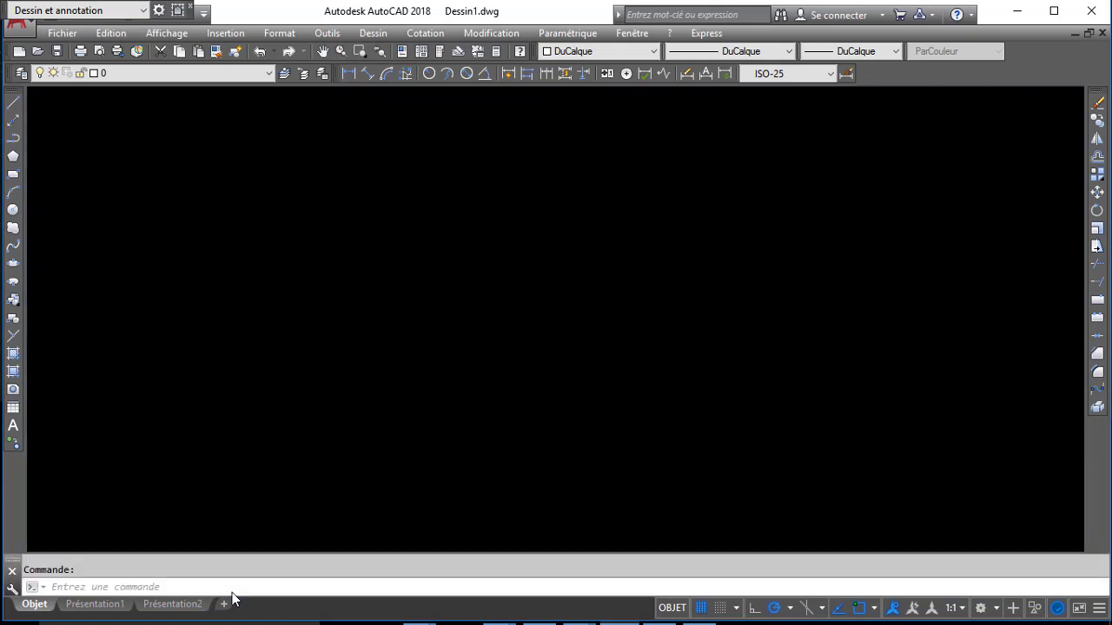
- Display the Ordre de tracé toolbar
right_click(12, 286)
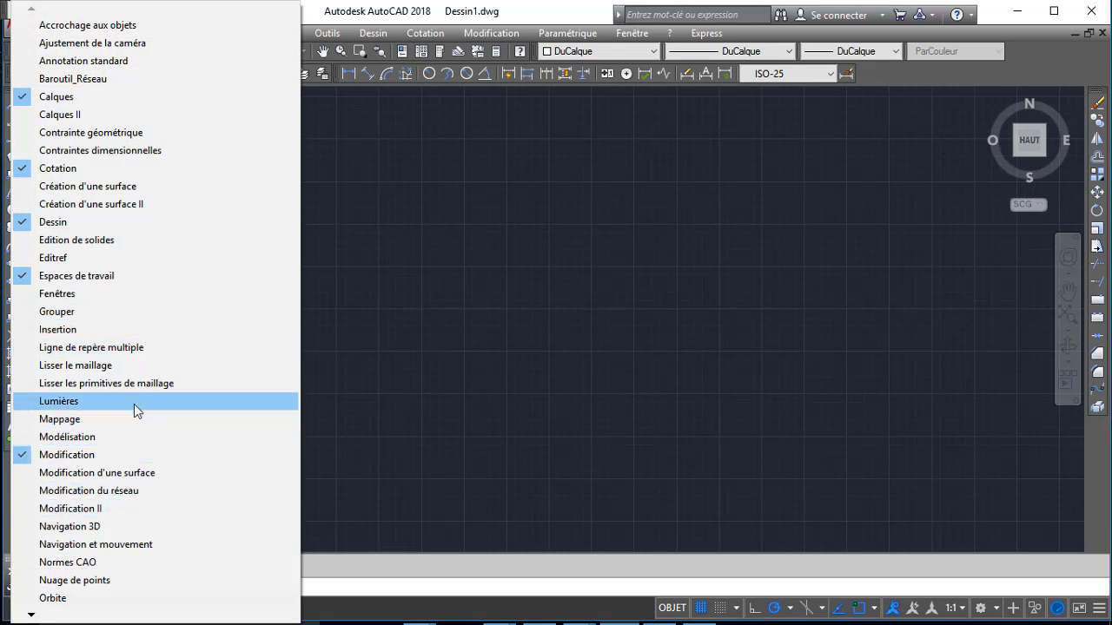
mouse_move(31, 614)
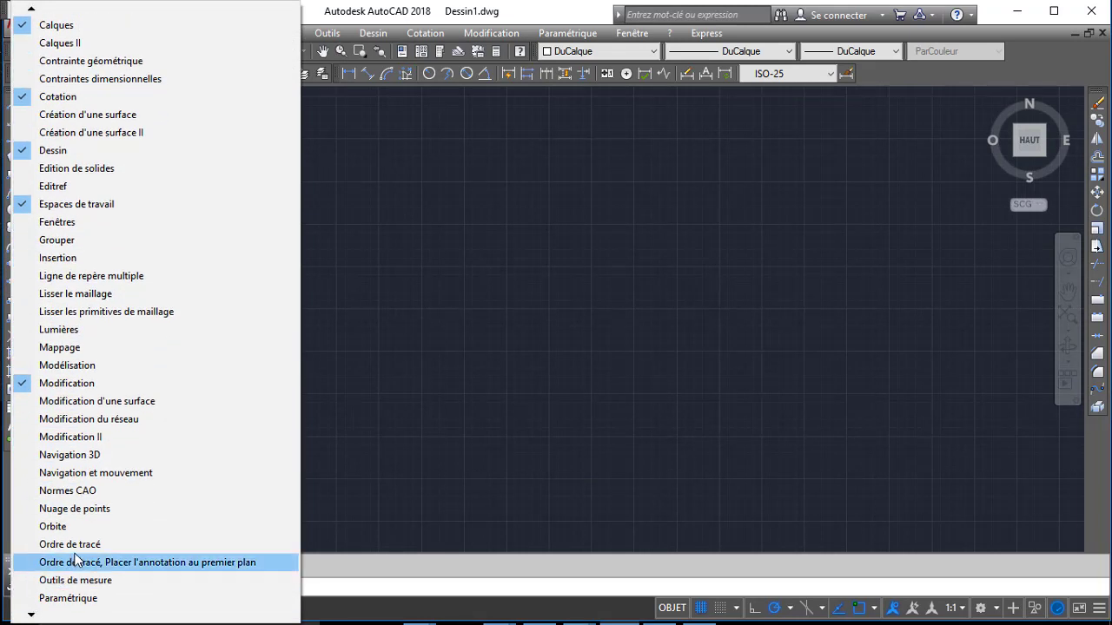
left_click(75, 544)
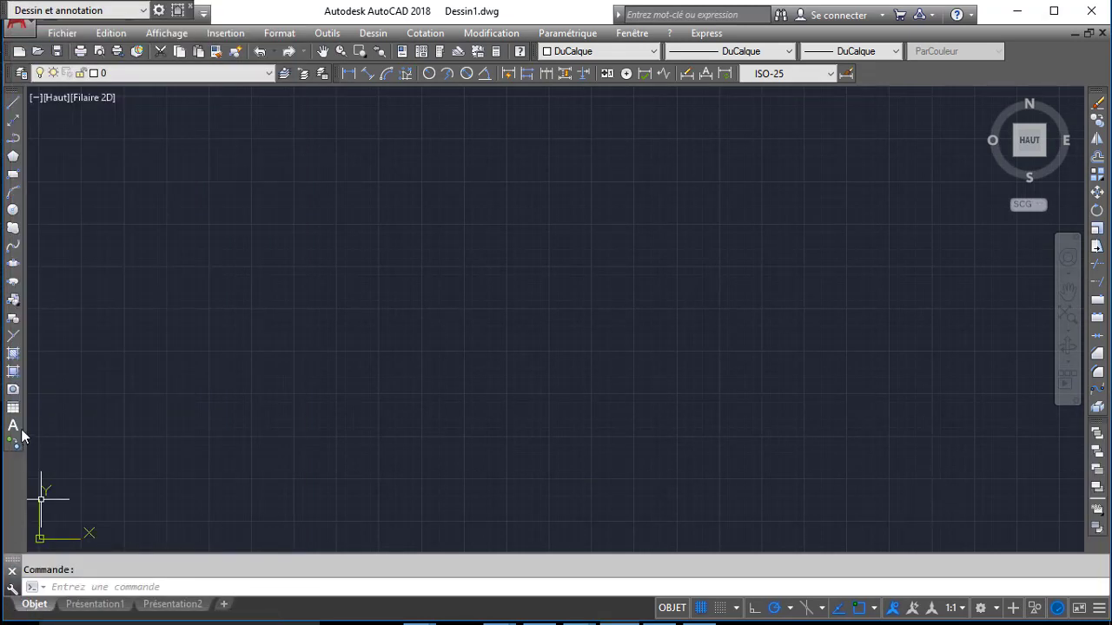
right_click(12, 423)
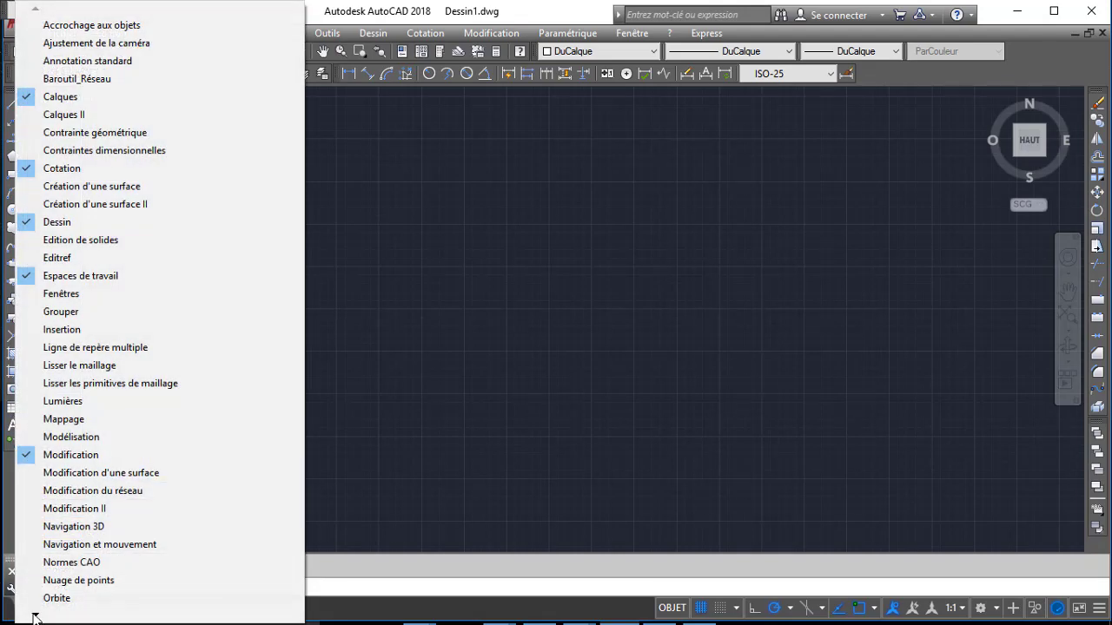
mouse_move(34, 616)
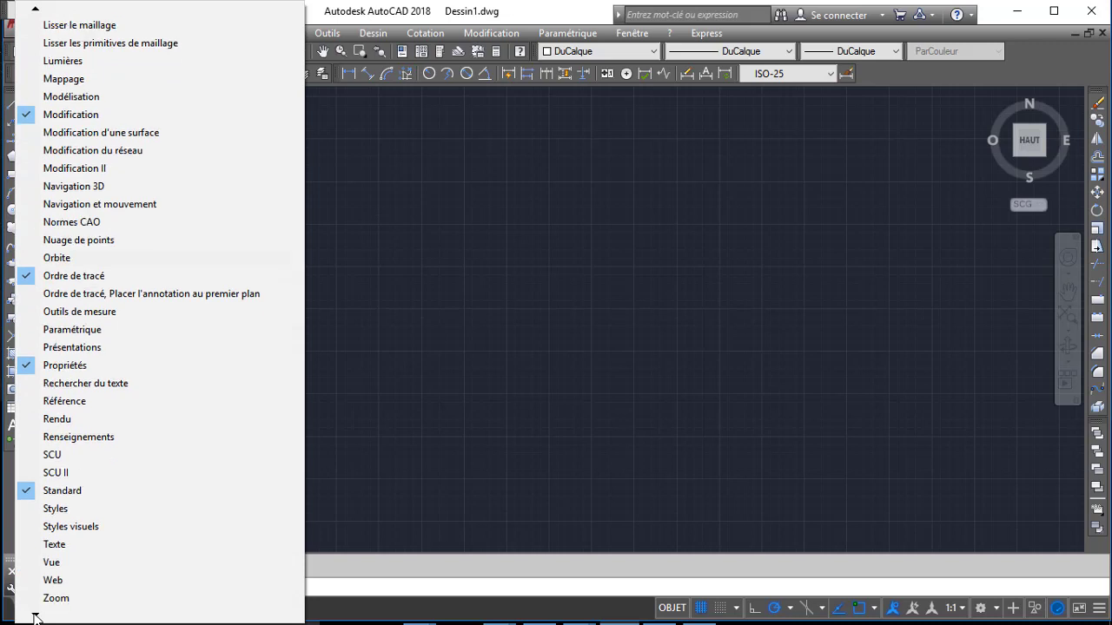
left_click(441, 393)
left_click(350, 412)
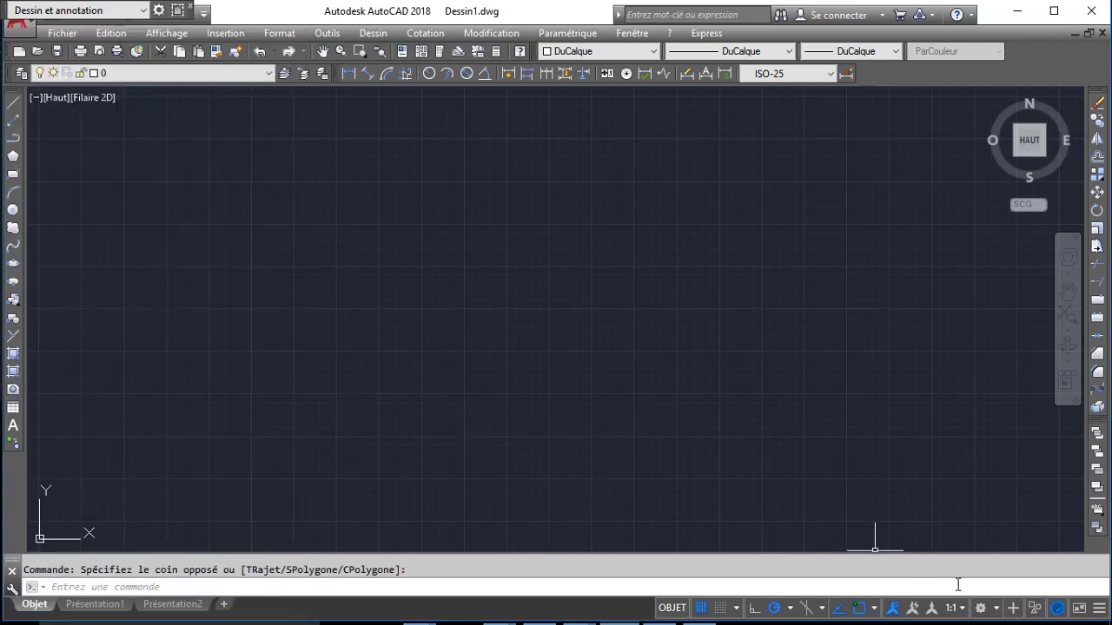
- Save the current workspace under the name AUTOCAD CLASSIC
left_click(996, 607)
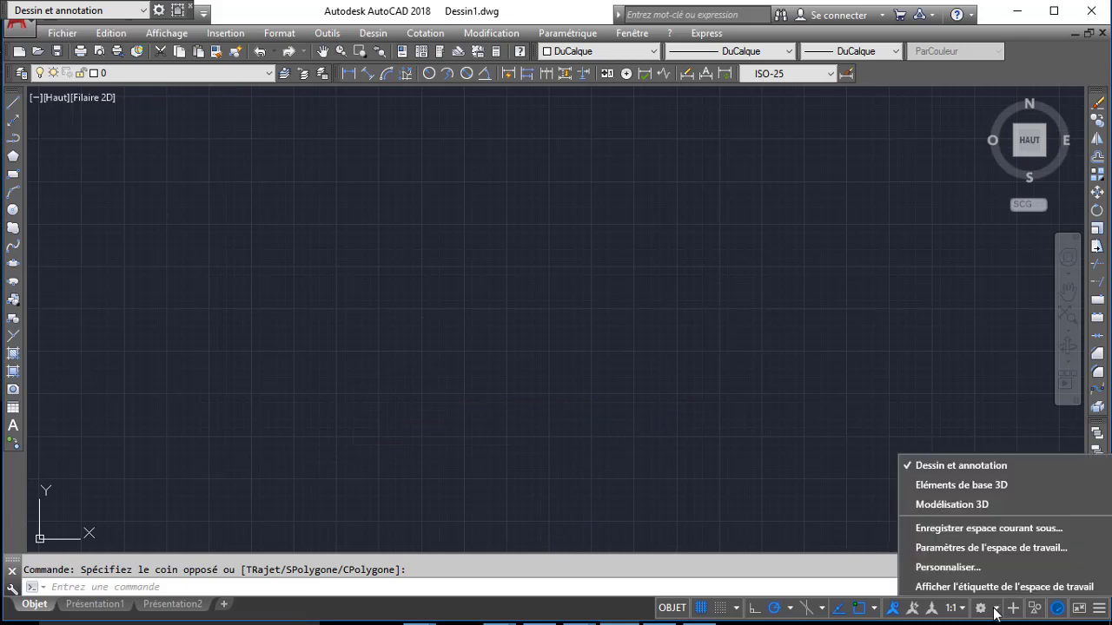
left_click(1019, 531)
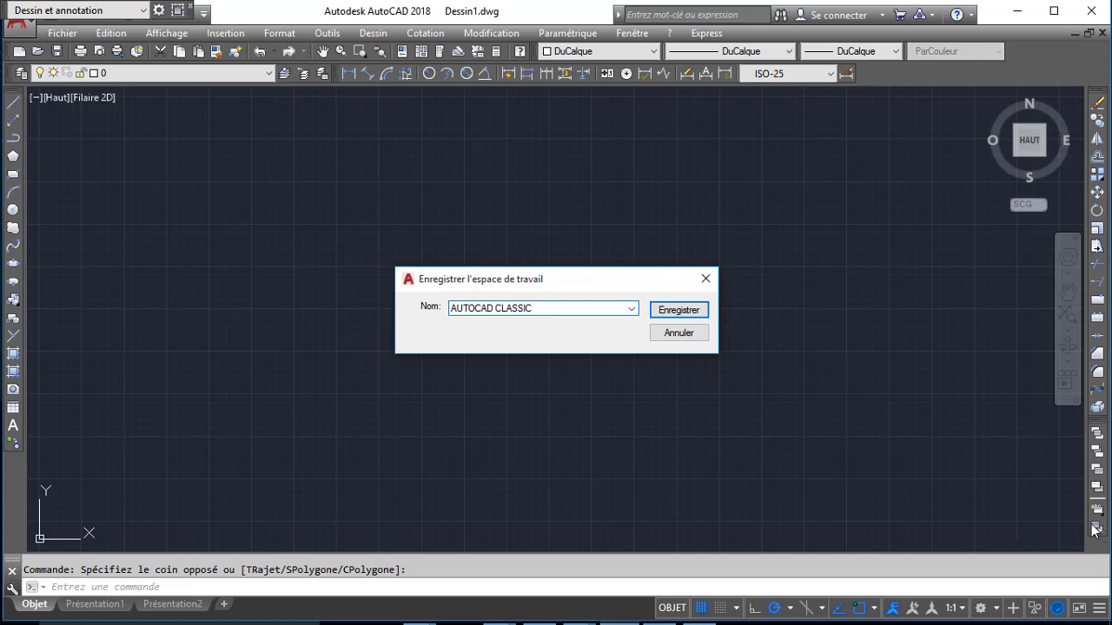
left_click(690, 310)
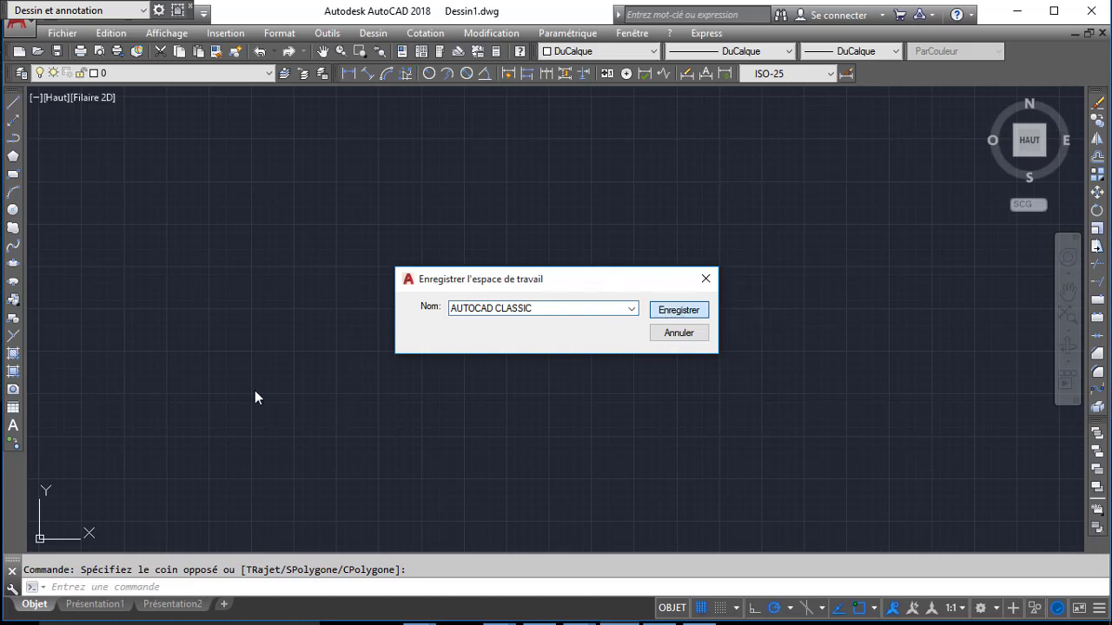
left_click(678, 313)
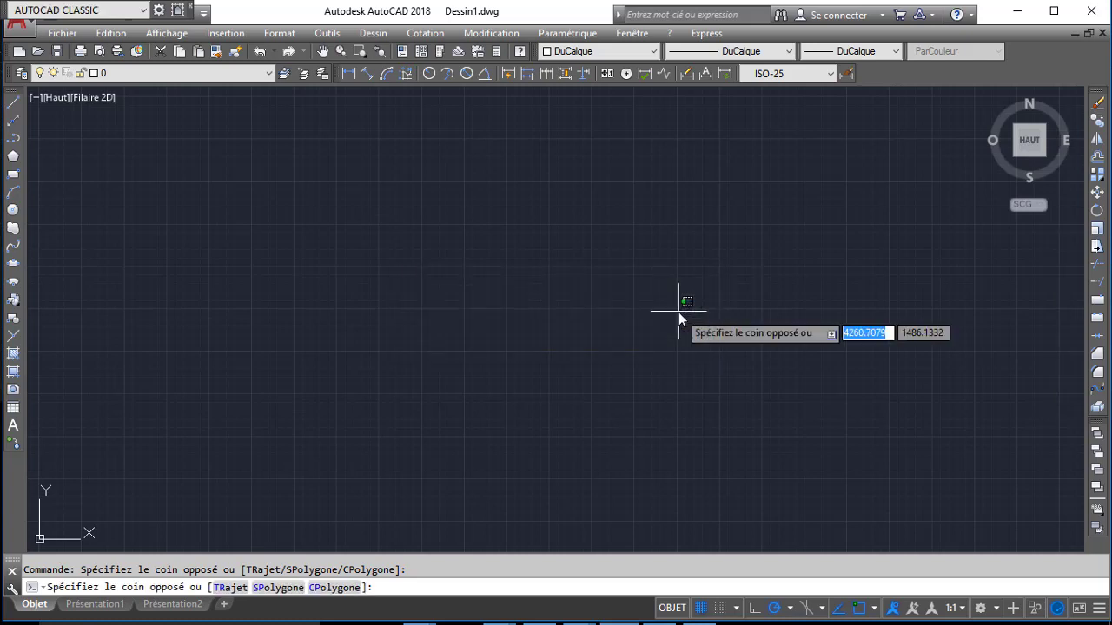
key("Escape")
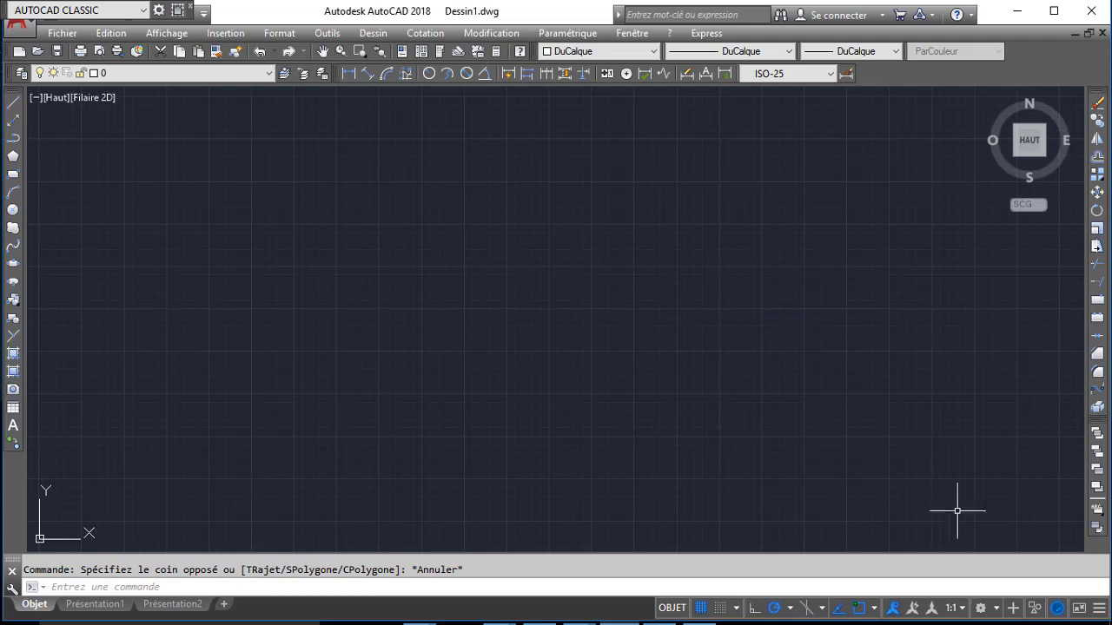
- Switch the workspace to Dessin et annotation and back to AUTOCAD CLASSIC
left_click(993, 616)
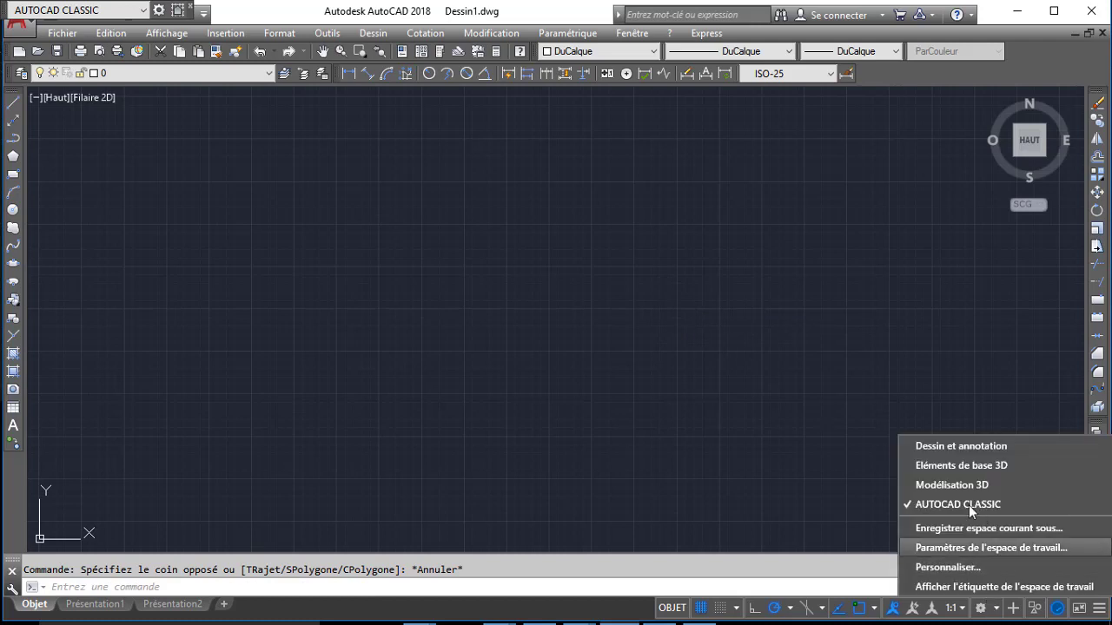
left_click(944, 449)
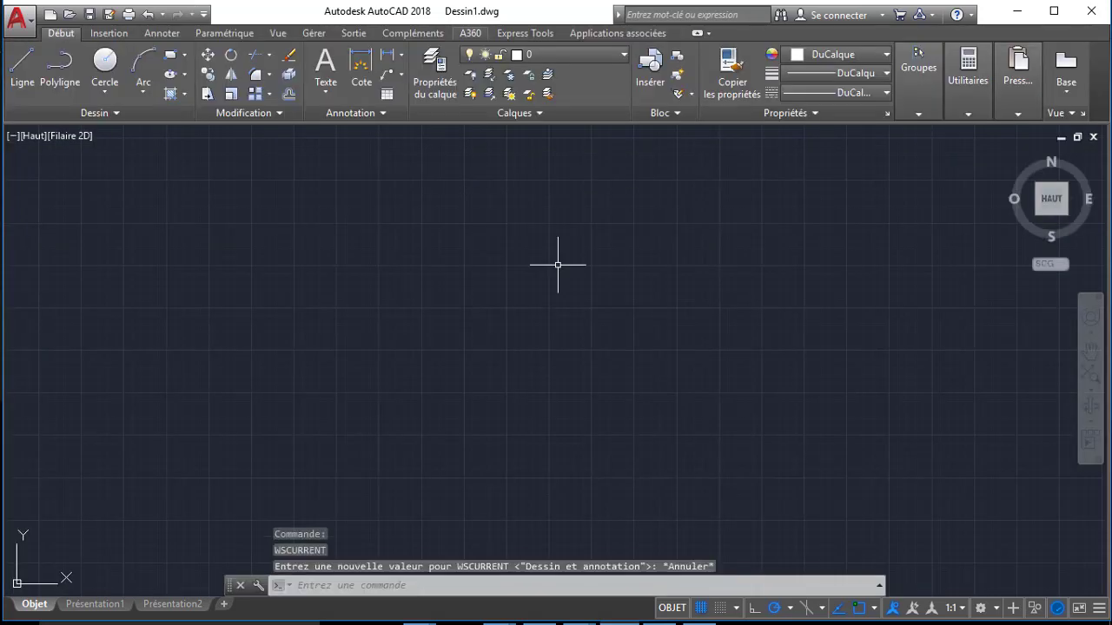
left_click(995, 609)
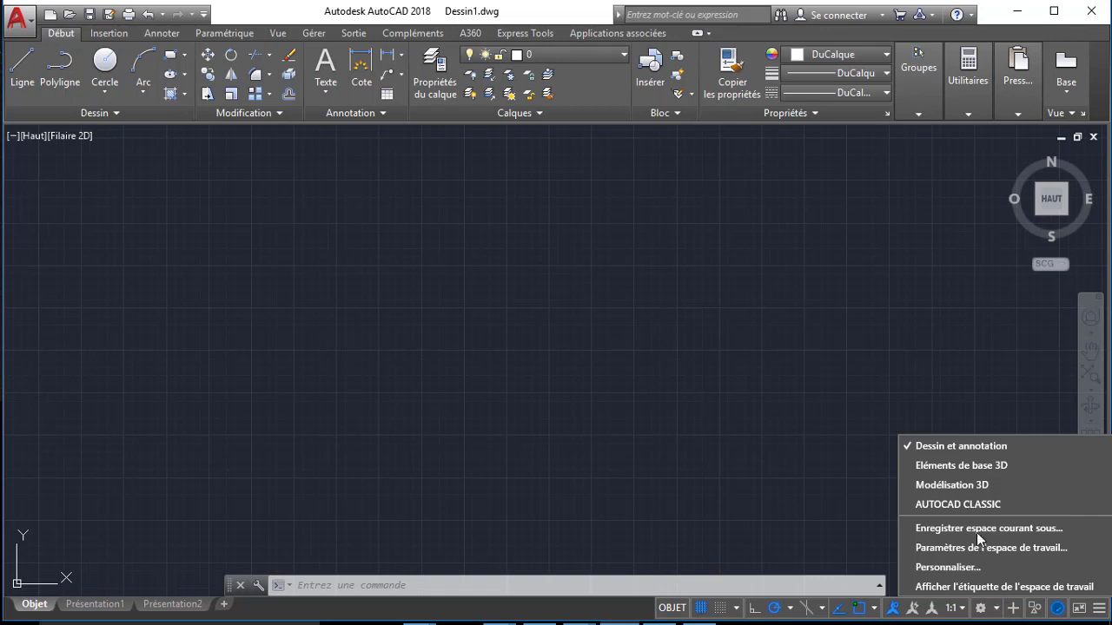
left_click(947, 504)
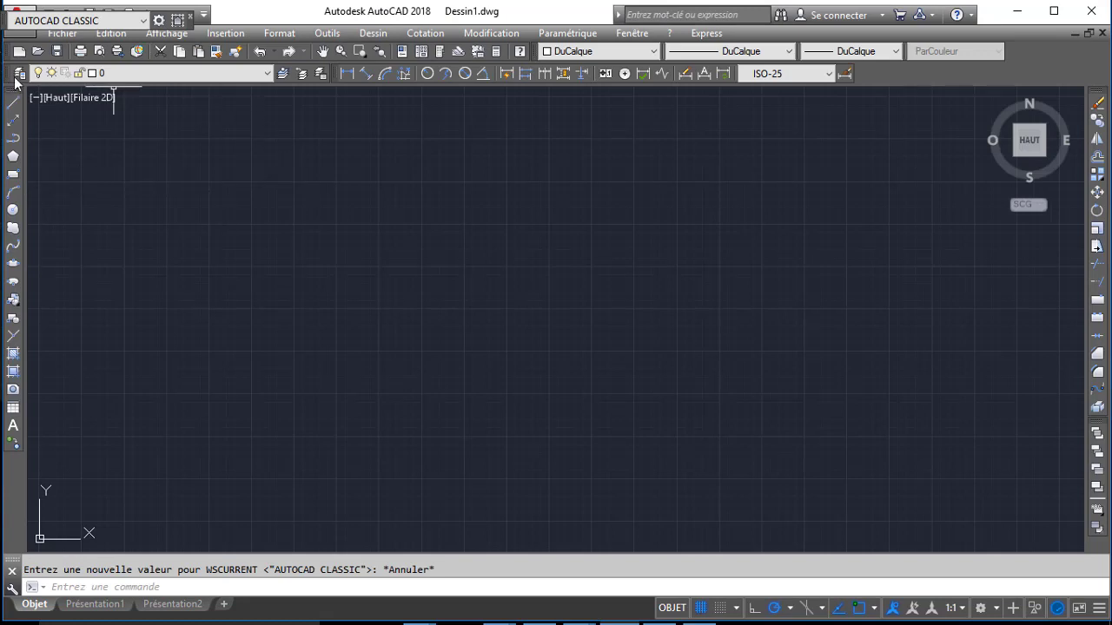
- Create the layers MUR and FENETRE in the layer properties manager, plus one extra layer left with its default name
left_click(19, 74)
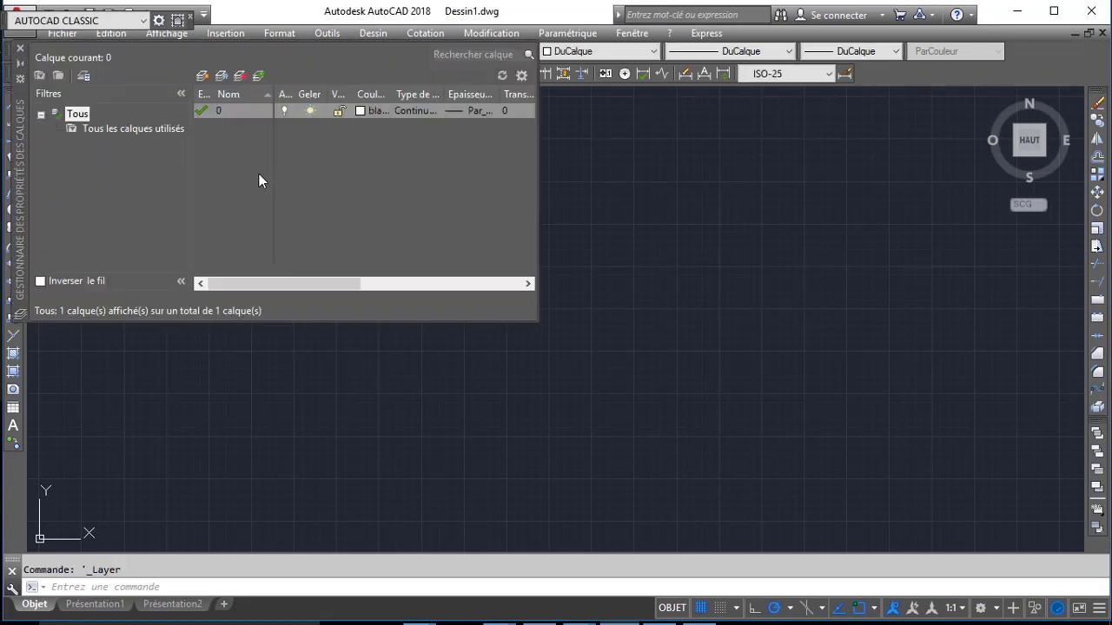
left_click(202, 76)
type("MUR")
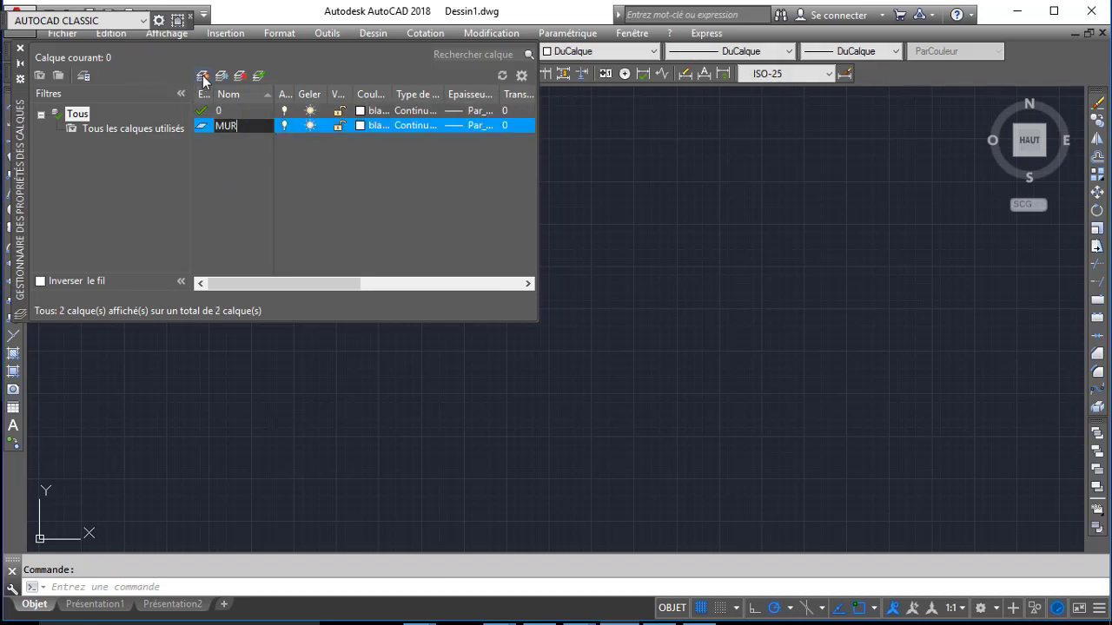
left_click(203, 76)
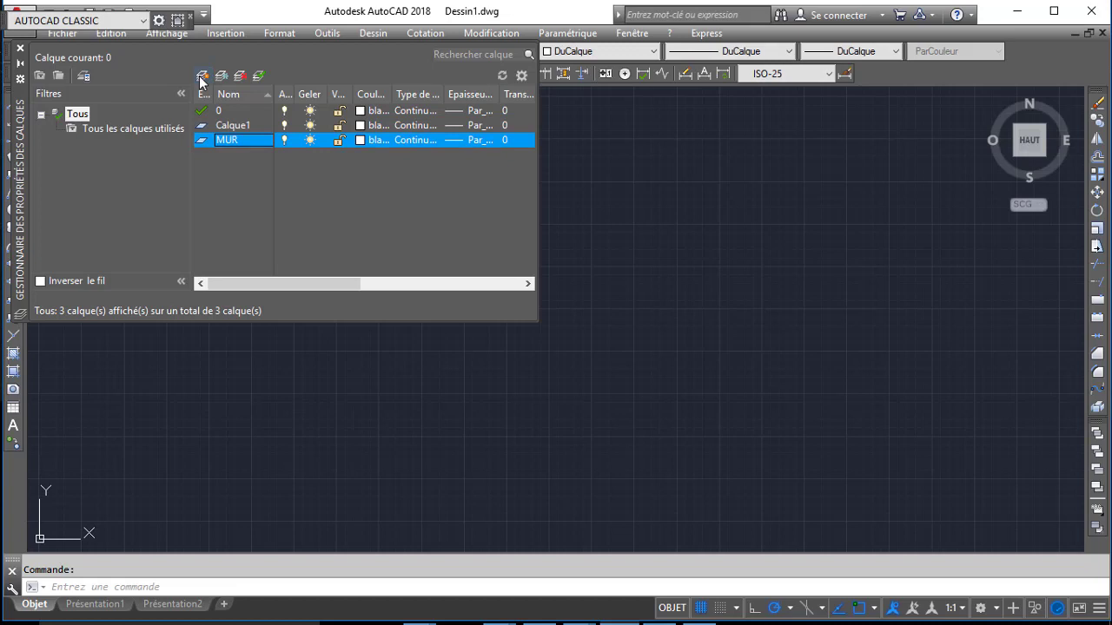
left_click(202, 76)
type("FENETRE")
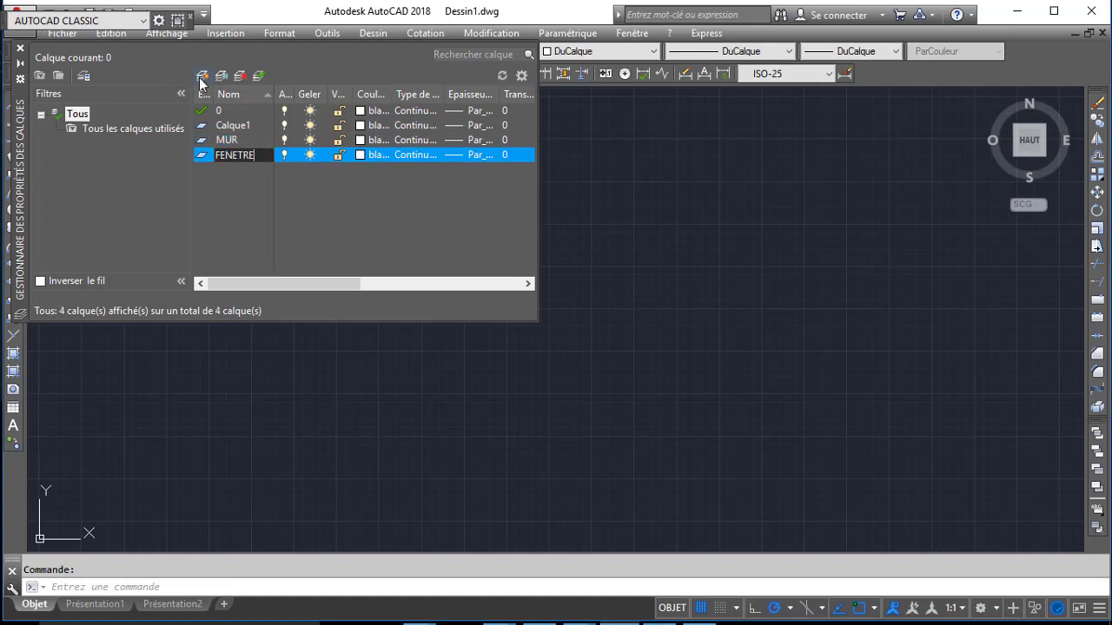
key("Return")
- Set the FENETRE layer's colour to green index 72 and the MUR layer's colour to yellow index 50
left_click(359, 157)
left_click(479, 260)
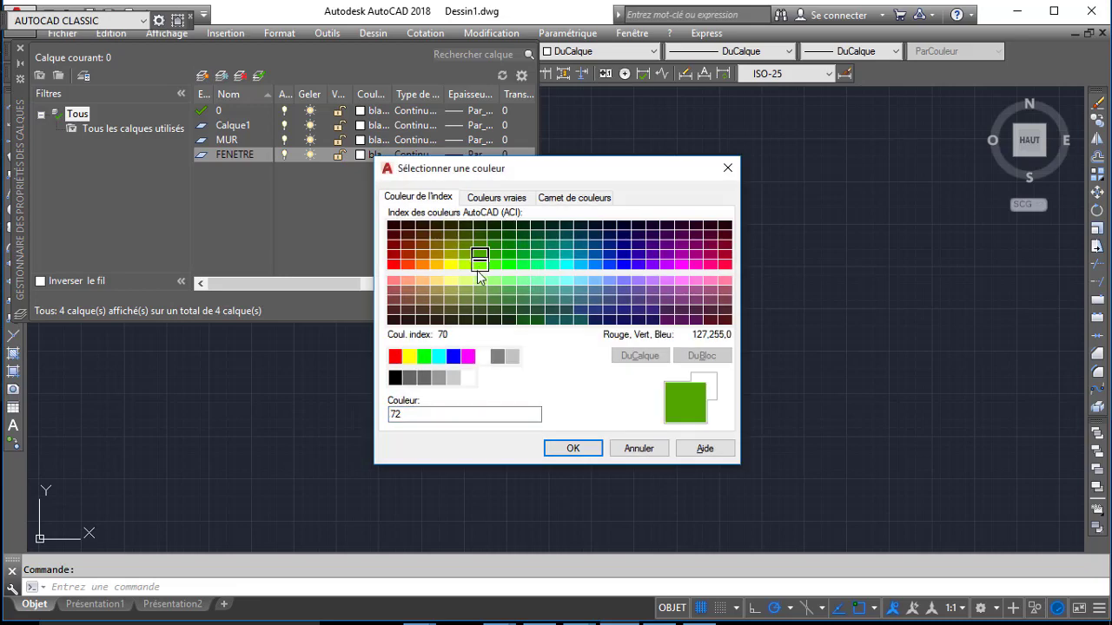
left_click(360, 140)
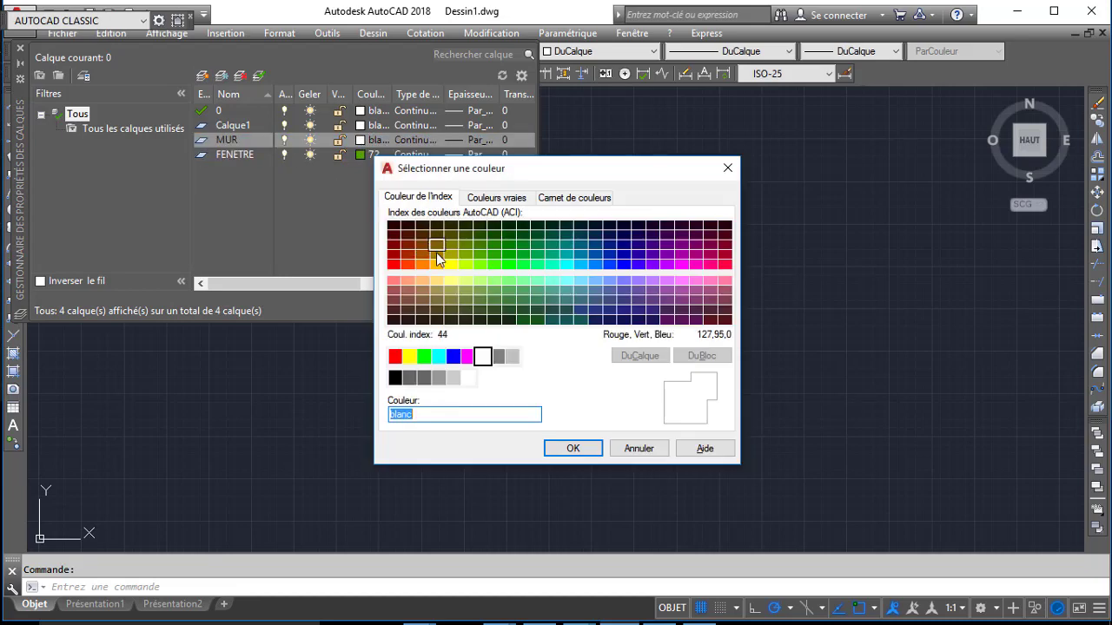
left_click(450, 264)
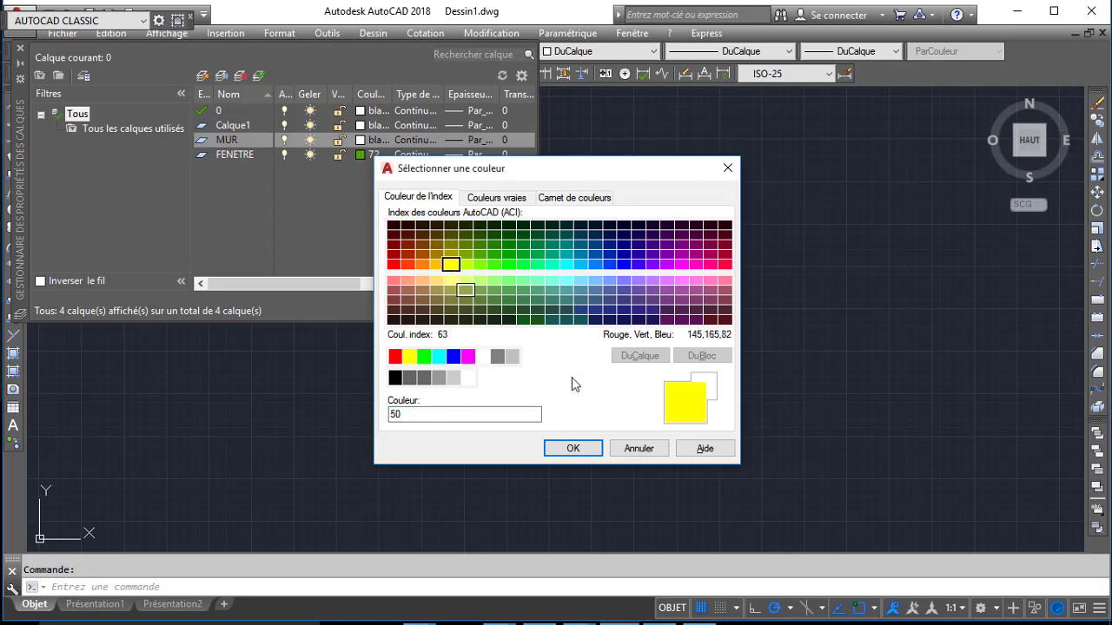
left_click(573, 449)
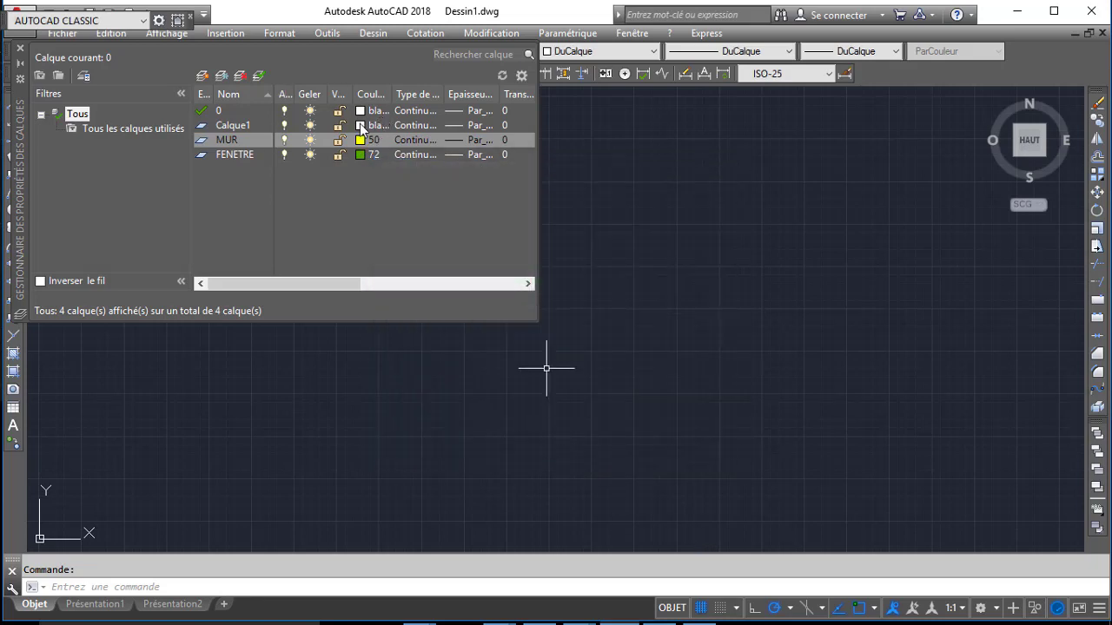
- Rename the layer Calque1 as PORTE and set its colour to red index 10
left_click(250, 126)
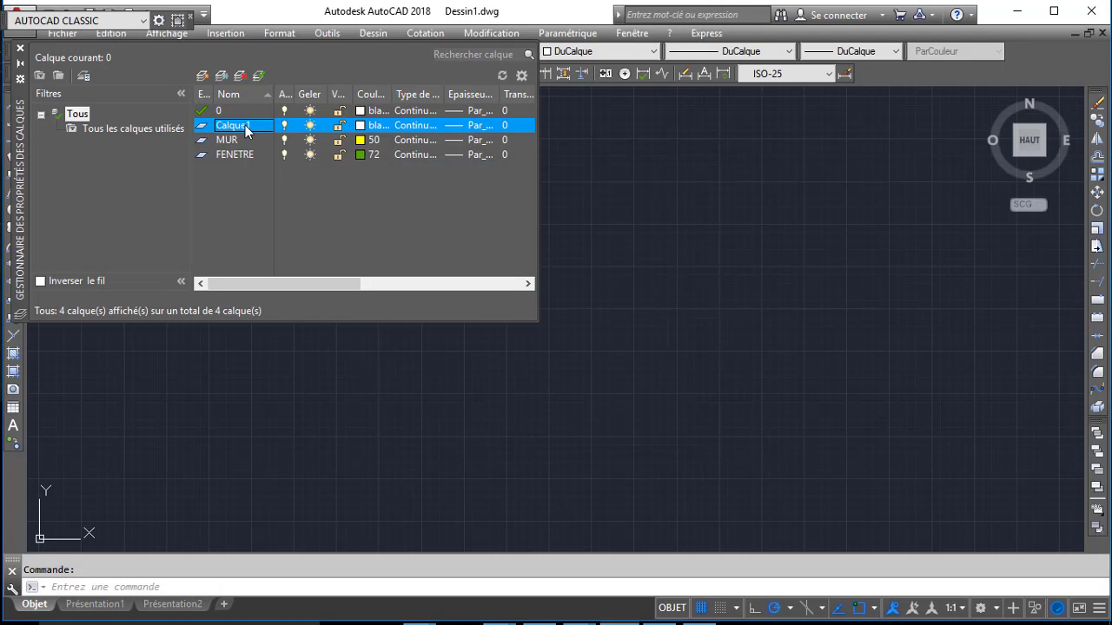
type("PORTE")
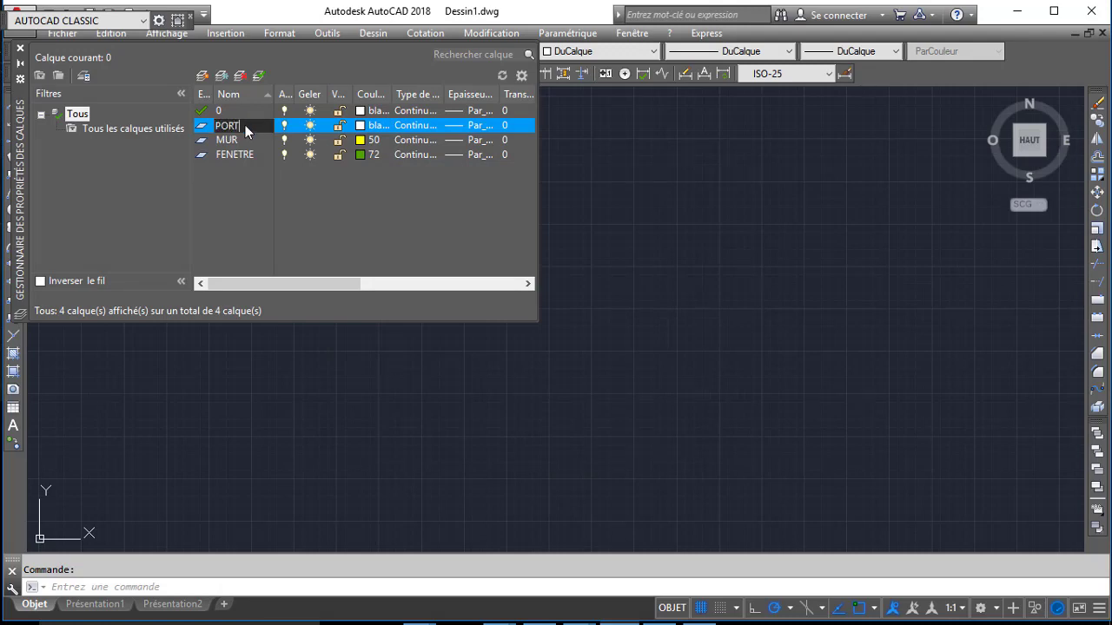
left_click(361, 126)
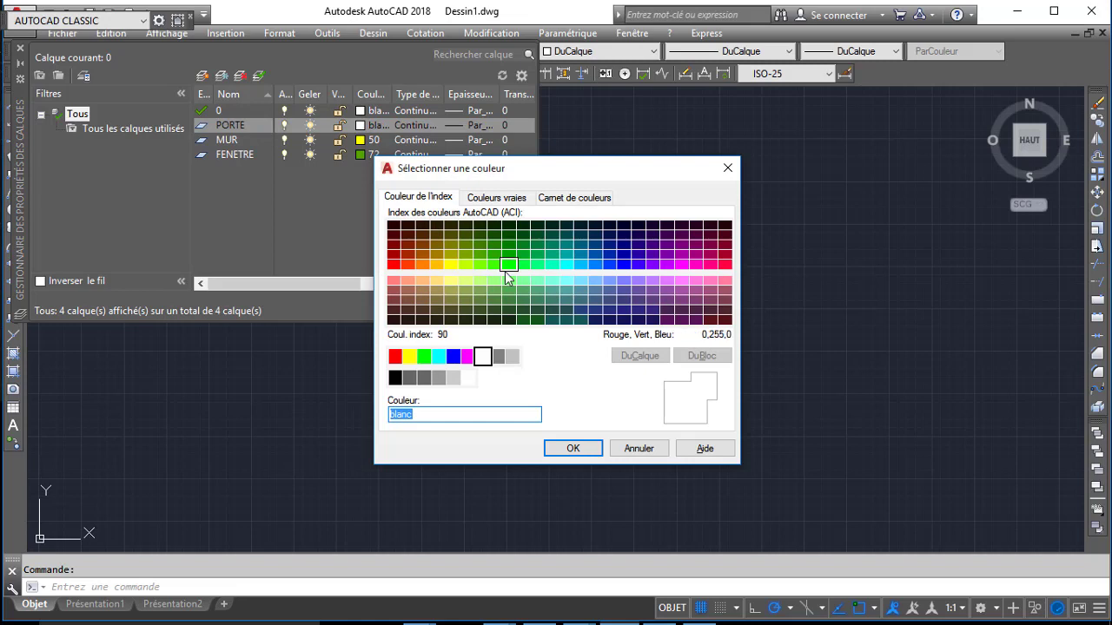
left_click(394, 264)
left_click(575, 449)
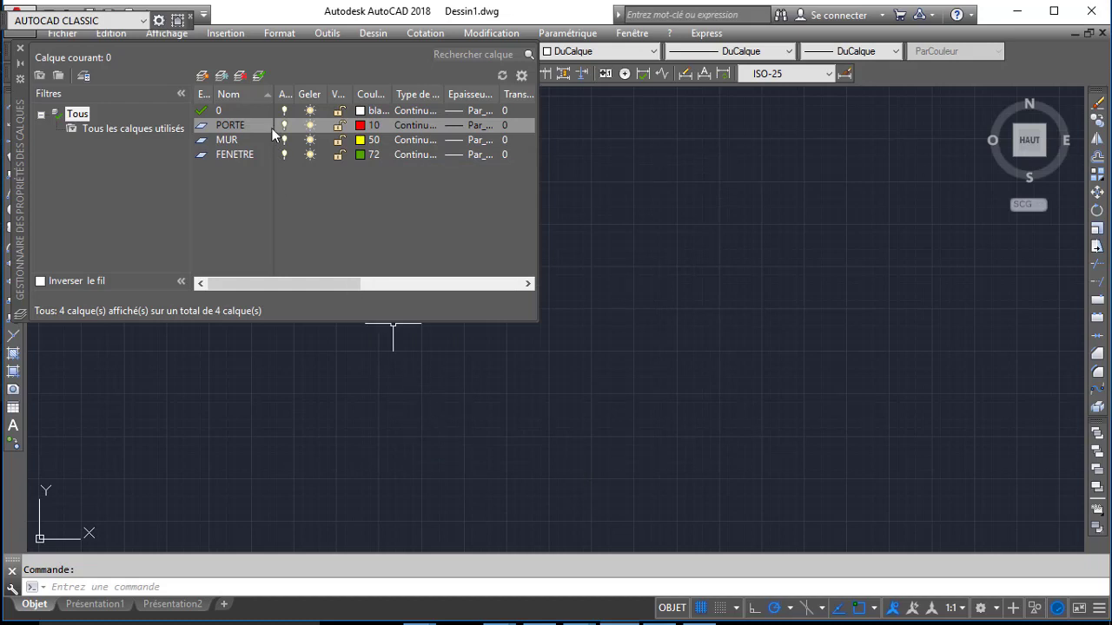
- Add a layer named POTEAUX with blue colour index 150 and close the layer properties manager
left_click(203, 75)
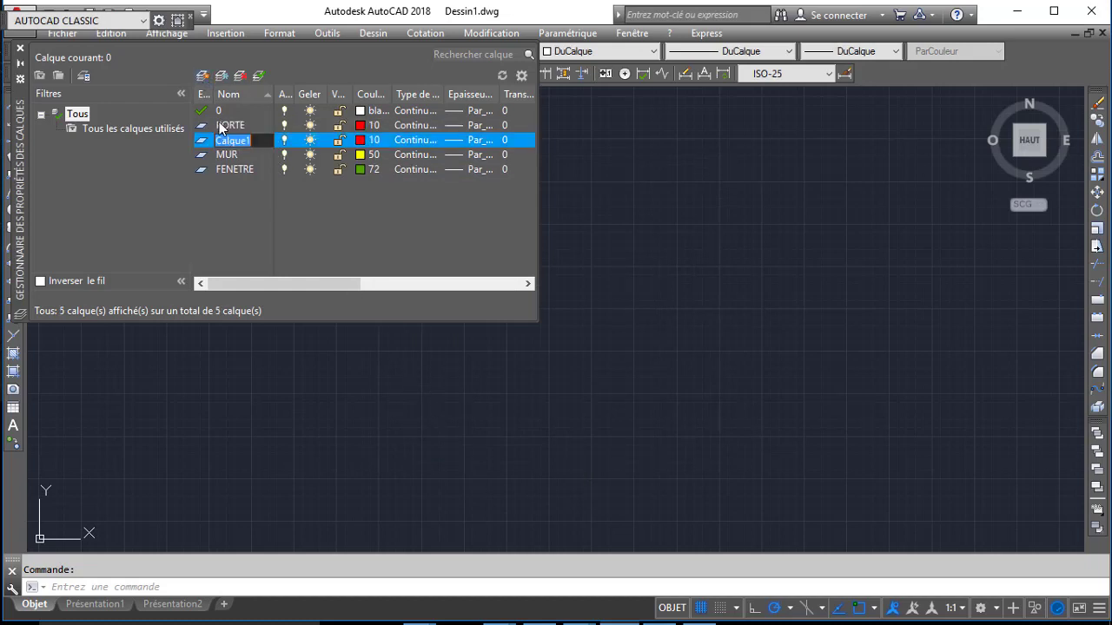
type("POTEAUX")
left_click(363, 143)
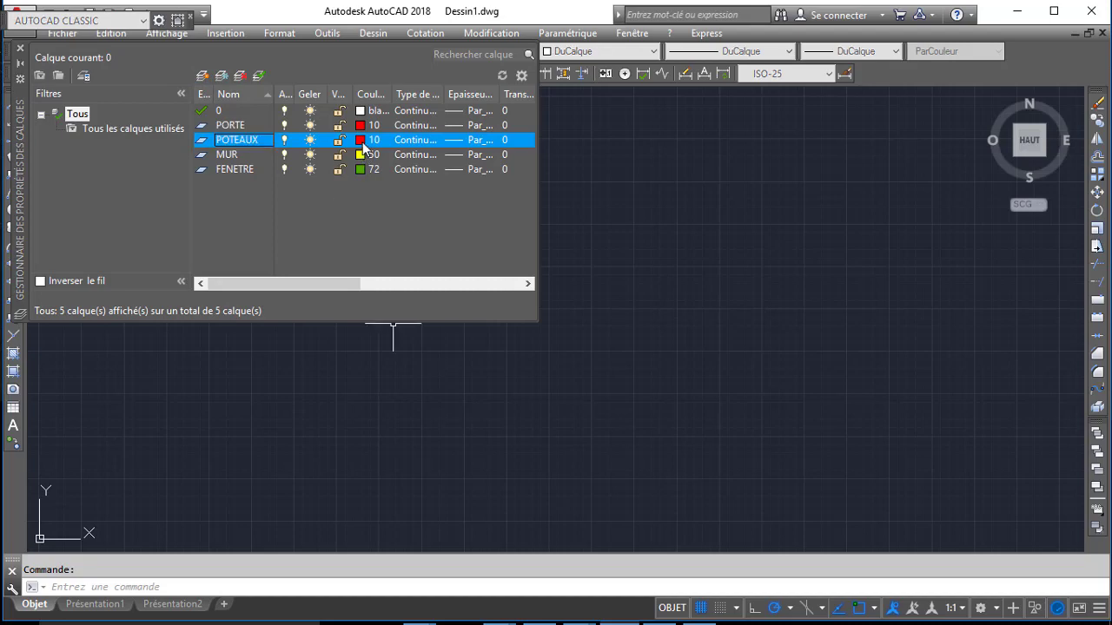
left_click(595, 264)
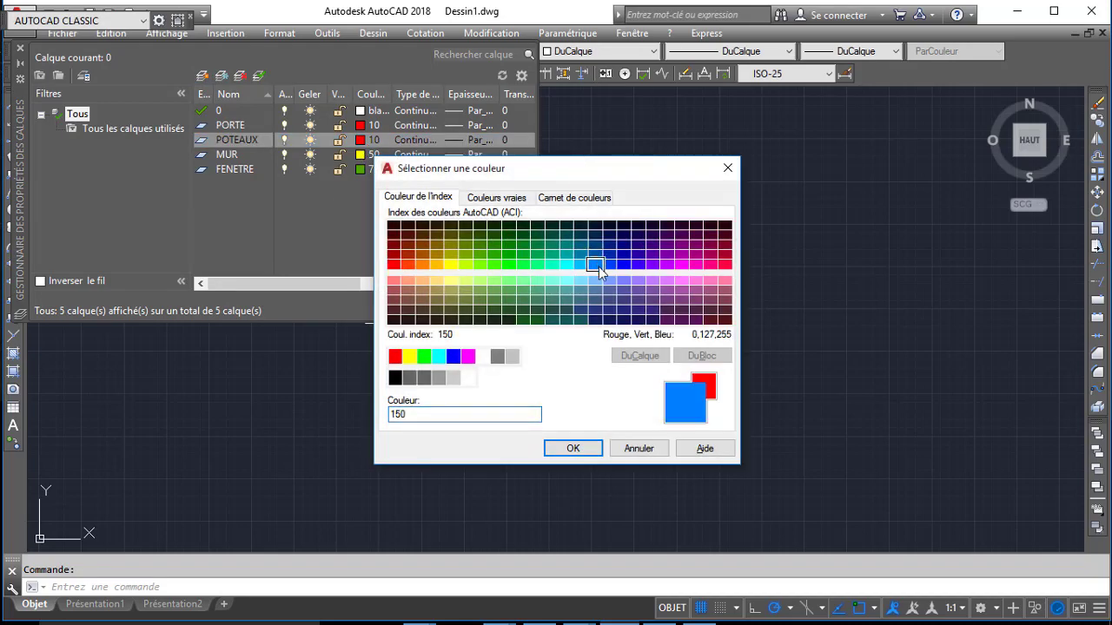
left_click(585, 458)
left_click(582, 452)
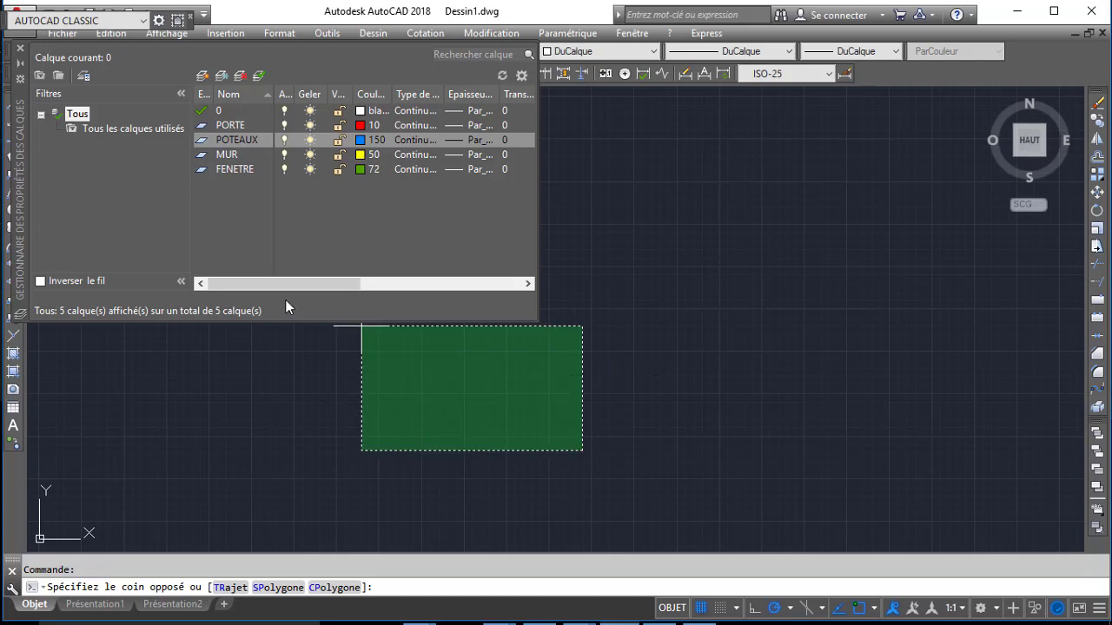
left_click(20, 52)
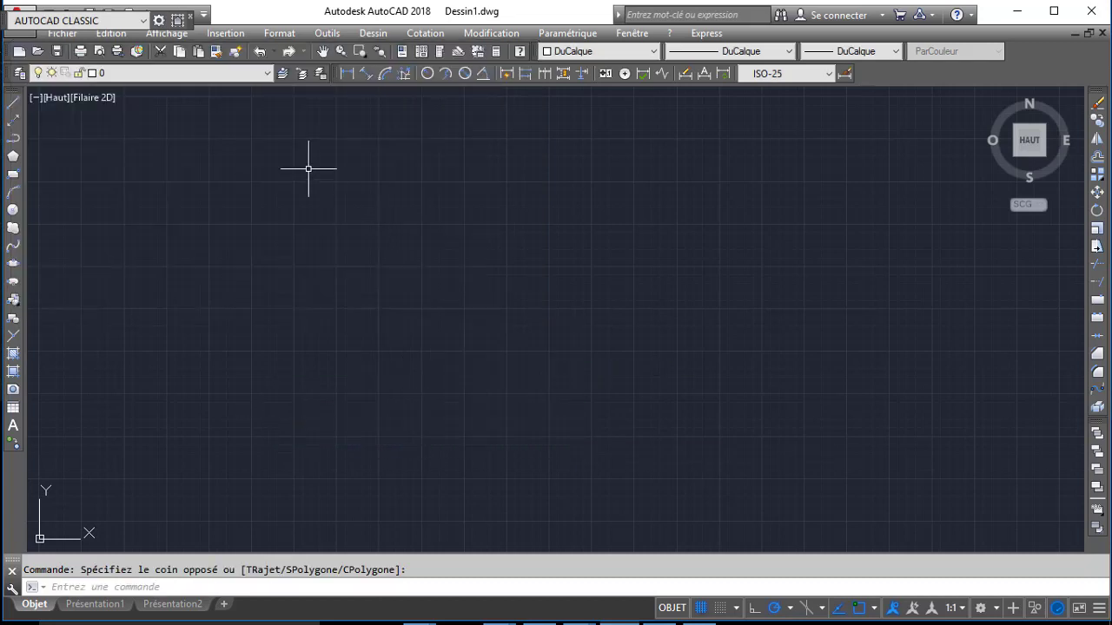
- Attach the raster image c95353d5 from the Bureau folder as a reference, placed freehand in the drawing with scale factor 1
left_click(228, 35)
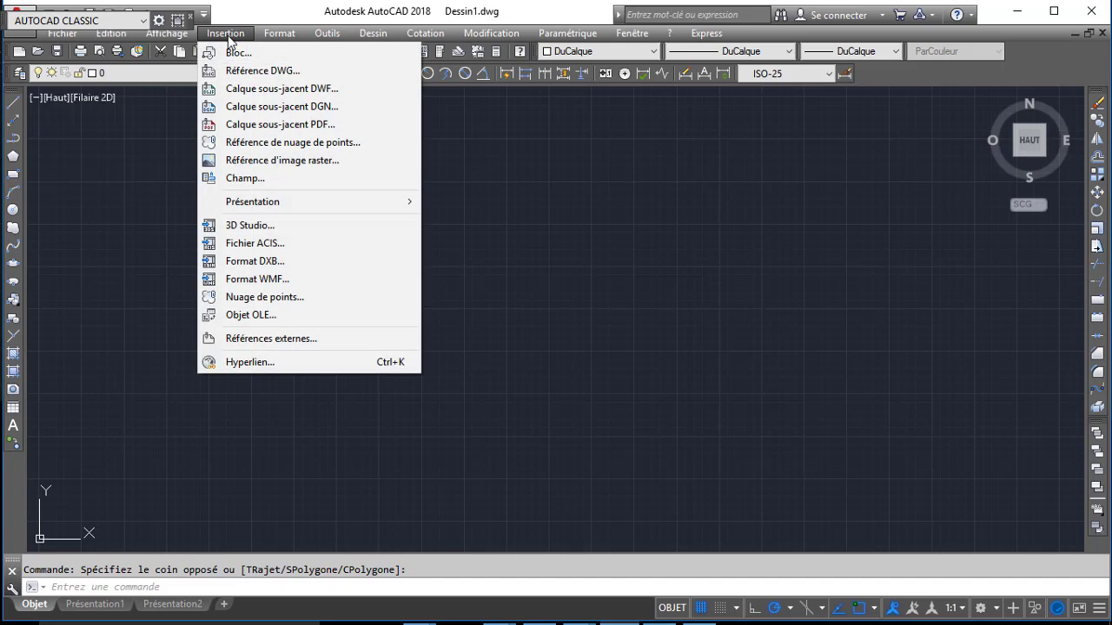
left_click(278, 164)
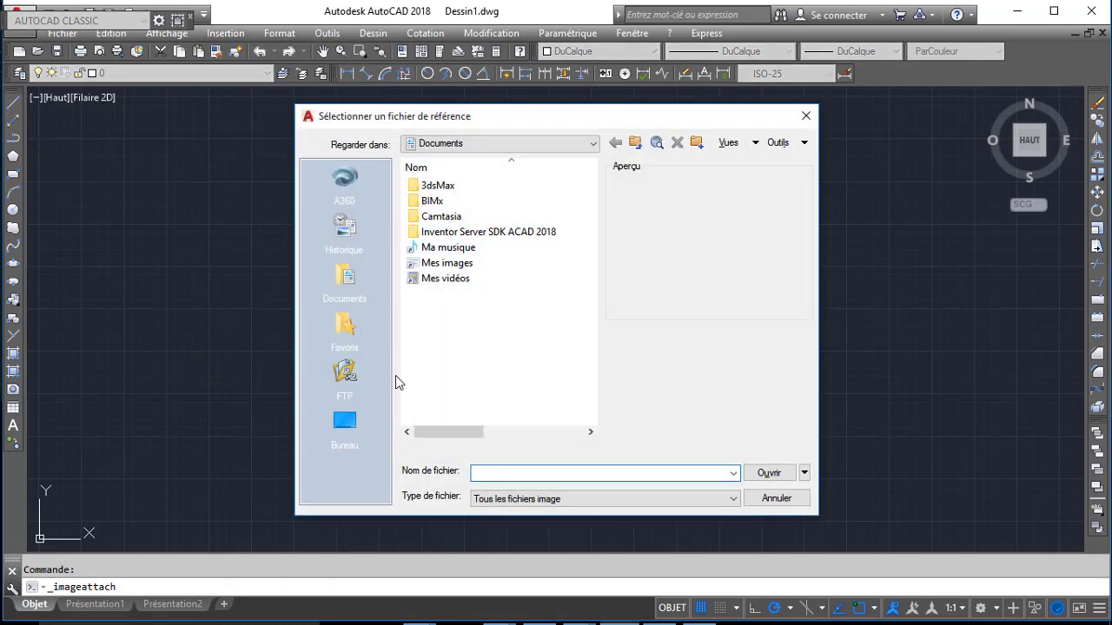
left_click(345, 424)
left_click(455, 265)
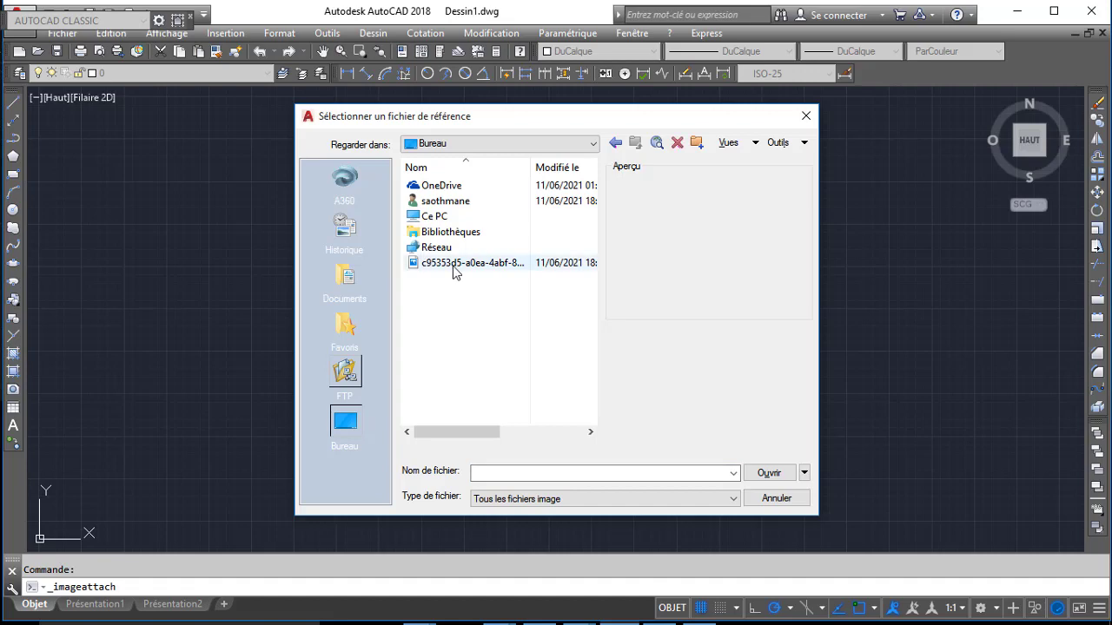
left_click(768, 472)
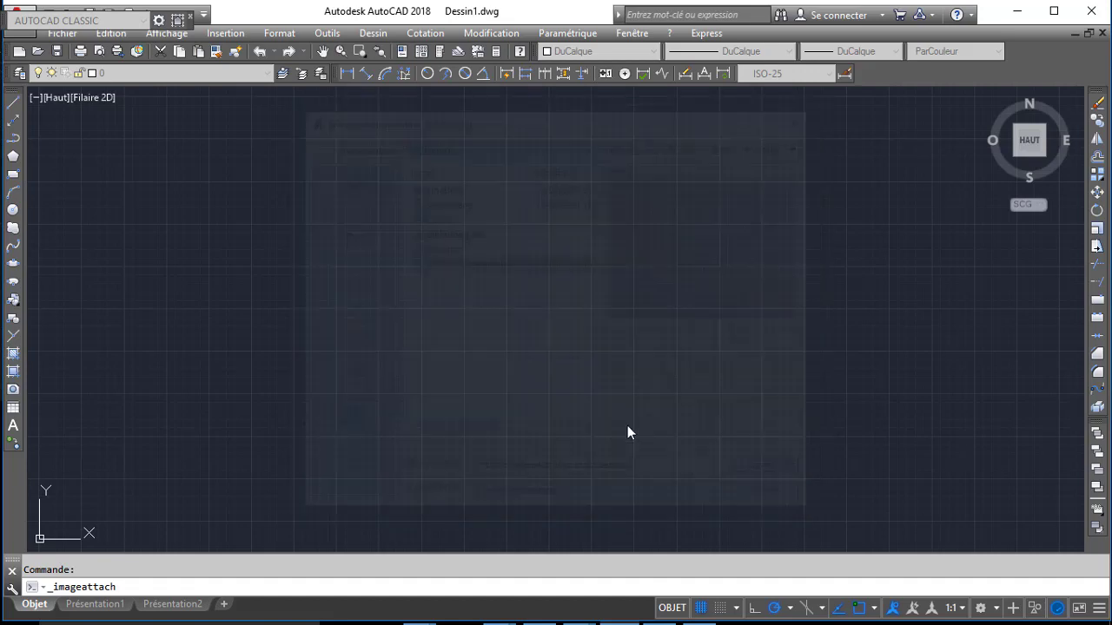
left_click(569, 440)
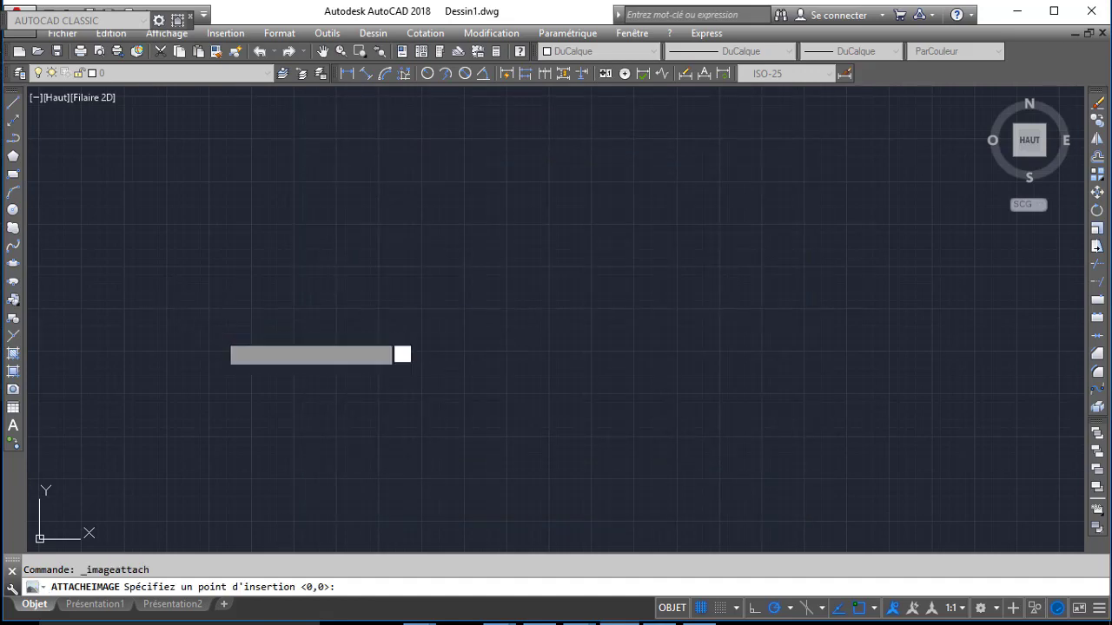
left_click(218, 327)
key("Return")
middle_click_drag(504, 218, 466, 415)
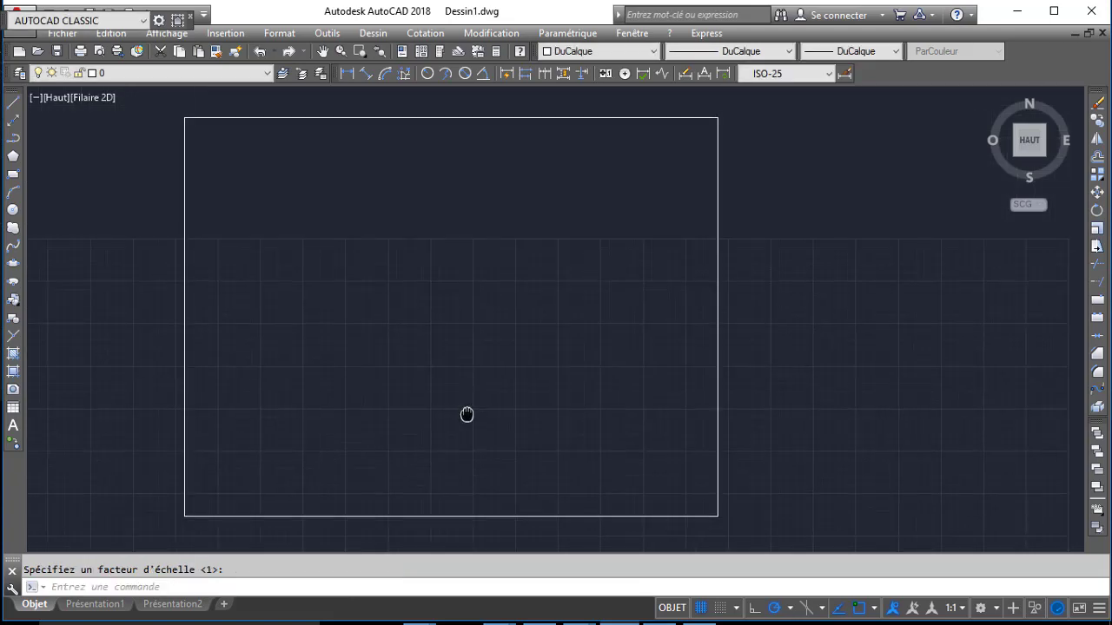
middle_click_drag(401, 167, 409, 251)
scroll(409, 251, "up", 5)
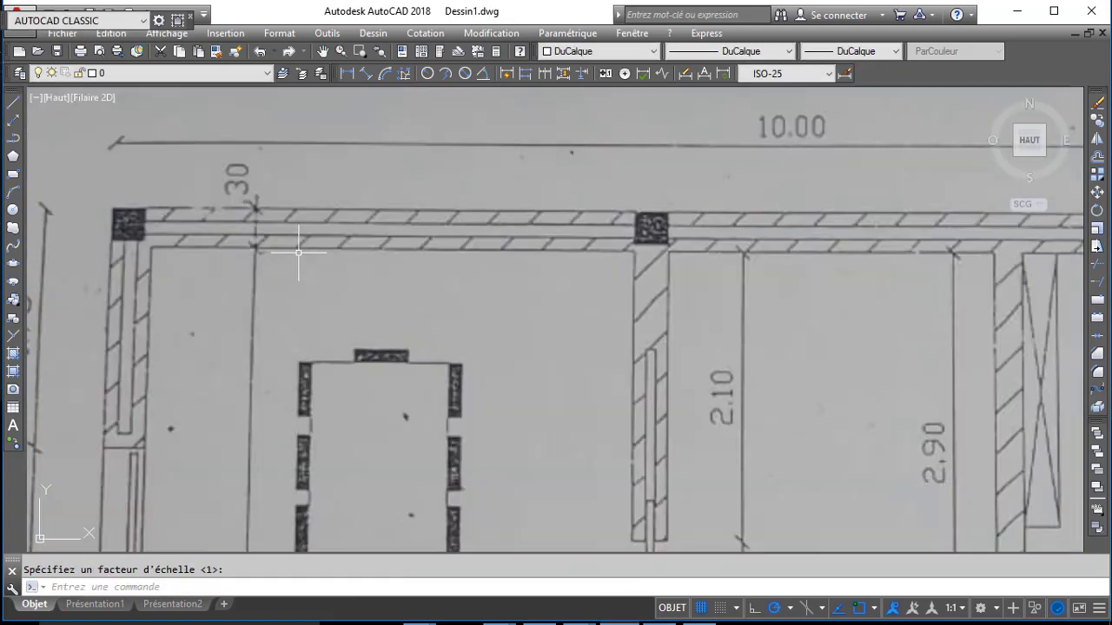
key("Return")
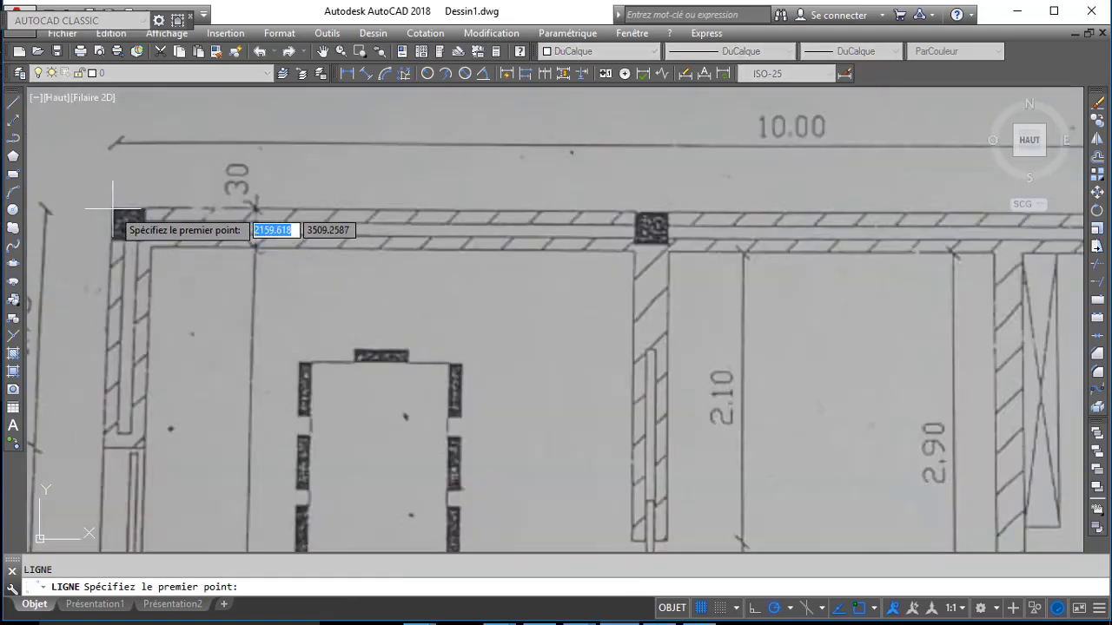
left_click(113, 209)
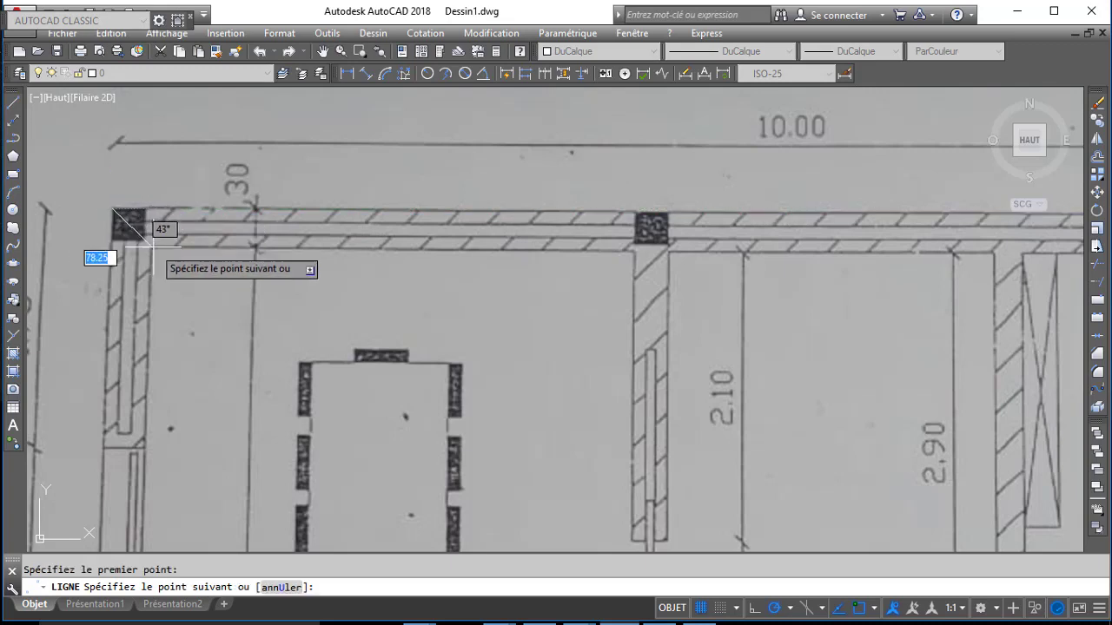
key("Escape")
- Measure the upper exterior wall's thickness at the dimension marked 30 using a temporary vertical line, cancelling it without drawing
key("l")
key("Return")
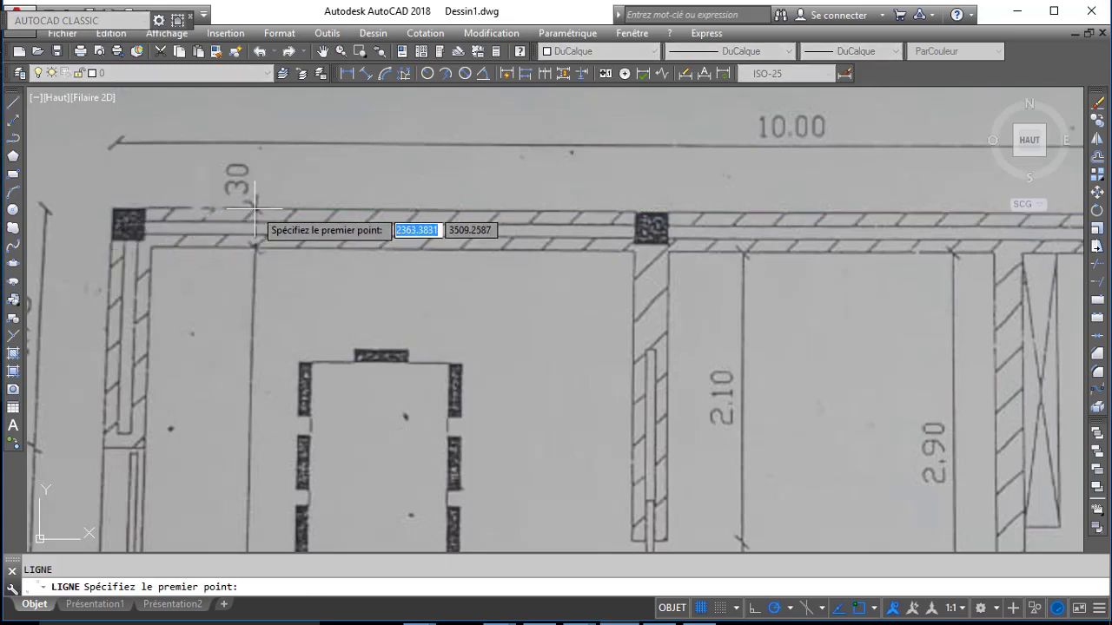
left_click(254, 220)
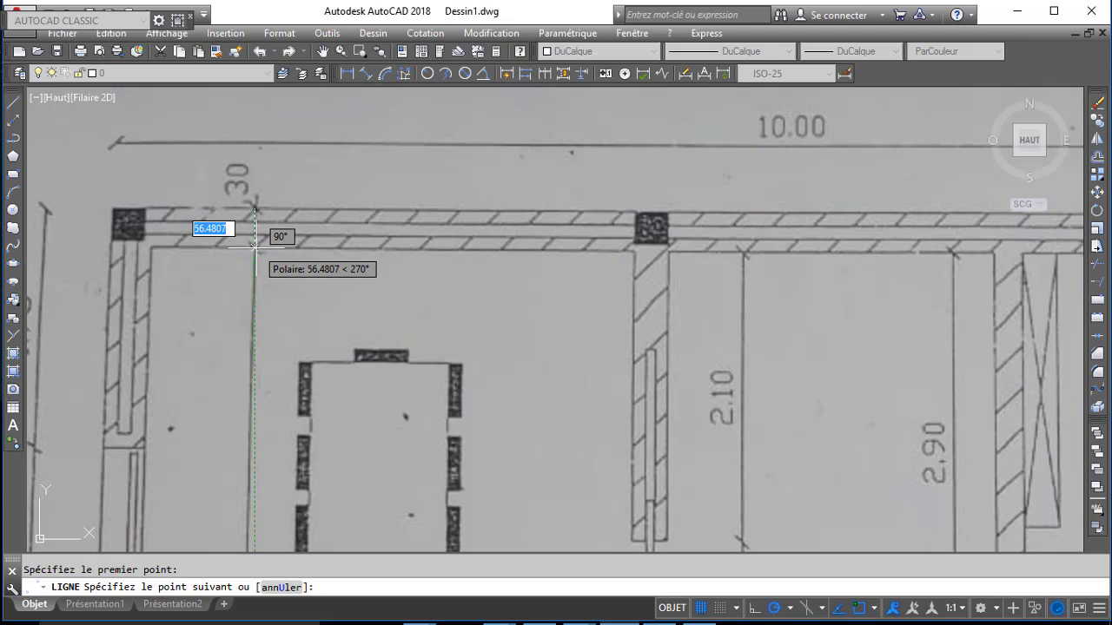
scroll(255, 247, "up", 3)
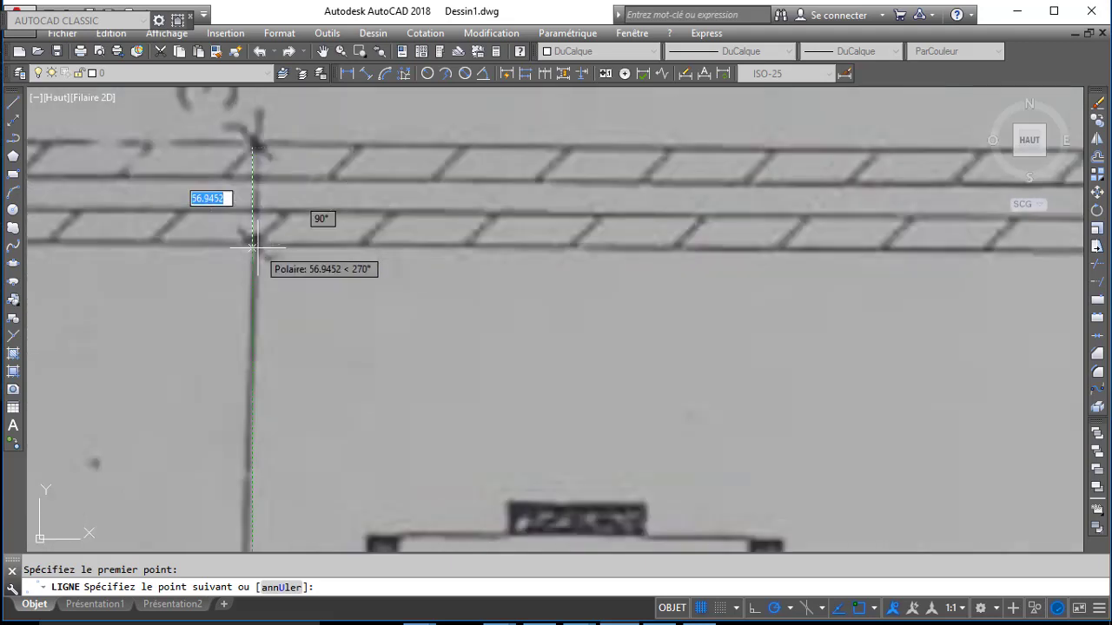
key("Escape")
key("l")
key("Return")
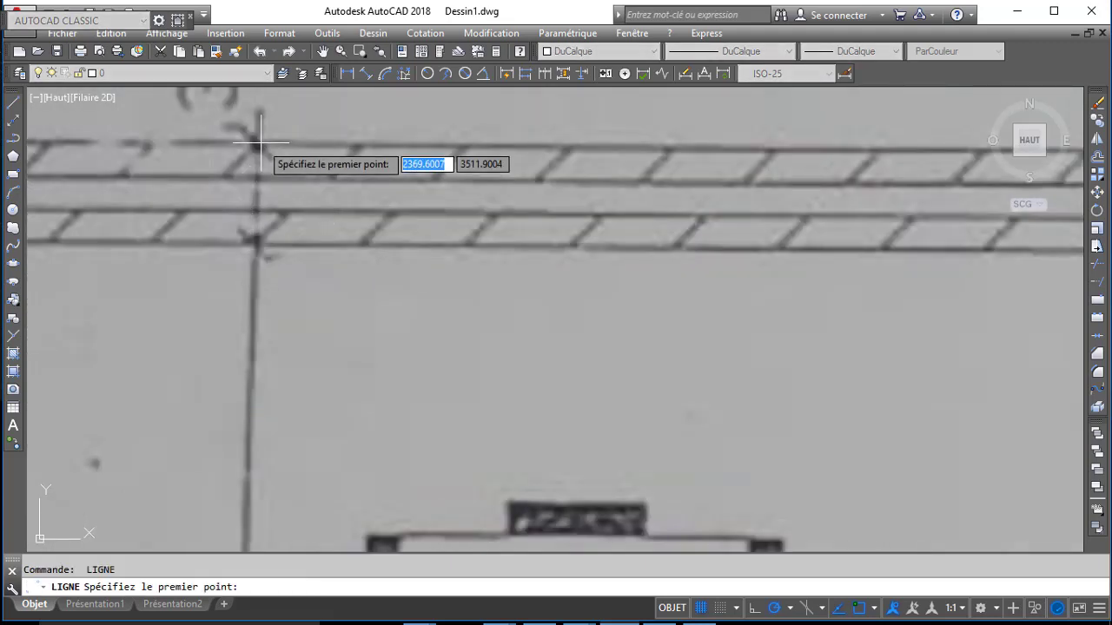
left_click(257, 144)
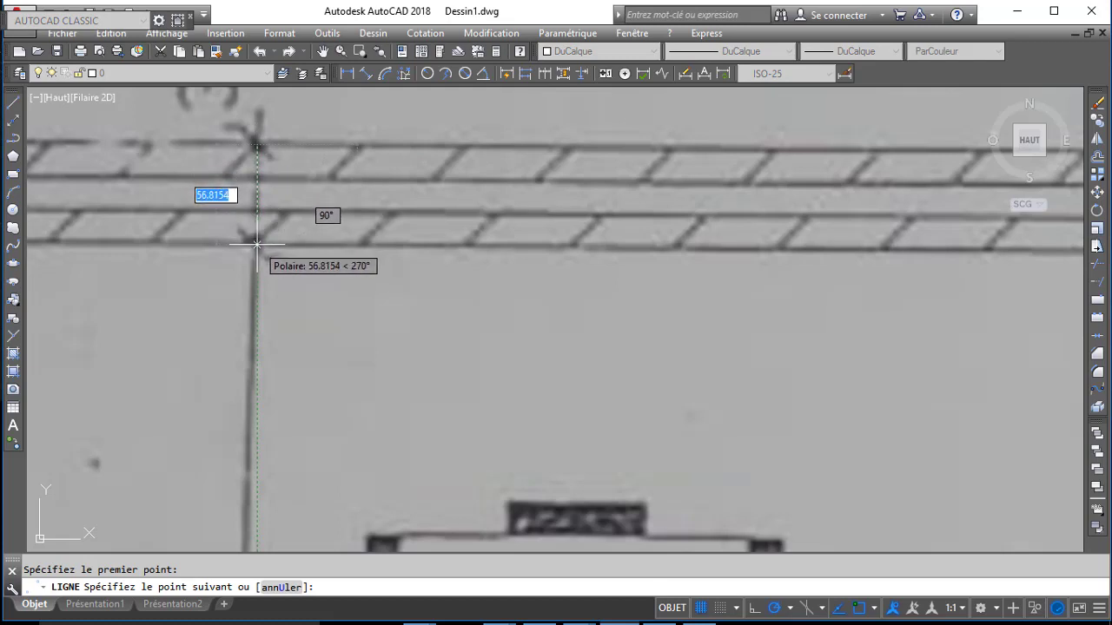
key("Escape")
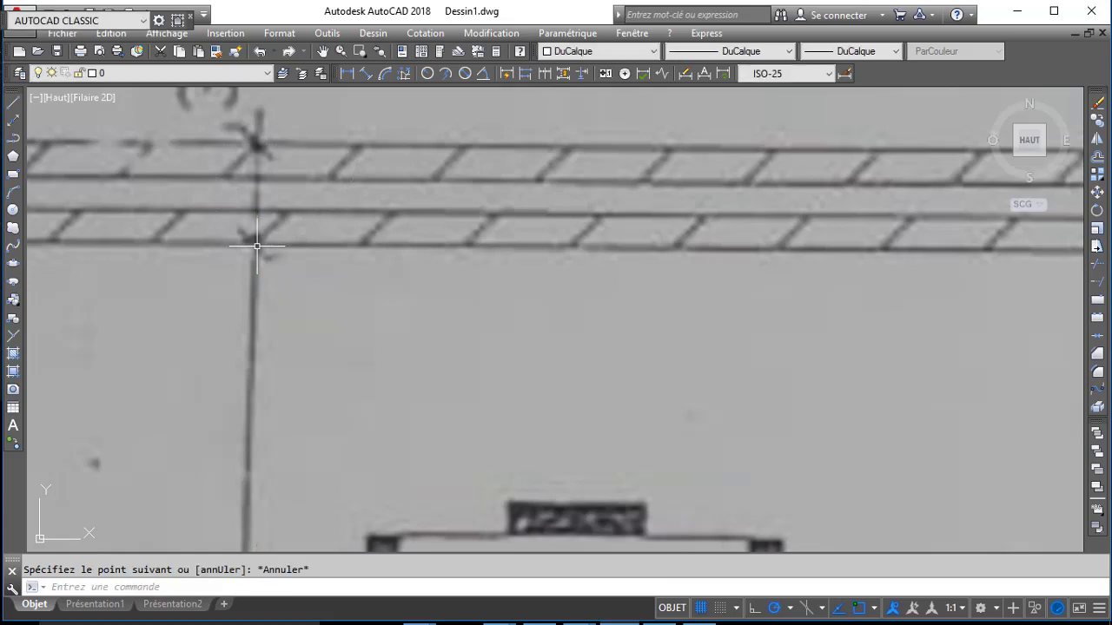
- Scale the floor plan image by a factor of 30/57 from a base point near the image's upper-left corner
scroll(278, 236, "down", 5)
scroll(259, 221, "up", 6)
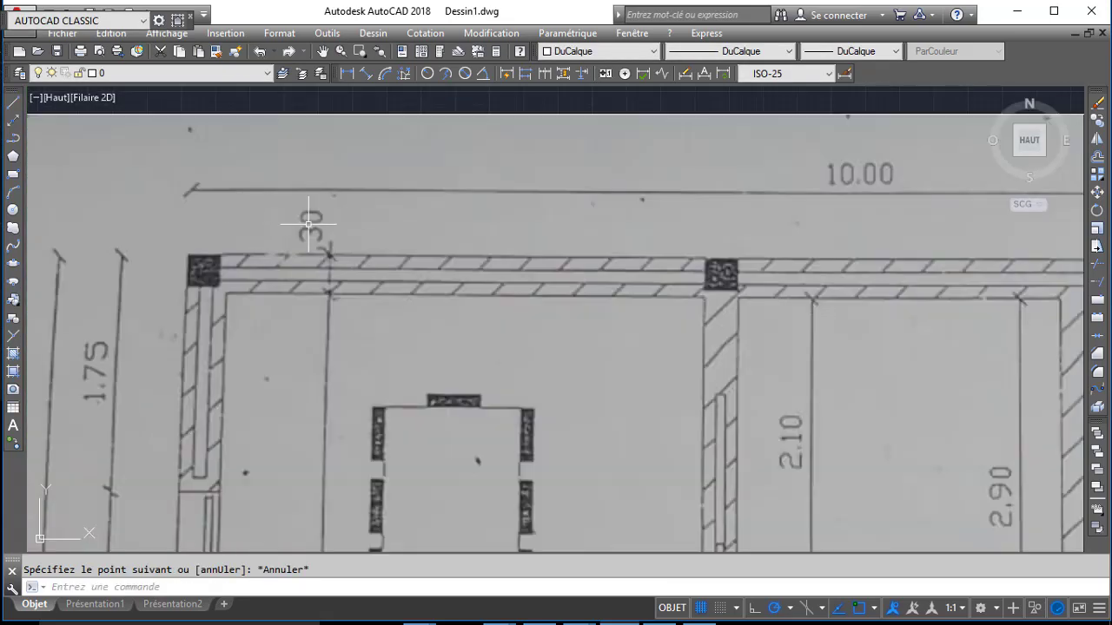
scroll(647, 140, "down", 6)
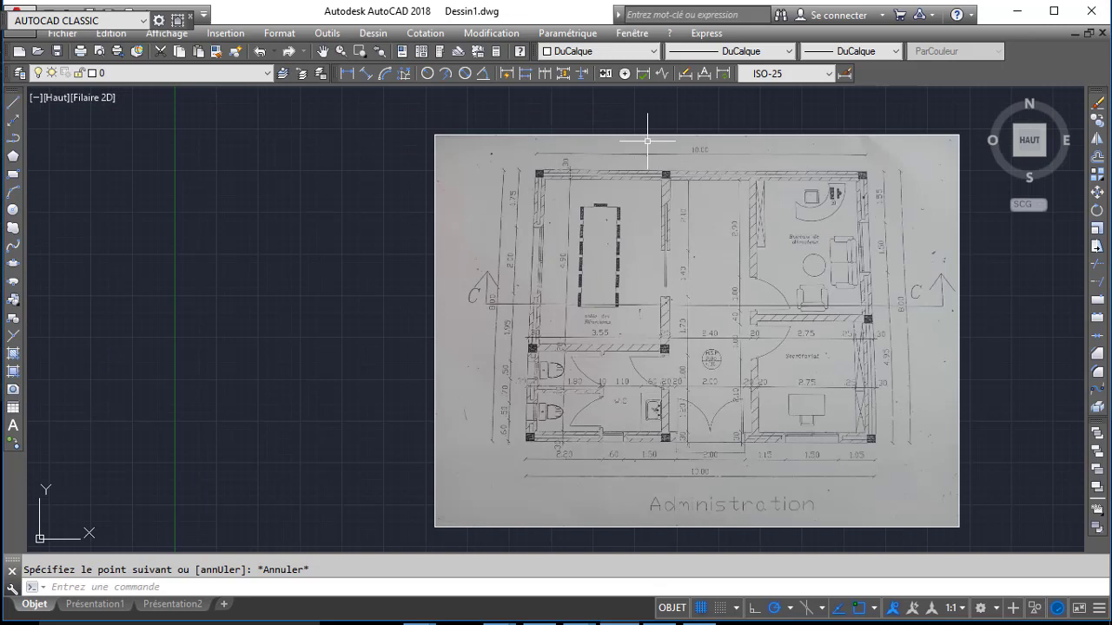
left_click(694, 132)
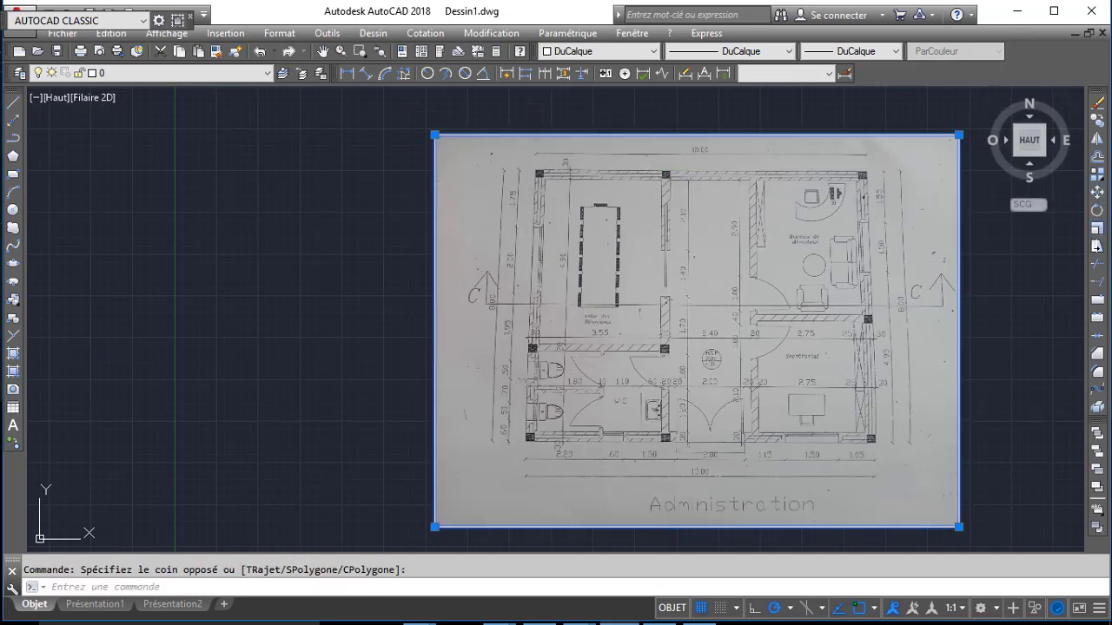
left_click(1097, 231)
left_click(443, 164)
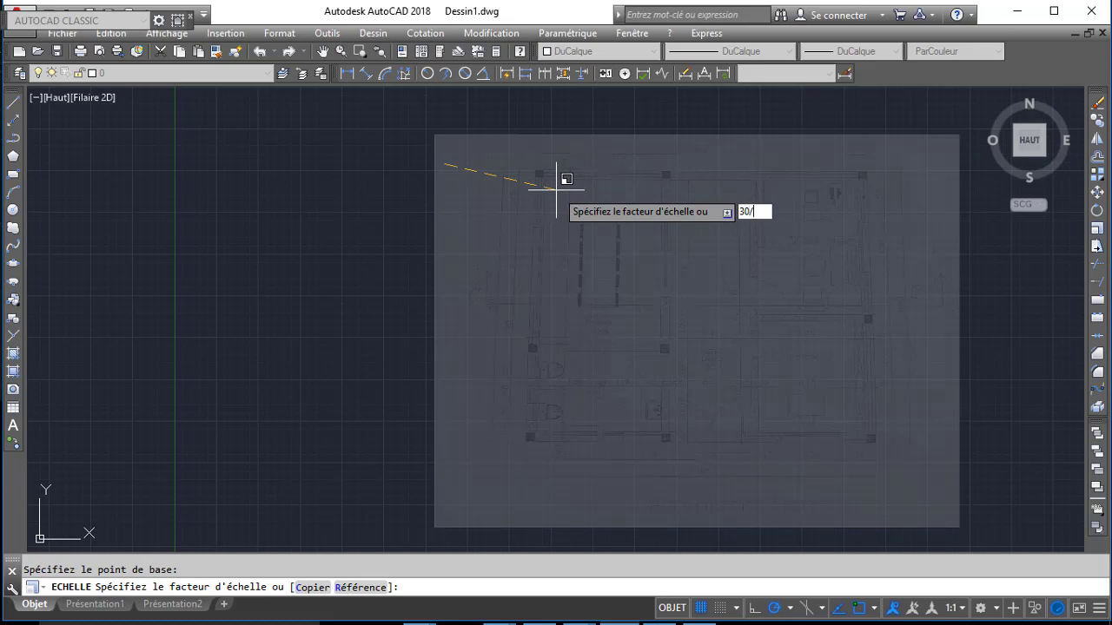
key("Return")
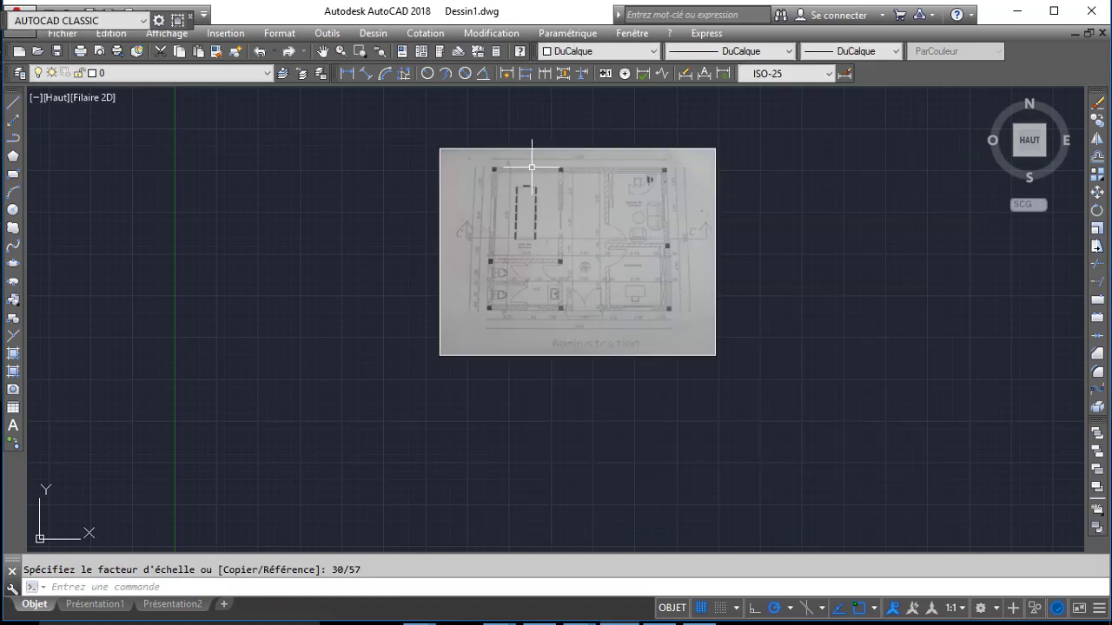
- Check the rescaled wall thickness at the dimension marked 30 with a temporary vertical line, then cancel it
scroll(531, 167, "up", 10)
type("l")
key("Return")
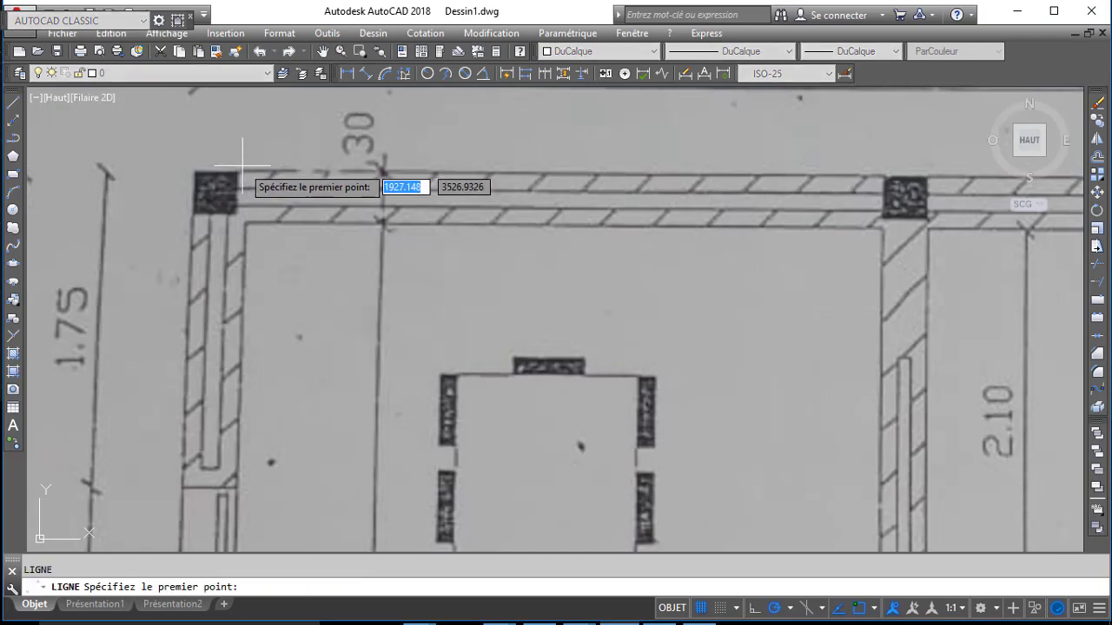
left_click(383, 168)
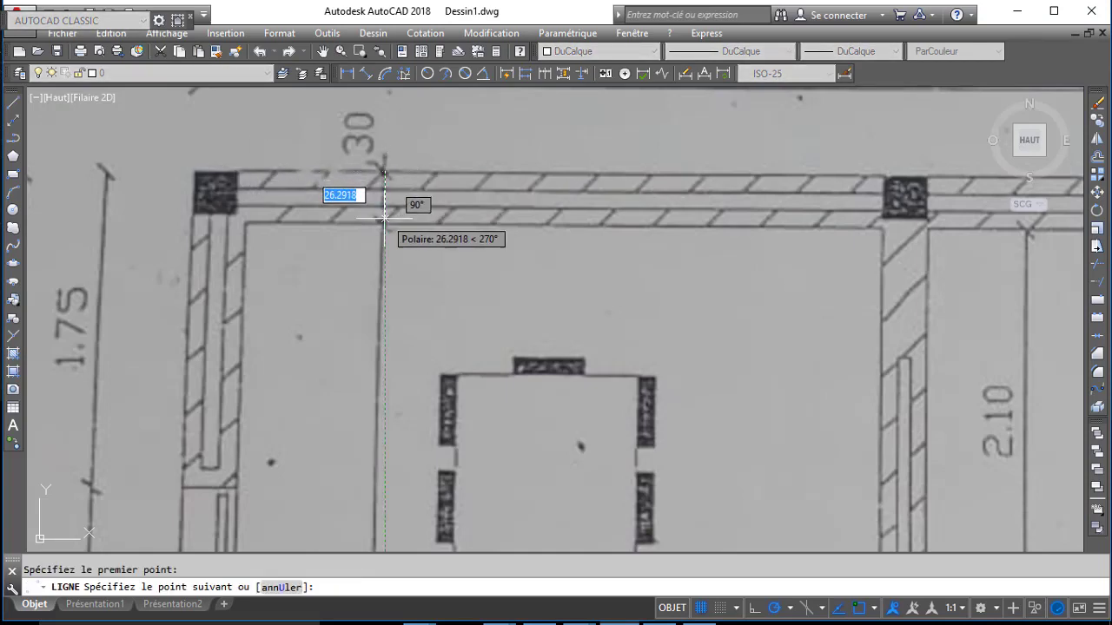
key("Escape")
scroll(383, 223, "down", 10)
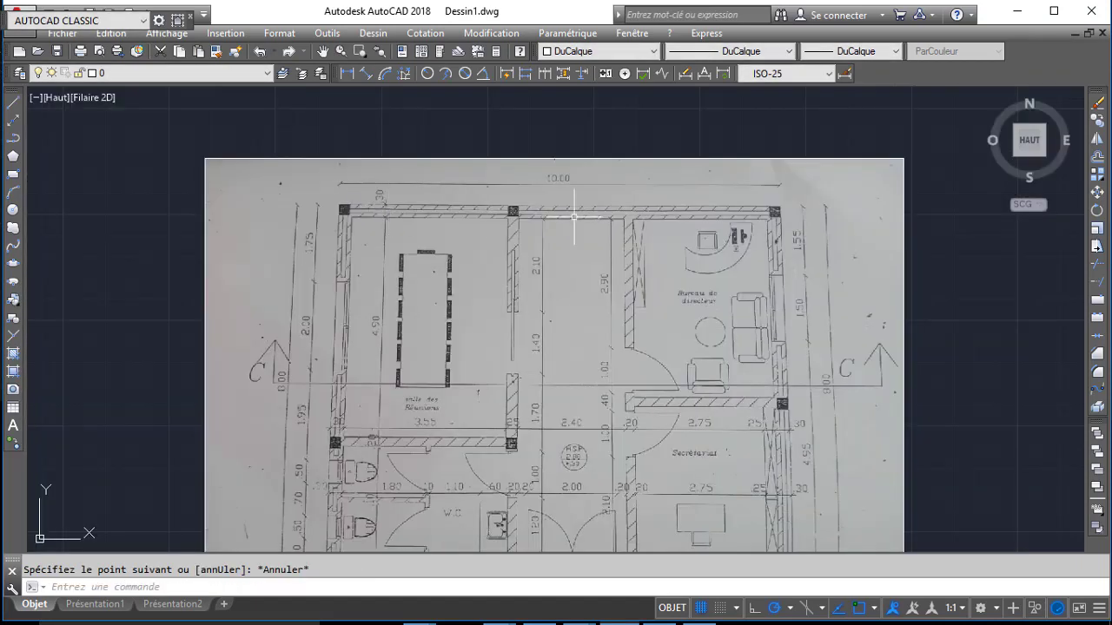
- Make MUR the current layer and draw a 1000 by 800 rectangle starting at the plan's upper-left outer corner
middle_click_drag(365, 260, 342, 172)
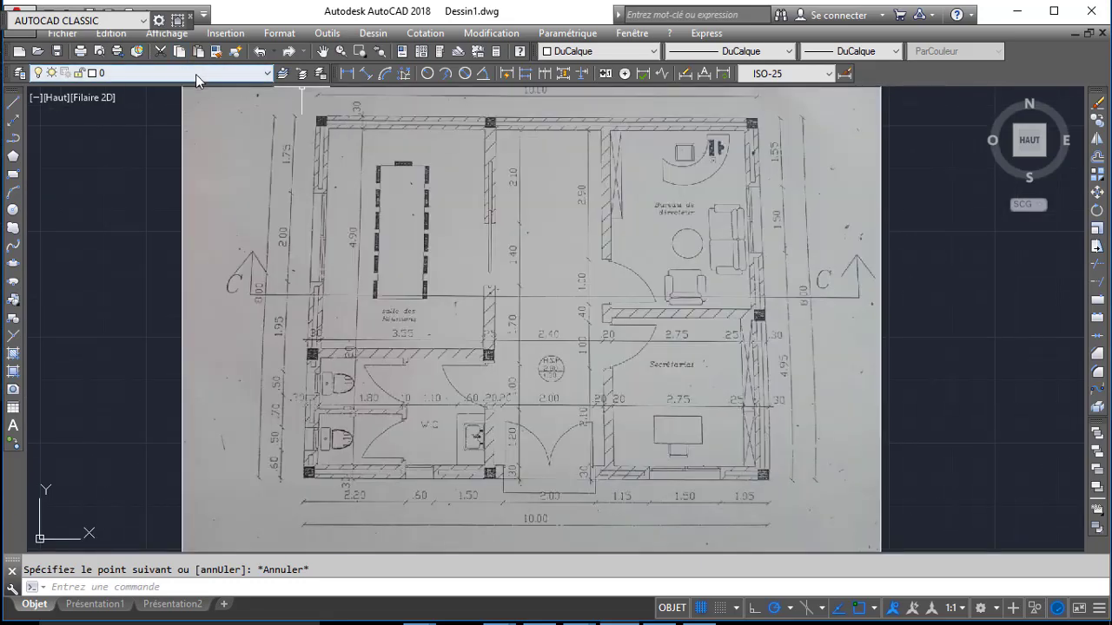
left_click(196, 74)
left_click(113, 115)
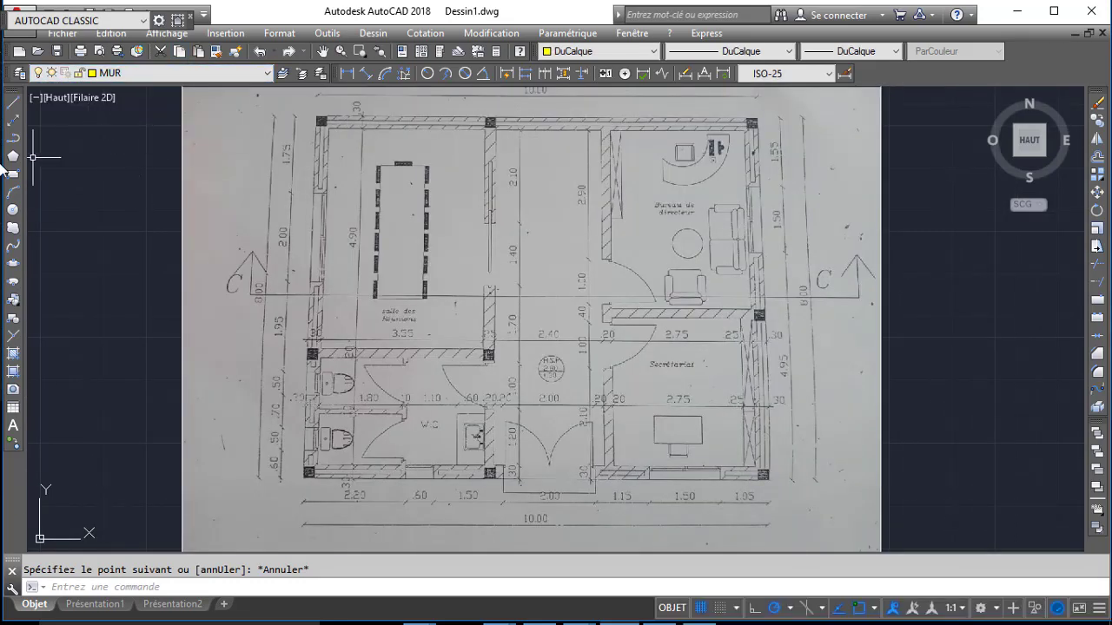
left_click(14, 174)
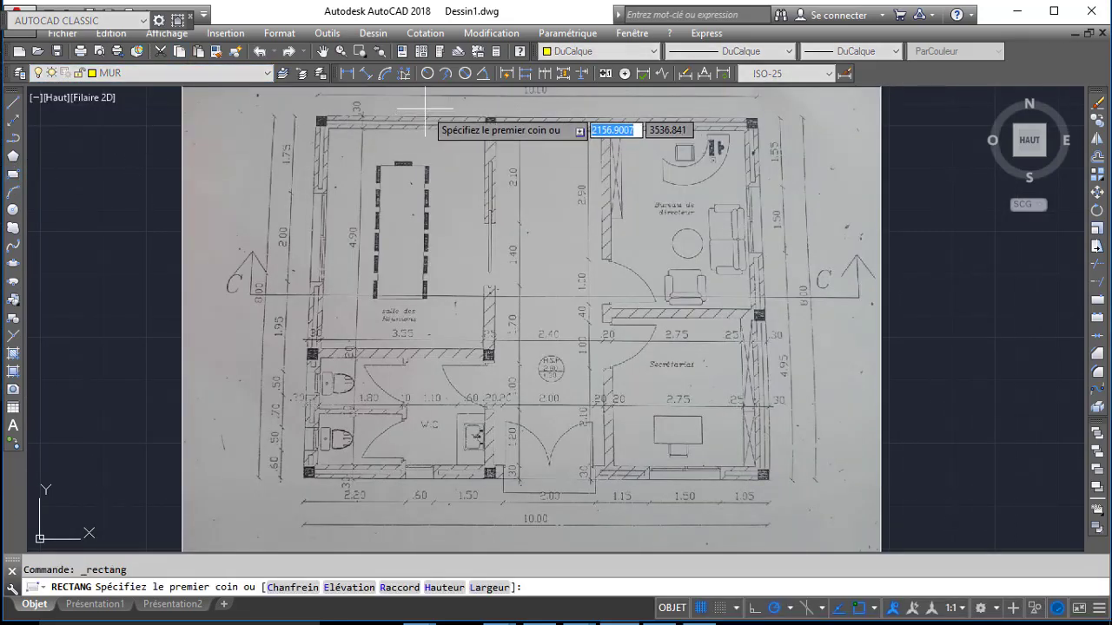
left_click(314, 116)
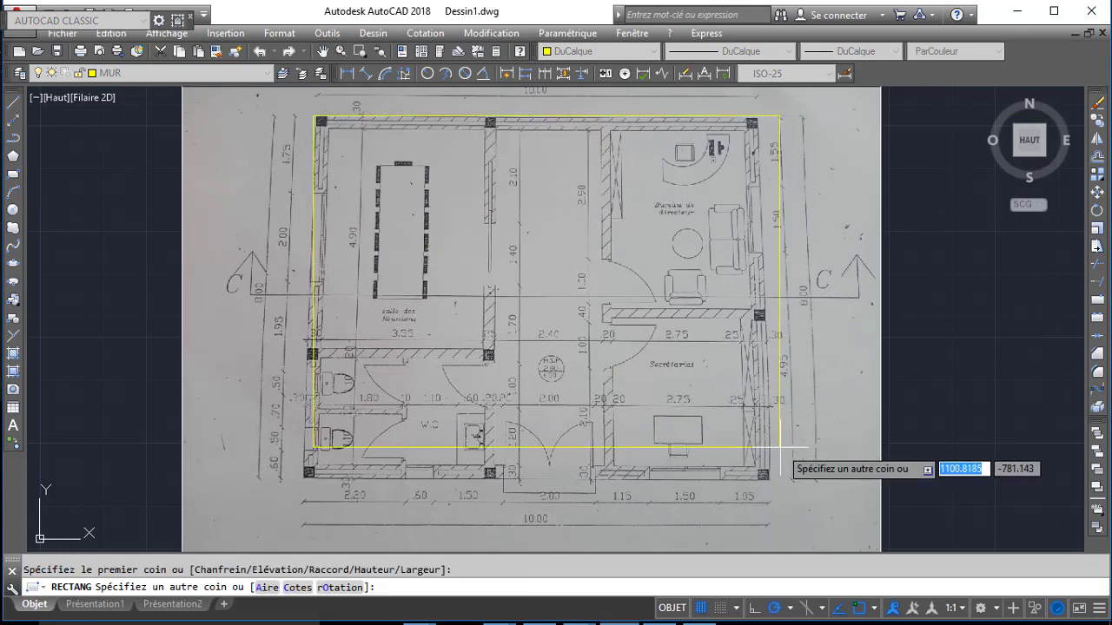
middle_click_drag(789, 449, 798, 459)
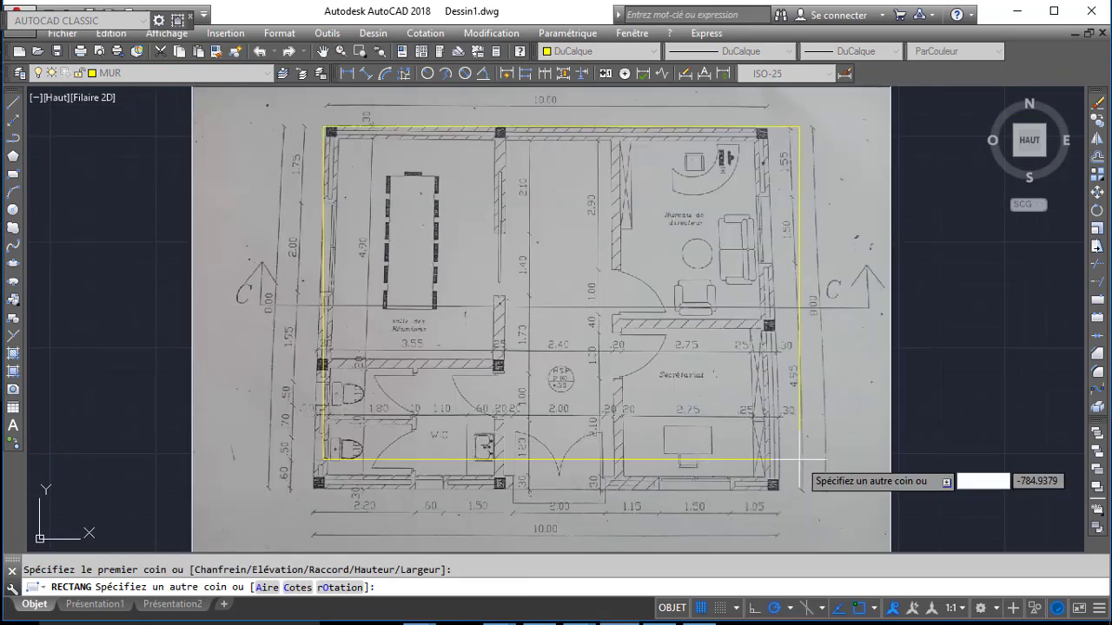
key("Tab")
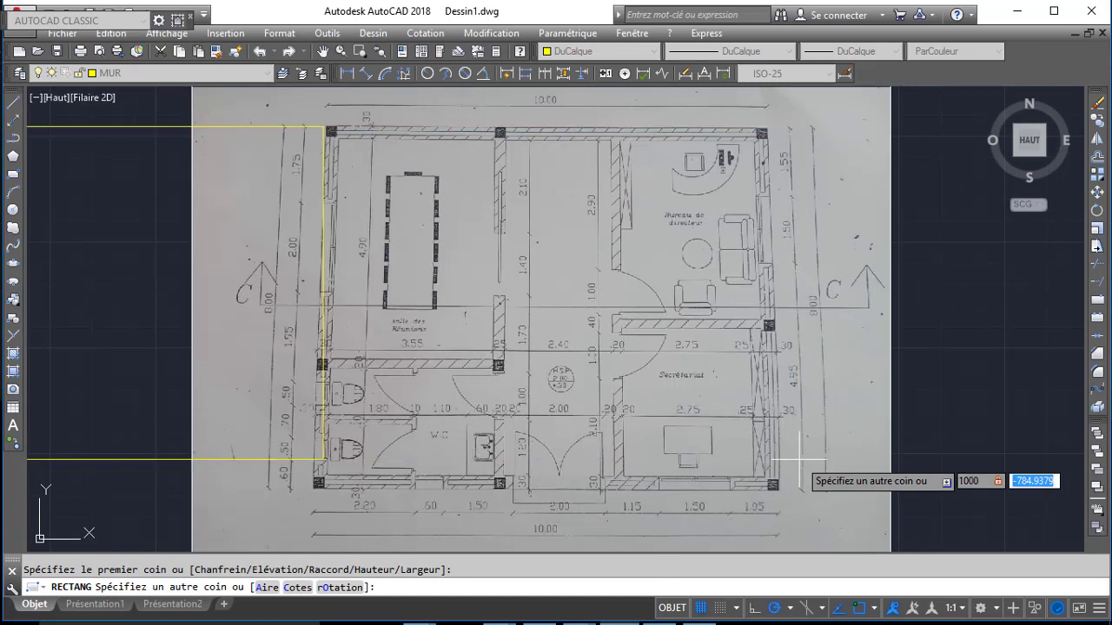
type("800")
key("Return")
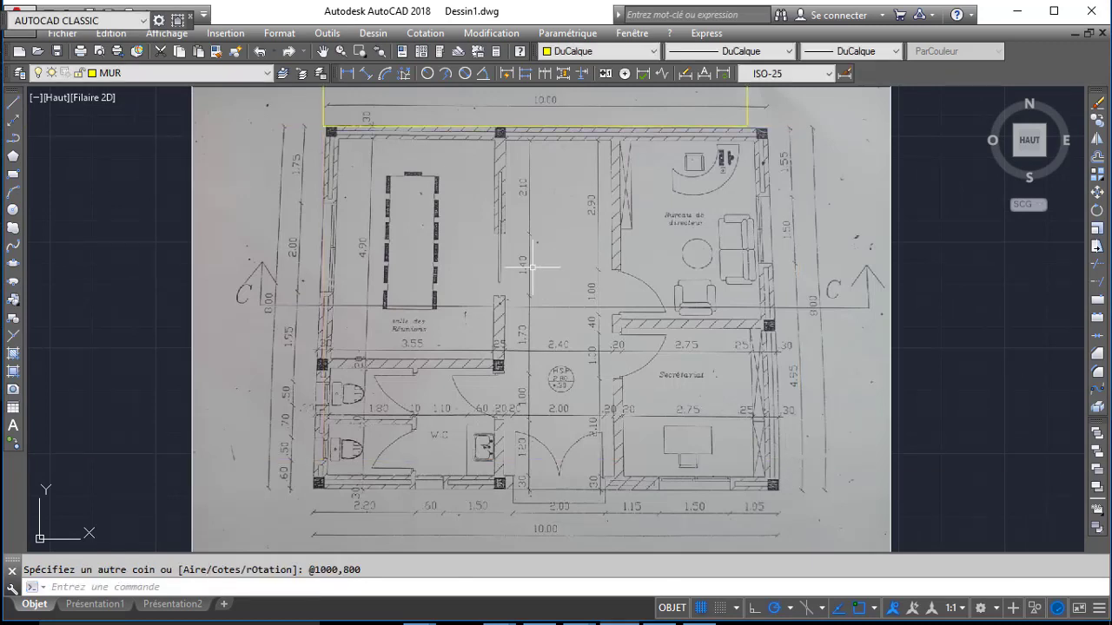
- Move the rectangle from its lower-left corner down onto the plan's lower-left corner so it overlays the building outline
left_click(405, 139)
left_click(415, 129)
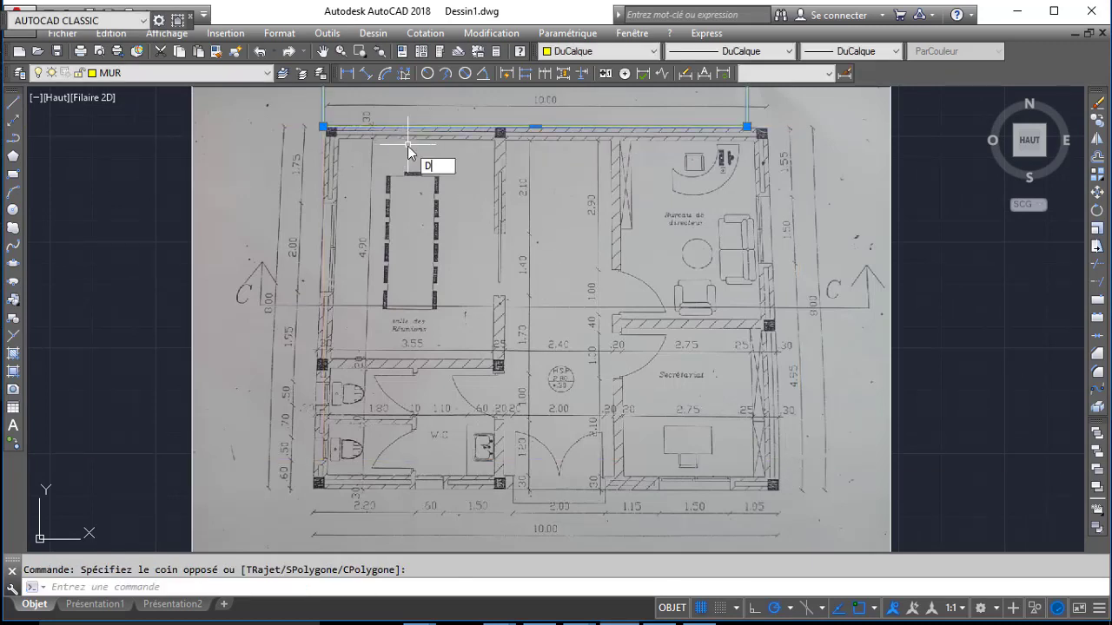
type("D")
key("Return")
left_click(323, 127)
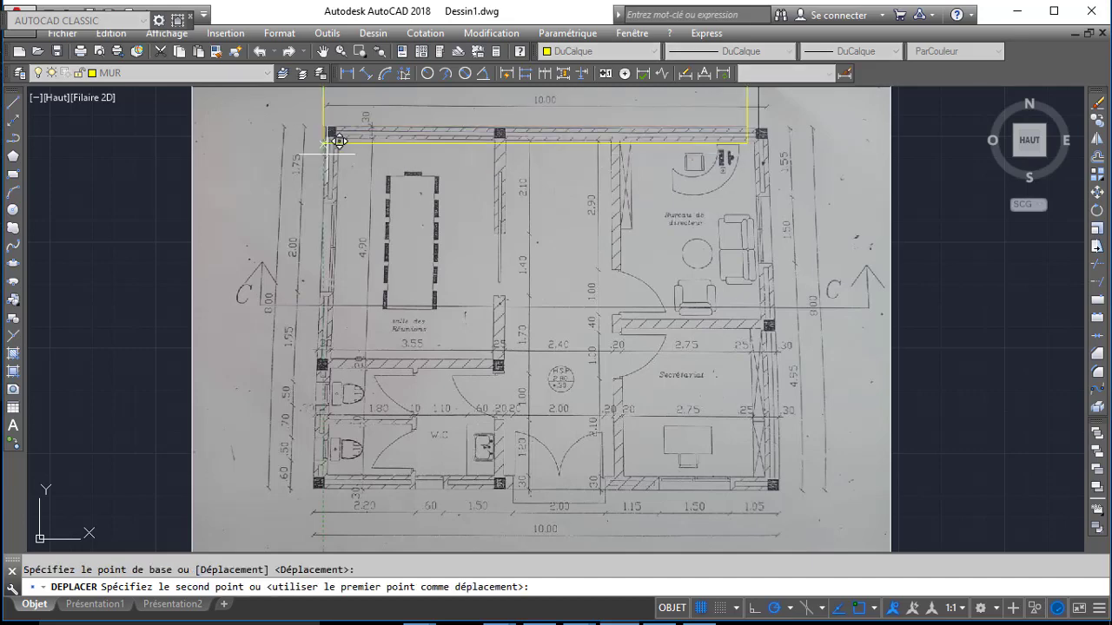
left_click(326, 479)
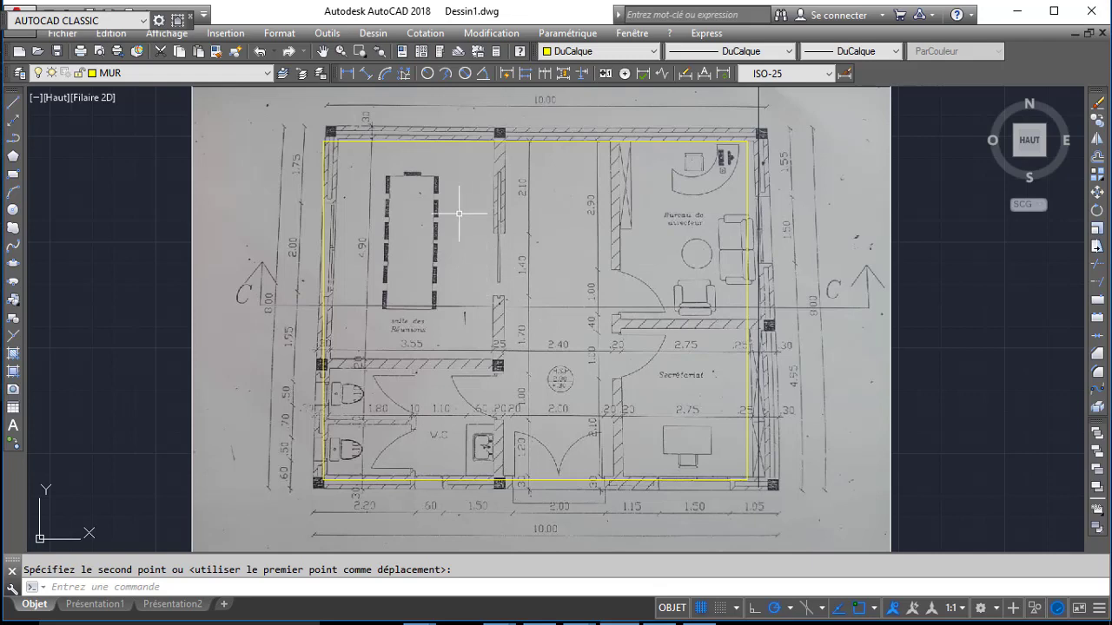
- Offset the outer wall rectangle 30 inward to form the inner face of the exterior walls
type("DEC")
key("Return")
type("30")
key("Return")
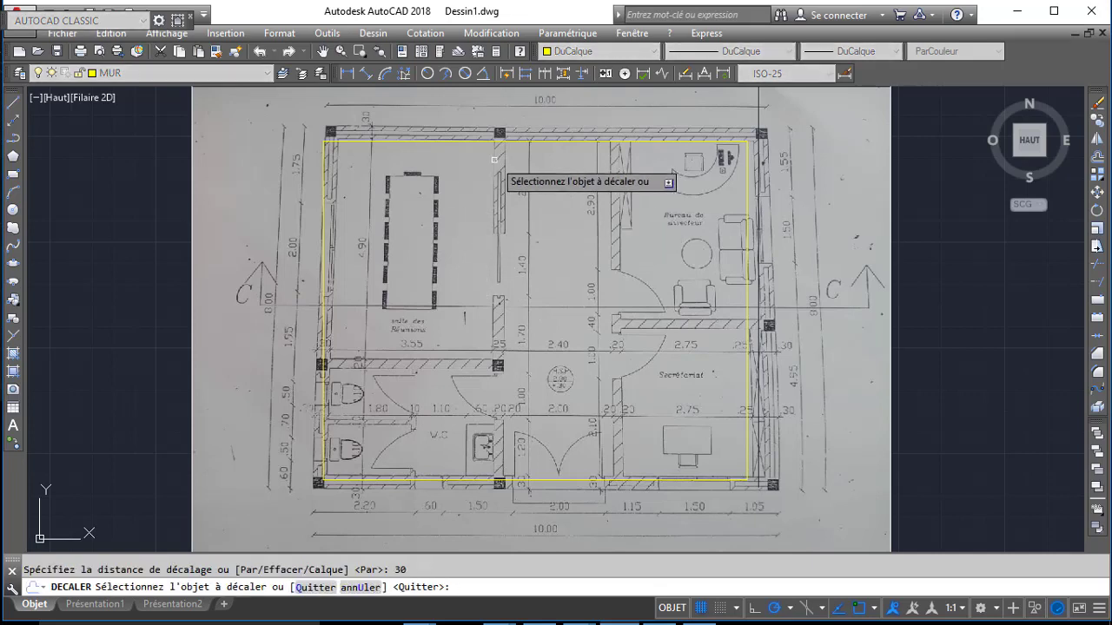
left_click(499, 139)
left_click(493, 165)
scroll(493, 165, "up", 2)
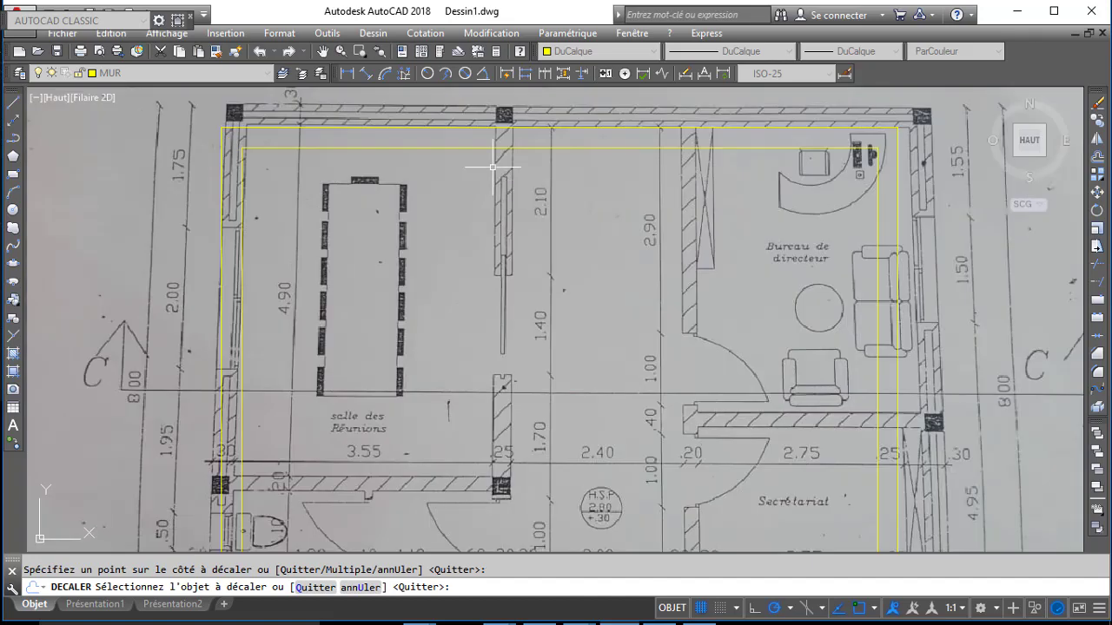
key("Return")
key("Return")
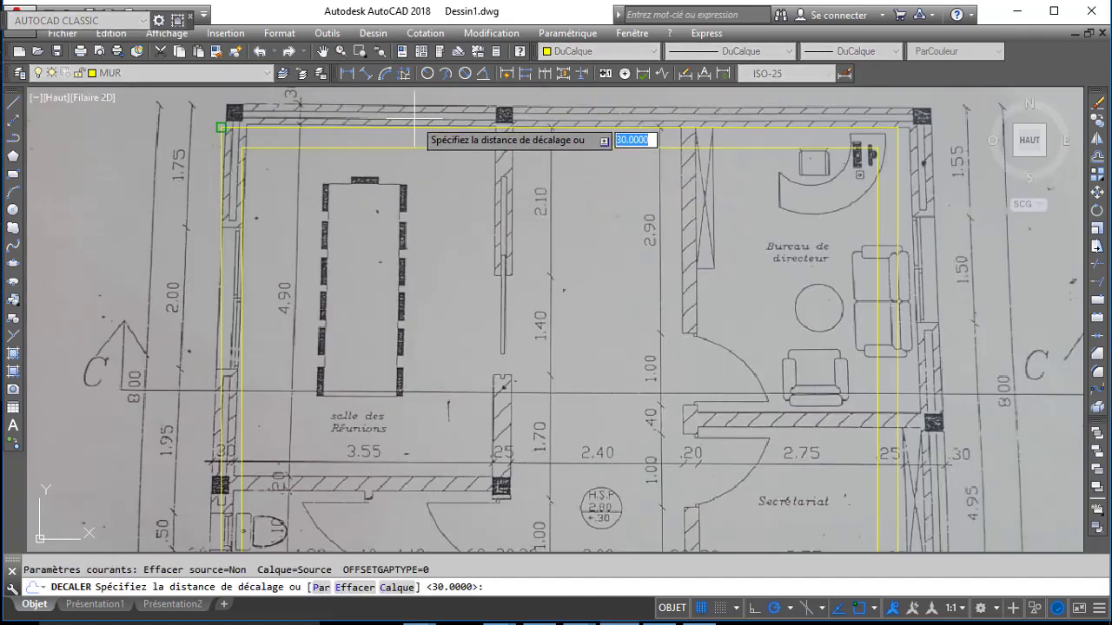
scroll(377, 146, "up", 2)
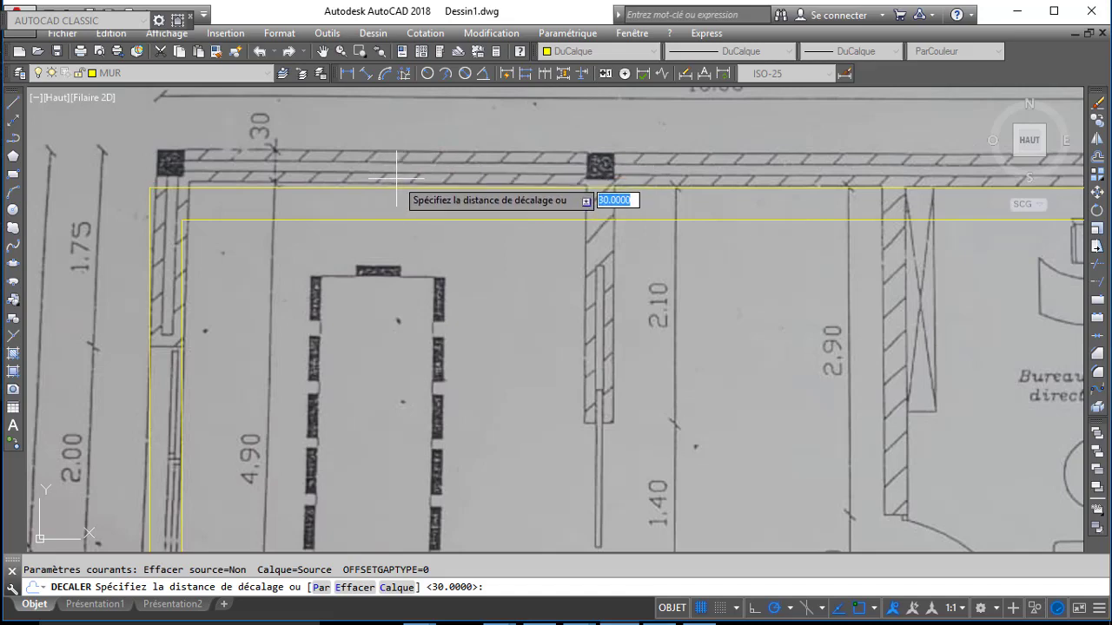
scroll(396, 180, "down", 2)
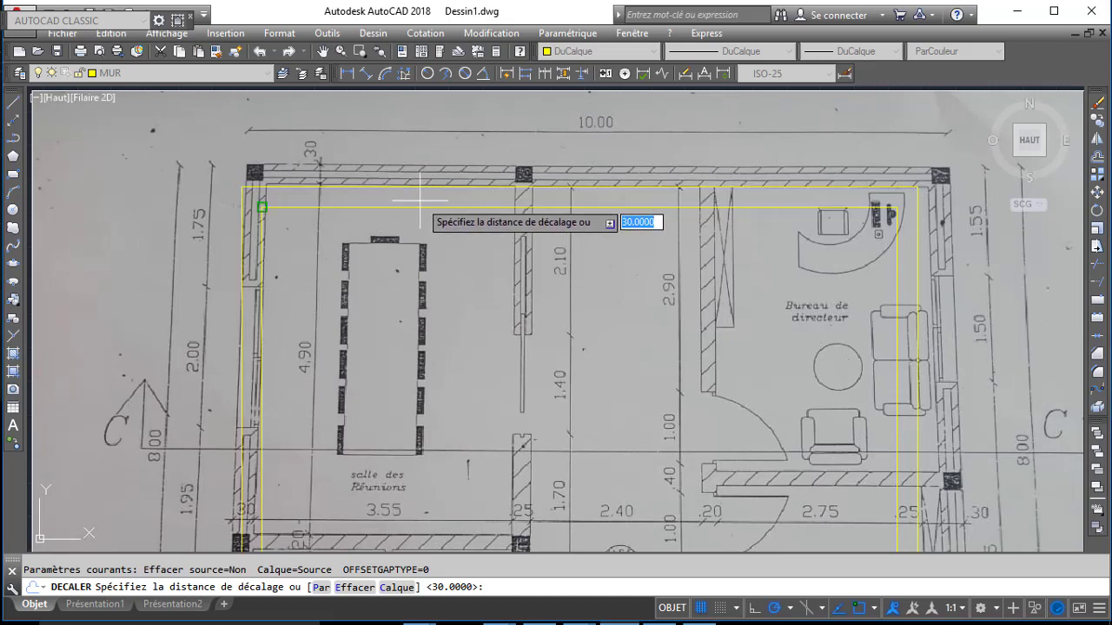
key("Escape")
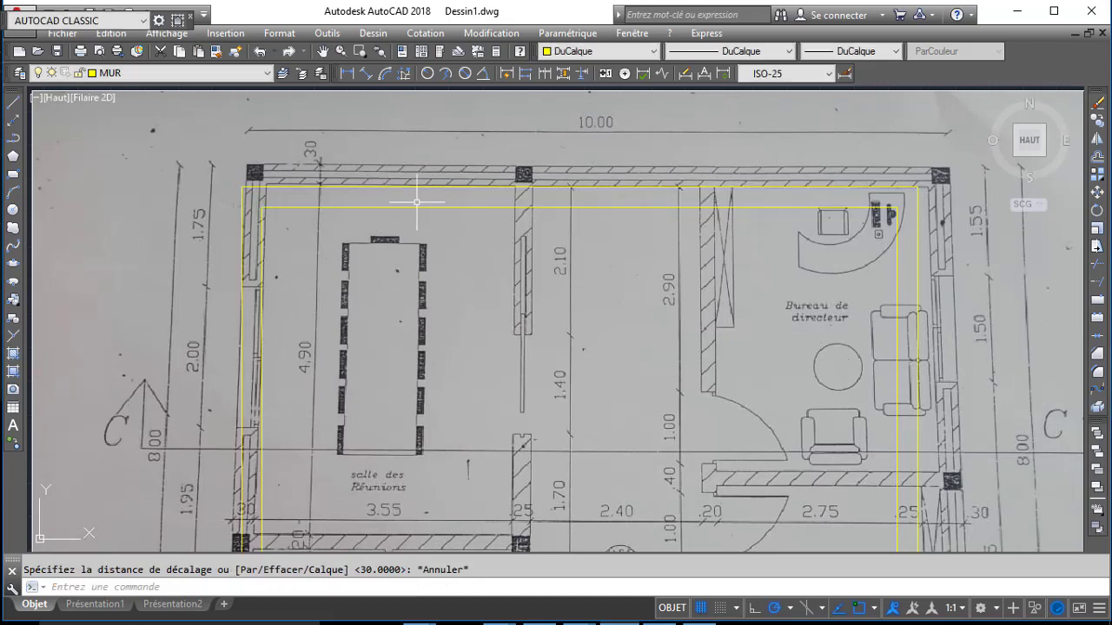
- Offset the inner wall rectangle 10 outward and the outer wall rectangle 10 inward to form the cavity lines of the exterior walls
type("DC")
key("Return")
type("10")
key("Return")
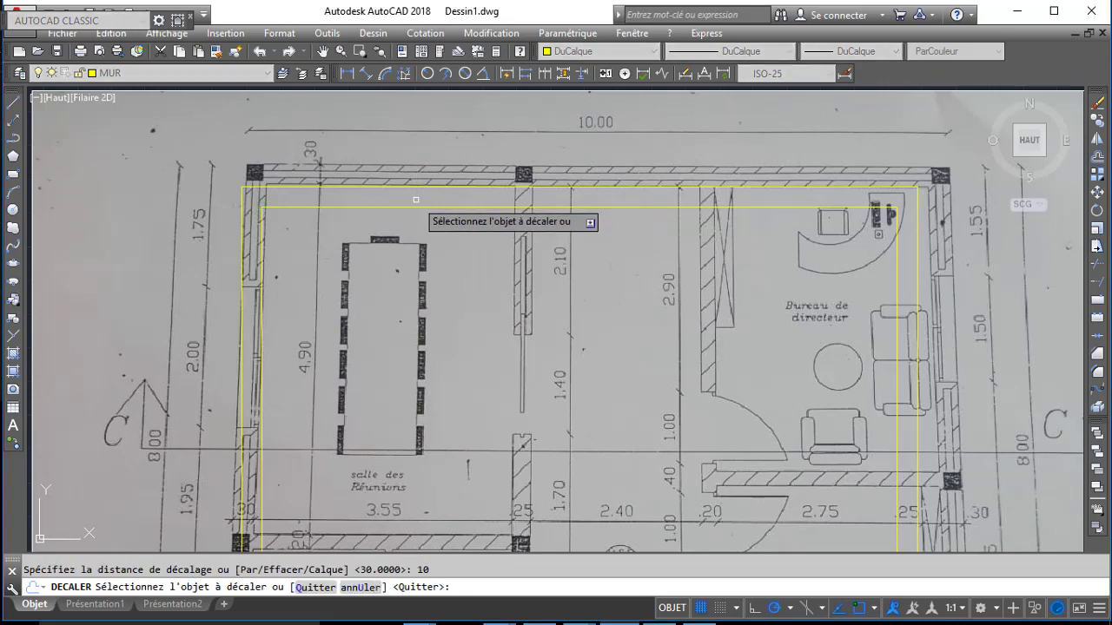
left_click(413, 207)
left_click(412, 178)
left_click(407, 184)
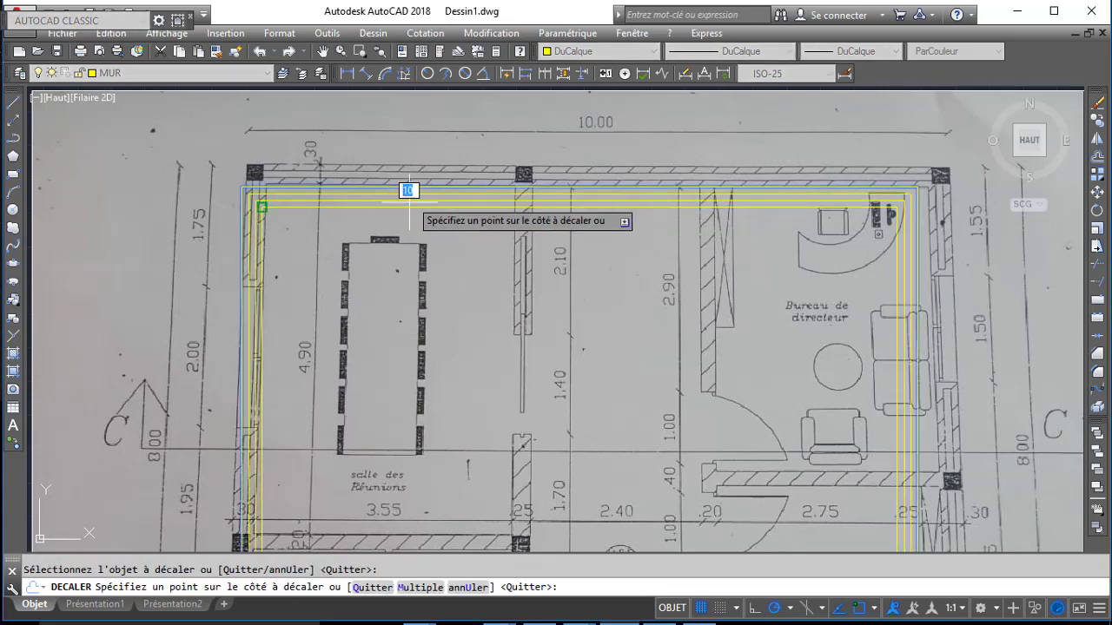
left_click(406, 224)
key("Return")
- Move the floor plan image horizontally to the left until it sits clear beside the wall rectangles
scroll(405, 201, "up", 4)
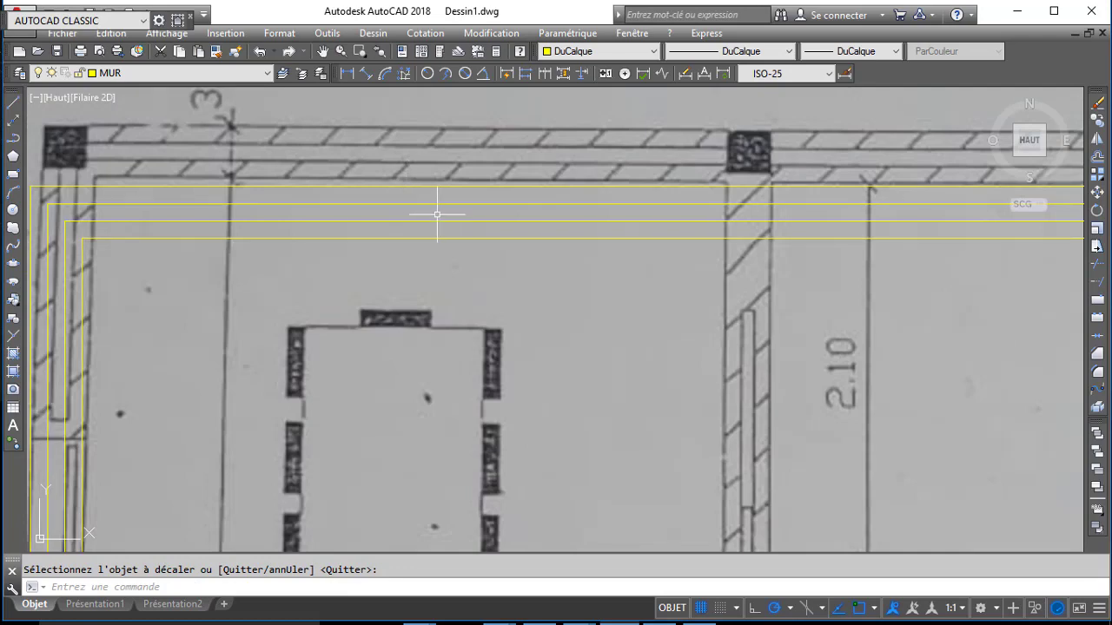
scroll(437, 214, "down", 4)
middle_click_drag(292, 222, 351, 219)
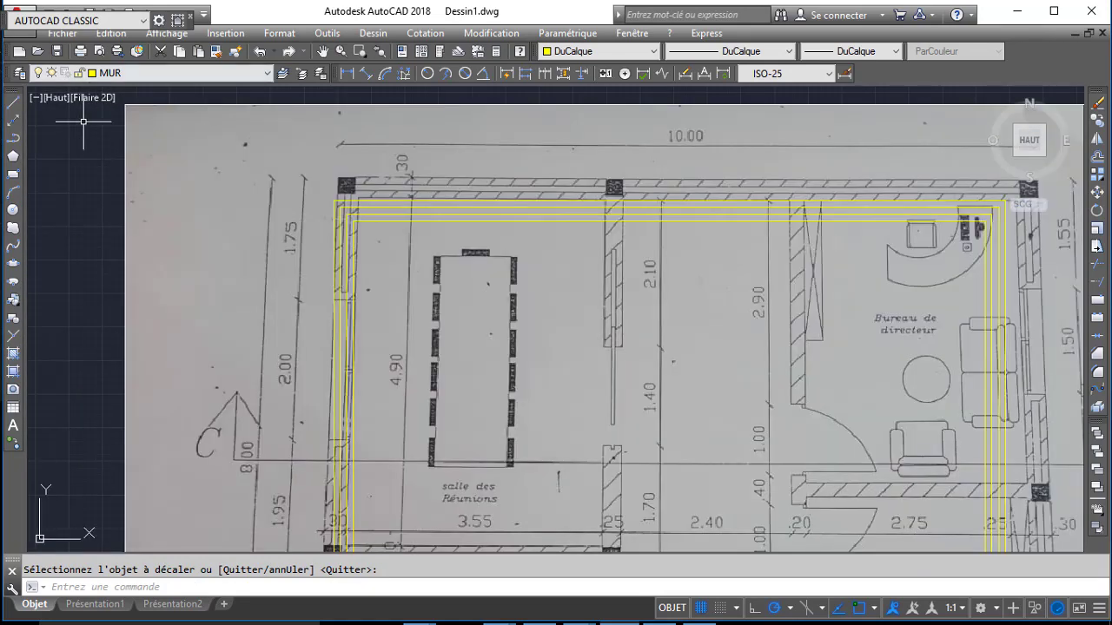
middle_click_drag(509, 176, 417, 122)
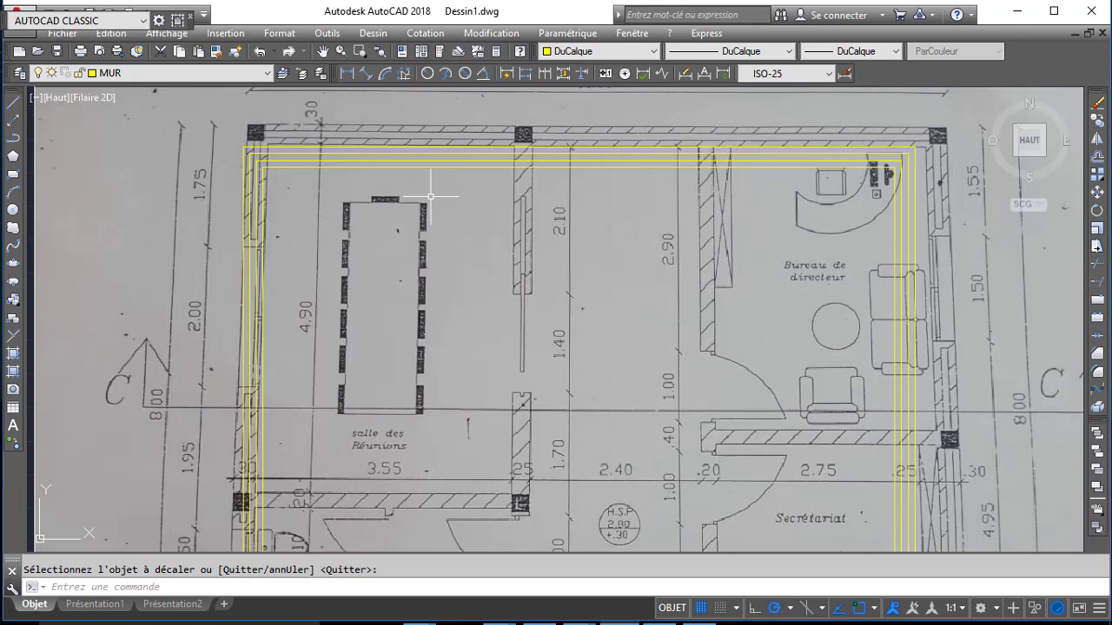
middle_click_drag(753, 264, 643, 243)
scroll(744, 236, "down", 4)
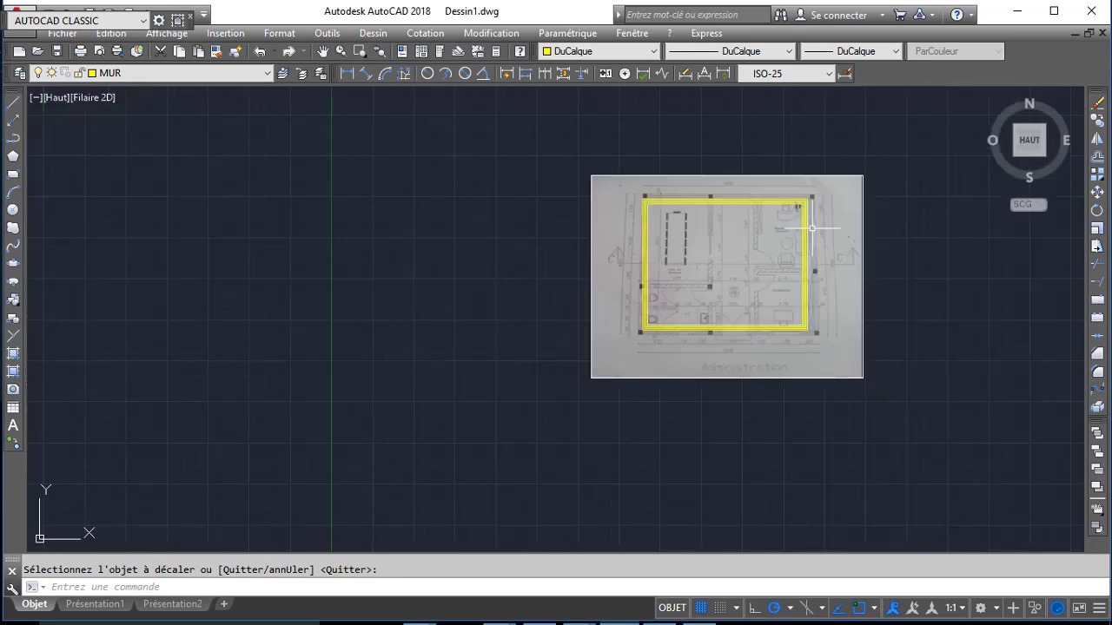
key("Escape")
left_click(792, 222)
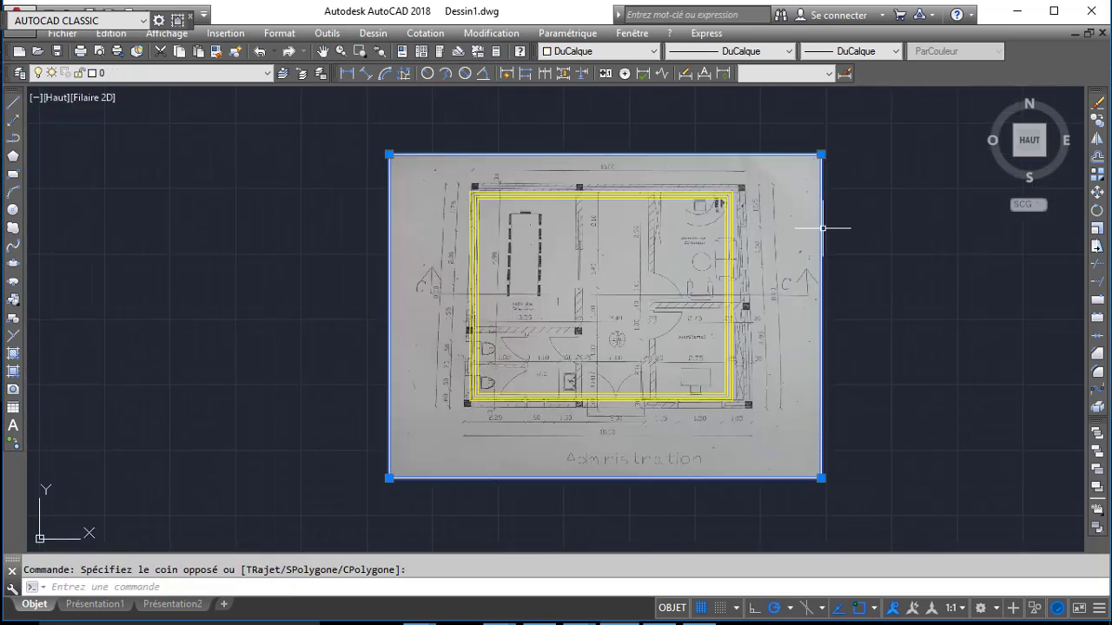
left_click_drag(822, 228, 408, 228)
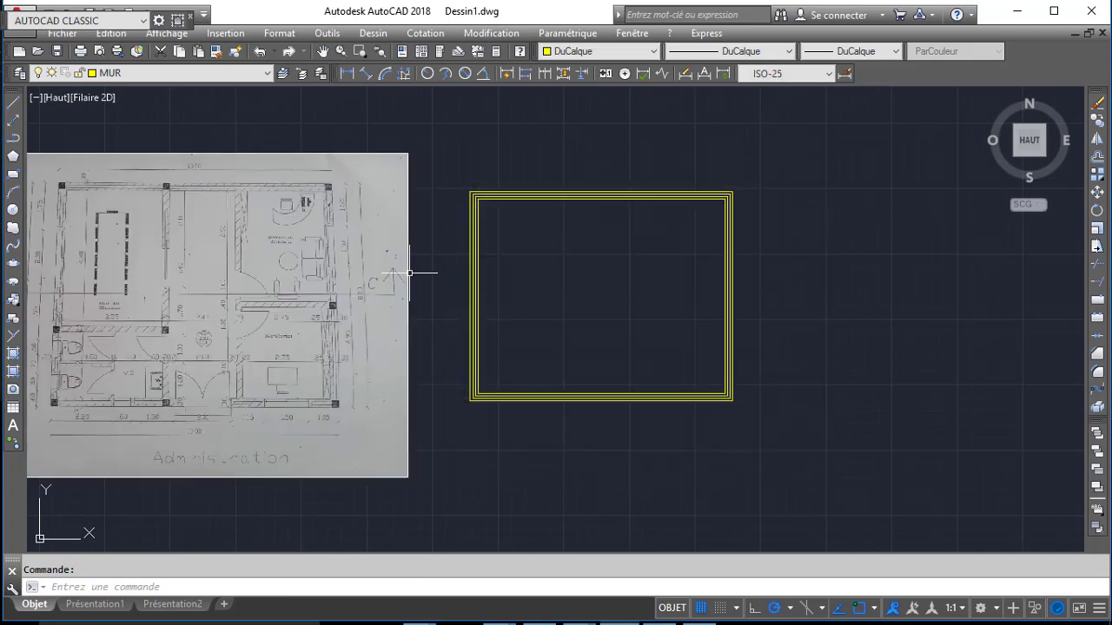
- Explode the innermost wall rectangle into separate lines
middle_click_drag(318, 269, 457, 255)
scroll(440, 232, "up", 4)
scroll(812, 255, "down", 2)
middle_click_drag(812, 255, 557, 258)
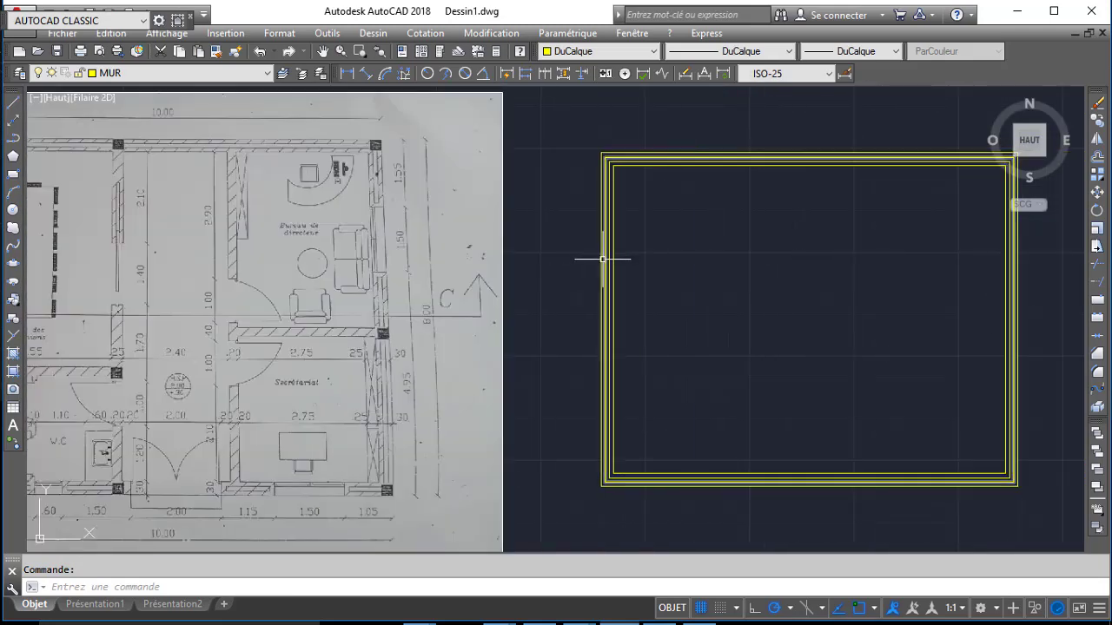
left_click(614, 262)
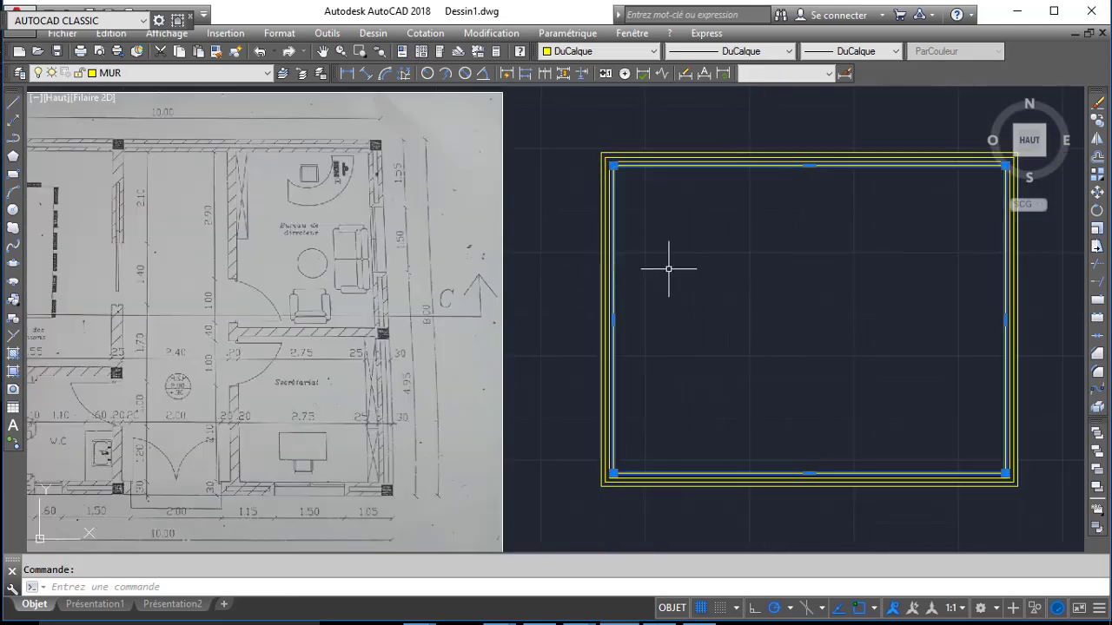
type("DECOMPOS")
key("Return")
middle_click_drag(529, 268, 559, 268)
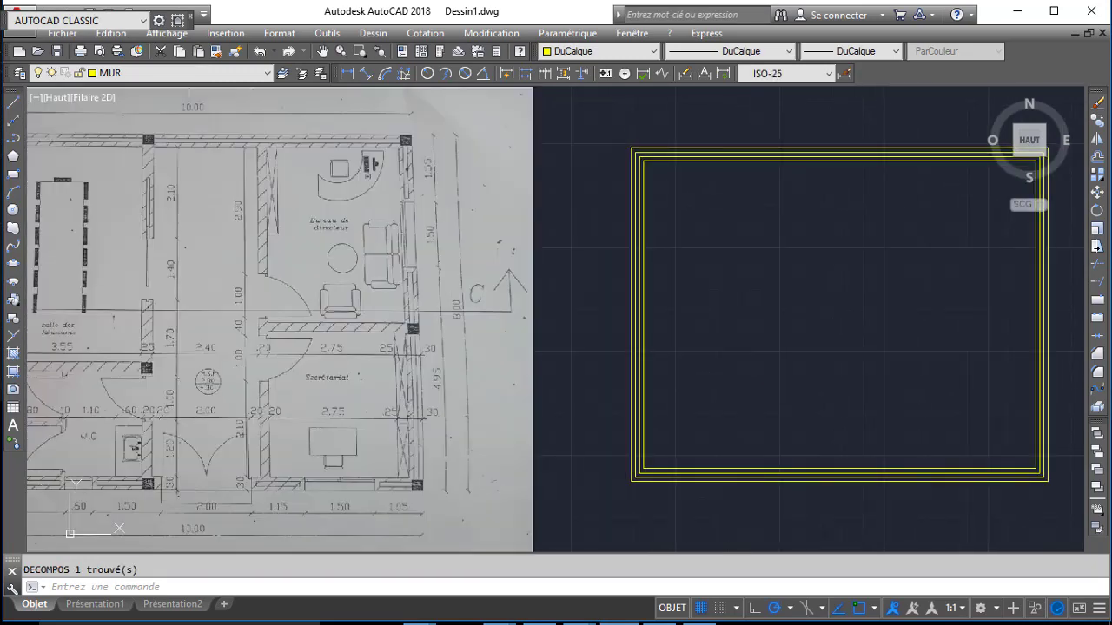
type("DC")
key("Return")
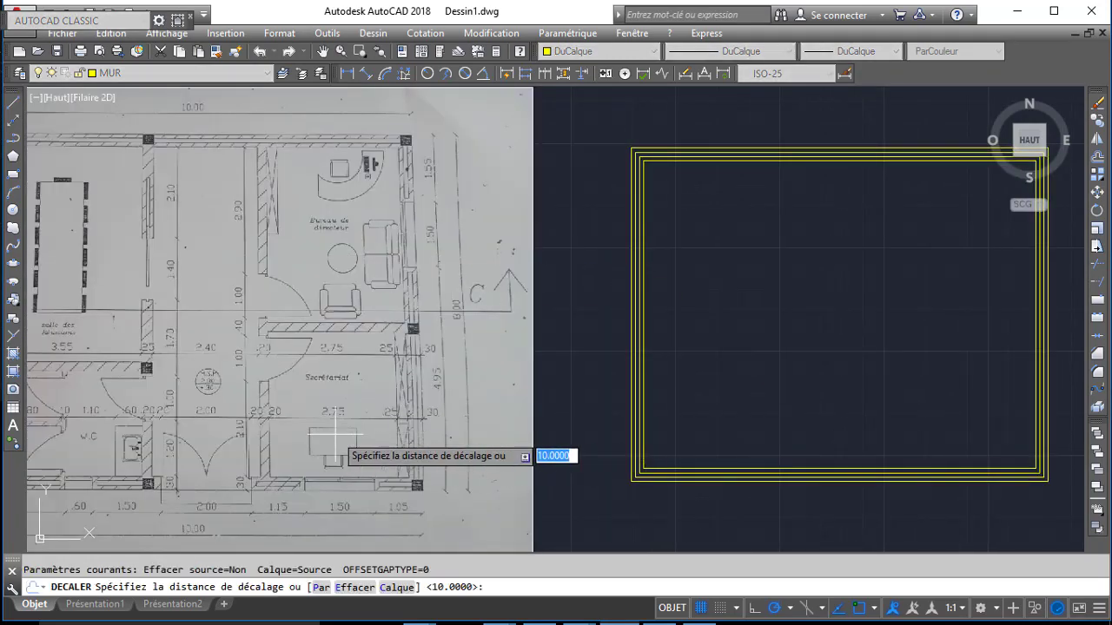
scroll(326, 441, "up", 5)
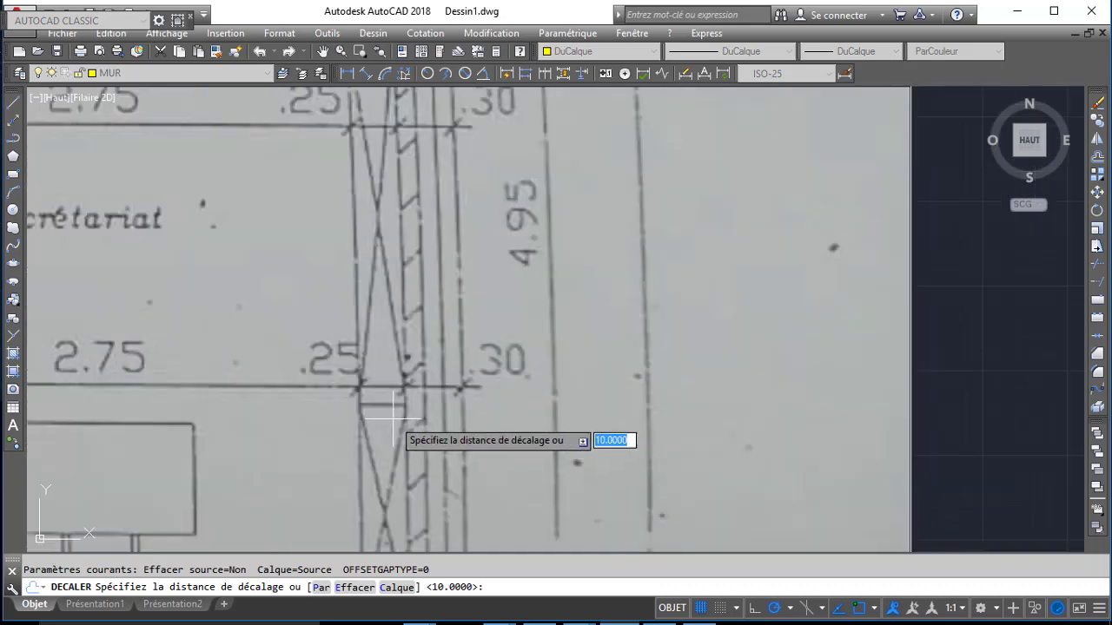
scroll(100, 382, "down", 4)
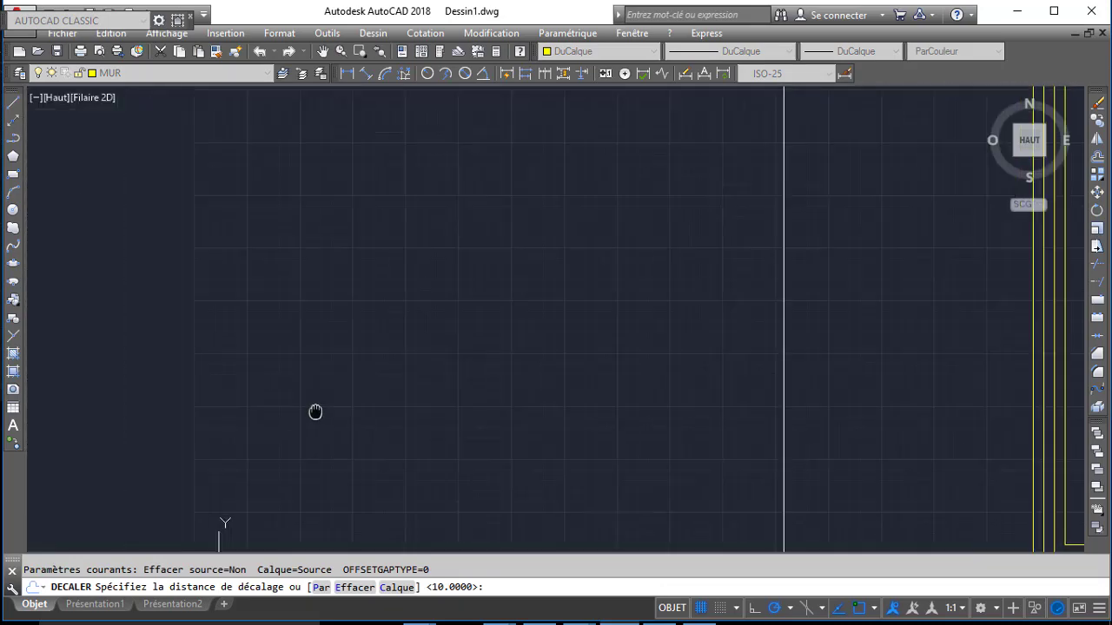
scroll(324, 415, "up", 3)
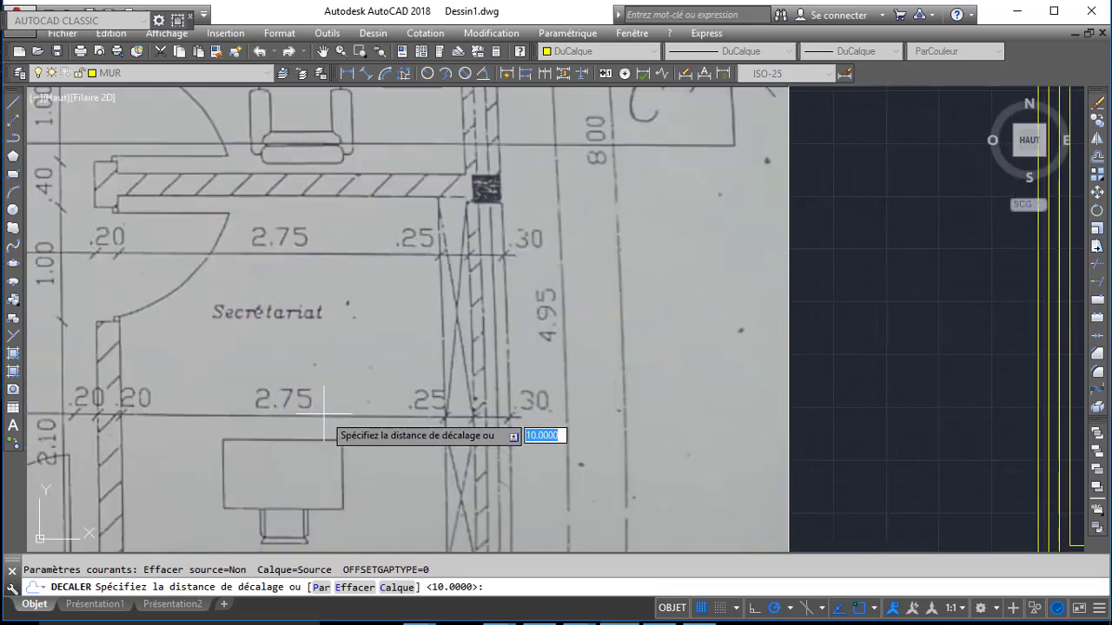
scroll(323, 304, "down", 4)
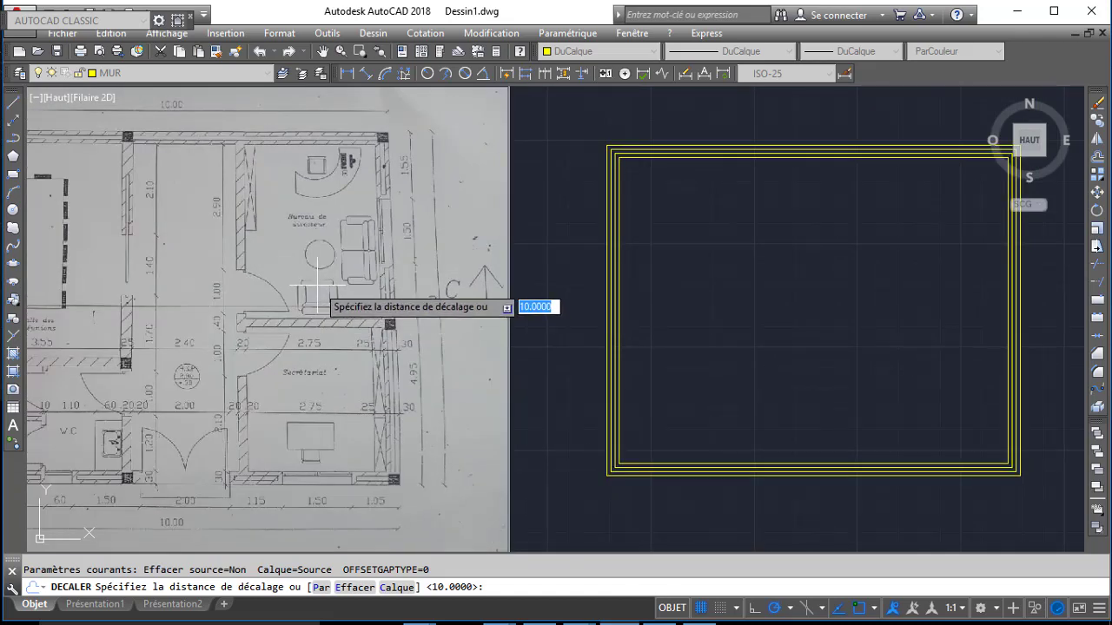
type("30")
key("Return")
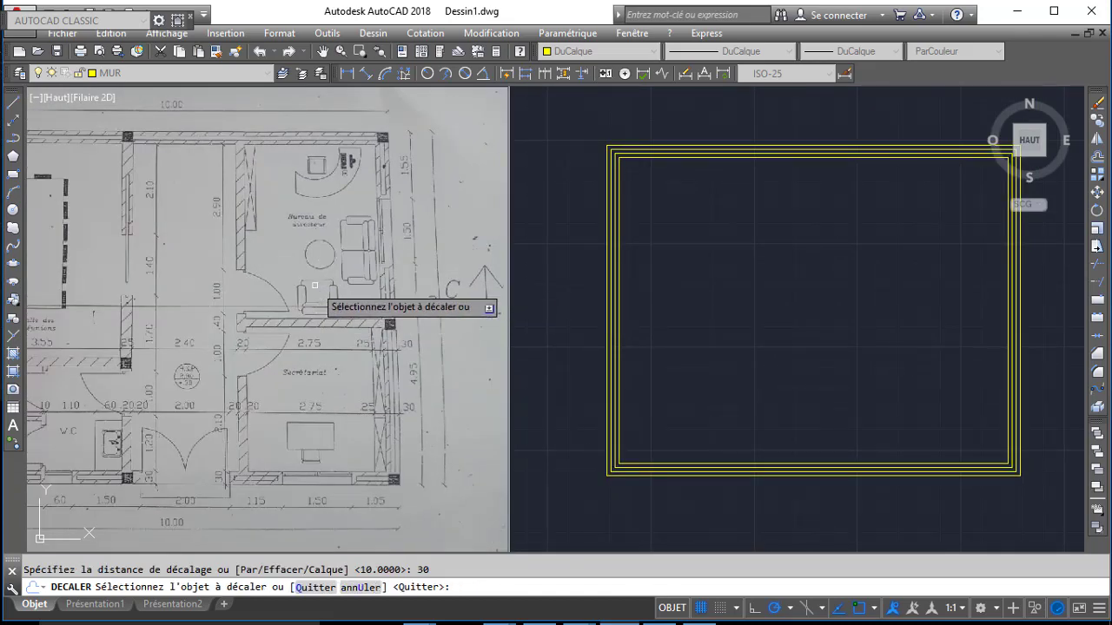
key("Return")
- Offset the inner face of the right exterior wall 300 to the left to place the office partition's first face
key("Return")
type("300")
key("Return")
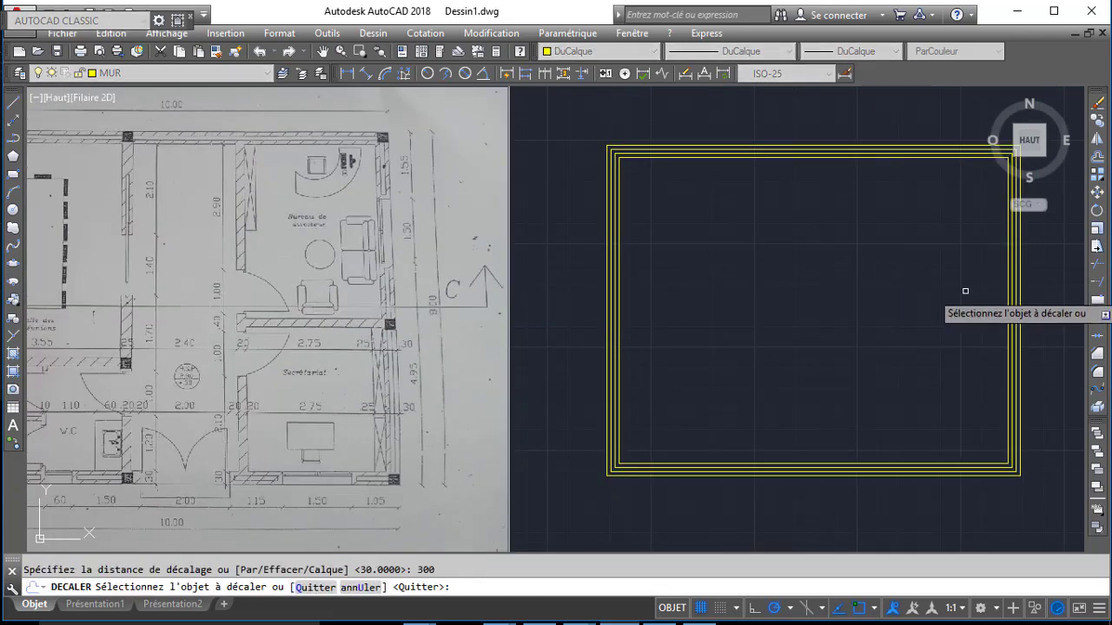
left_click(1005, 301)
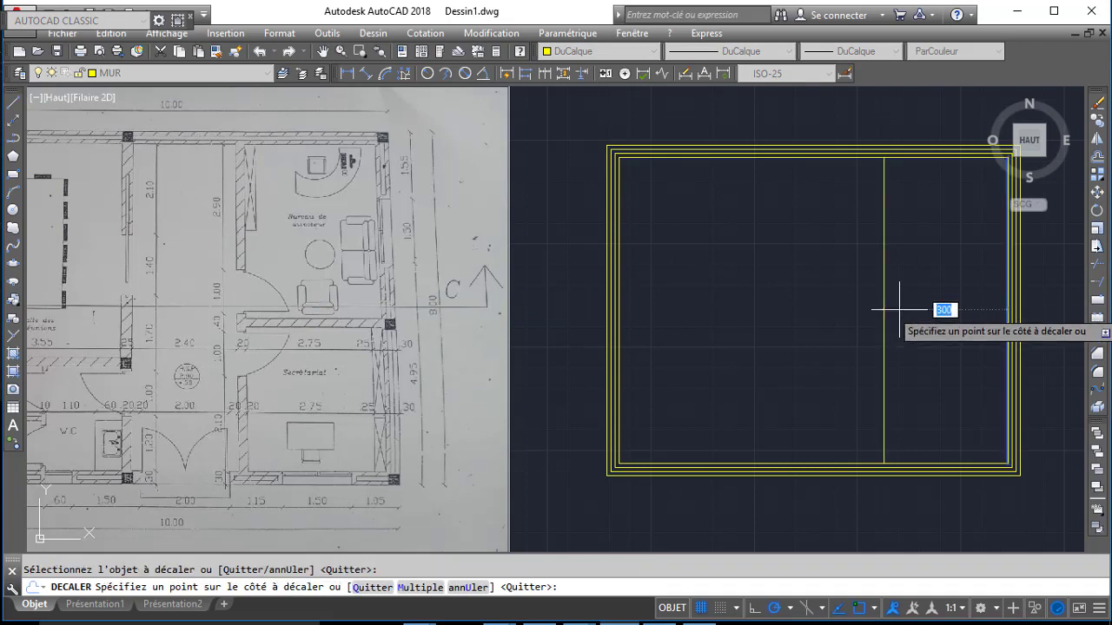
left_click(834, 317)
key("Return")
- Offset the new partition line 20 to the left to give the office partition its thickness
key("Return")
type("20")
key("Return")
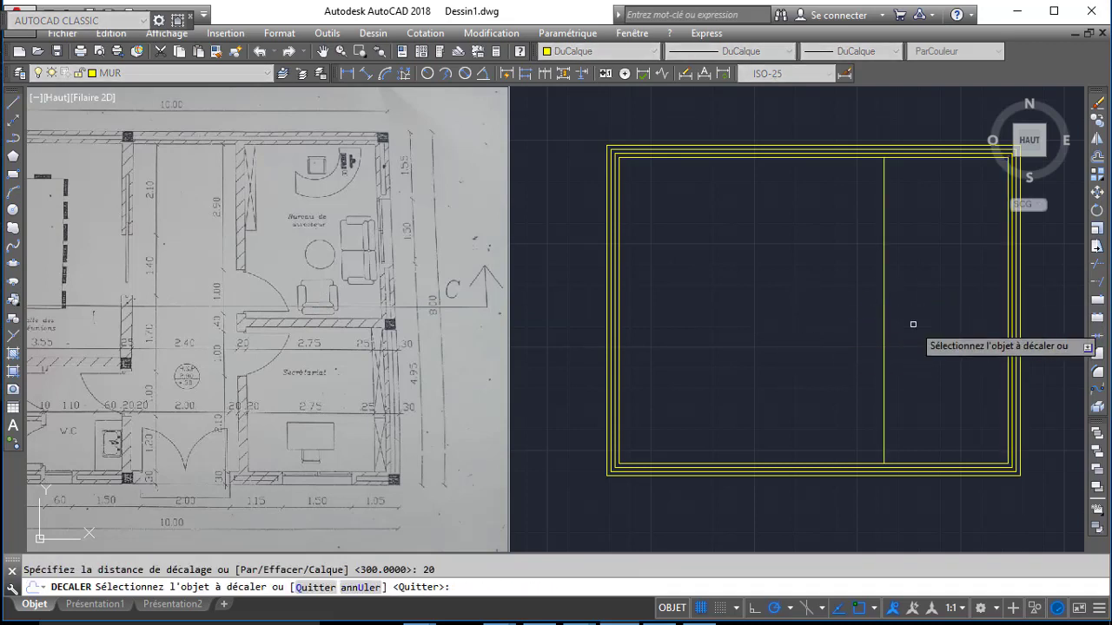
left_click(884, 322)
left_click(807, 326)
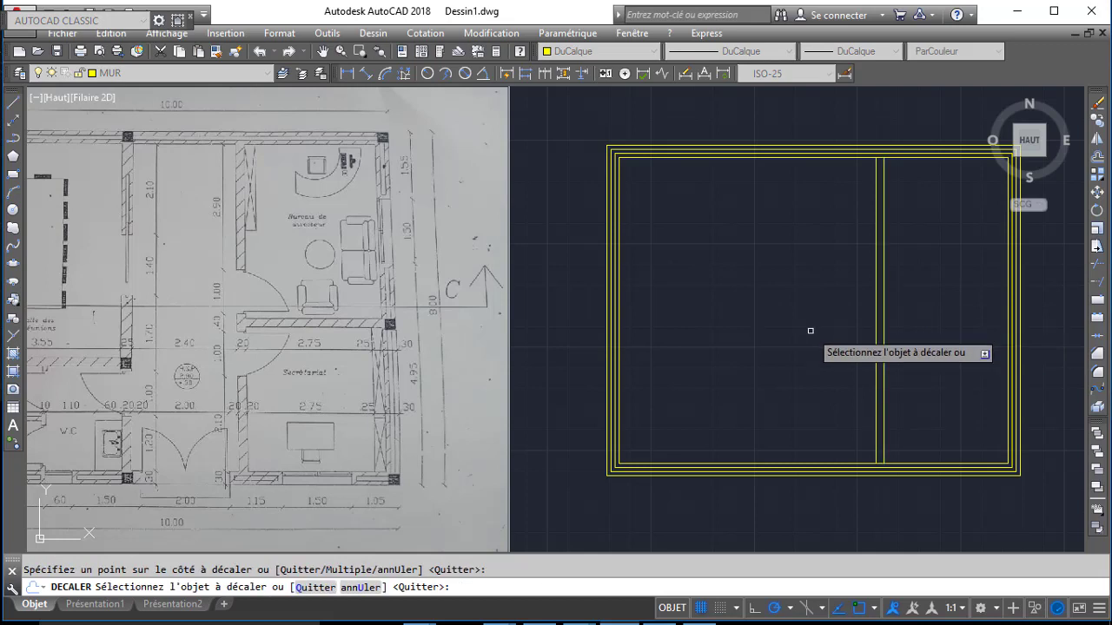
key("Return")
- Offset the office partition's left face 240 to the left to mark the far side of the hallway
key("Return")
type("24")
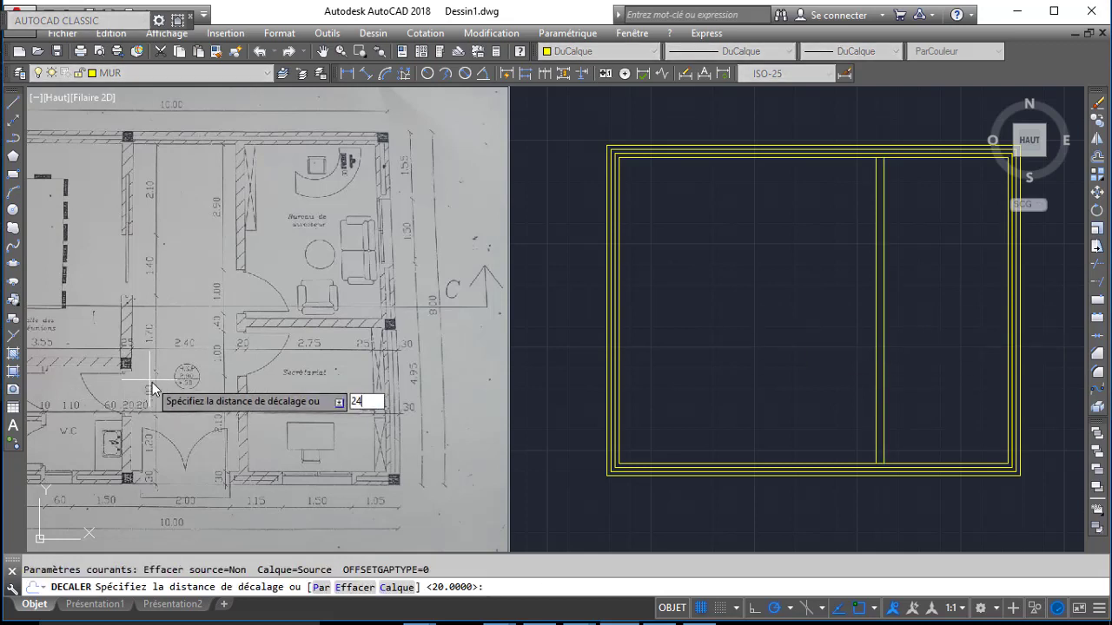
type("0")
key("Return")
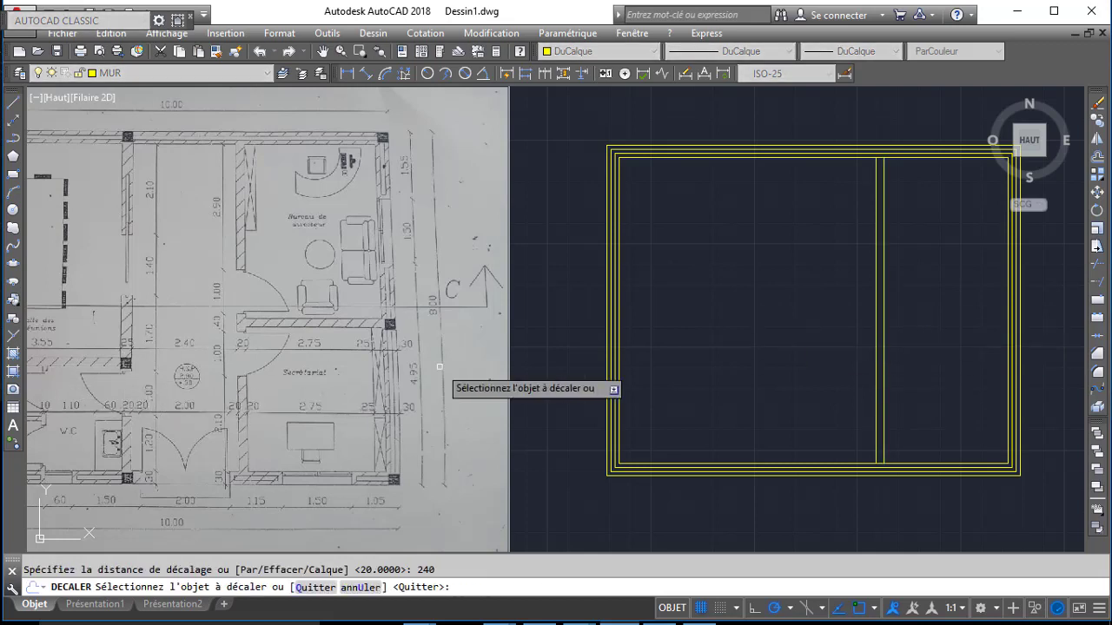
left_click(873, 344)
left_click(790, 352)
key("Return")
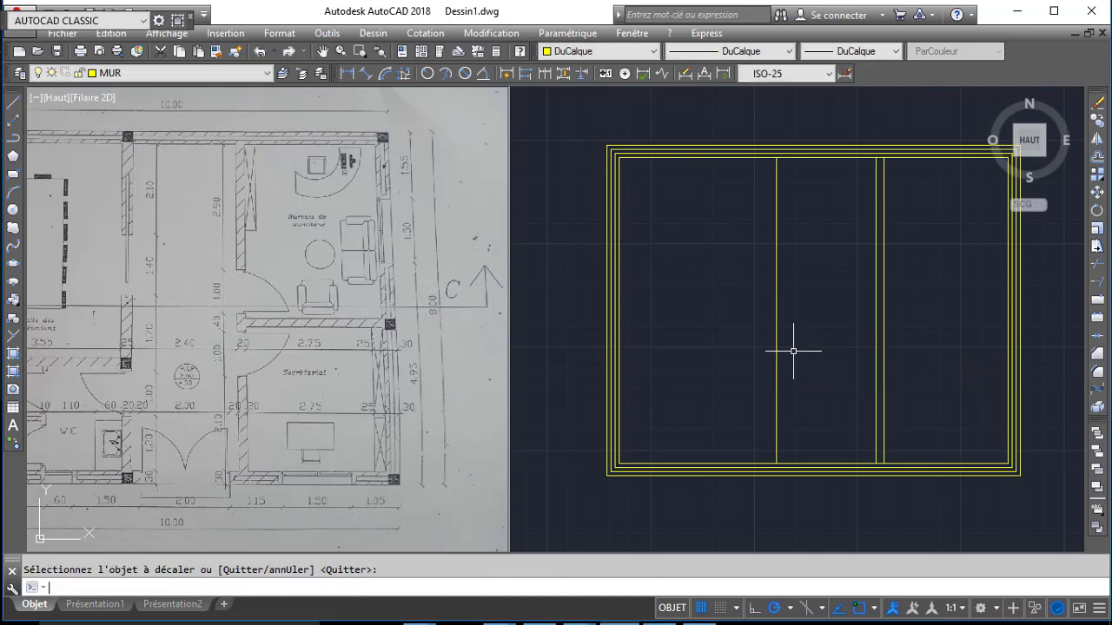
- Offset the line on the hallway's left side 25 to the left to form the meeting room partition
scroll(119, 427, "up", 2)
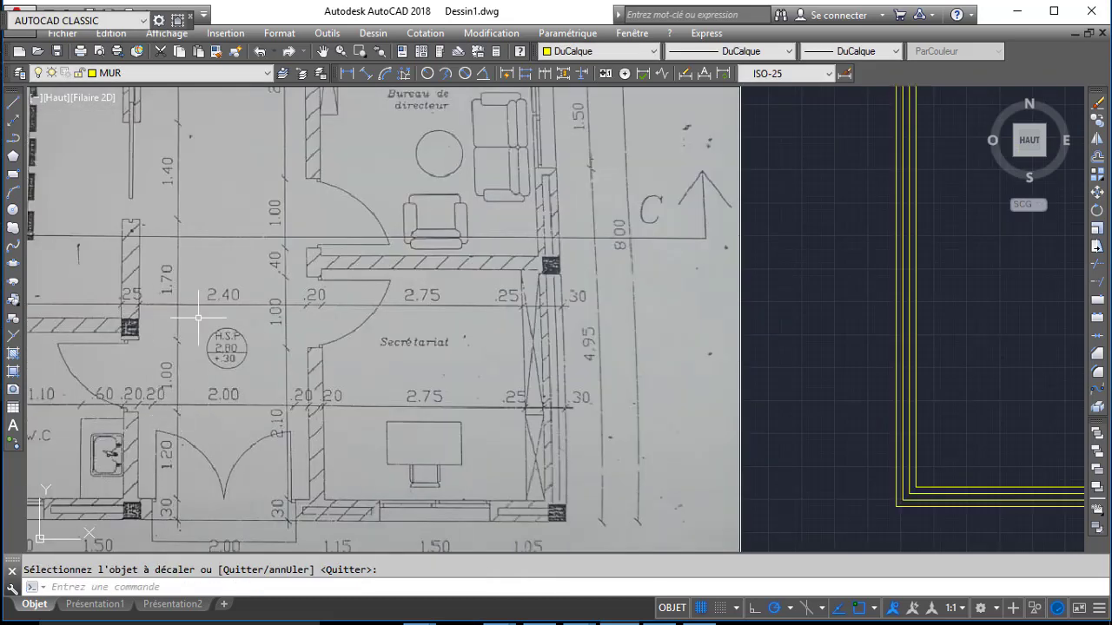
scroll(233, 320, "down", 3)
scroll(235, 369, "up", 1)
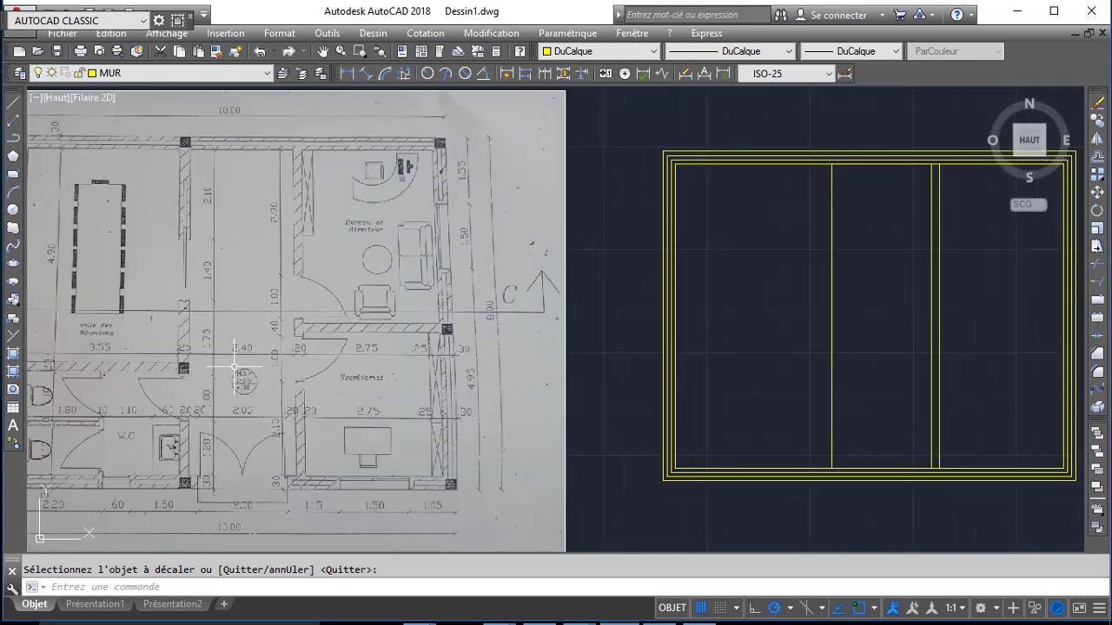
middle_click_drag(229, 343, 289, 350)
key("Return")
key("Return")
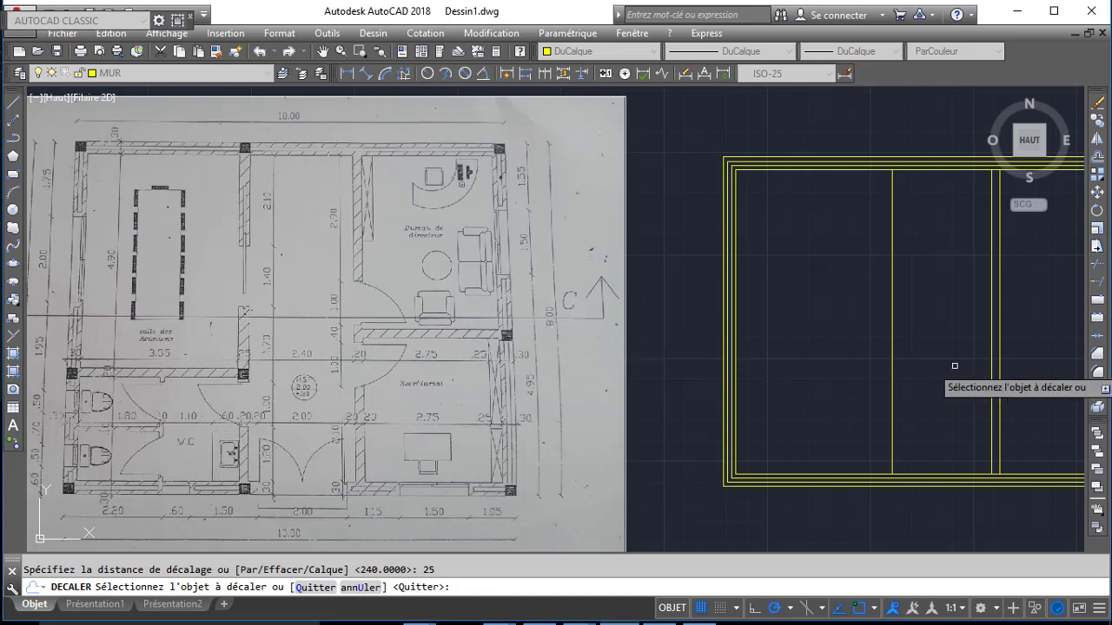
left_click(894, 363)
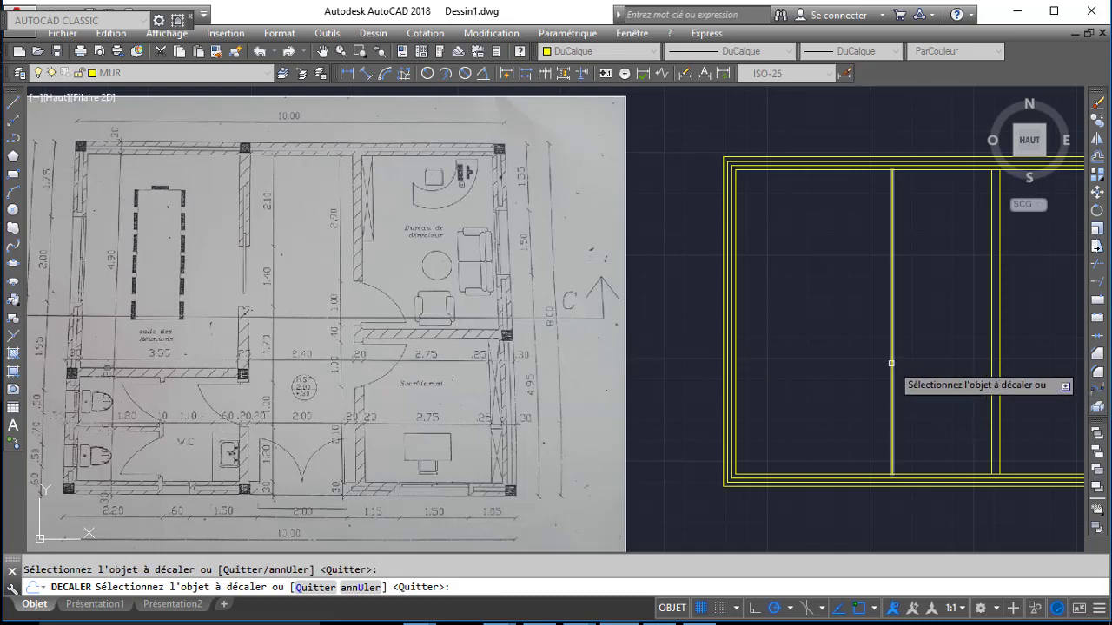
left_click(891, 364)
left_click(790, 360)
key("Return")
- Trim the top inner wall line between the two faces of each vertical partition
middle_click_drag(797, 287, 734, 322)
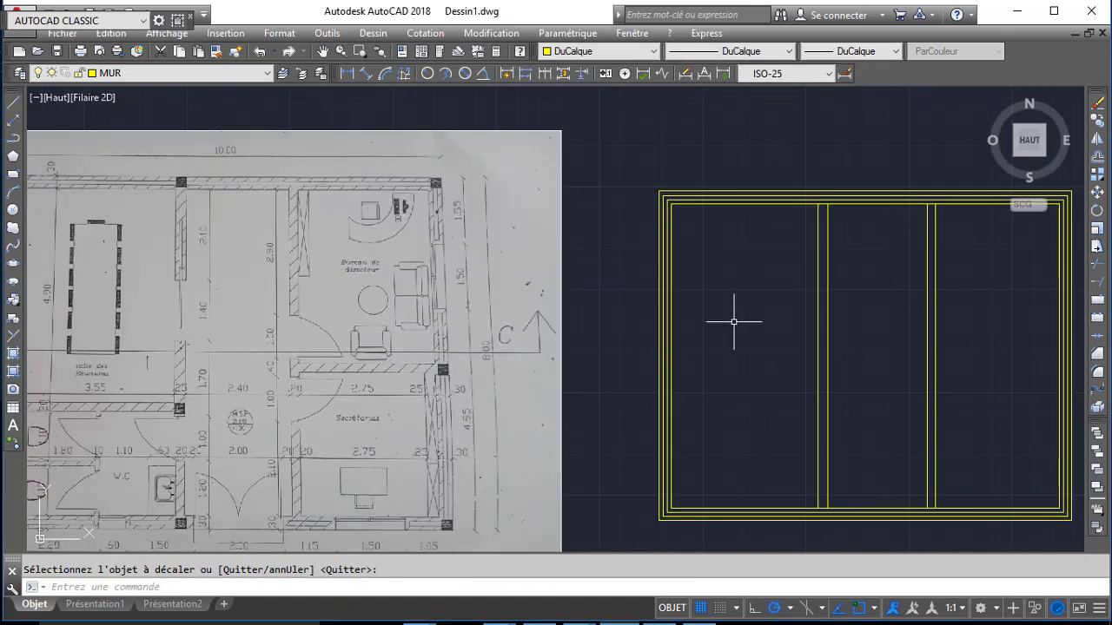
type("AJ")
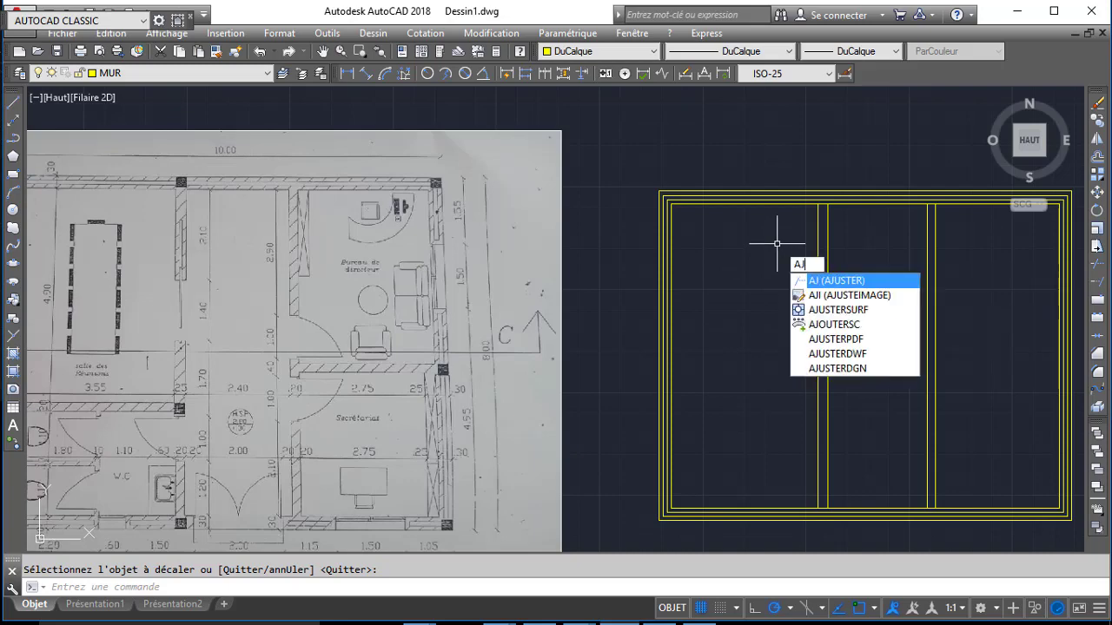
key("Return")
left_click(825, 206)
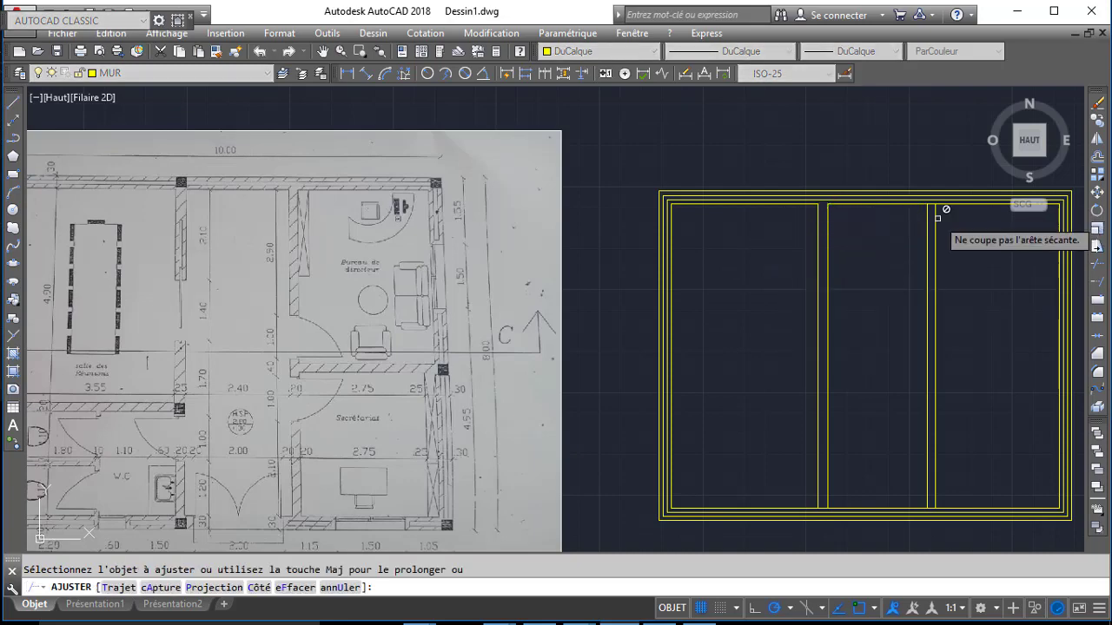
left_click(931, 205)
key("Return")
- Offset the meeting room's top inner wall line 490 downward to place the upper face of the wall below it
middle_click_drag(716, 252, 707, 246)
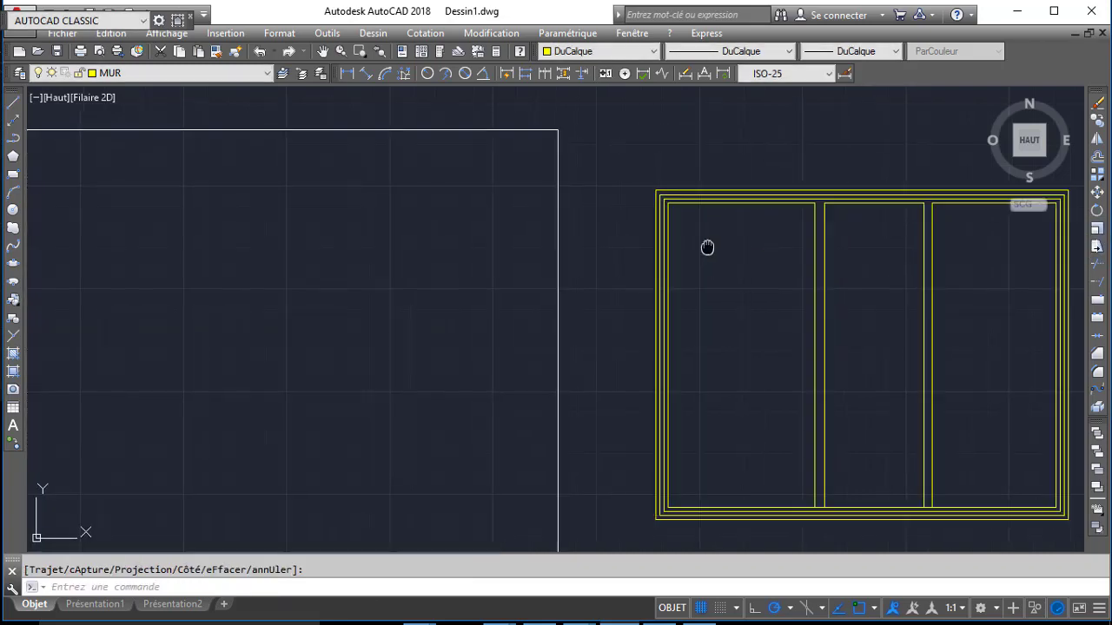
type("DEC")
key("Return")
middle_click_drag(297, 299, 403, 284)
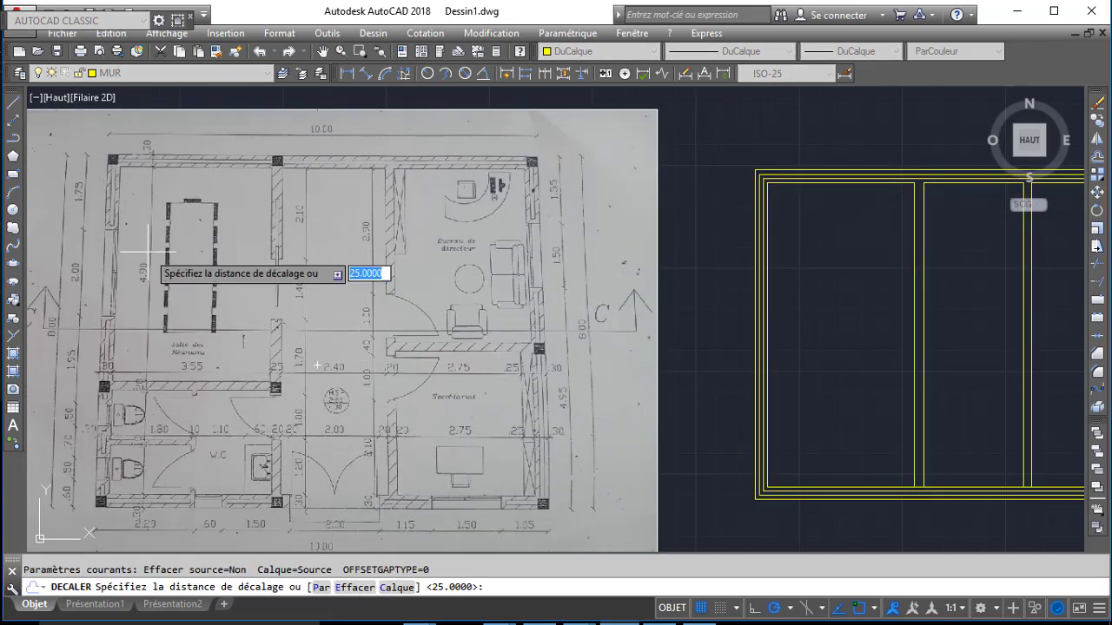
type("490")
key("Return")
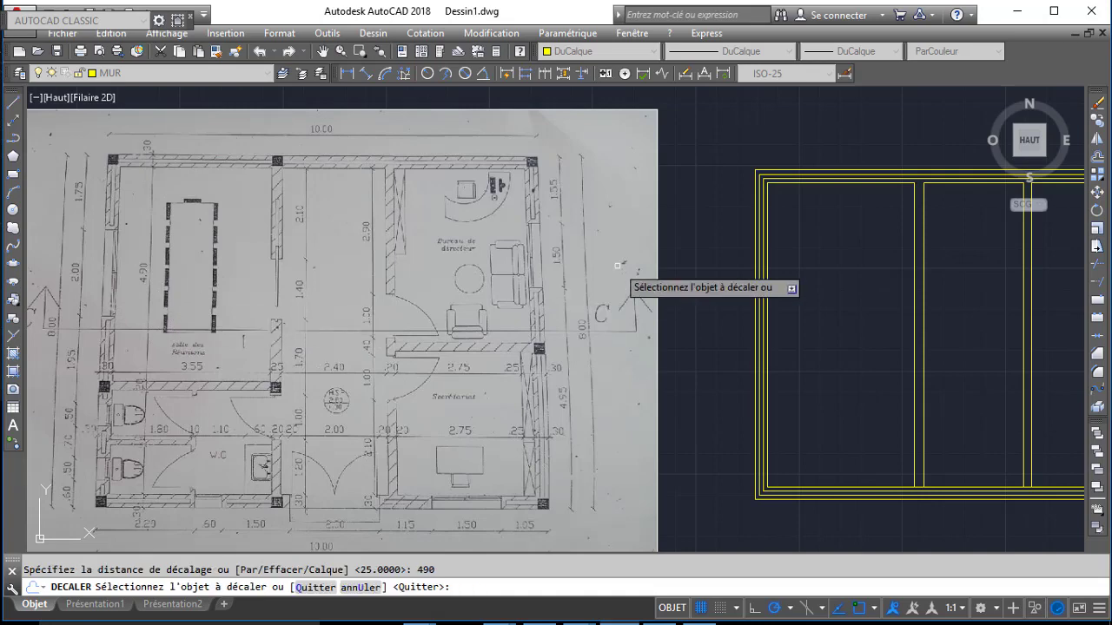
left_click(810, 183)
left_click(794, 269)
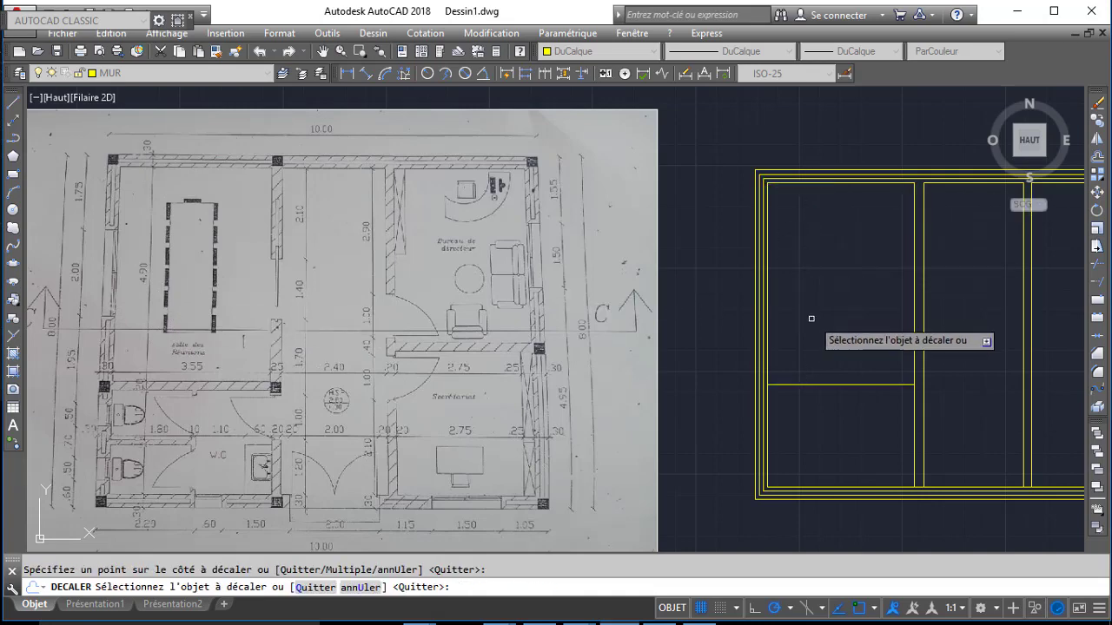
- Offset the upper face of the wall below the meeting room 20 downward to form its lower face
key("Return")
middle_click_drag(811, 318, 807, 278)
key("Return")
type("2")
key("Return")
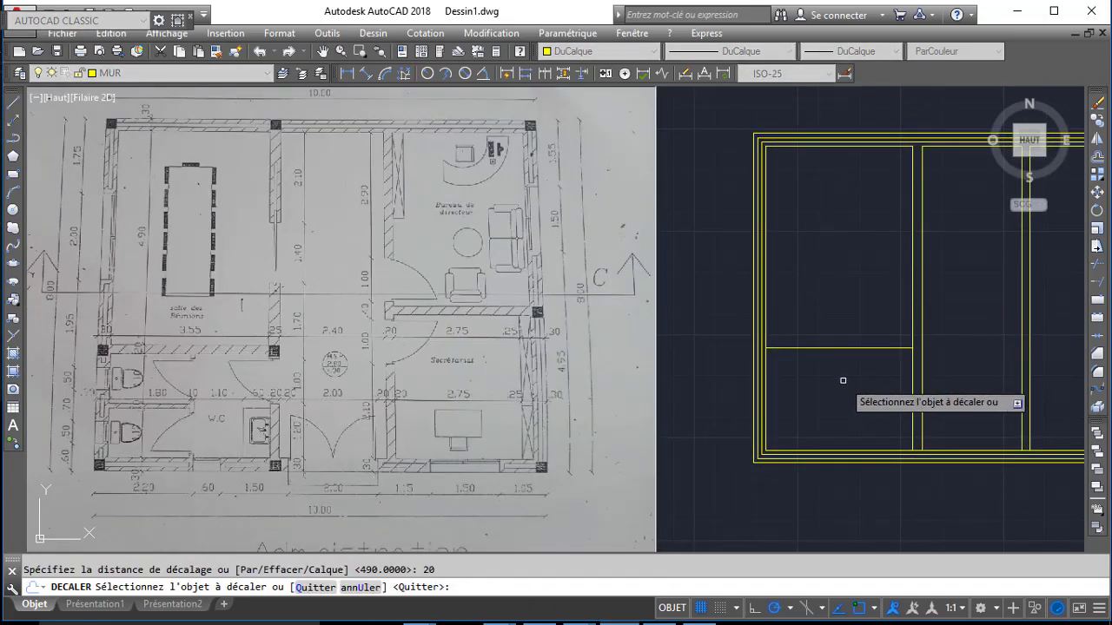
left_click(836, 347)
left_click(843, 382)
middle_click_drag(844, 382, 739, 374)
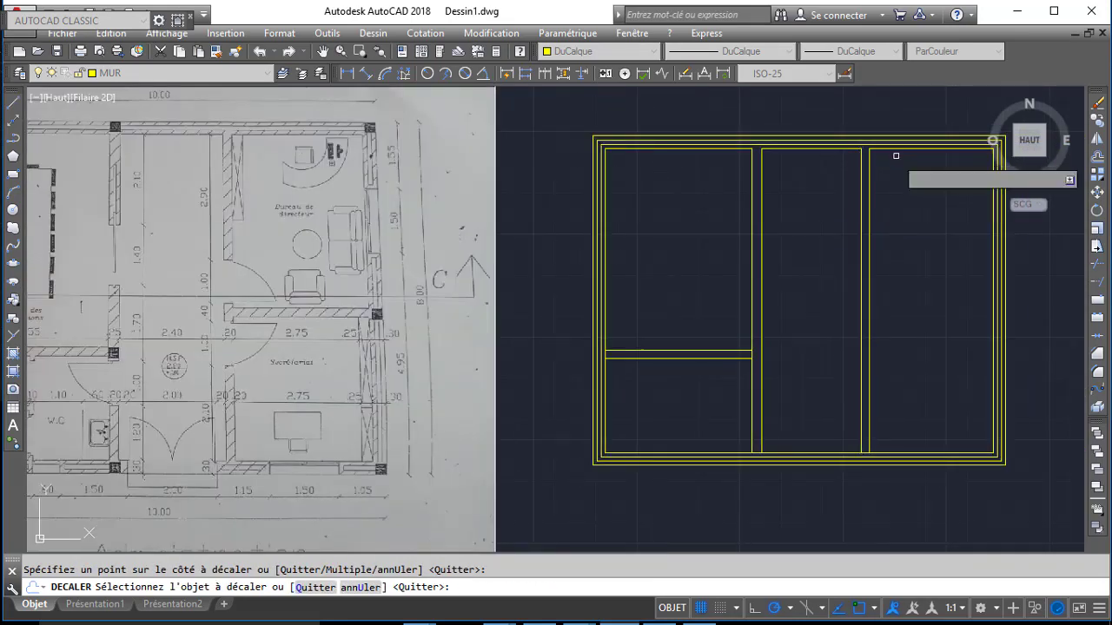
key("Return")
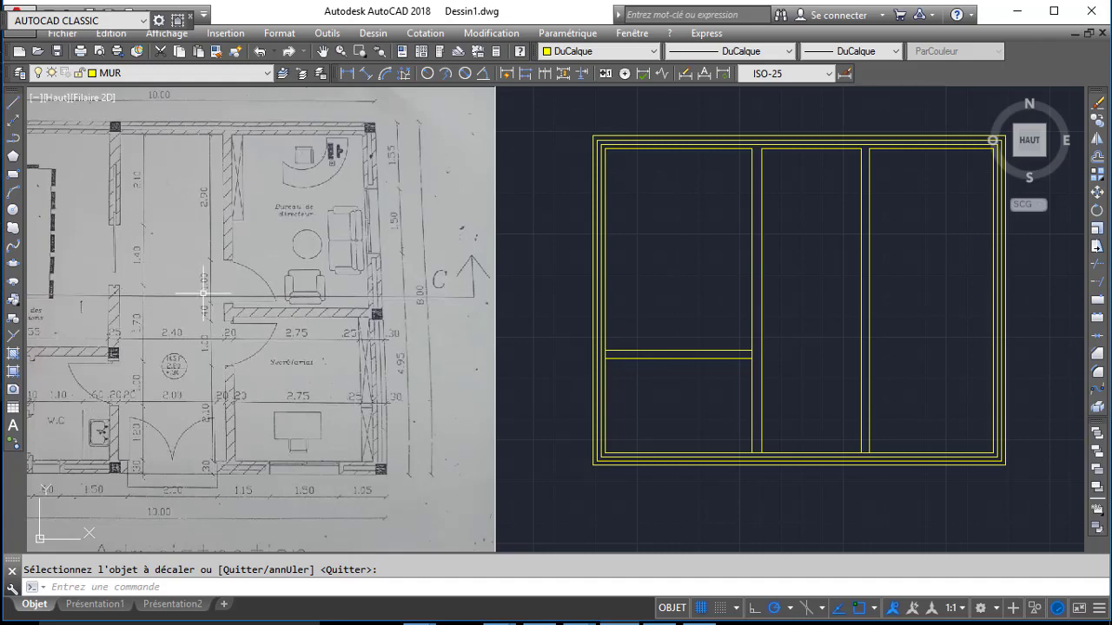
- Offset the director's office's top inner wall line 400 downward to place the upper face of the wall below it
scroll(203, 292, "up", 2)
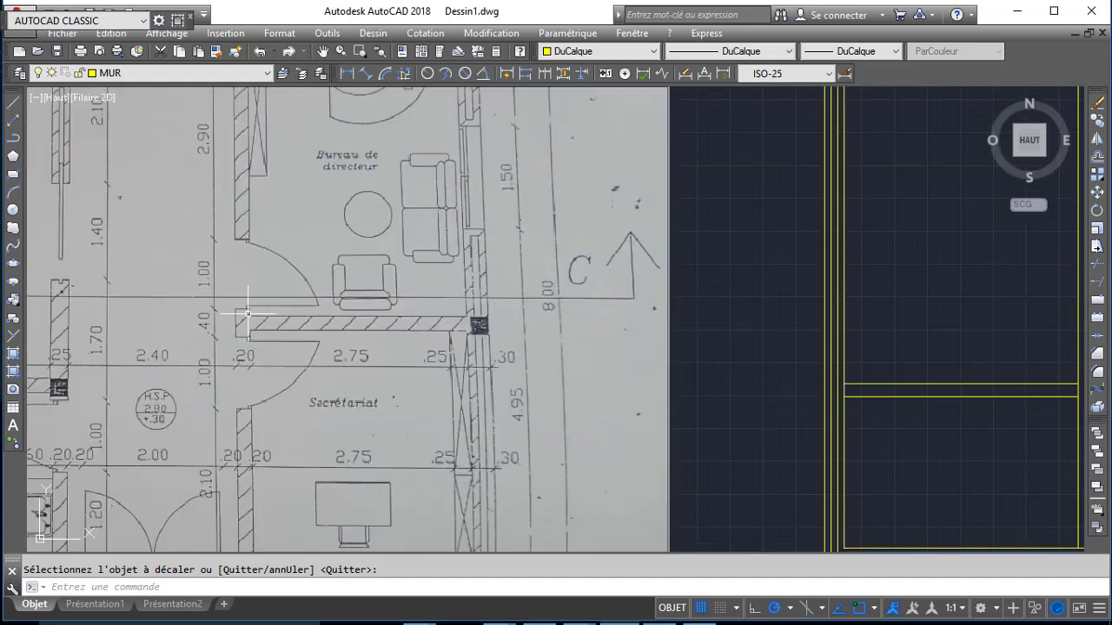
scroll(203, 262, "down", 2)
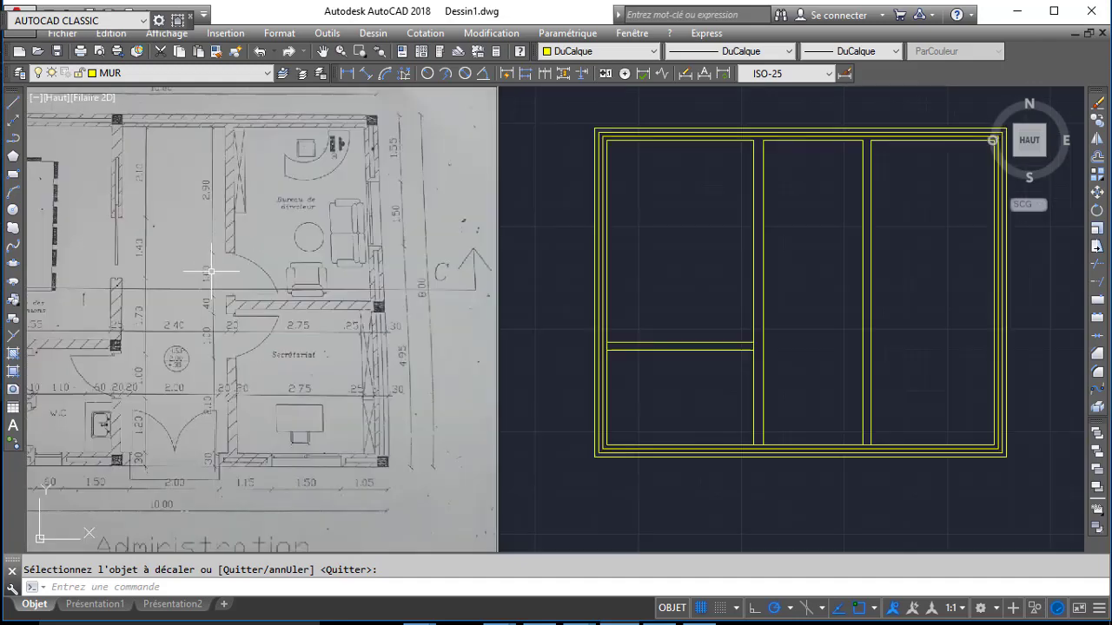
key("Return")
key("Return")
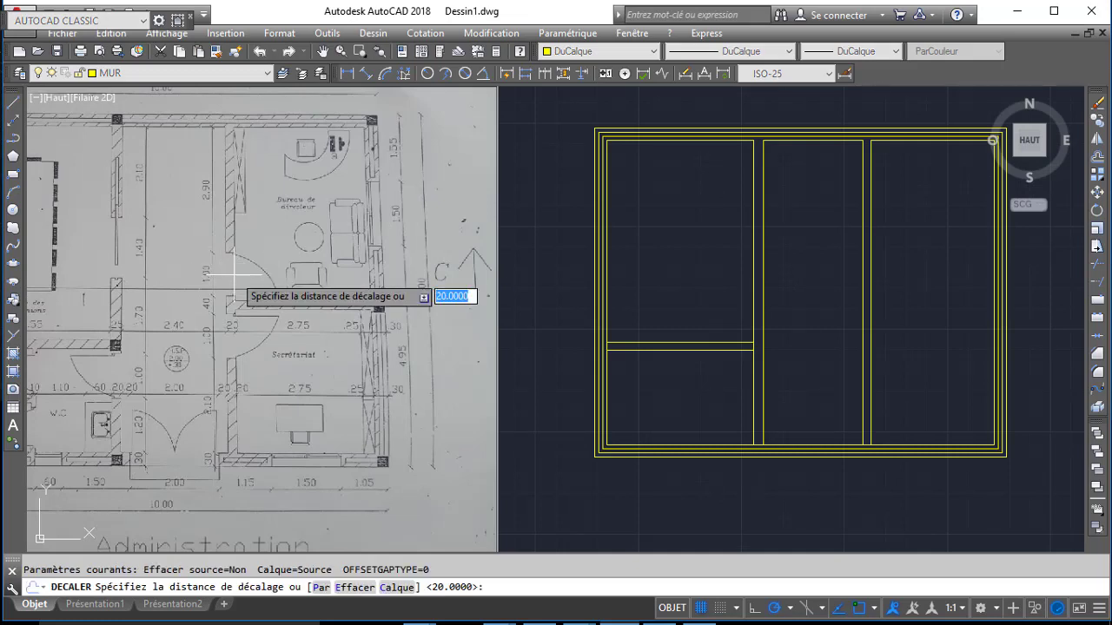
type("400")
key("Return")
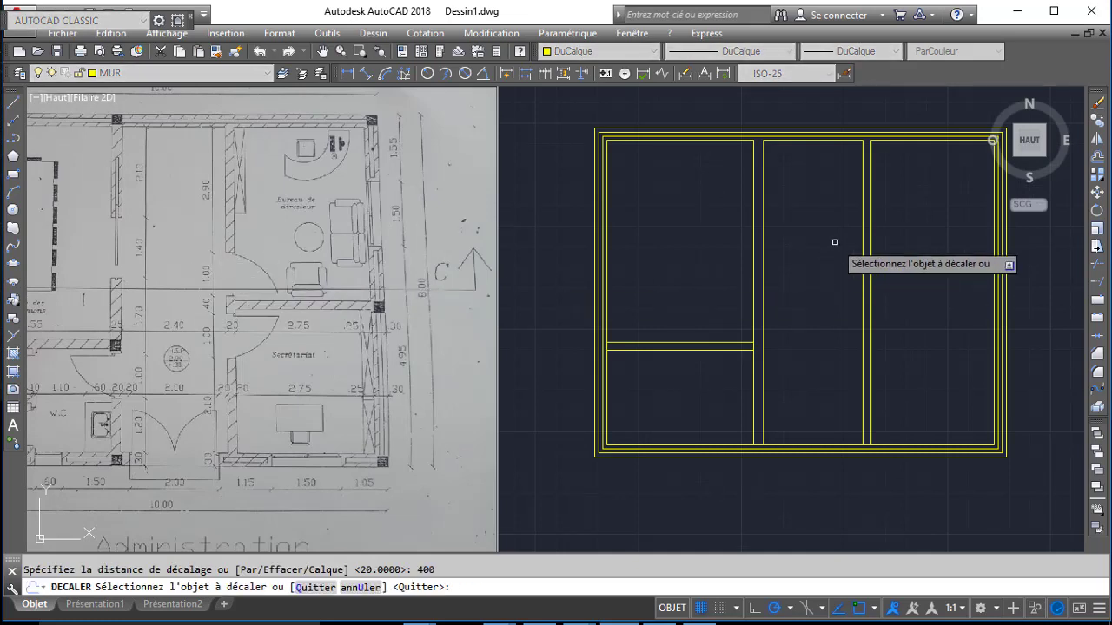
left_click(910, 139)
left_click(912, 195)
key("Return")
- Offset the upper face of the wall between the director's office and the secretary's office 20 downward
key("Return")
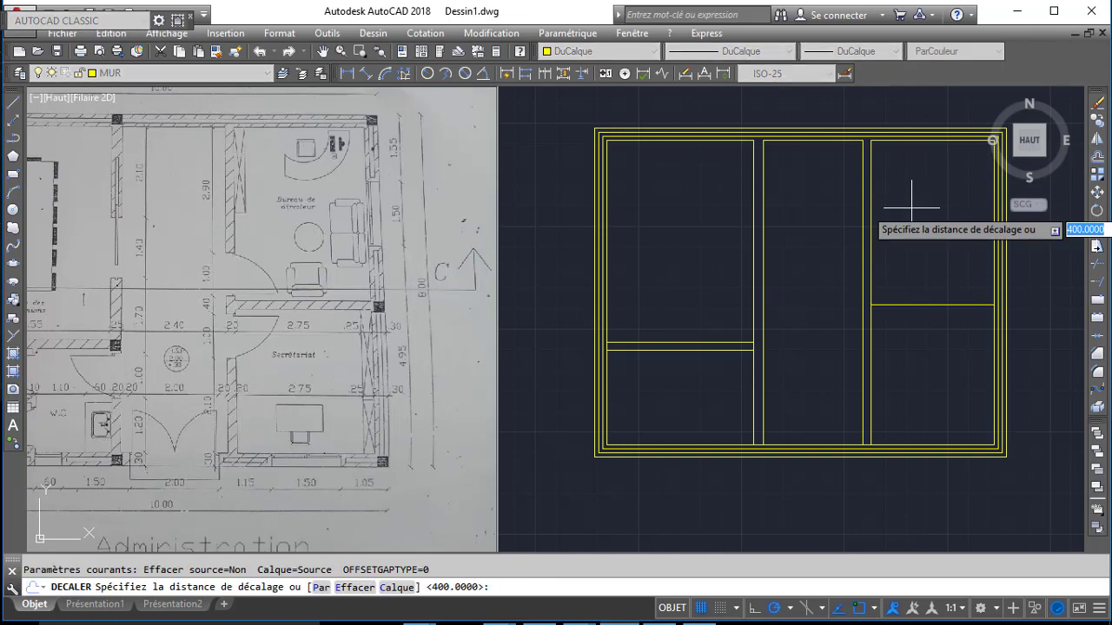
type("20")
key("Return")
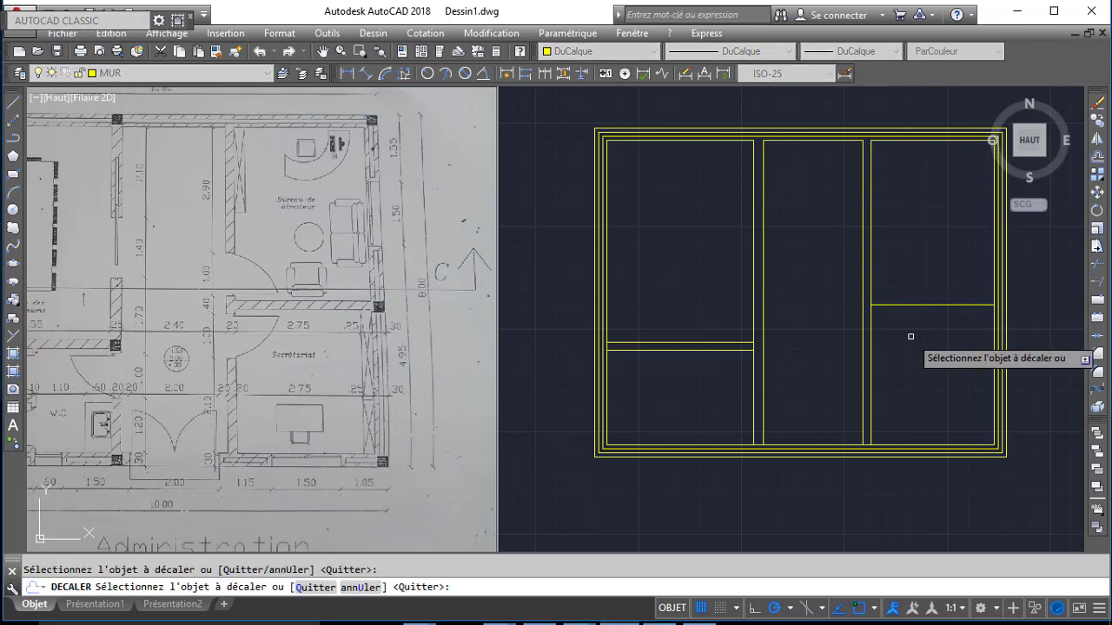
left_click(907, 305)
left_click(873, 329)
key("Return")
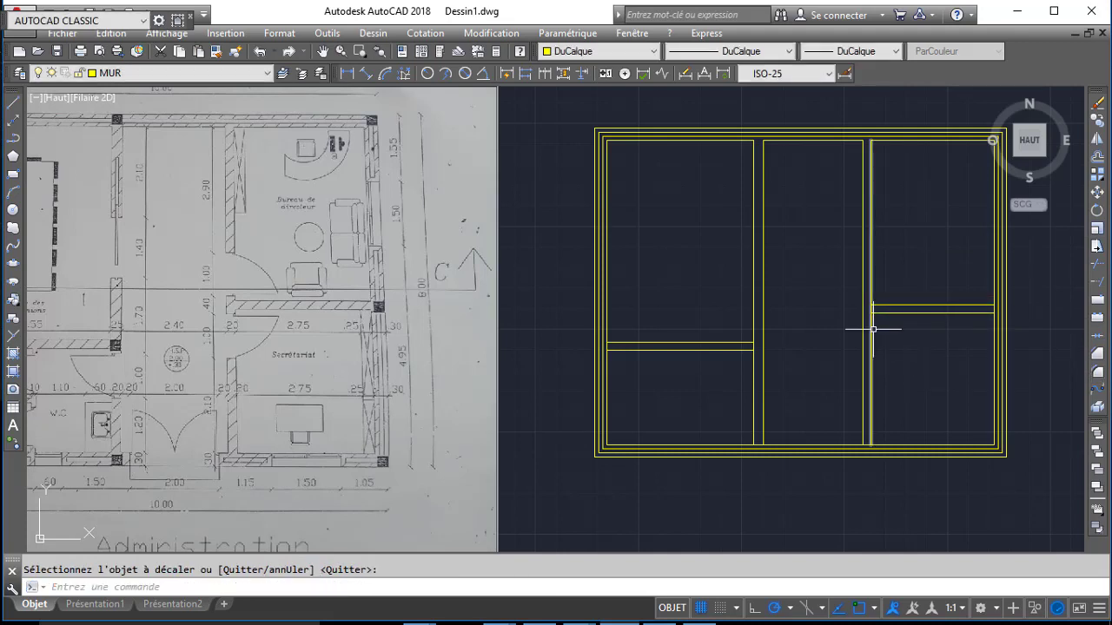
- Trim the vertical wall lines between the two faces of each horizontal partition to open the wall junctions
type("AJ")
key("Return")
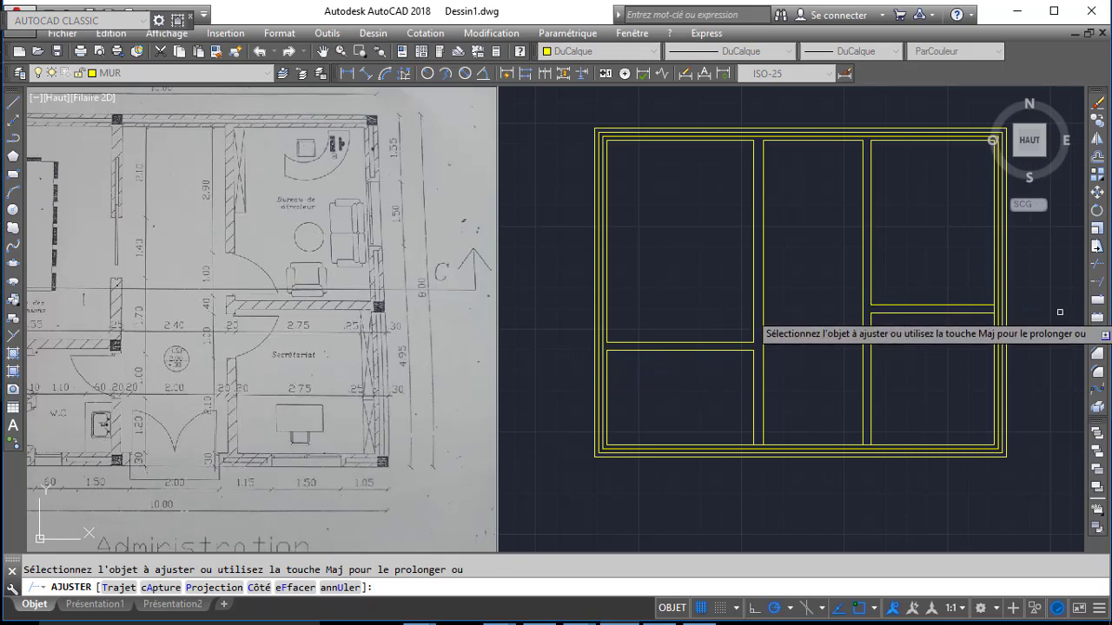
middle_click_drag(961, 322, 915, 315)
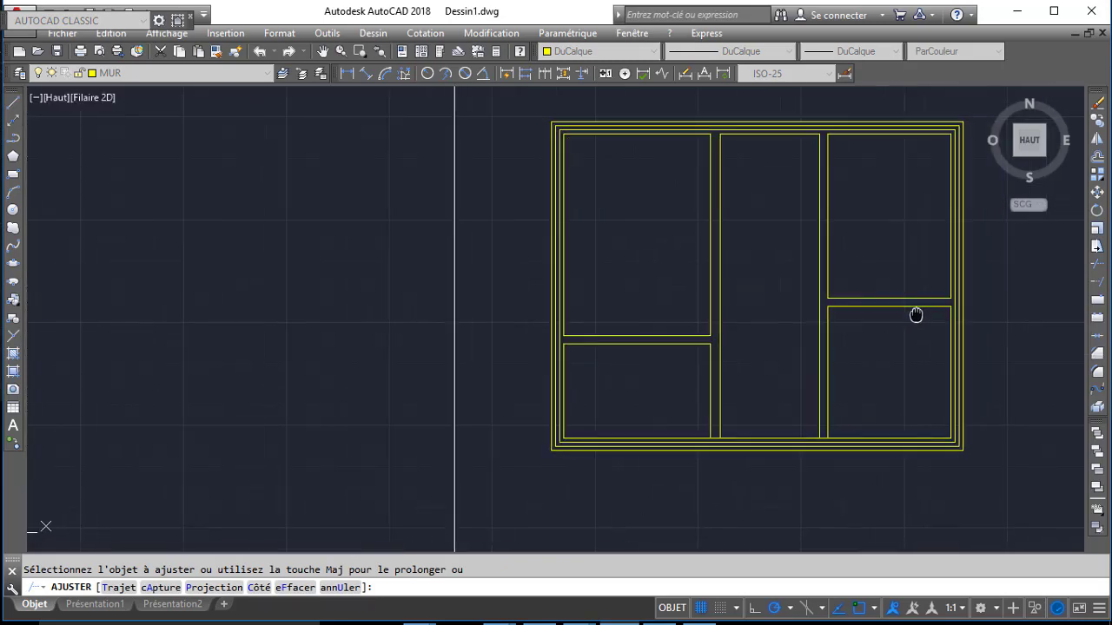
key("Return")
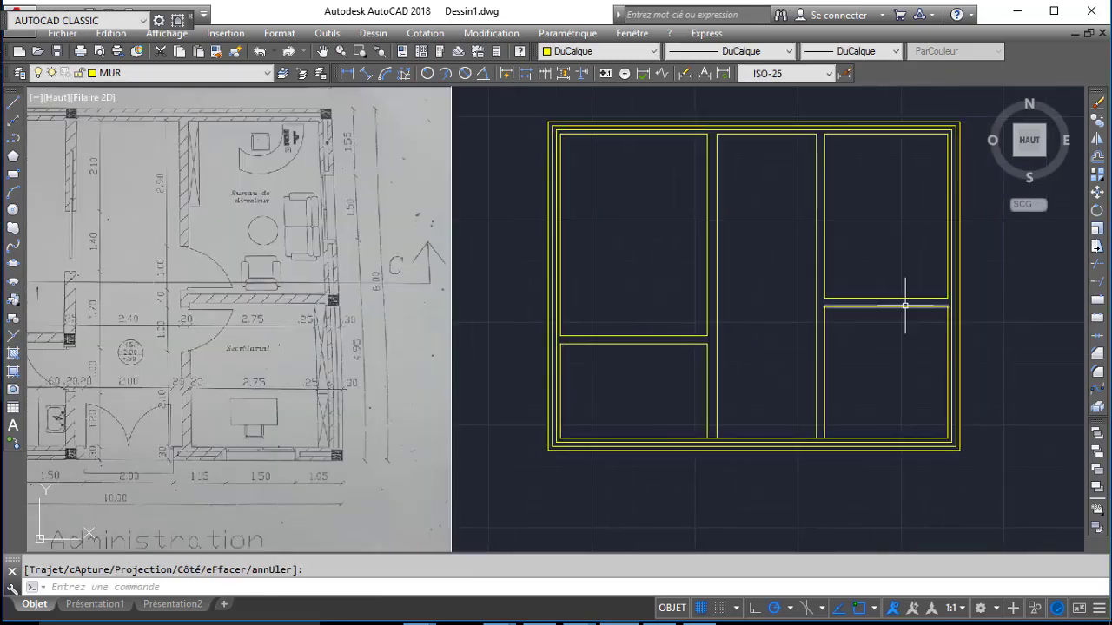
- Make POTEAUX the current layer and draw a 25 by 25 square column inside the meeting room
left_click(185, 72)
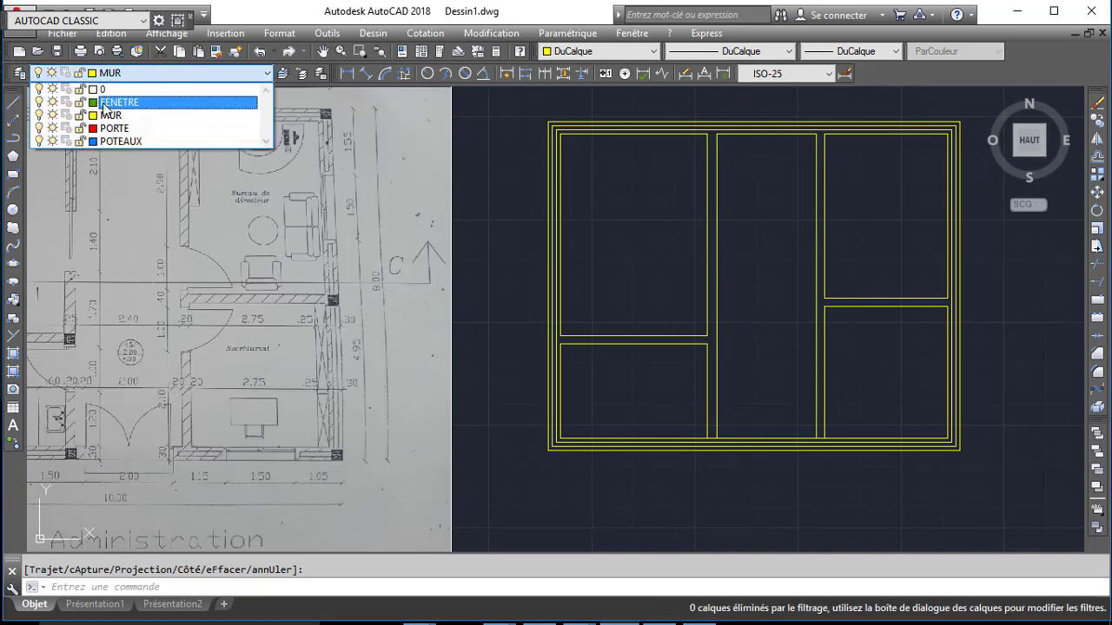
left_click(114, 141)
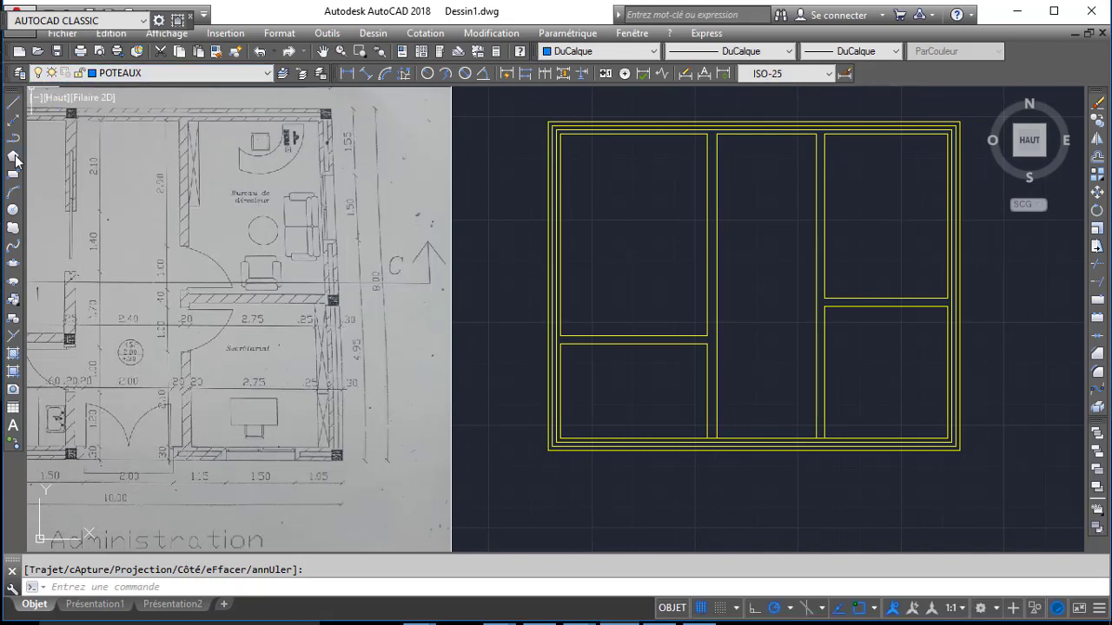
left_click(13, 177)
middle_click_drag(944, 137, 935, 147)
scroll(382, 130, "up", 6)
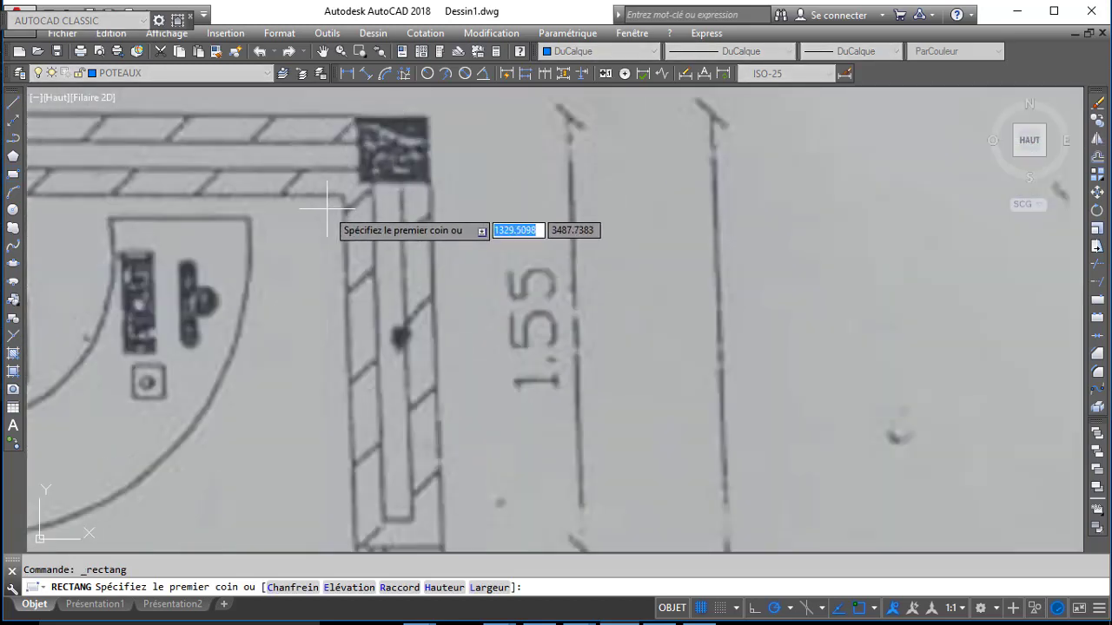
scroll(320, 198, "down", 3)
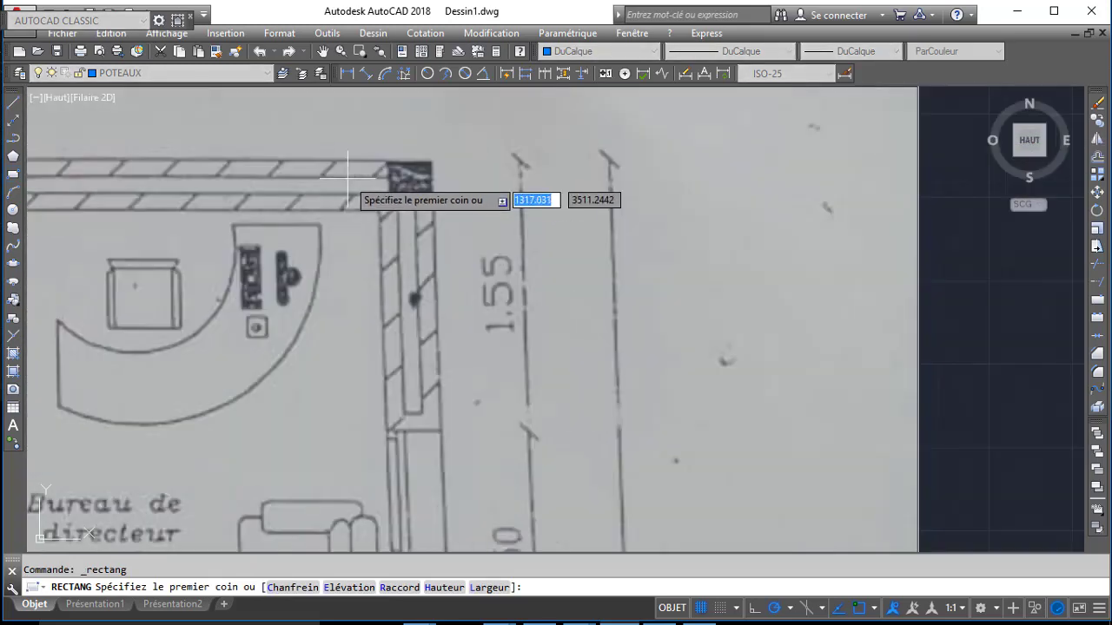
scroll(356, 186, "up", 2)
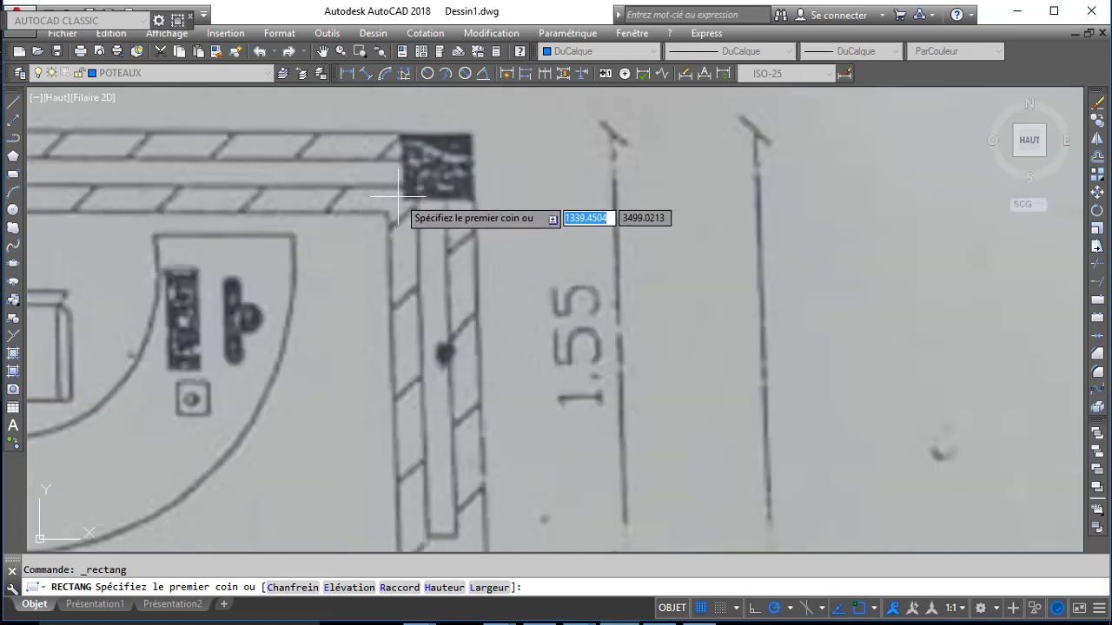
scroll(412, 196, "down", 3)
scroll(620, 214, "up", 2)
scroll(596, 231, "up", 2)
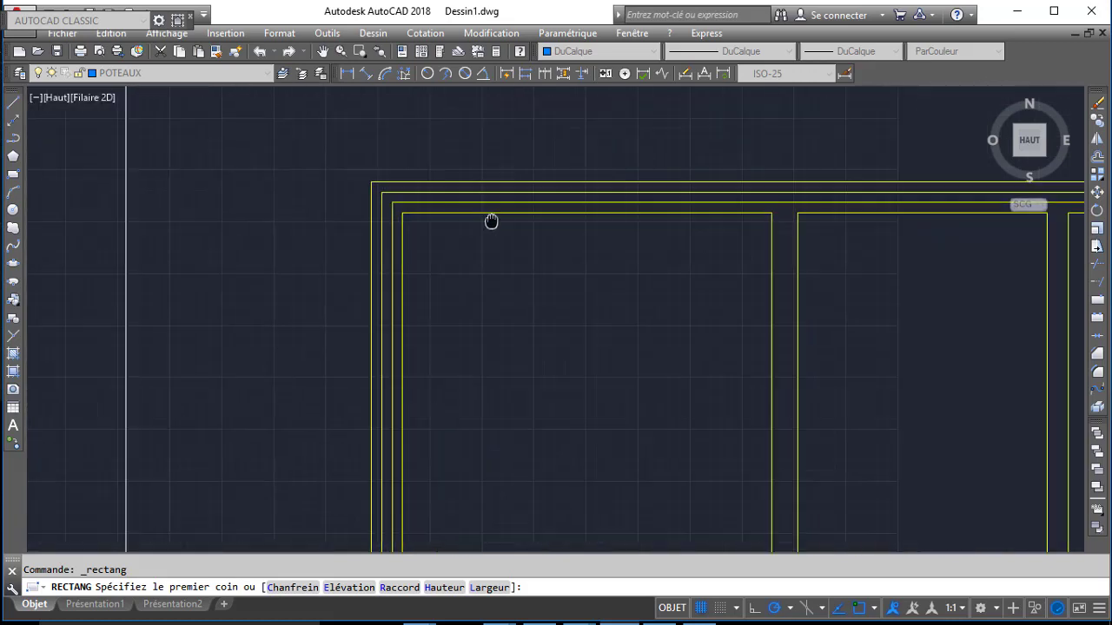
left_click(506, 349)
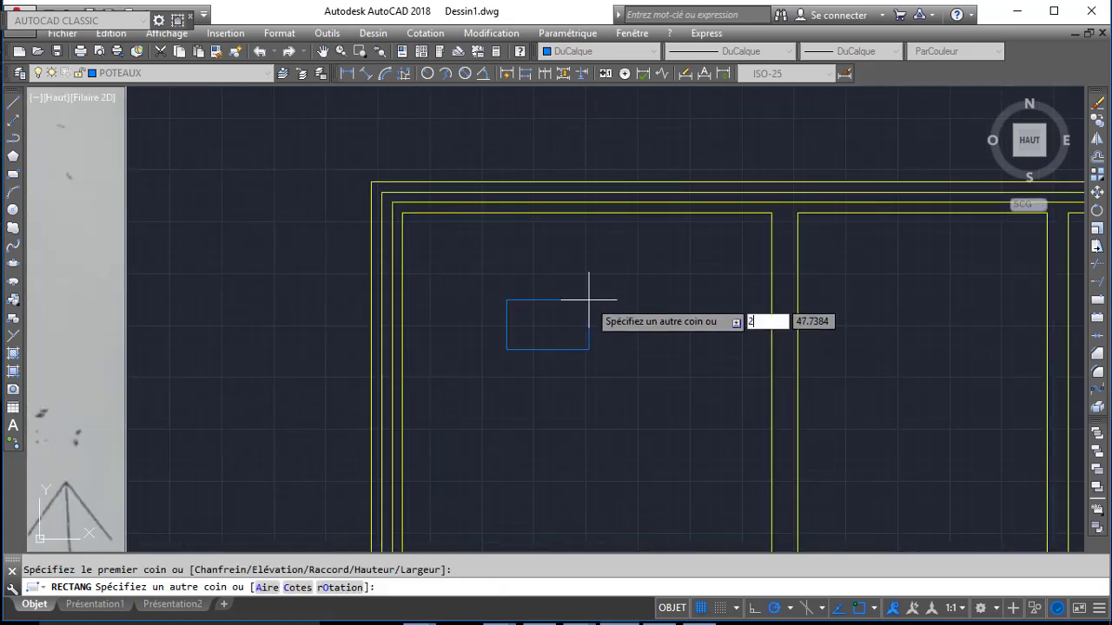
type("25")
key("Tab")
type("25")
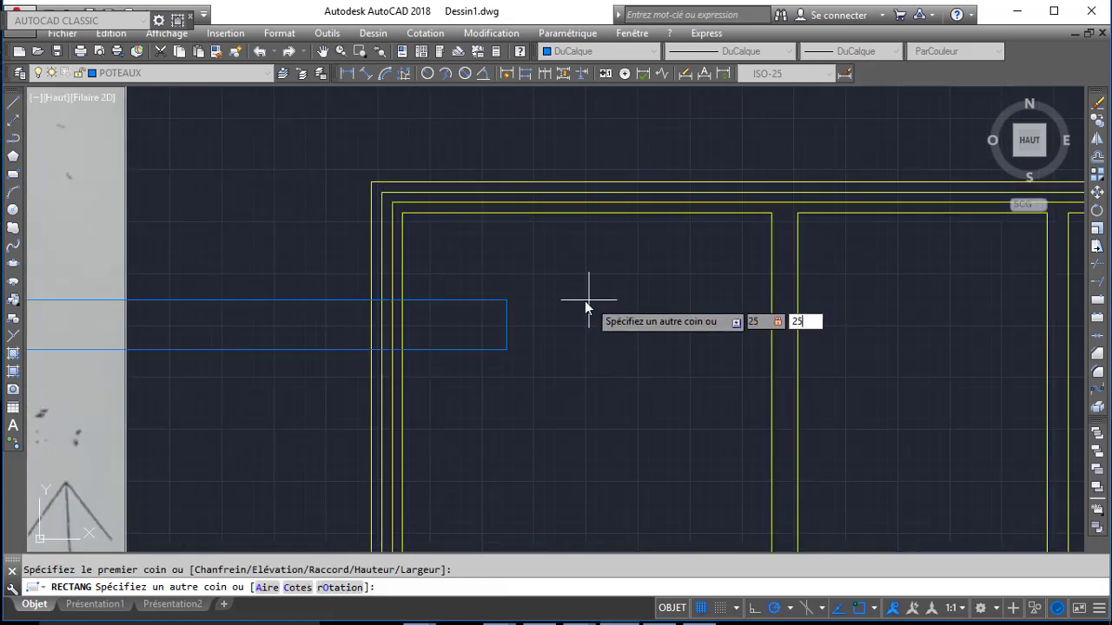
key("Return")
- Fill the square column with a SOLID hatch
scroll(521, 348, "up", 2)
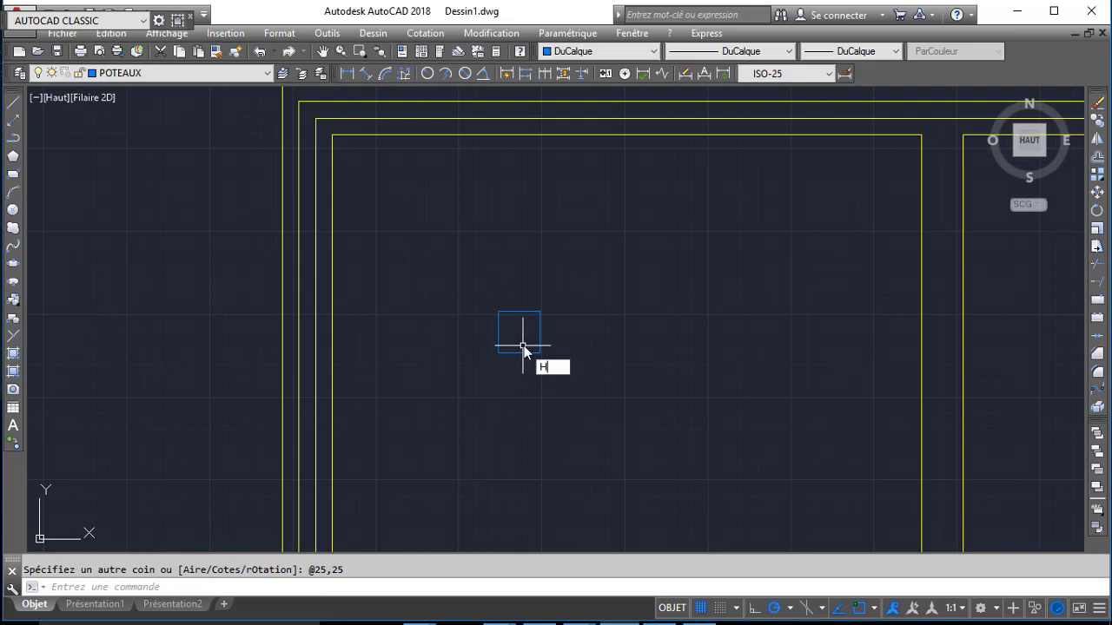
type("h")
key("Return")
left_click(557, 156)
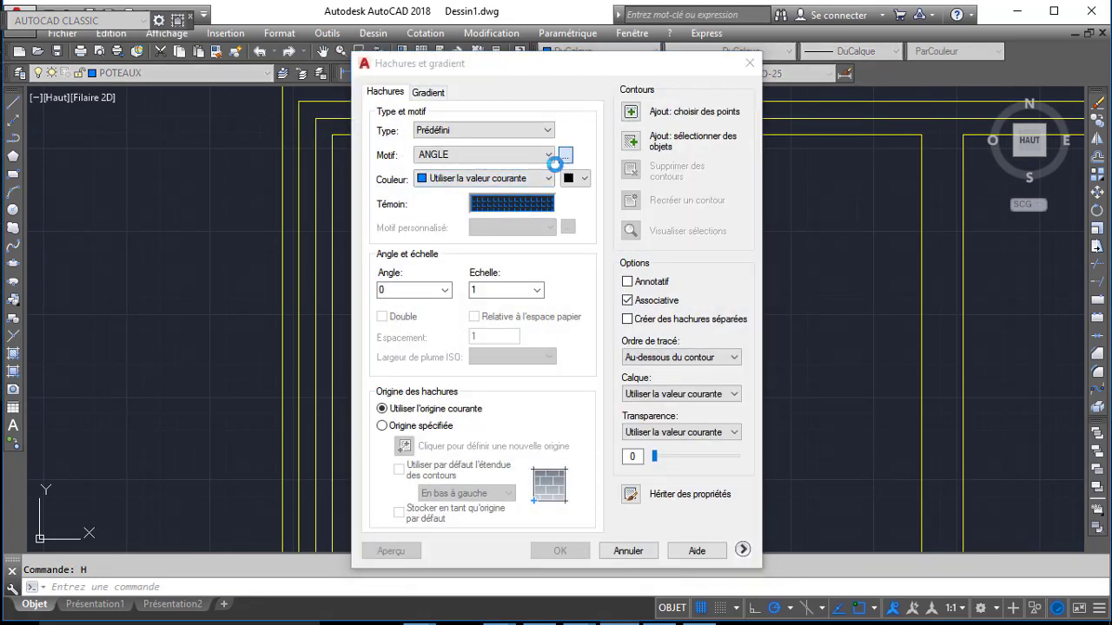
left_click(521, 474)
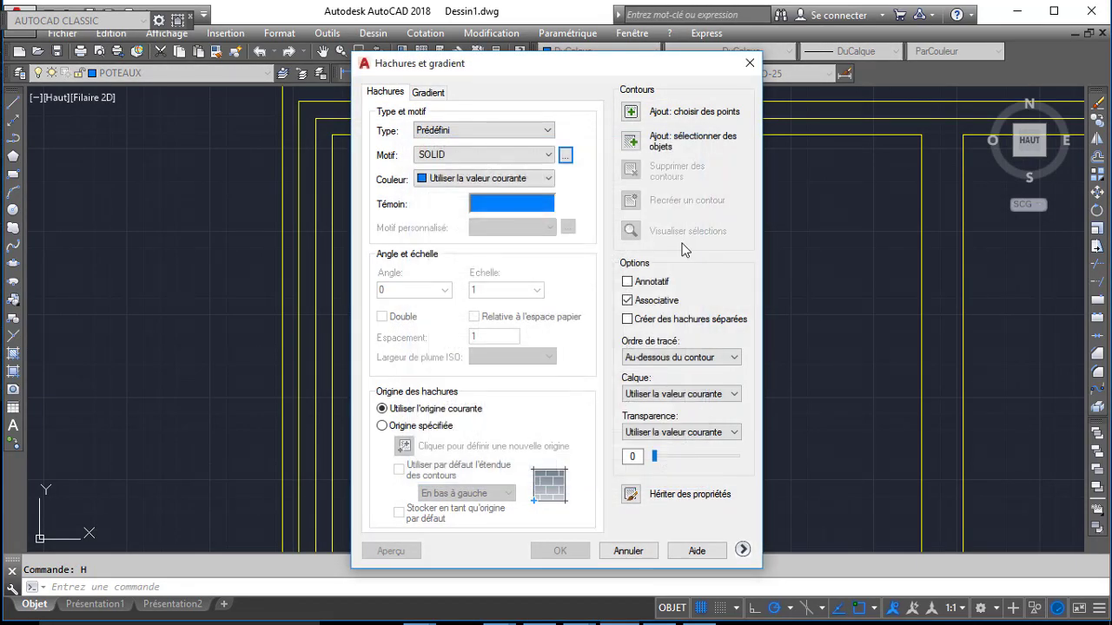
left_click(630, 113)
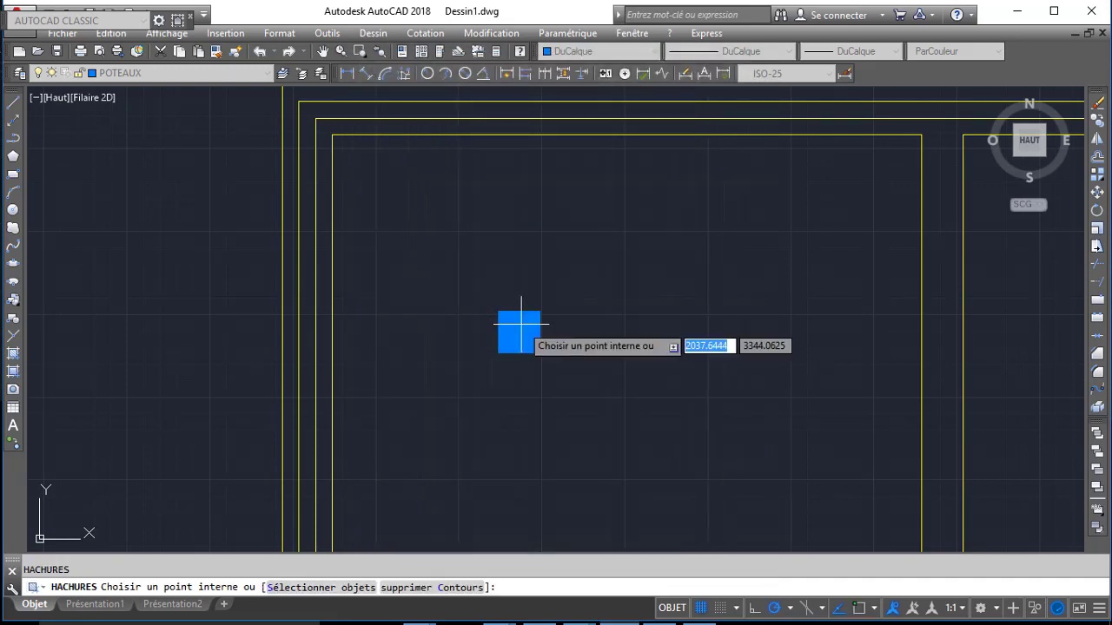
left_click(519, 331)
key("Return")
key("Return")
- Move the hatched column by its upper-left corner onto the upper-left outer corner of the exterior walls
left_click(533, 303)
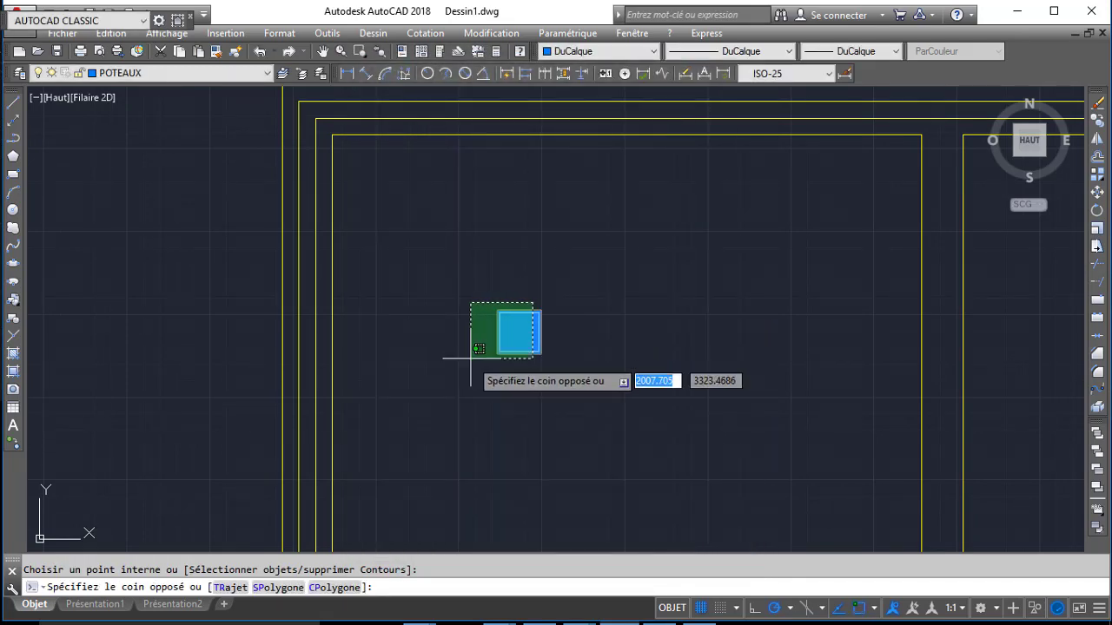
left_click(472, 356)
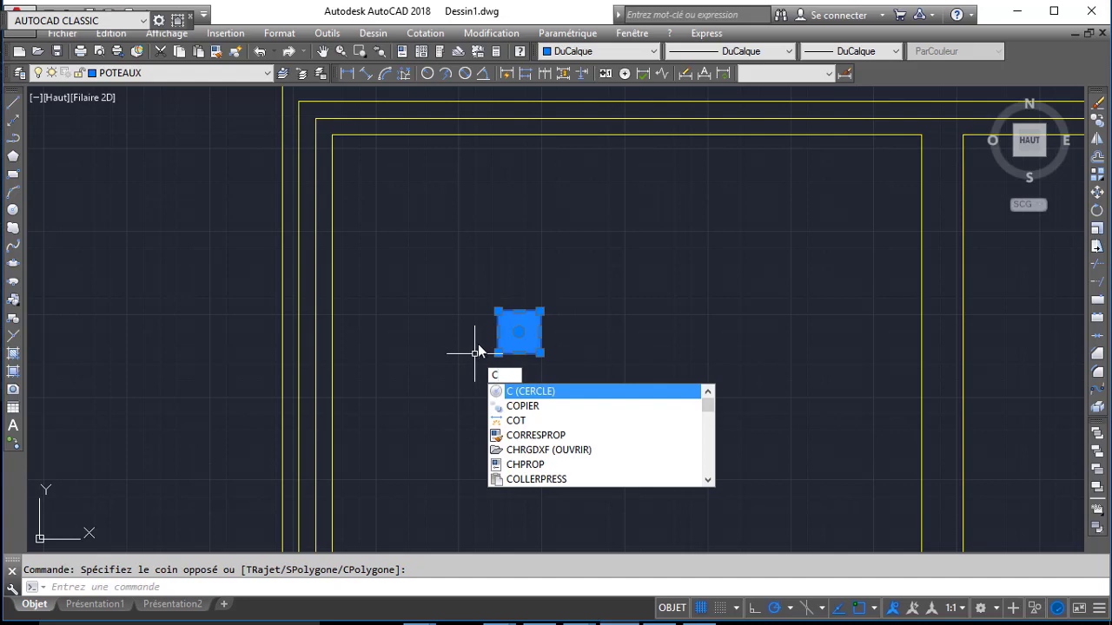
key("BackSpace")
type("D")
key("Return")
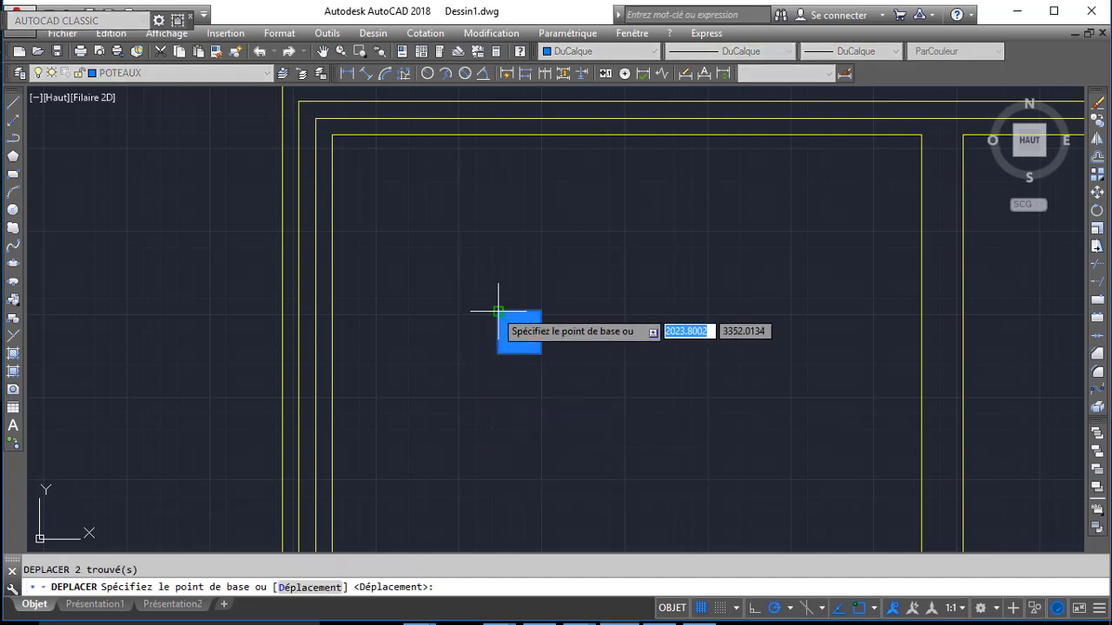
left_click(498, 311)
middle_click_drag(315, 131, 326, 213)
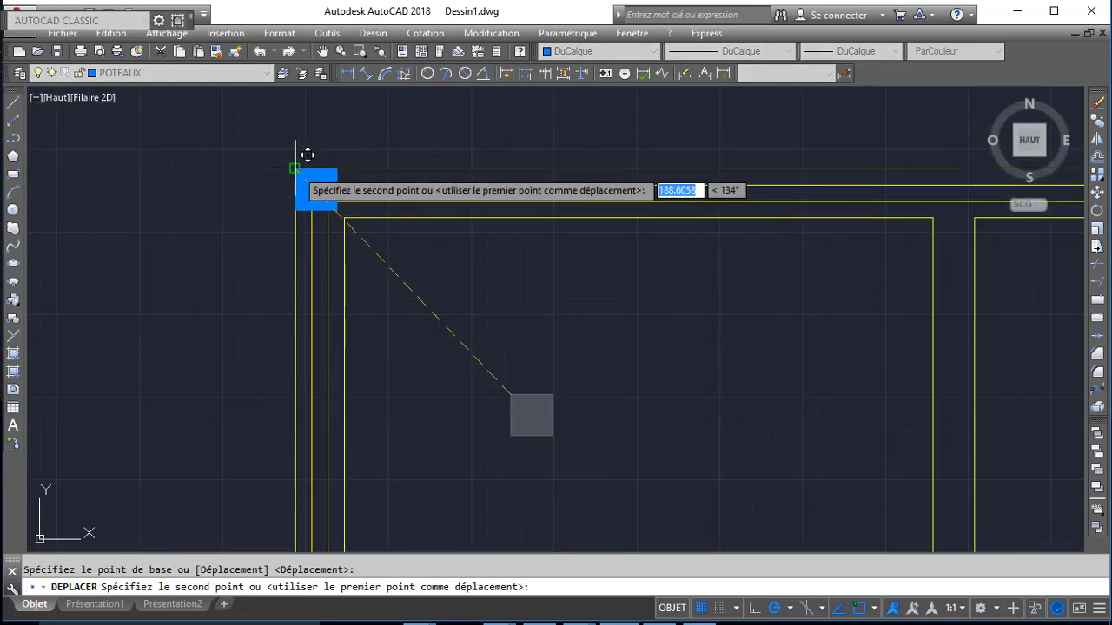
left_click(301, 158)
- Copy the column from its upper-right corner to the upper-right outer corner of the exterior walls
left_click(345, 173)
left_click(323, 178)
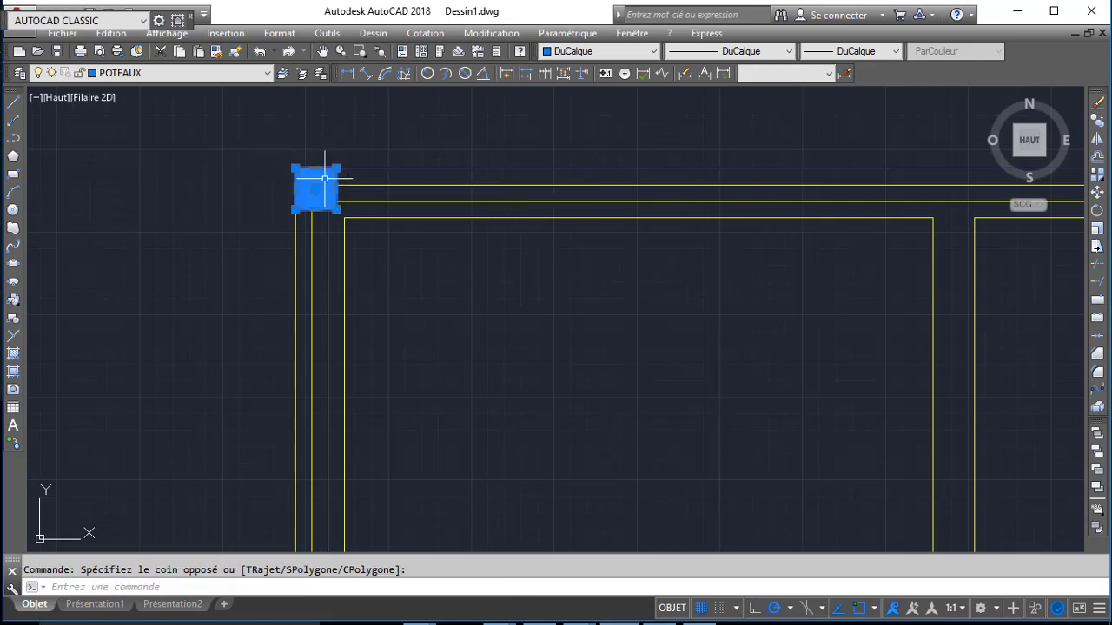
key("Return")
left_click(336, 168)
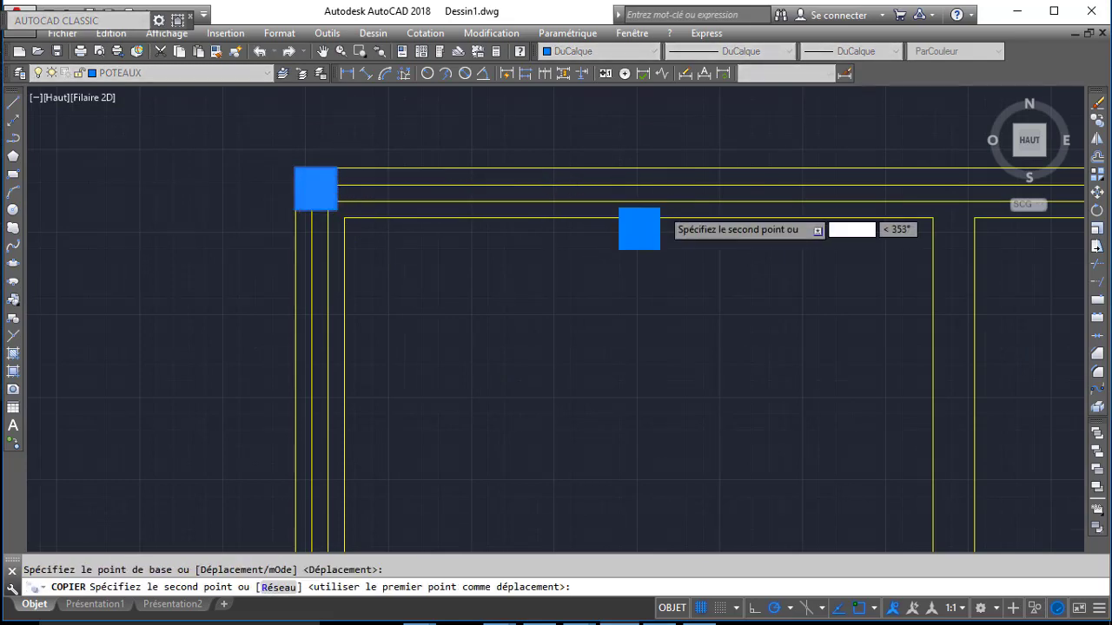
scroll(667, 211, "down", 1)
middle_click_drag(714, 211, 226, 234)
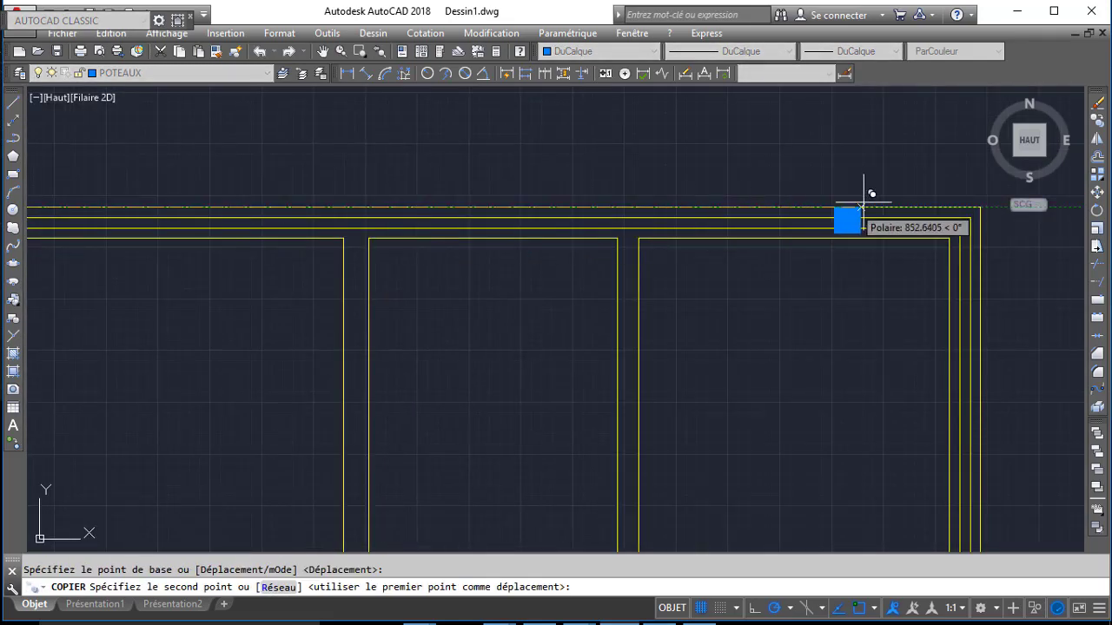
left_click(980, 208)
key("Return")
- Copy the upper-left column from its upper-right corner along the exterior wall's top edge, aligned with the right face of the meeting room's right-hand partition
scroll(640, 223, "down", 5)
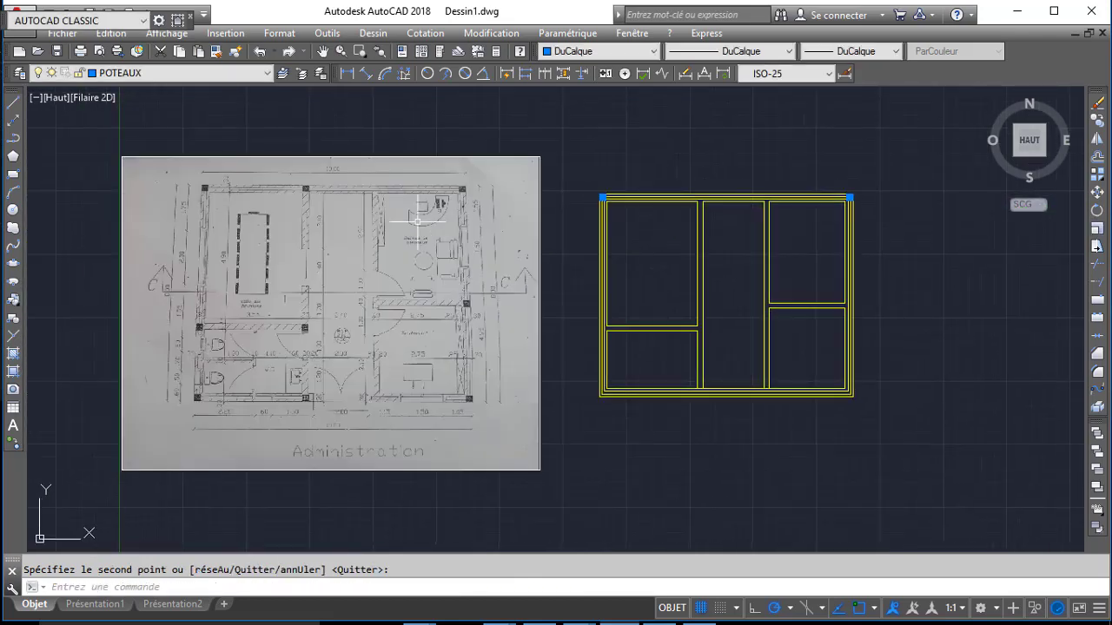
scroll(307, 188, "up", 2)
scroll(360, 192, "down", 1)
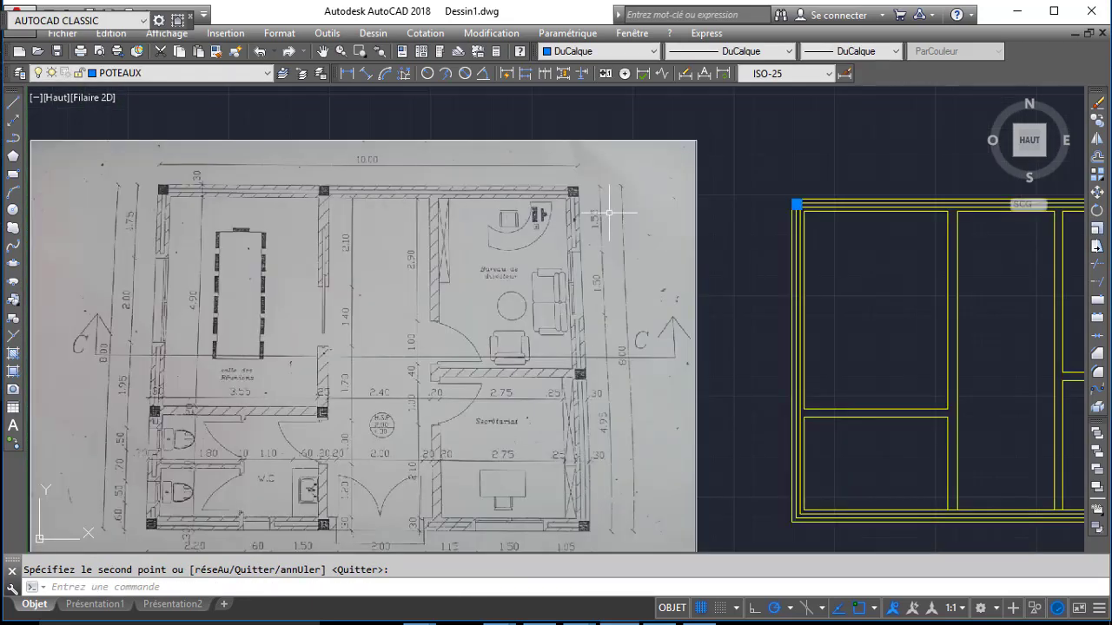
middle_click_drag(746, 198, 647, 203)
scroll(647, 203, "up", 3)
left_click(720, 194)
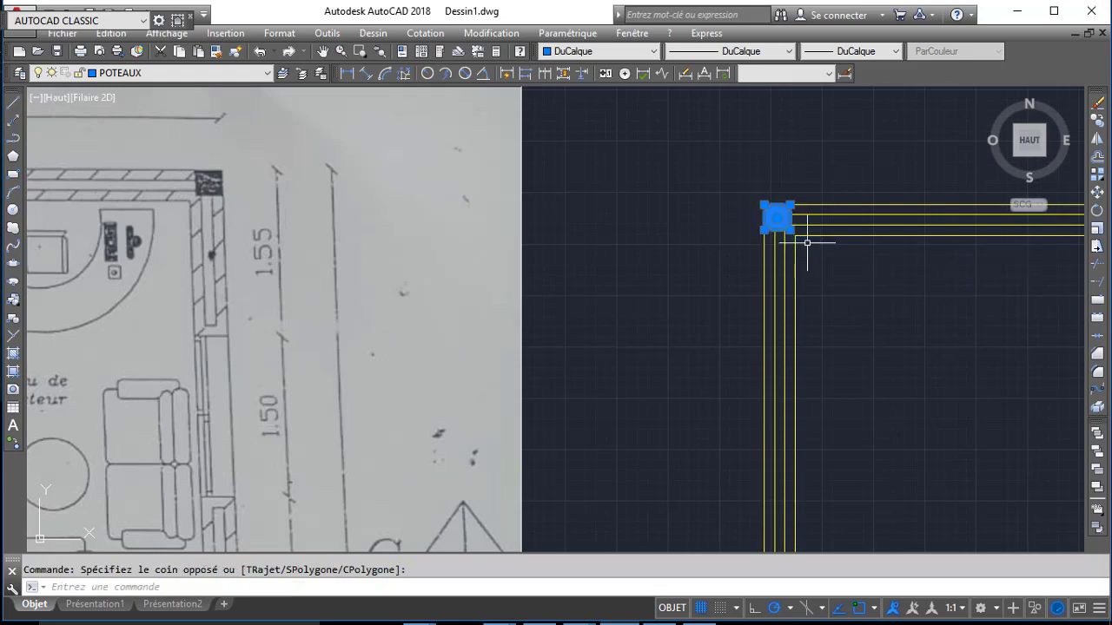
type("co")
key("Return")
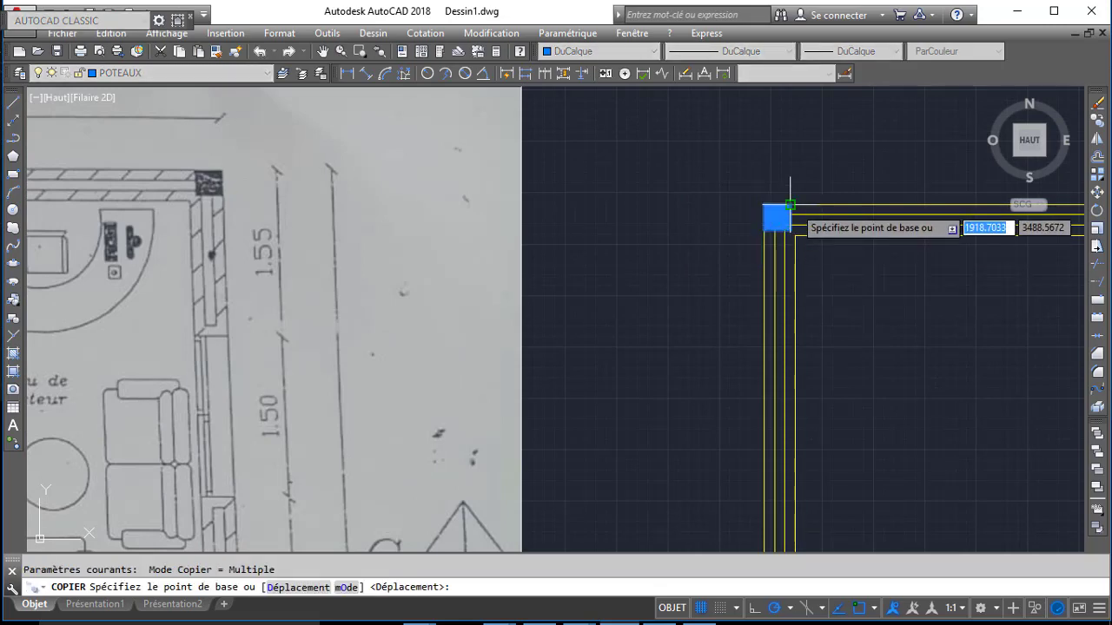
left_click(789, 204)
middle_click_drag(786, 230, 187, 230)
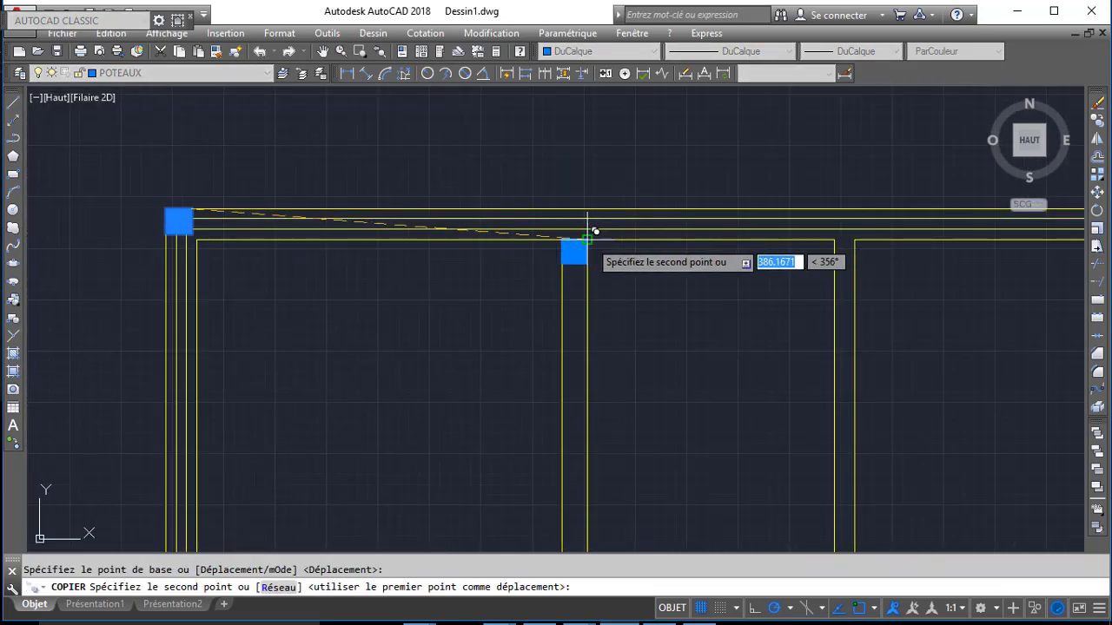
left_click(588, 206)
key("Return")
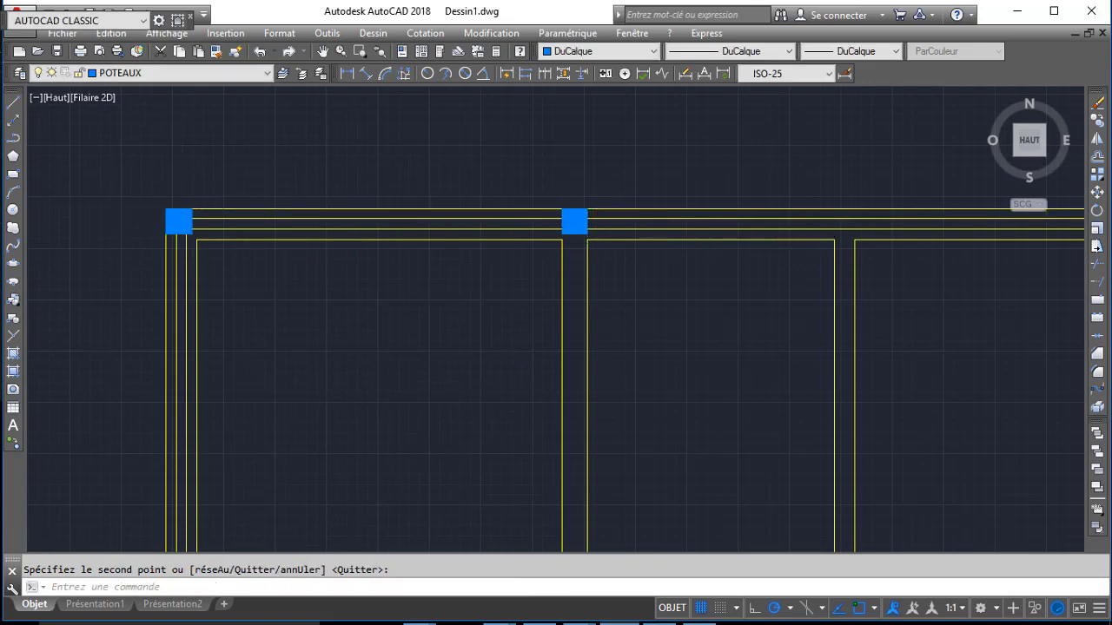
- Copy the upper-left and upper-middle columns down to the partition below the meeting room, with their bottoms on its lower line
scroll(373, 308, "down", 4)
middle_click_drag(373, 307, 583, 300)
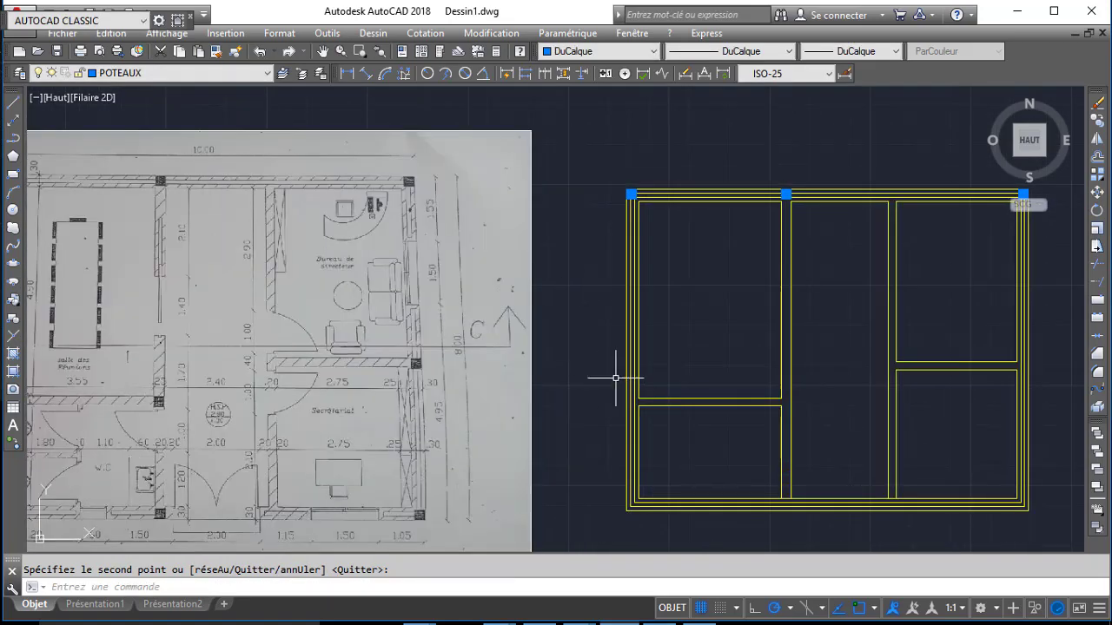
middle_click_drag(615, 378, 623, 320)
scroll(600, 152, "down", 2)
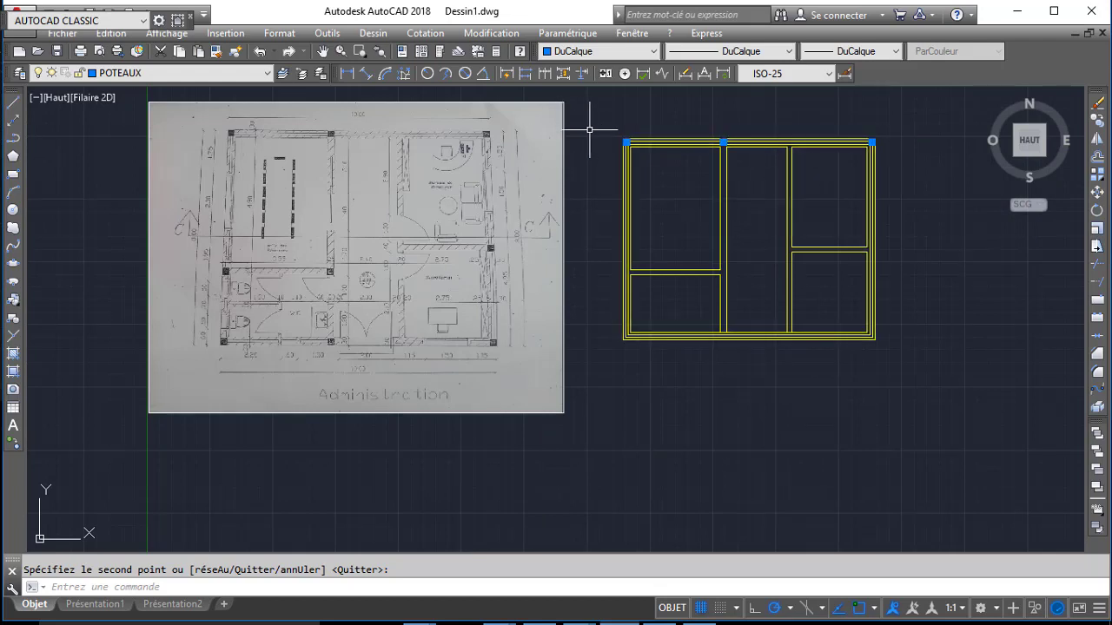
left_click(600, 126)
left_click(637, 161)
left_click(698, 127)
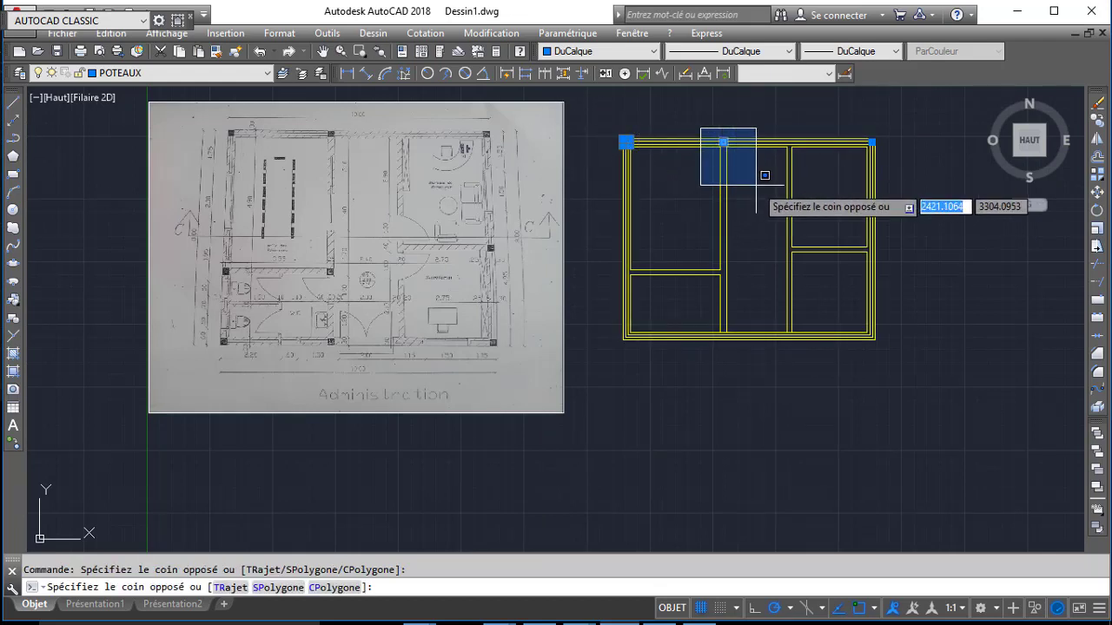
left_click(726, 173)
type("P")
key("Return")
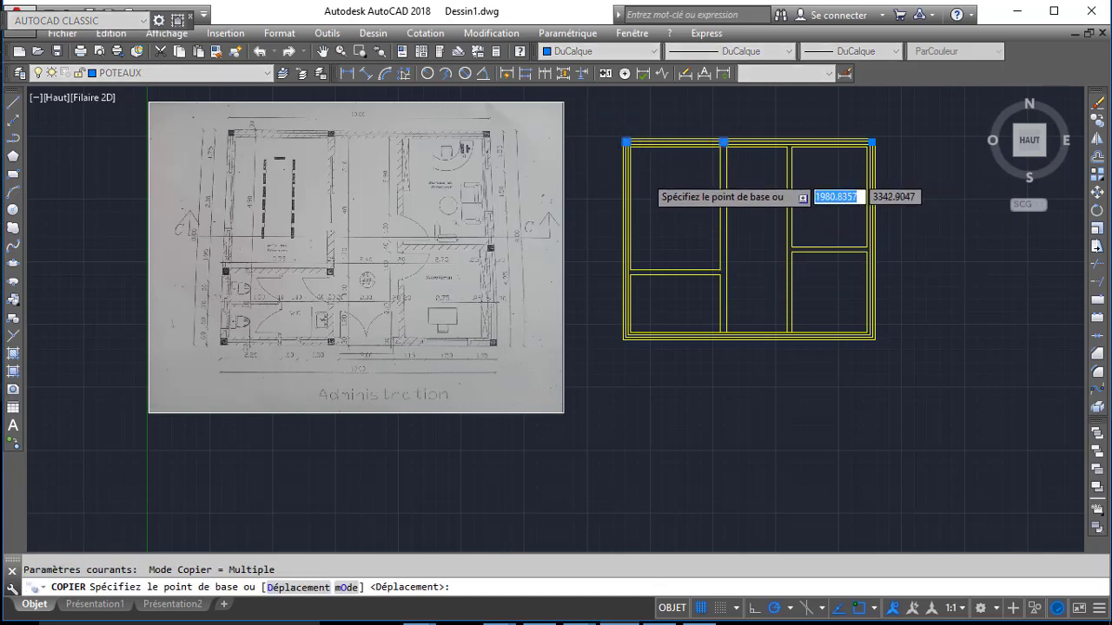
scroll(643, 171, "up", 4)
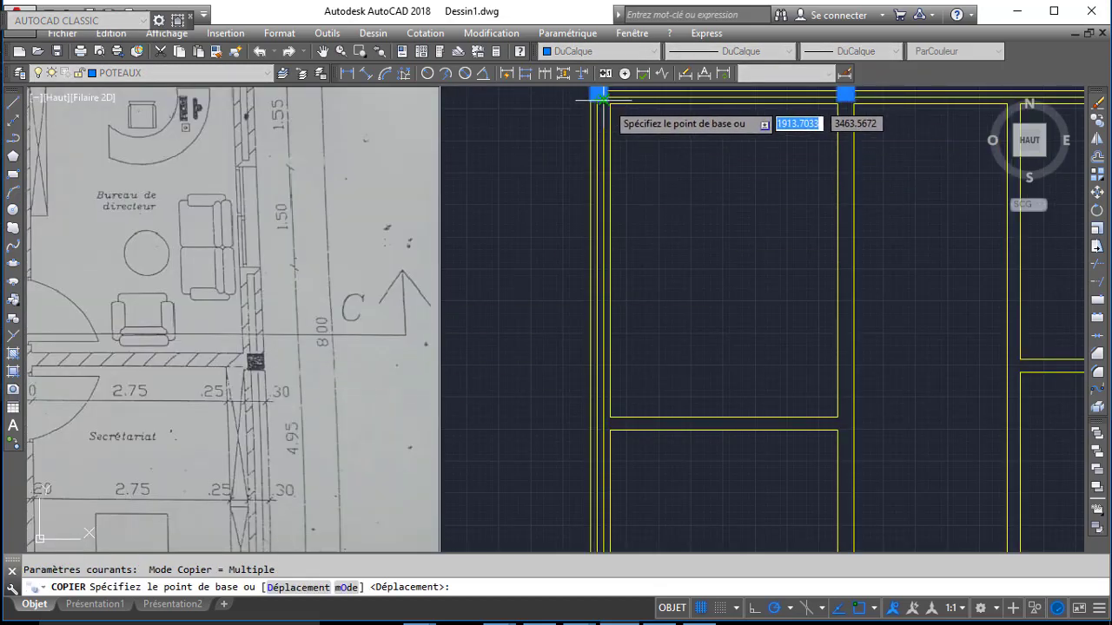
scroll(598, 94, "up", 2)
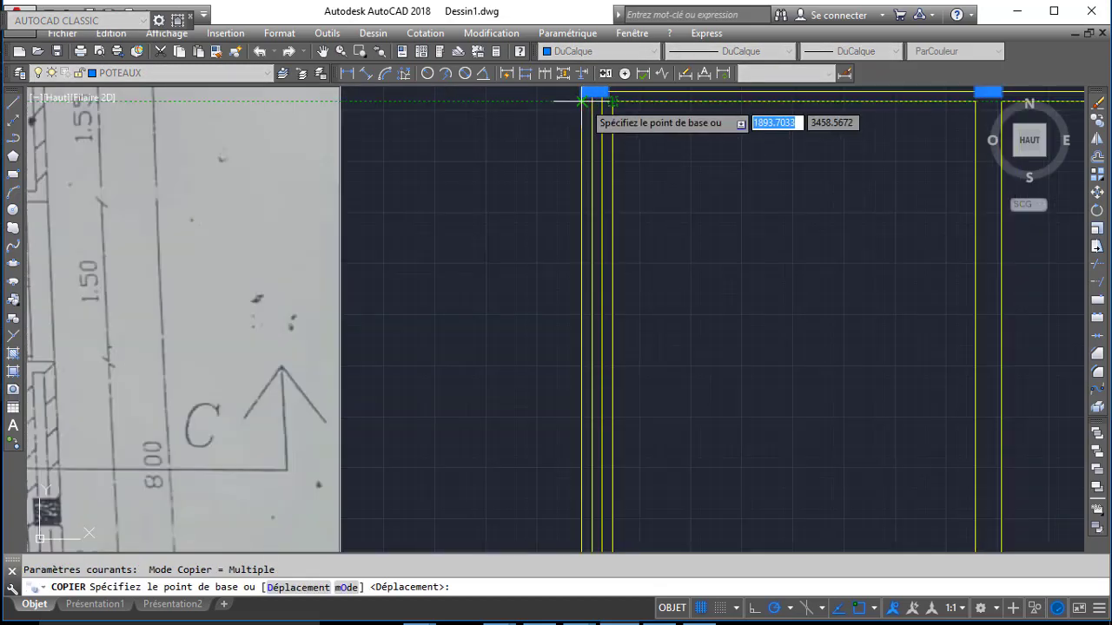
left_click(580, 93)
middle_click_drag(573, 277, 528, 236)
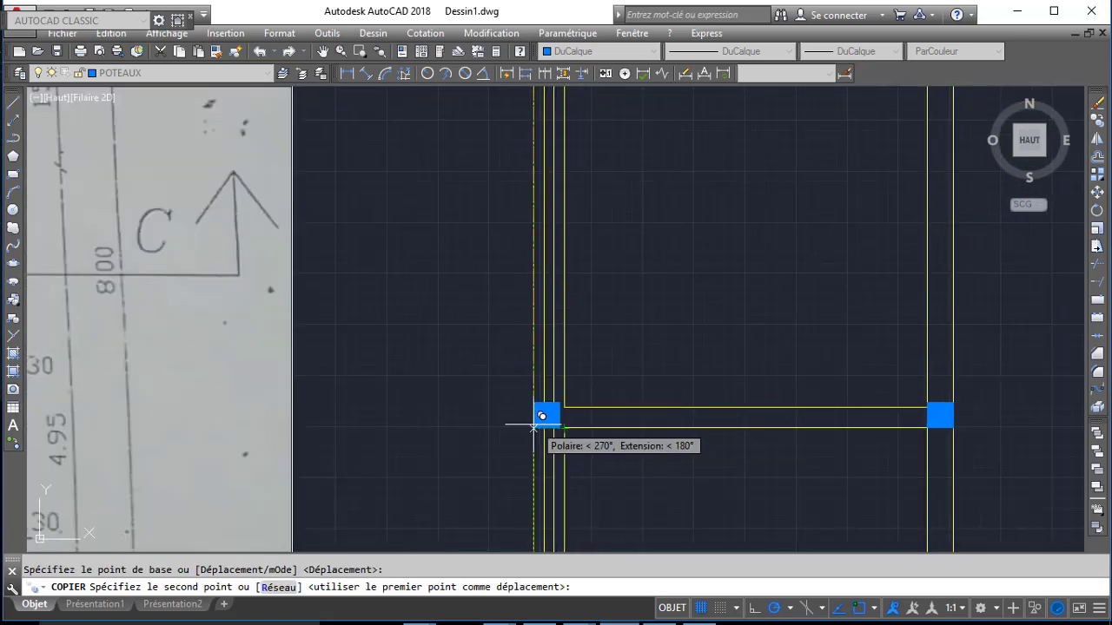
left_click(533, 428)
- Move the two columns at the partition below the meeting room down so their tops align with its upper line
scroll(516, 411, "down", 4)
middle_click_drag(496, 390, 632, 344)
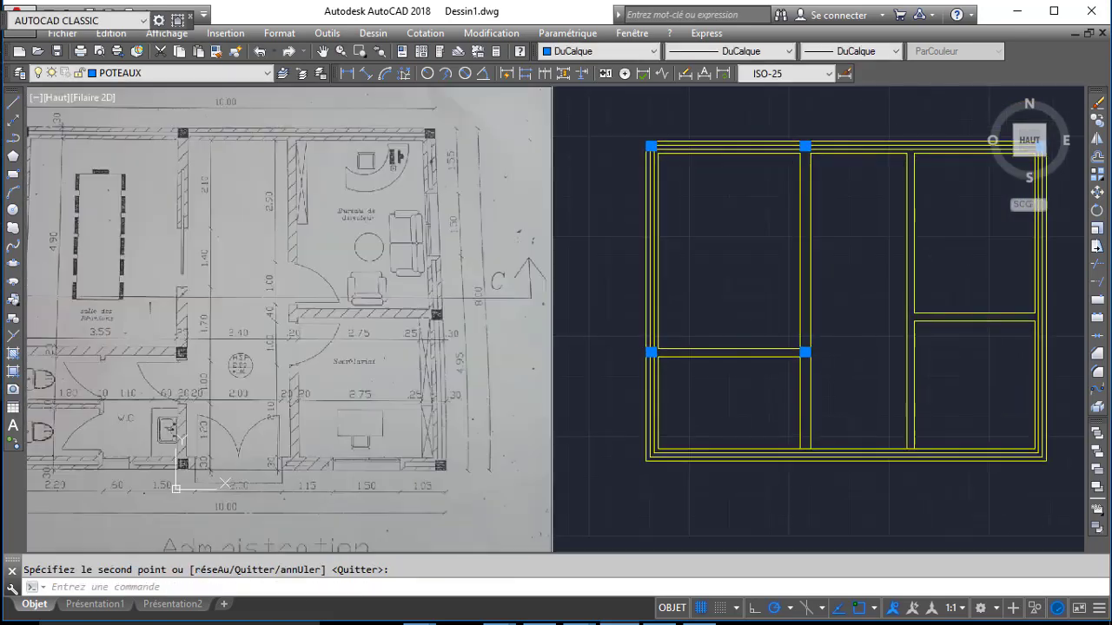
scroll(610, 304, "up", 5)
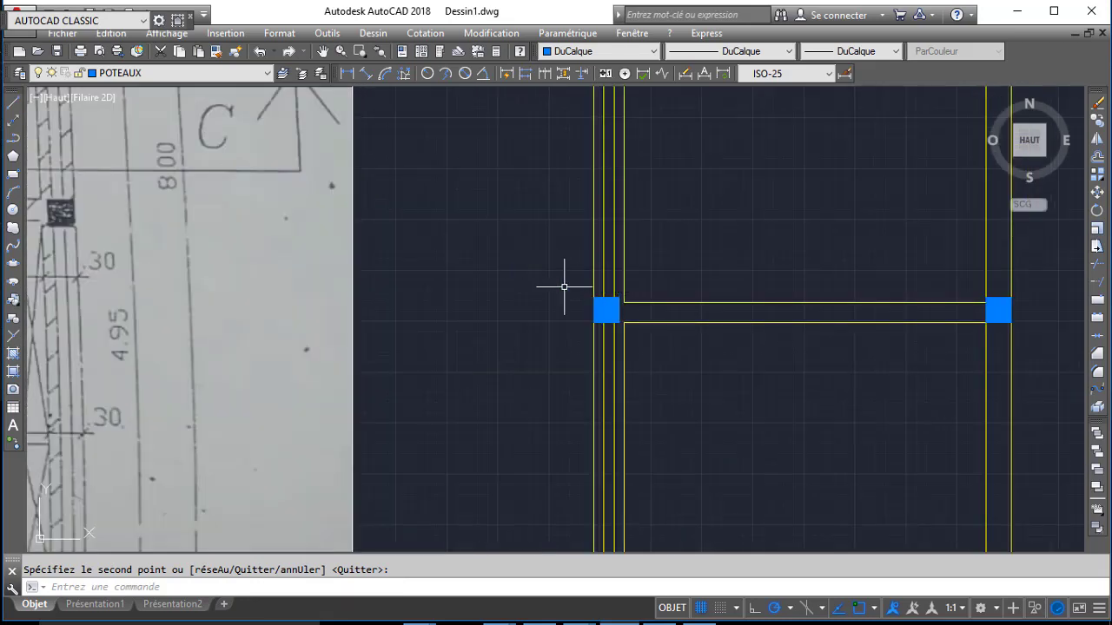
left_click(564, 287)
left_click(696, 380)
left_click(943, 287)
left_click(1036, 346)
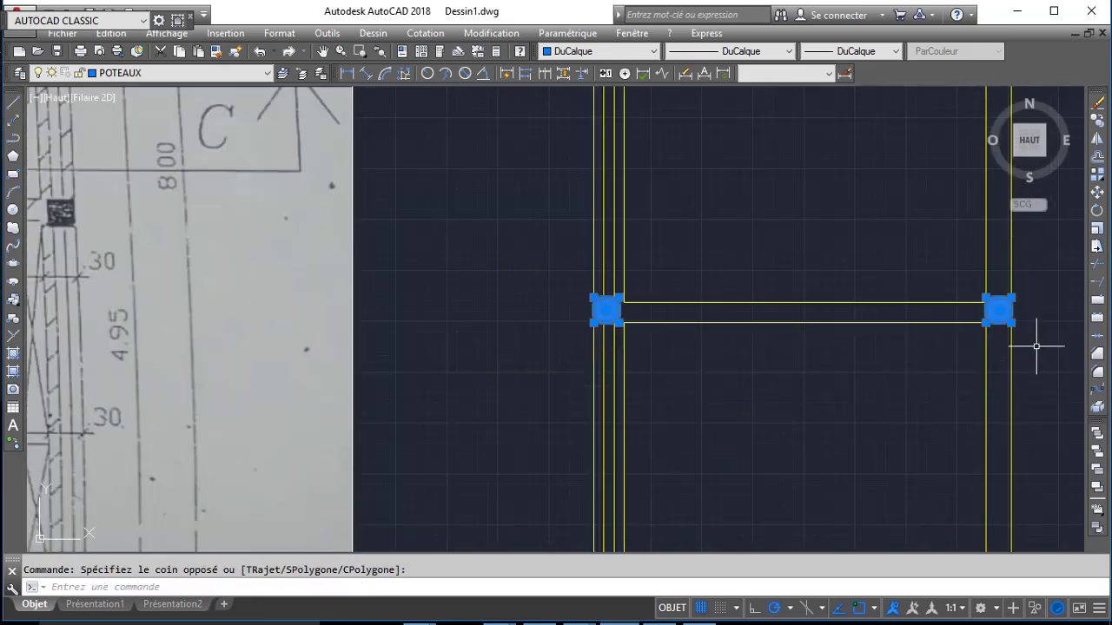
key("Return")
scroll(985, 303, "up", 1)
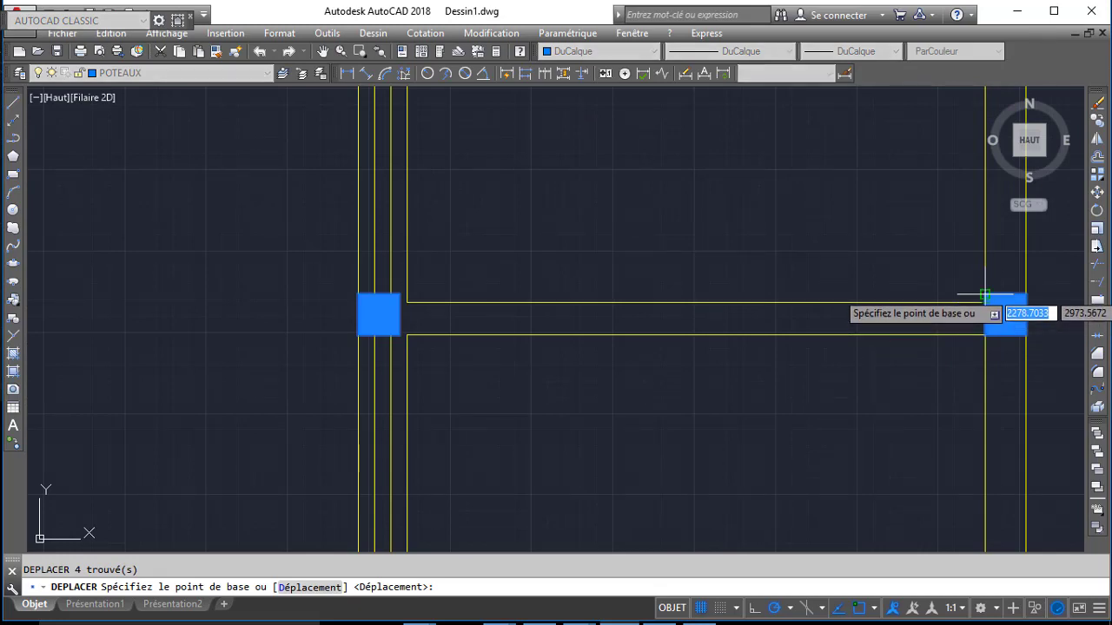
left_click(985, 293)
left_click(985, 303)
- Copy the upper-right corner column down the right exterior wall, aligning its top with the upper line of the partition between the two offices
scroll(841, 304, "down", 4)
middle_click_drag(834, 305, 521, 281)
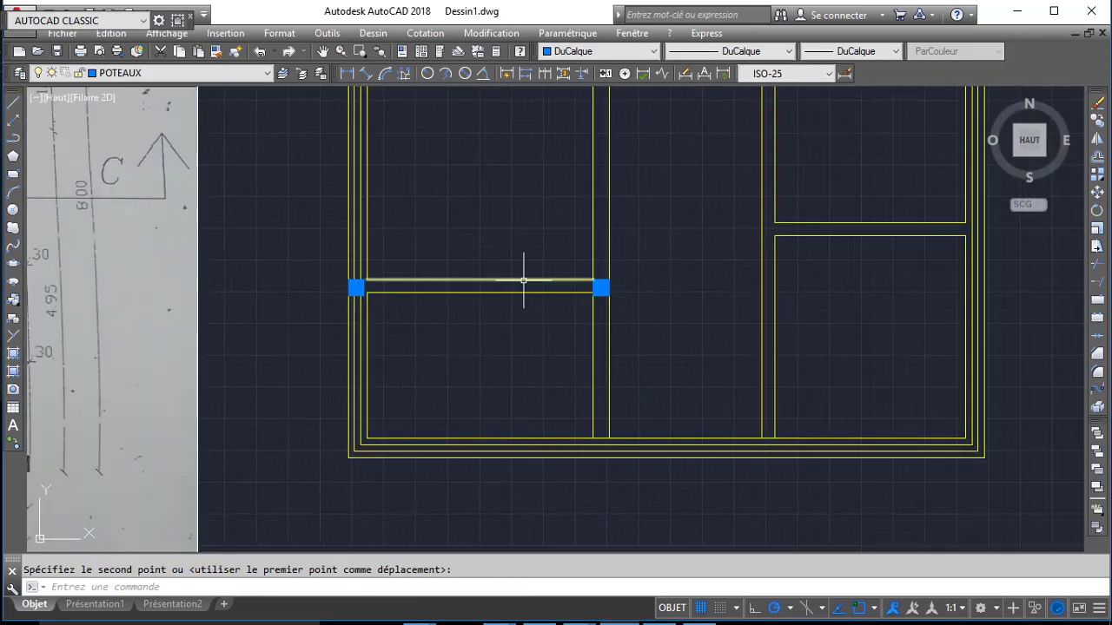
scroll(596, 260, "down", 4)
middle_click_drag(596, 261, 522, 292)
left_click(657, 142)
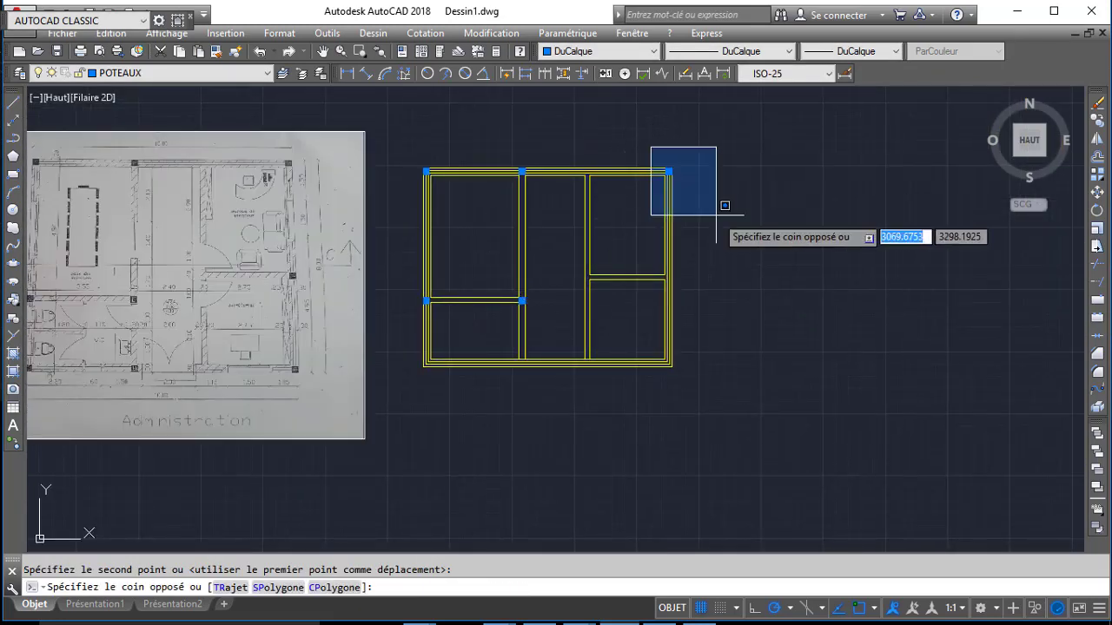
left_click(720, 203)
scroll(319, 281, "up", 5)
scroll(287, 258, "down", 1)
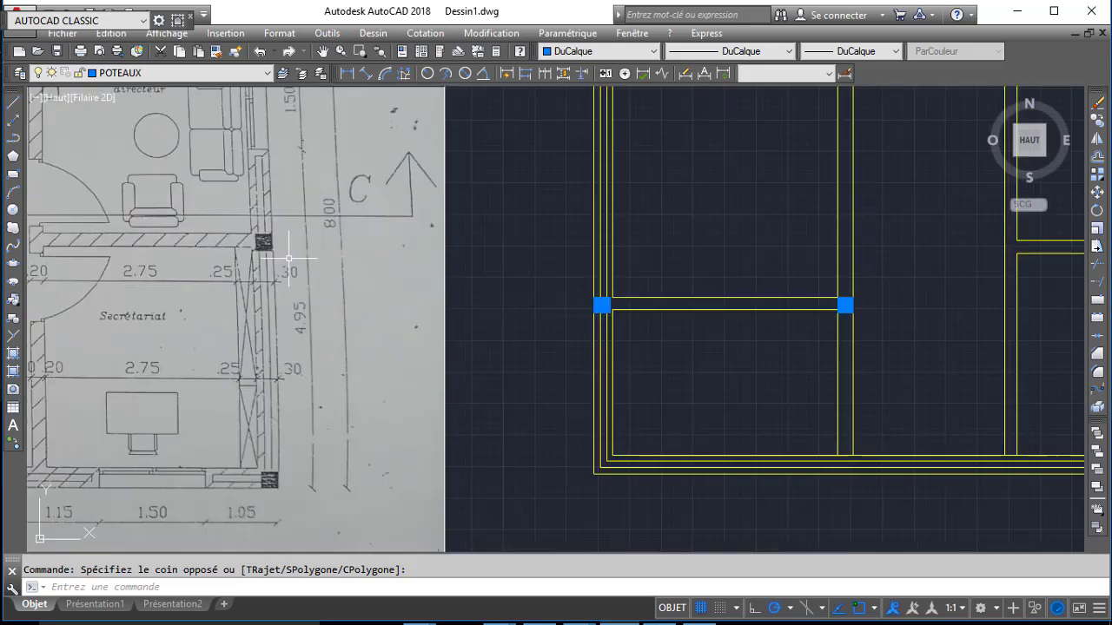
middle_click_drag(541, 252, 37, 379)
scroll(253, 318, "down", 1)
type("C")
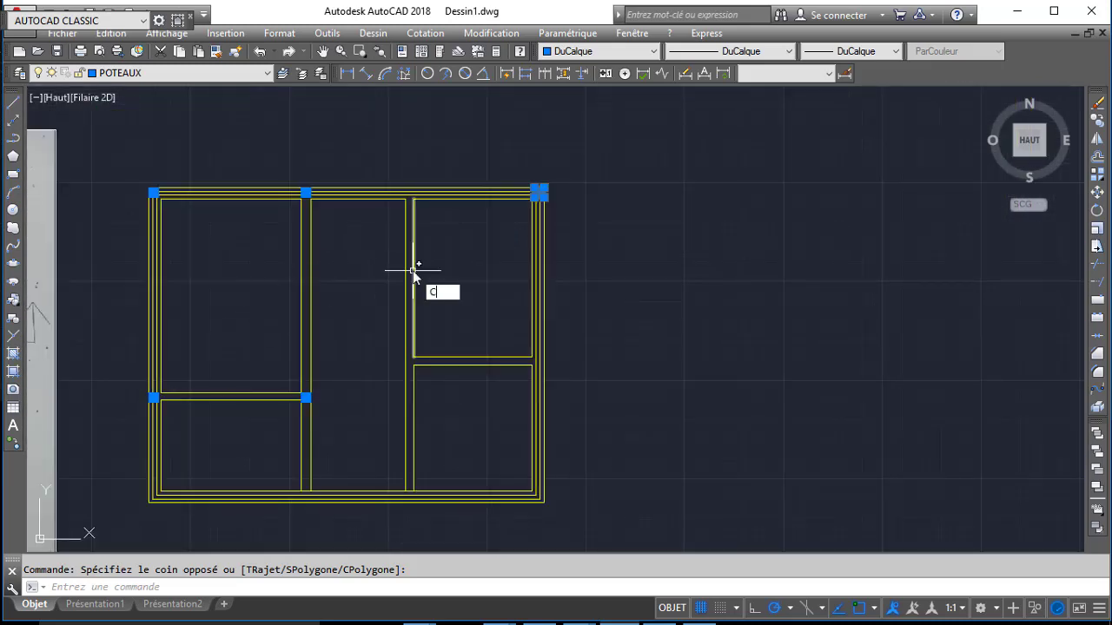
type("O")
key("Return")
scroll(494, 193, "up", 1)
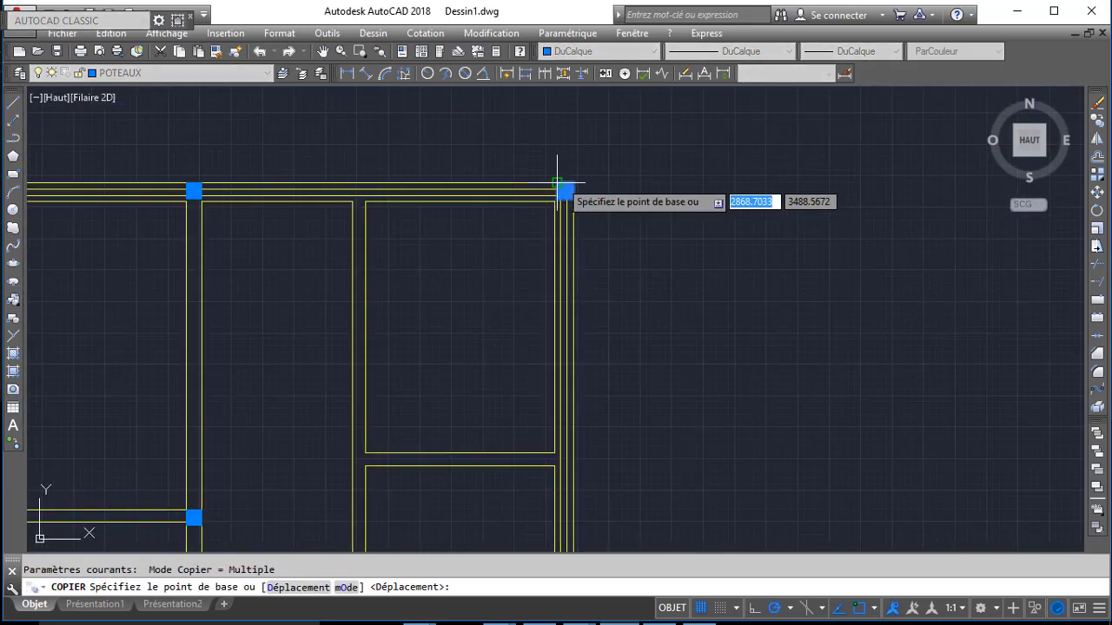
left_click(558, 184)
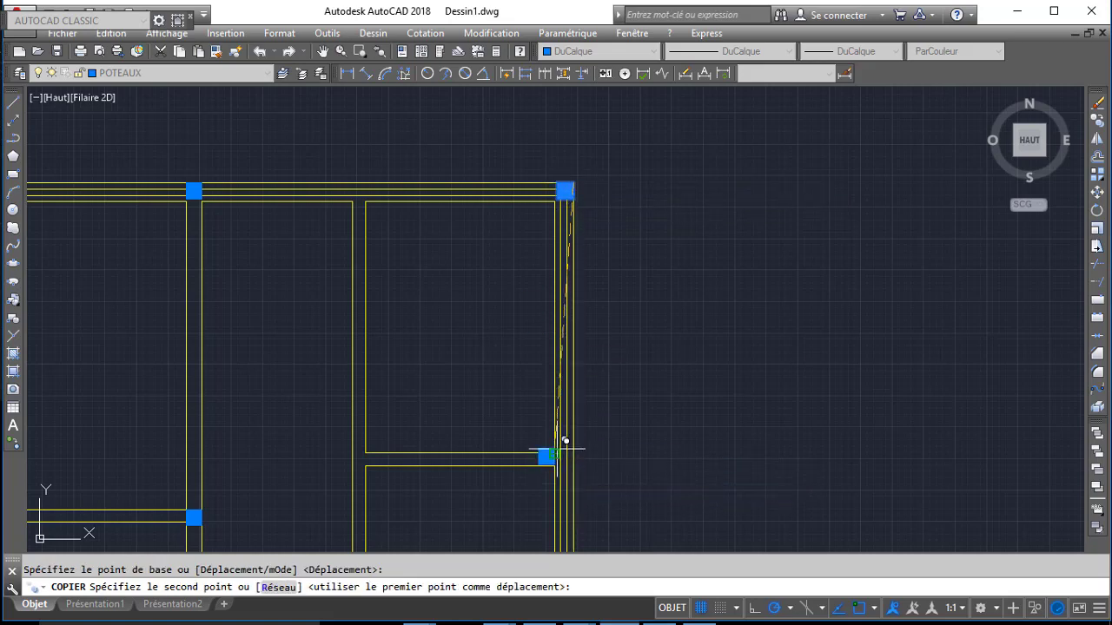
left_click(564, 453)
- Copy the column at the office partition from its lower-right corner to the lower-right outer corner of the exterior walls
scroll(547, 382, "down", 4)
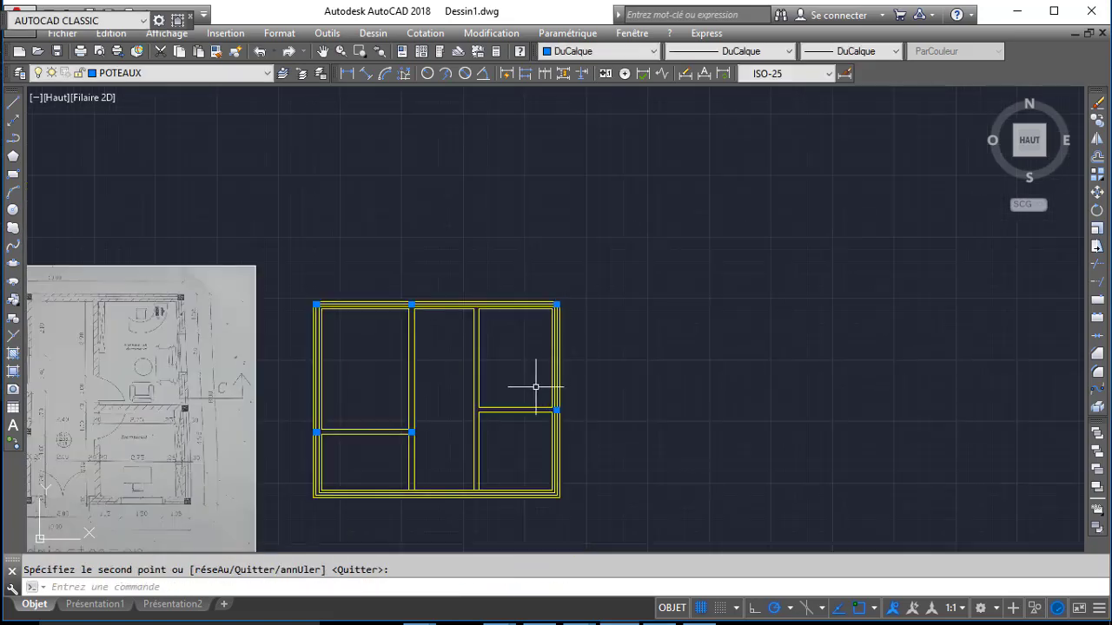
middle_click_drag(529, 385, 550, 308)
left_click(551, 295)
left_click(586, 341)
key("Return")
scroll(573, 327, "up", 3)
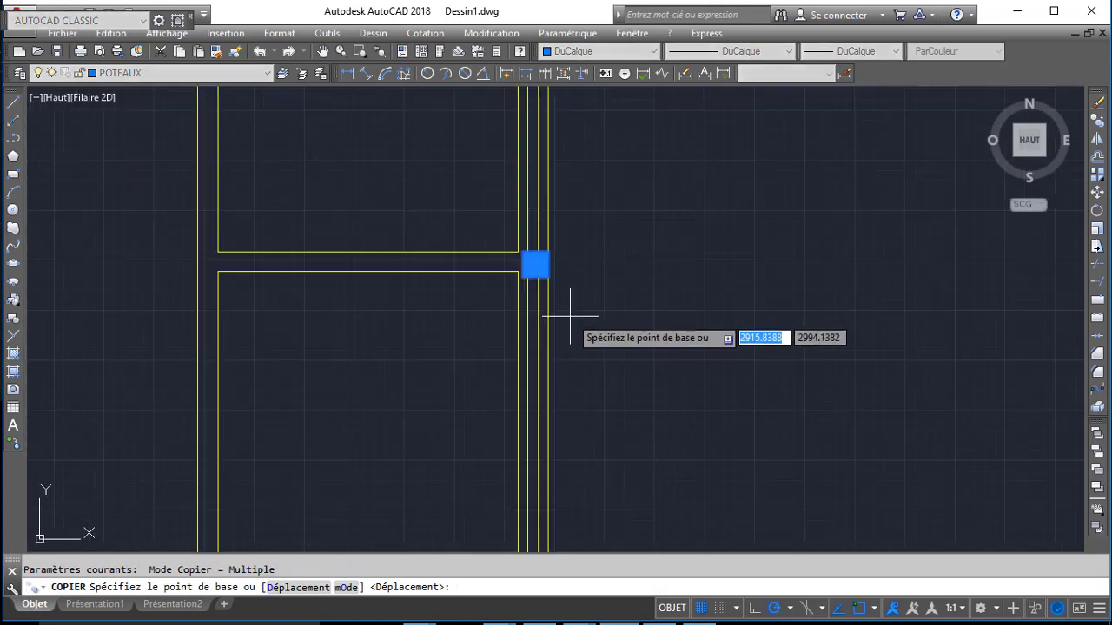
left_click(548, 277)
scroll(595, 443, "down", 1)
middle_click_drag(595, 443, 578, 184)
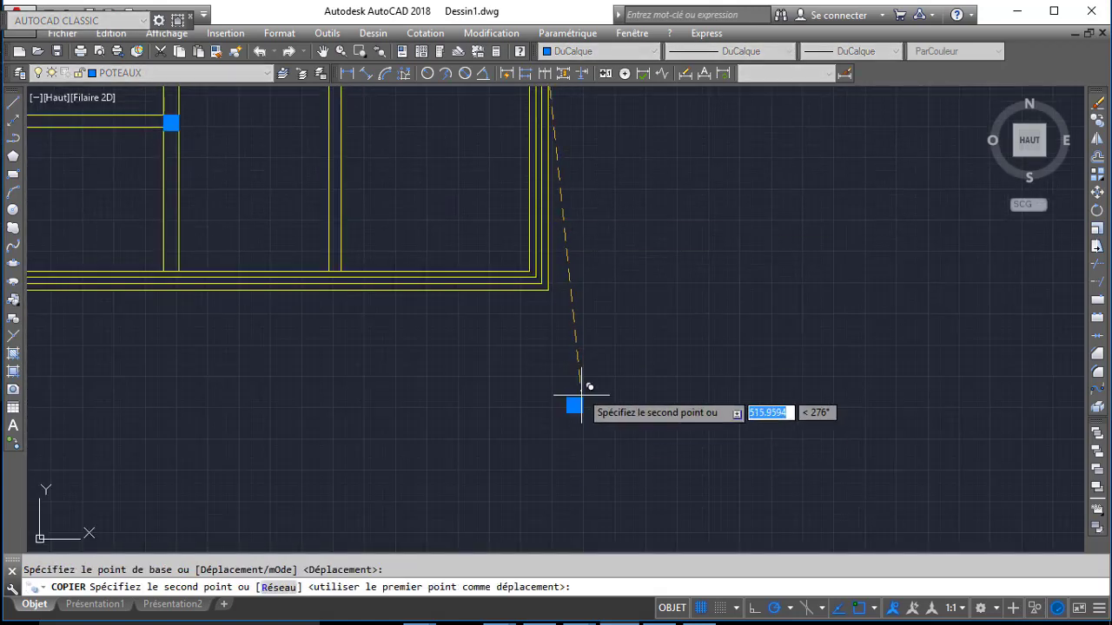
left_click(548, 283)
key("Return")
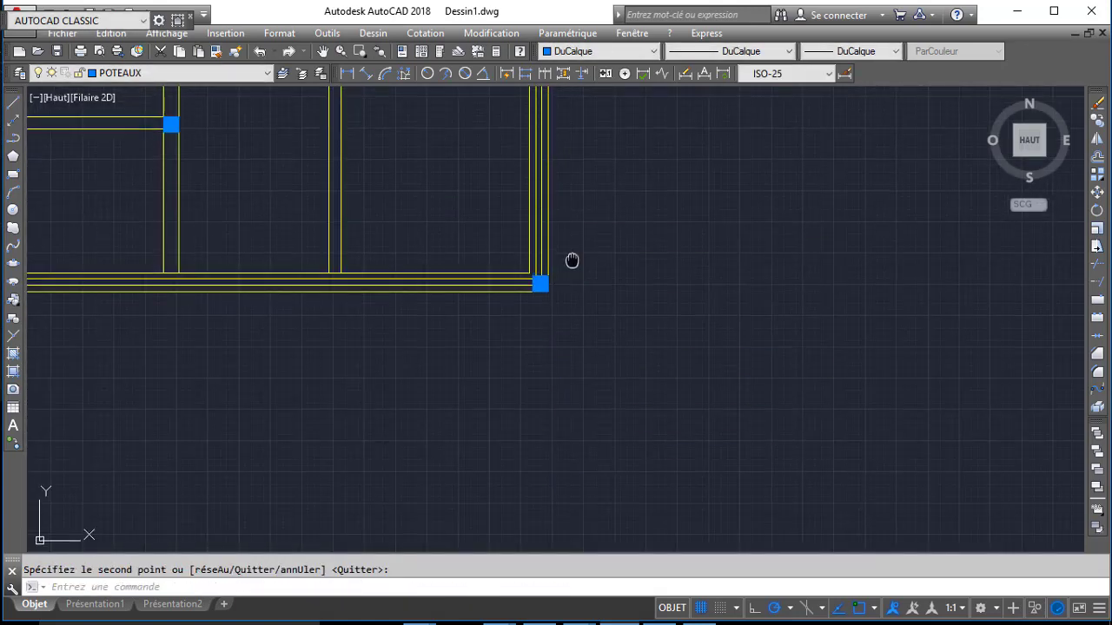
- Copy the two columns below the meeting room from the left one's lower-left corner to the lower-left outer corner of the exterior walls
middle_click_drag(573, 258, 564, 342)
scroll(543, 193, "up", 4)
scroll(519, 190, "up", 2)
scroll(519, 212, "down", 7)
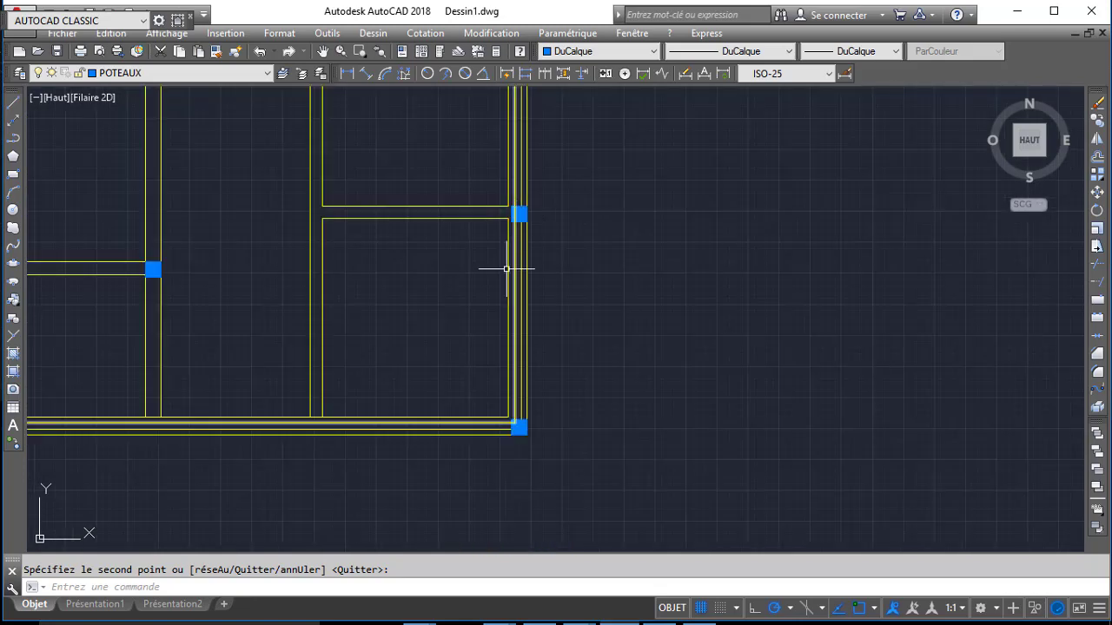
middle_click_drag(490, 332, 653, 320)
scroll(477, 283, "up", 2)
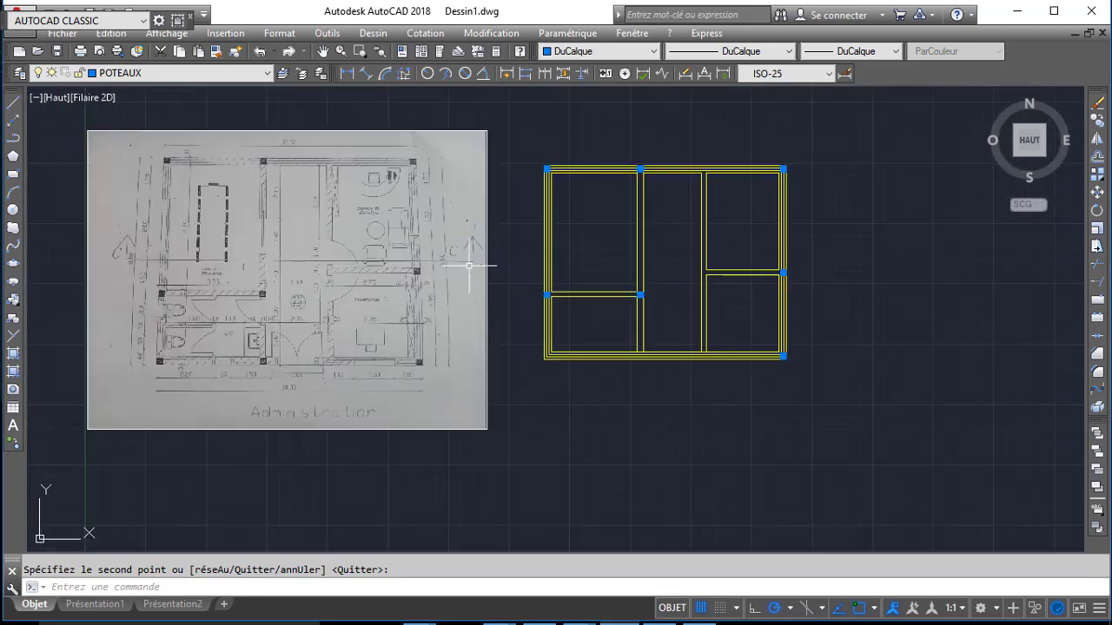
left_click(539, 274)
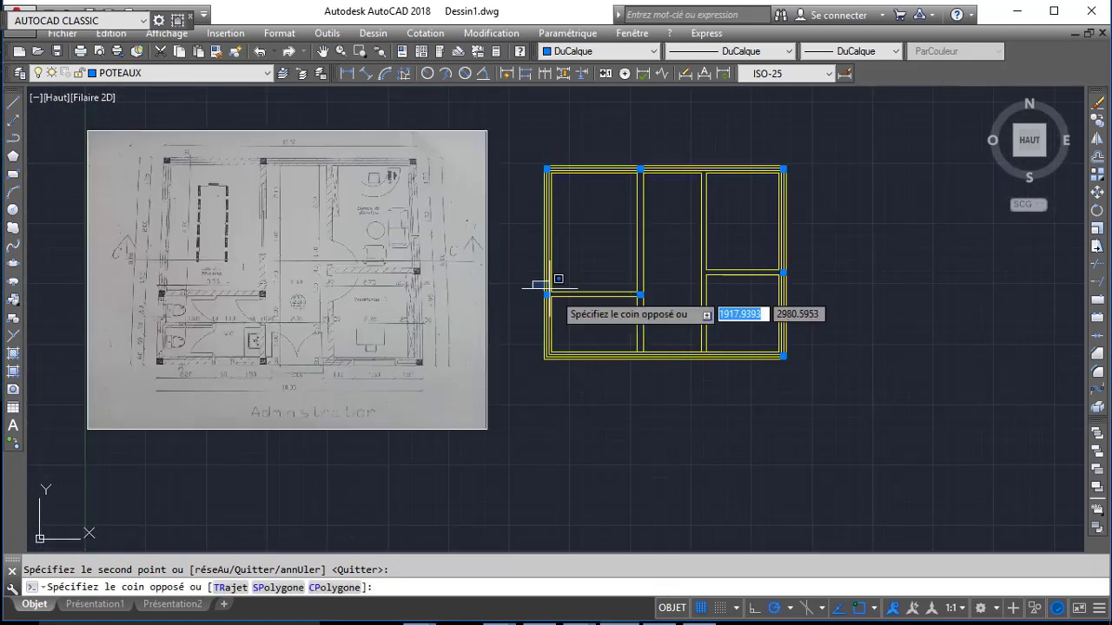
left_click(603, 281)
left_click(665, 318)
type("co")
key("Return")
scroll(517, 304, "up", 3)
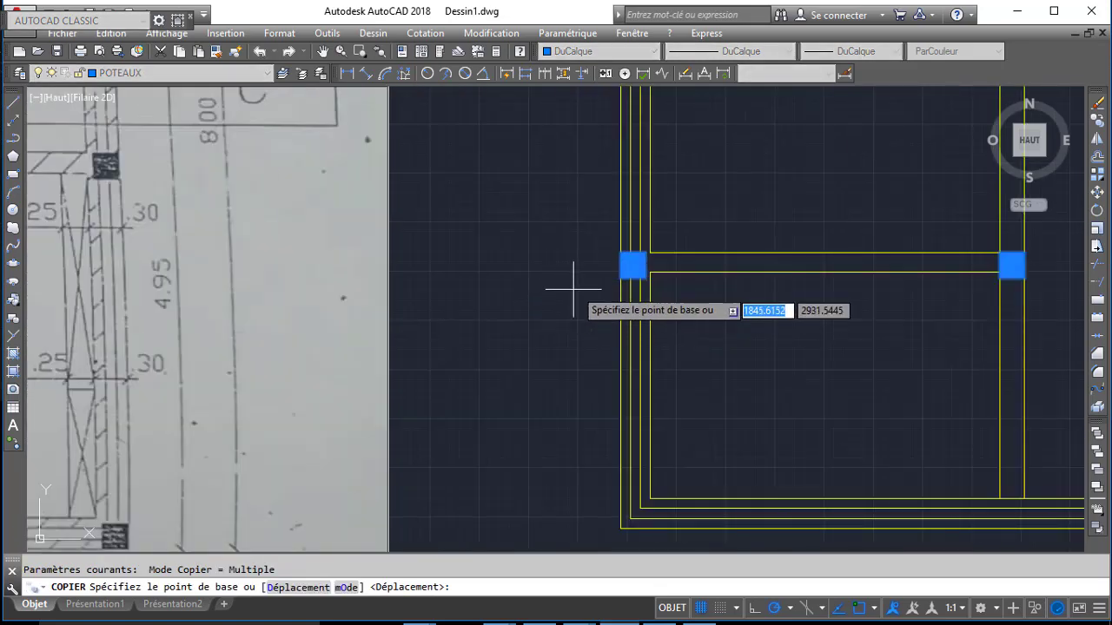
left_click(620, 276)
left_click(621, 527)
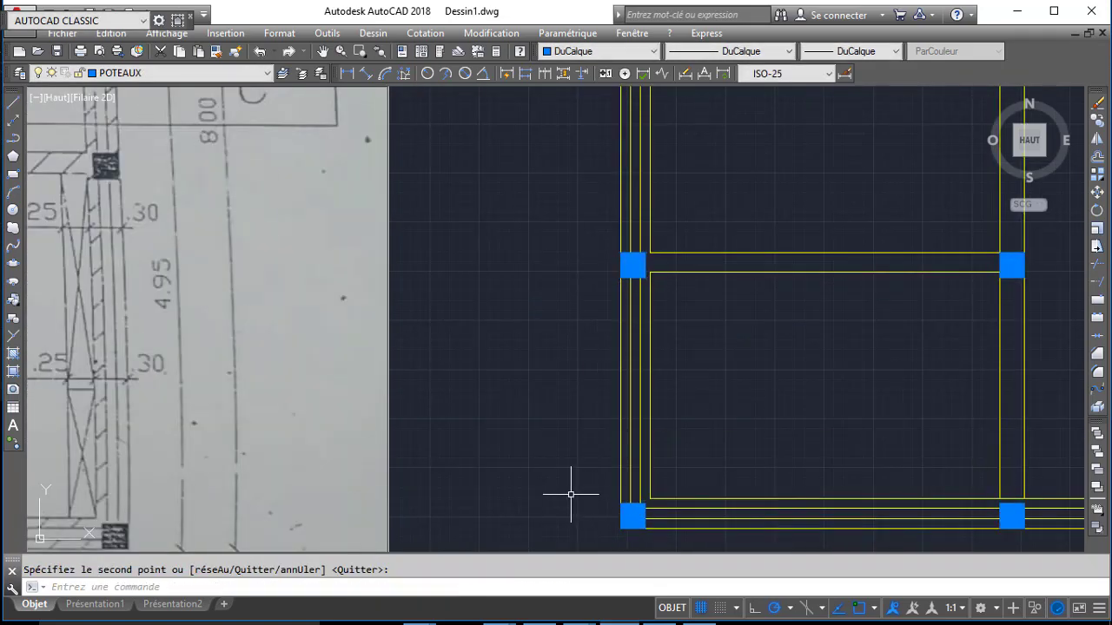
scroll(571, 494, "down", 5)
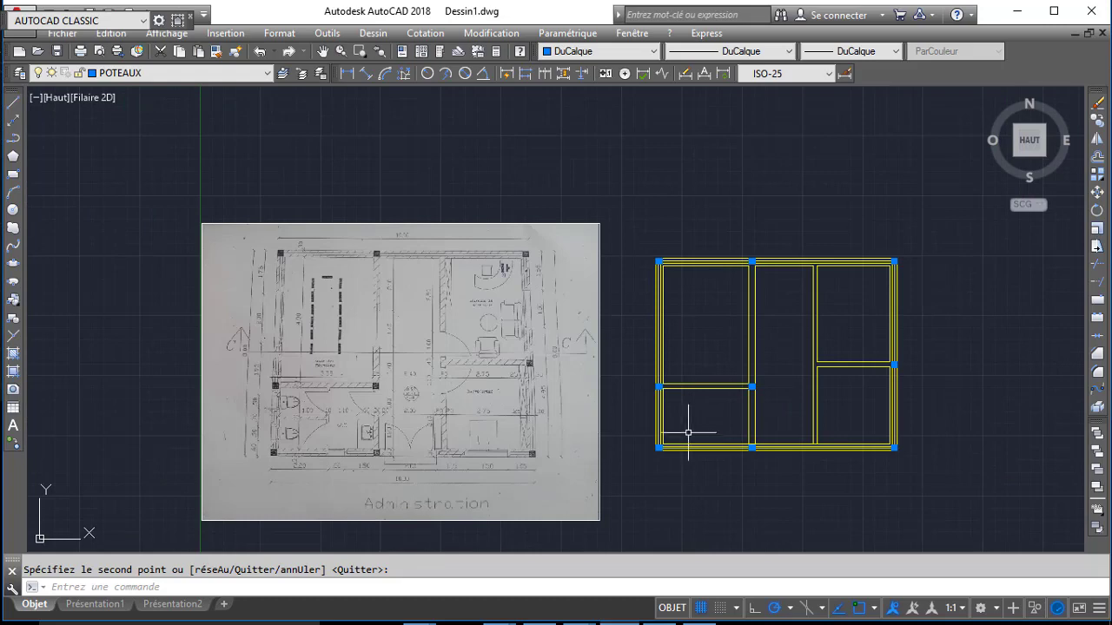
scroll(695, 449, "up", 2)
middle_click_drag(786, 460, 733, 391)
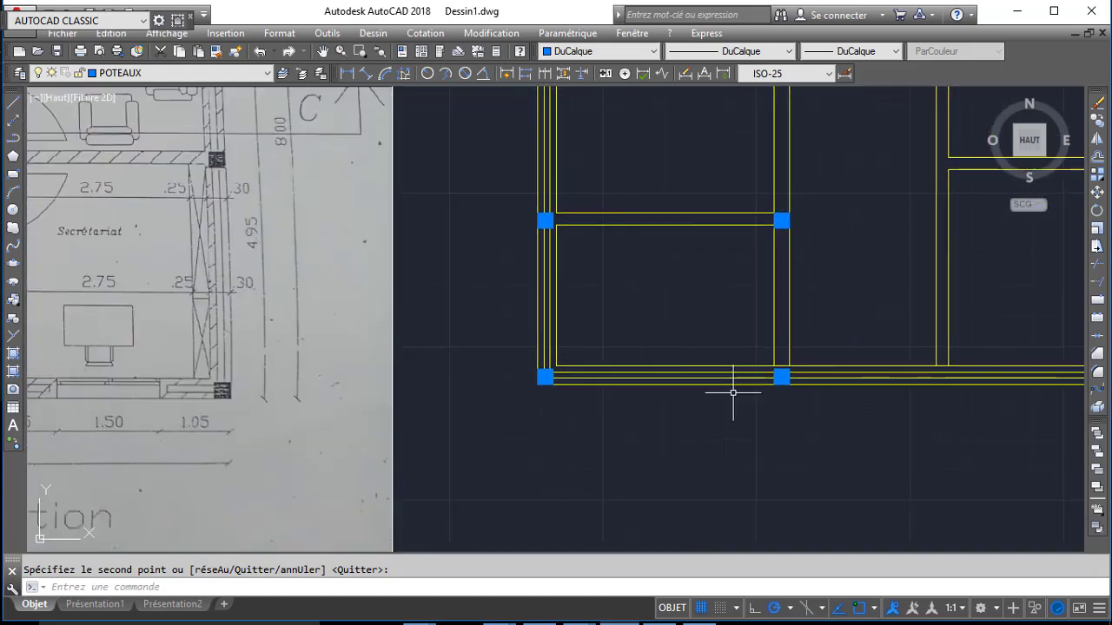
scroll(732, 392, "down", 1)
mouse_move(805, 393)
middle_mouse_down()
mouse_move(872, 374)
mouse_move(848, 389)
middle_mouse_up()
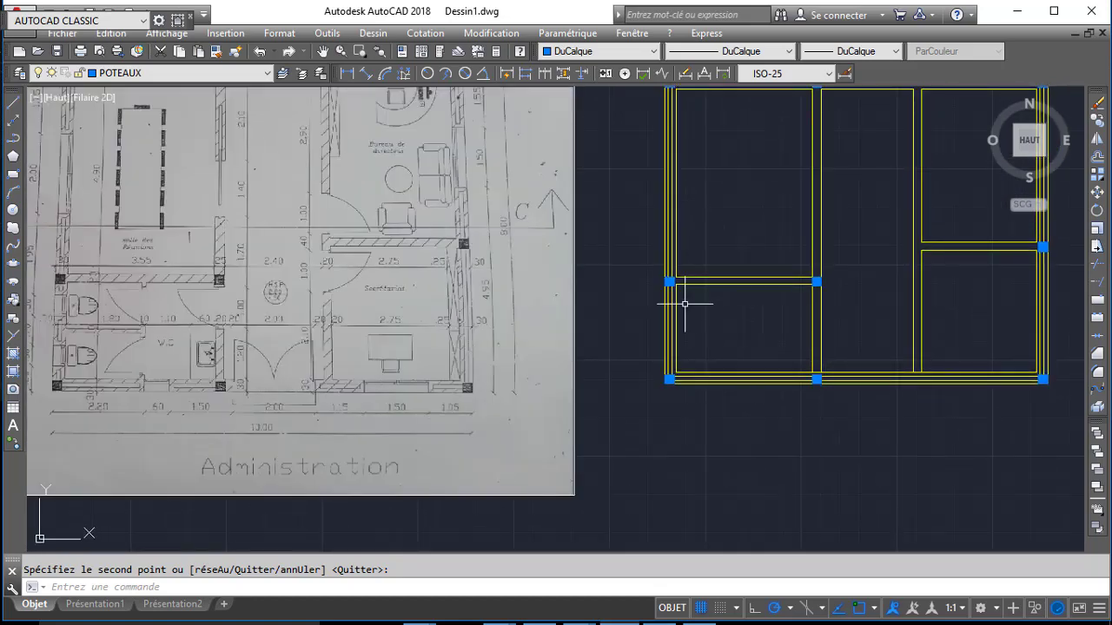
- Offset the inner line of the left exterior wall 180 to the right inside the W.C. area
scroll(677, 303, "up", 4)
scroll(685, 328, "down", 4)
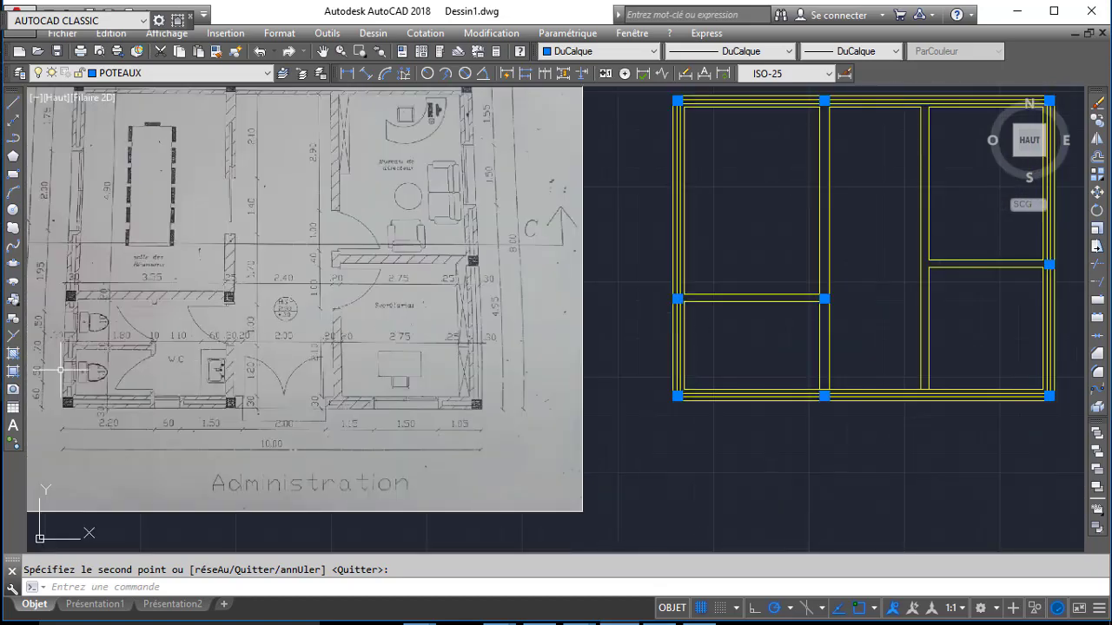
scroll(60, 365, "up", 2)
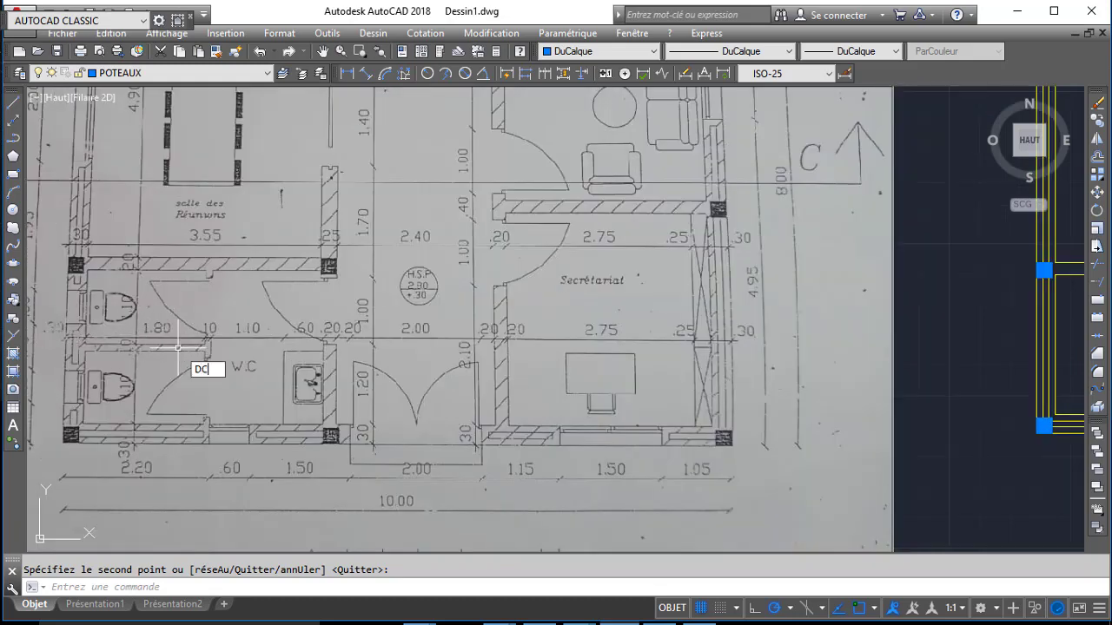
key("Return")
type("180")
key("Return")
middle_click_drag(721, 369, 511, 352)
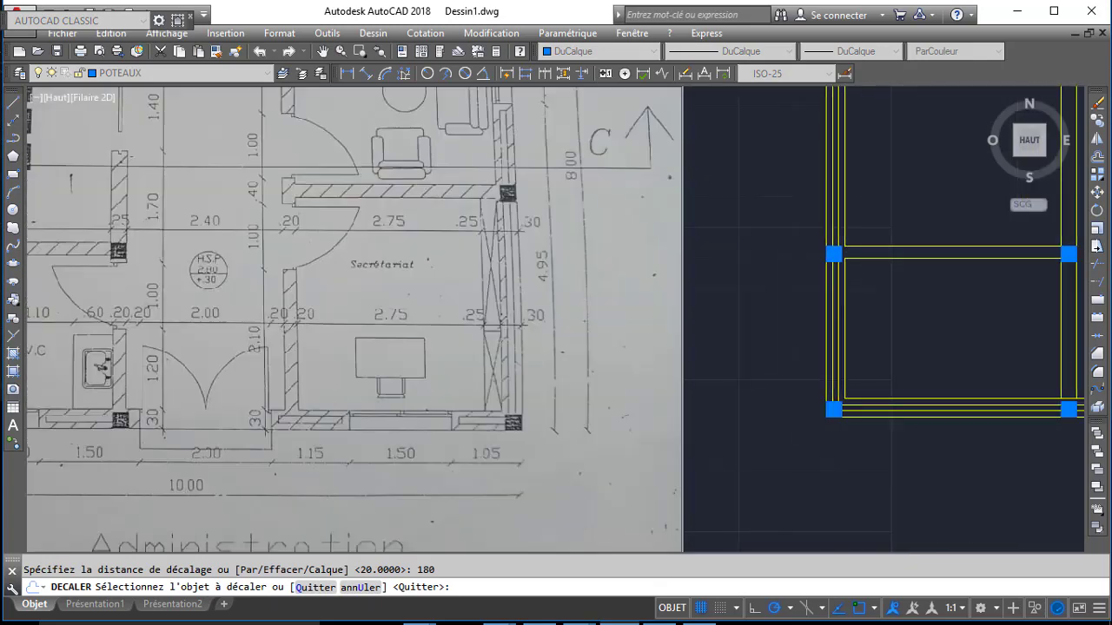
left_click(938, 317)
key("Return")
- Offset the new vertical W.C. line 10 to the right to give the partition its thickness
key("Return")
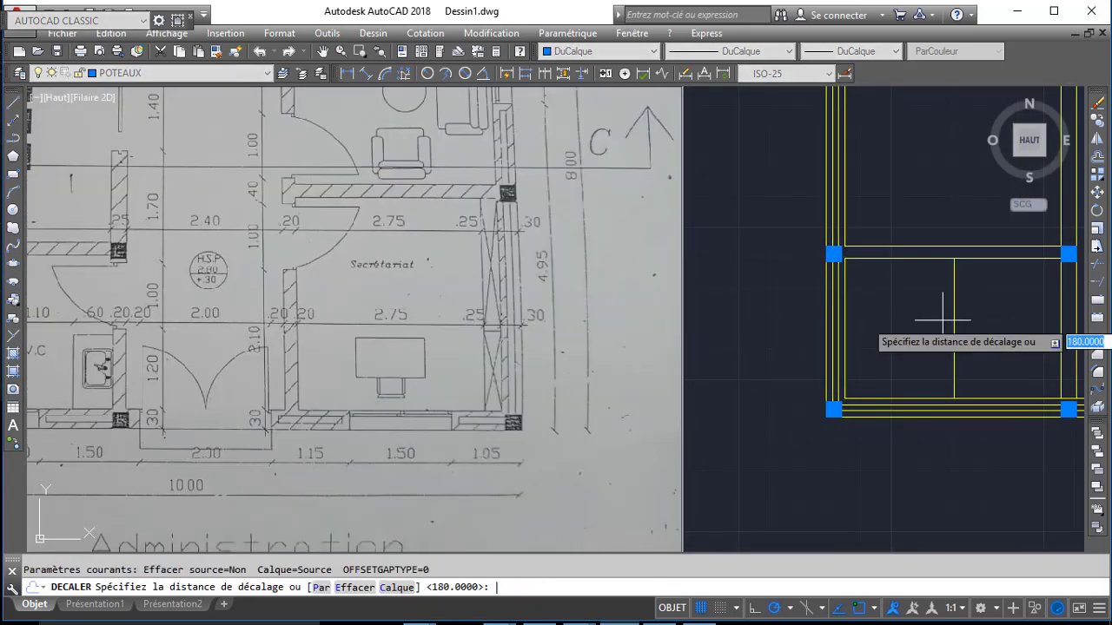
type("10")
key("Return")
left_click(953, 319)
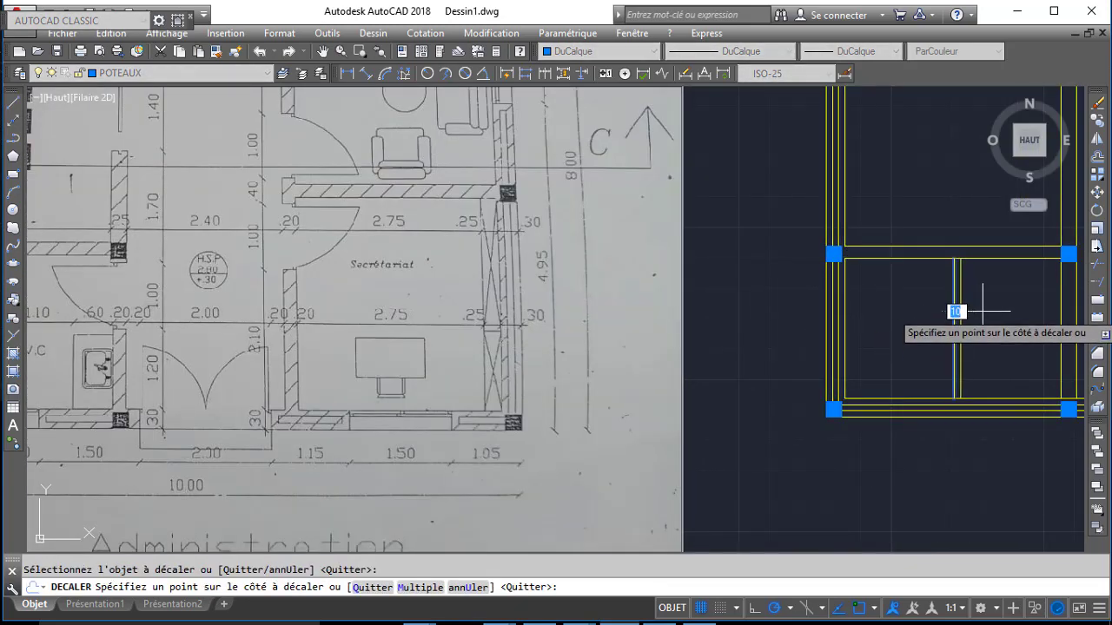
left_click(800, 332)
- Trim the wall lines between the two lines of the vertical W.C. partition to open its junctions
scroll(876, 317, "down", 2)
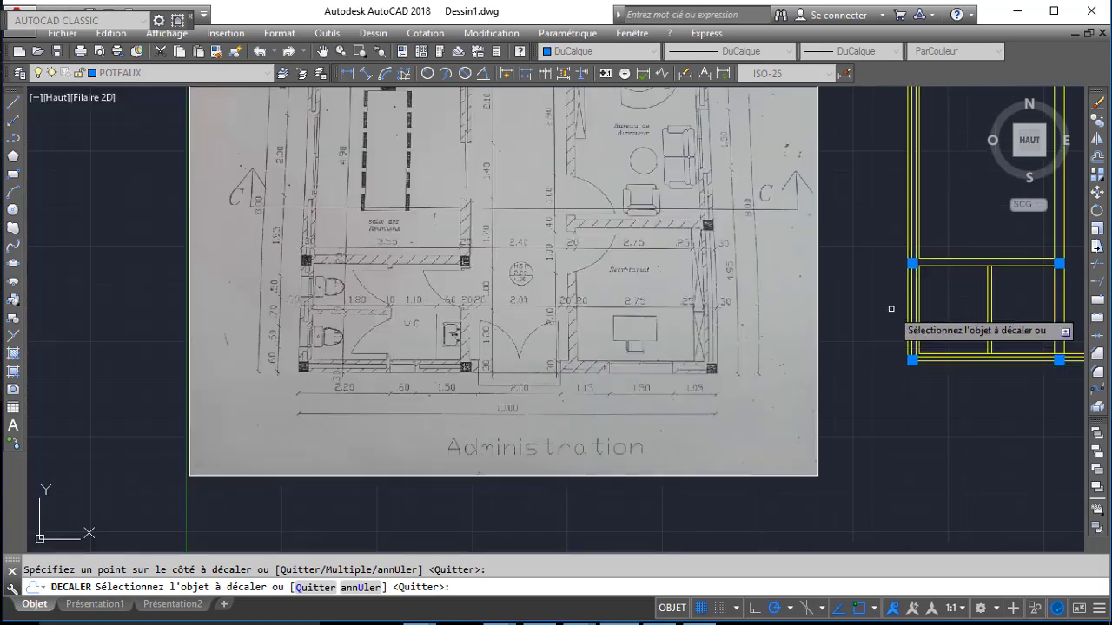
middle_click_drag(892, 309, 827, 310)
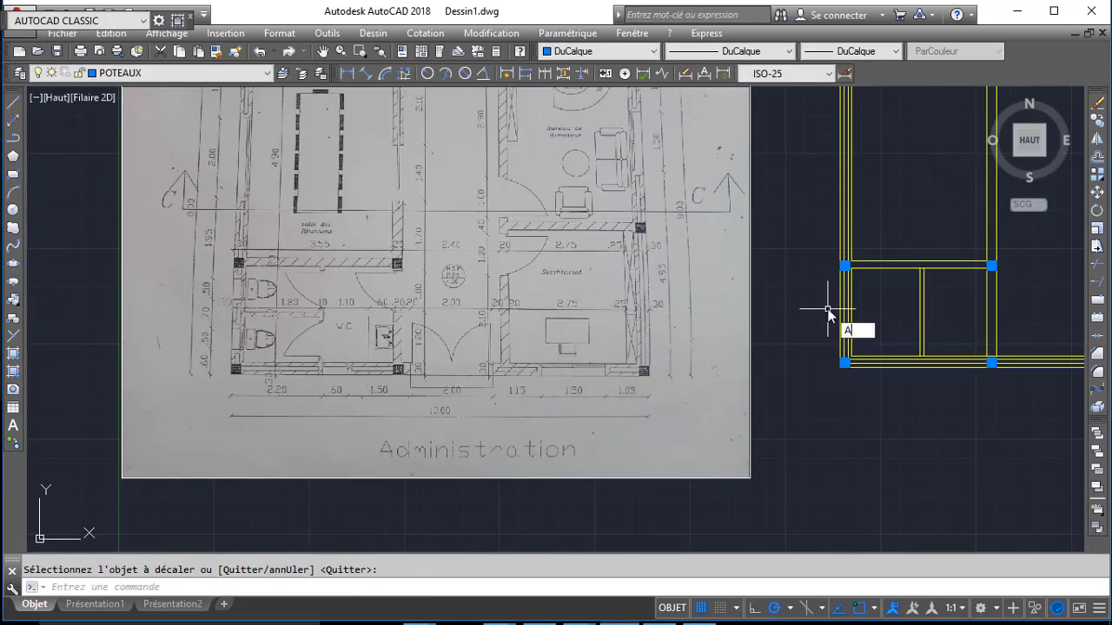
key("Return")
scroll(930, 267, "up", 2)
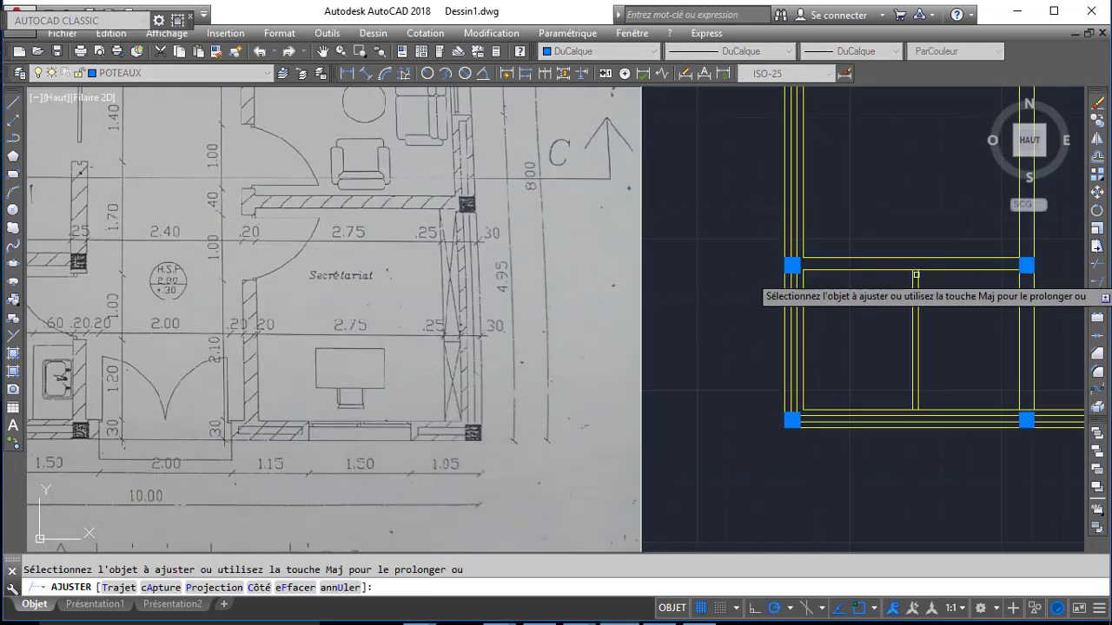
scroll(918, 408, "up", 3)
middle_click_drag(915, 151, 902, 298)
left_click(903, 199)
key("Return")
scroll(708, 244, "down", 4)
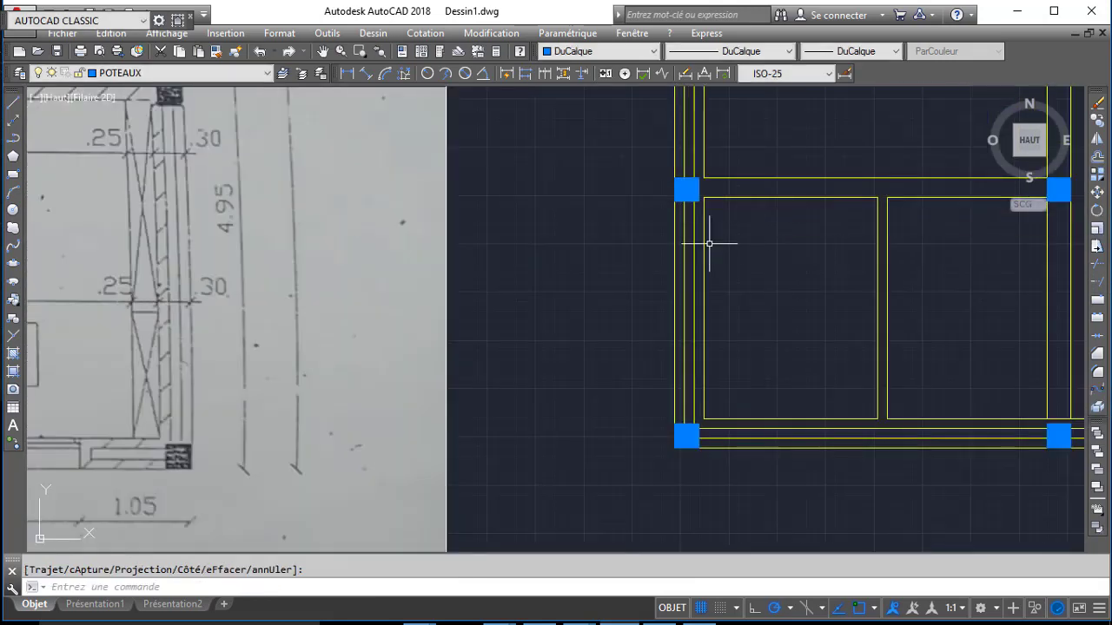
- Offset the lower line of the partition below the meeting room 110 downward in the left W.C. compartment
key("Return")
scroll(680, 246, "down", 3)
scroll(622, 243, "up", 2)
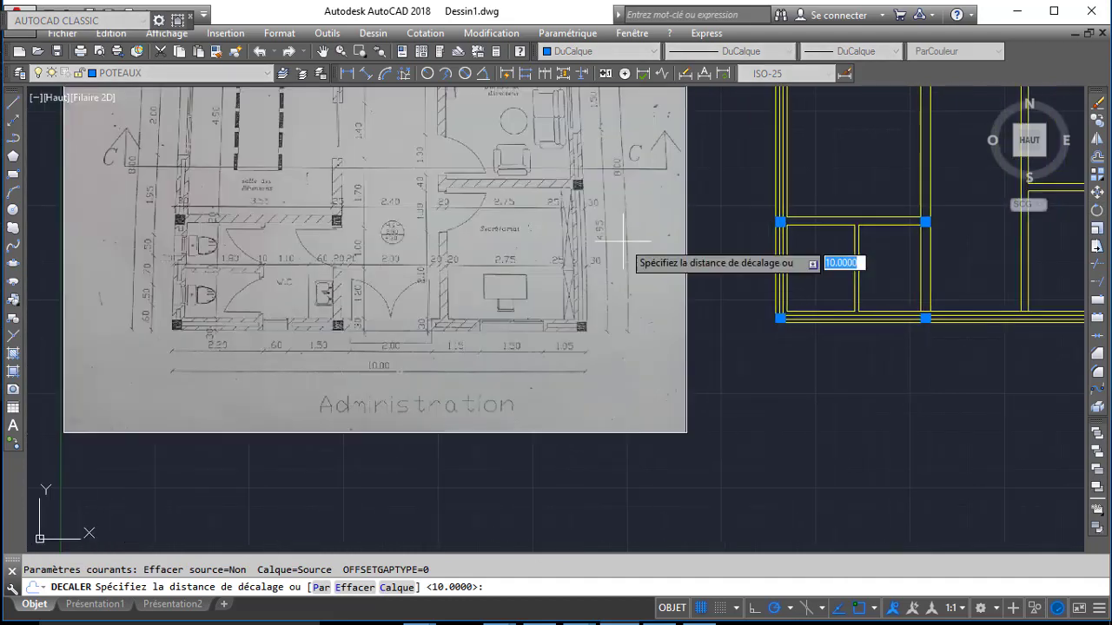
scroll(213, 237, "up", 1)
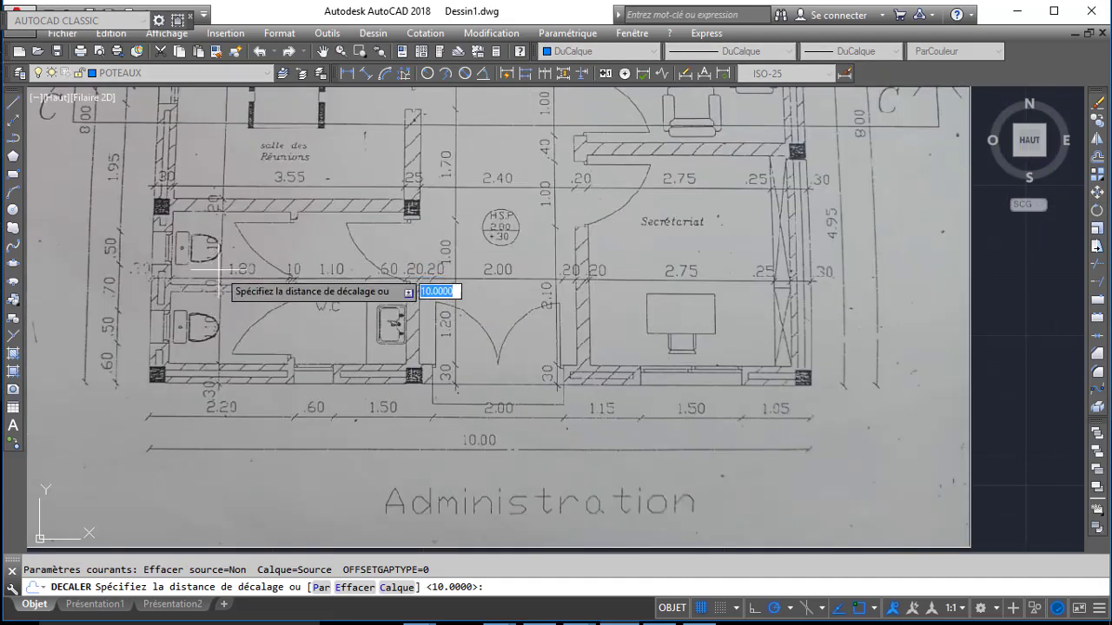
scroll(215, 269, "up", 3)
scroll(232, 387, "down", 2)
scroll(368, 279, "down", 2)
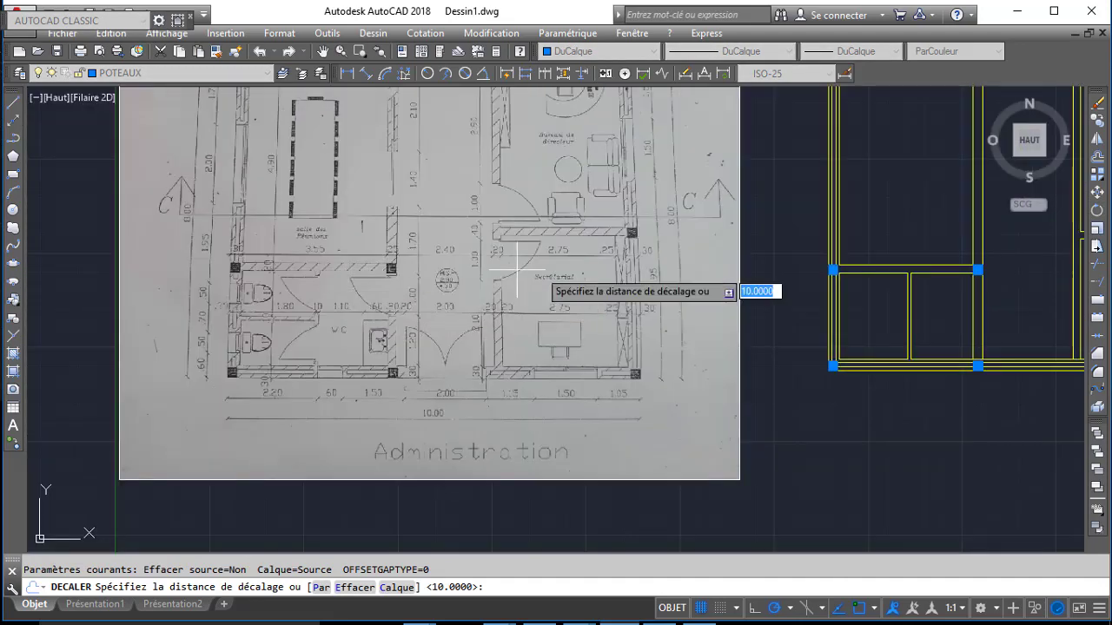
middle_click_drag(821, 275, 652, 289)
type("110")
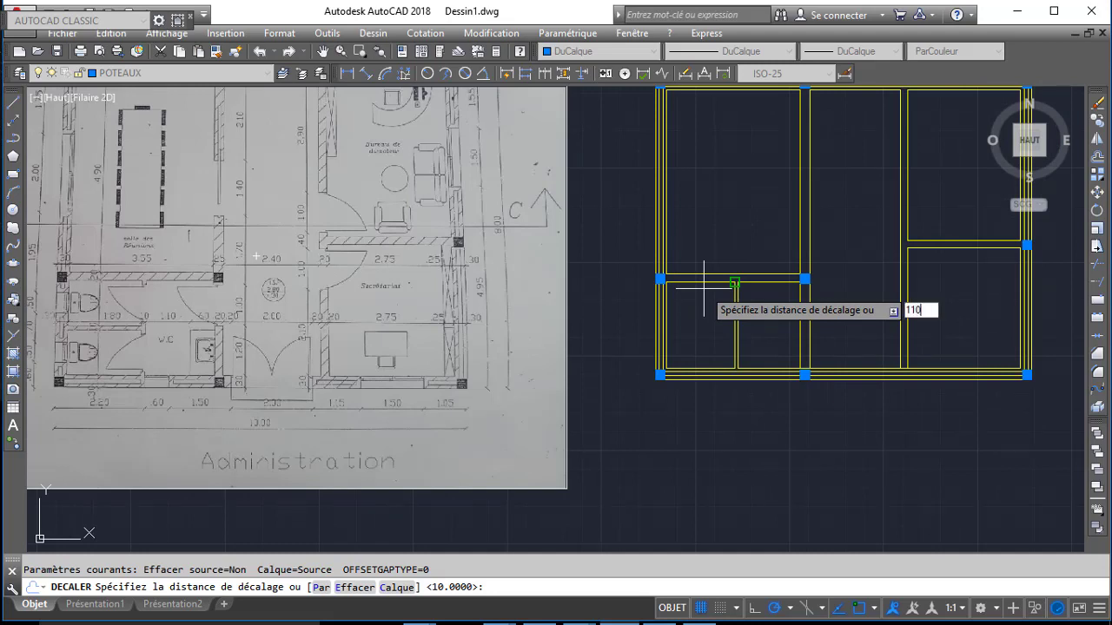
key("Return")
left_click(705, 281)
left_click(704, 317)
key("Return")
- Offset the new horizontal W.C. line 10 downward to form the divider between the two toilets
key("Return")
type("1")
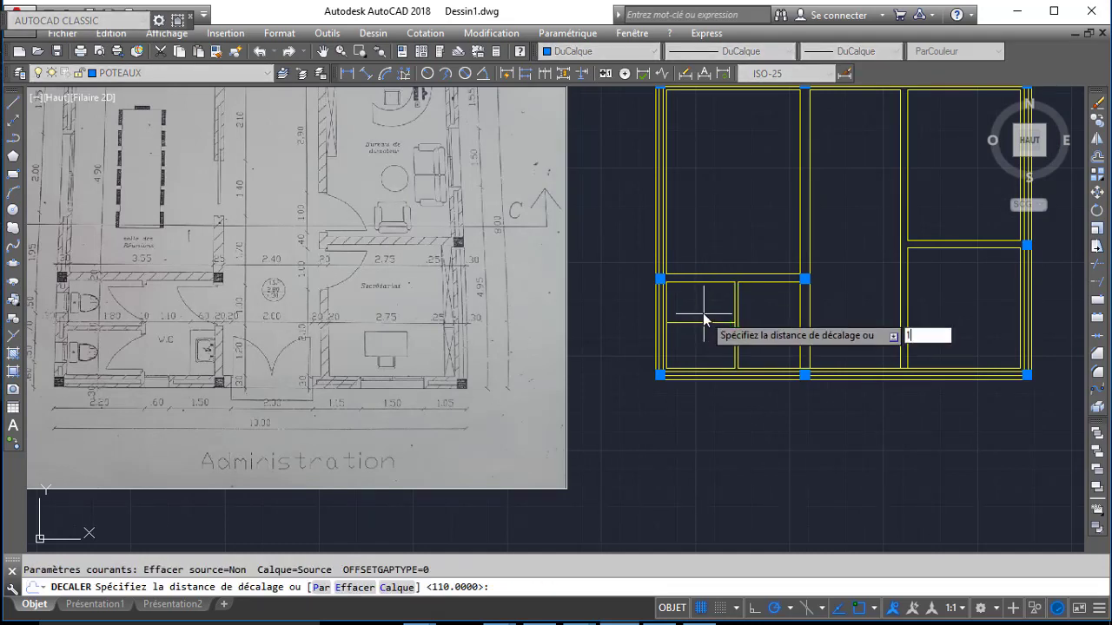
type("0")
key("Return")
left_click(703, 322)
left_click(704, 339)
key("Return")
- Trim the wall lines between the two lines of the horizontal toilet divider to open its junctions
type("A")
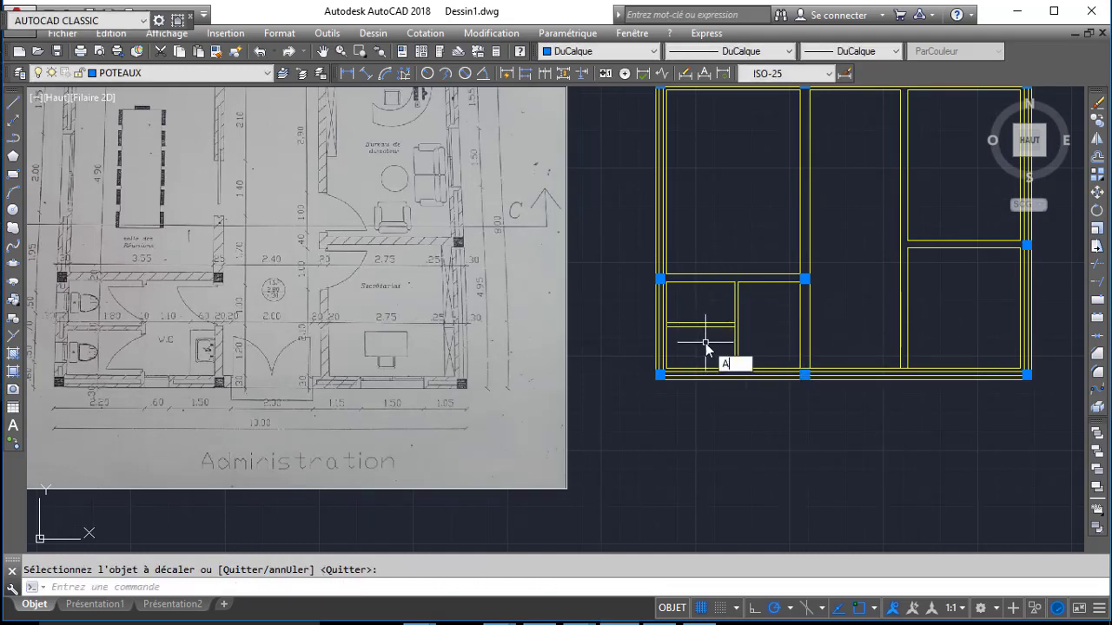
type("J")
key("Return")
scroll(706, 342, "up", 4)
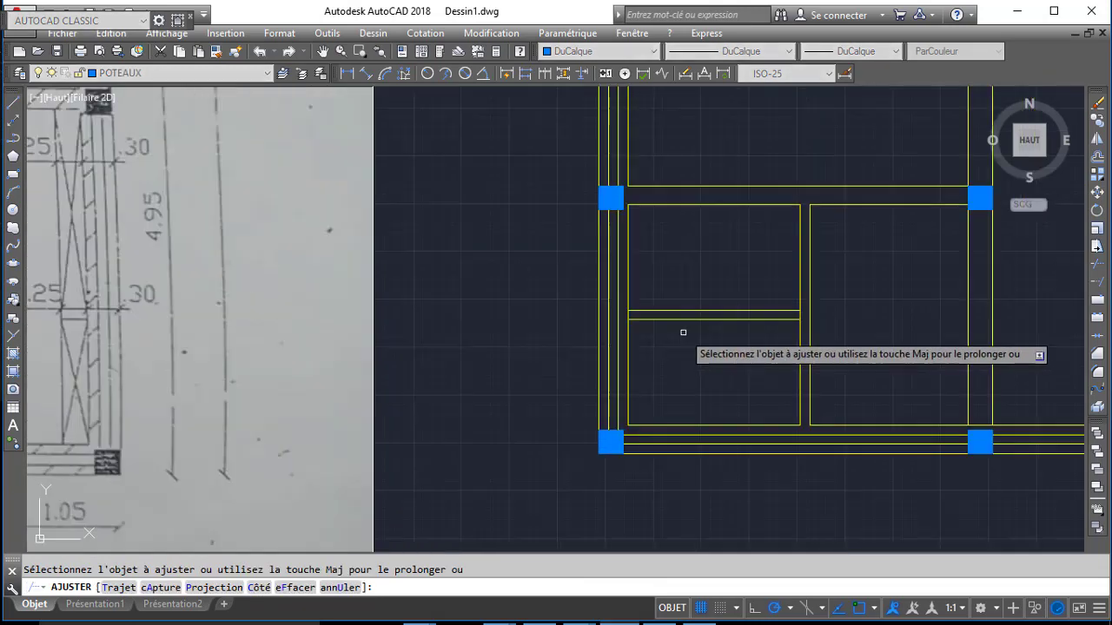
left_click(628, 315)
key("Return")
scroll(664, 313, "down", 4)
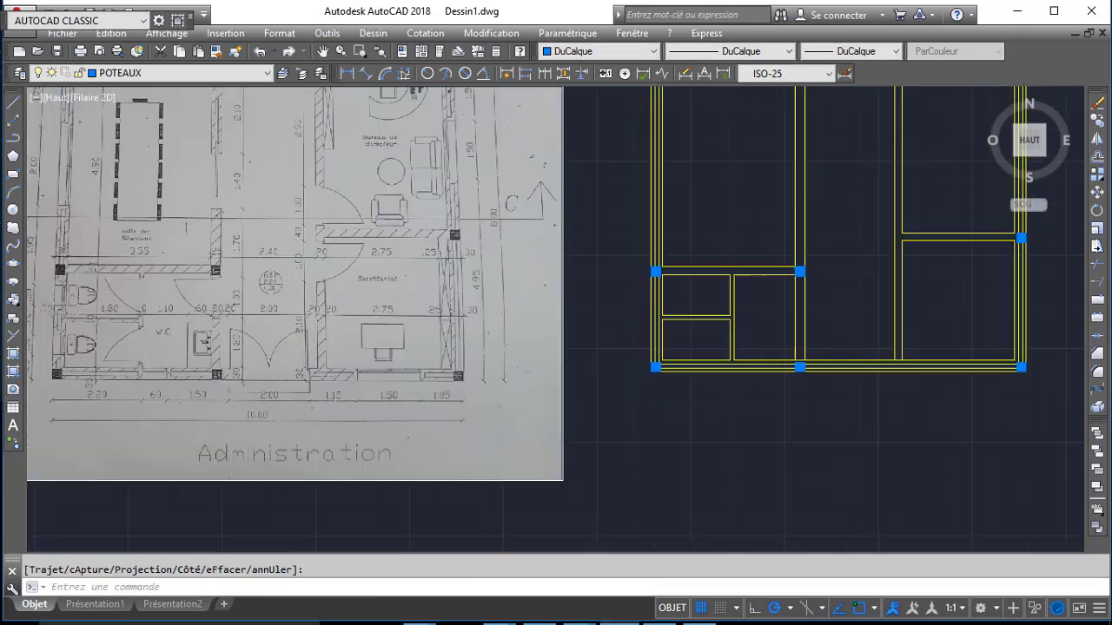
middle_click_drag(305, 335, 373, 325)
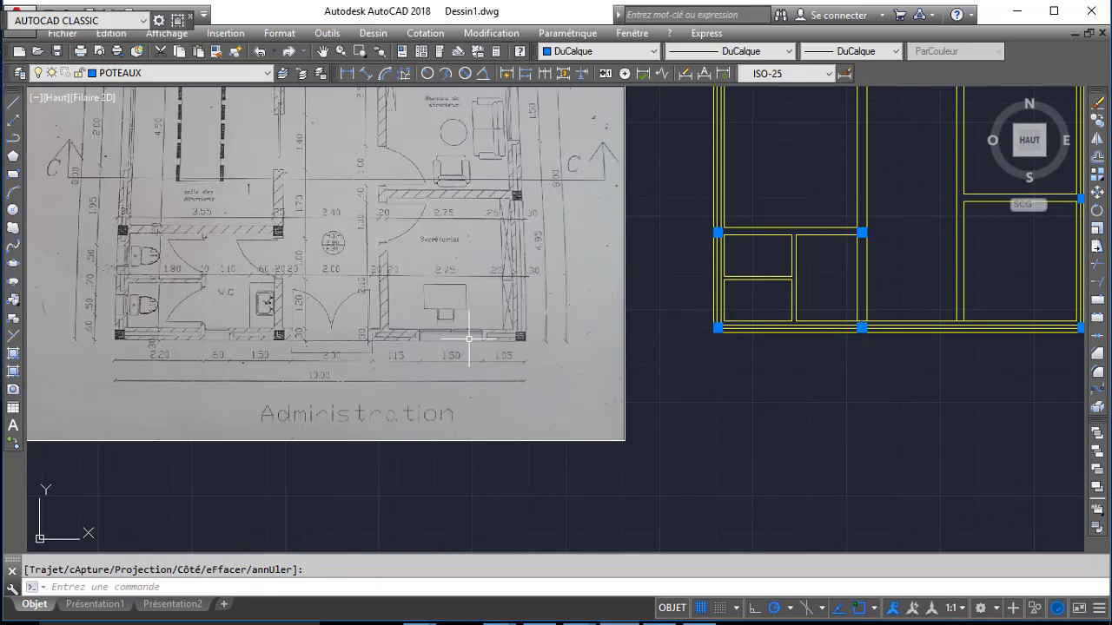
type("l")
key("Return")
middle_click_drag(620, 357, 286, 342)
mouse_move(596, 311)
middle_mouse_down()
mouse_move(565, 321)
mouse_move(844, 287)
middle_mouse_up()
key("Escape")
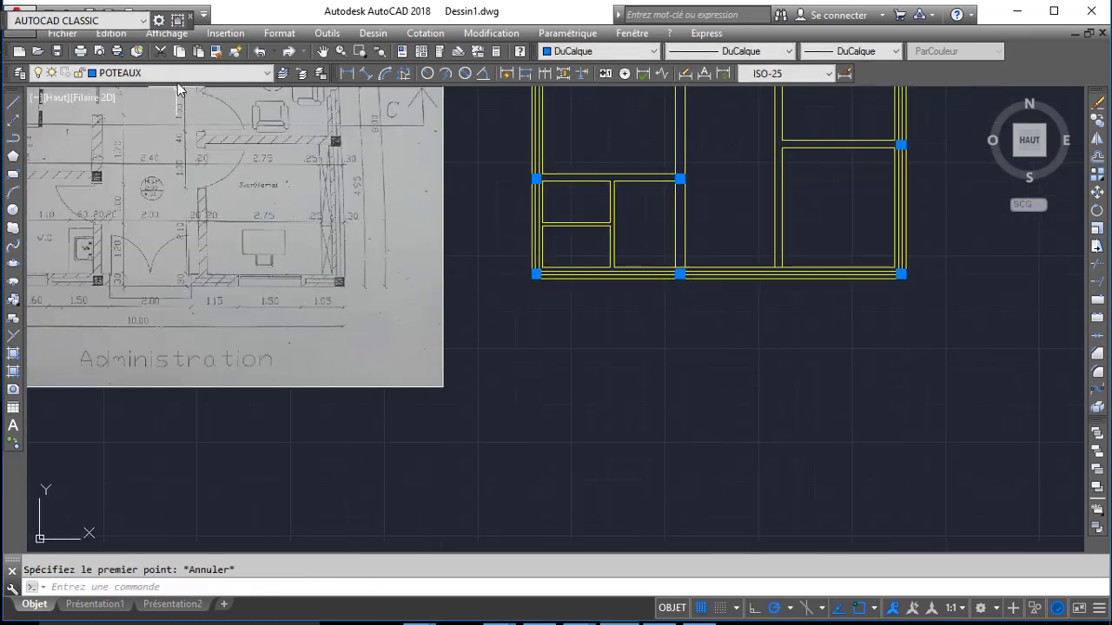
- Make MUR the current layer
left_click(178, 75)
left_click(173, 112)
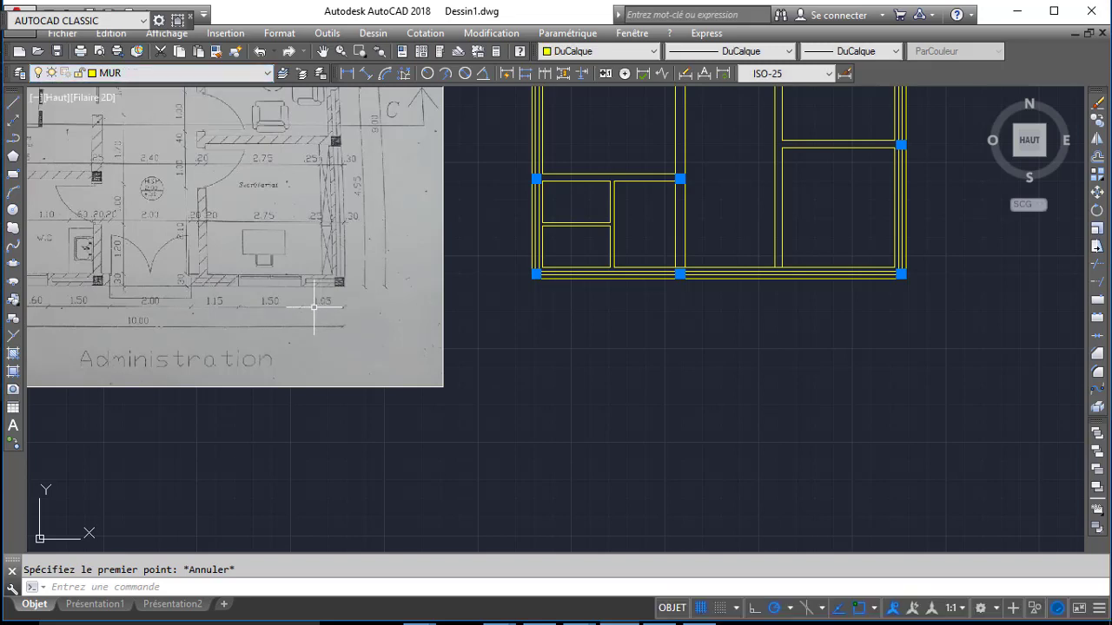
type("l")
key("Return")
scroll(894, 272, "up", 2)
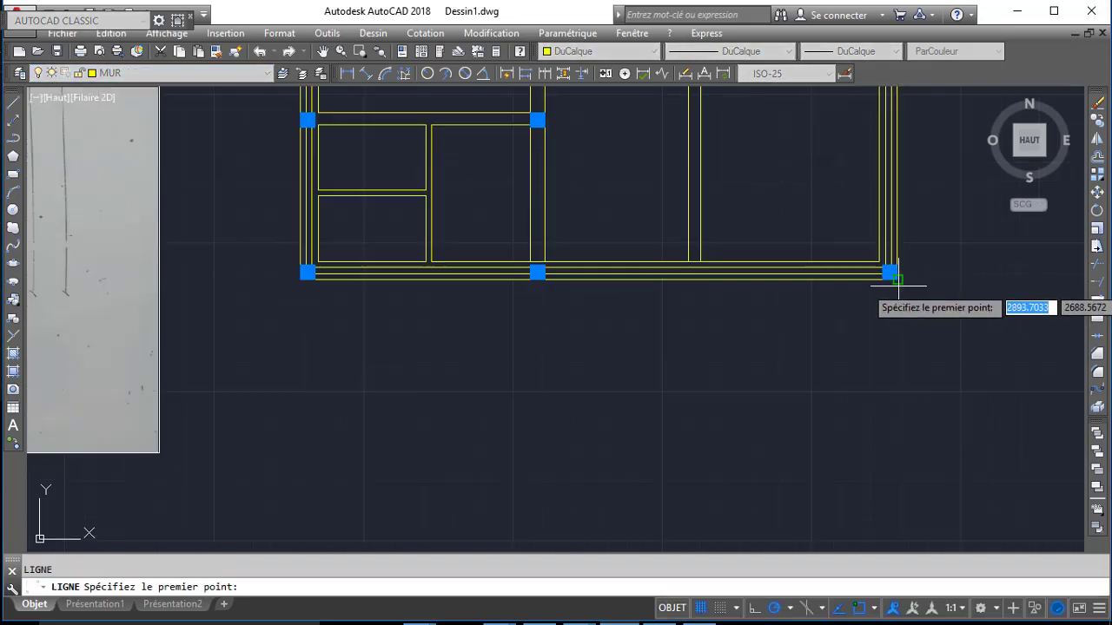
left_click(890, 273)
type("1")
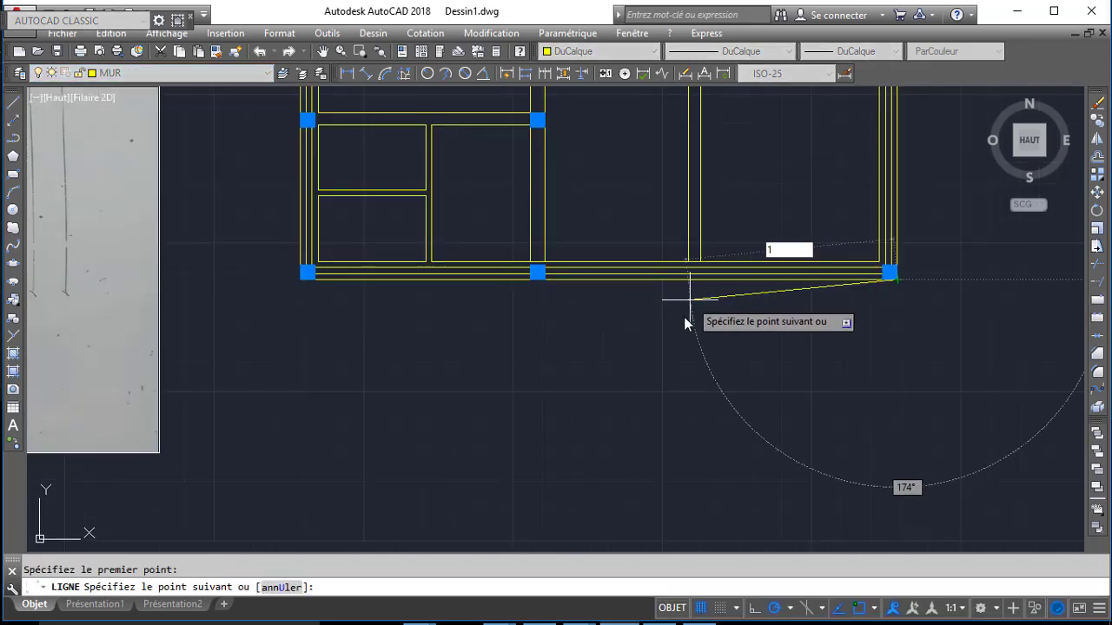
key("Escape")
- Turn on Ortho and draw a line from the lower-right outer wall corner, 105 to the left and 30 up across the wall
key("F8")
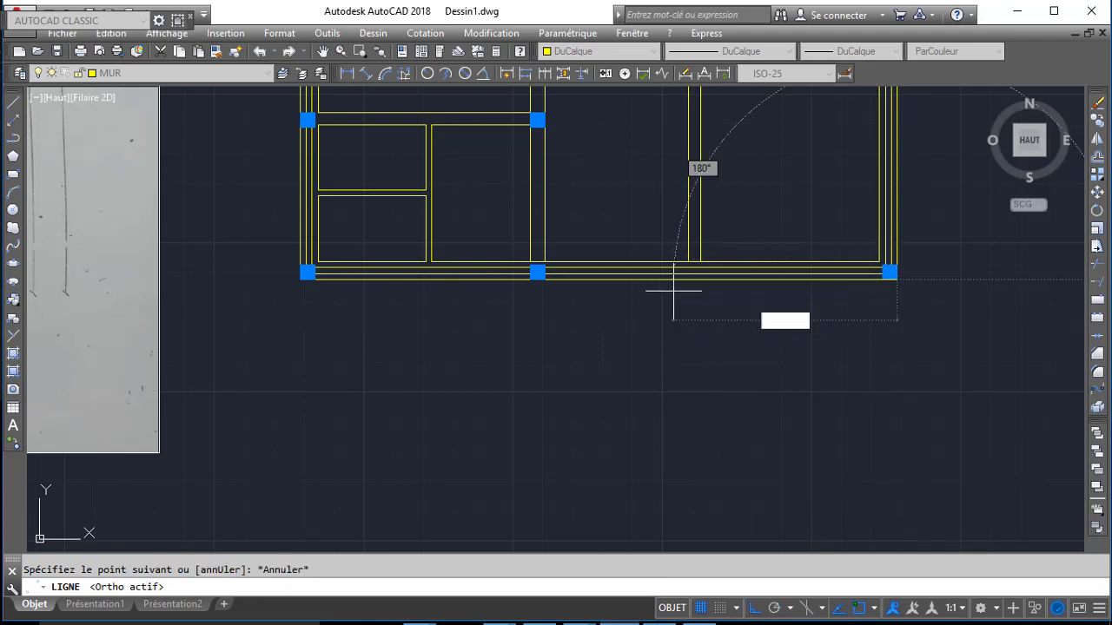
key("Return")
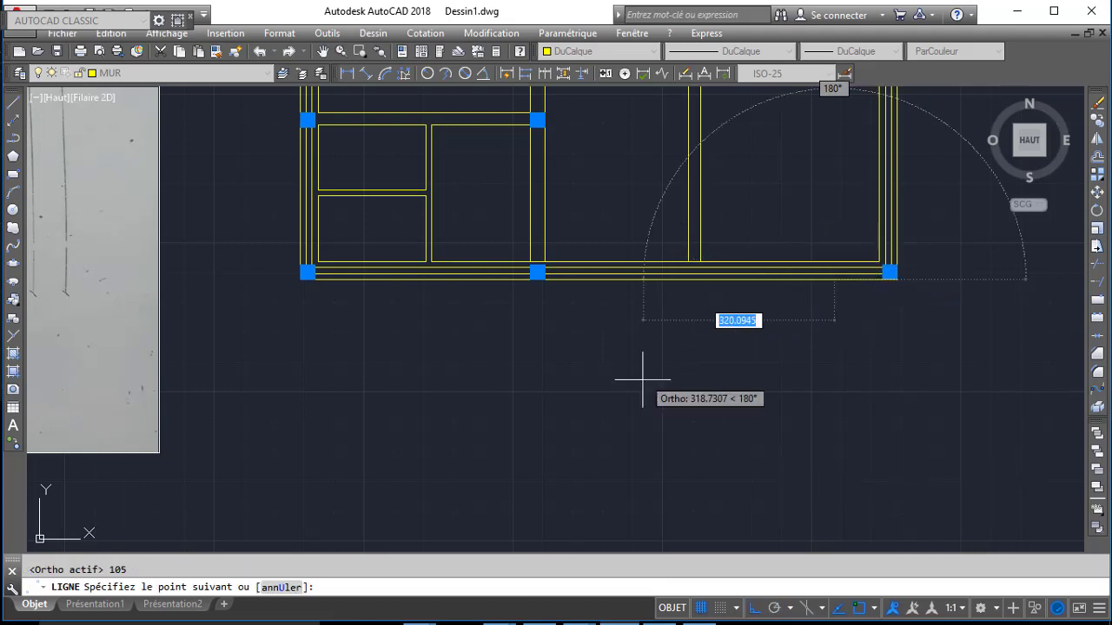
key("Escape")
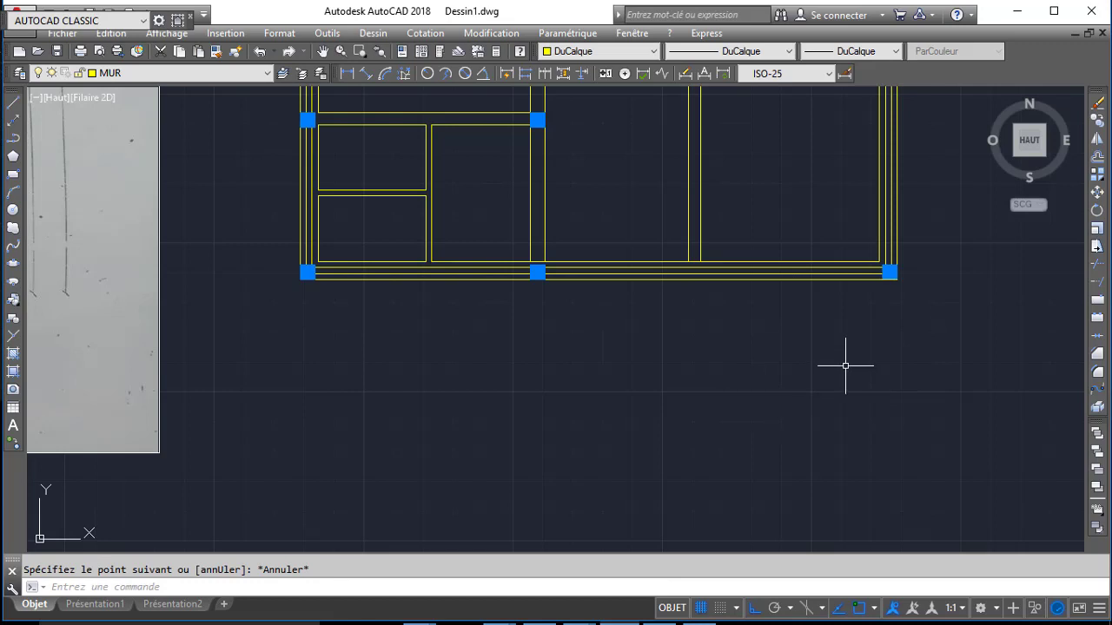
key("Return")
left_click(889, 272)
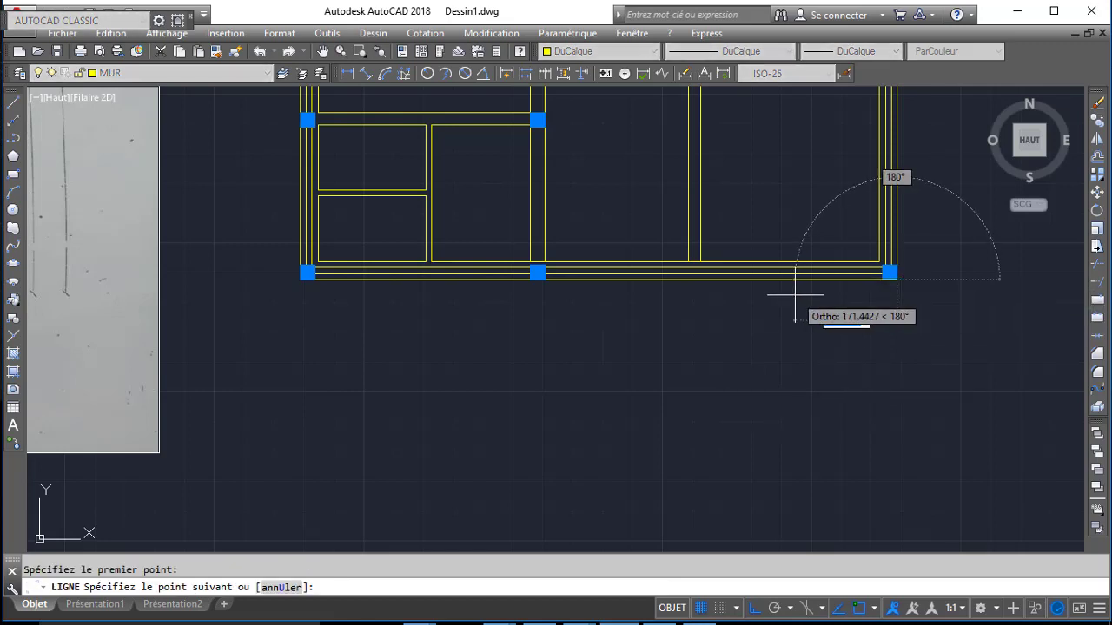
type("105")
key("Return")
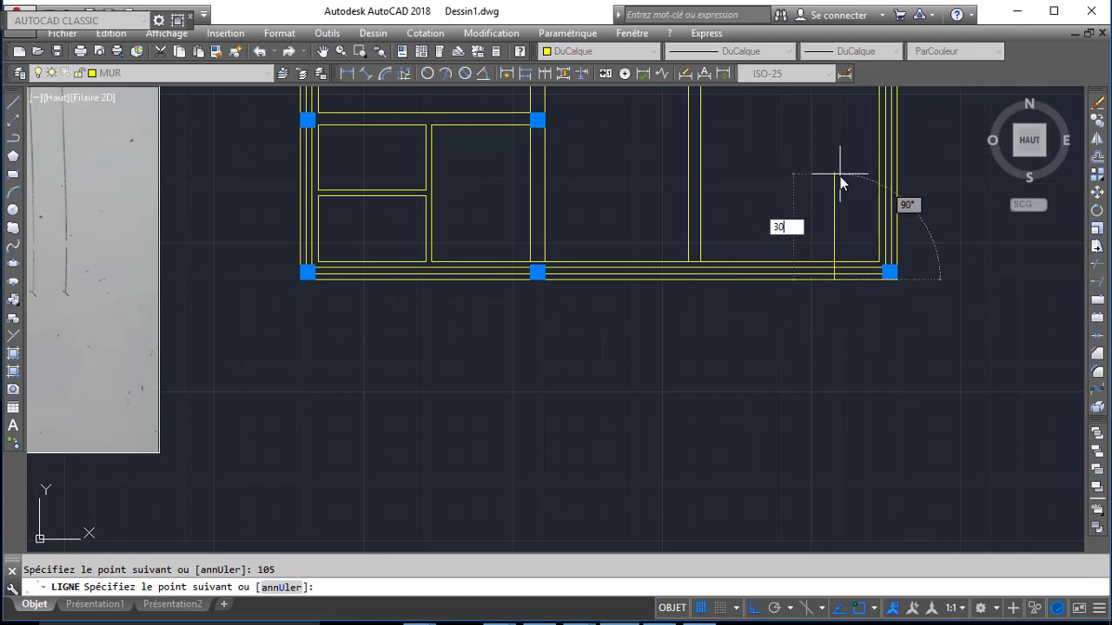
type("30")
key("Return")
- Offset the vertical line crossing the bottom exterior wall 10 to the right
scroll(793, 300, "up", 2)
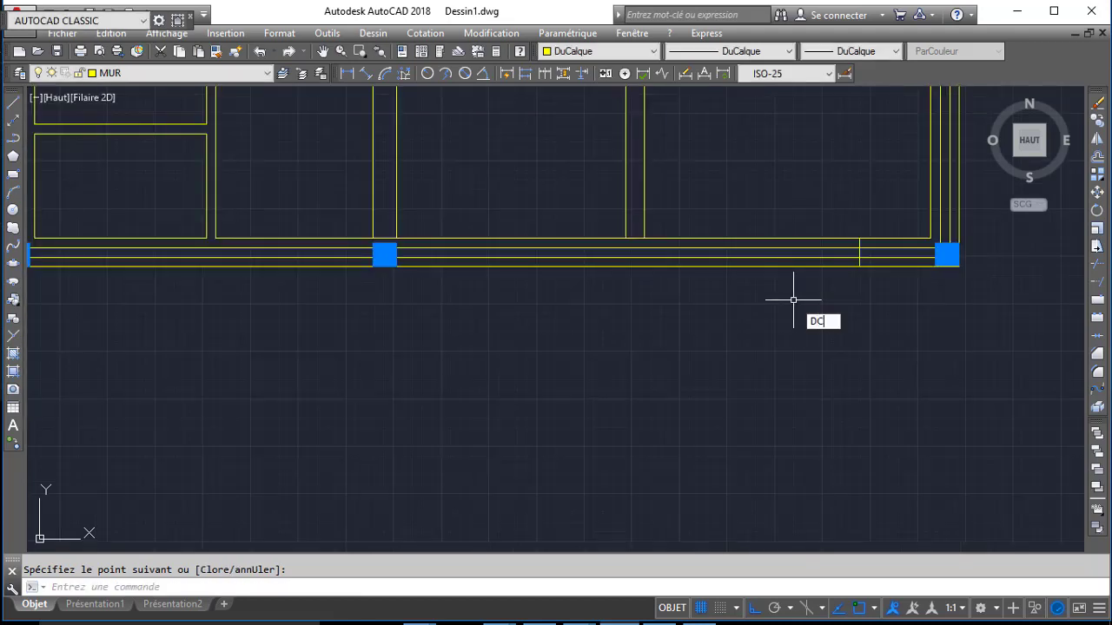
key("Return")
key("Return")
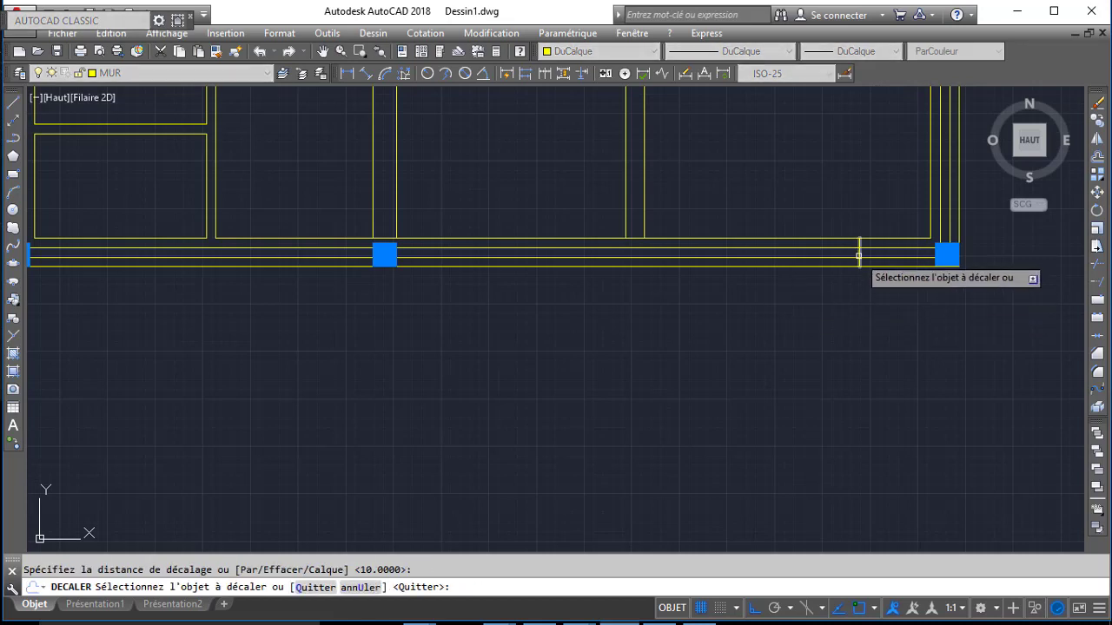
left_click(869, 257)
scroll(885, 254, "up", 2)
key("Return")
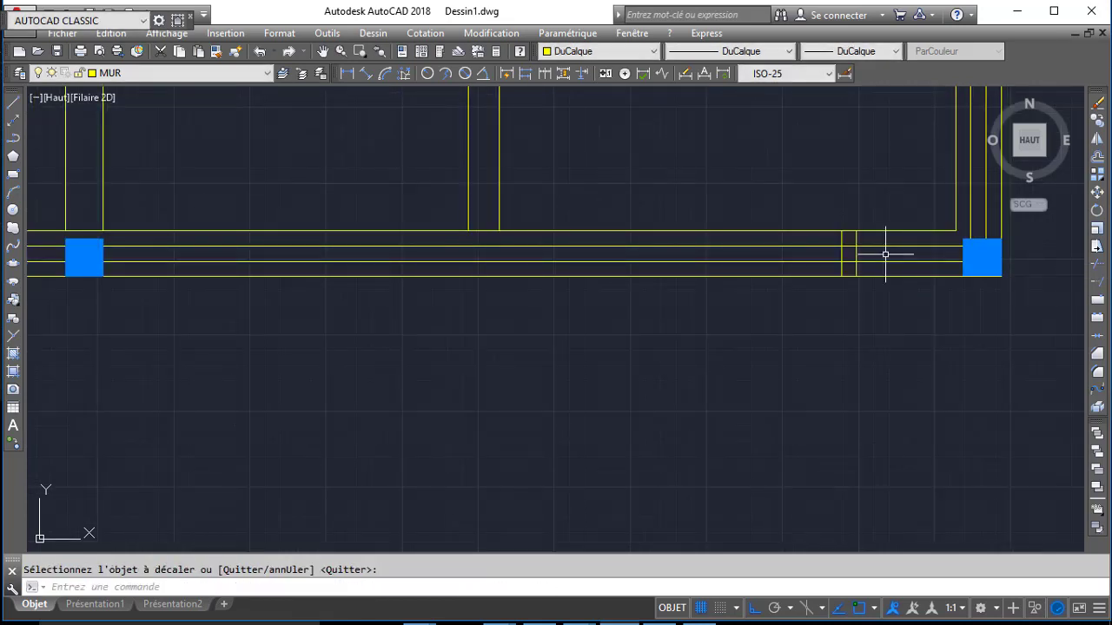
- Trim the cavity lines between the two jamb lines and the right jamb line's ends beyond the cavity to close the wall end
type("AI")
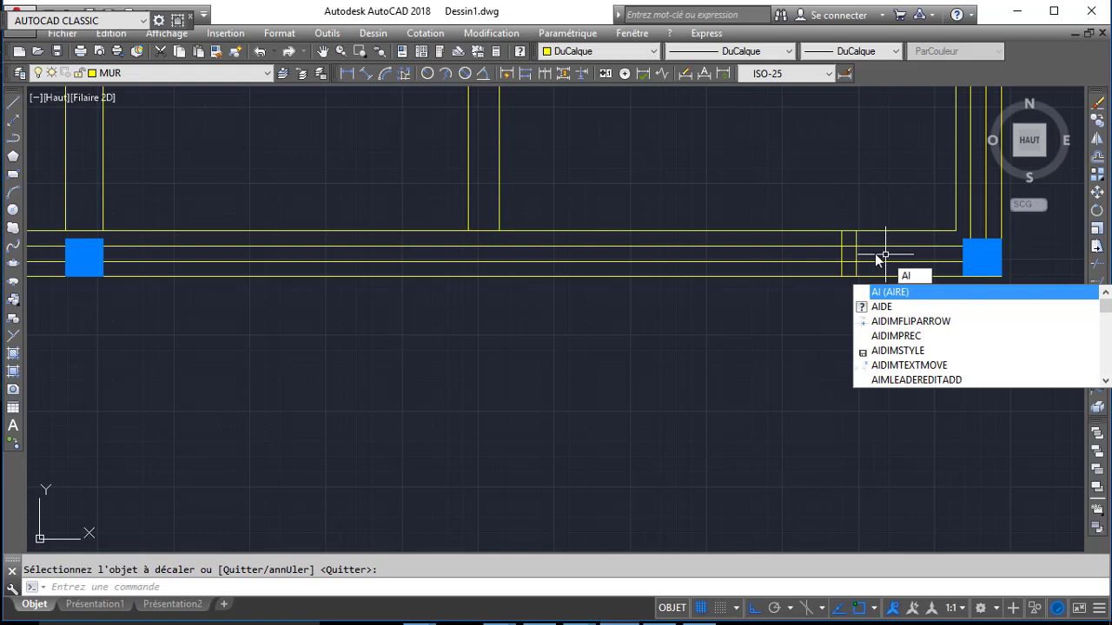
key("BackSpace")
type("J")
key("Return")
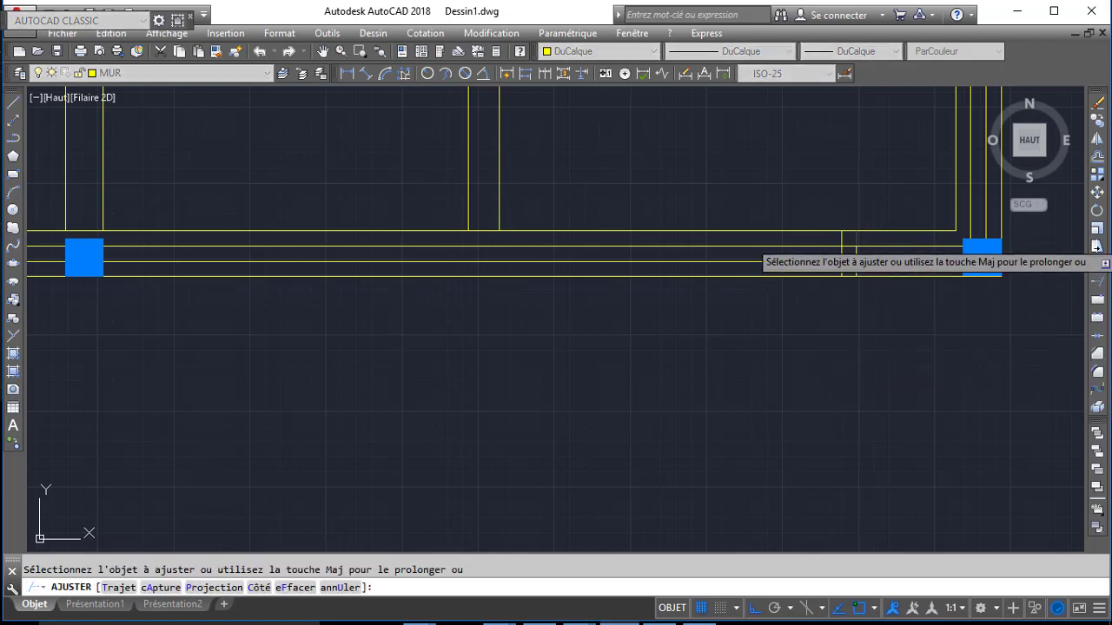
left_click(854, 240)
left_click(849, 246)
left_click(850, 261)
left_click(854, 268)
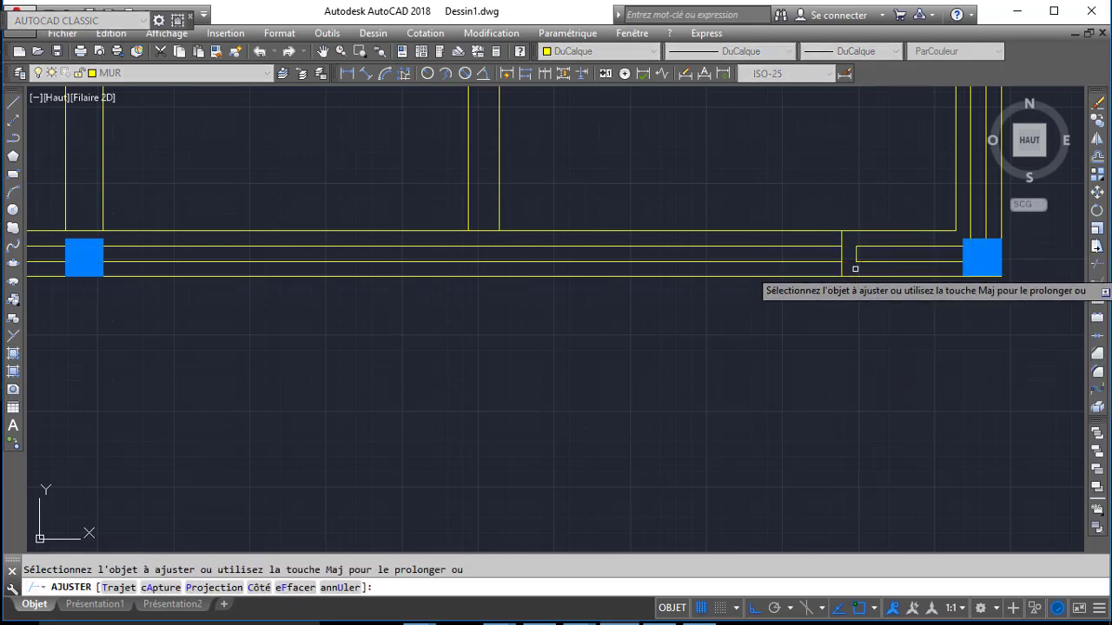
key("Return")
middle_click_drag(770, 278, 824, 278)
scroll(824, 278, "down", 2)
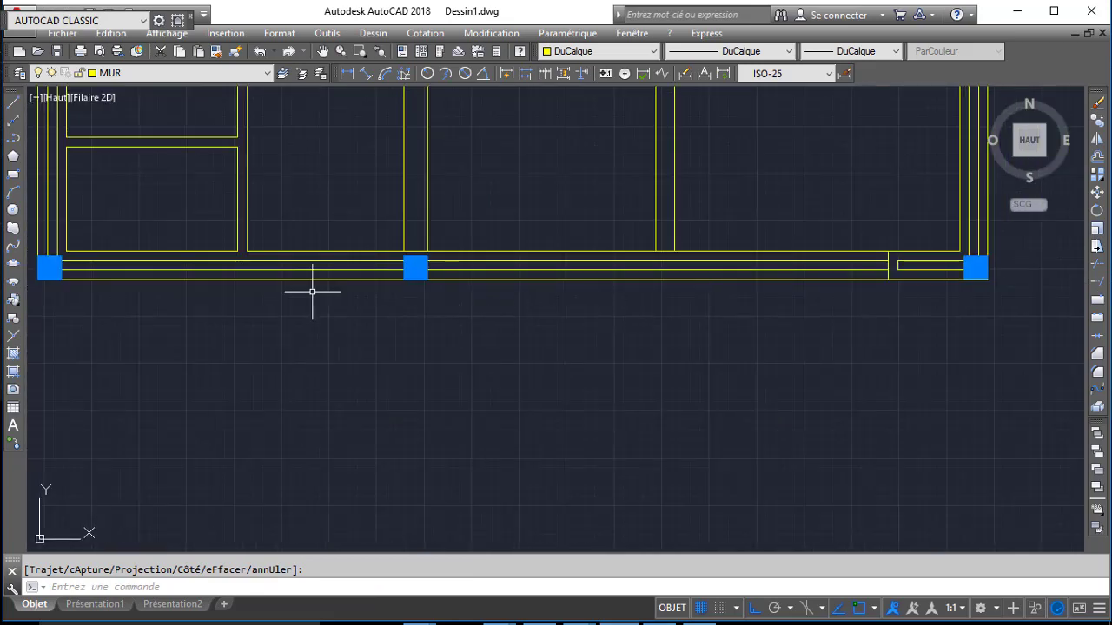
scroll(138, 306, "down", 1)
middle_click_drag(138, 306, 502, 304)
scroll(402, 316, "down", 1)
mouse_move(403, 315)
middle_mouse_down()
mouse_move(578, 294)
mouse_move(568, 307)
mouse_move(333, 318)
middle_mouse_up()
scroll(331, 303, "up", 1)
scroll(420, 312, "down", 2)
scroll(470, 301, "up", 1)
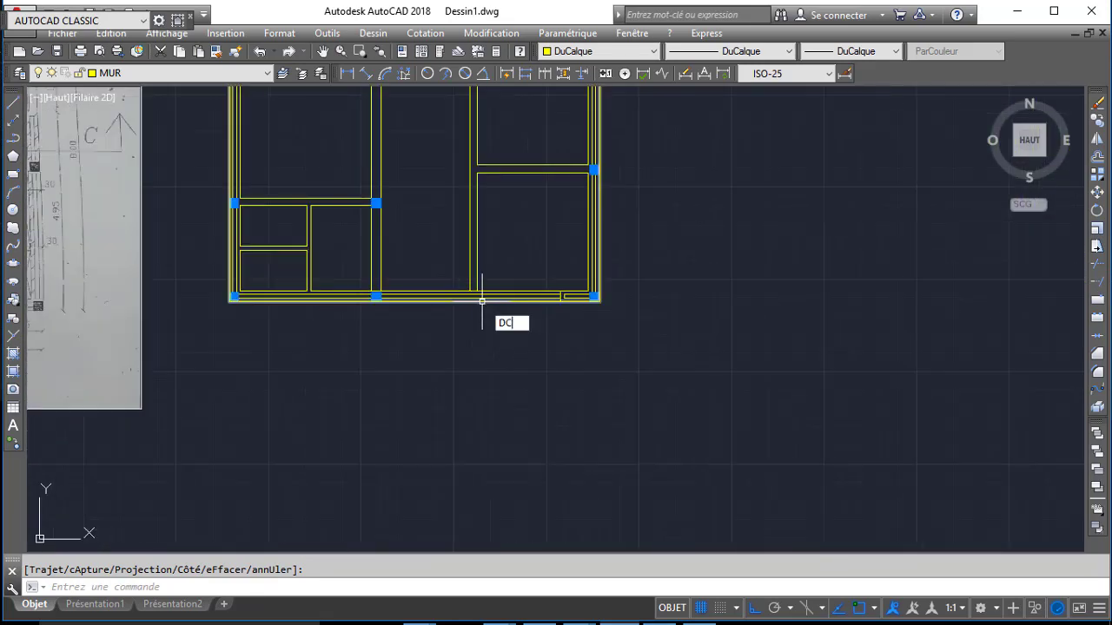
- Offset the full-height jamb line near the lower-right column 150 to the left along the bottom wall
type("DC")
key("Return")
scroll(491, 302, "up", 2)
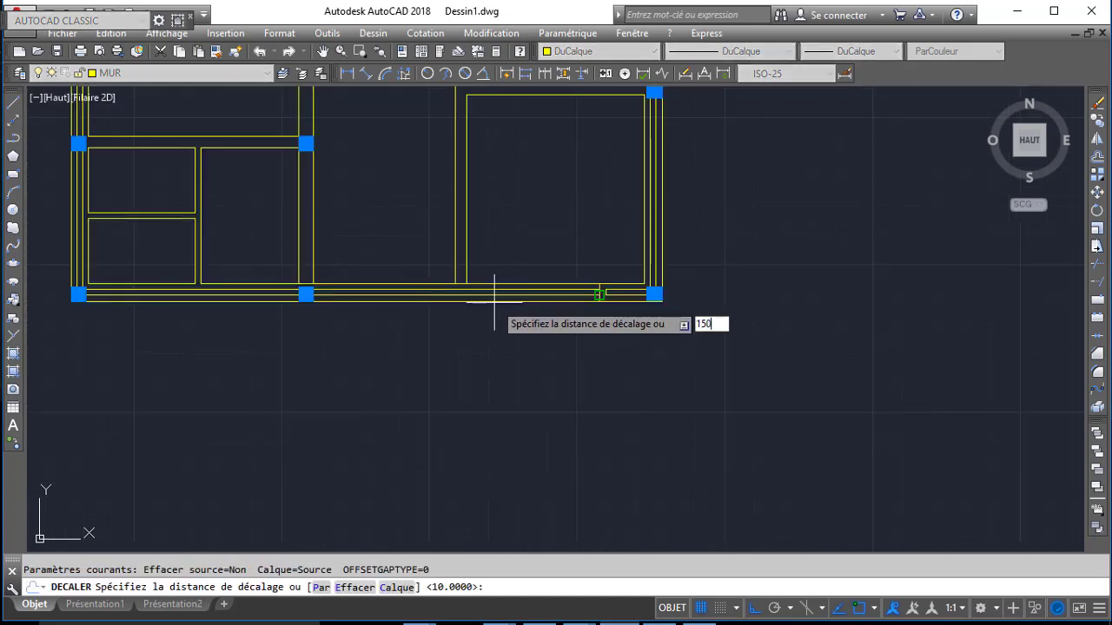
type("150")
key("Return")
scroll(521, 299, "up", 3)
left_click(699, 296)
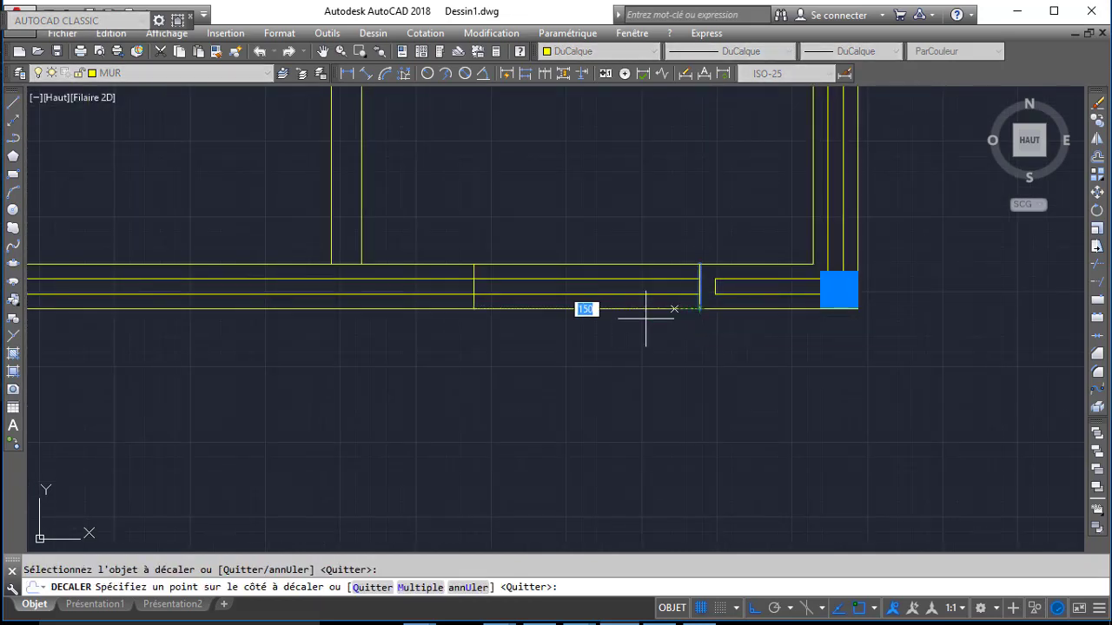
left_click(645, 318)
key("Return")
- Offset the opening's new left jamb line 10 further left
key("Return")
type("10")
key("Return")
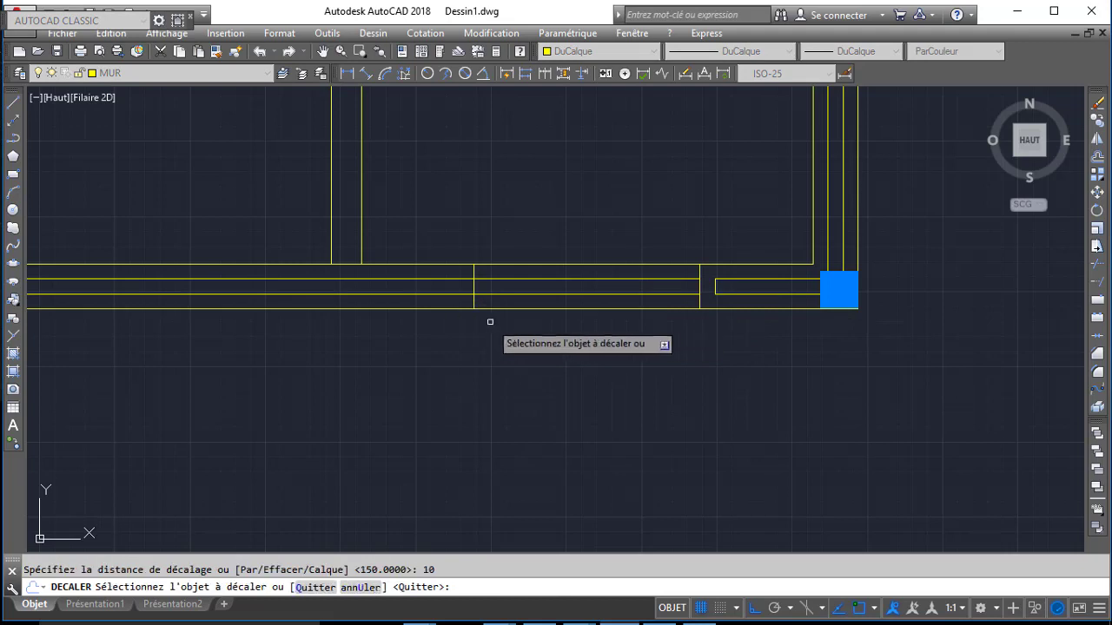
left_click(474, 304)
left_click(436, 318)
- Trim the cavity lines between the two left jamb lines and the outermost one's ends beyond the cavity to close the wall end
type("A")
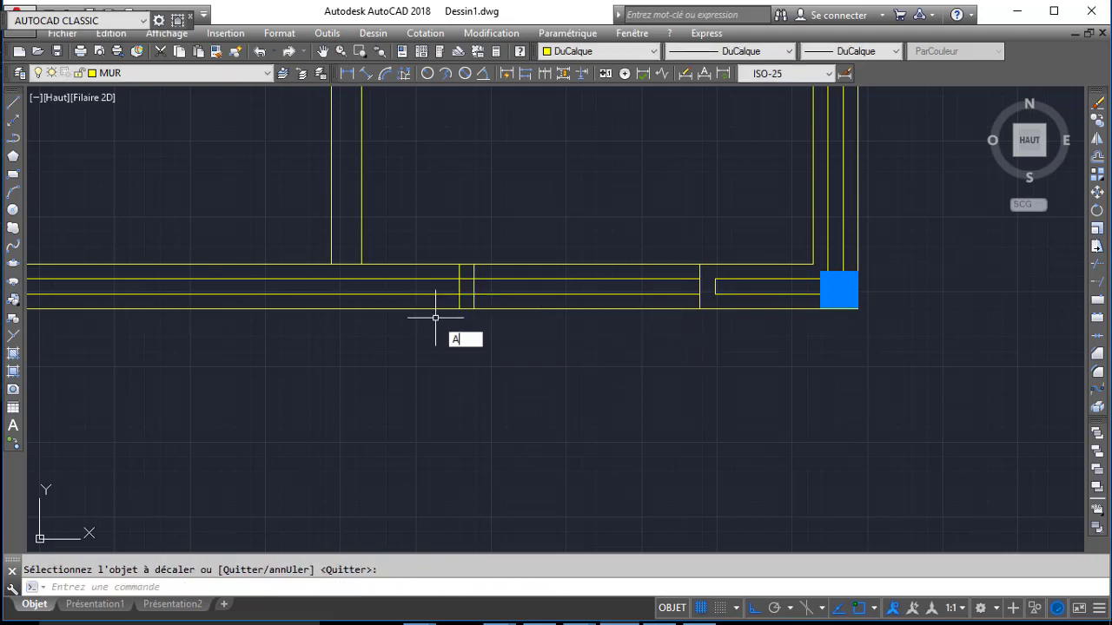
type("J")
key("Return")
key("Return")
left_click(460, 299)
left_click(466, 298)
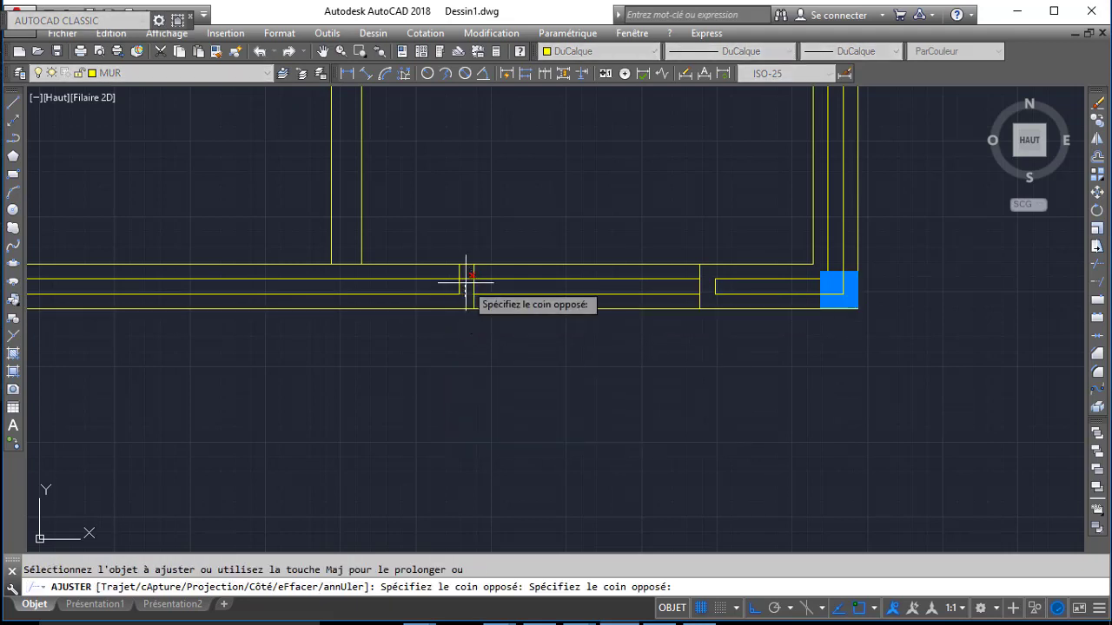
left_click(465, 278)
scroll(461, 276, "down", 2)
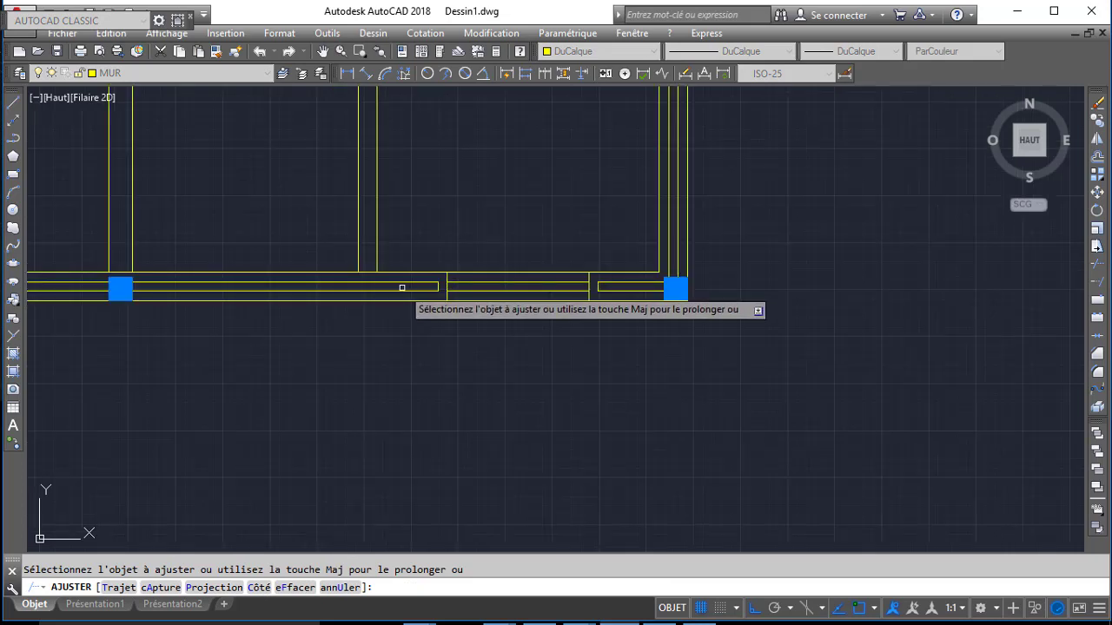
key("Return")
- Try deleting the two cavity lines inside the 150-wide opening, and undo the deletion
left_click(522, 279)
left_click(500, 288)
key("Delete")
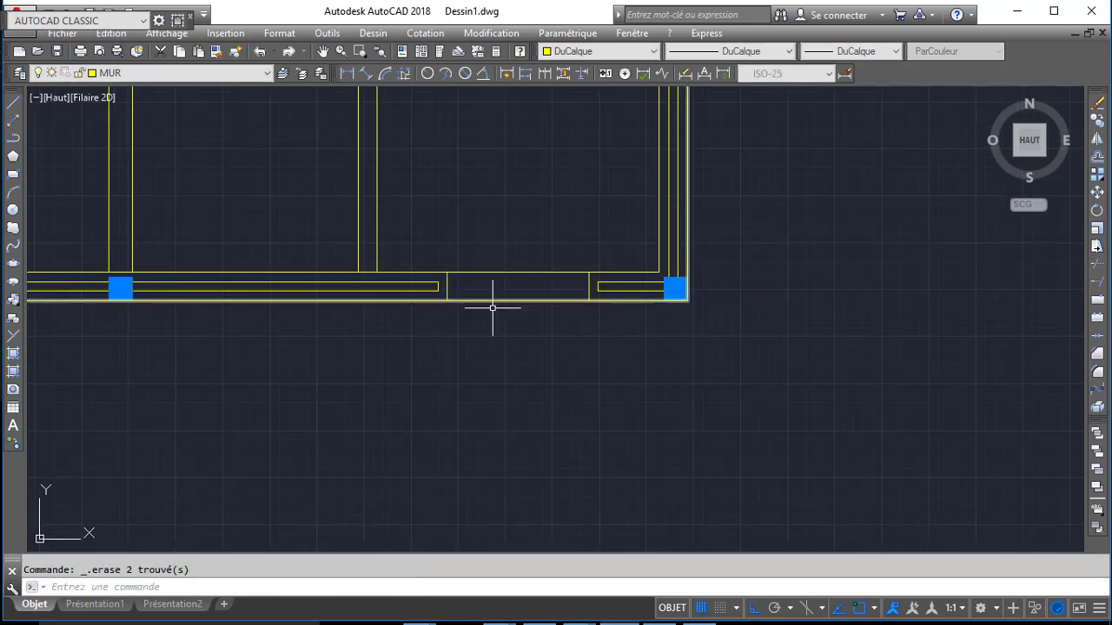
middle_click_drag(535, 308, 568, 309)
key("ctrl+z")
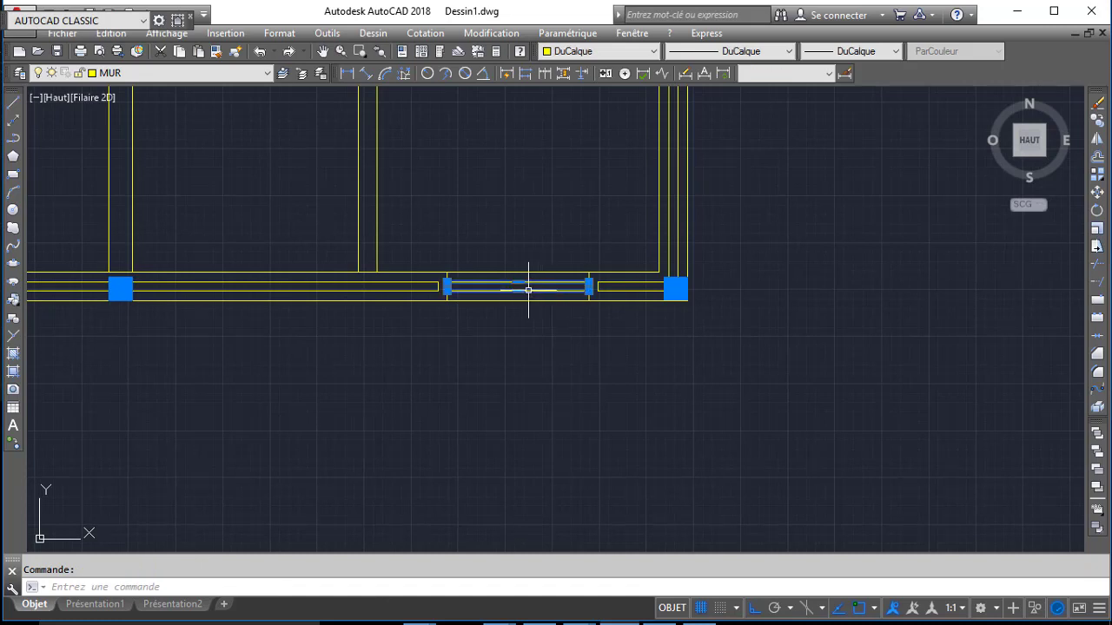
- Move the two cavity lines inside the opening to the FENETRE layer and make FENETRE the current layer
left_click(121, 73)
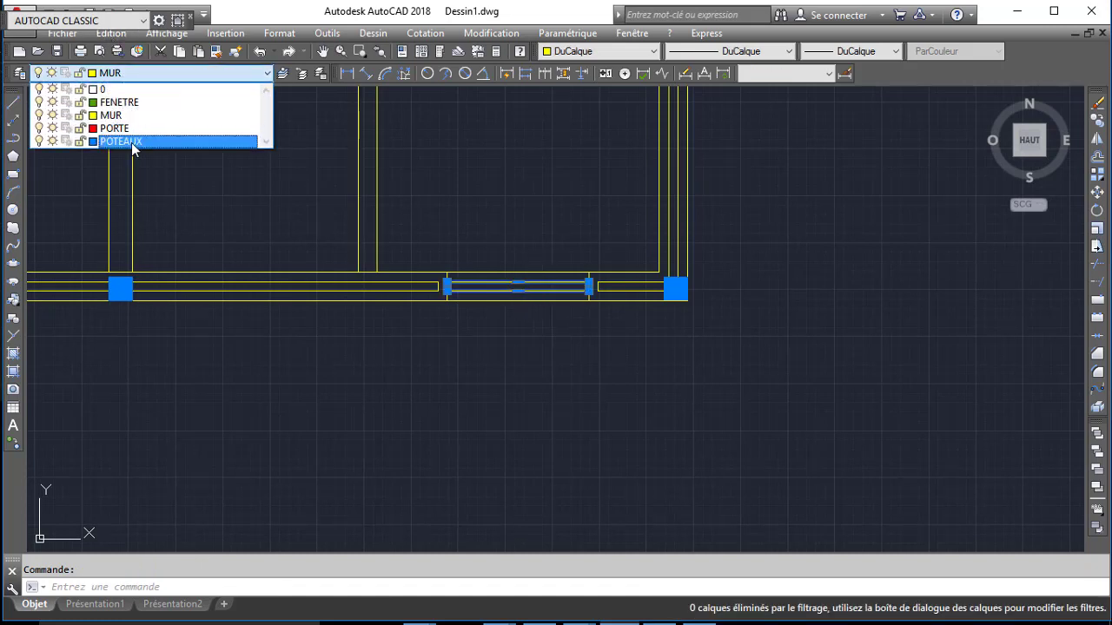
left_click(131, 99)
middle_click_drag(395, 255, 479, 263)
key("Escape")
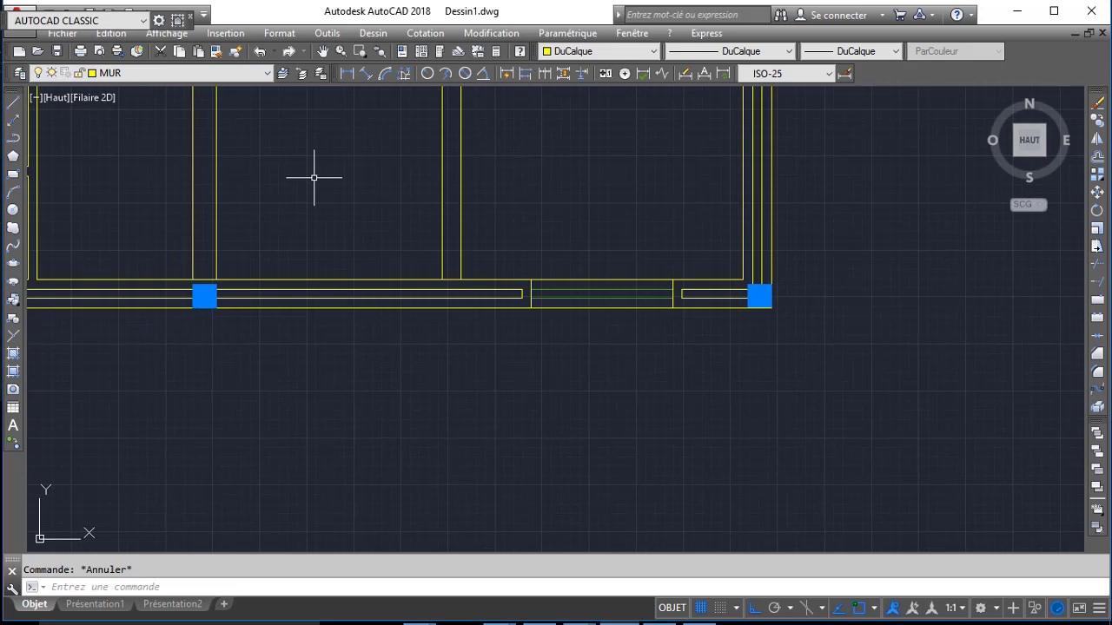
left_click(156, 75)
left_click(118, 103)
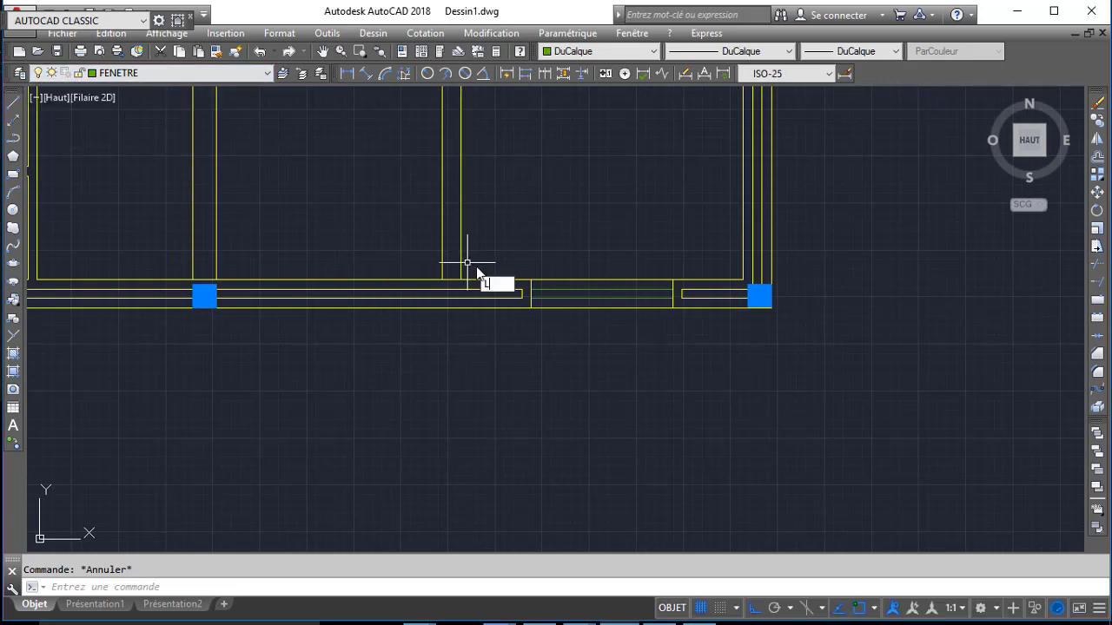
- Draw a short vertical line between the two window lines at each jamb to close both window ends
key("Return")
scroll(473, 269, "up", 3)
left_click(537, 320)
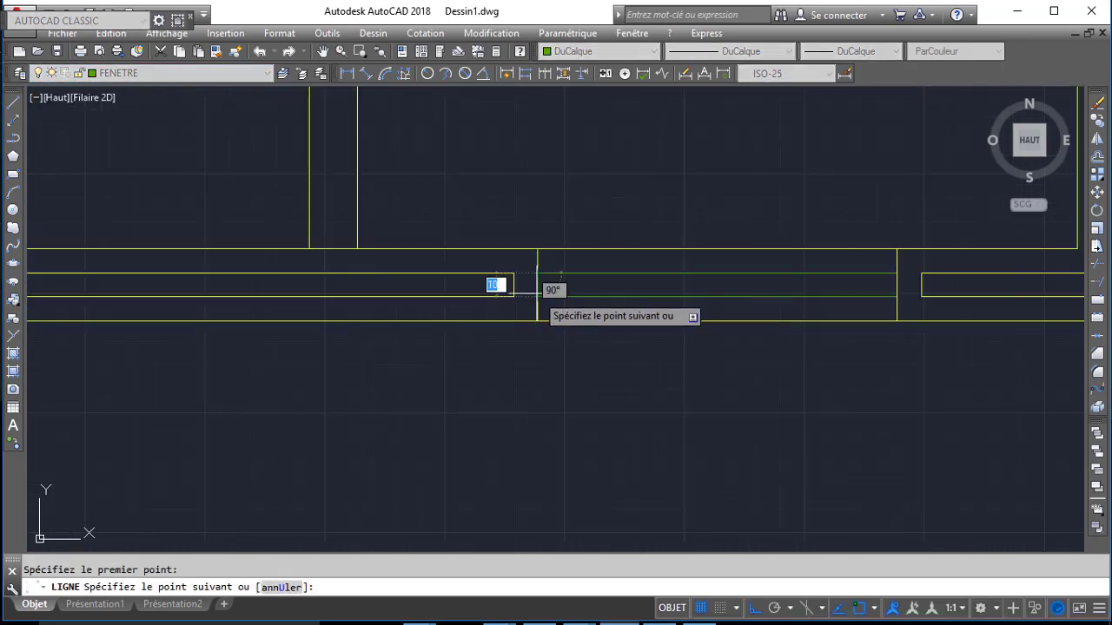
left_click(536, 296)
key("Return")
key("Return")
left_click(897, 272)
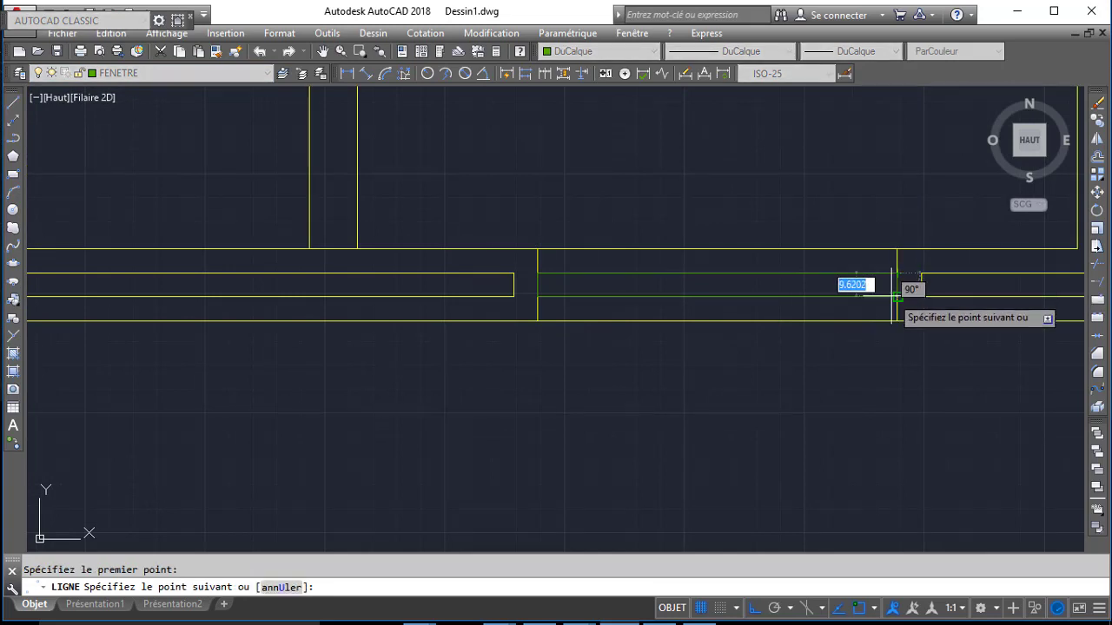
left_click(897, 296)
key("Return")
- Offset both short window end lines 5 toward the inside of the window
type("DC")
key("Return")
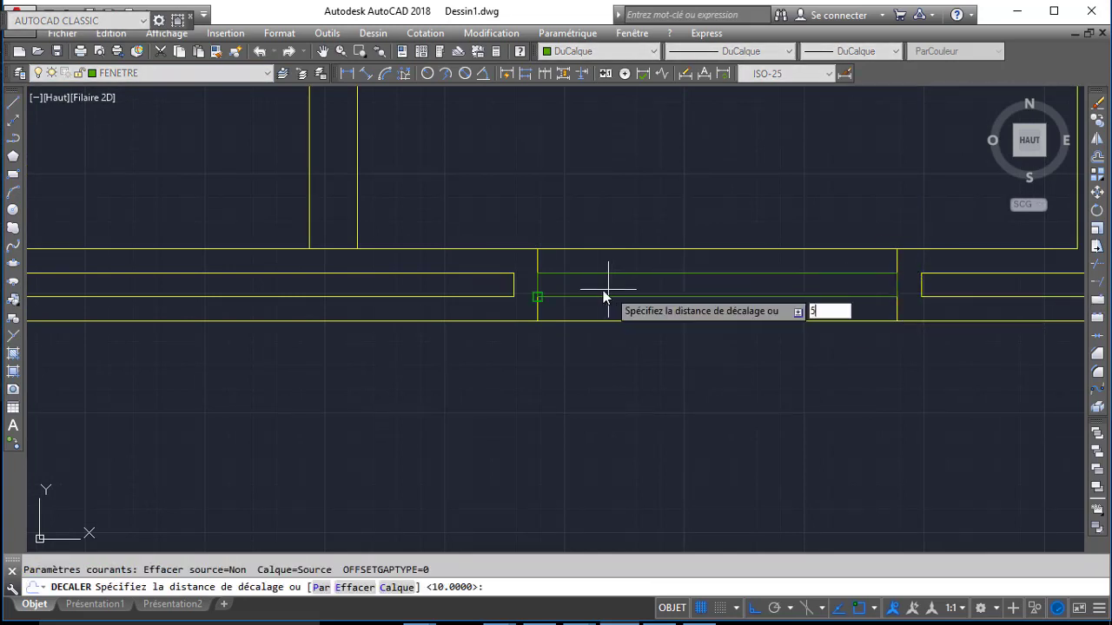
type("5")
key("Return")
left_click(538, 284)
left_click(590, 326)
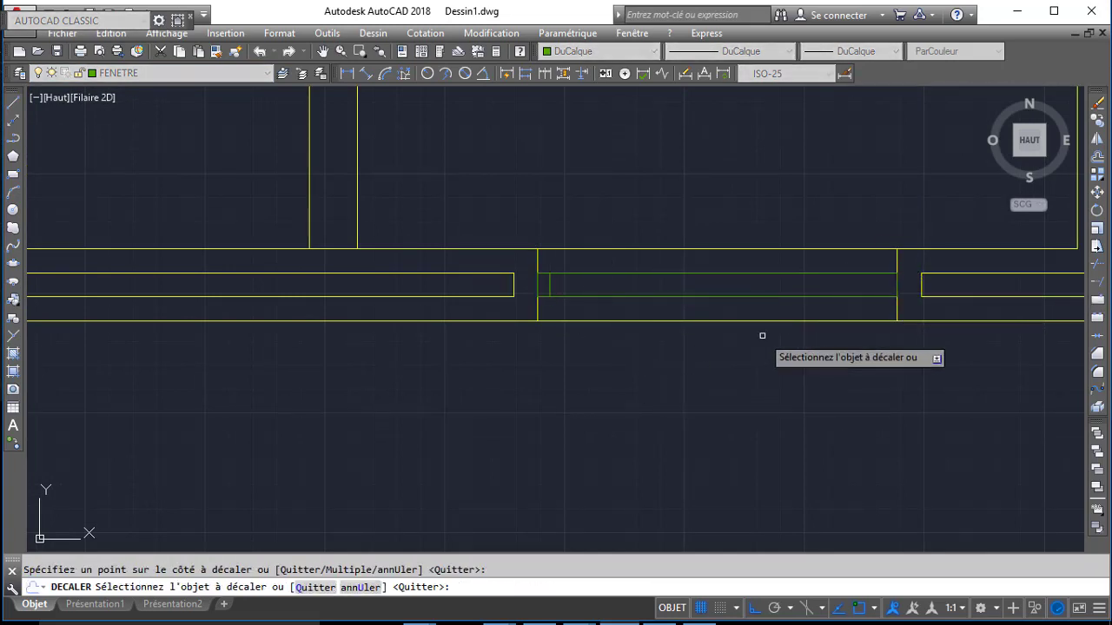
left_click(897, 284)
left_click(784, 332)
key("Return")
- Enable the Milieu and Perpendiculaire object snaps and draw the window's horizontal centre line between the two inner end lines
type("L")
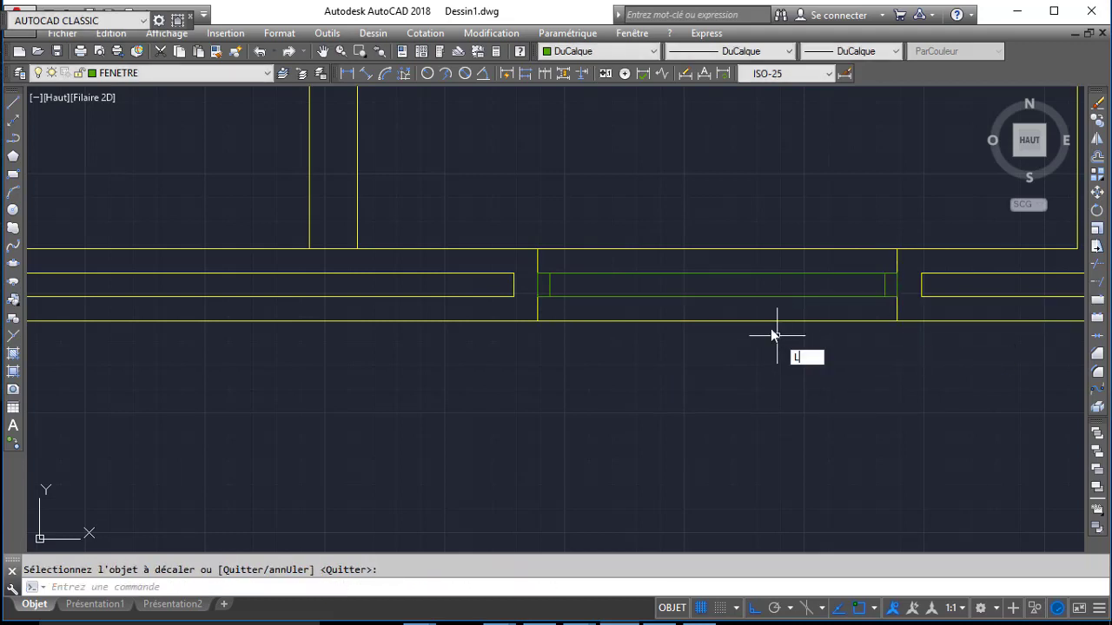
key("Return")
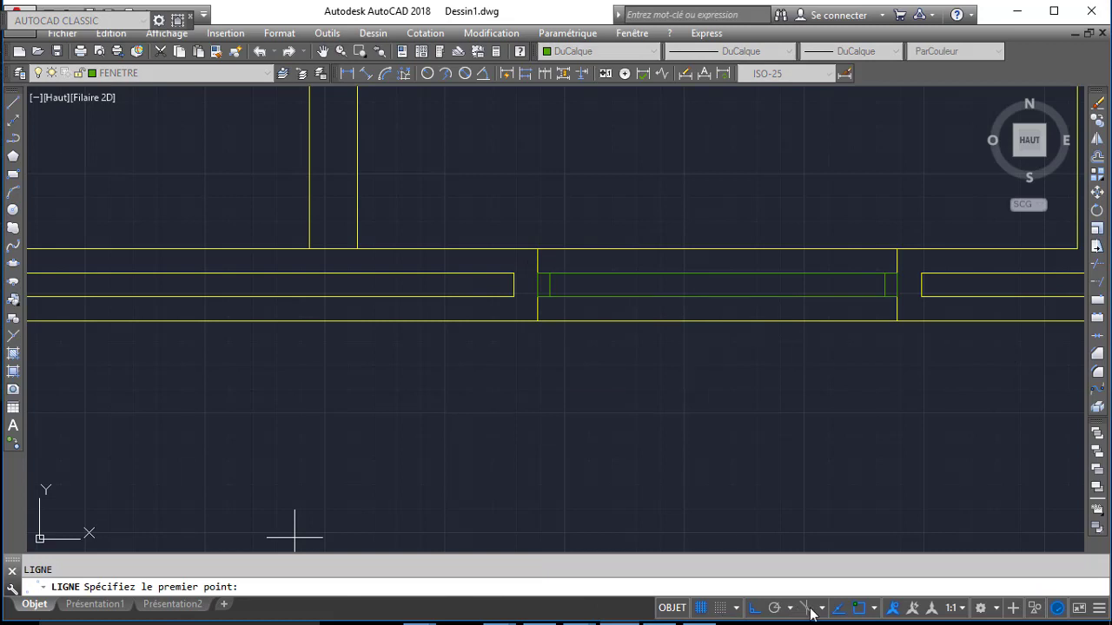
left_click(874, 608)
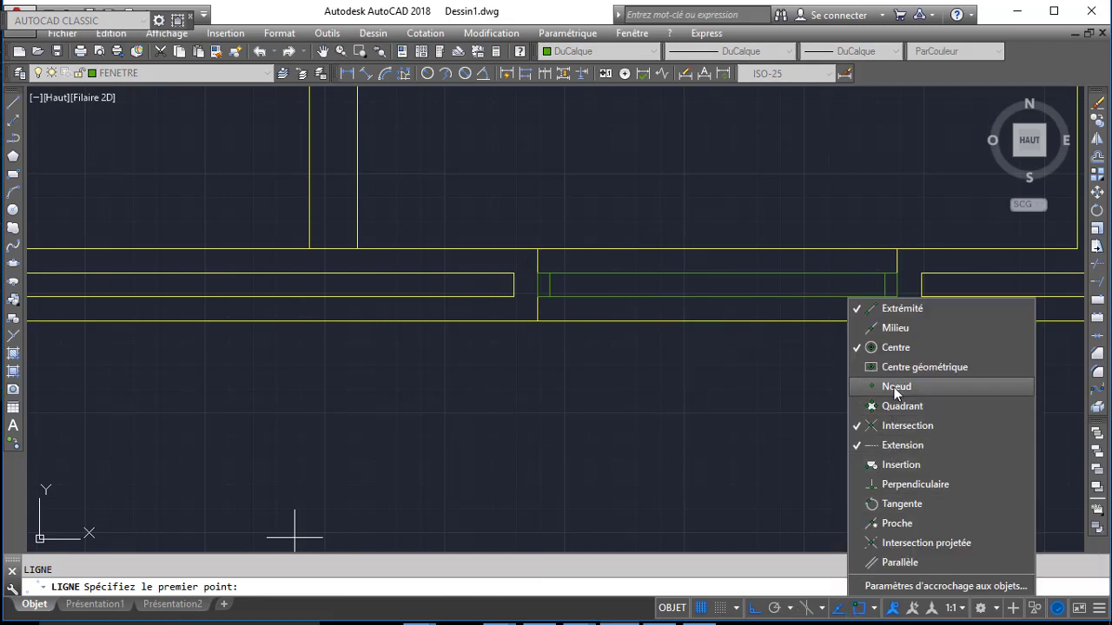
left_click(883, 335)
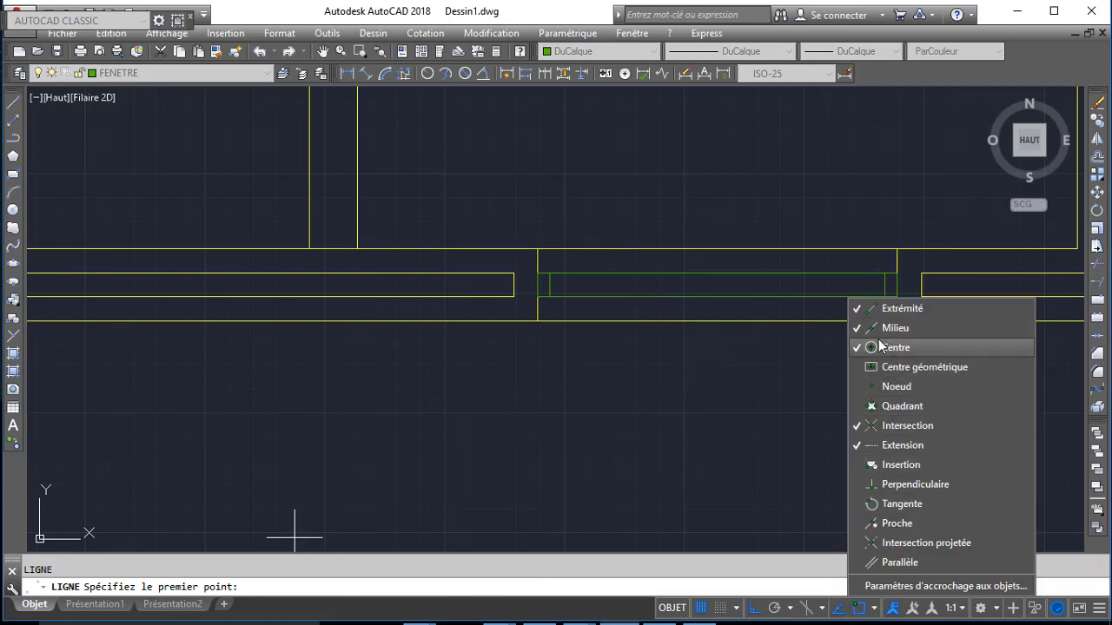
left_click(901, 485)
left_click(519, 266)
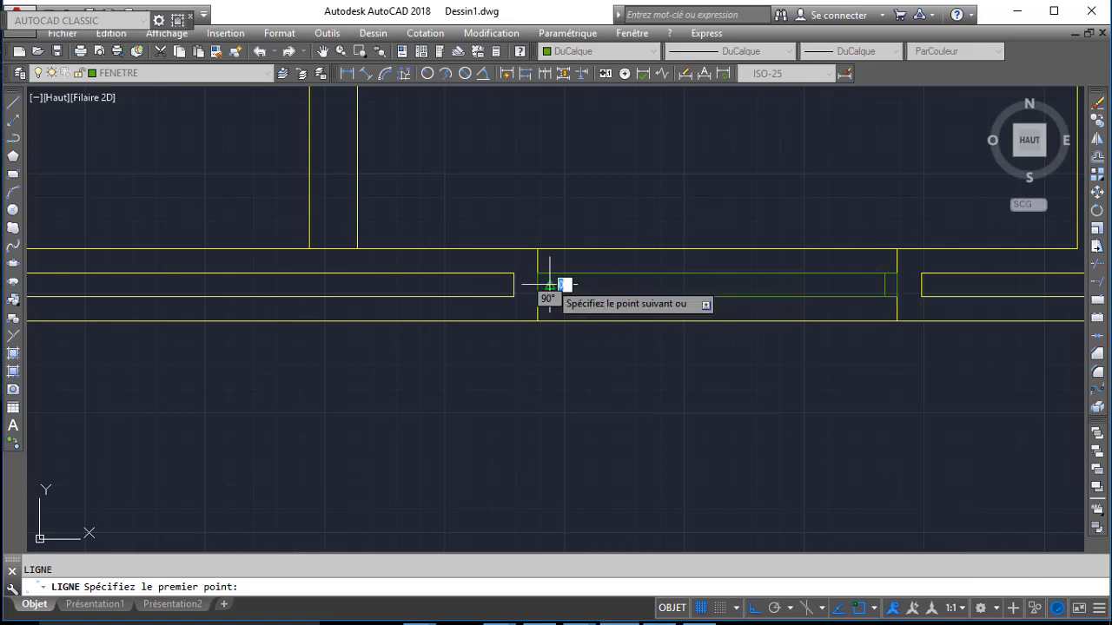
left_click(549, 285)
key("Return")
- Check the scanned plan's bottom dimensions for the wall segment and entrance opening left of the window
scroll(512, 290, "down", 1)
middle_click_drag(474, 303, 602, 313)
scroll(602, 313, "down", 2)
middle_click_drag(368, 325, 545, 327)
scroll(293, 345, "down", 1)
middle_click_drag(293, 345, 524, 335)
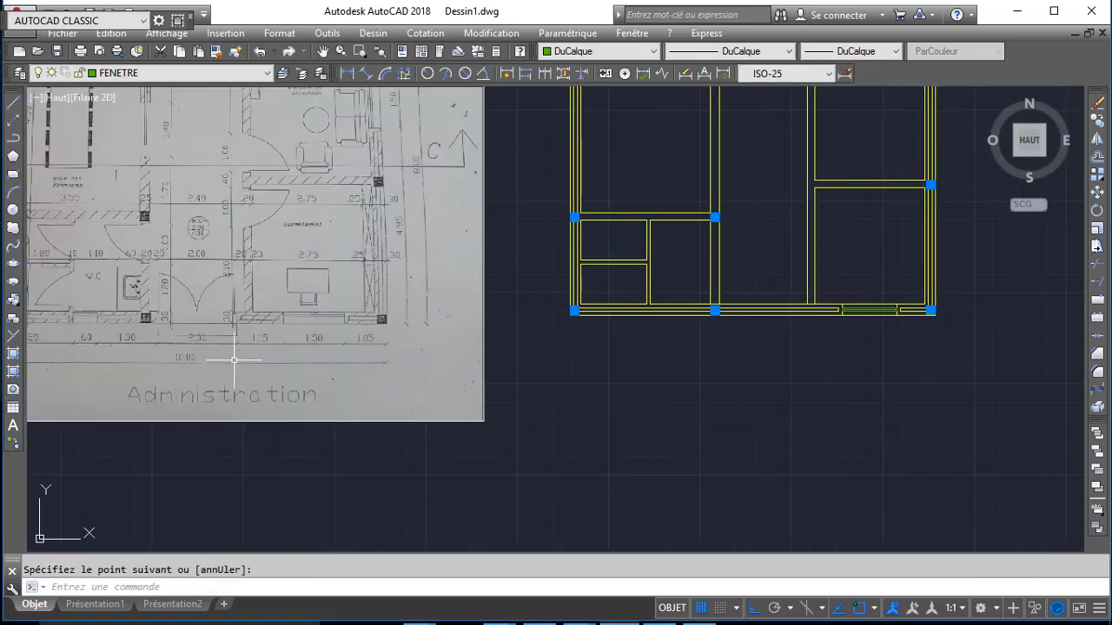
scroll(234, 353, "up", 2)
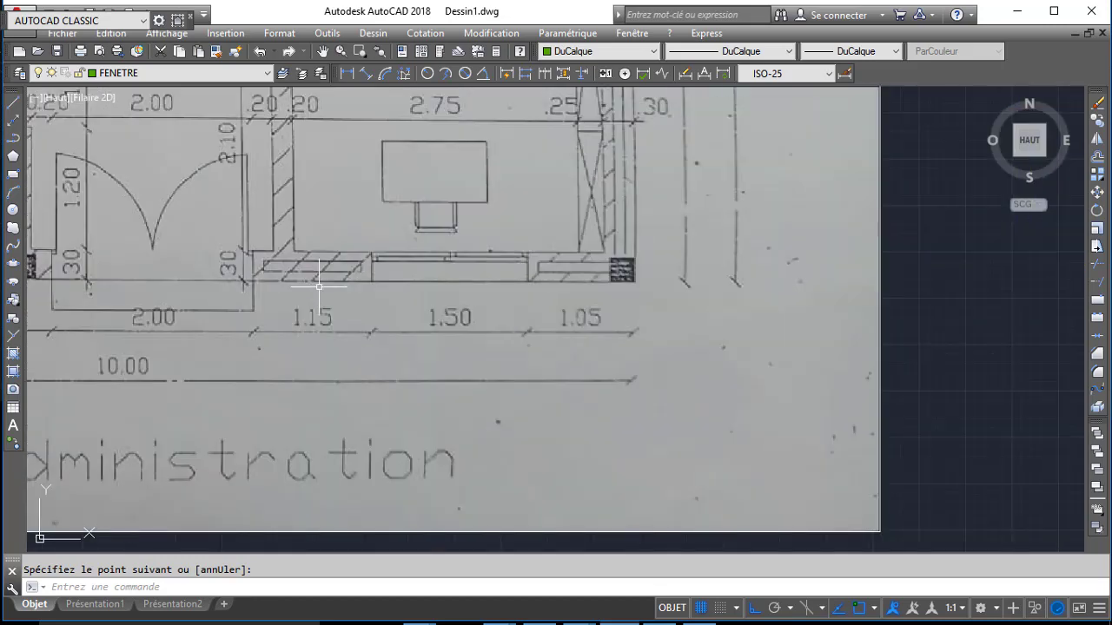
scroll(319, 286, "down", 1)
middle_click_drag(729, 310, 334, 350)
middle_click_drag(929, 375, 779, 392)
scroll(780, 393, "up", 2)
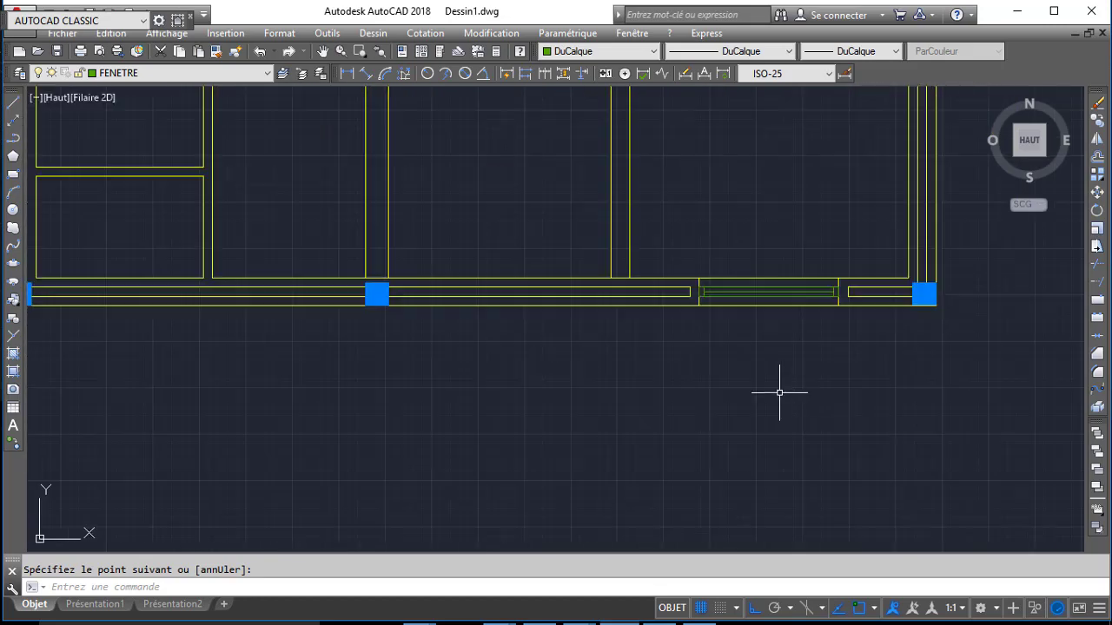
- Offset the window's left jamb line 115 to the left along the bottom wall
key("Return")
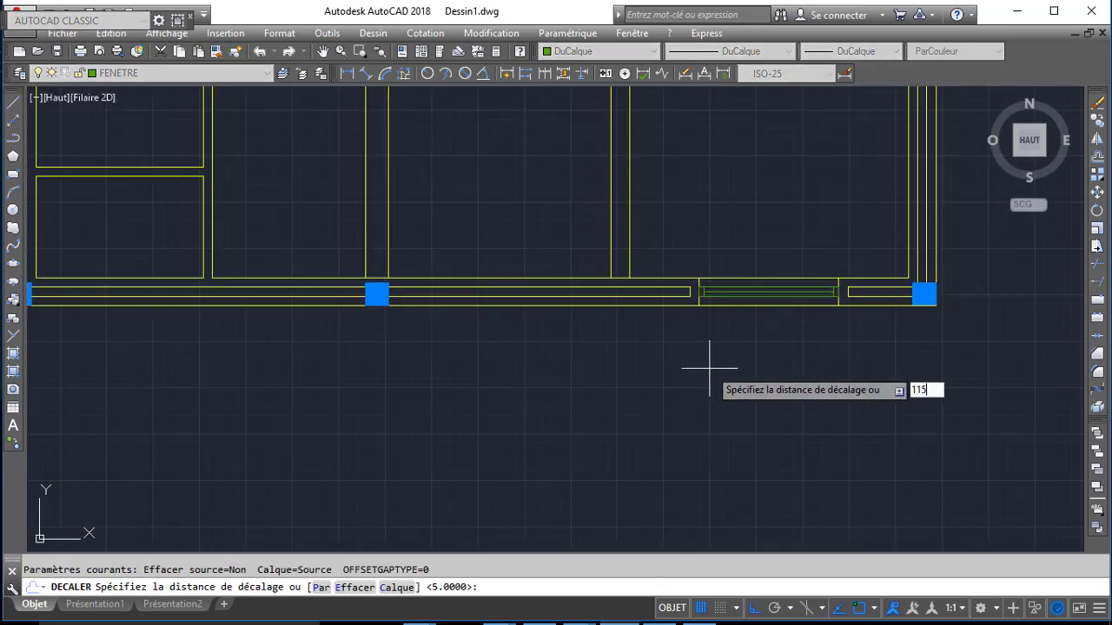
type("115")
key("Return")
left_click(698, 303)
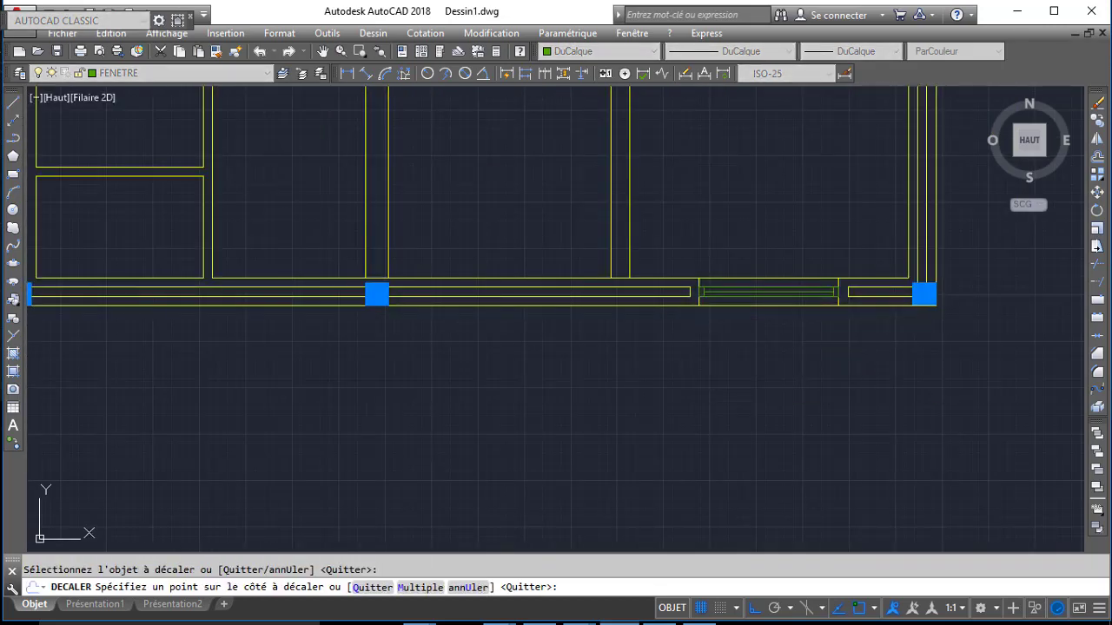
scroll(695, 306, "up", 2)
key("Return")
key("Return")
key("Return")
key("Return")
key("Return")
key("Return")
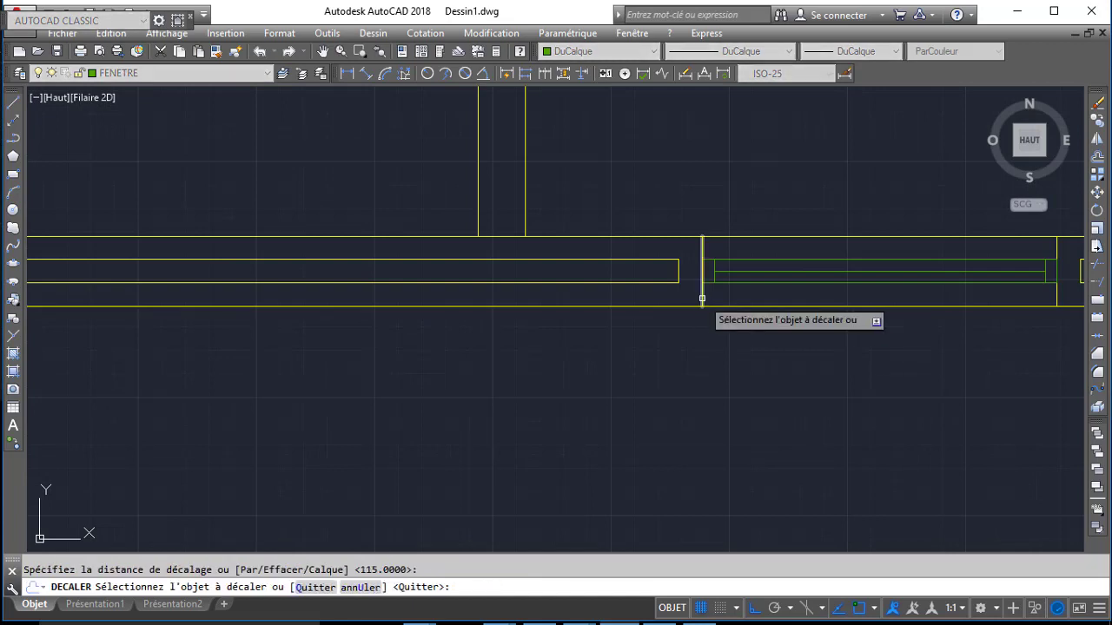
left_click(701, 298)
left_click(528, 372)
key("Return")
- Offset the new jamb line 200 to the left to mark the other side of the entrance opening
key("Return")
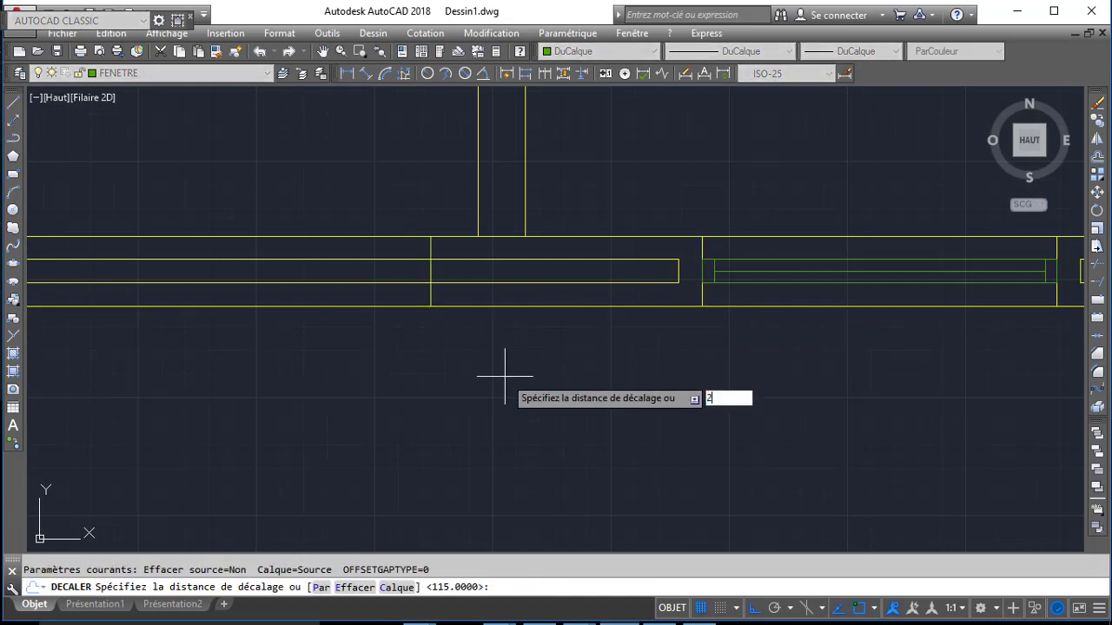
key("Return")
left_click(430, 291)
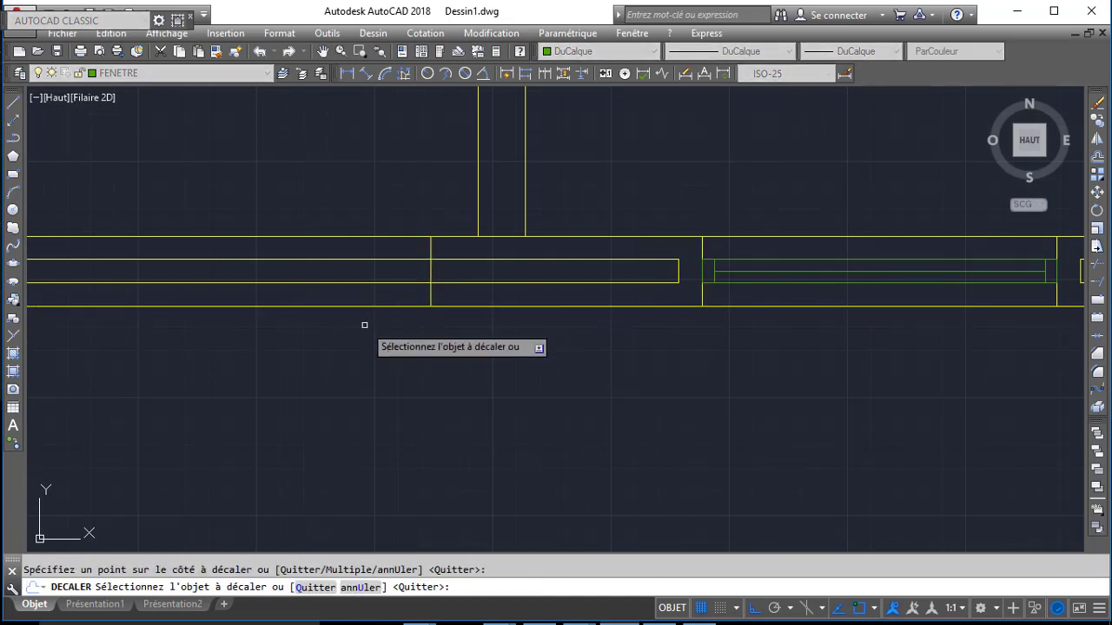
left_click(364, 322)
key("Return")
scroll(463, 333, "down", 3)
- Offset both jamb lines of the 200-wide entrance opening 10 outward into the wall
key("Return")
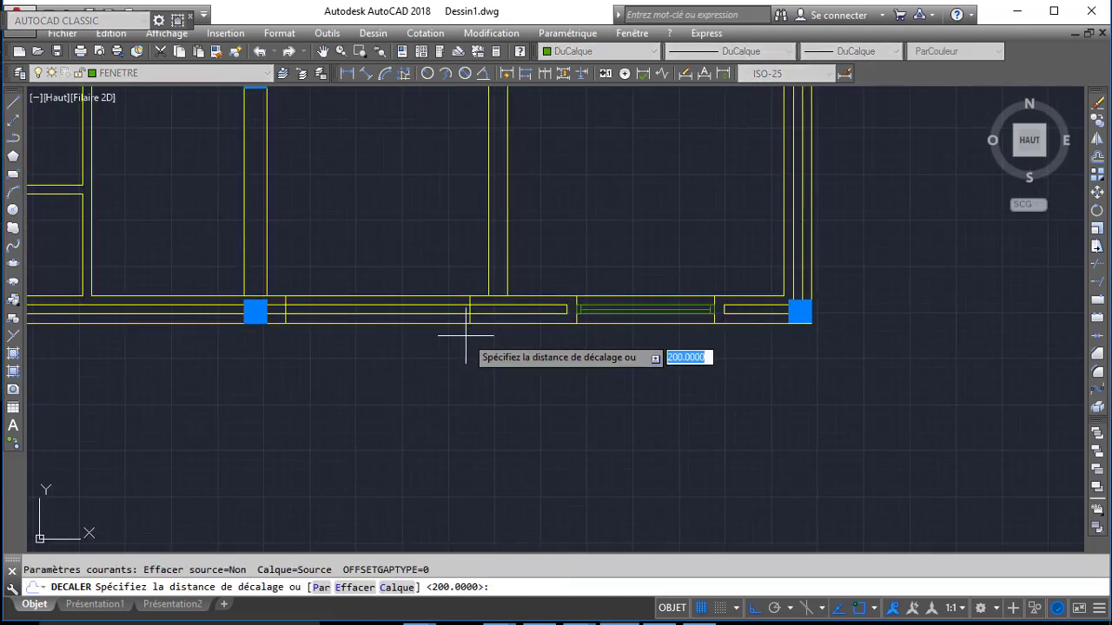
type("10")
key("Return")
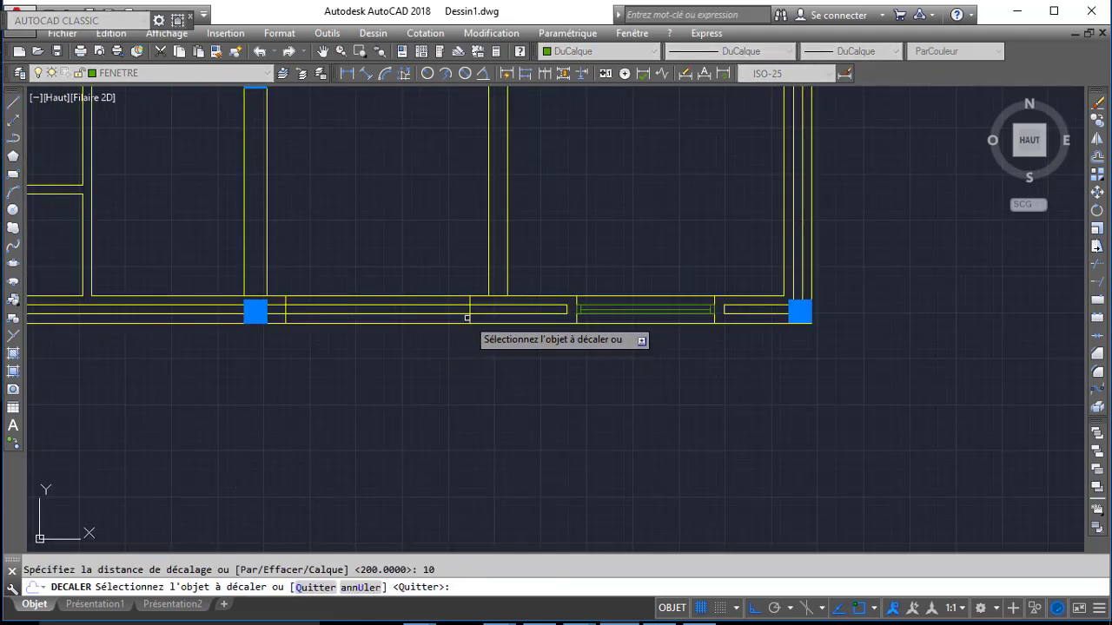
left_click(469, 317)
left_click(471, 318)
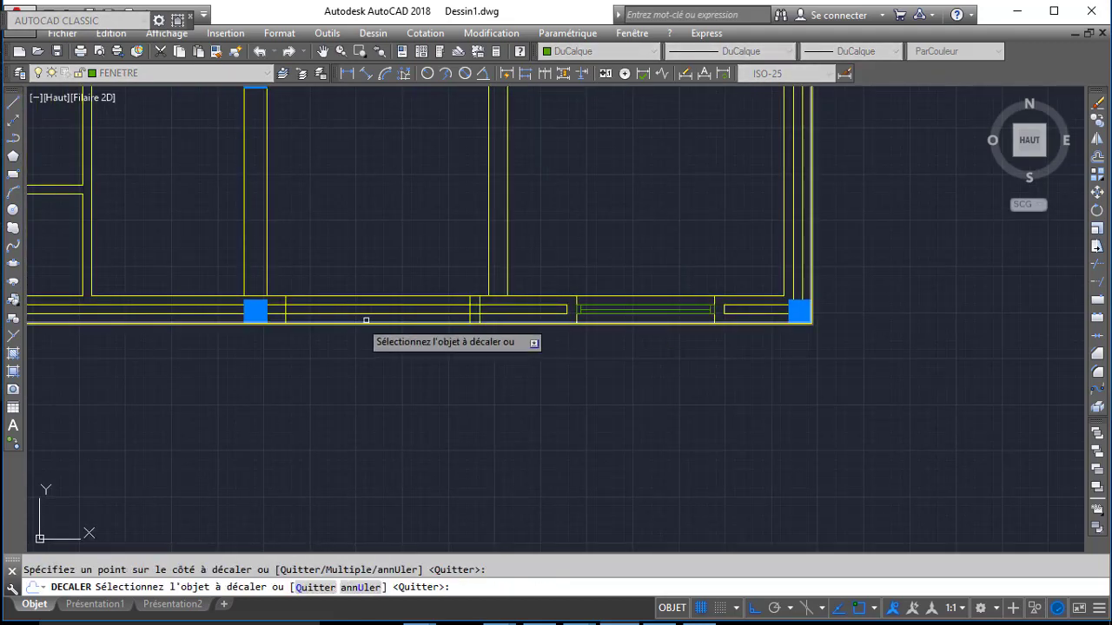
left_click(285, 319)
left_click(271, 328)
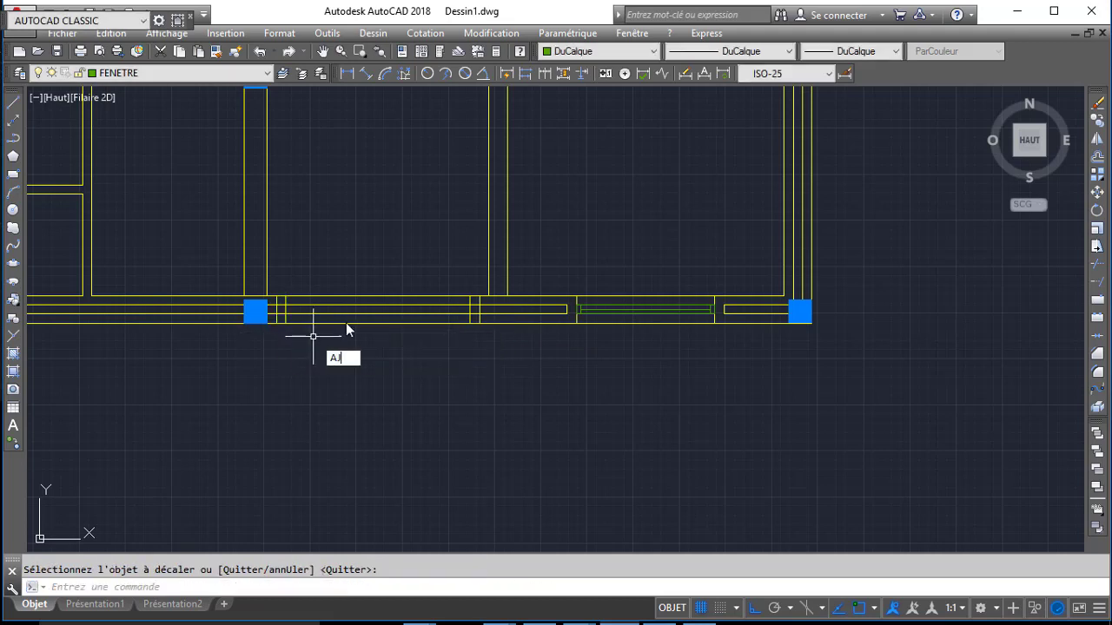
- Trim the cavity lines between the entrance's two right jamb lines and the outer one's ends beyond the cavity
key("Return")
scroll(479, 317, "up", 2)
double_click(472, 310)
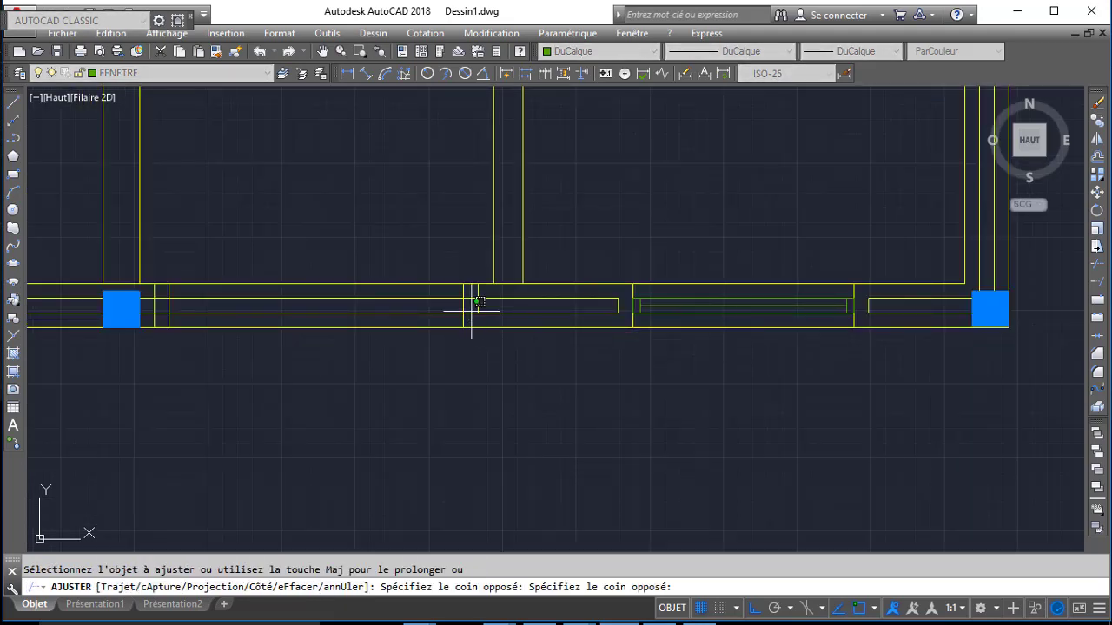
left_click(471, 302)
left_click(471, 298)
left_click(477, 290)
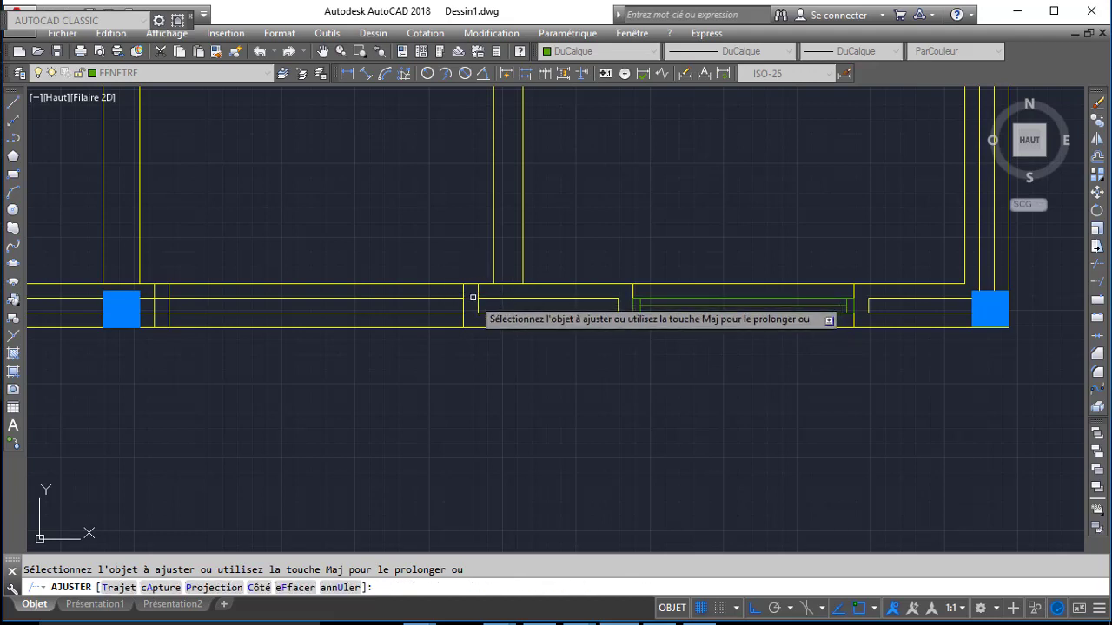
left_click(476, 292)
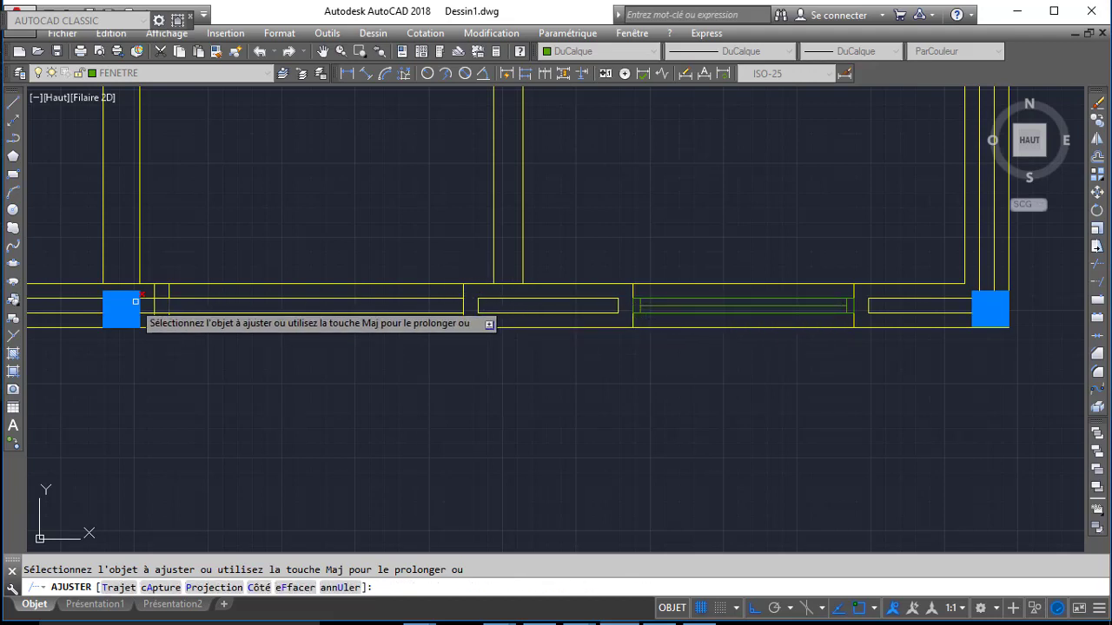
- Trim the cavity lines between the entrance's two left jamb lines and the outer one's ends beyond the cavity
scroll(1076, 544, "up", 1)
middle_click_drag(266, 304, 872, 503)
left_click(205, 322)
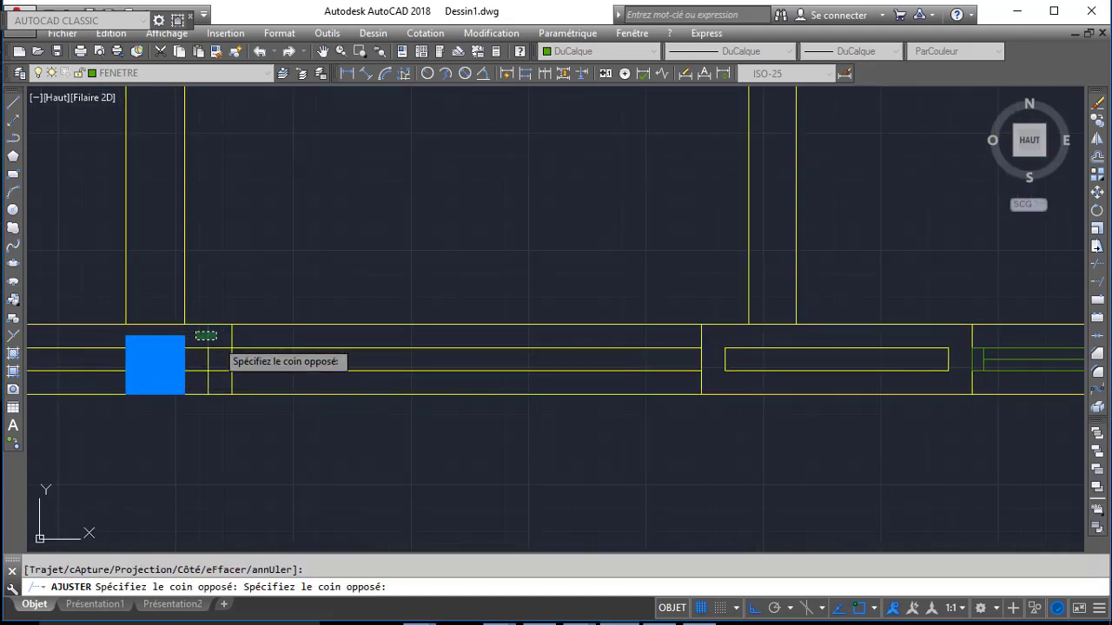
left_click(217, 339)
left_click(220, 335)
left_click(218, 373)
left_click(208, 379)
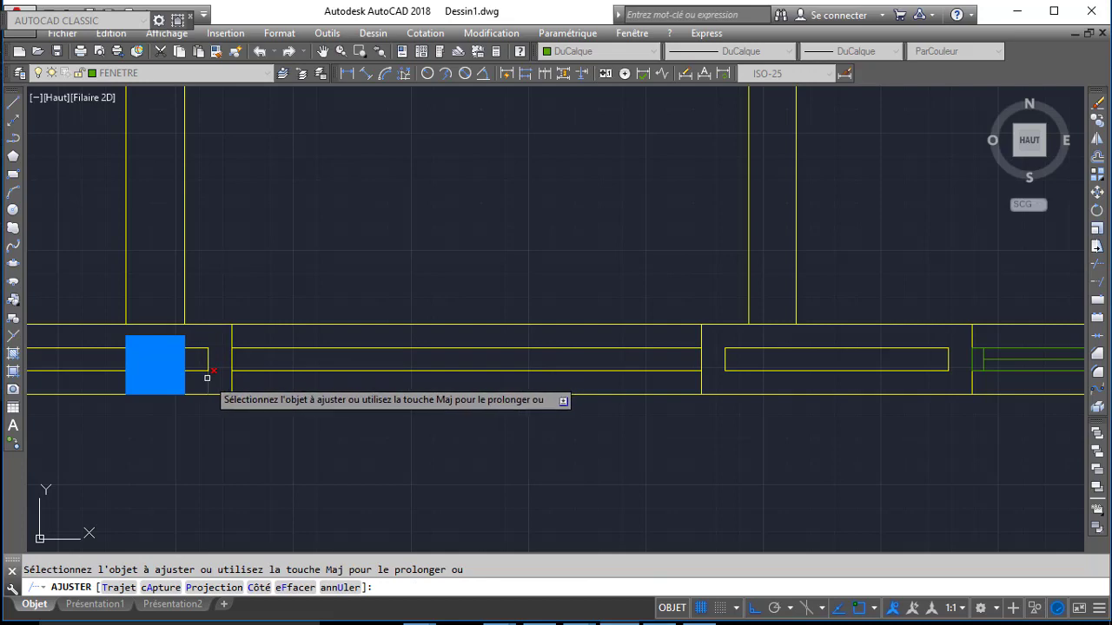
left_click(208, 378)
left_click(215, 380)
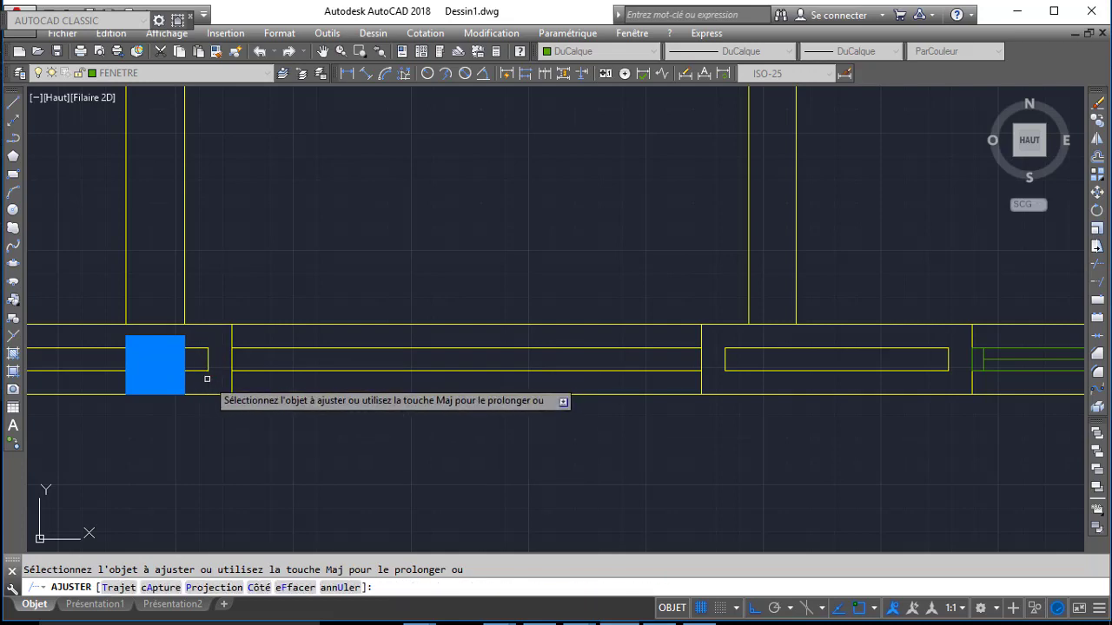
- Trim the bottom wall's inner and outer face lines between the entrance opening's two jambs
scroll(206, 378, "down", 6)
middle_click_drag(206, 373, 367, 372)
scroll(367, 373, "up", 6)
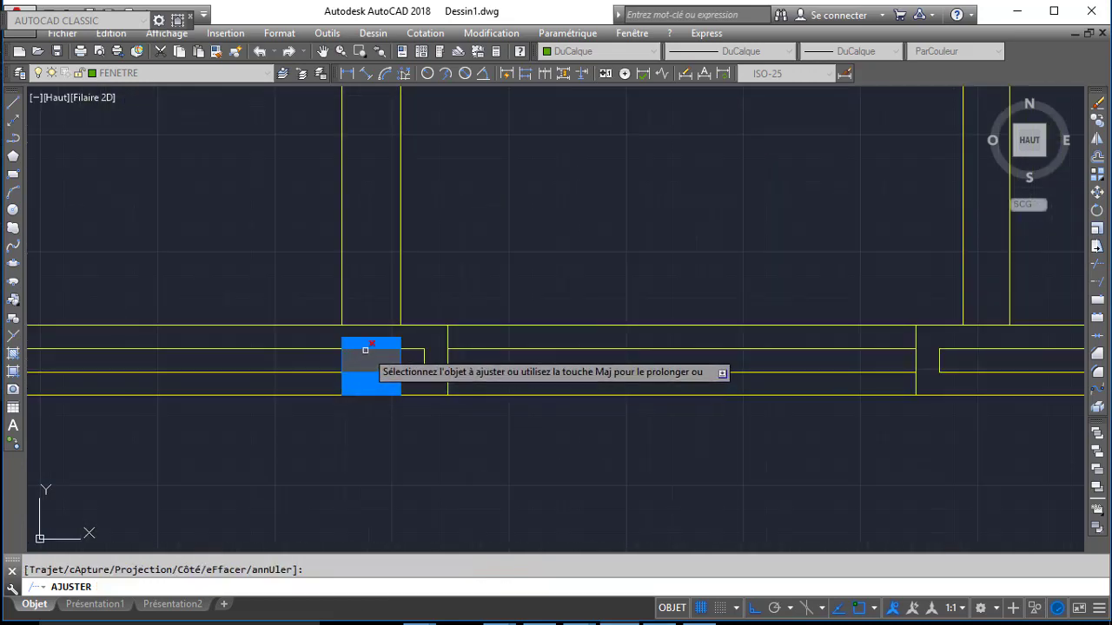
scroll(298, 401, "down", 2)
mouse_move(324, 435)
middle_mouse_down()
mouse_move(628, 437)
mouse_move(721, 390)
middle_mouse_up()
scroll(674, 441, "down", 4)
middle_click_drag(199, 404, 527, 396)
middle_click_drag(619, 410, 150, 400)
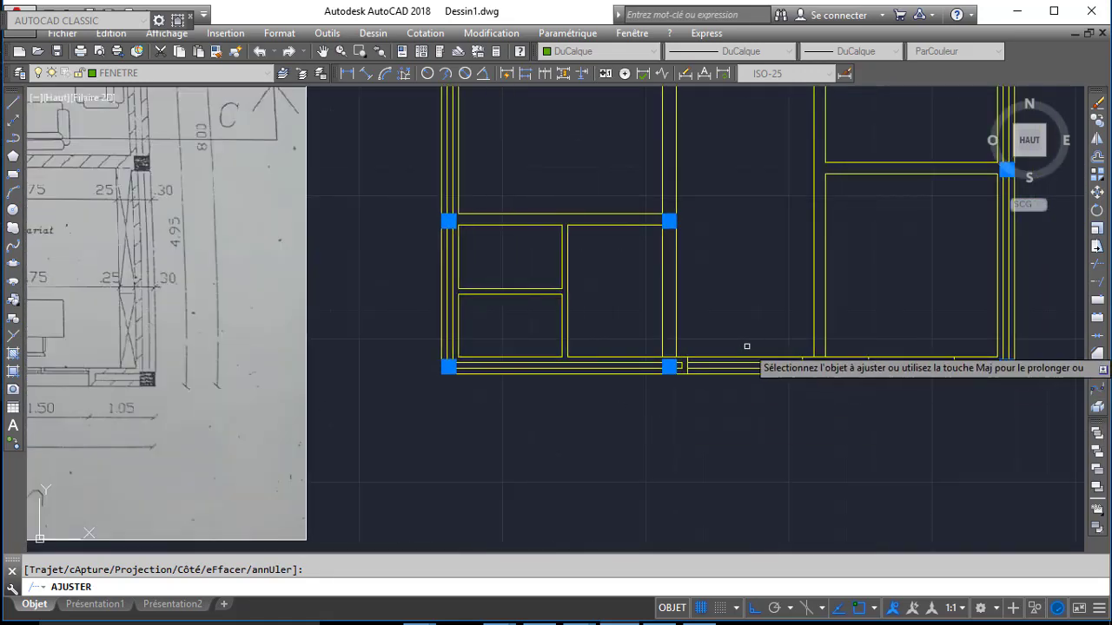
left_click(761, 344)
left_click(746, 375)
left_click(752, 353)
left_click(723, 397)
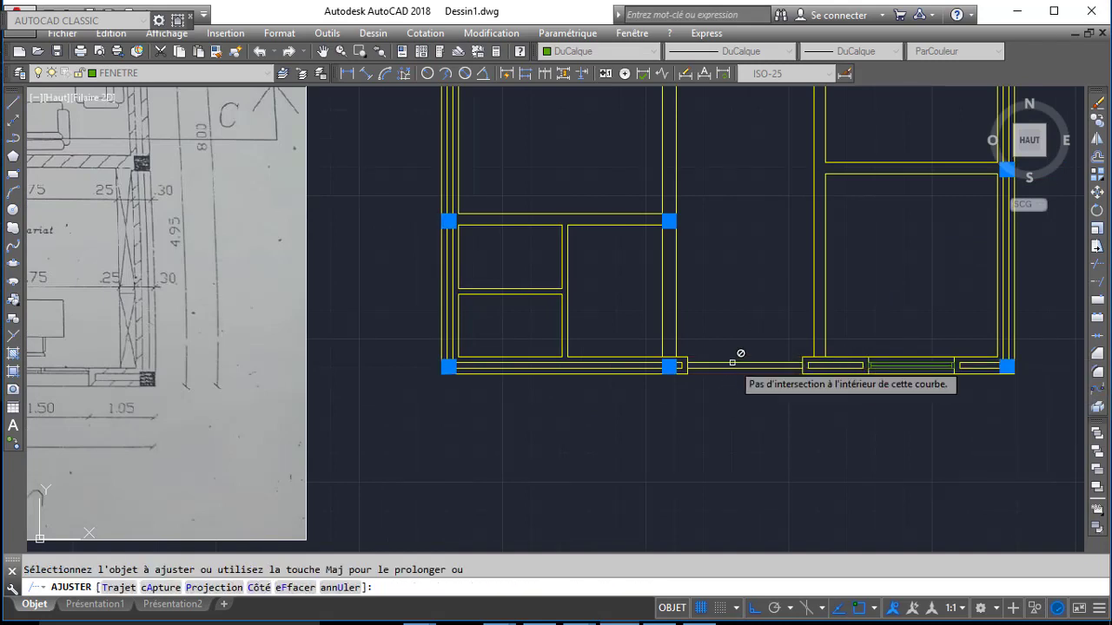
key("Escape")
- Erase the two remaining cavity lines crossing the entrance opening
left_click(742, 351)
left_click(715, 397)
key("Delete")
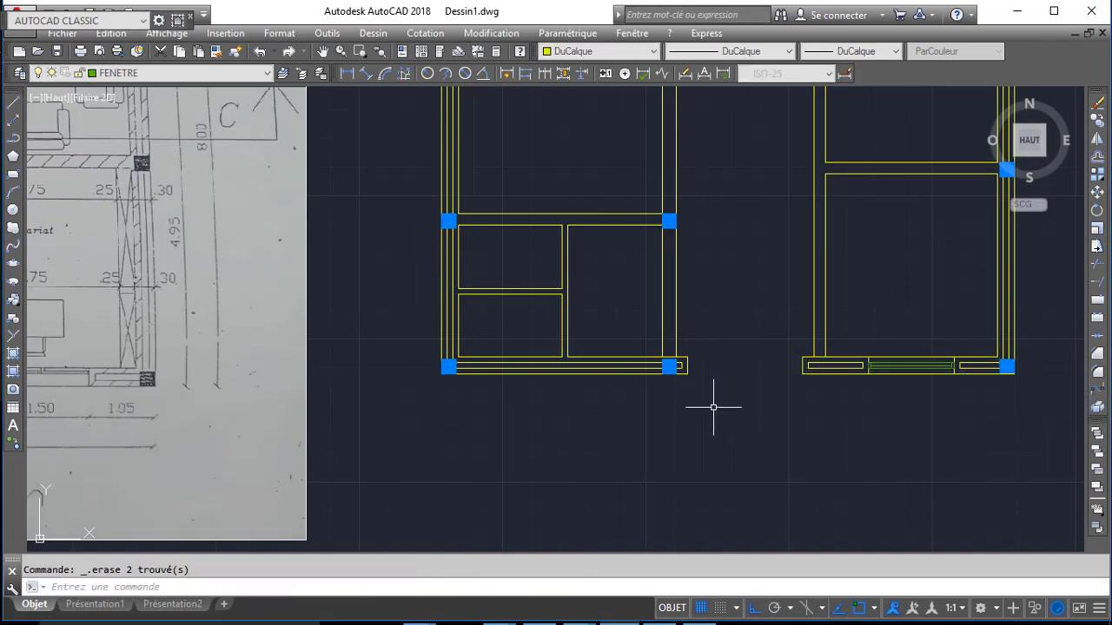
- Make PORTE the current layer and draw a 5 by 5 polyline square from the upper corner of the entrance's left jamb
left_click(189, 75)
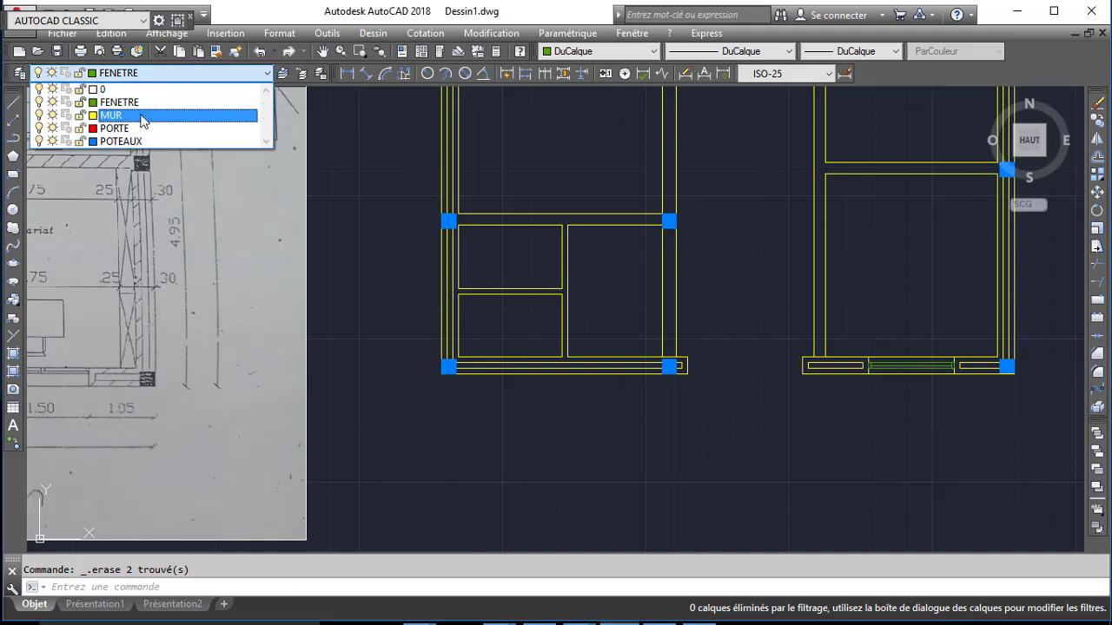
left_click(137, 130)
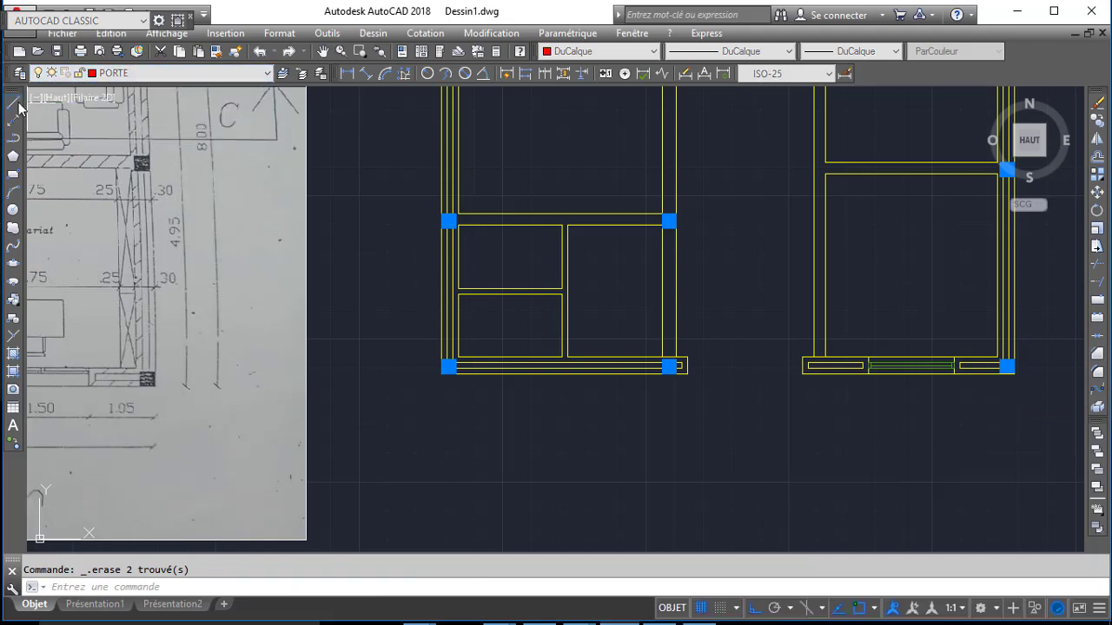
left_click(16, 103)
scroll(703, 397, "up", 5)
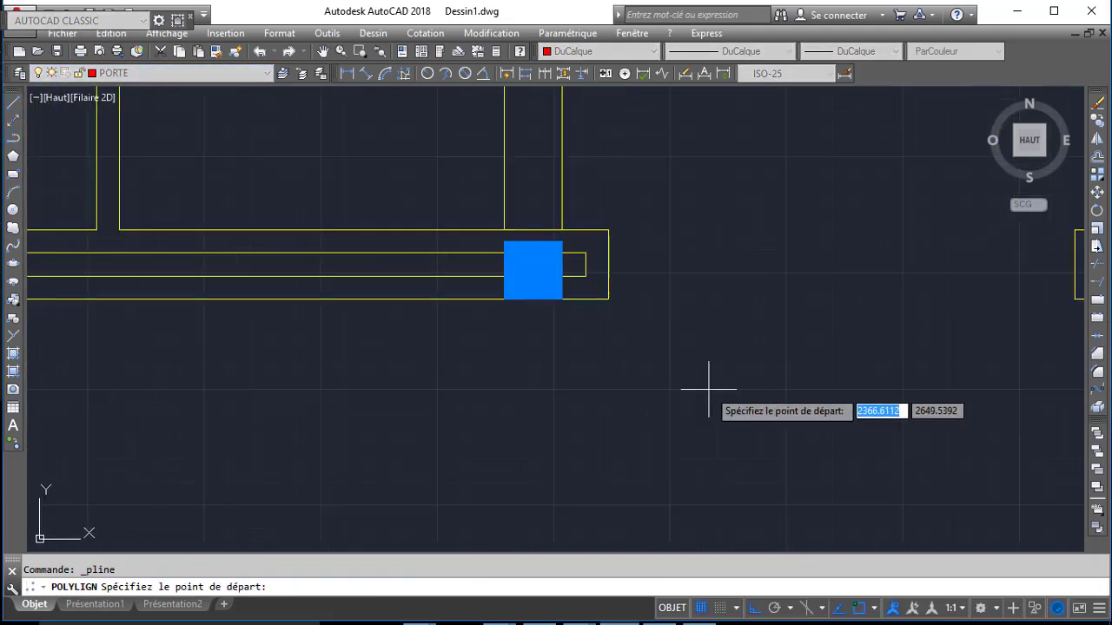
left_click(612, 232)
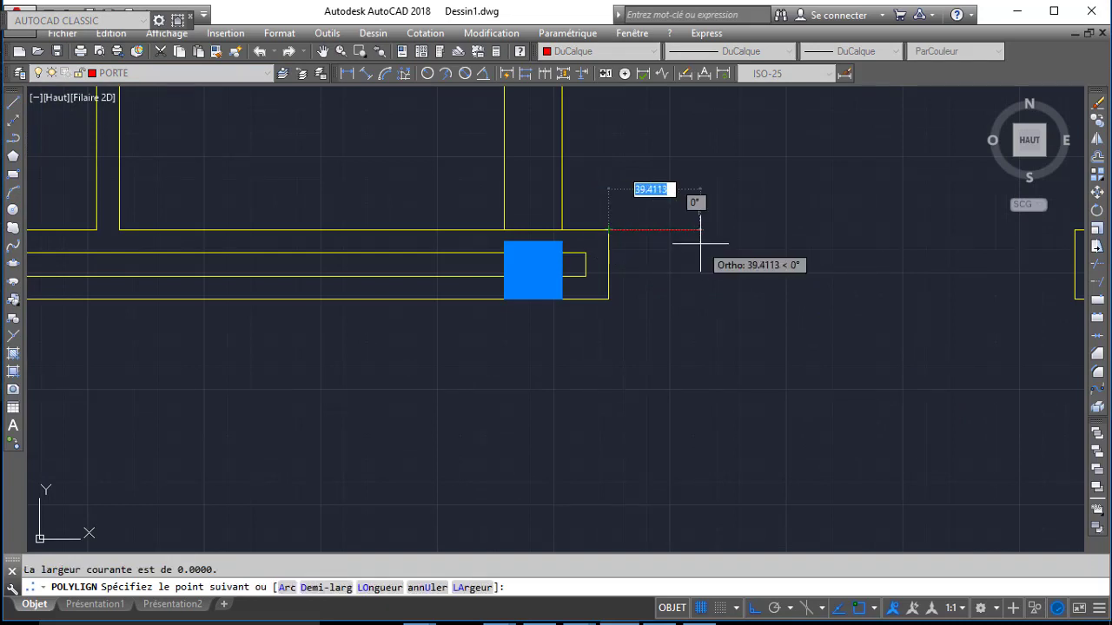
type("5")
key("Return")
type("5")
key("Return")
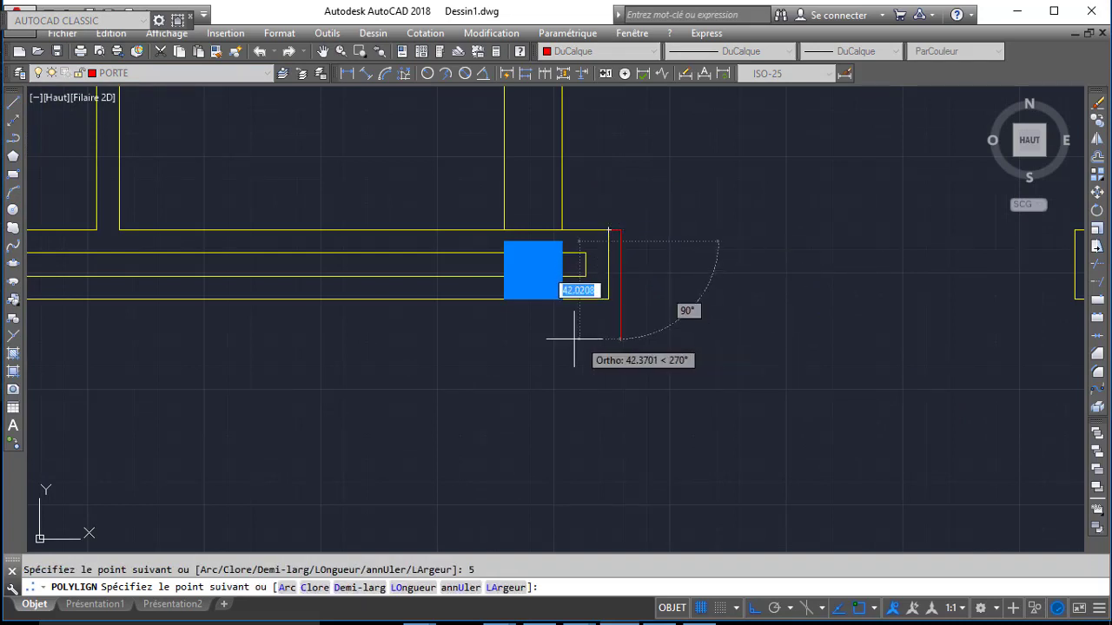
key("Return")
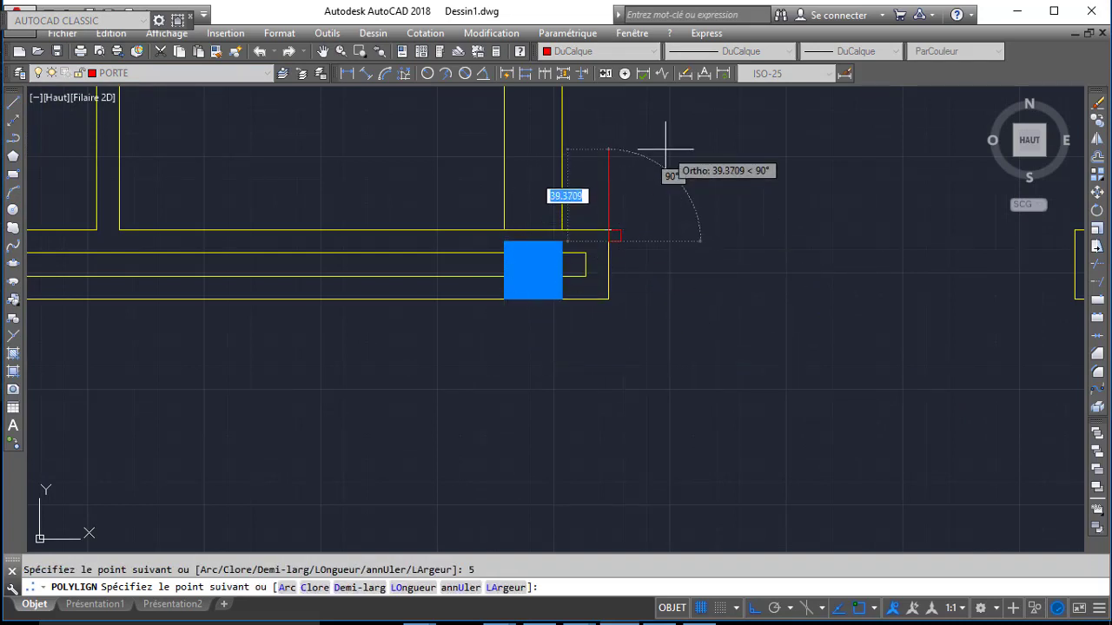
type("5")
key("Return")
key("Return")
- Select the small red square at the entrance's left jamb
left_click(599, 206)
left_click(653, 277)
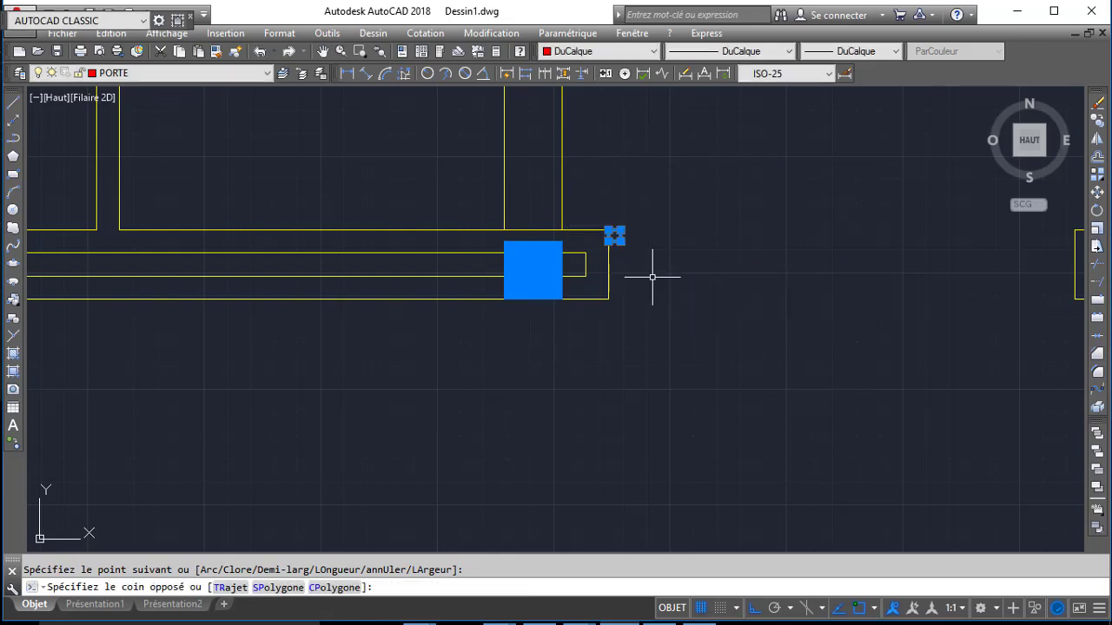
- Copy the small red door-frame square from the wall end to the opposite side of the entrance opening
type("CO")
type("P")
key("Return")
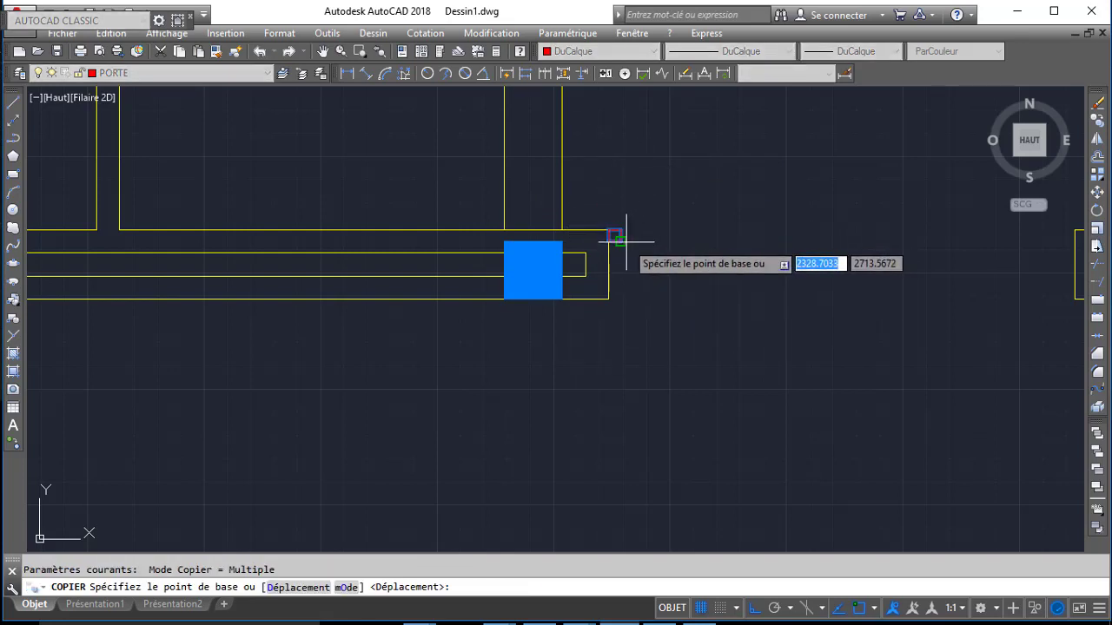
left_click(614, 235)
middle_click_drag(1001, 252, 644, 261)
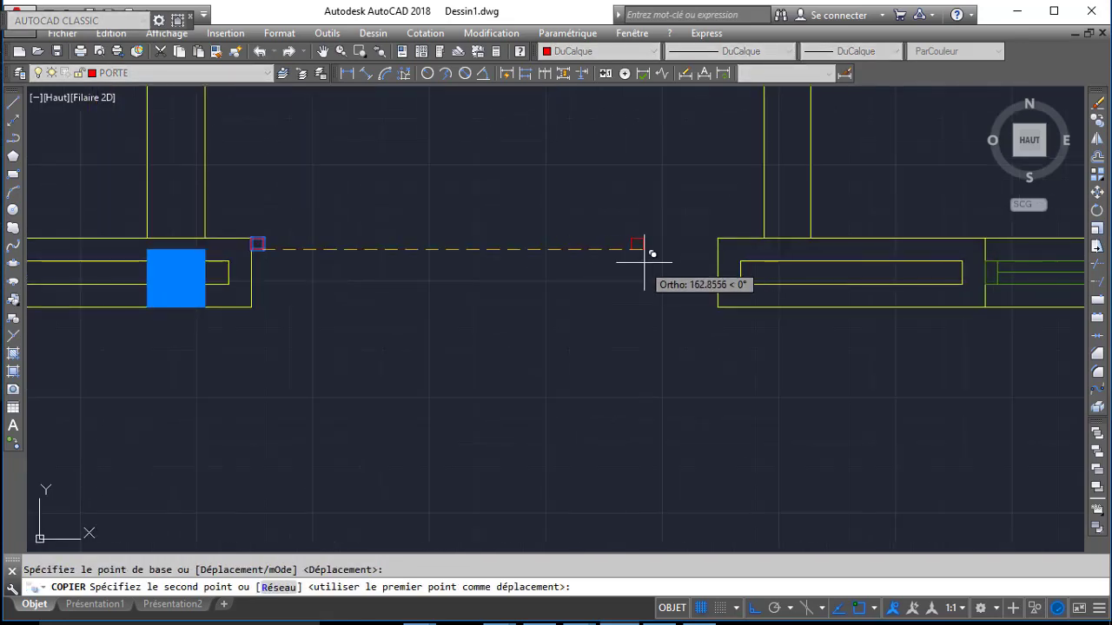
left_click(718, 248)
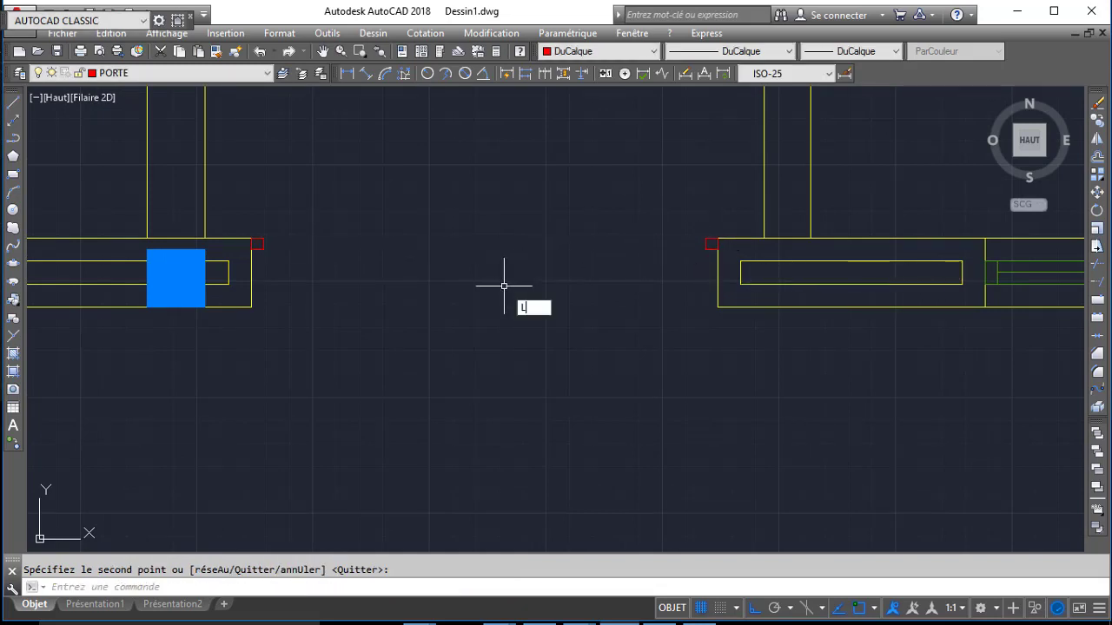
- Draw a vertical door-leaf line 95 units long upward from the top inner corner of the left frame square
key("Return")
scroll(500, 422, "down", 2)
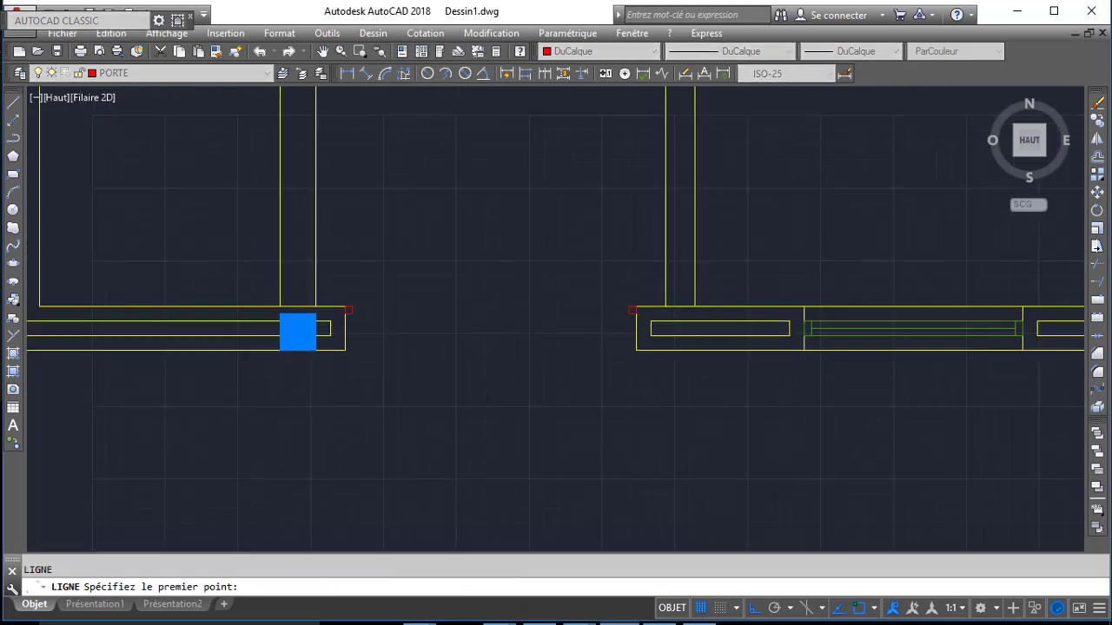
scroll(378, 291, "up", 2)
left_click(337, 315)
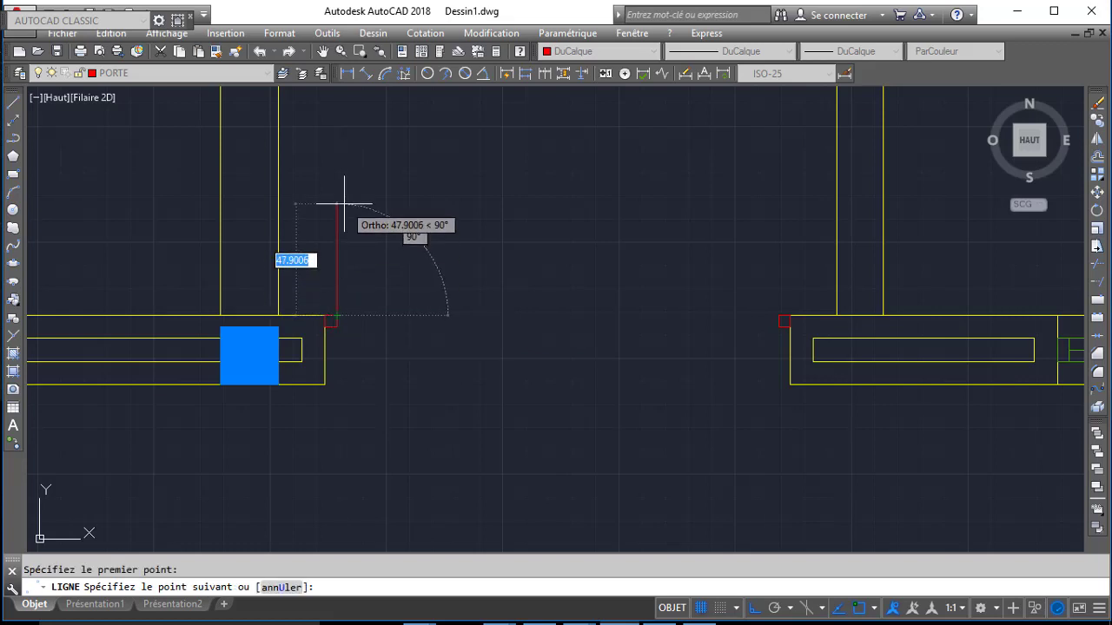
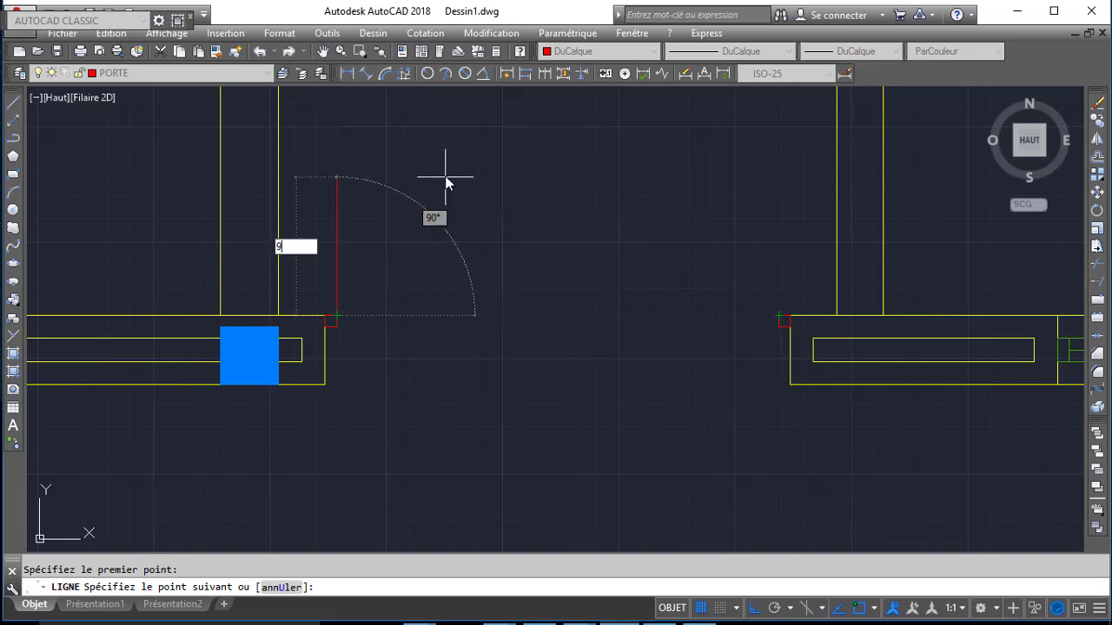
key("Return")
middle_click_drag(390, 254, 552, 349)
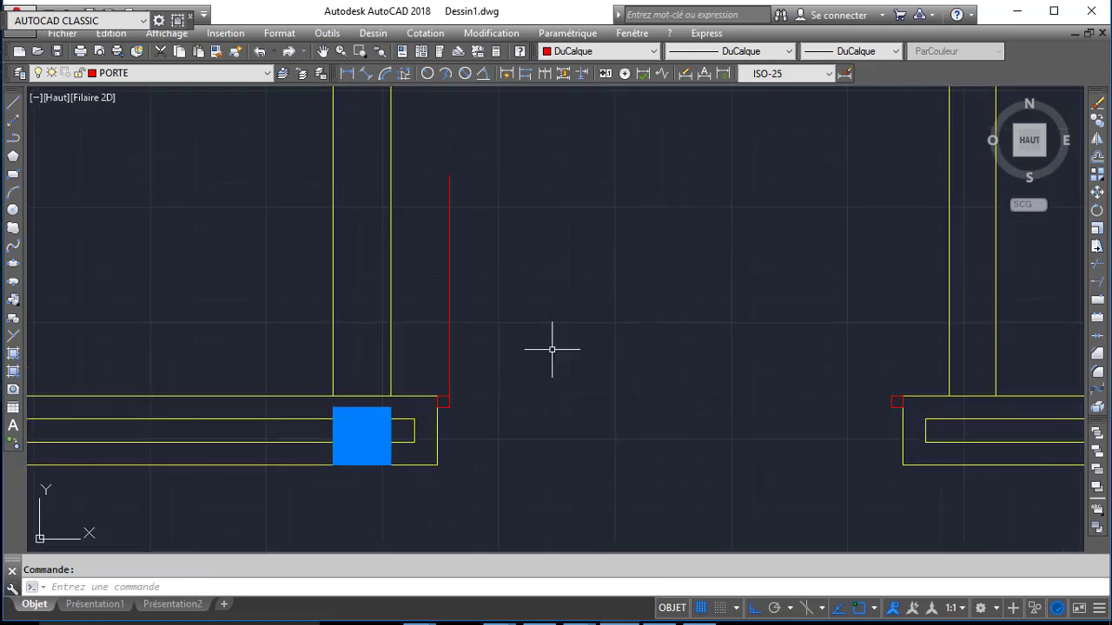
type("A")
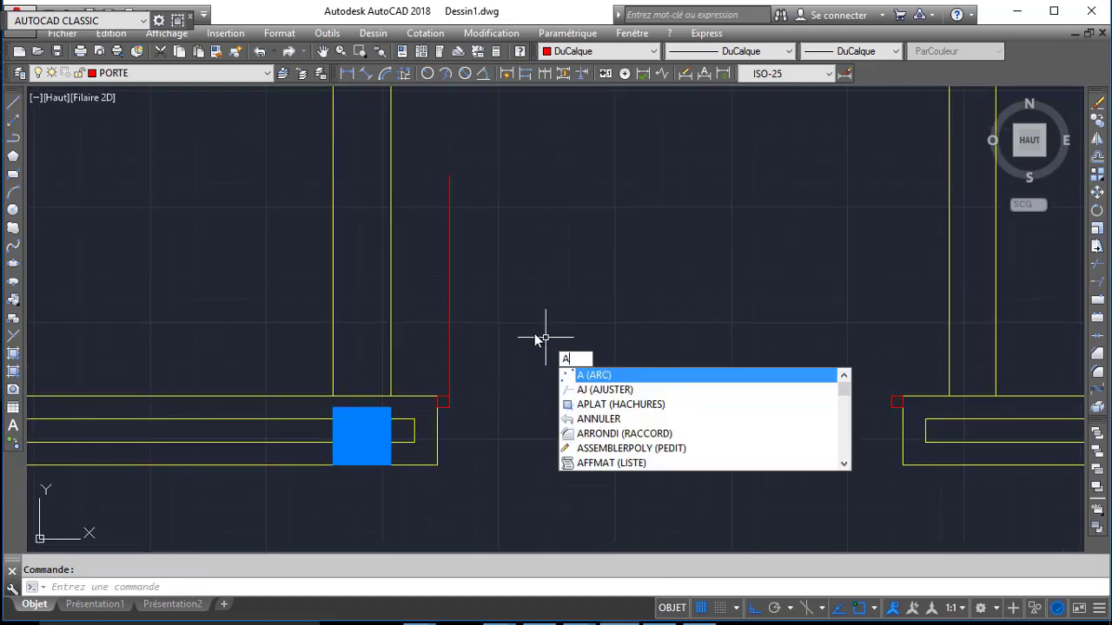
key("Return")
left_click(453, 174)
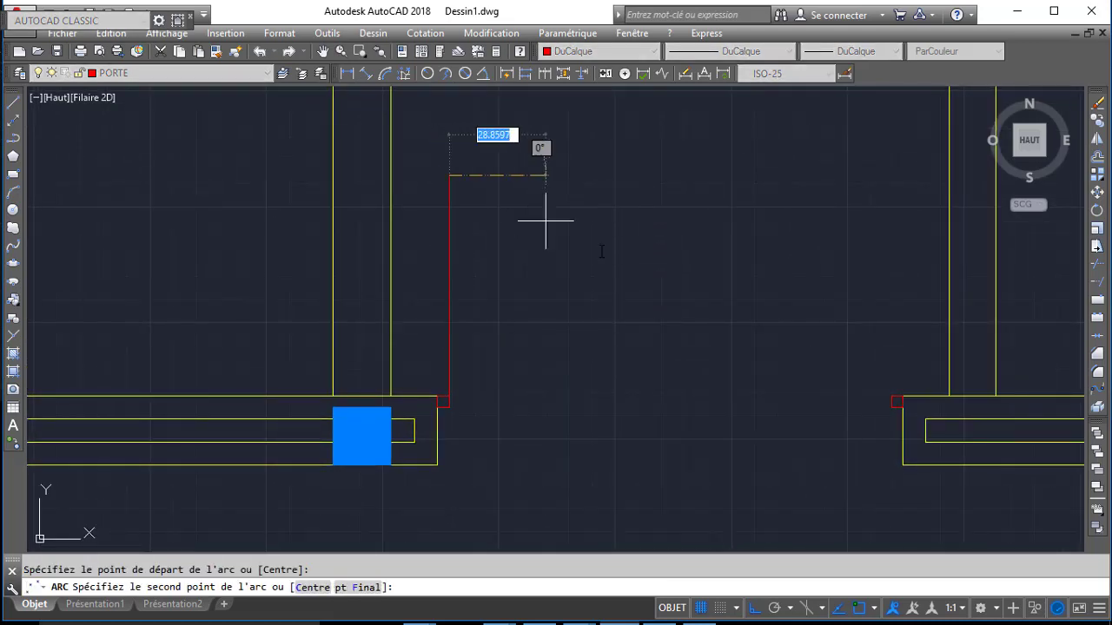
key("Escape")
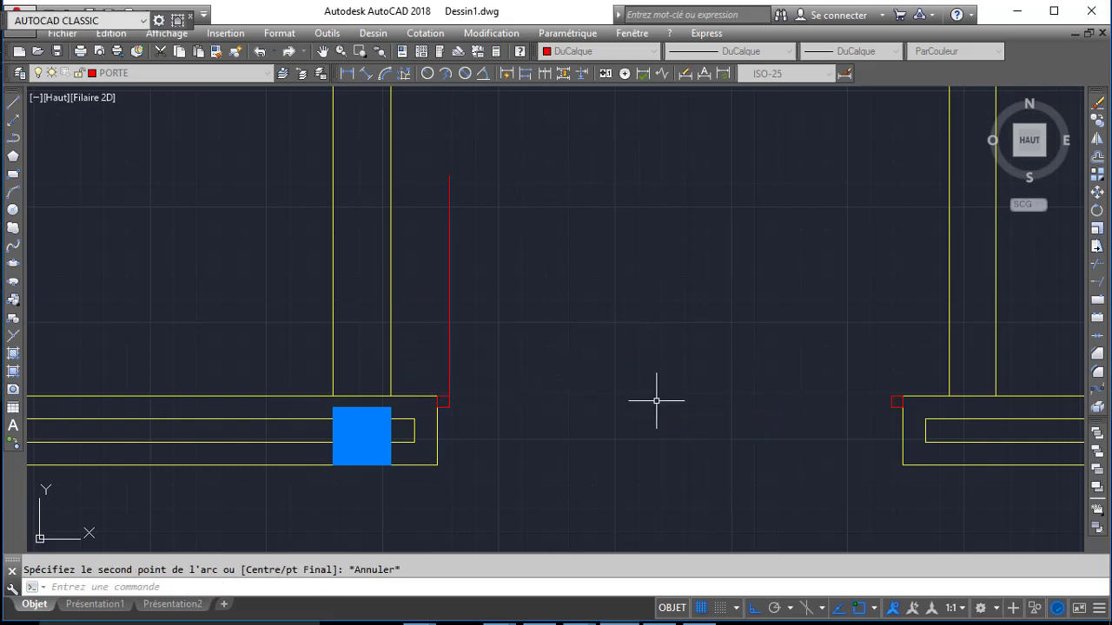
- Mark the leaf's closing point with a short vertical line 95 units from the left frame, and erase the horizontal guide line
key("Return")
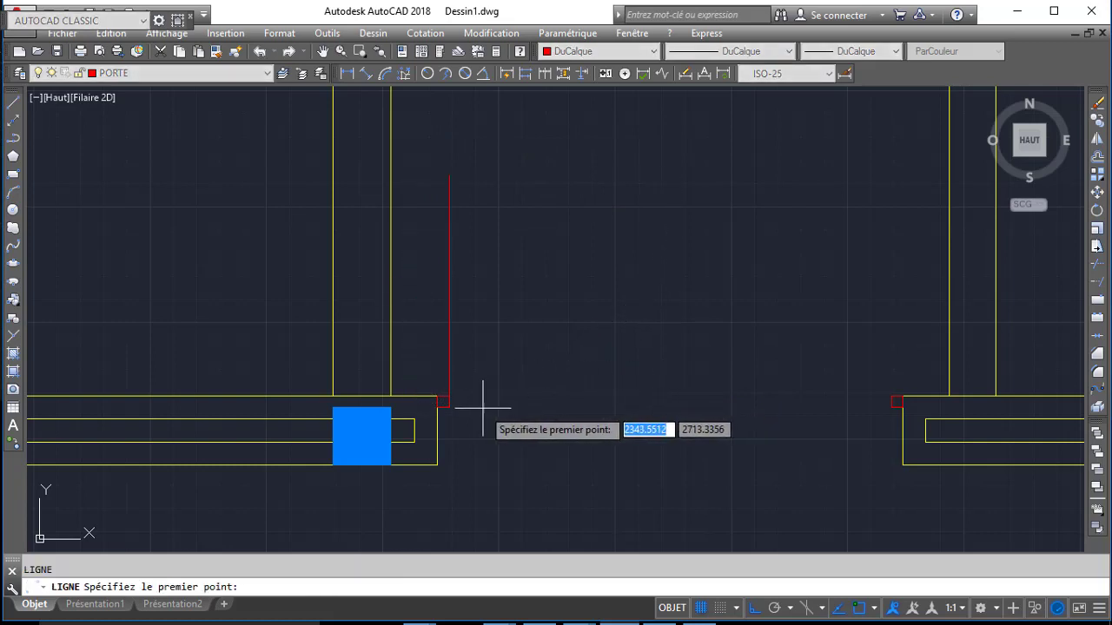
left_click(448, 397)
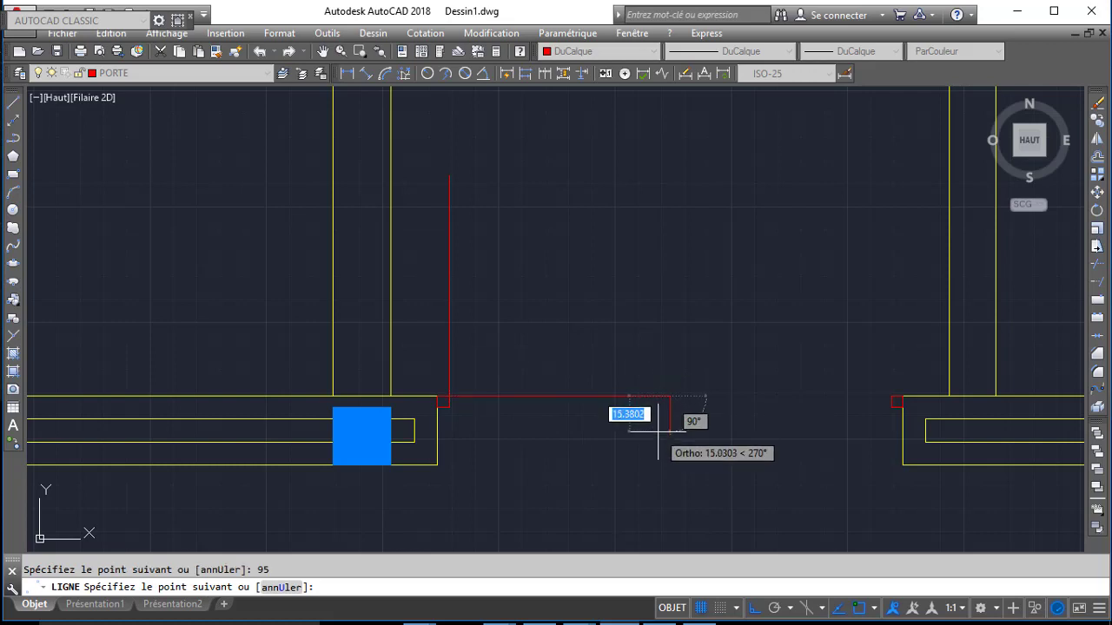
key("Return")
key("Return")
left_click(601, 406)
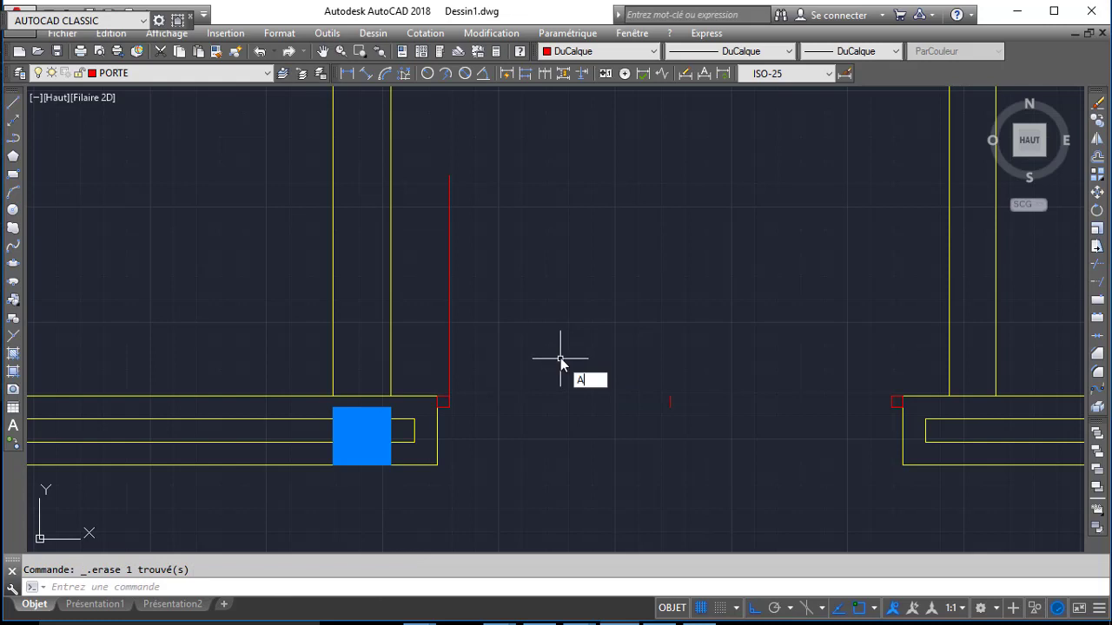
- Draw the door-swing arc from the top of the leaf line to the short mark in the middle of the opening
key("Return")
left_click(449, 175)
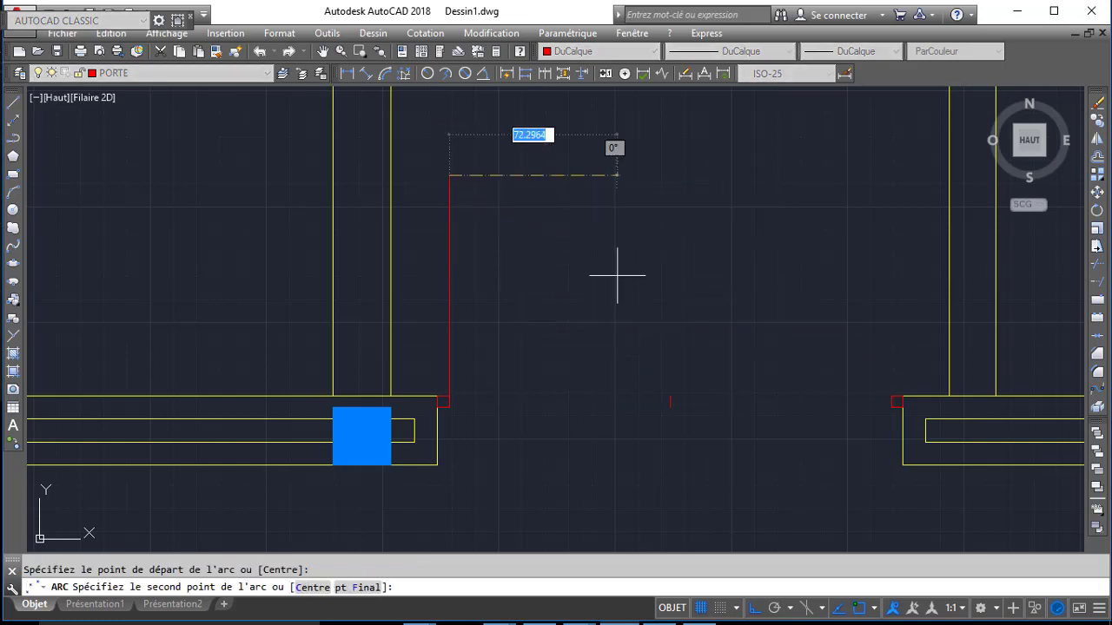
left_click(665, 393)
left_click(666, 404)
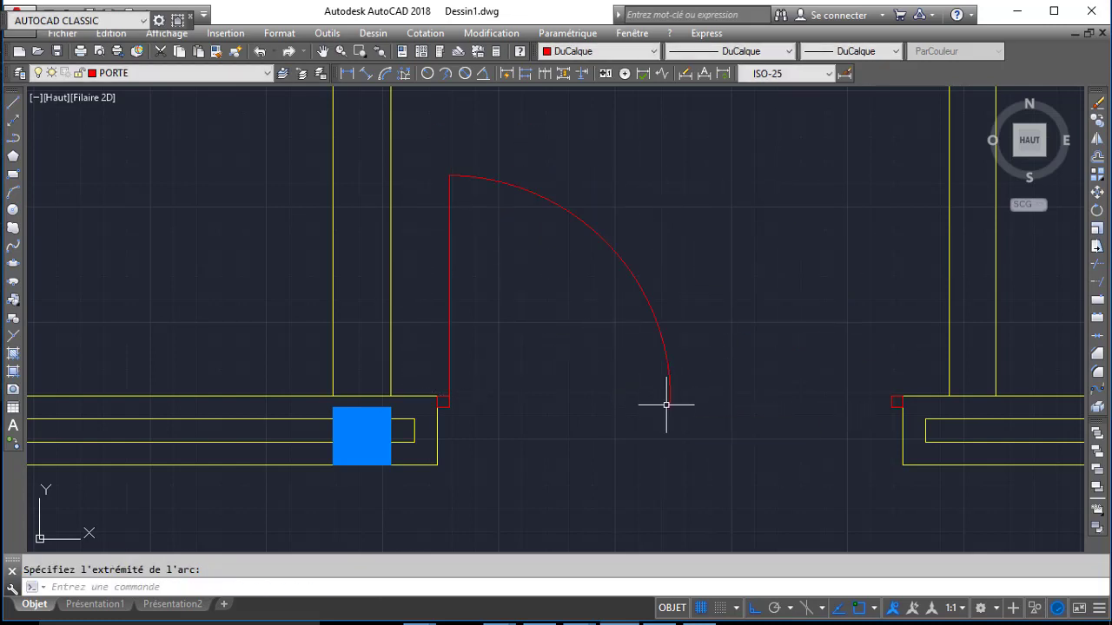
- Mirror the door leaf and swing arc about a vertical axis through the arc's lower end, keeping the source objects
left_click(536, 155)
left_click(429, 225)
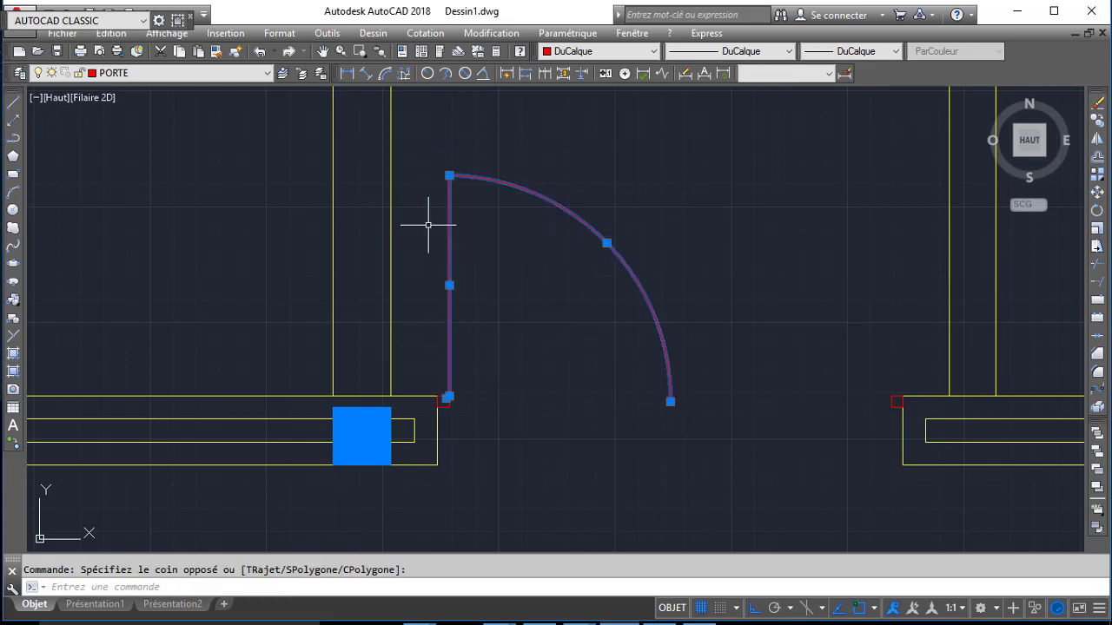
type("MI")
key("Return")
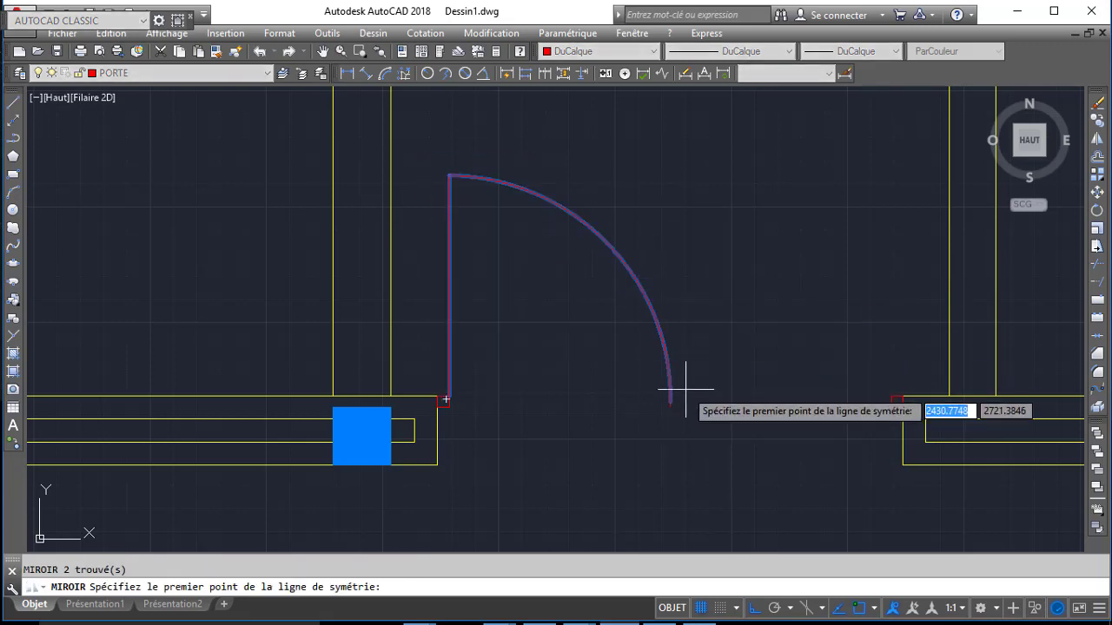
left_click(668, 400)
left_click(667, 194)
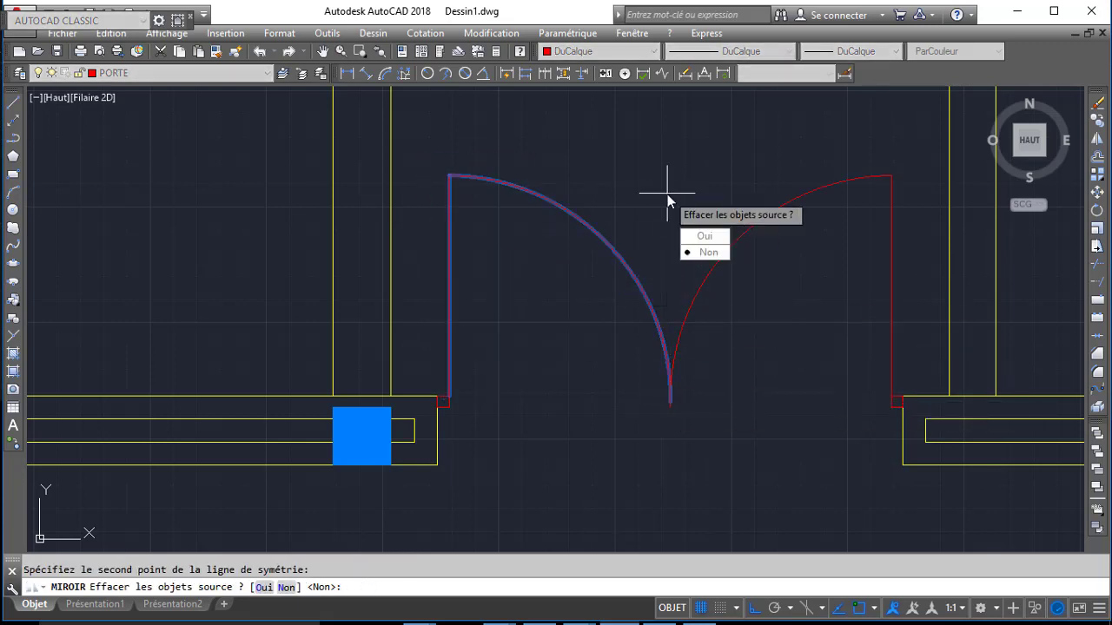
key("Return")
- Examine the reference plan's dimensions along the lower facade beside the entrance and compare them with the drawn wall
scroll(657, 186, "down", 4)
middle_click_drag(516, 260, 641, 366)
middle_click_drag(571, 373, 647, 332)
scroll(598, 321, "down", 1)
middle_click_drag(418, 329, 669, 292)
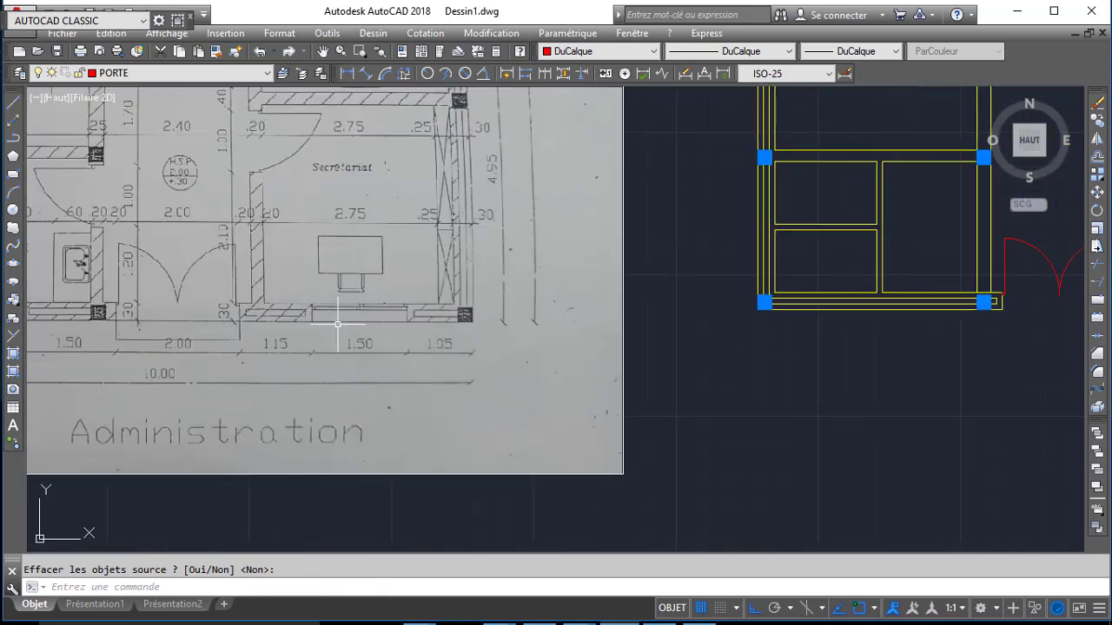
middle_click_drag(143, 376, 417, 380)
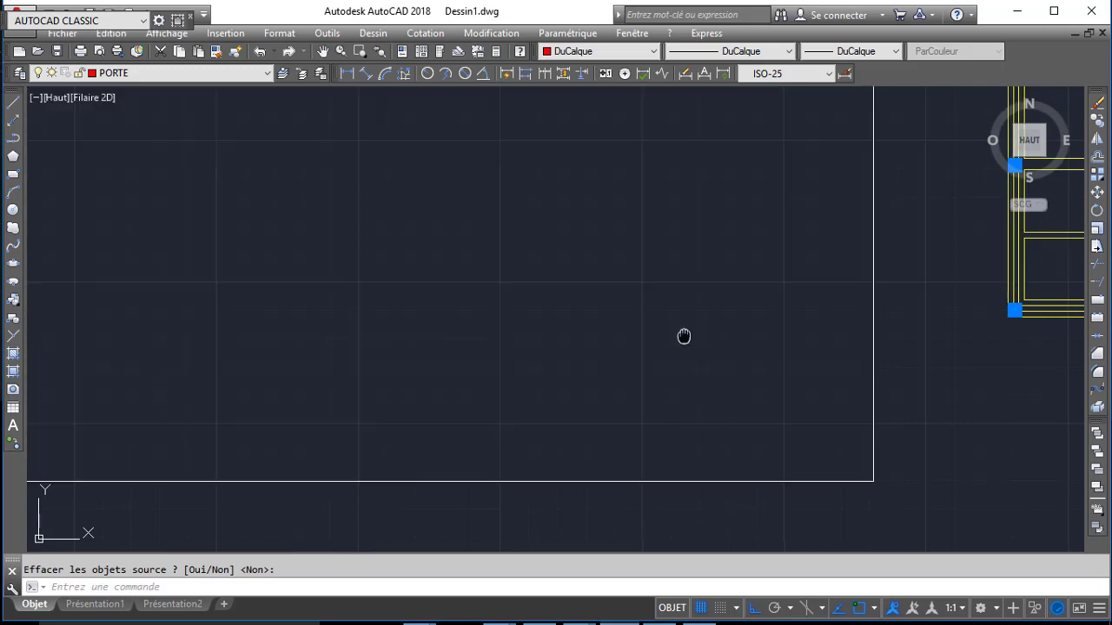
middle_click_drag(682, 335, 268, 332)
scroll(748, 316, "up", 2)
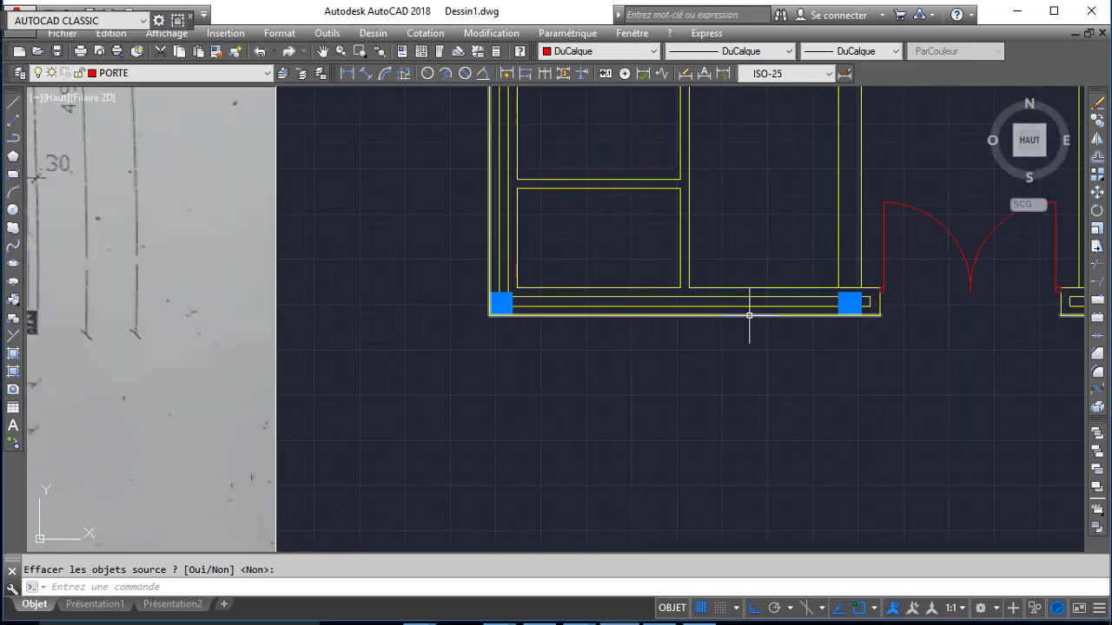
- Offset the wall's end line at the entrance 150 units to the left to place the first side of the W.C. window
key("Return")
scroll(727, 343, "down", 2)
middle_click_drag(608, 340, 665, 342)
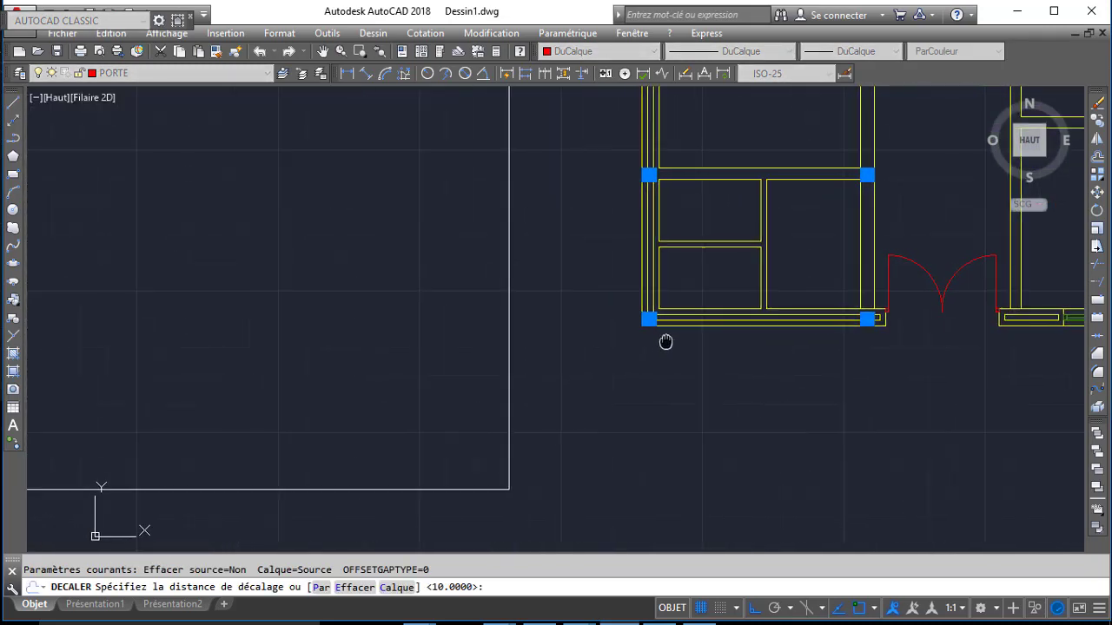
middle_click_drag(611, 373, 959, 356)
middle_click_drag(648, 369, 472, 360)
type("150")
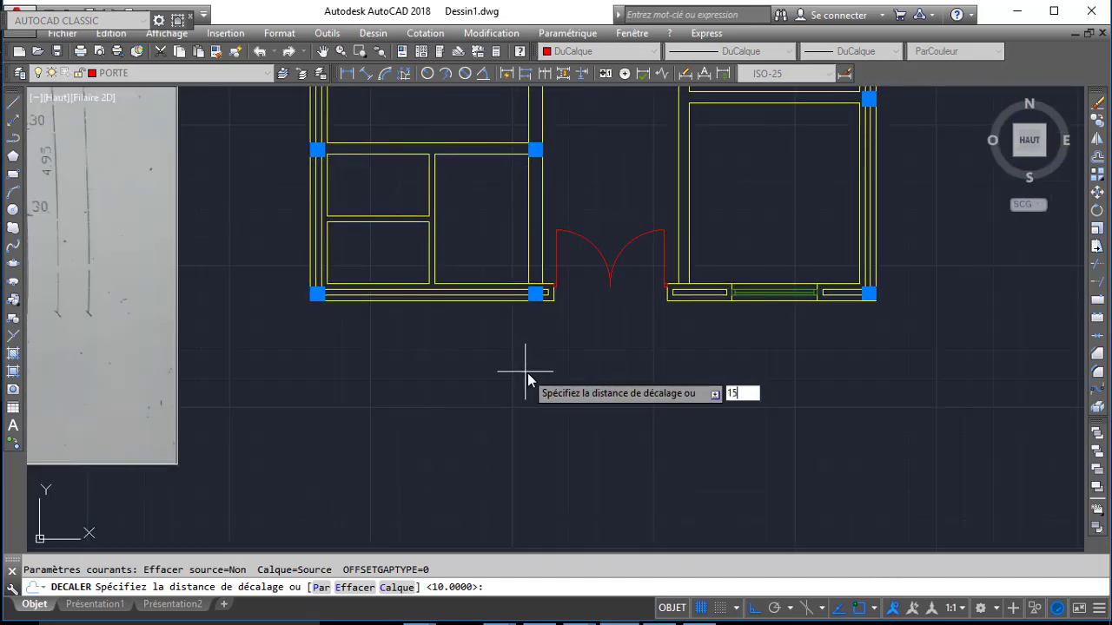
key("Return")
scroll(552, 315, "up", 3)
left_click(560, 266)
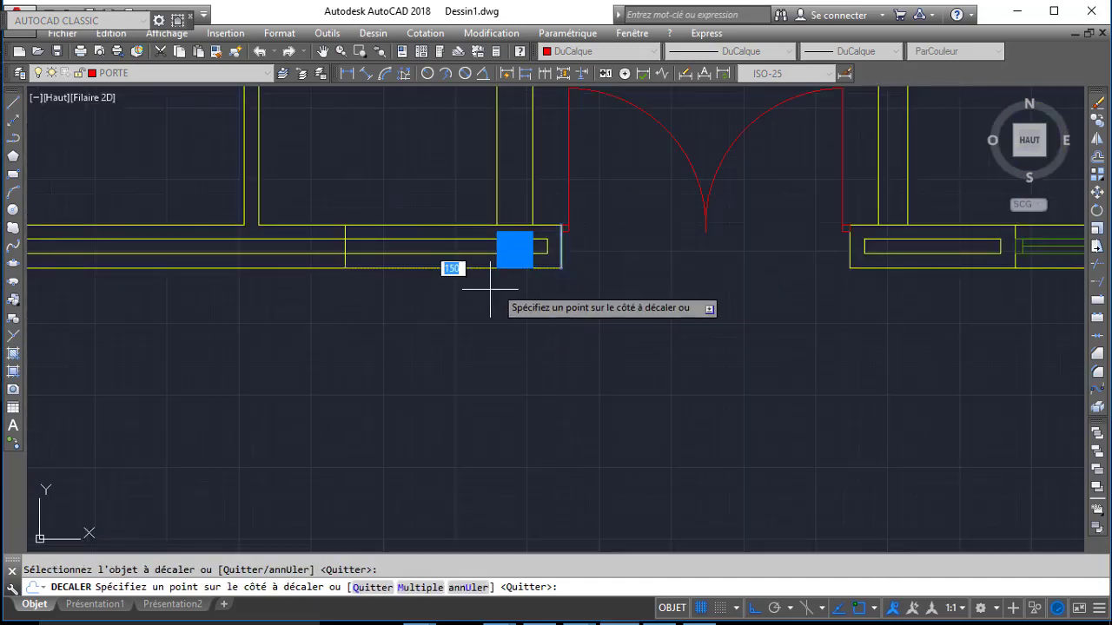
left_click(447, 297)
key("Return")
- Offset the new window side line 60 units further left to set the W.C. window's other side
key("Return")
middle_click_drag(385, 297, 514, 345)
scroll(514, 345, "down", 5)
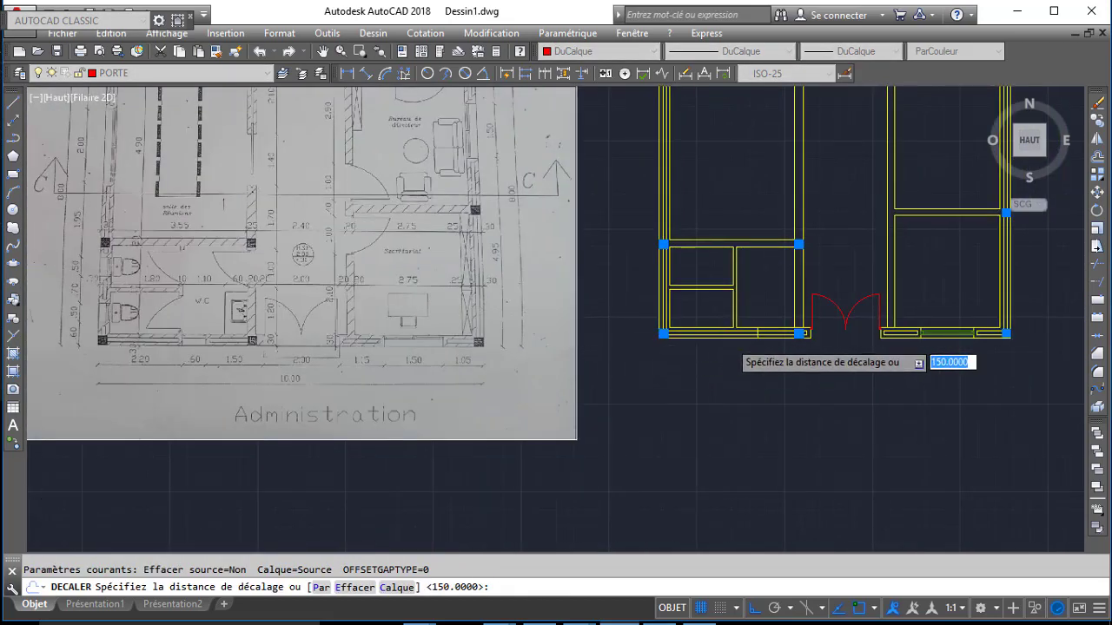
scroll(729, 339, "up", 4)
type("60")
key("Return")
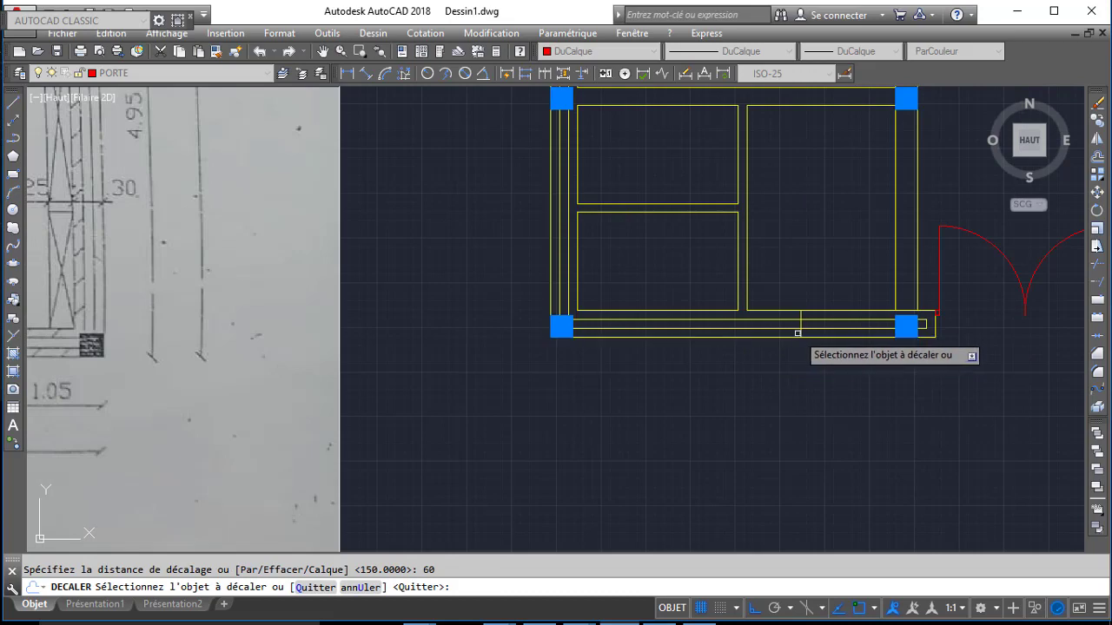
left_click(799, 323)
left_click(725, 351)
middle_click_drag(567, 362, 790, 352)
key("Return")
- Offset the two window side lines 10 units outward, one to each side of the W.C. window opening
middle_click_drag(320, 360, 670, 366)
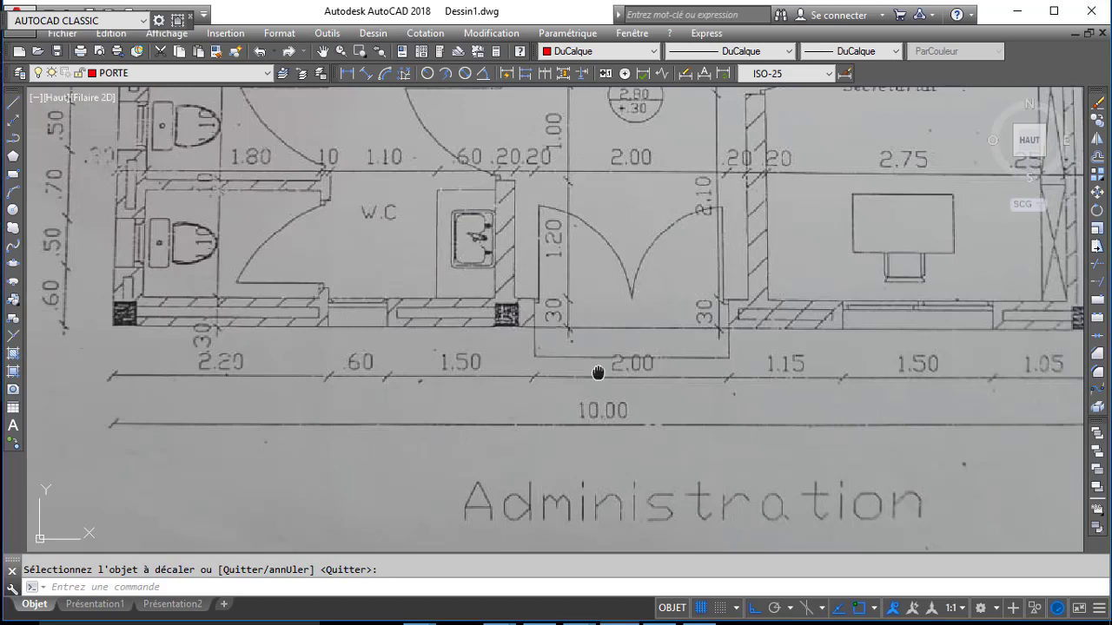
middle_click_drag(597, 373, 70, 366)
scroll(712, 328, "down", 2)
middle_click_drag(971, 342, 544, 358)
scroll(655, 332, "up", 4)
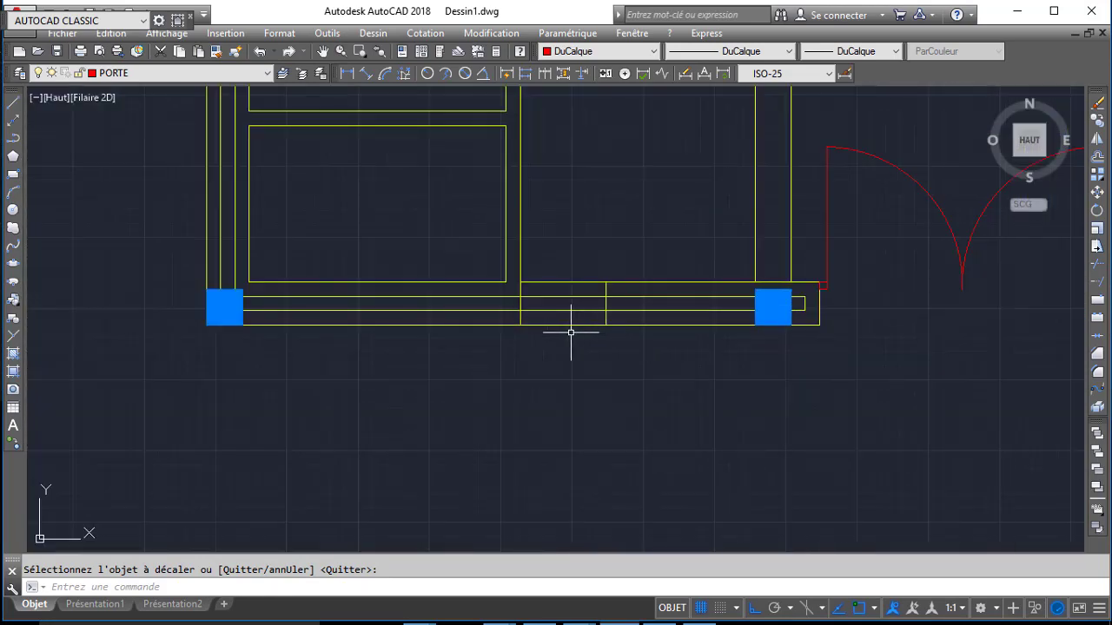
type("D")
key("Return")
type("10")
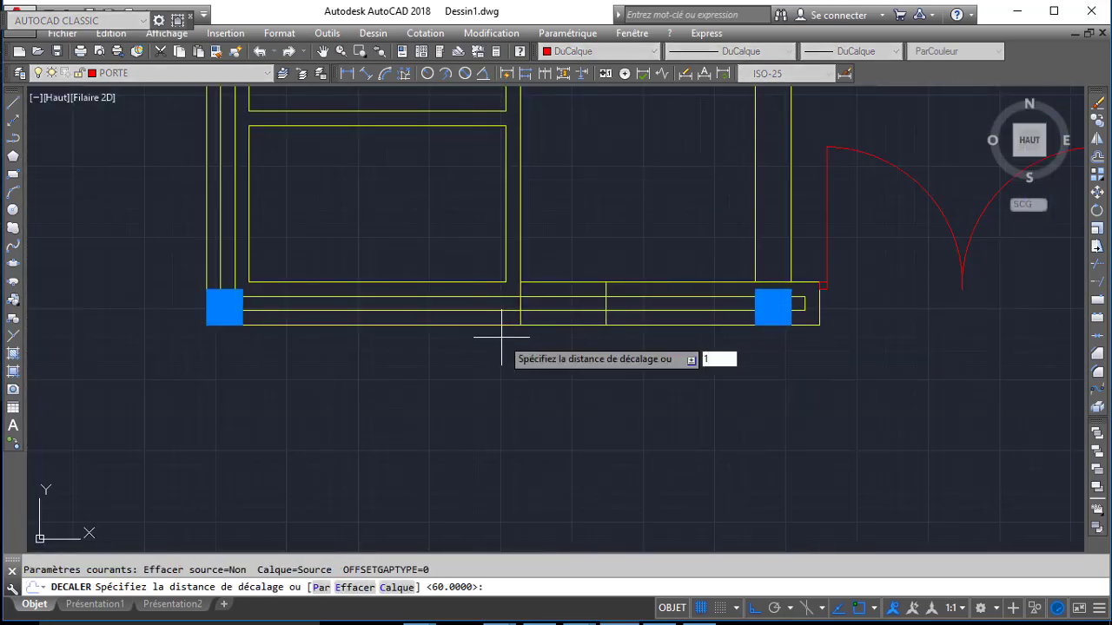
key("Return")
left_click(518, 319)
left_click(510, 321)
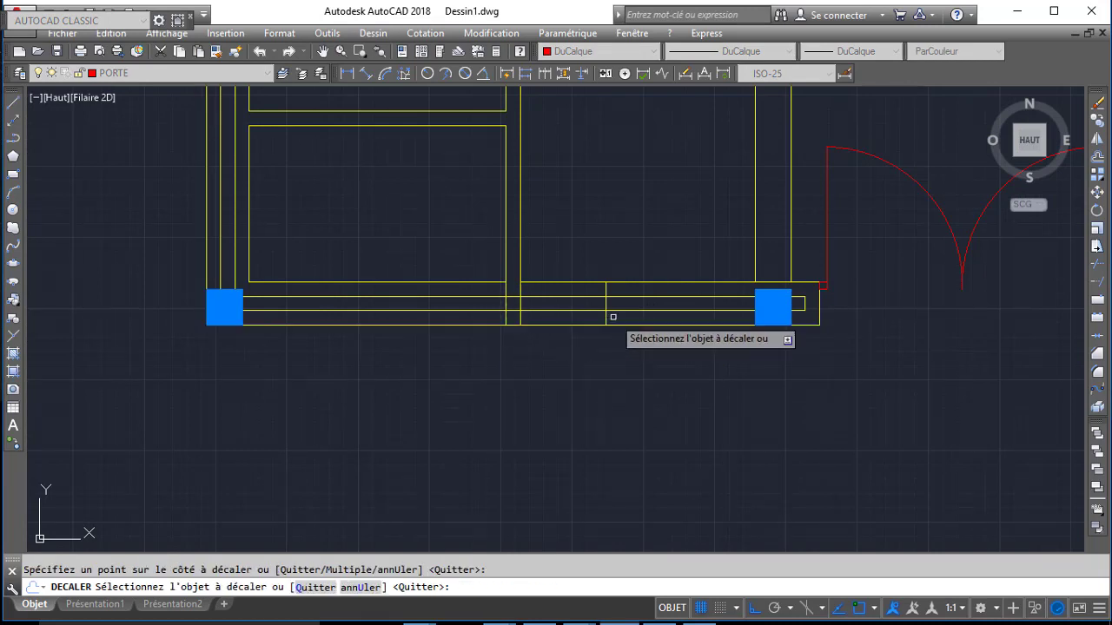
left_click(608, 317)
key("Return")
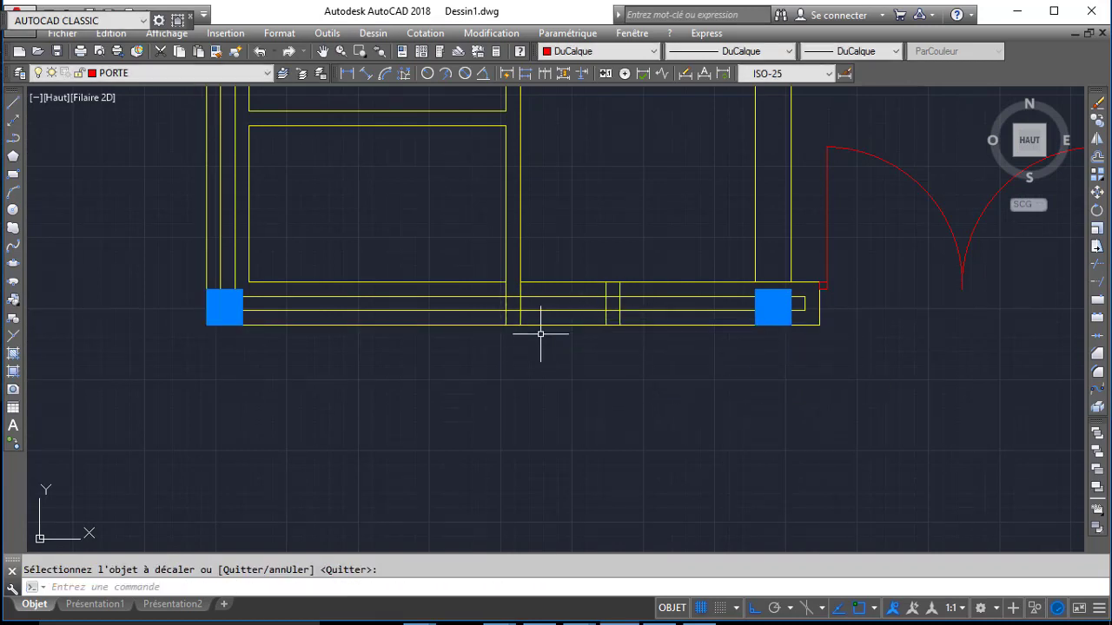
- Trim the cavity lines at the W.C. window's left jamb and cut the outer jamb line back to the wall cavity
type("AJ")
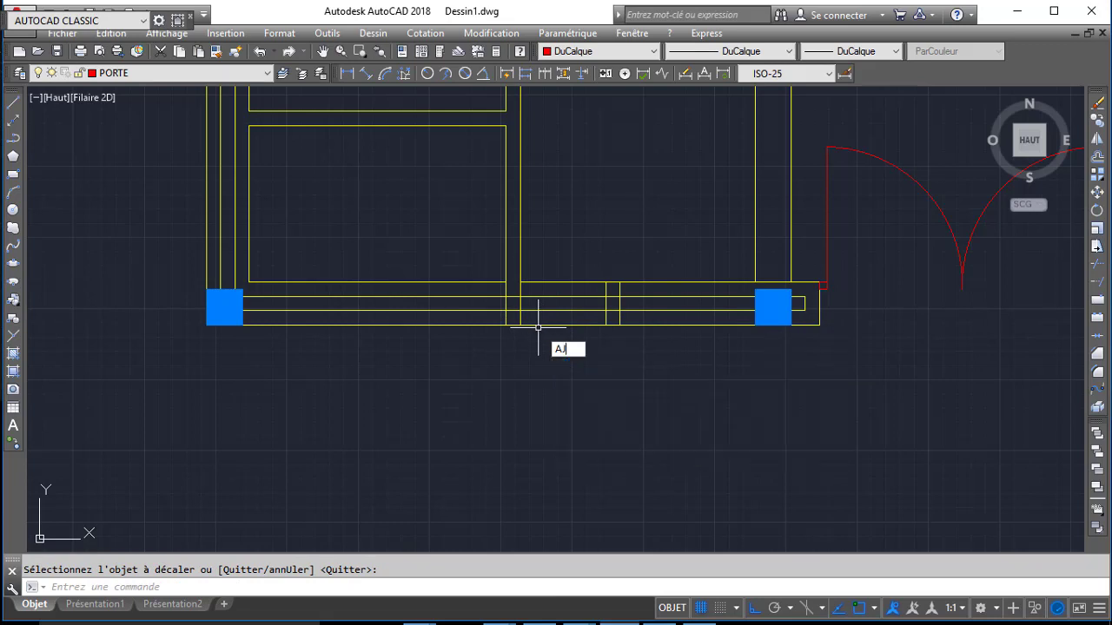
key("Return")
scroll(509, 316, "up", 4)
left_click(512, 319)
left_click(515, 321)
left_click(521, 316)
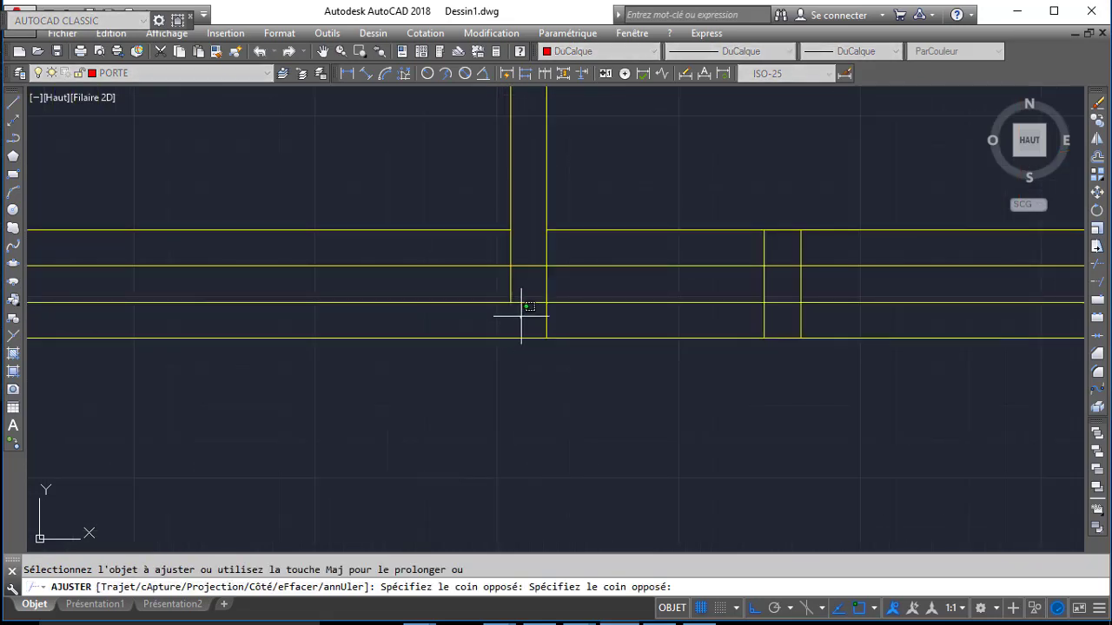
left_click(530, 249)
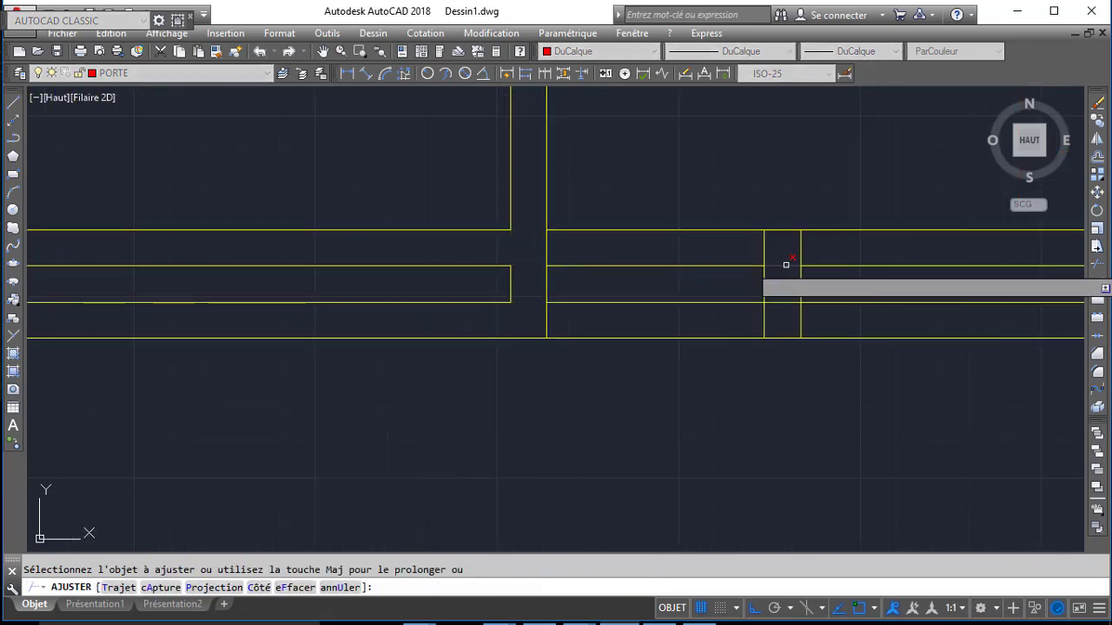
- Trim the cavity lines at the W.C. window's right jamb and cut its outer jamb line back to close the cavity
left_click(821, 245)
left_click(764, 247)
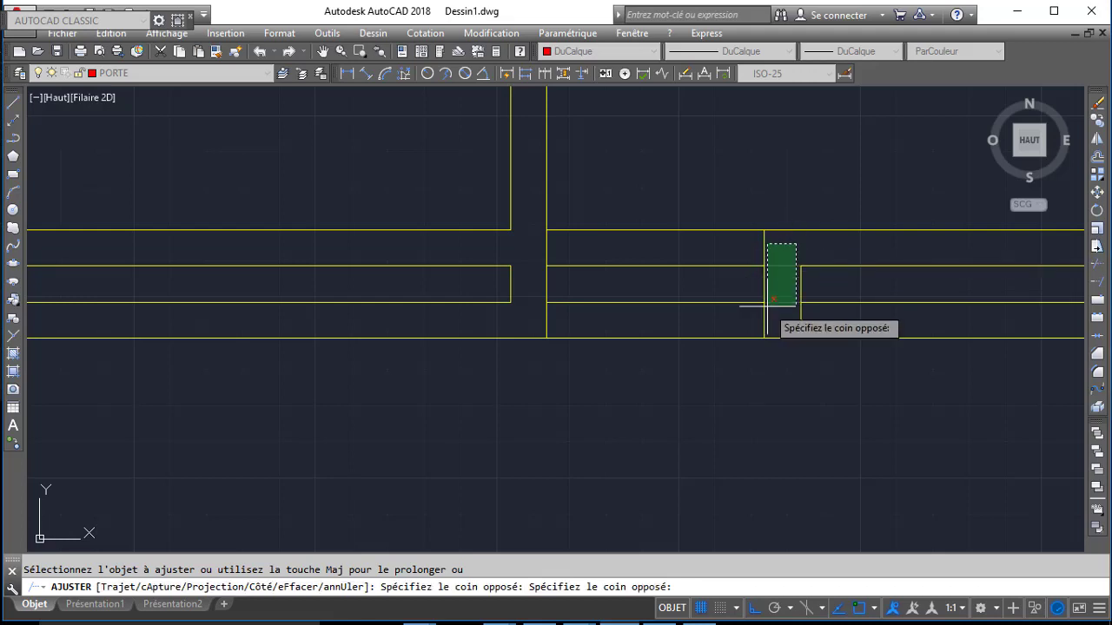
left_click(767, 306)
left_click(774, 306)
left_click(816, 318)
key("Return")
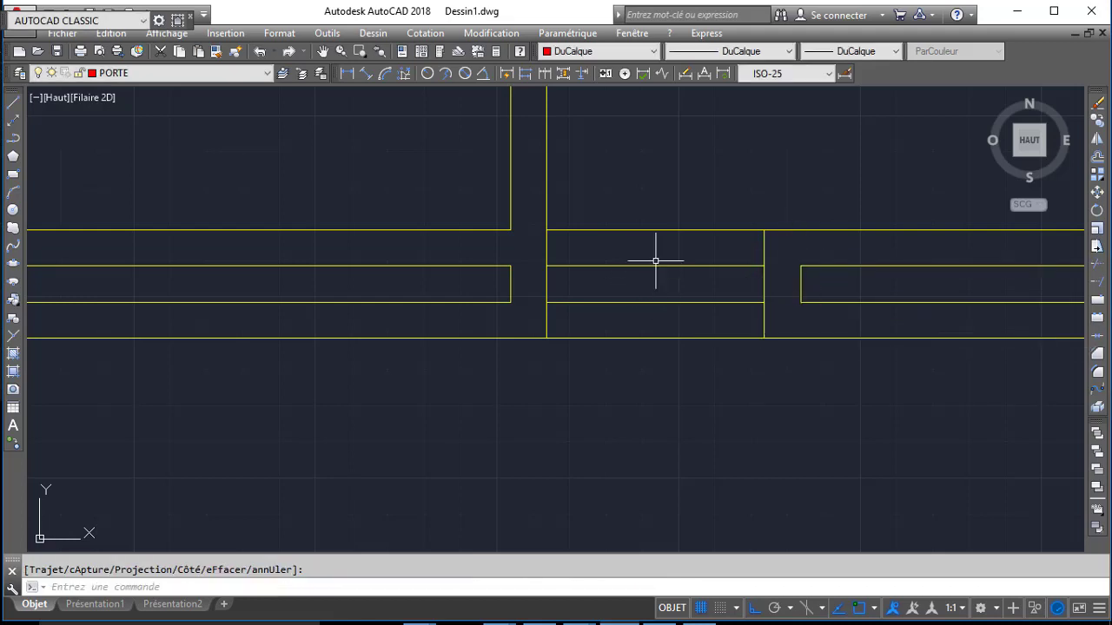
- Assign the two lines inside the W.C. window opening to the FENETRE layer and make FENETRE the current layer
left_click(656, 261)
left_click(601, 311)
left_click(196, 73)
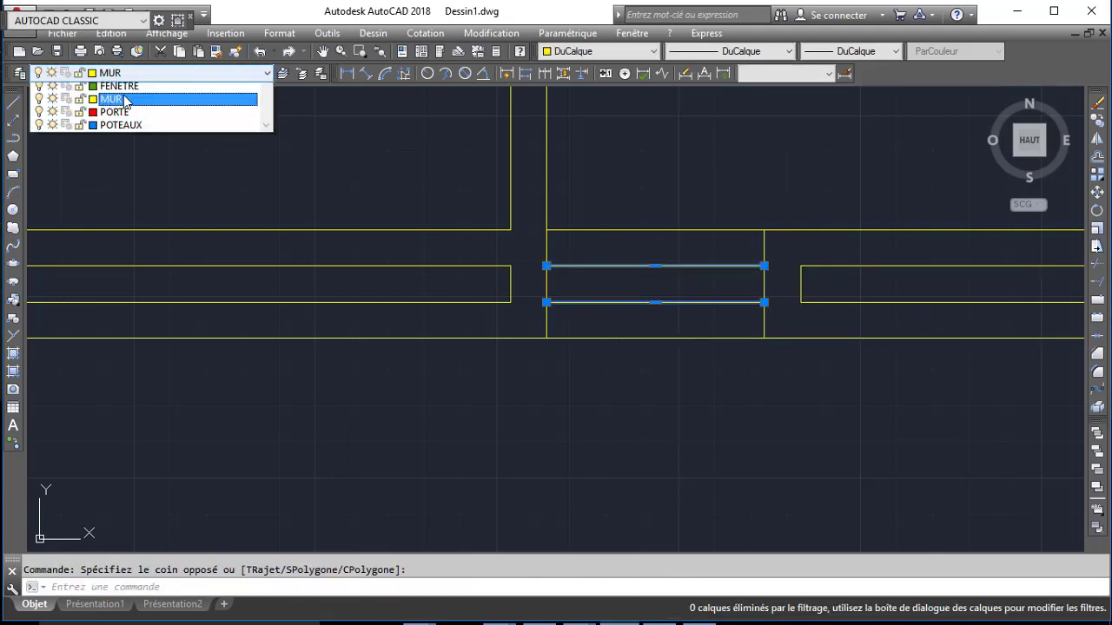
left_click(117, 109)
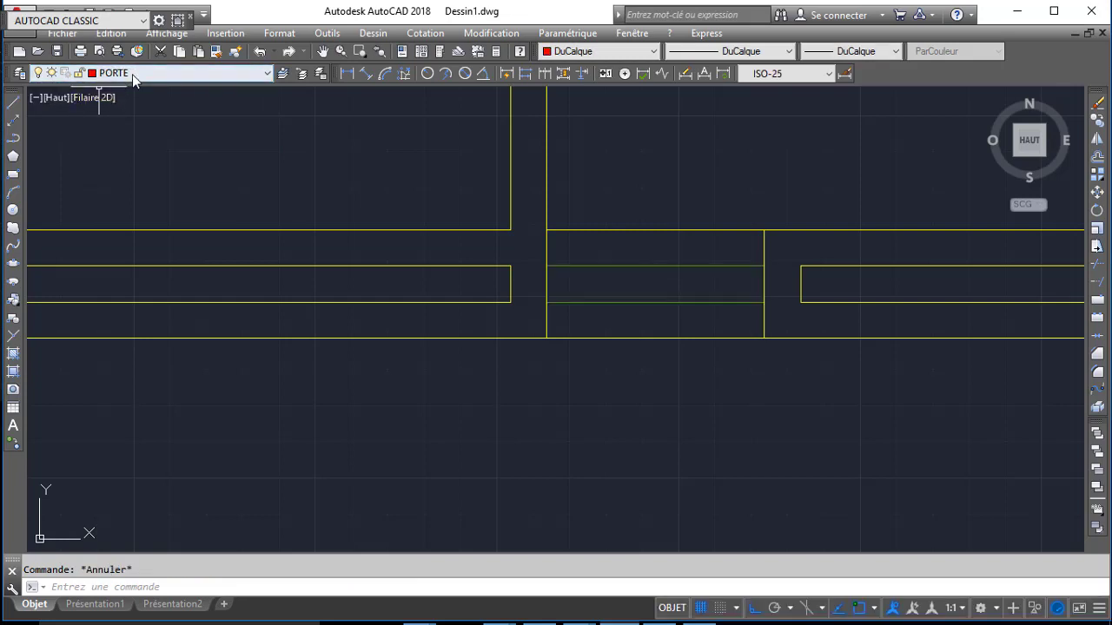
left_click(133, 75)
left_click(103, 103)
- Draw a vertical line at each end of the W.C. window, joining its two horizontal lines into a closed frame
left_click(12, 106)
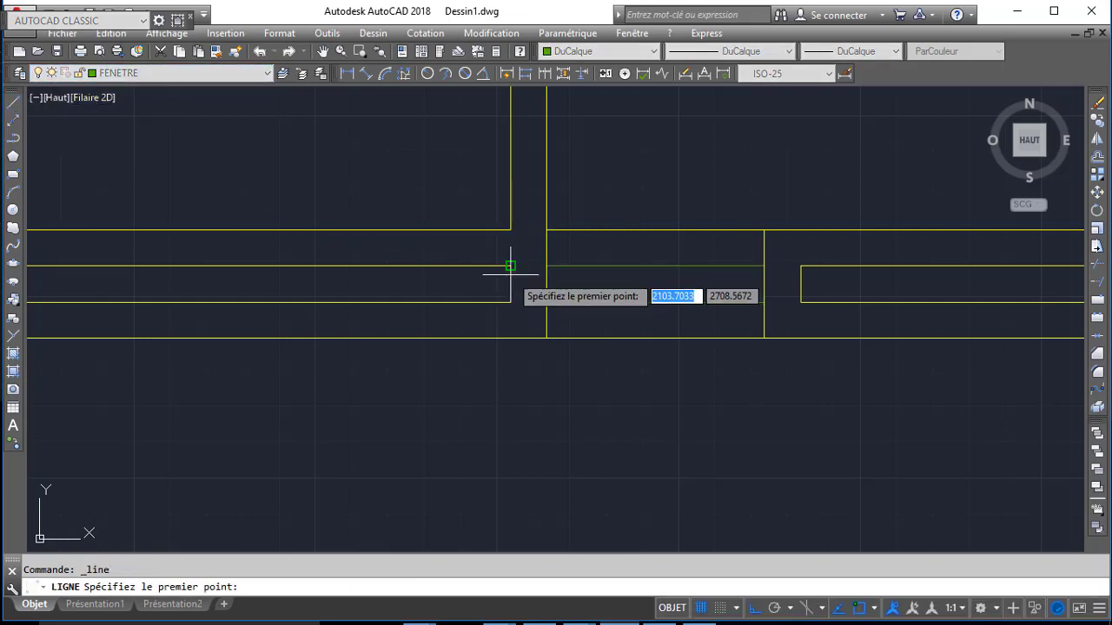
left_click(546, 266)
left_click(547, 302)
key("Return")
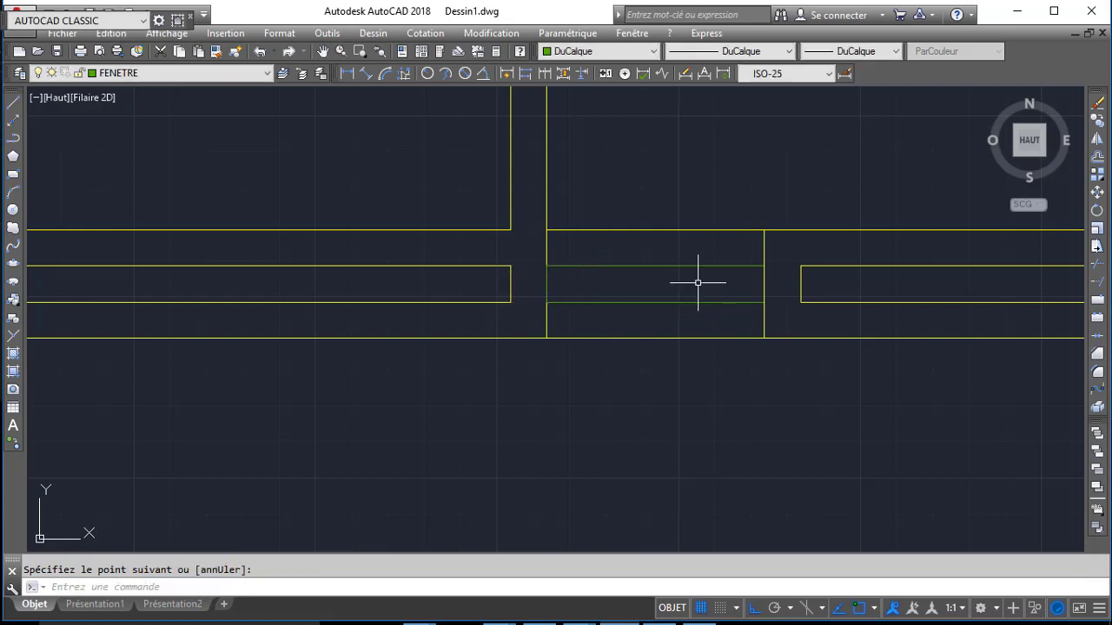
key("Return")
left_click(764, 266)
left_click(764, 303)
key("Return")
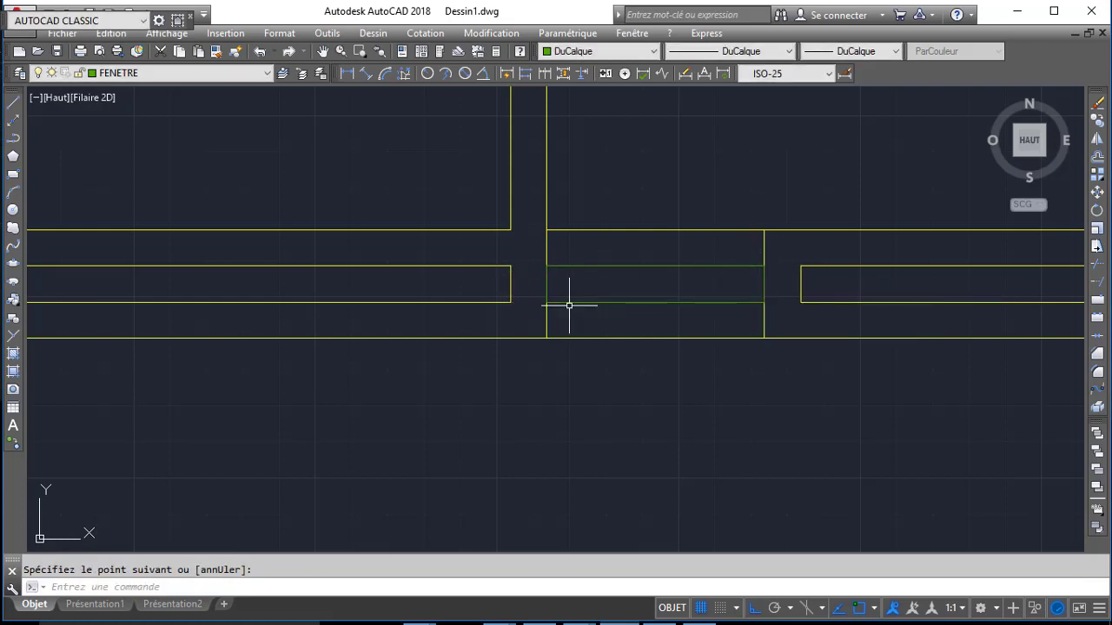
- Offset the two end lines of the W.C. window frame 5 units inward
type("DC")
key("Return")
type("5")
key("Return")
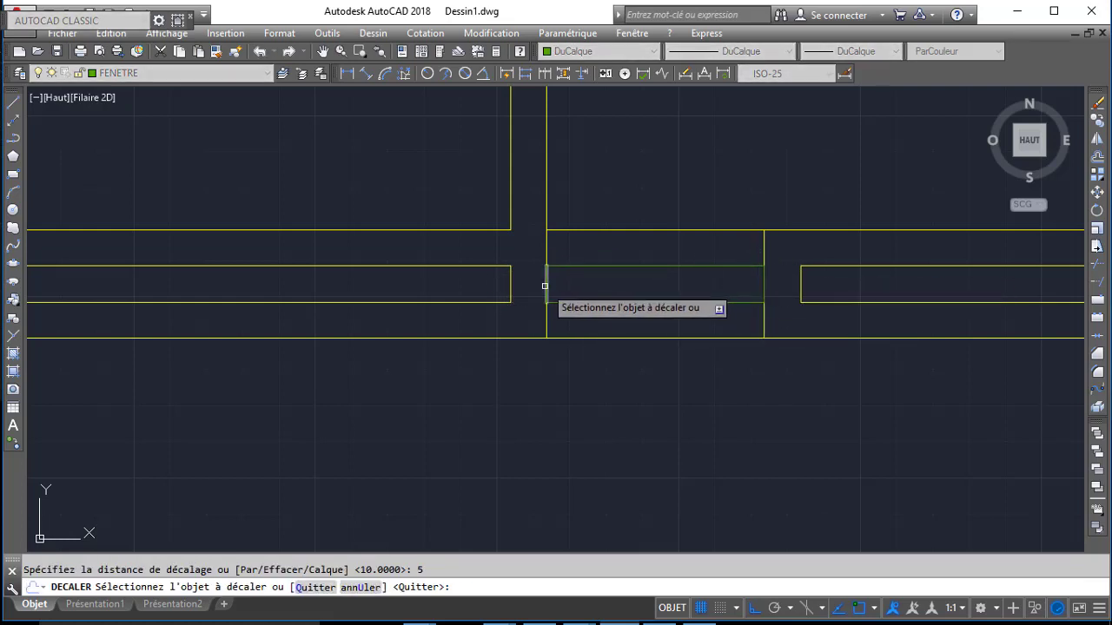
left_click(546, 285)
left_click(586, 283)
left_click(761, 280)
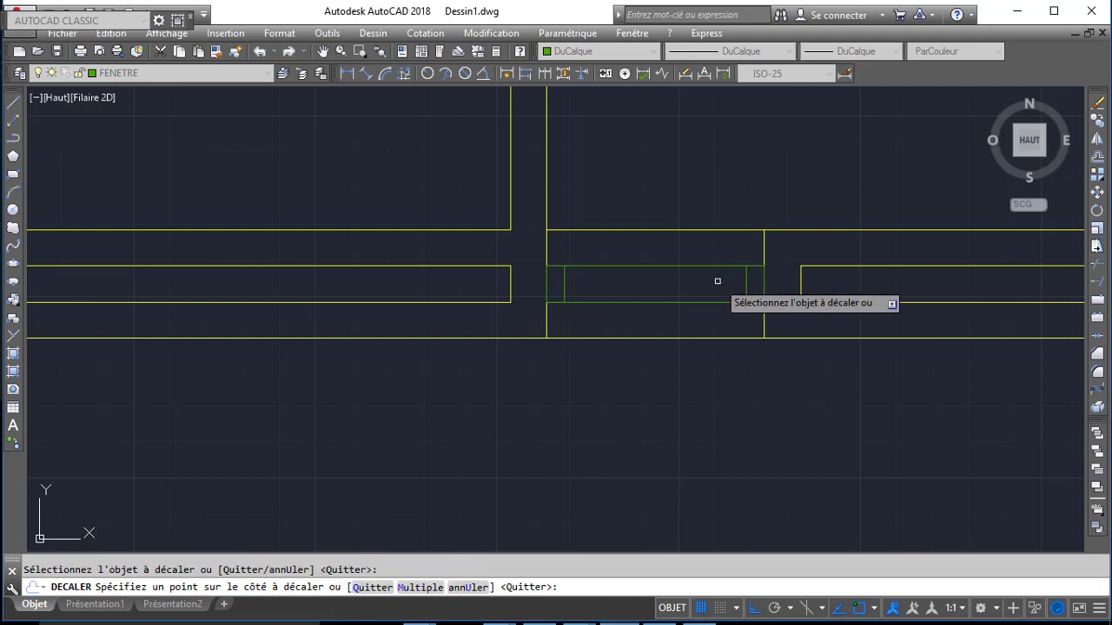
left_click(716, 280)
key("Return")
- Draw the glazing line along the middle of the W.C. window between the two inner frame lines
type("L")
key("Return")
left_click(572, 280)
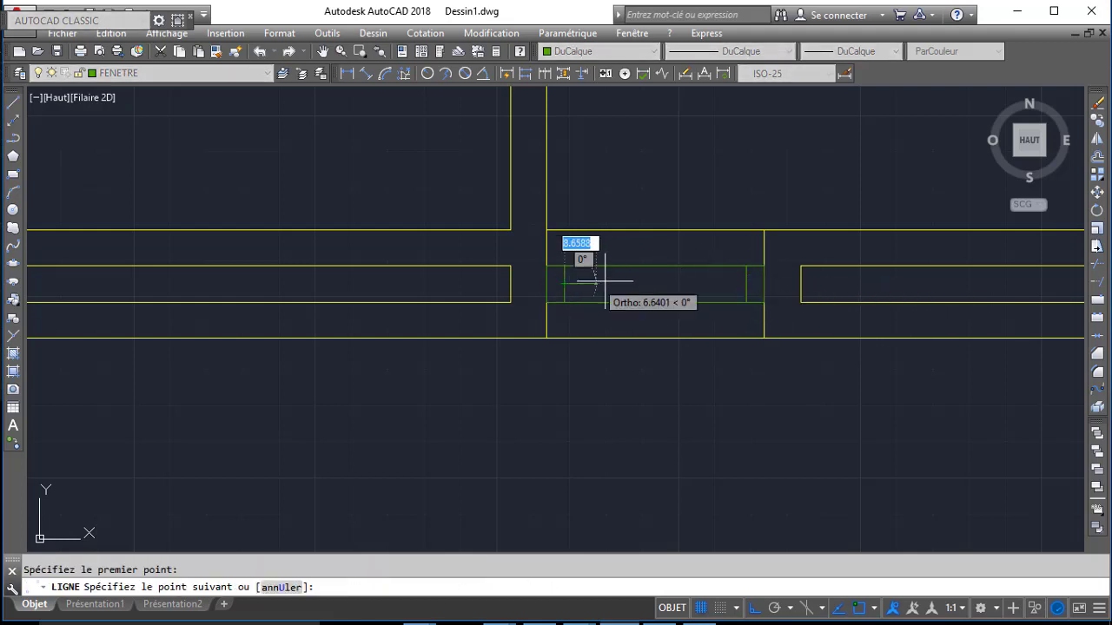
key("Return")
- Try to move the W.C. window lines up 10 units to the wall's inner face, and undo the move
scroll(635, 287, "down", 5)
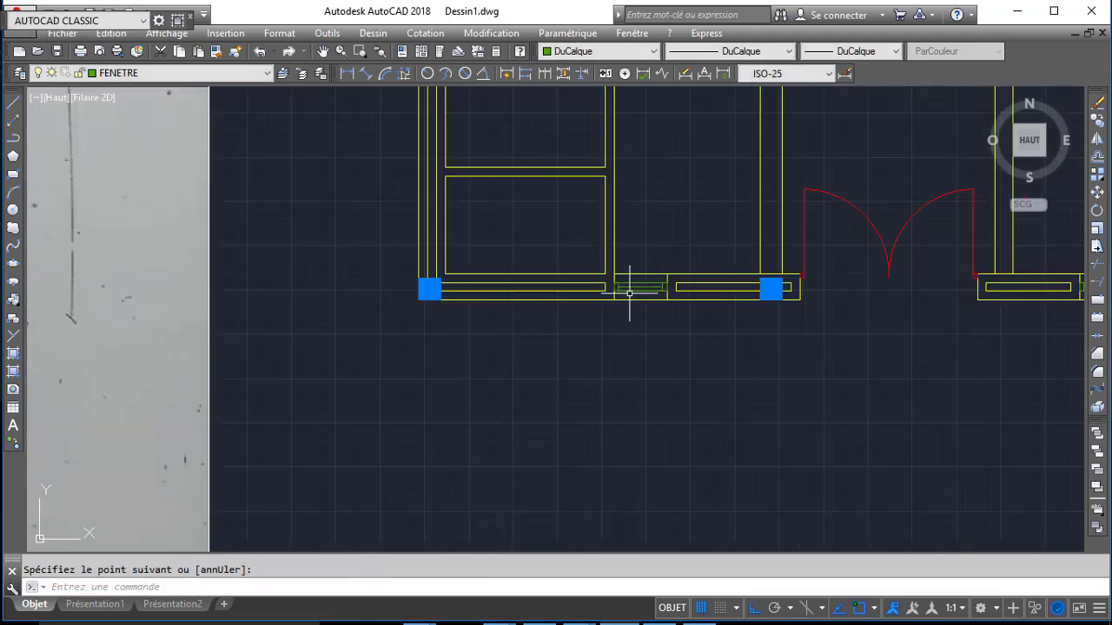
middle_click_drag(727, 307, 722, 321)
mouse_move(434, 304)
middle_mouse_down()
mouse_move(720, 322)
mouse_move(87, 322)
middle_mouse_up()
scroll(346, 334, "up", 3)
scroll(538, 338, "down", 4)
scroll(735, 333, "up", 5)
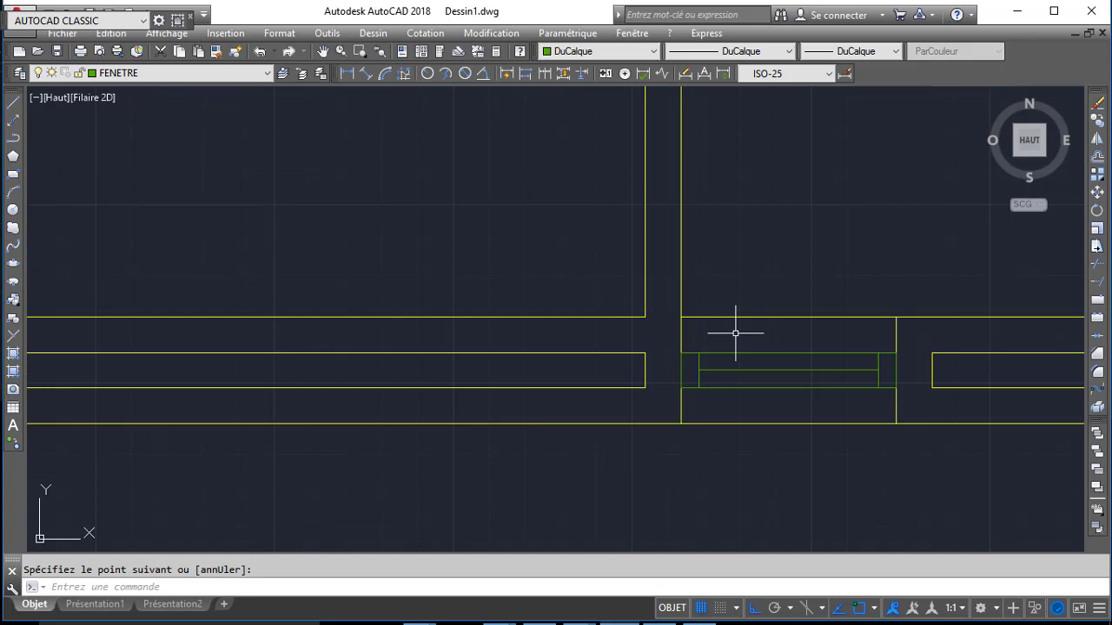
left_click(672, 337)
left_click(884, 398)
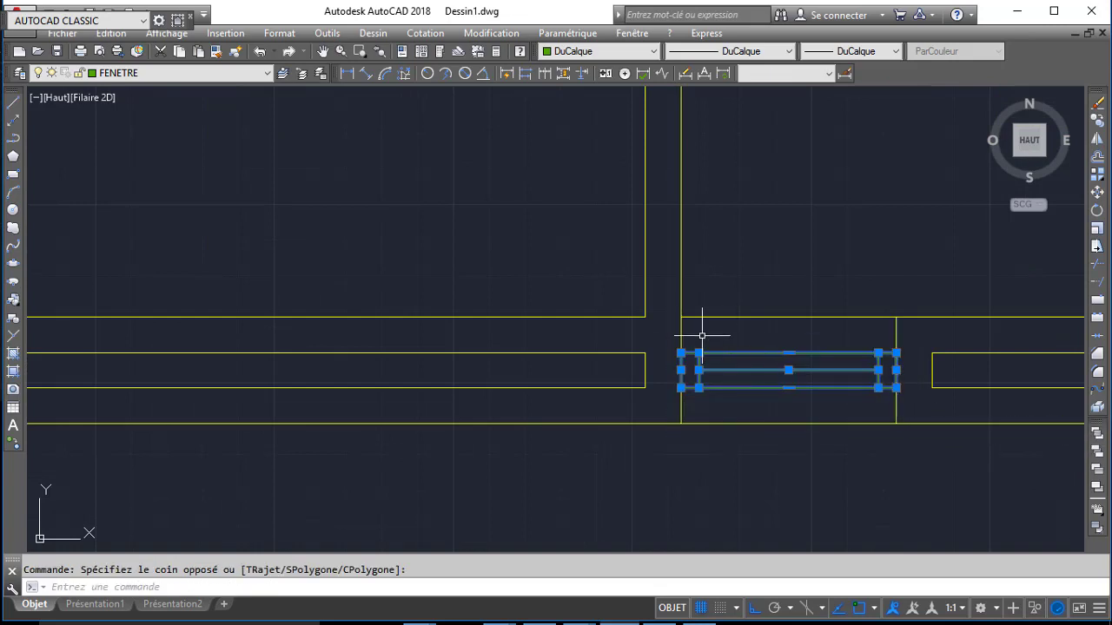
type("DP")
key("Return")
left_click(681, 353)
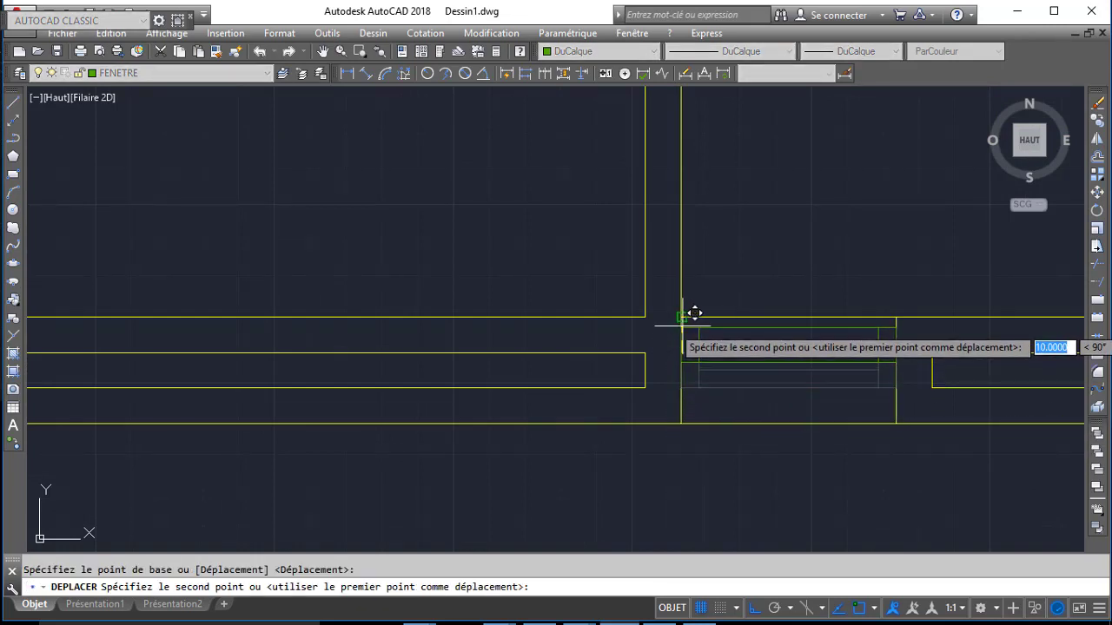
left_click(681, 317)
key("ctrl+z")
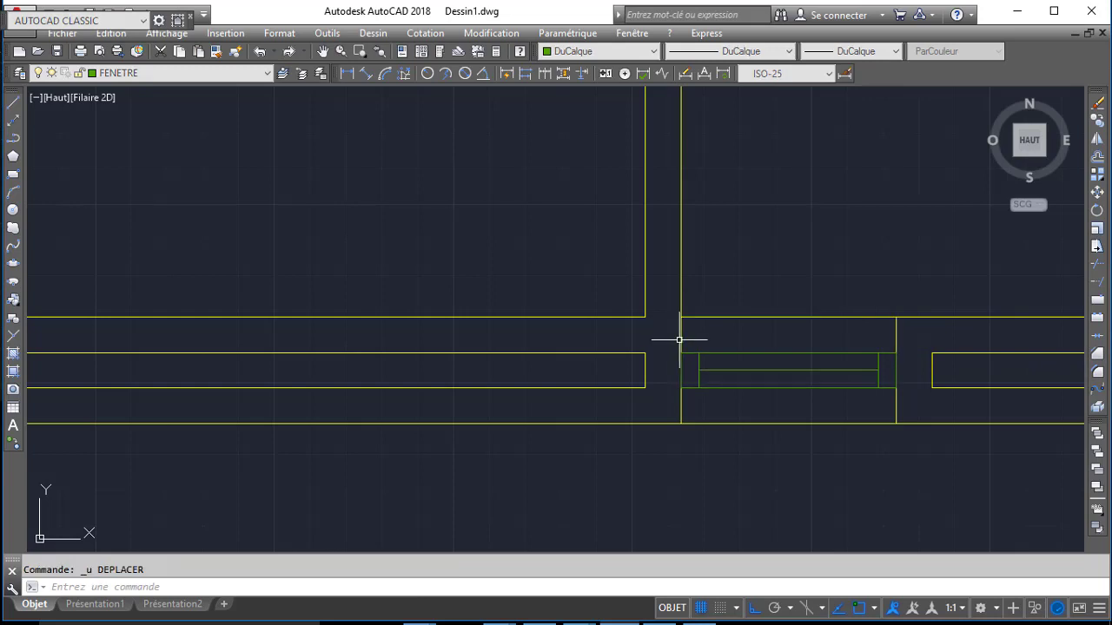
- Move the complete W.C. window from its upper-left corner up to the wall's inner face
scroll(626, 336, "down", 3)
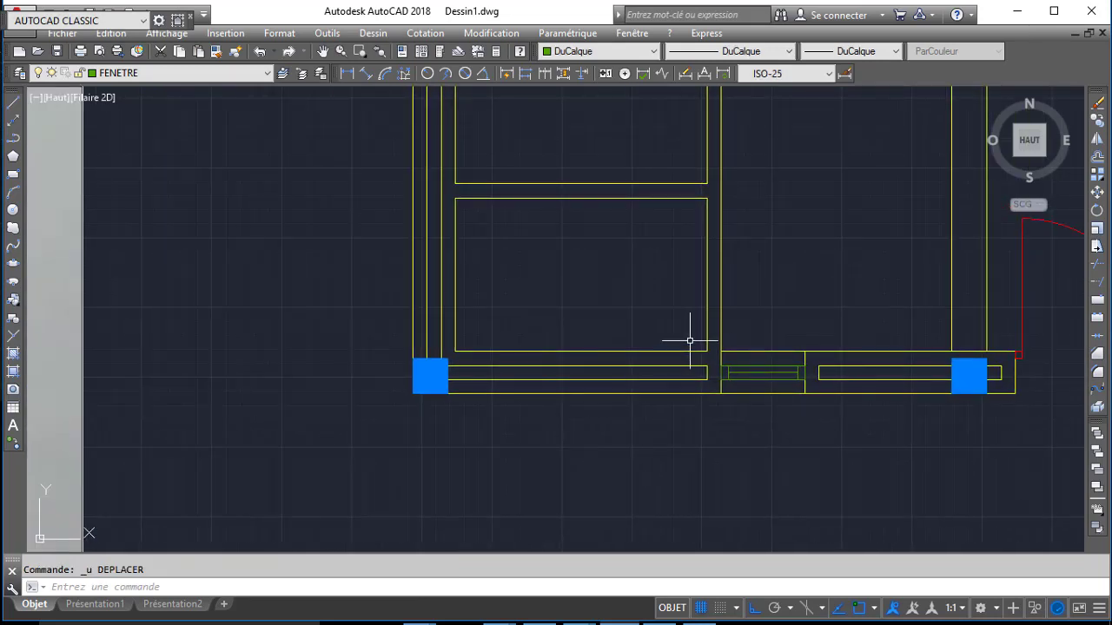
left_click(713, 364)
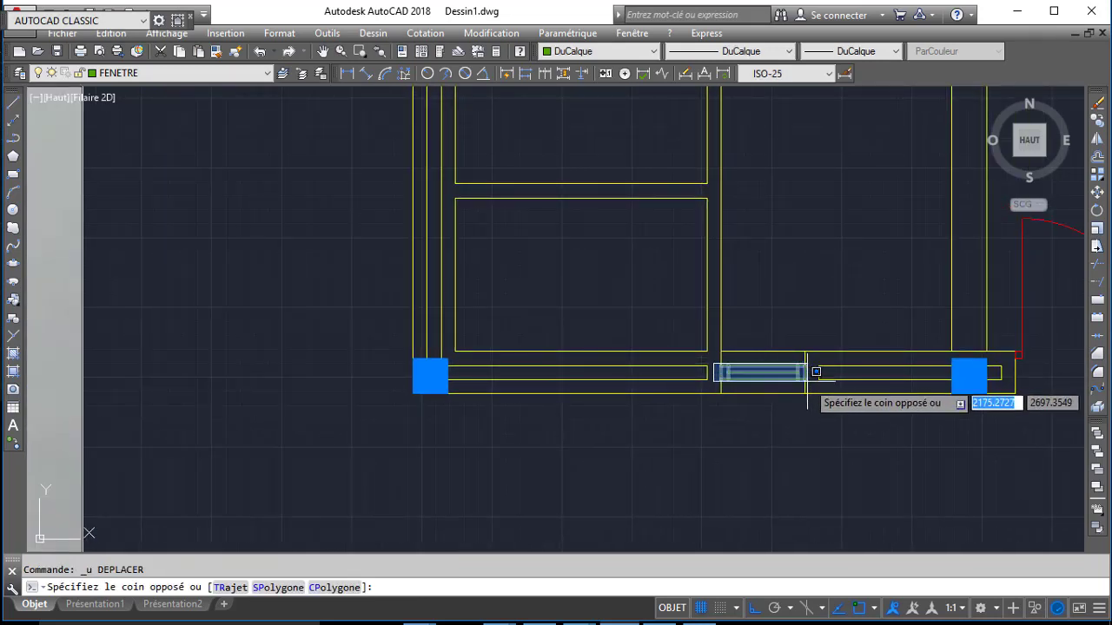
left_click(808, 386)
key("Return")
scroll(728, 371, "up", 4)
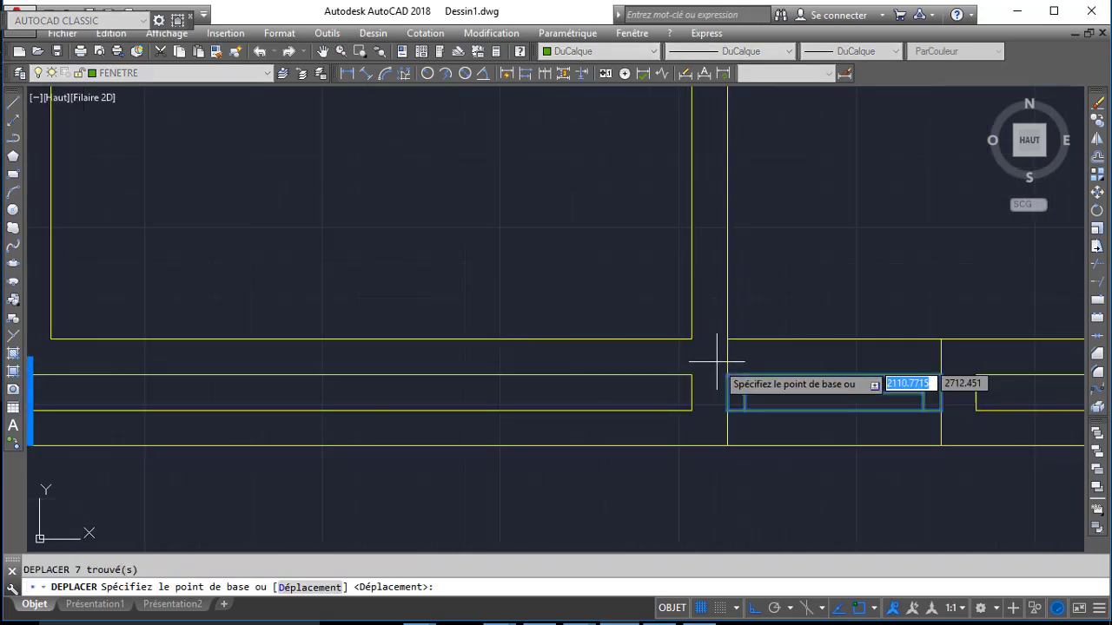
left_click(728, 375)
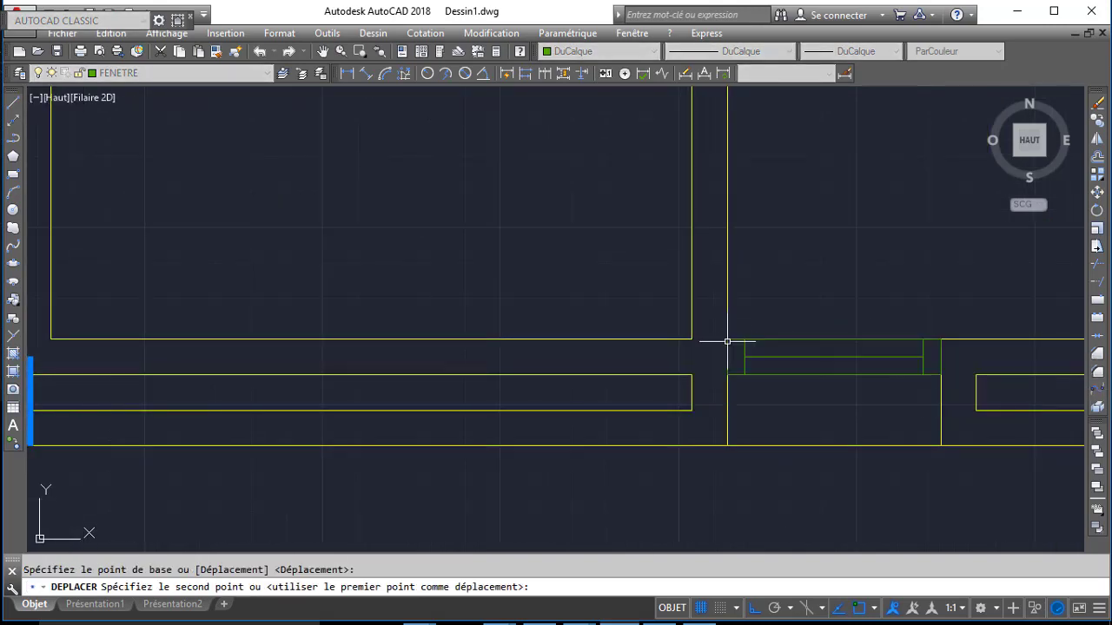
- Consult the reference plan's dimensions along the left facade of the W.C. and make MUR the current layer
scroll(642, 333, "down", 4)
scroll(442, 316, "down", 1)
middle_click_drag(448, 316, 776, 409)
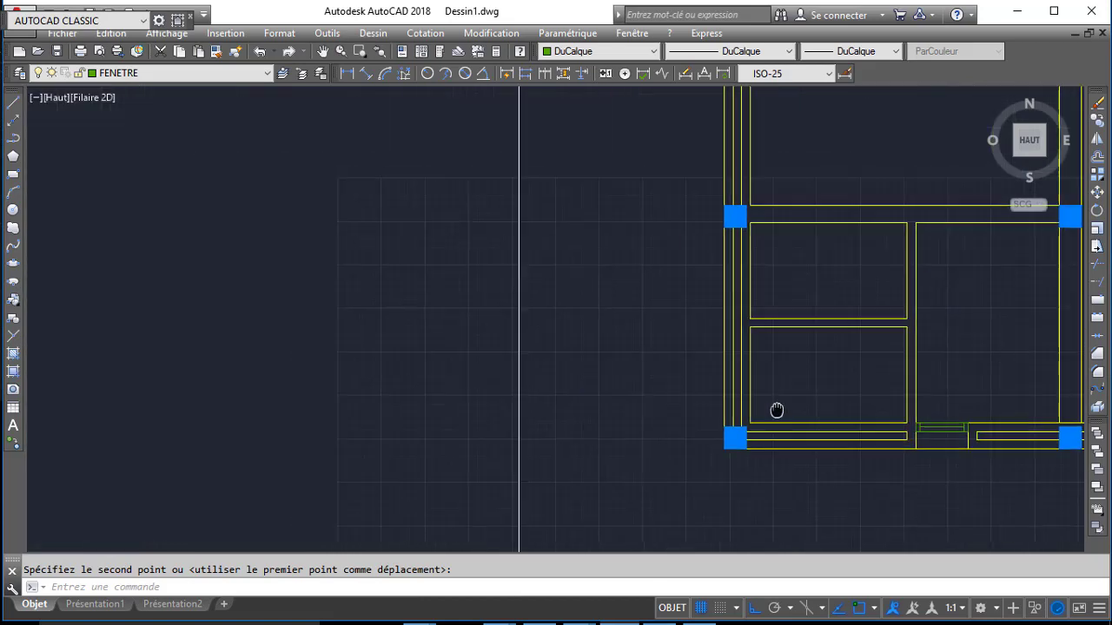
scroll(485, 385, "down", 1)
middle_click_drag(485, 384, 917, 378)
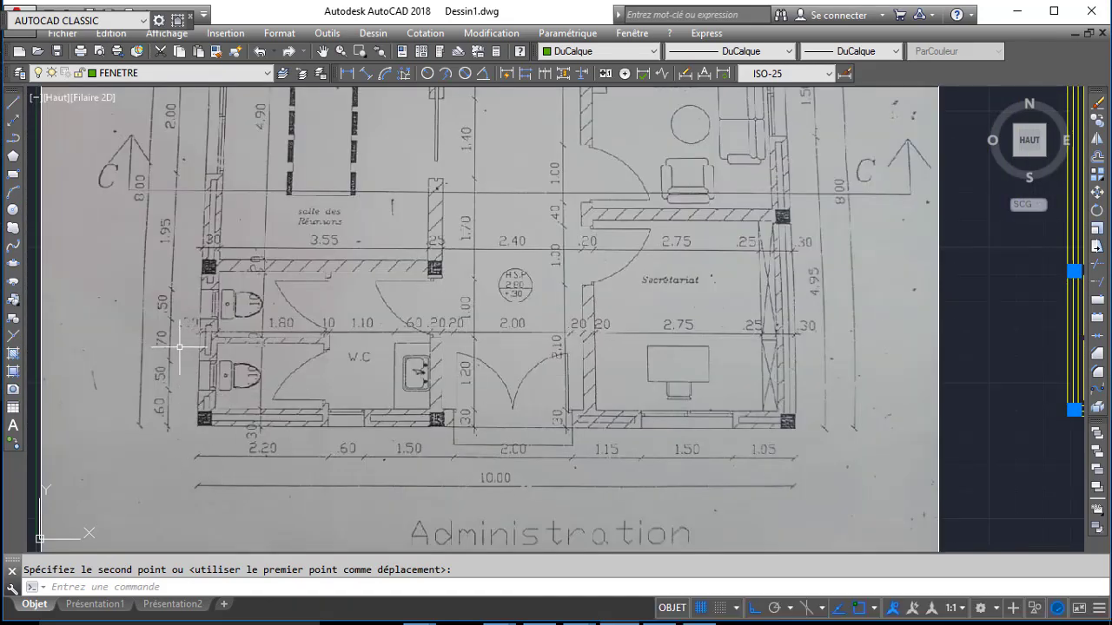
left_click(183, 75)
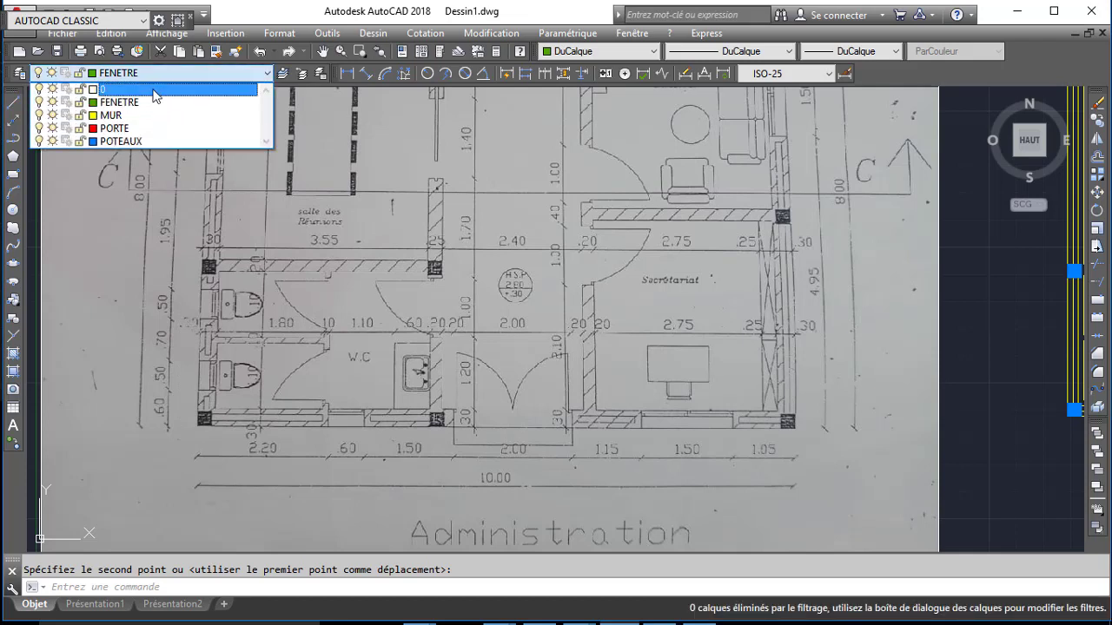
left_click(115, 118)
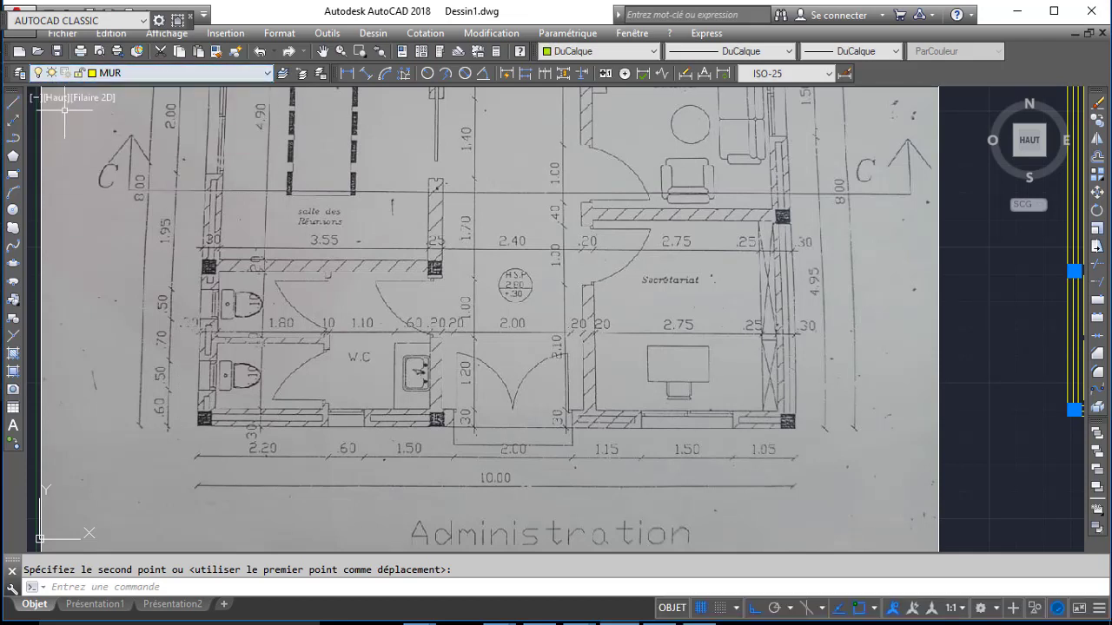
- Draw a line across the left facade wall 60 units above the building's lower-left outer corner
left_click(13, 103)
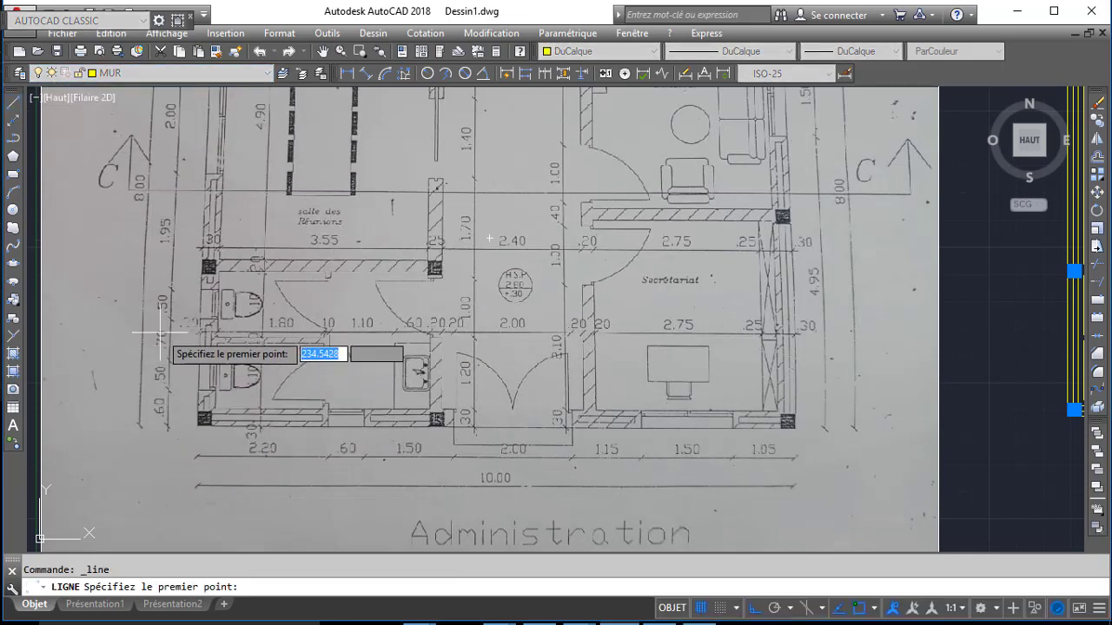
middle_click_drag(537, 330, 235, 280)
scroll(755, 355, "up", 4)
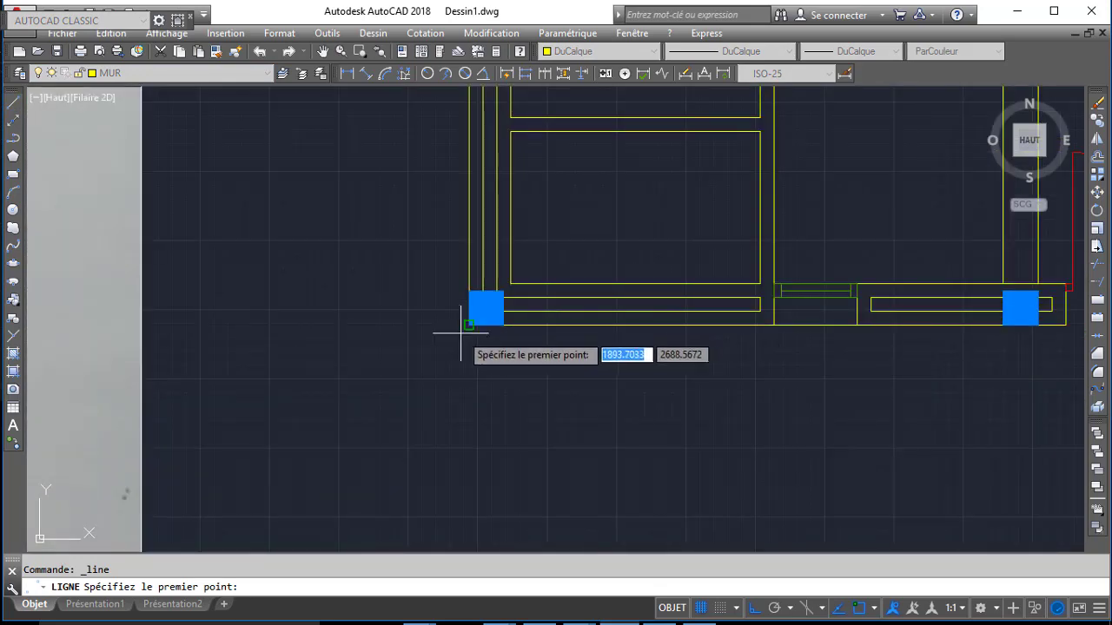
left_click(469, 325)
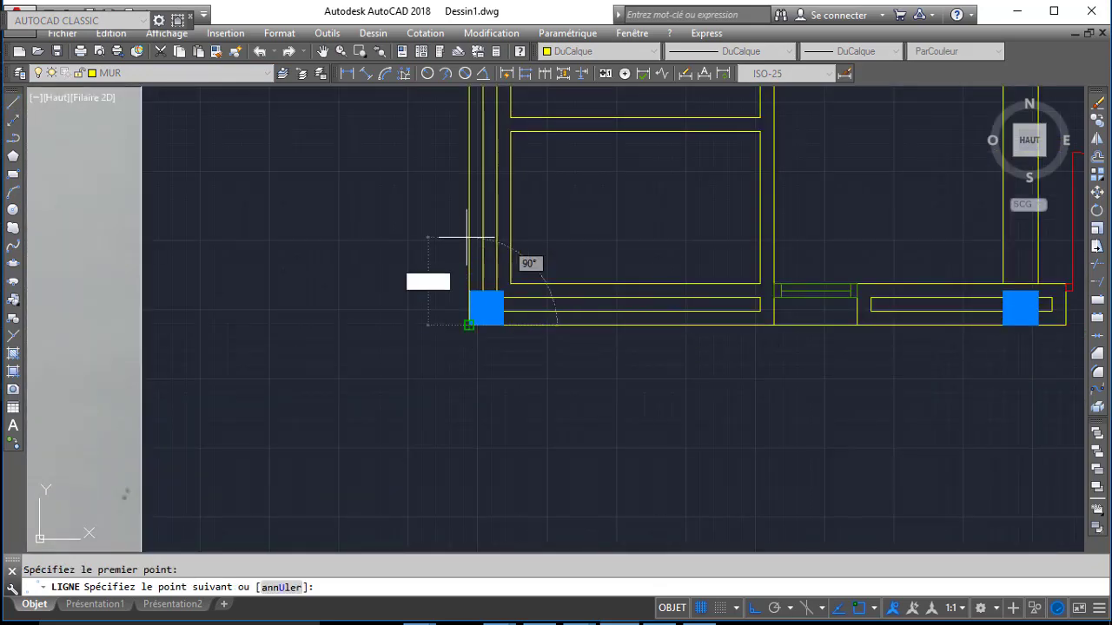
left_click(513, 242)
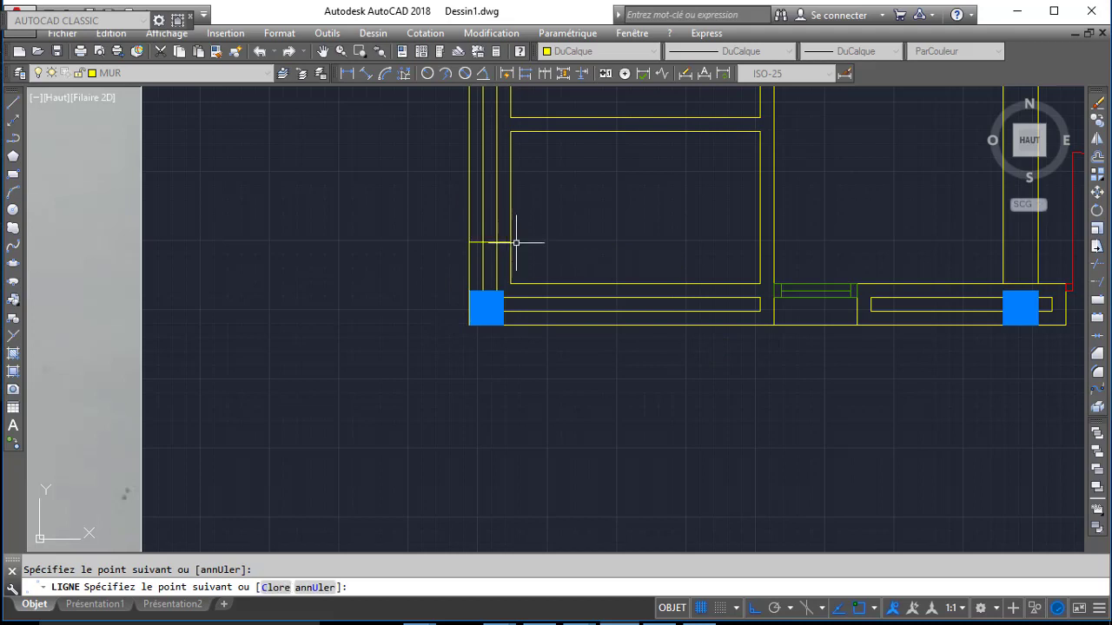
key("Return")
- Offset the line across the left facade wall 50 units upward to set the lower toilet window's other side
type("dc")
key("Return")
type("50")
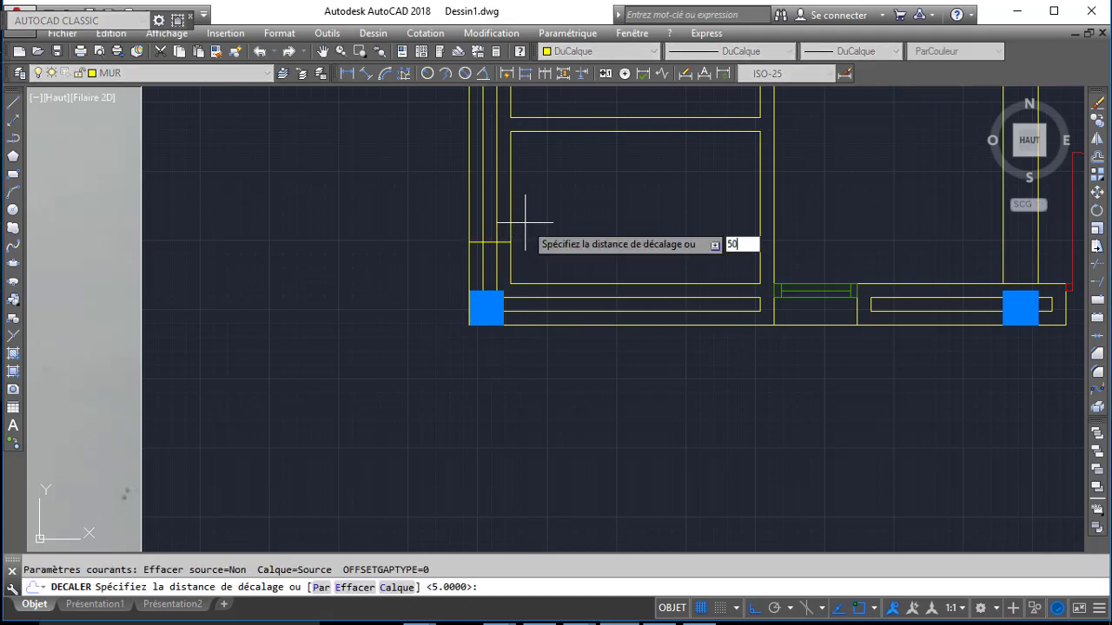
key("Return")
left_click(497, 242)
left_click(560, 191)
key("Return")
- Offset the lower toilet window's upper side line 70 units upward to place the upper toilet window's first side
key("Return")
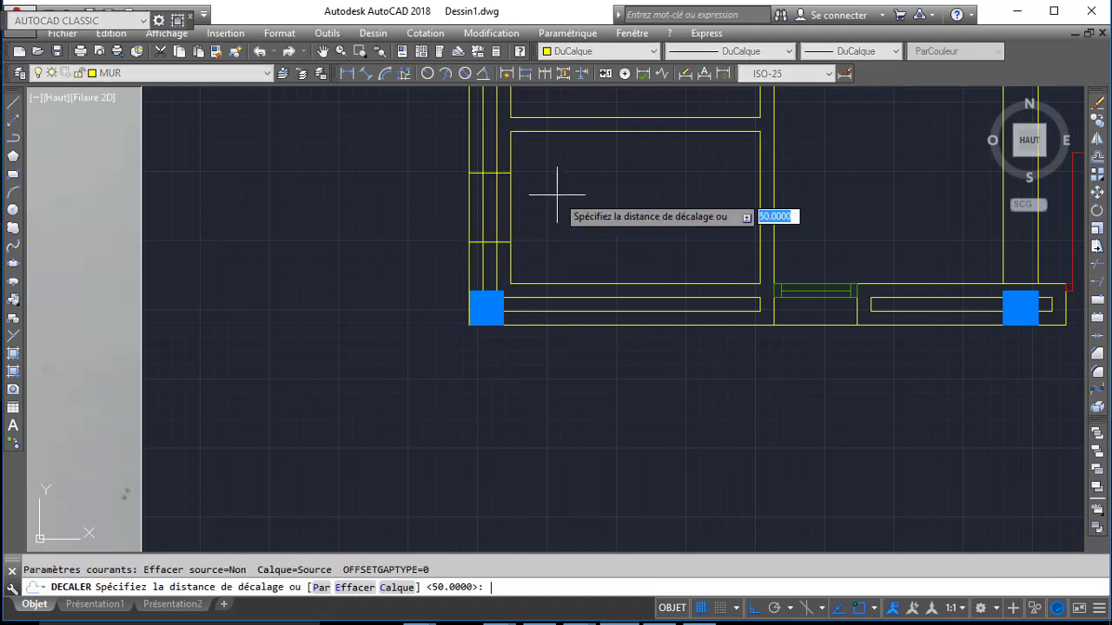
type("70")
key("Return")
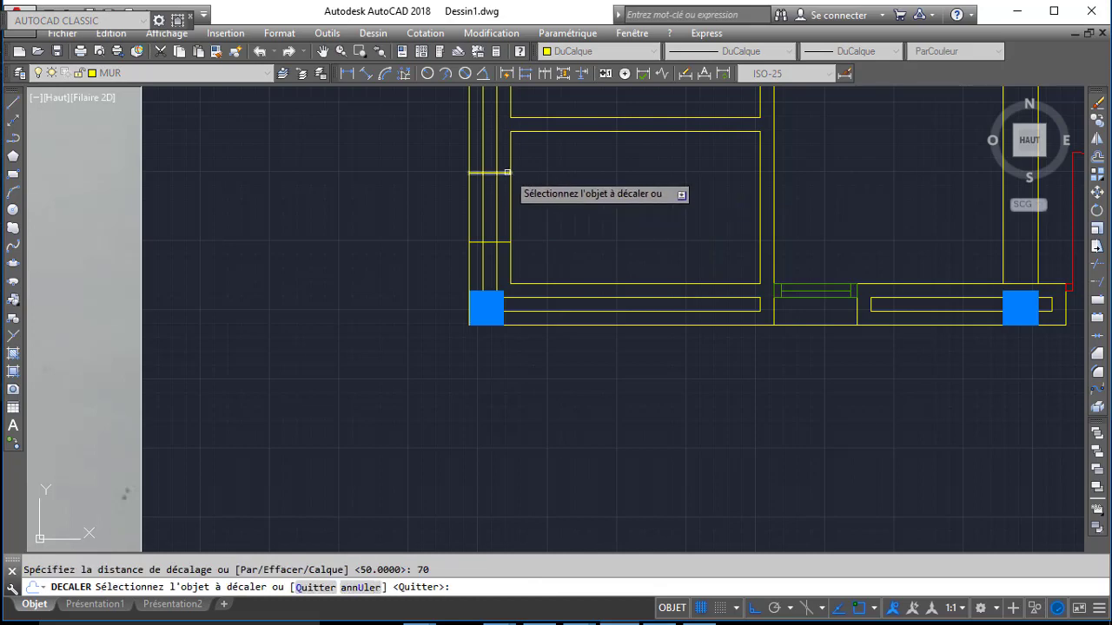
left_click(507, 172)
left_click(537, 139)
middle_click_drag(544, 151, 592, 419)
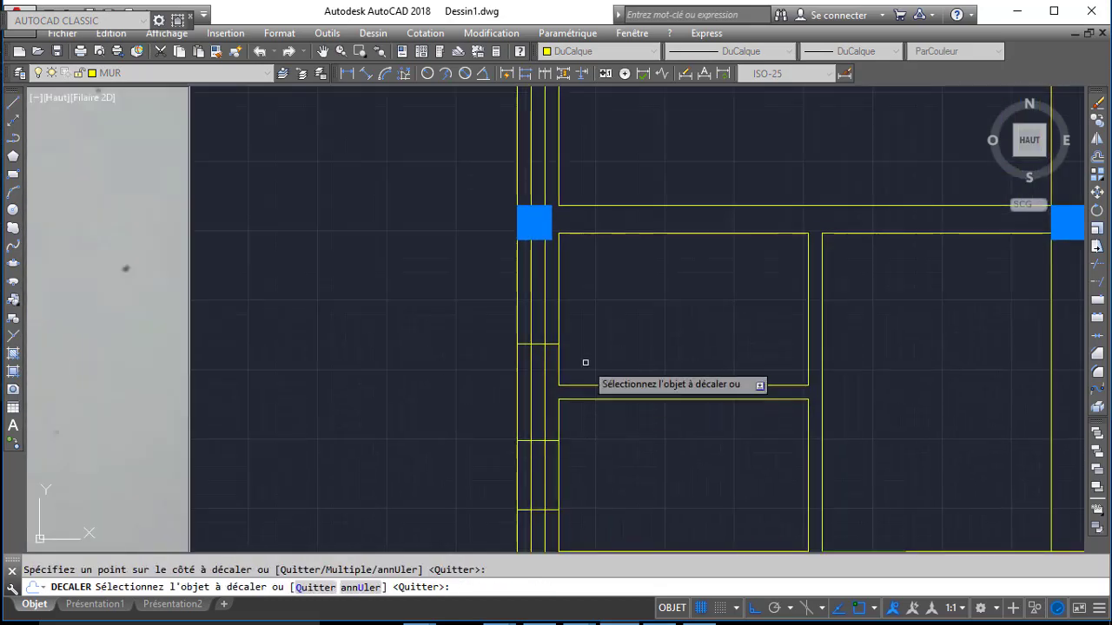
key("Return")
- Offset the upper toilet window's first side line 50 units upward to set the window's other side
key("Return")
type("50")
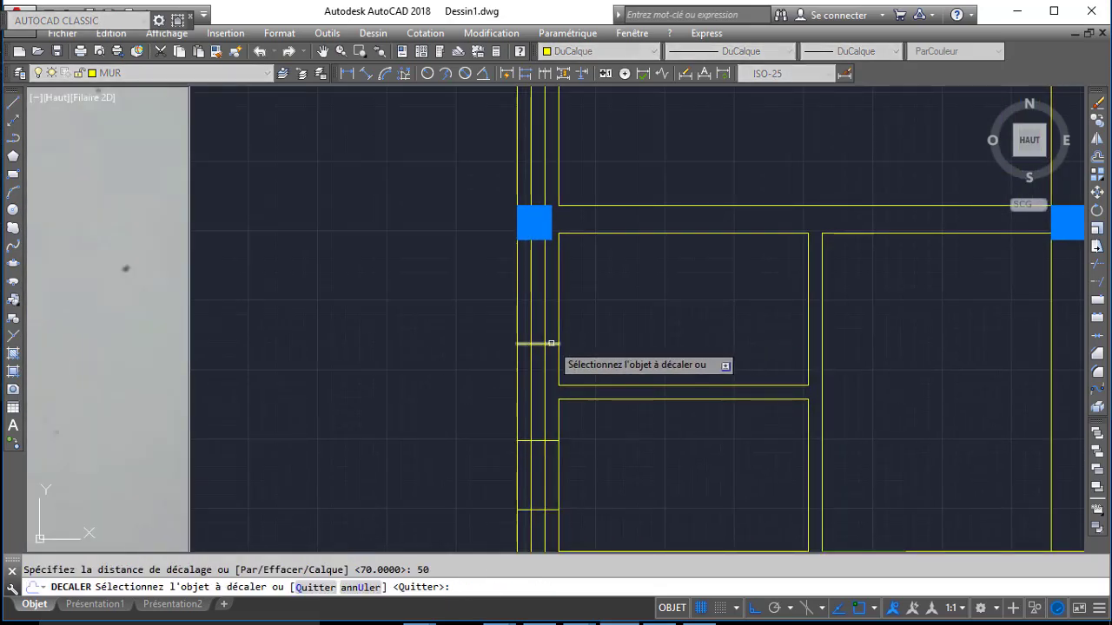
left_click(549, 343)
left_click(608, 293)
key("Return")
- Offset the upper toilet window's two side lines 10 units outward into the left facade wall
key("Return")
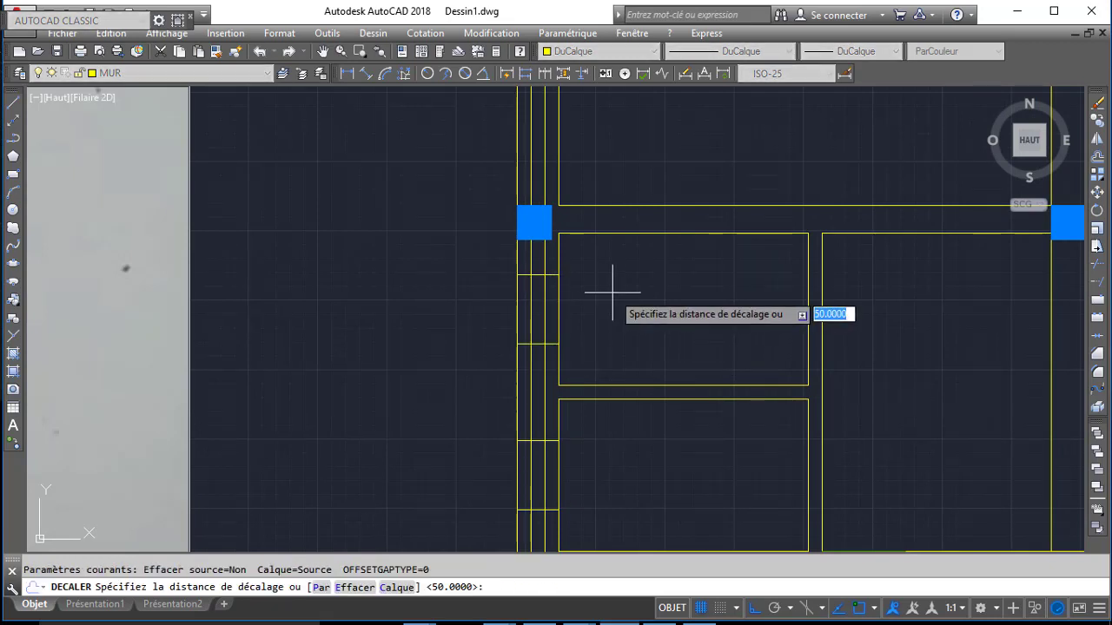
type("10")
key("Return")
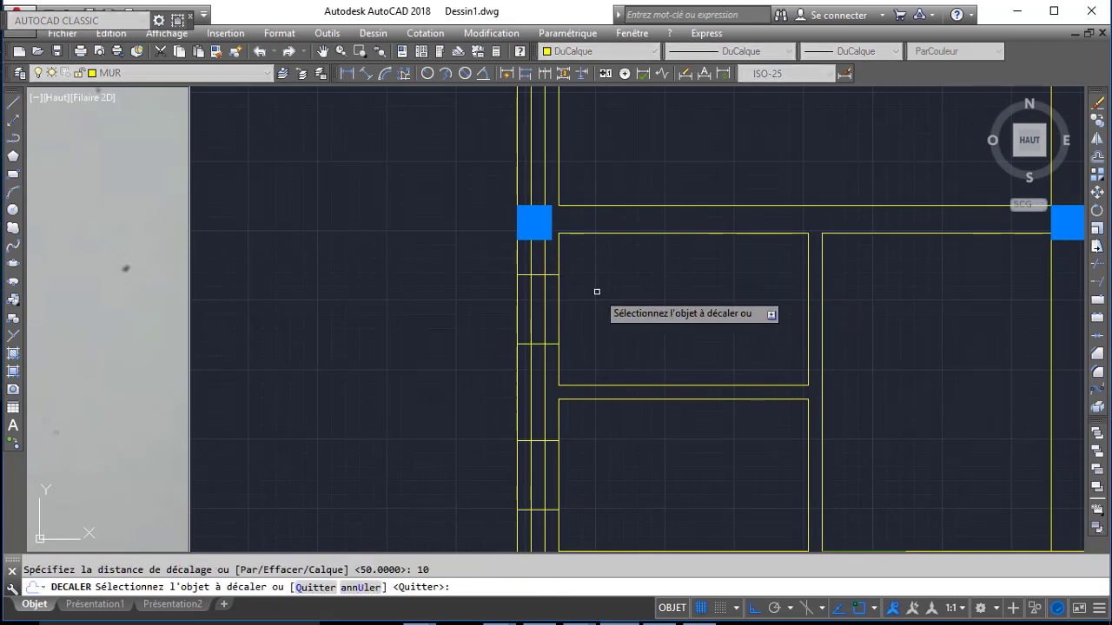
left_click(543, 274)
left_click(539, 265)
left_click(547, 344)
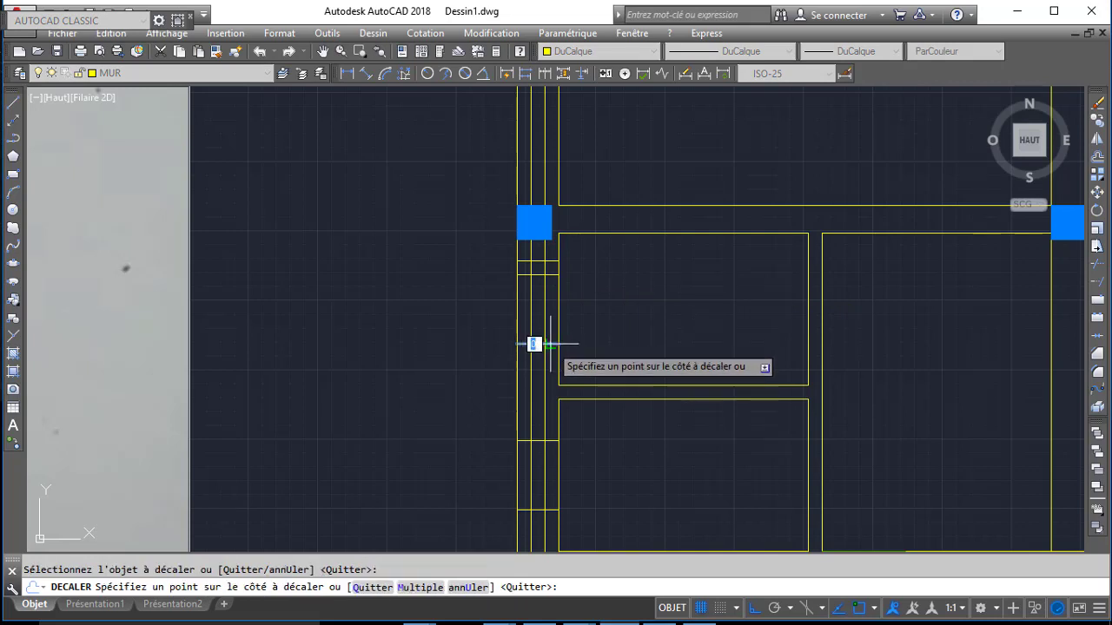
left_click(547, 369)
- Offset the lower toilet window's two side lines 10 units outward, away from the opening
left_click(545, 440)
left_click(548, 412)
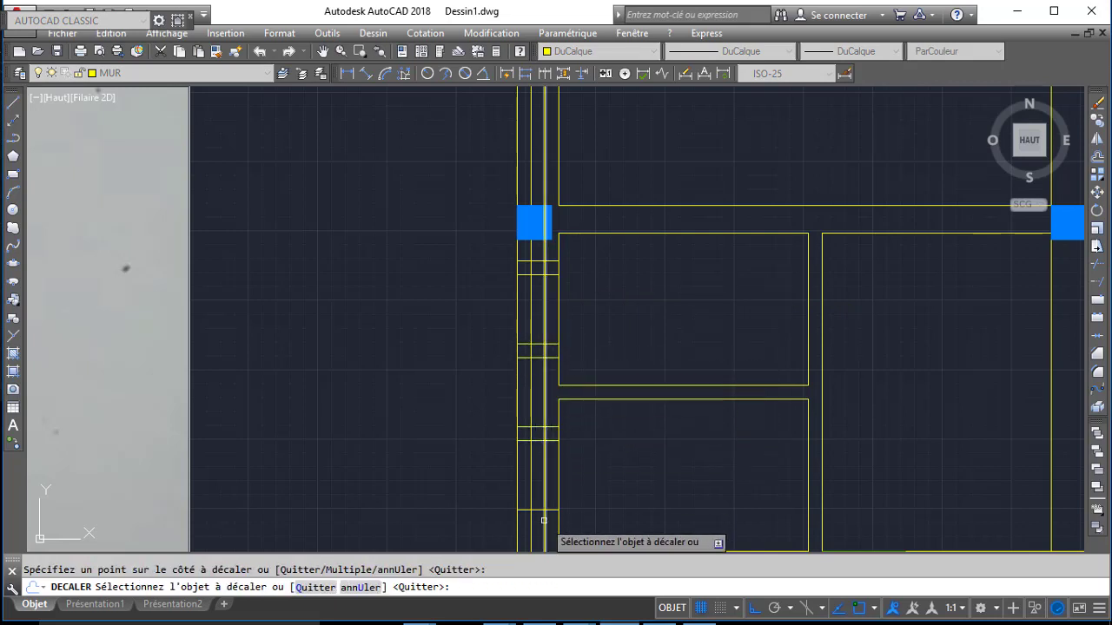
middle_click_drag(544, 520, 542, 402)
left_click(550, 405)
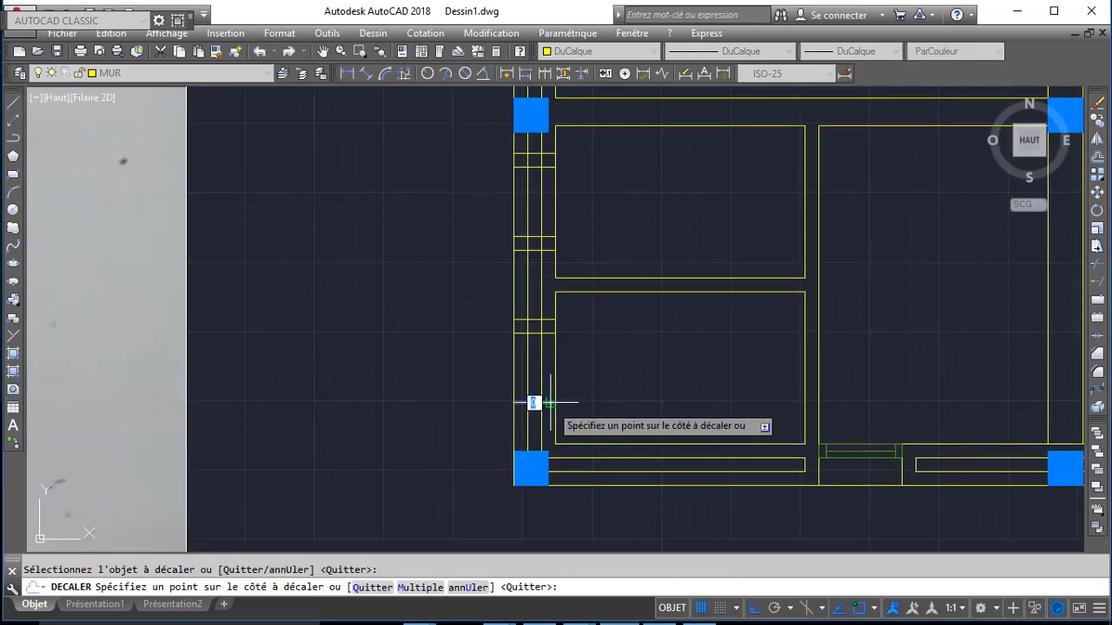
left_click(566, 411)
- Trim the wall lines below the lower toilet window so the cavity closes 10 units from the opening
type("AJ")
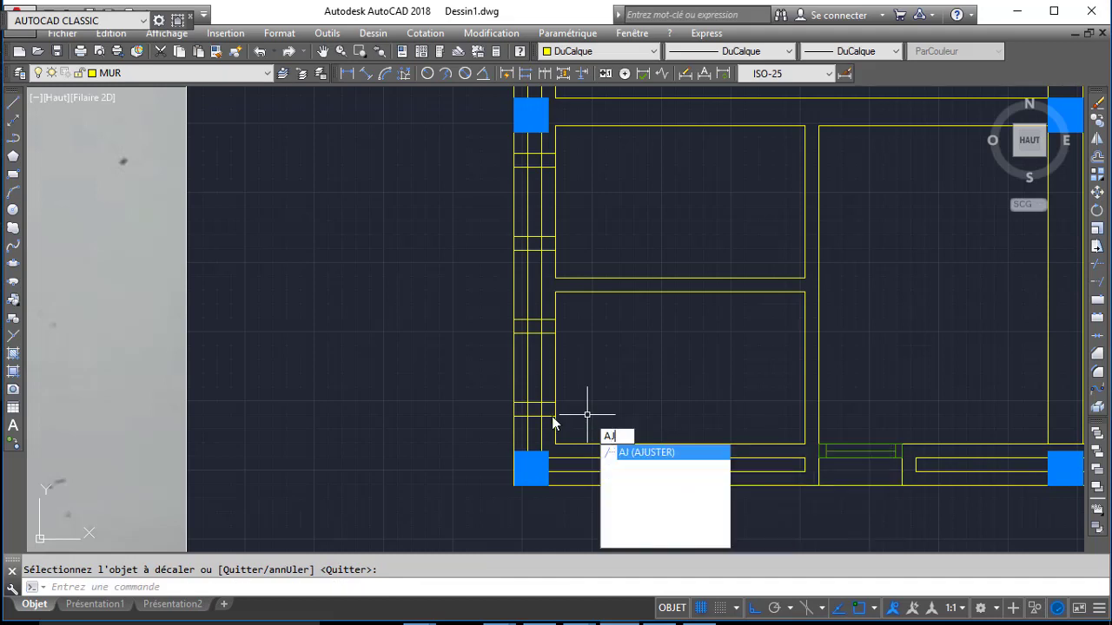
key("Return")
key("Return")
scroll(533, 418, "up", 5)
left_click(565, 424)
left_click(562, 401)
left_click(563, 396)
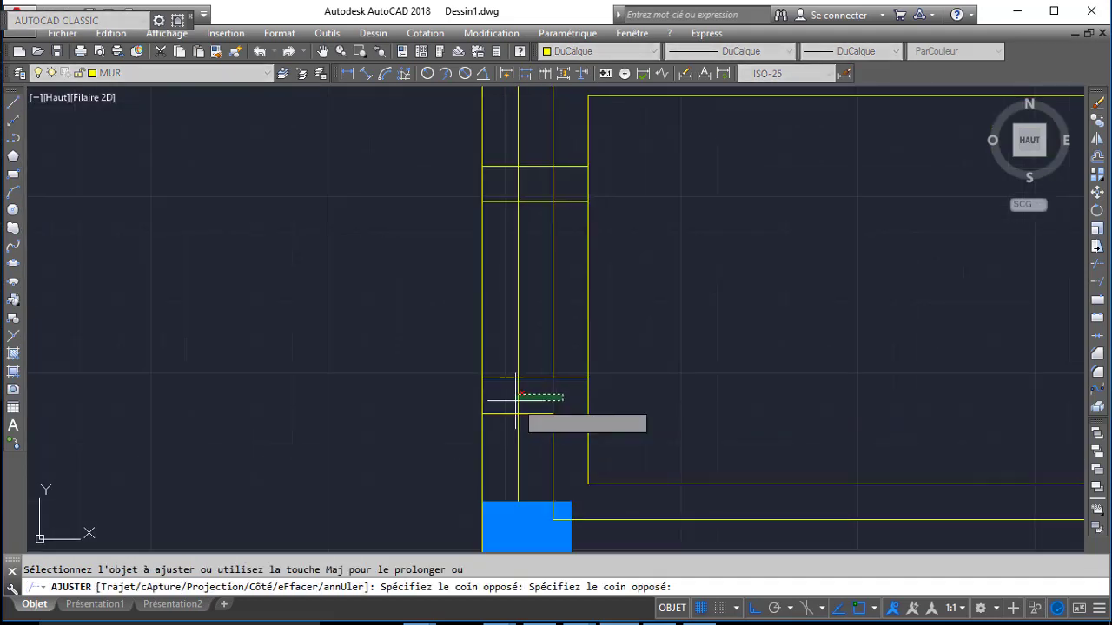
left_click(508, 405)
left_click(509, 398)
left_click(506, 420)
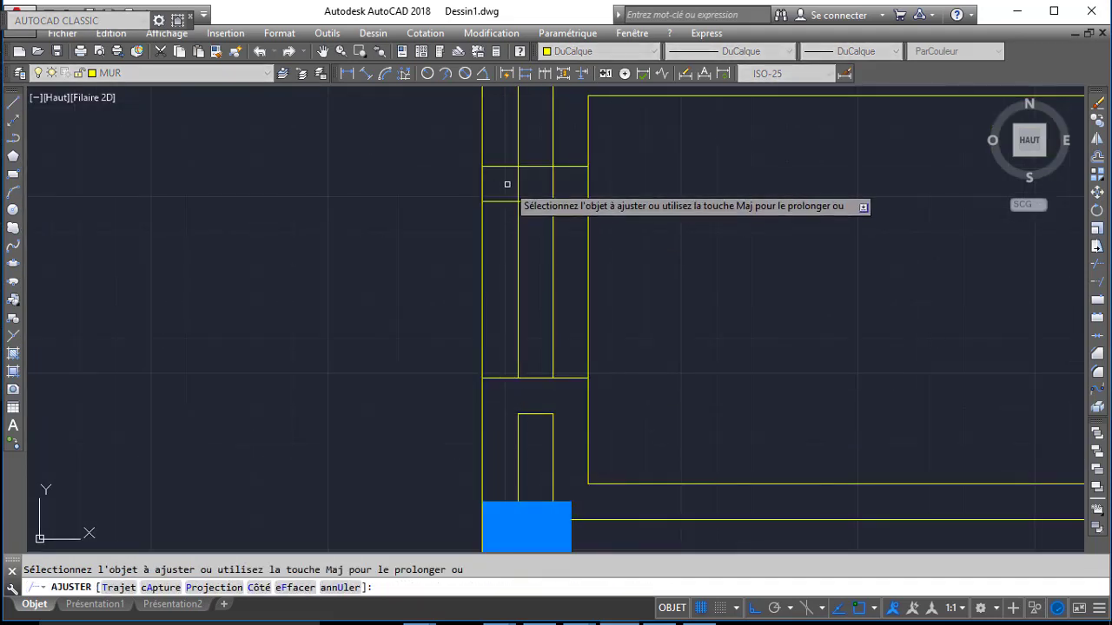
- Trim the cavity lines and the offset line's ends above the lower toilet window to close the cavity there
left_click(507, 183)
left_click(571, 186)
left_click(567, 168)
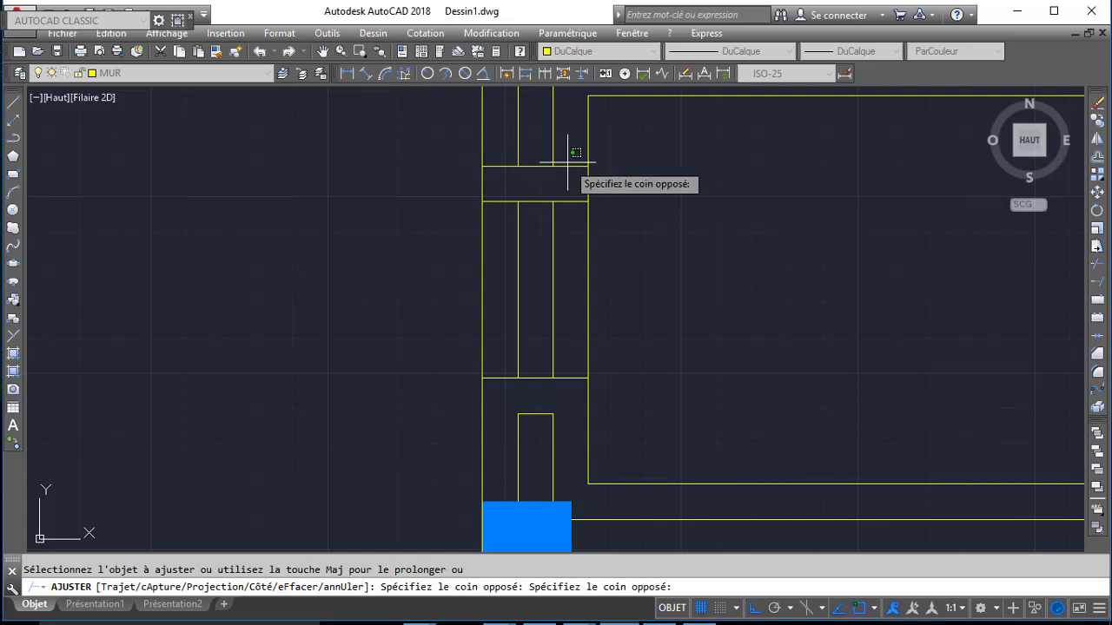
left_click(567, 160)
left_click(565, 170)
left_click(574, 154)
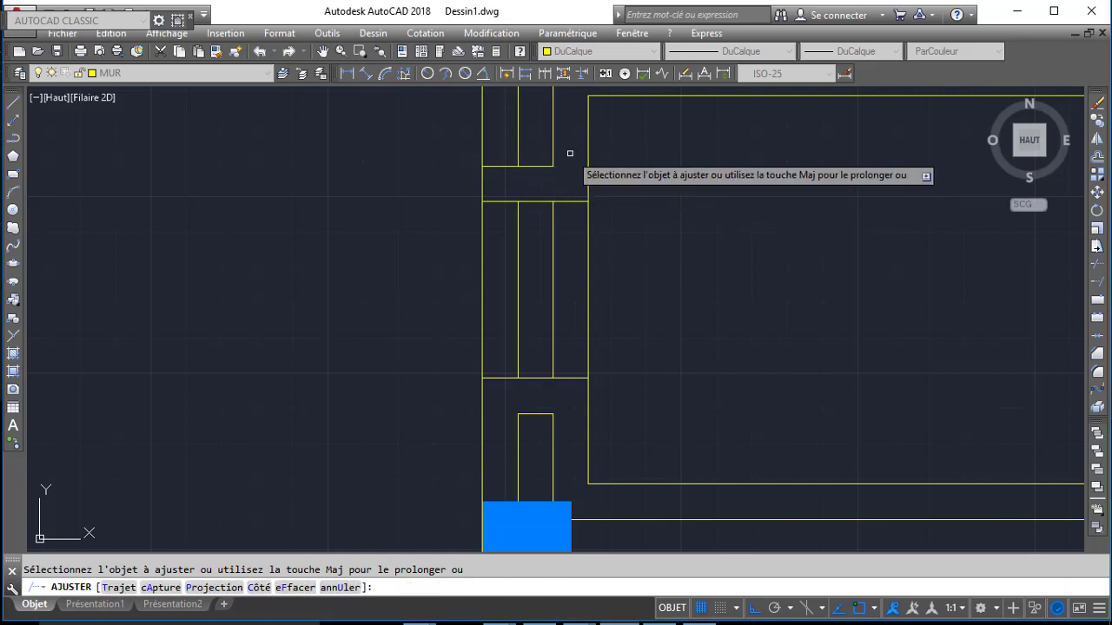
left_click(489, 169)
- Trim the cavity lines and offset line's ends between the upper toilet window and the column above it
middle_click_drag(496, 147, 498, 539)
middle_click_drag(509, 296, 514, 337)
scroll(516, 415, "down", 1)
middle_click_drag(519, 276, 522, 324)
scroll(534, 320, "up", 2)
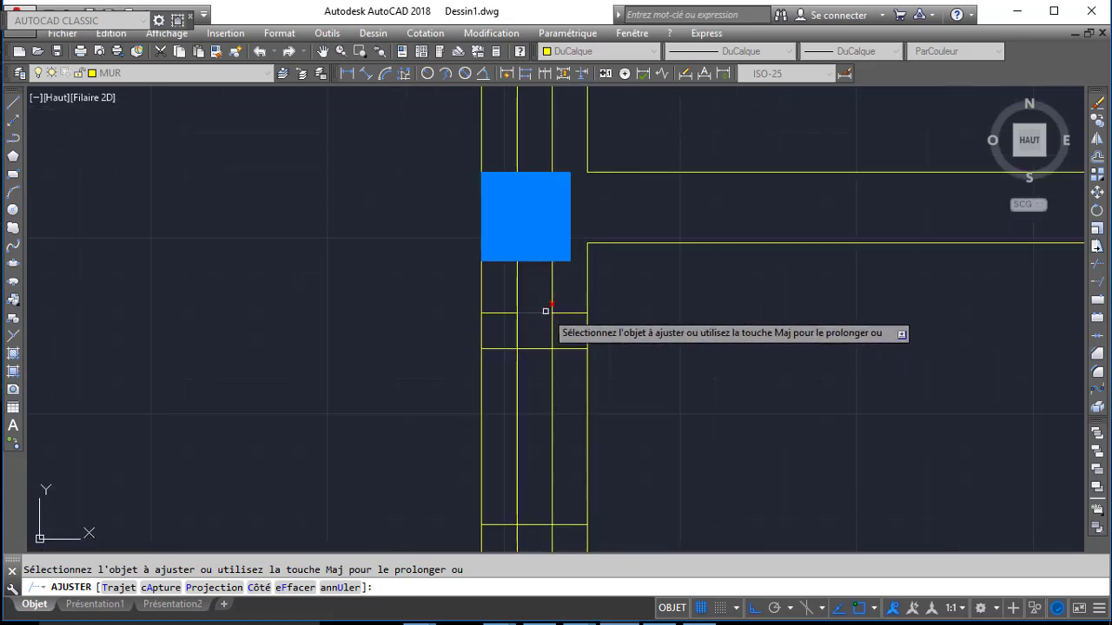
left_click(568, 302)
left_click(561, 324)
left_click(561, 324)
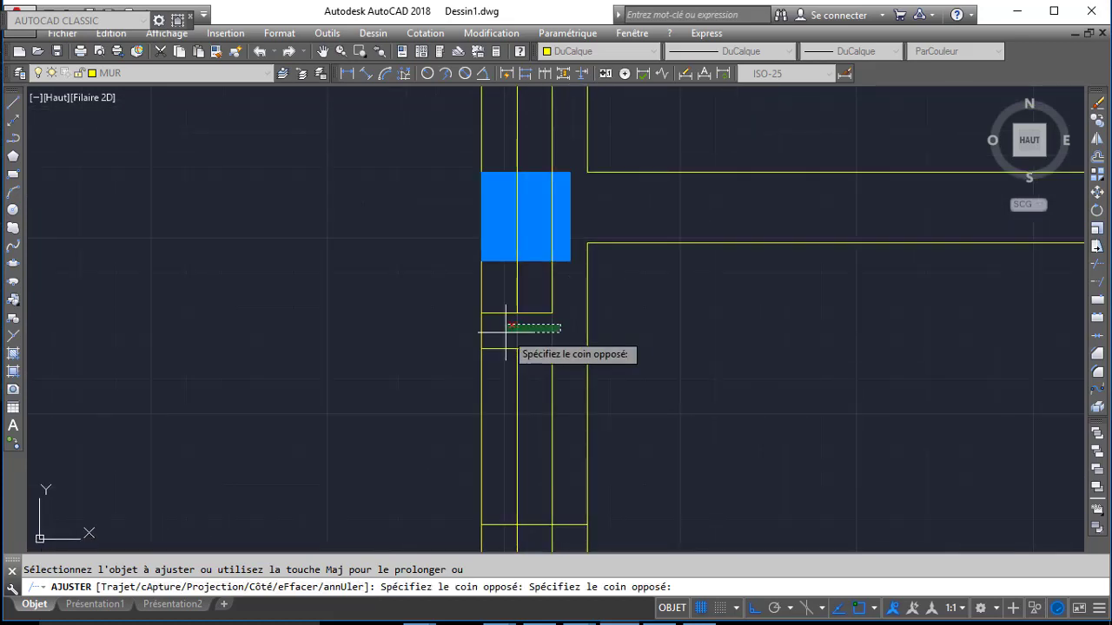
left_click(505, 332)
left_click(502, 324)
left_click(498, 309)
- Trim the cavity lines and offset line's ends just below the upper toilet window to close the wall cavity
middle_click_drag(503, 543, 492, 378)
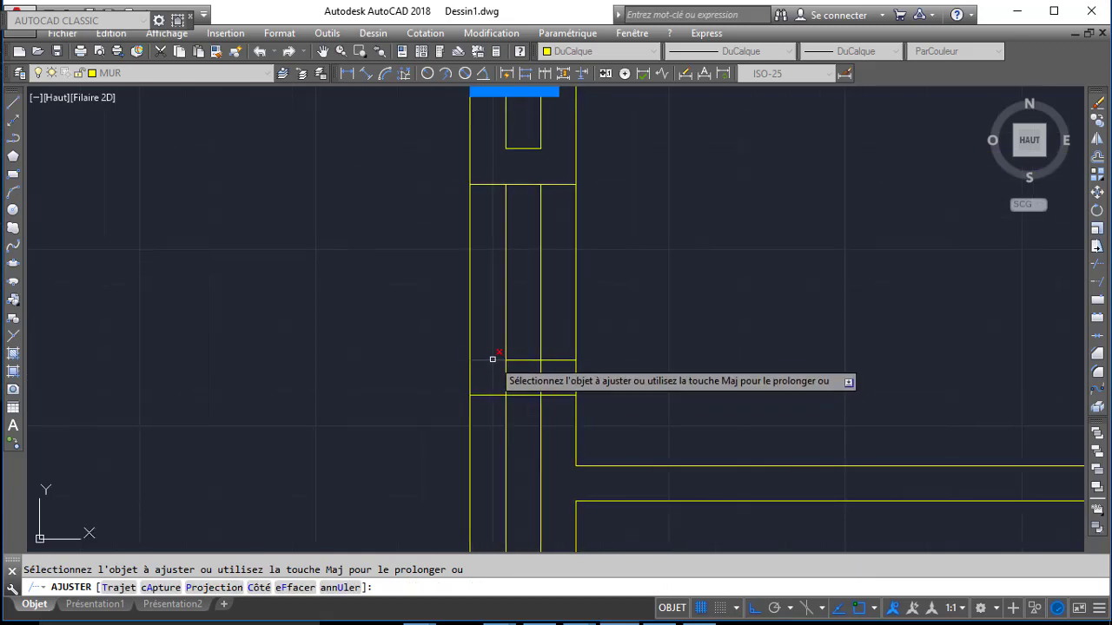
left_click(488, 410)
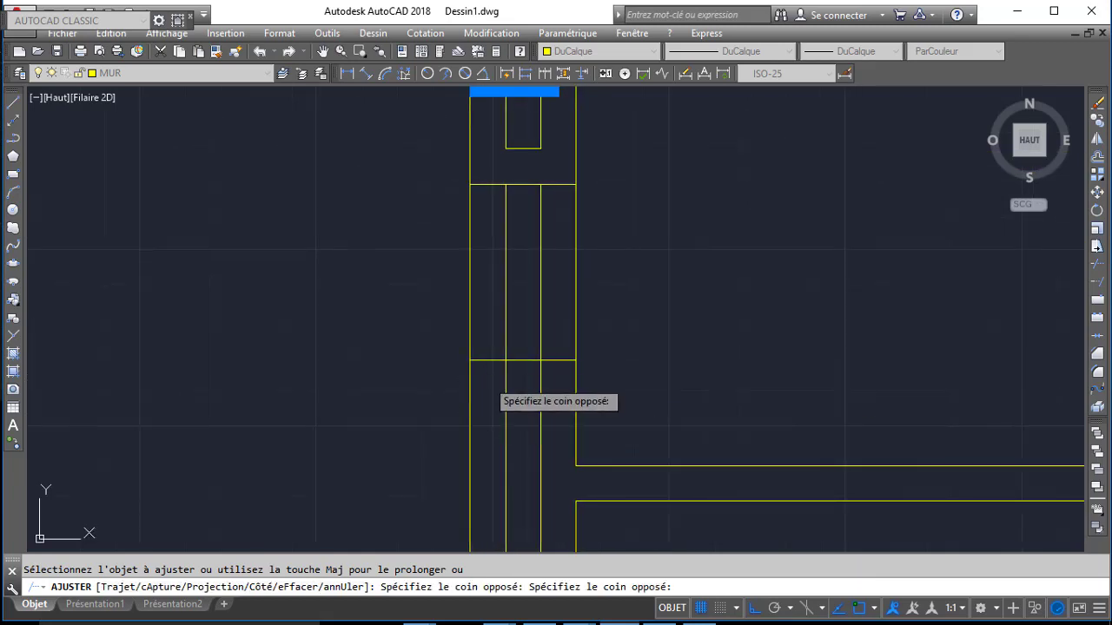
left_click(488, 380)
left_click(486, 379)
left_click(546, 383)
left_click(553, 380)
left_click(553, 422)
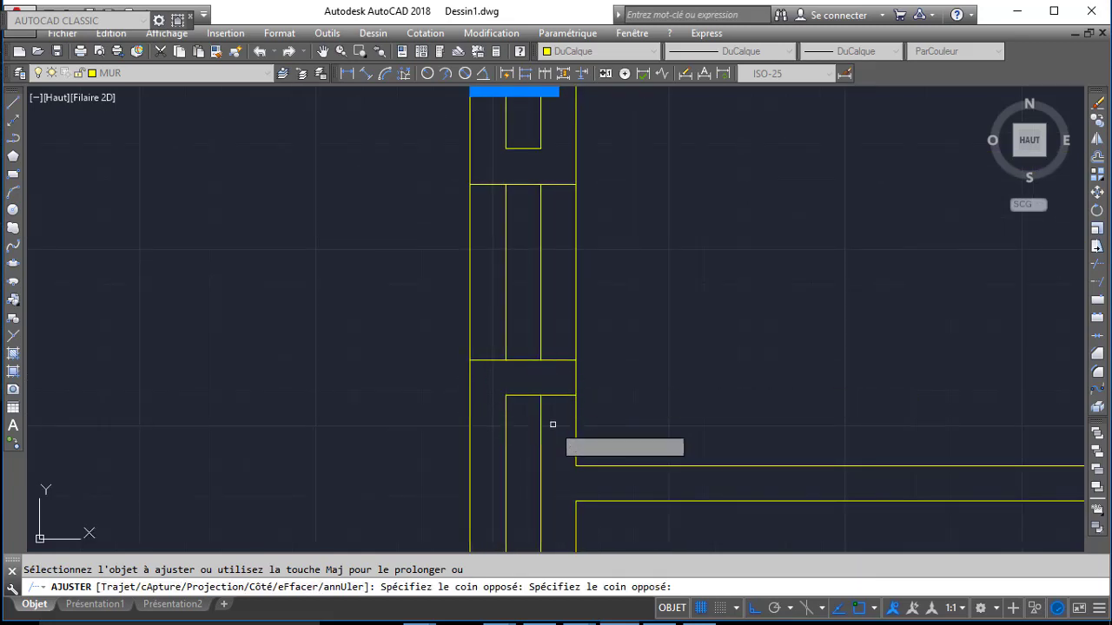
left_click(557, 395)
key("Return")
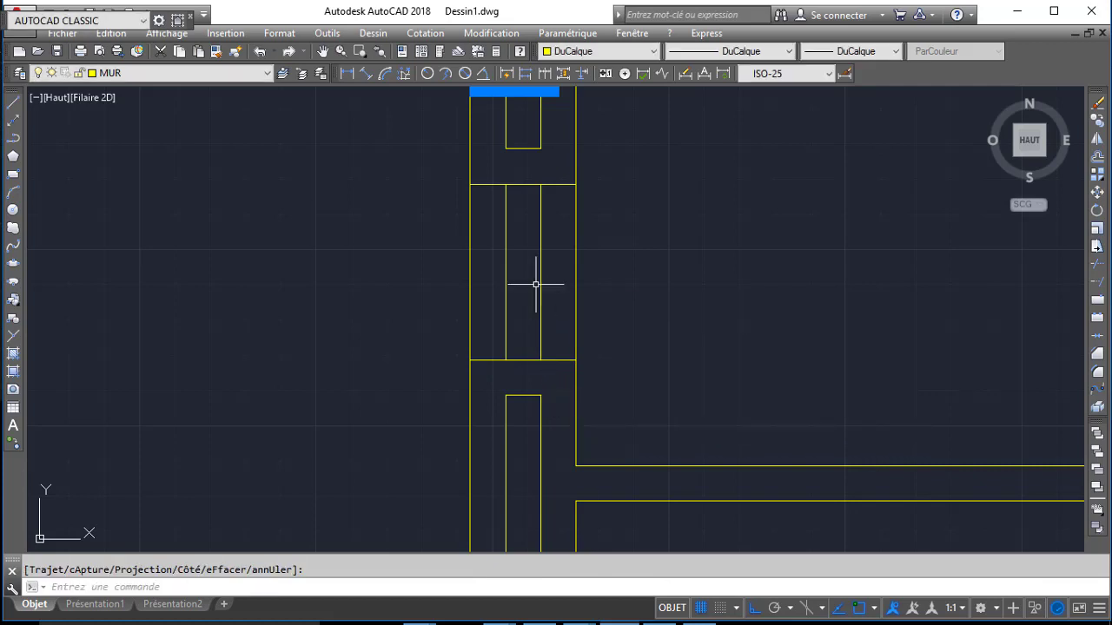
- Move the two inner vertical lines in each toilet window opening to the FENETRE layer
scroll(540, 282, "down", 2)
left_click(504, 292)
middle_click_drag(533, 432, 533, 353)
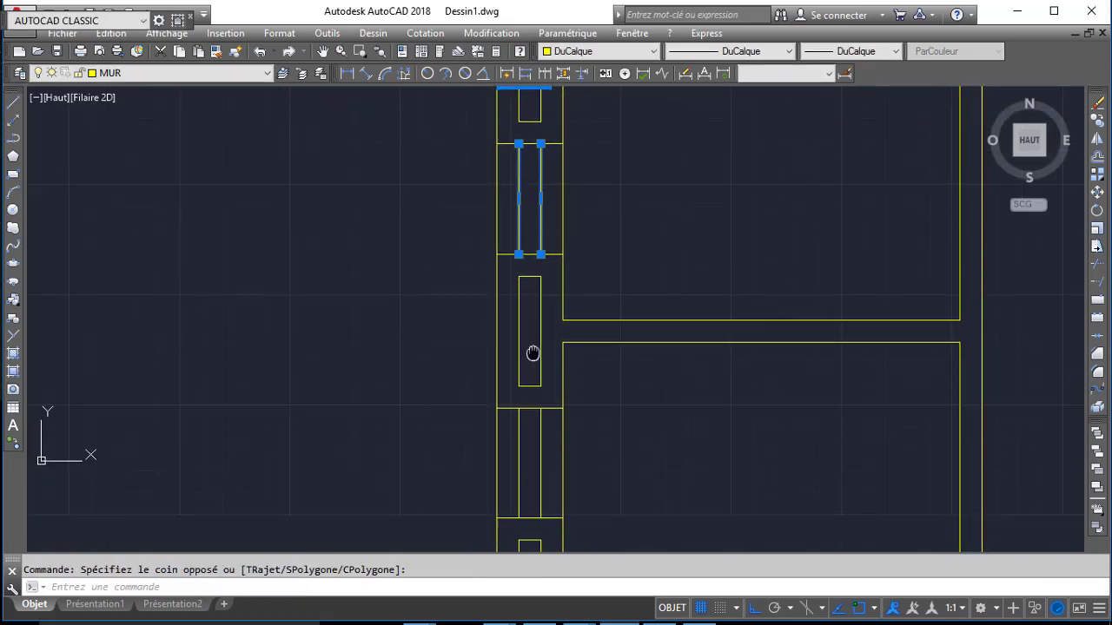
left_click(547, 445)
left_click(512, 455)
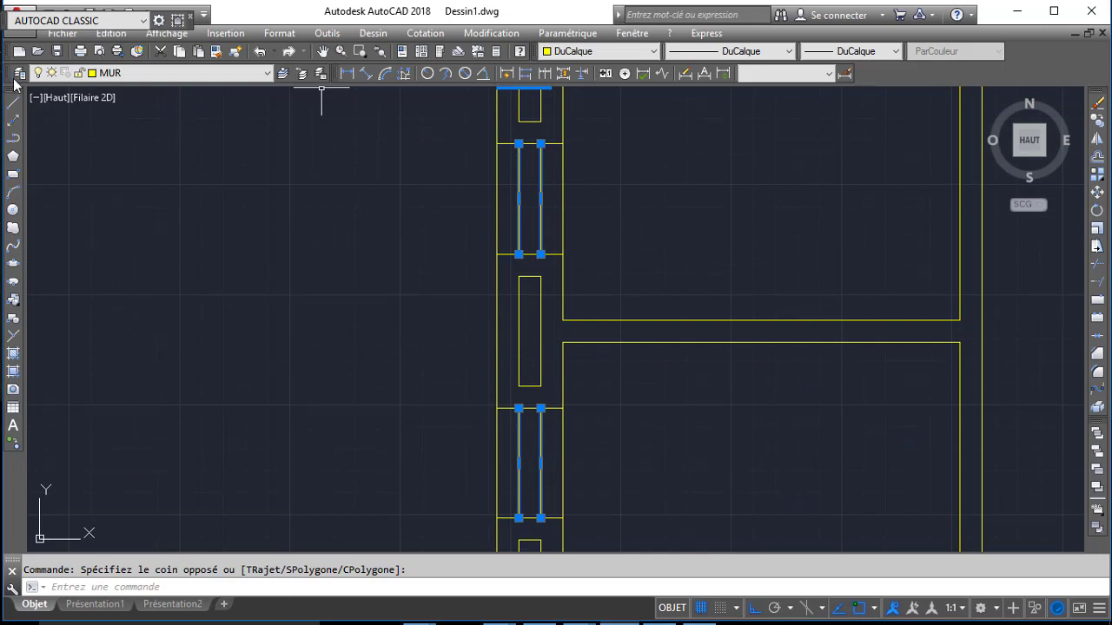
left_click(122, 75)
left_click(139, 103)
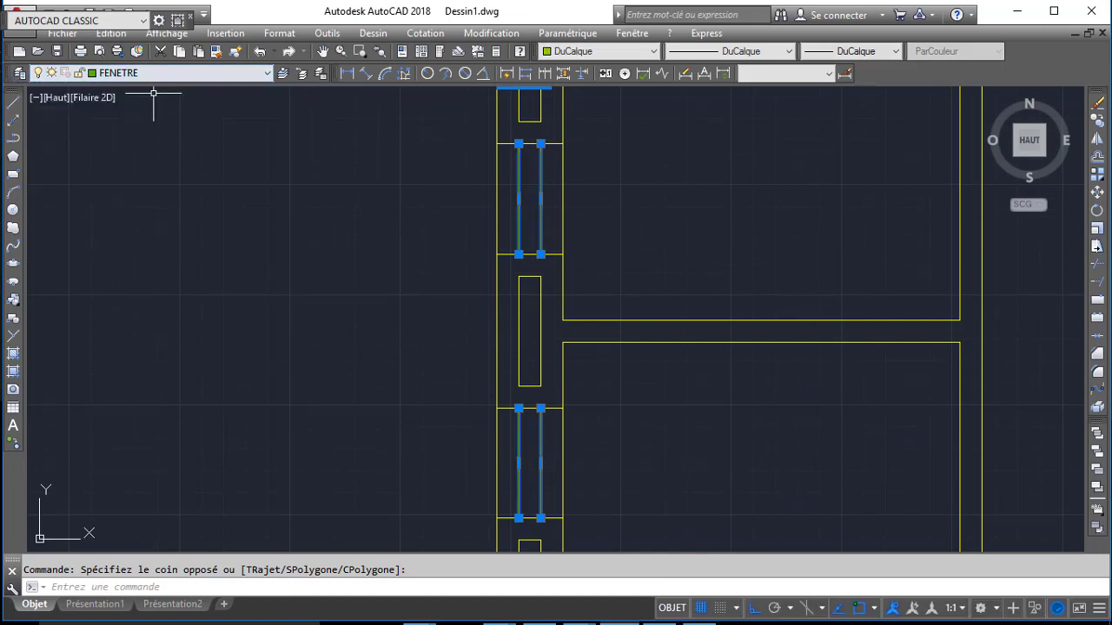
key("Escape")
- Make FENETRE the current layer and draw lines closing both ends of the upper toilet window's frame
left_click(188, 75)
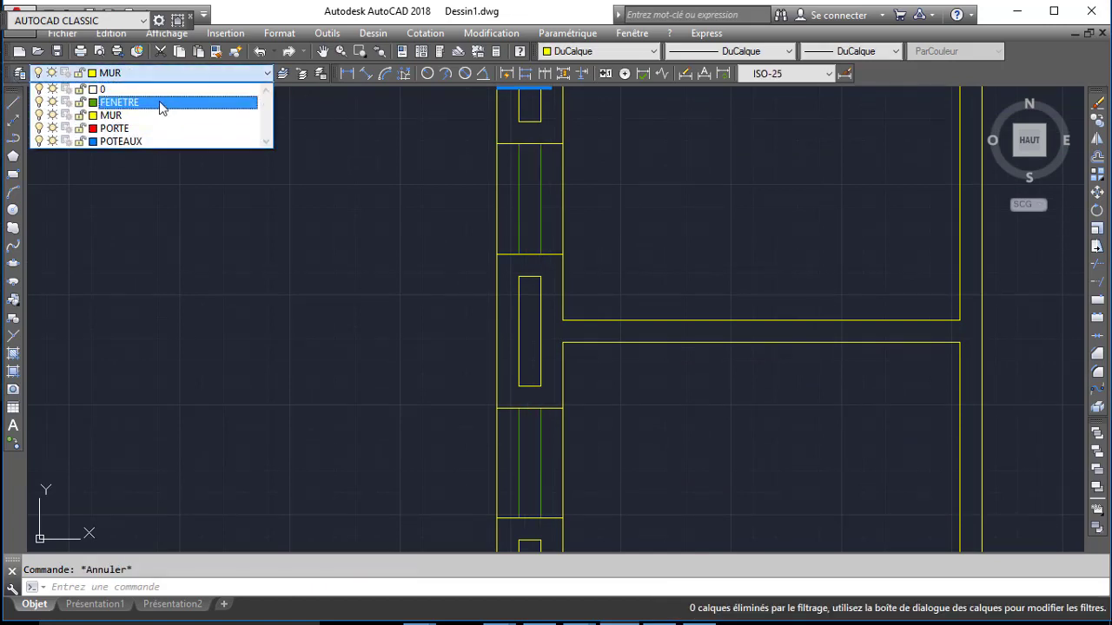
left_click(159, 104)
type("L")
key("Return")
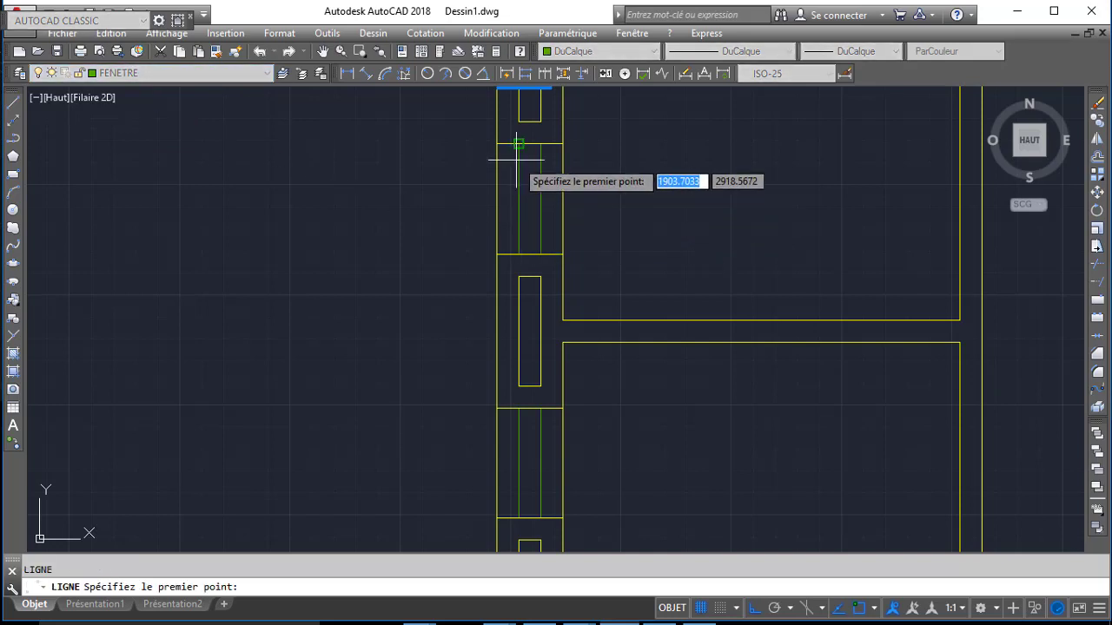
left_click(540, 143)
key("Return")
key("Return")
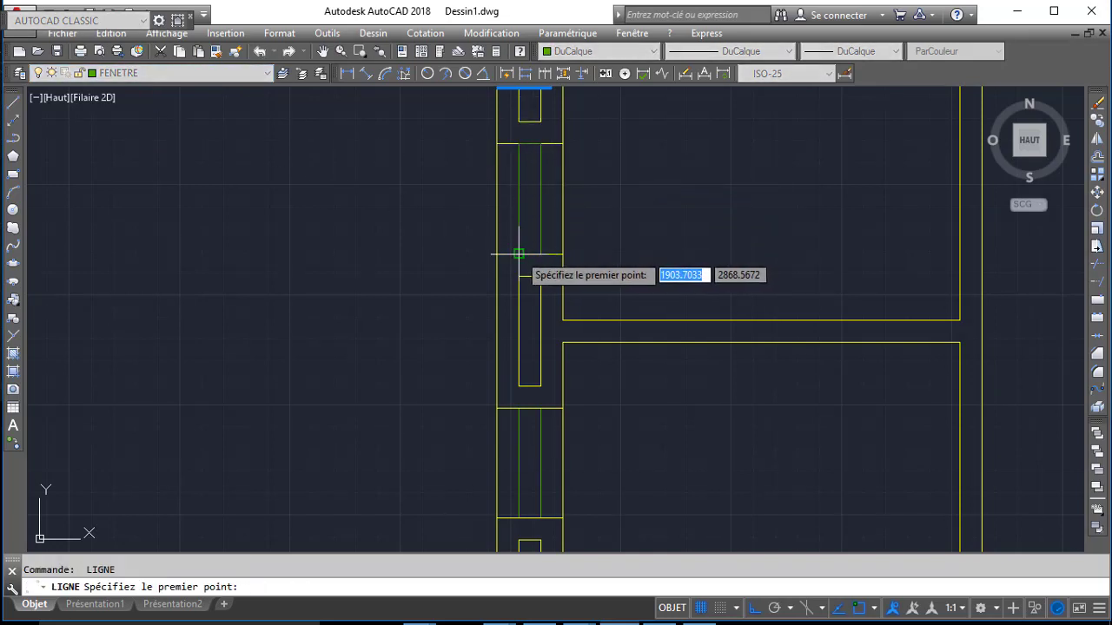
key("Return")
- Offset the upper toilet window's two frame end lines 5 units inward
type("DC")
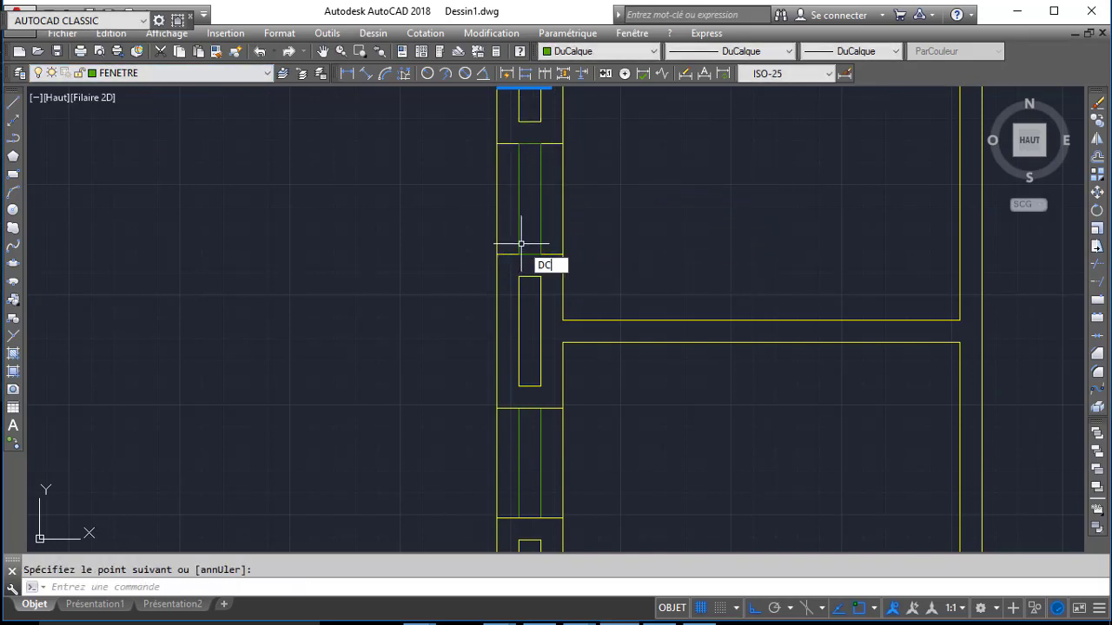
key("Return")
type("5")
key("Return")
left_click(526, 253)
left_click(527, 221)
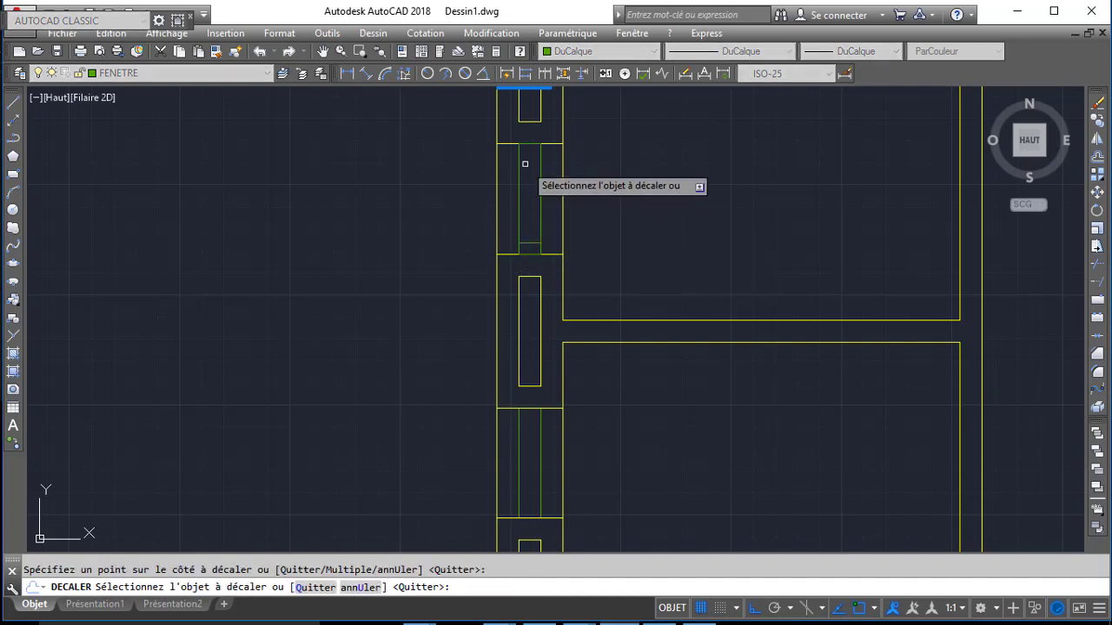
key("Return")
- Draw the upper toilet window's glazing line between the midpoints of its two inner frame lines
type("l")
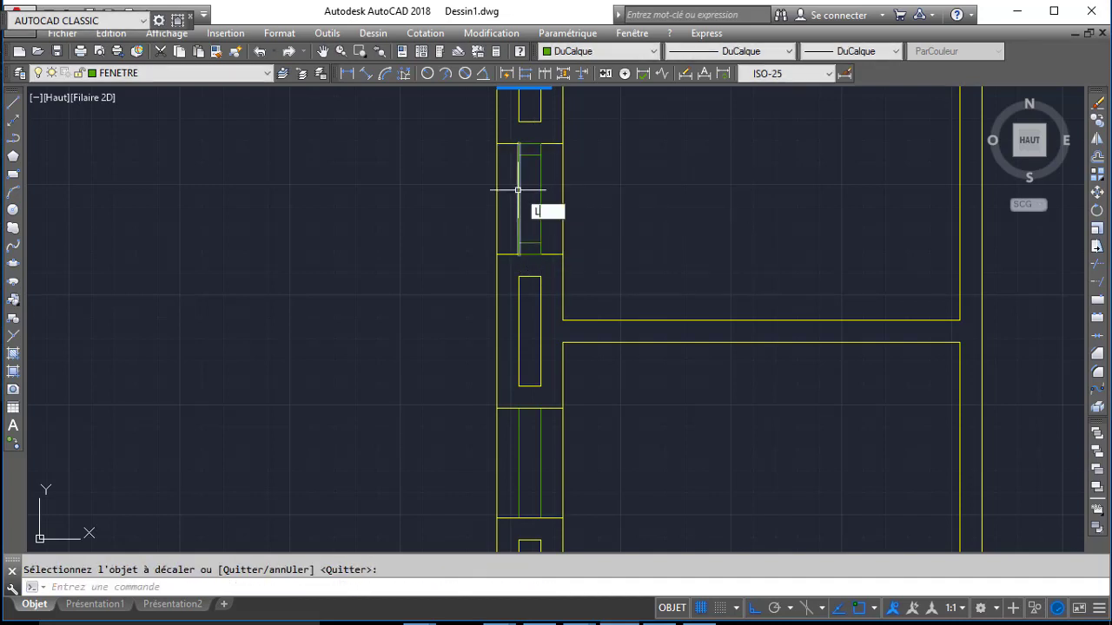
key("Return")
key("Return")
key("Return")
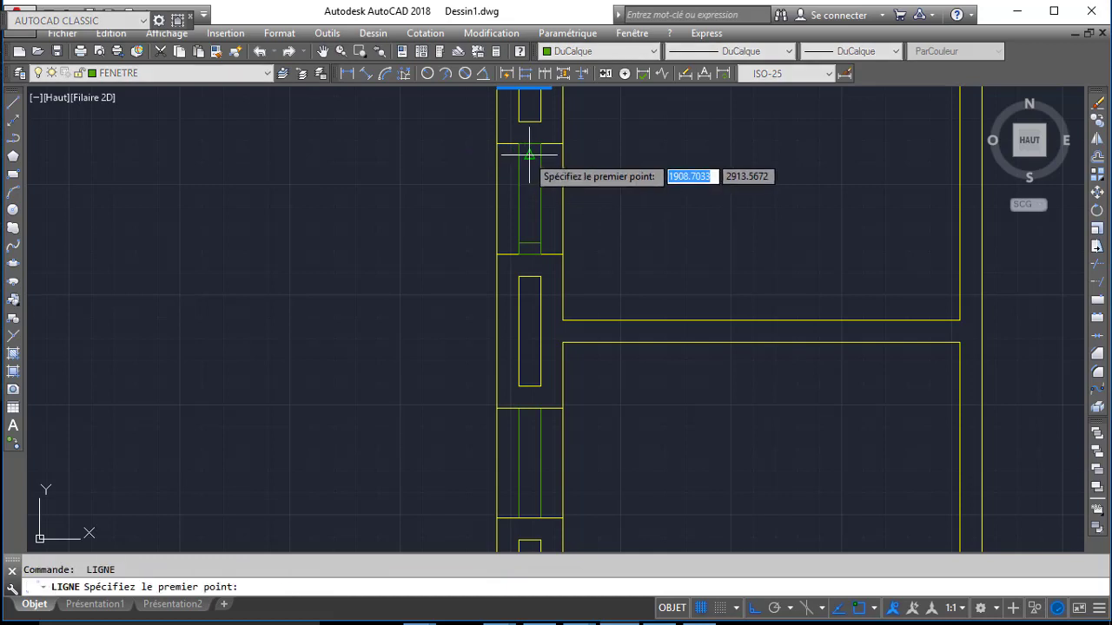
left_click(529, 155)
left_click(529, 243)
key("Return")
middle_click_drag(532, 270, 507, 146)
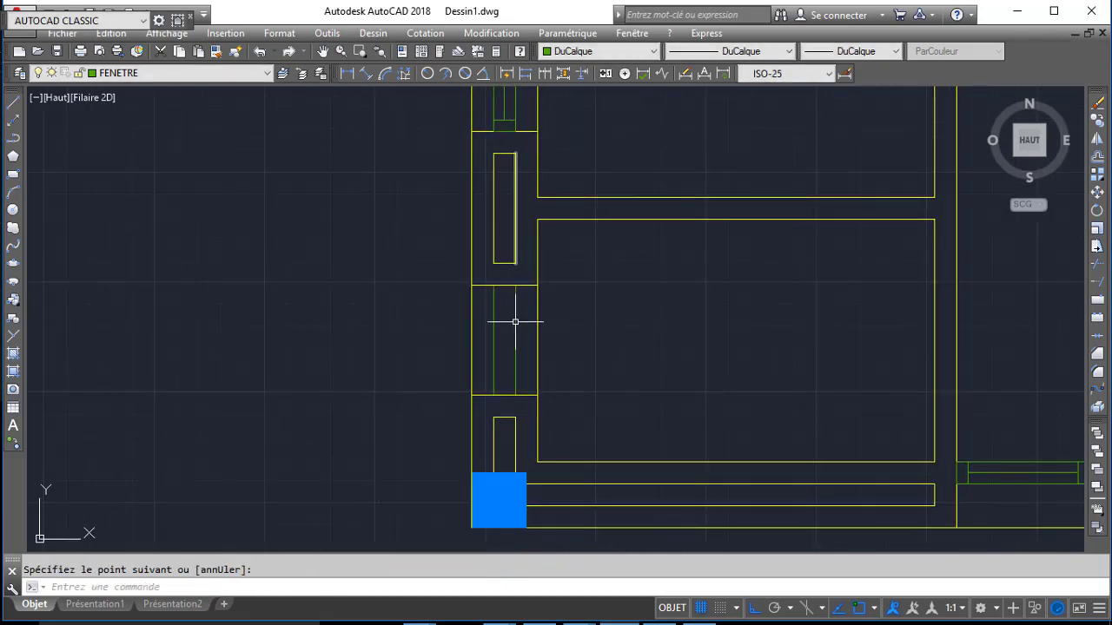
- Draw lines closing both ends of the lower toilet window's frame
key("Return")
left_click(494, 288)
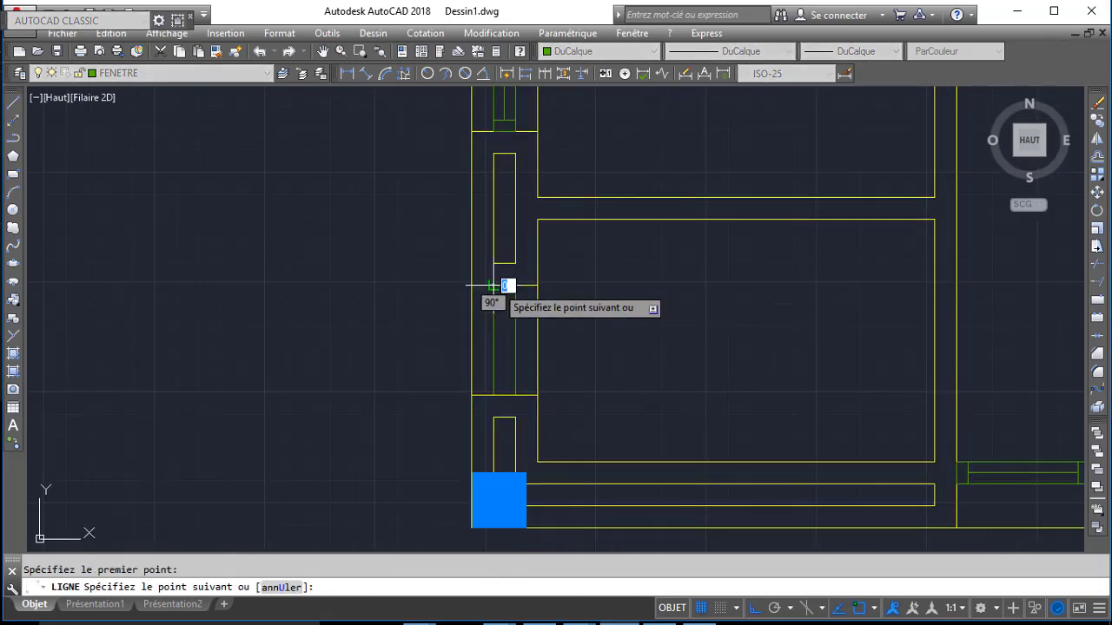
key("Return")
key("Return")
left_click(493, 396)
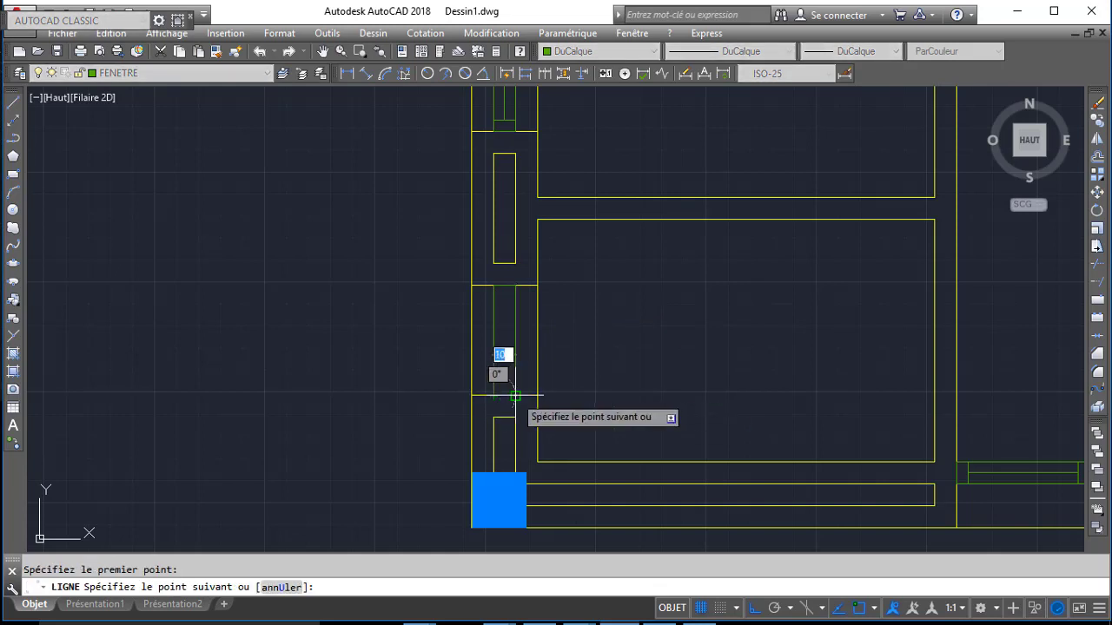
left_click(515, 395)
- Offset the lower toilet window's two frame end lines 5 units inward
key("Return")
type("5")
key("Return")
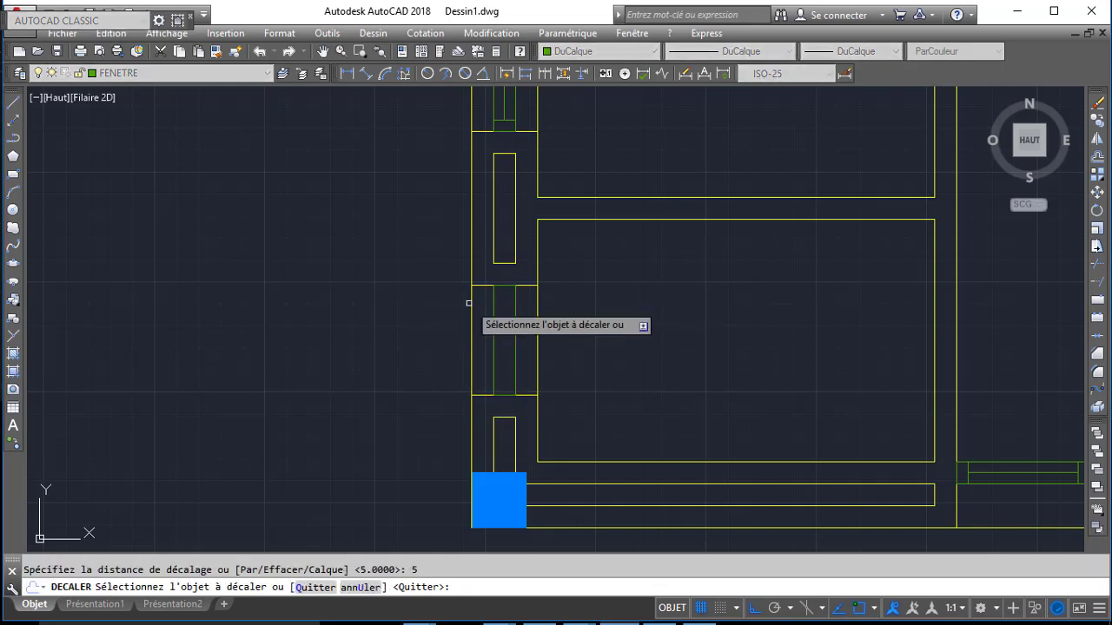
left_click(508, 285)
left_click(506, 369)
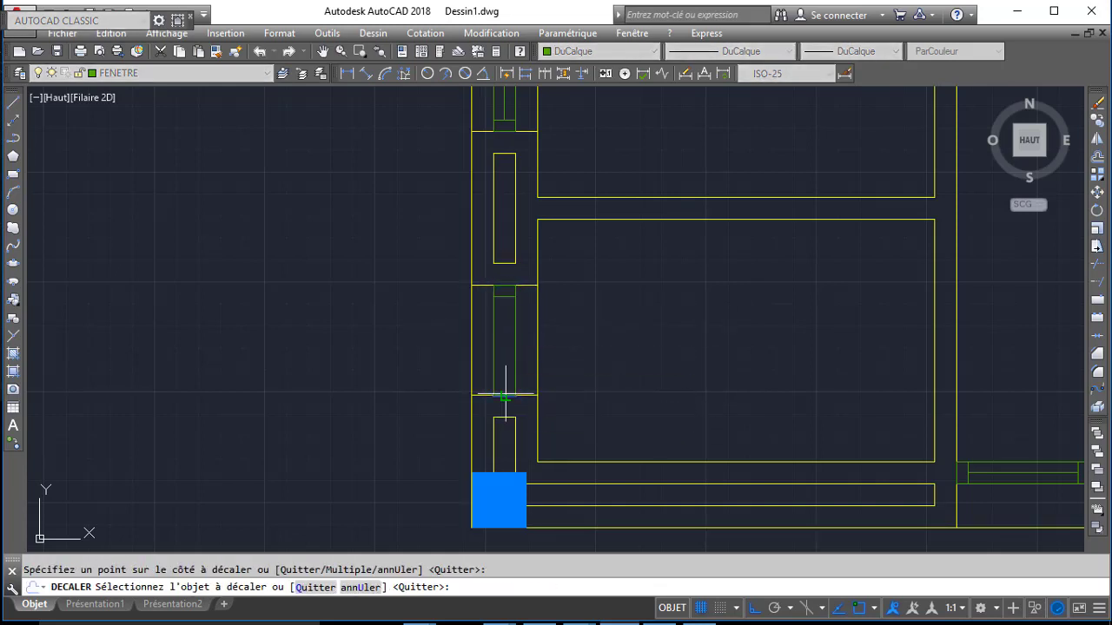
left_click(504, 395)
left_click(648, 328)
key("Escape")
- Draw the lower toilet window's glazing line between the midpoints of its inner frame lines
type("l")
key("Return")
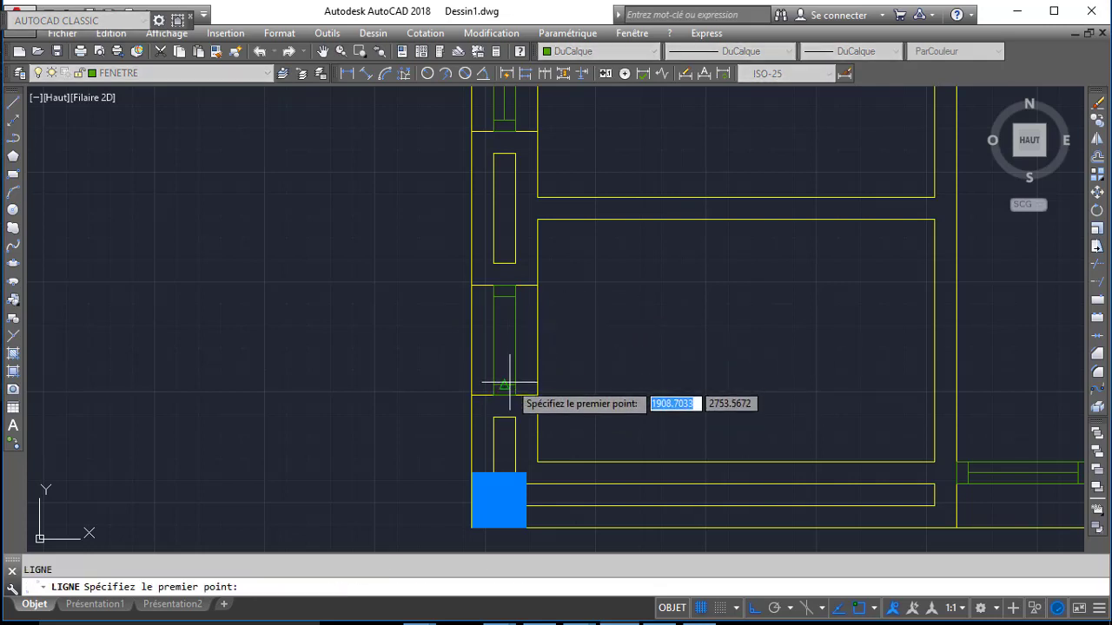
left_click(502, 384)
key("Return")
scroll(505, 296, "down", 5)
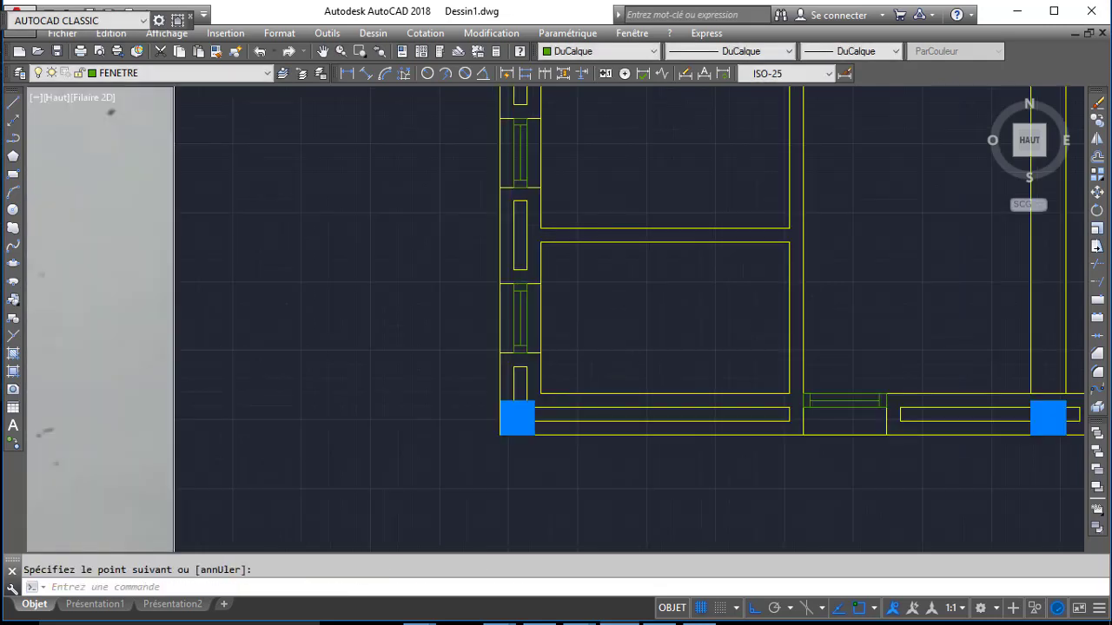
middle_click_drag(587, 252, 471, 239)
middle_click_drag(583, 356, 406, 394)
scroll(460, 368, "down", 2)
middle_click_drag(320, 373, 460, 362)
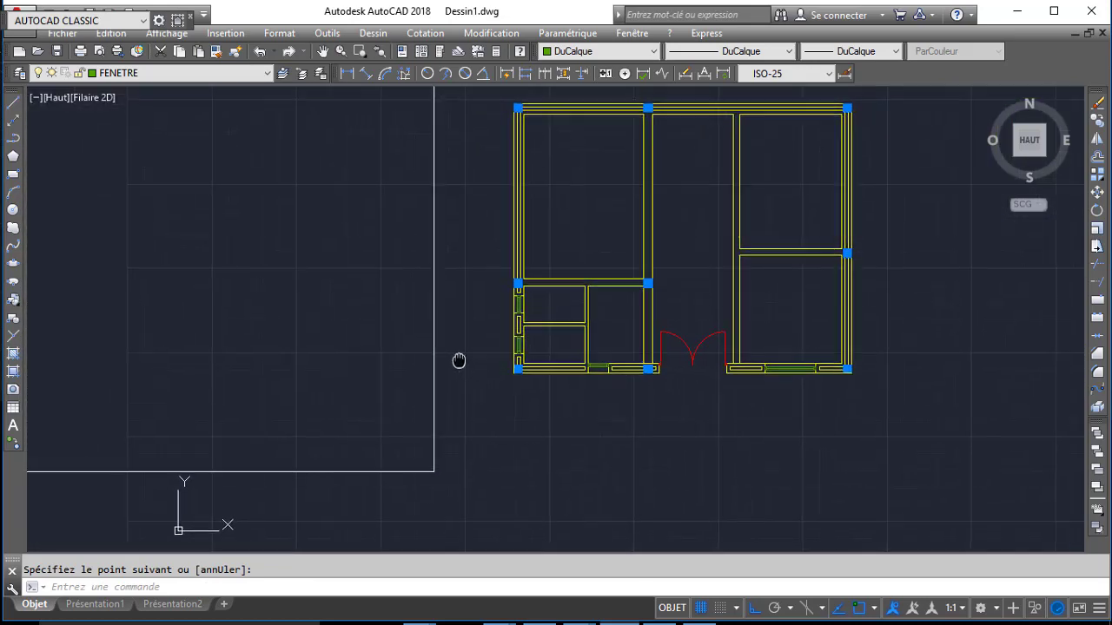
- Examine the scanned plan's window dimensions along the meeting room's outer wall
scroll(315, 330, "up", 4)
middle_click_drag(332, 262, 196, 225)
scroll(171, 202, "down", 2)
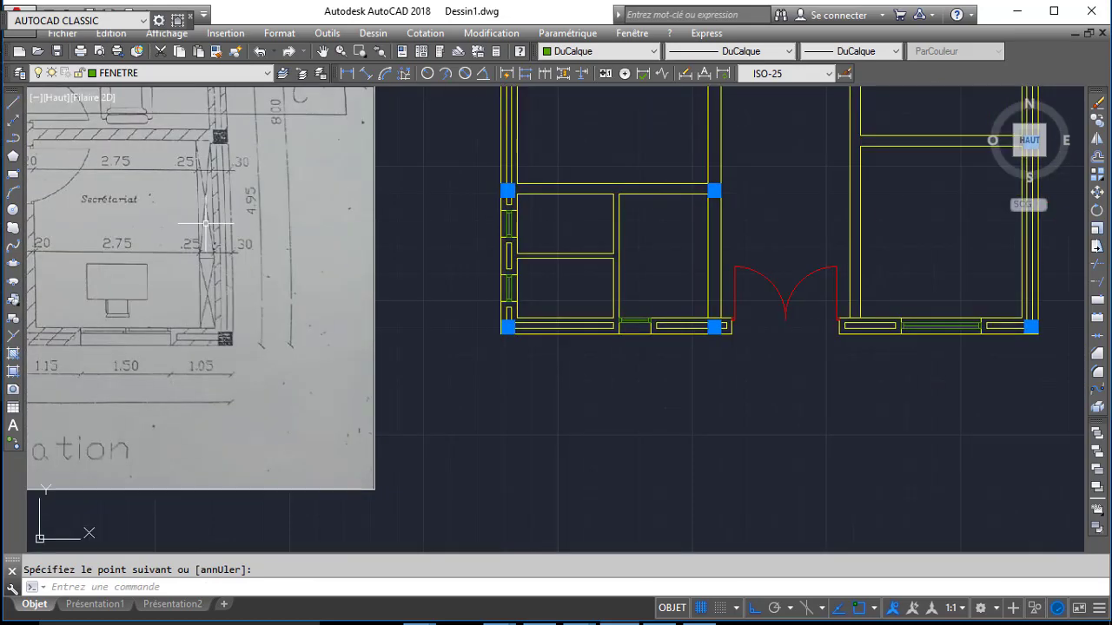
middle_click_drag(344, 199, 436, 444)
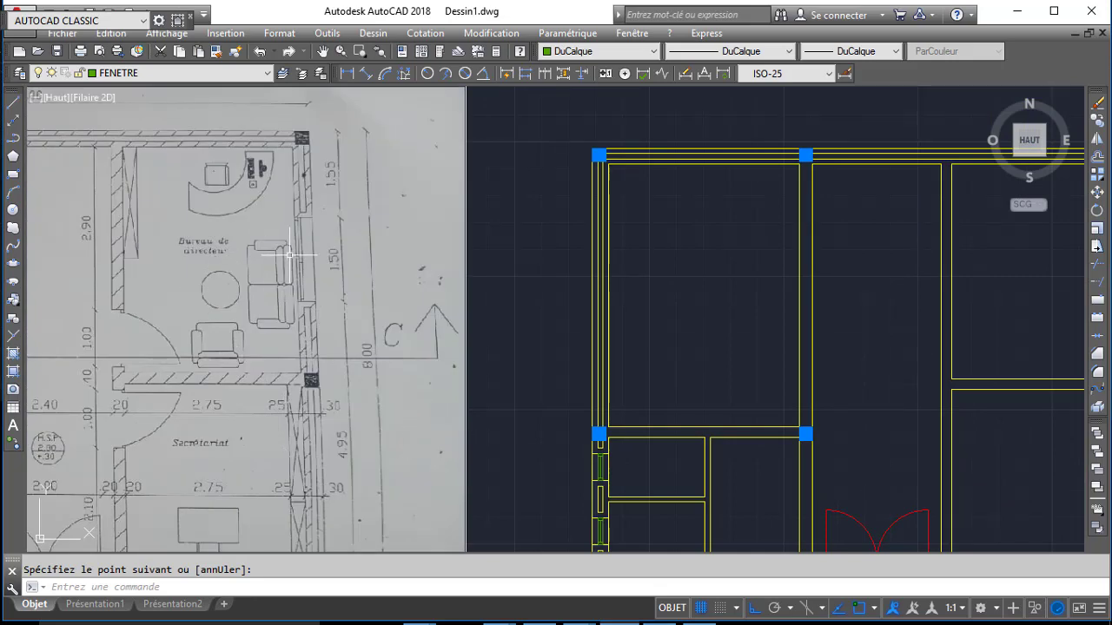
scroll(216, 249, "up", 4)
scroll(219, 259, "down", 4)
middle_click_drag(211, 282, 355, 284)
middle_click_drag(71, 290, 320, 287)
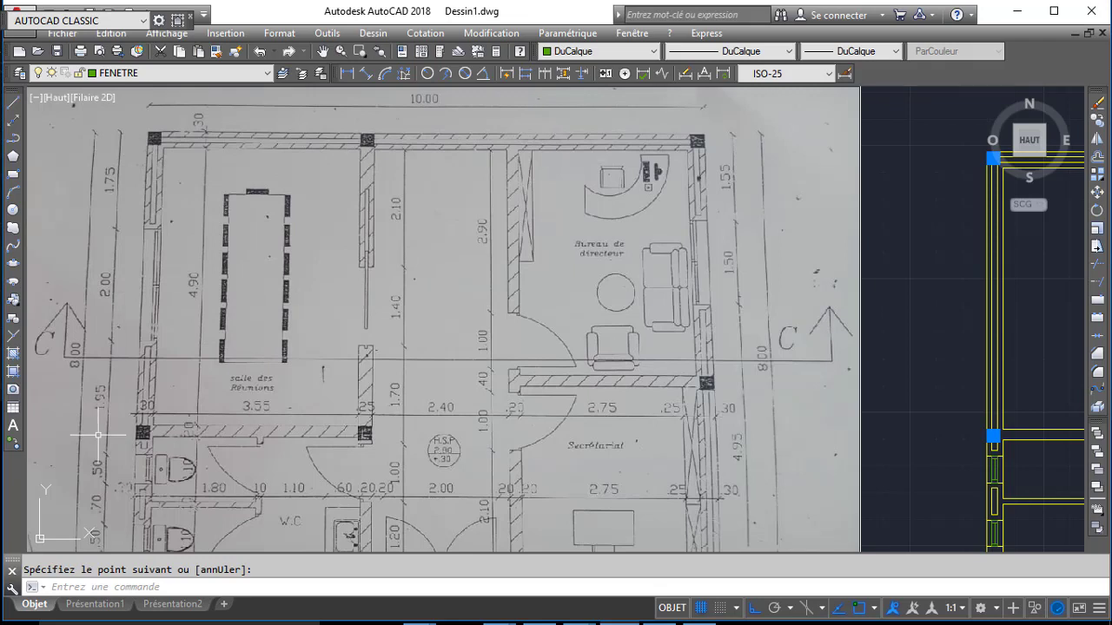
- Make the MUR layer current and draw a jamb line across the meeting room's left wall, 175 units below the building's upper-left corner
left_click(120, 73)
left_click(100, 114)
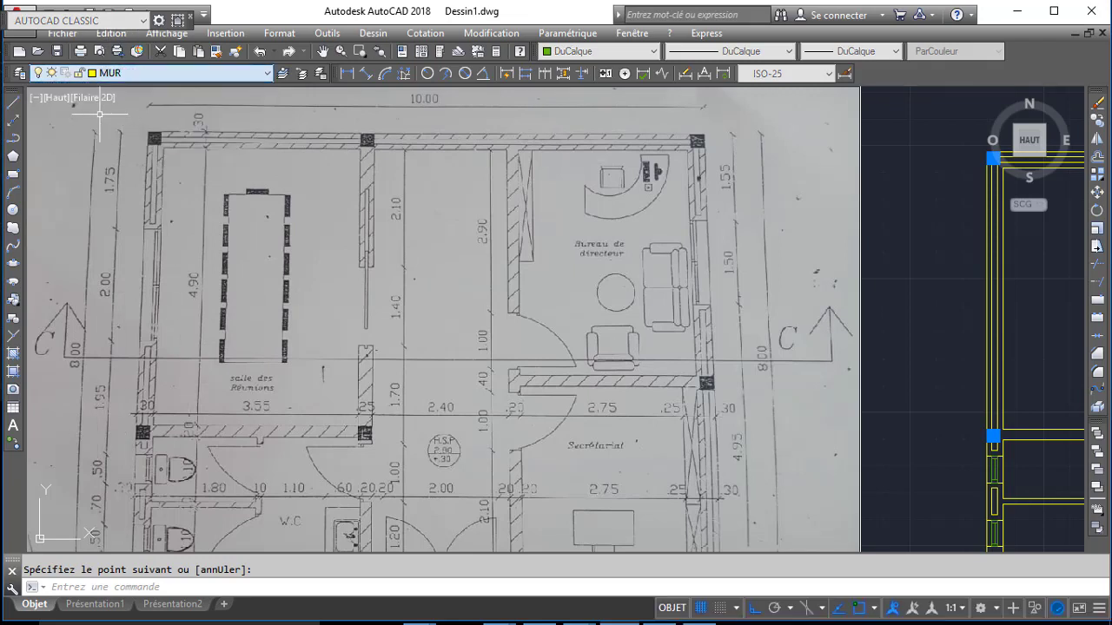
left_click(12, 107)
middle_click_drag(615, 260, 451, 231)
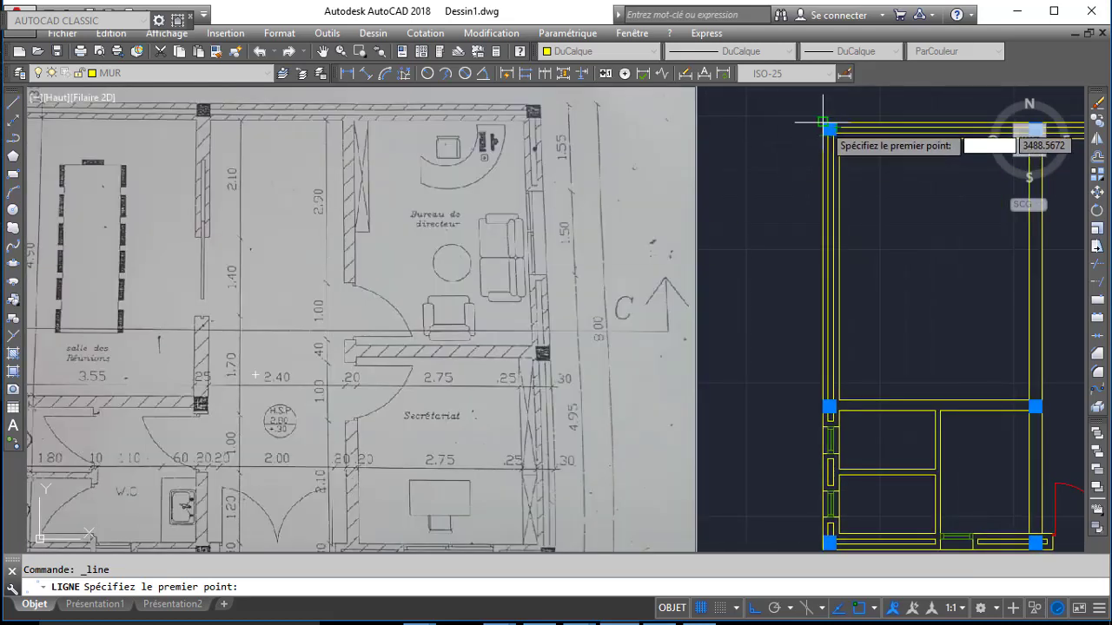
scroll(807, 130, "down", 3)
scroll(729, 165, "up", 1)
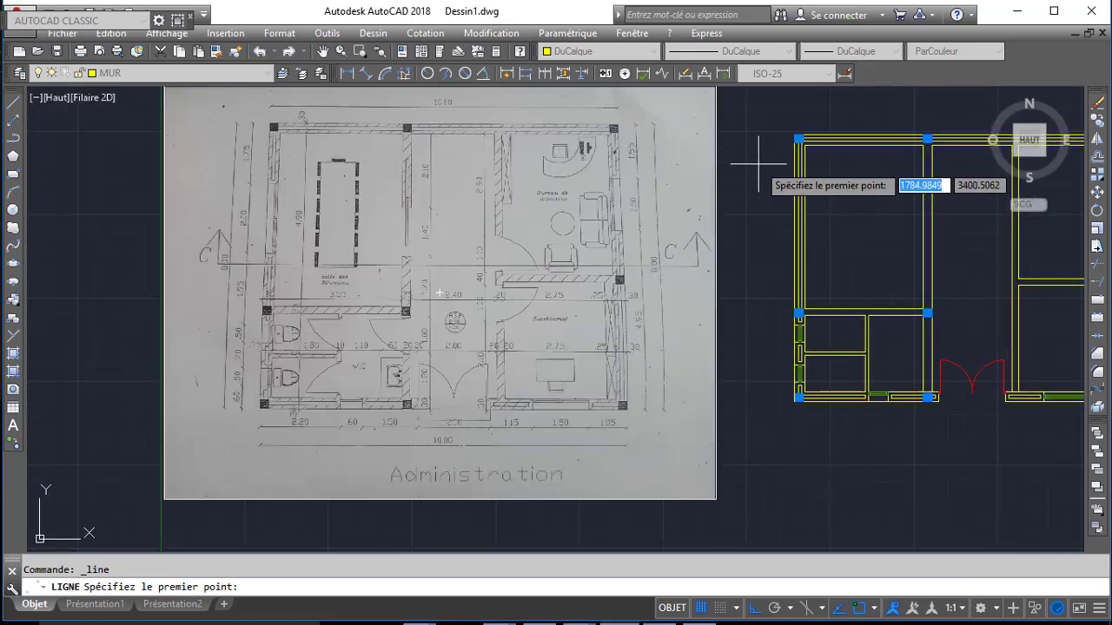
scroll(786, 137, "up", 4)
left_click(789, 138)
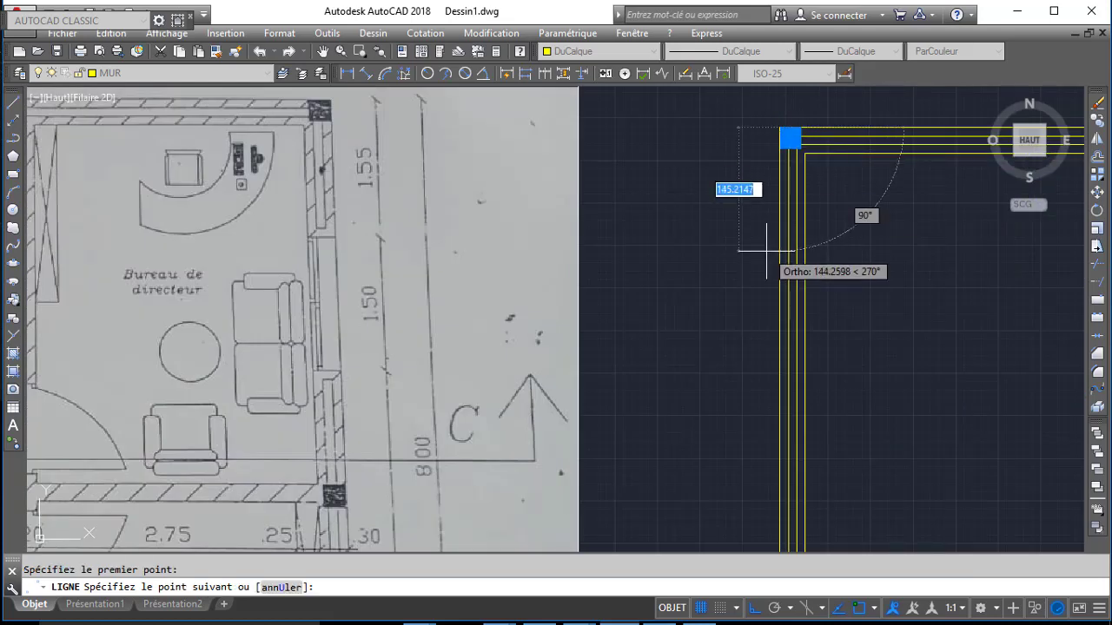
type("175")
key("Return")
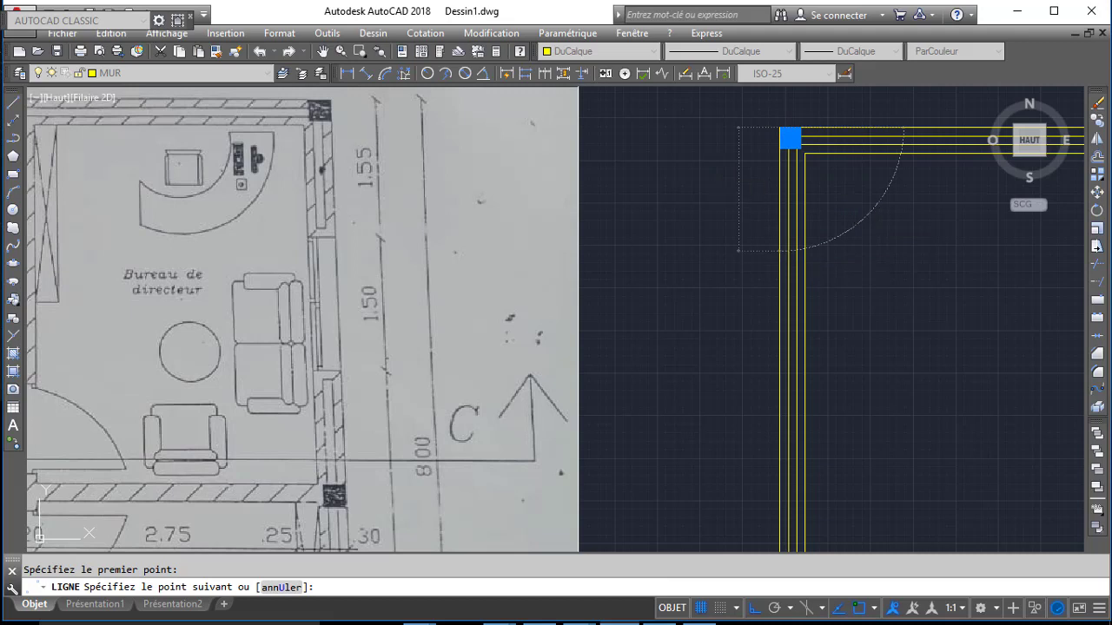
left_click(806, 275)
key("Return")
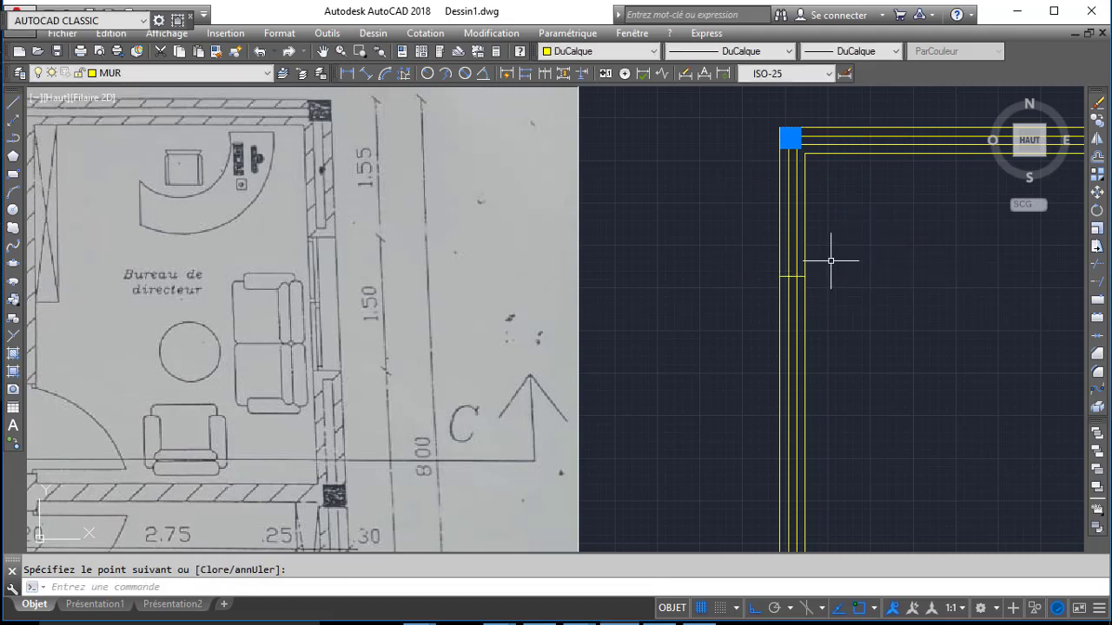
- Offset the meeting room window's jamb line 200 units downward to mark the opening's other side
type("DC")
key("Return")
type("200")
key("Return")
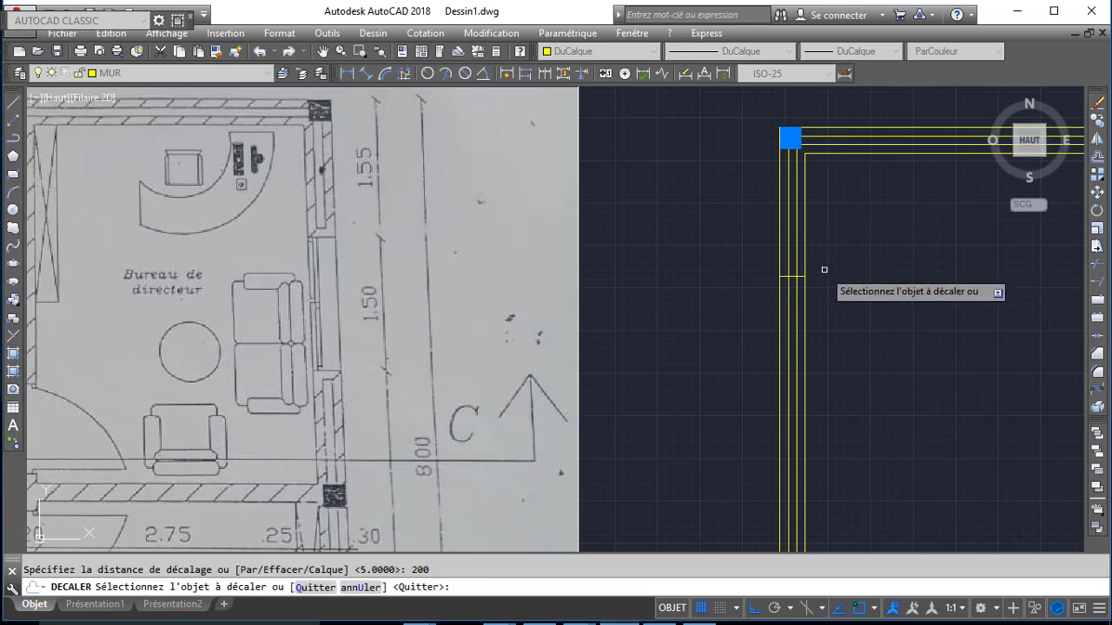
left_click(804, 277)
left_click(850, 314)
middle_click_drag(851, 316, 842, 258)
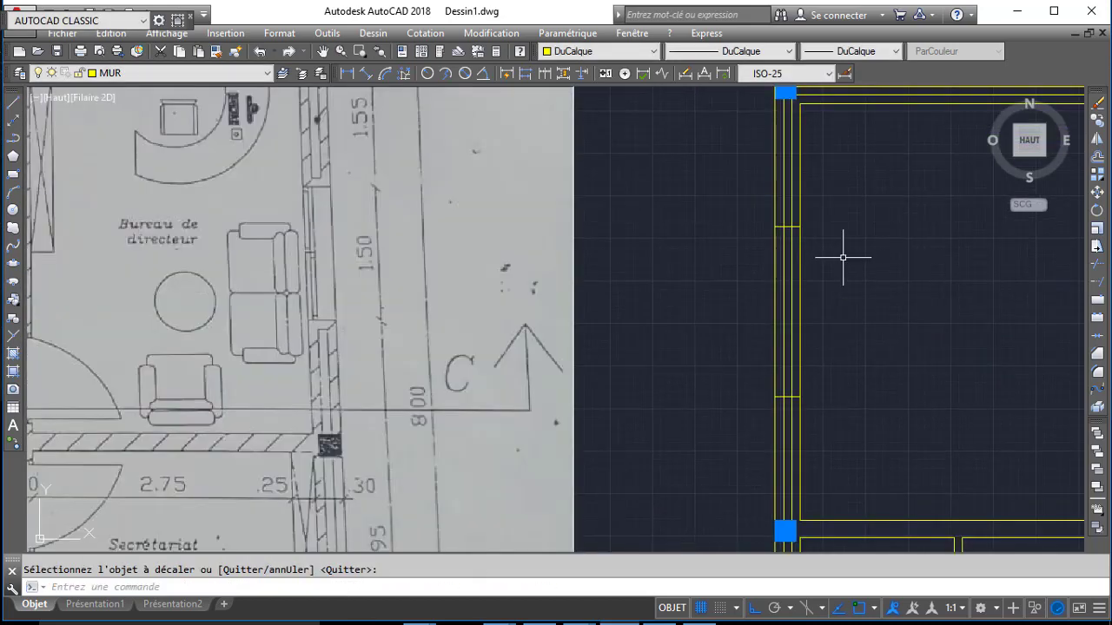
type("AJ")
key("Return")
key("Return")
scroll(806, 276, "up", 1)
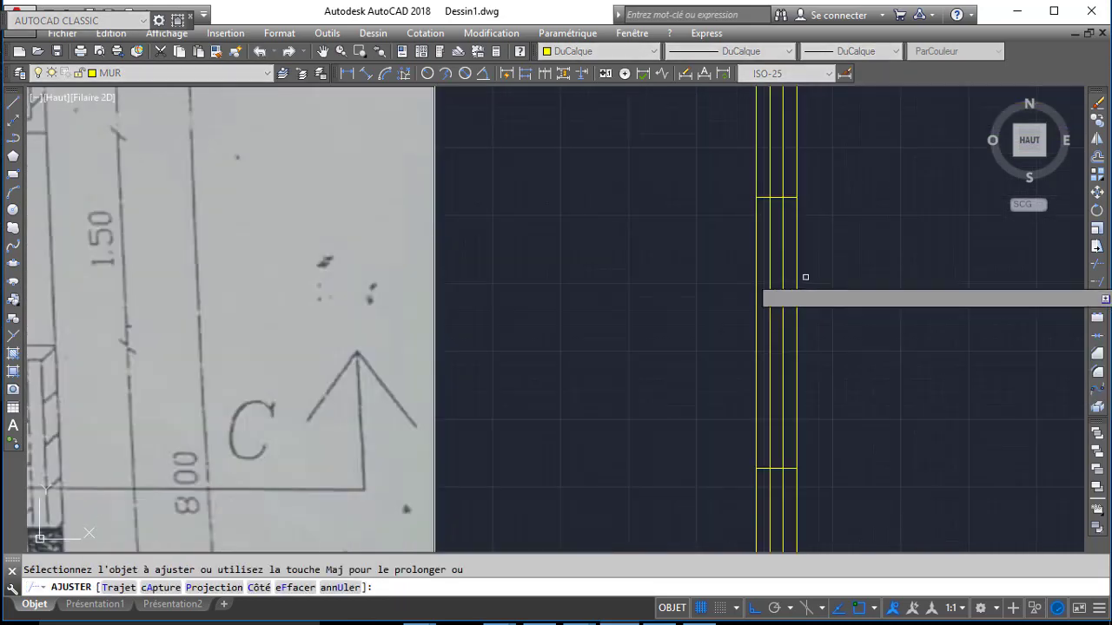
scroll(781, 181, "up", 1)
key("Return")
key("Return")
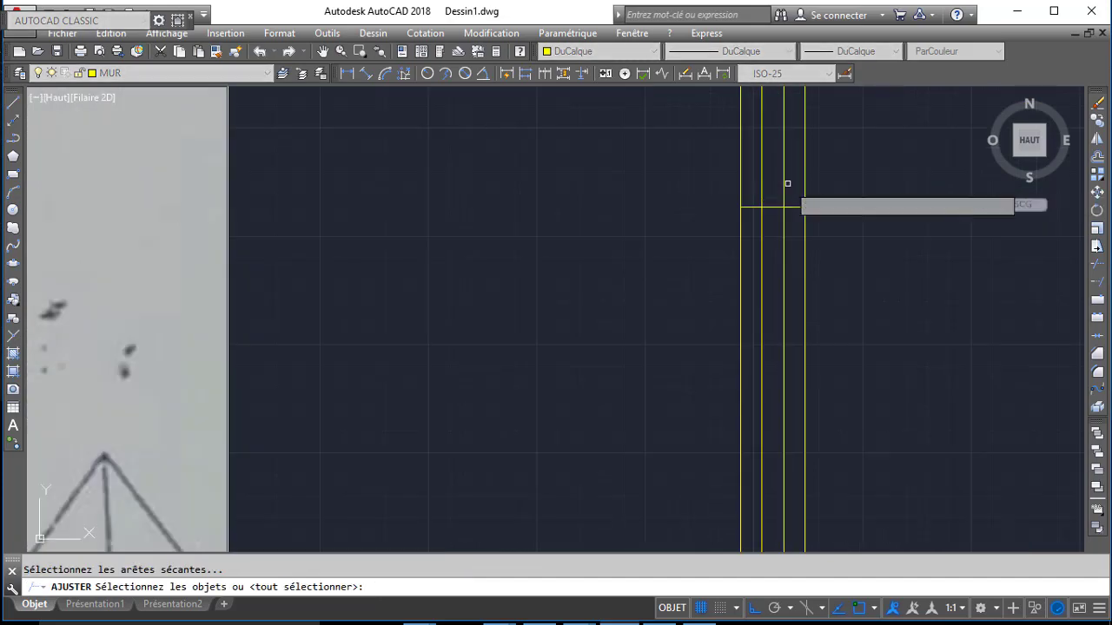
key("Escape")
- Offset the meeting room window's two jamb lines 10 units outward from the opening
type("DEC")
key("Return")
type("10")
key("Return")
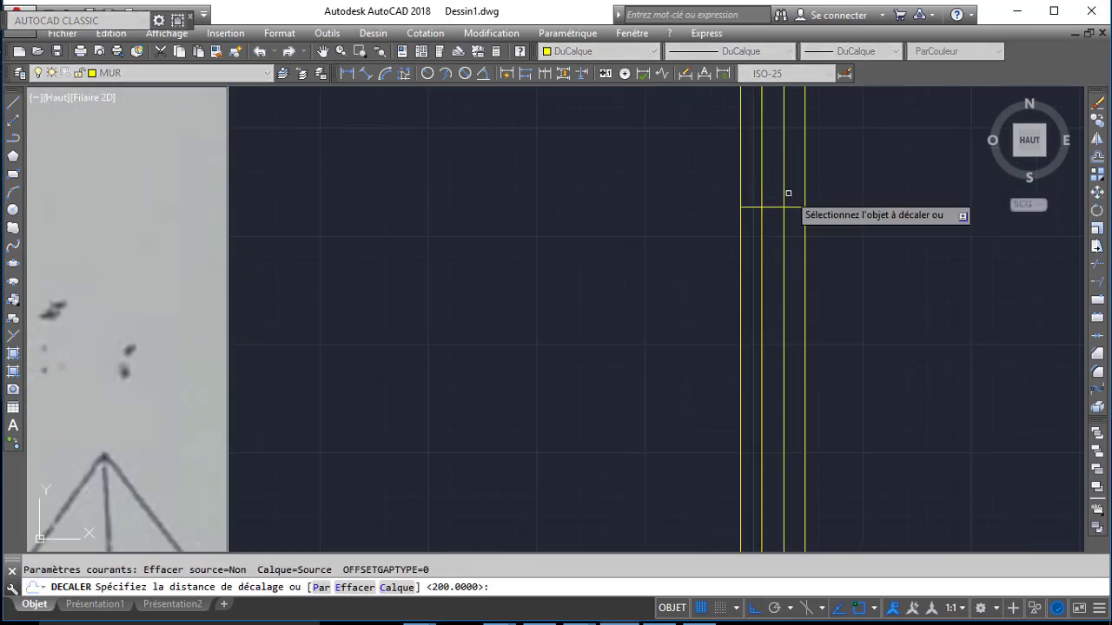
left_click(797, 207)
left_click(832, 171)
scroll(836, 171, "down", 2)
scroll(887, 305, "up", 1)
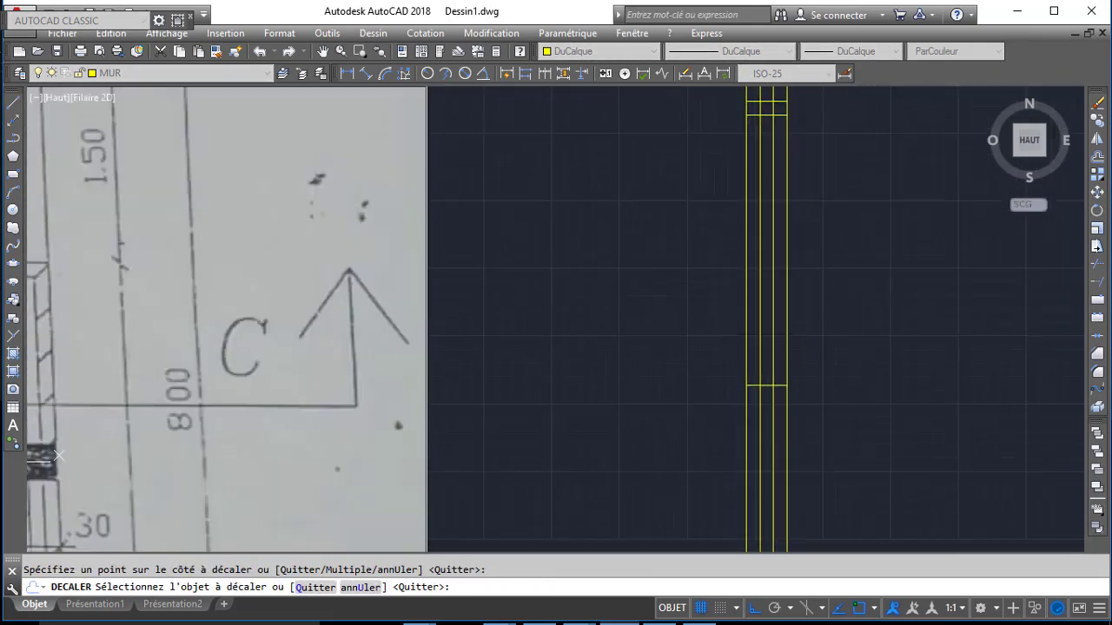
left_click(779, 385)
left_click(820, 407)
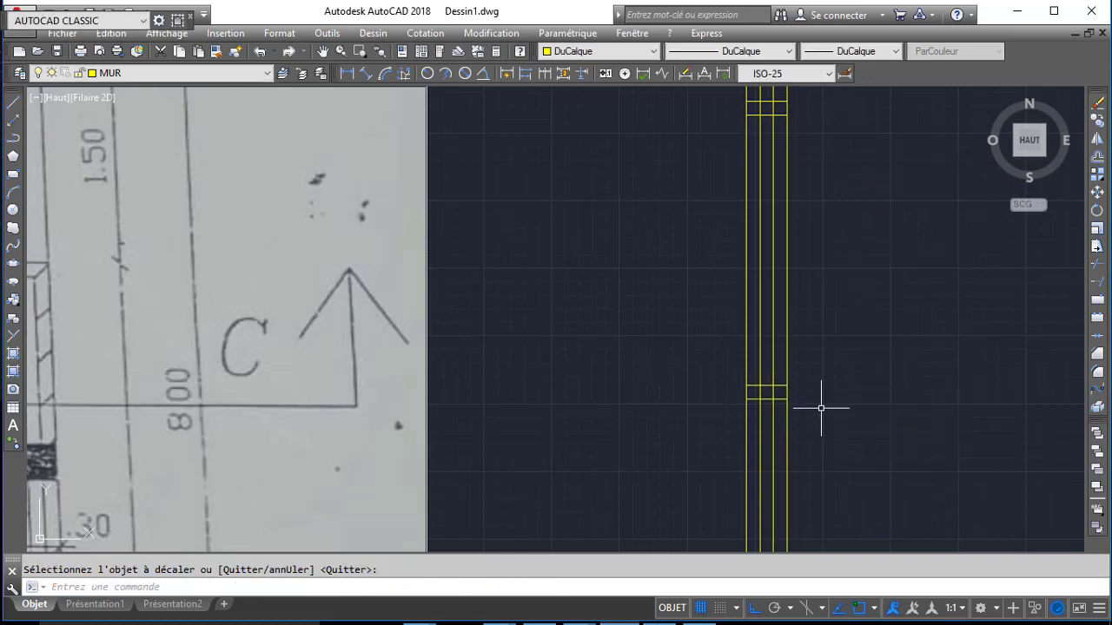
- Trim the cavity lines and outer offset-line ends at the window's lower jamb to close the wall cavity below it
key("Return")
key("Return")
scroll(794, 406, "up", 2)
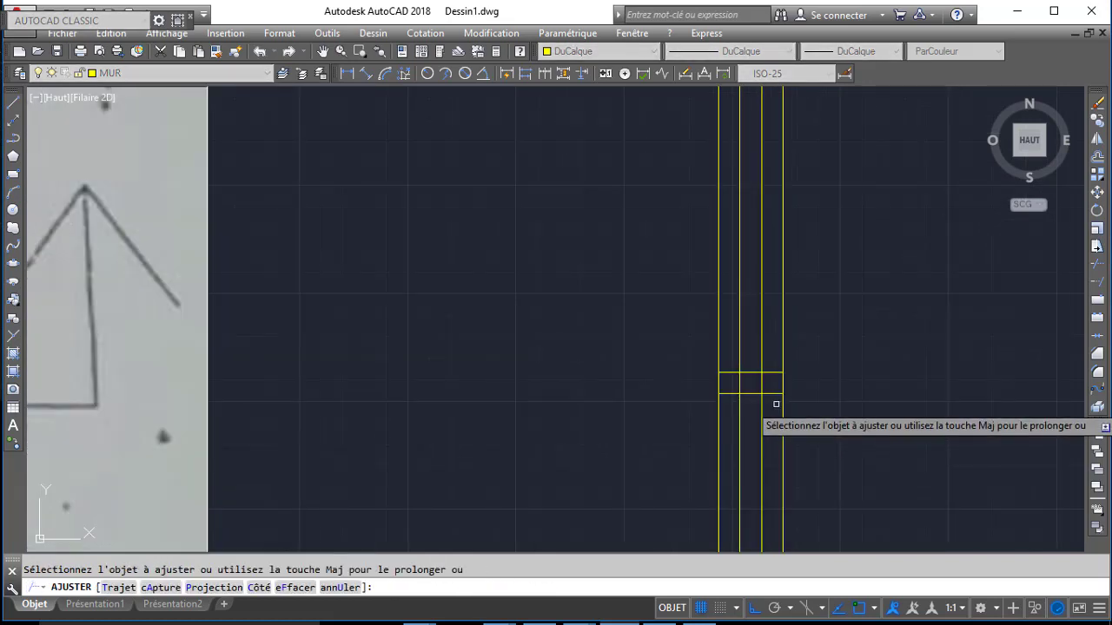
left_click(774, 402)
left_click(775, 393)
left_click(766, 383)
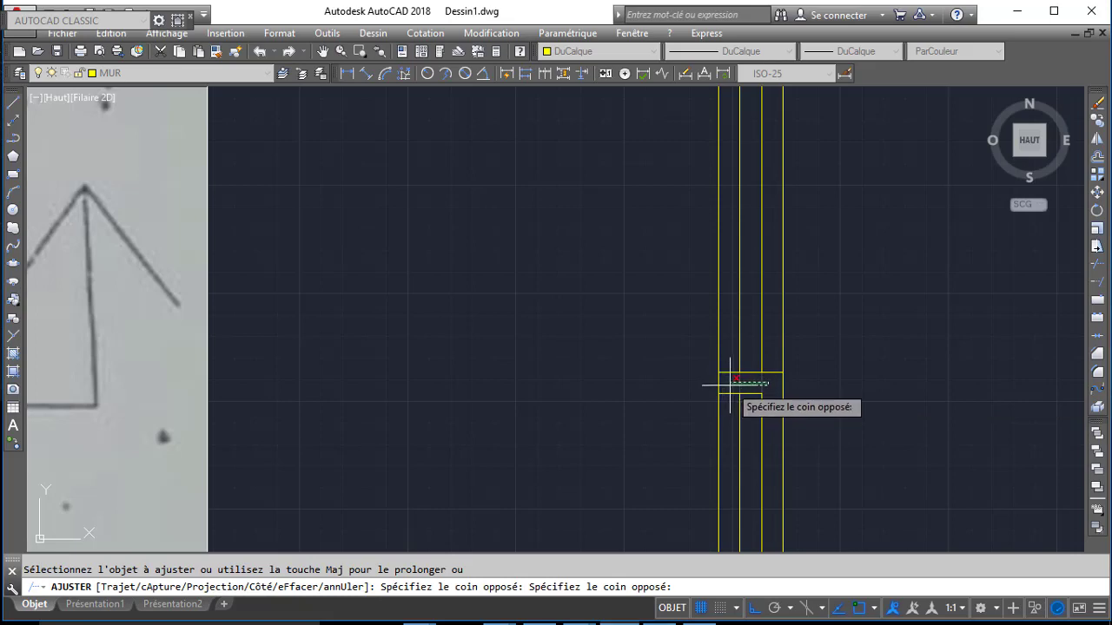
left_click(727, 390)
left_click(727, 387)
left_click(728, 380)
- Trim the cavity lines and outer offset-line ends at the window's upper jamb to close the wall cavity above it
scroll(736, 356, "down", 4)
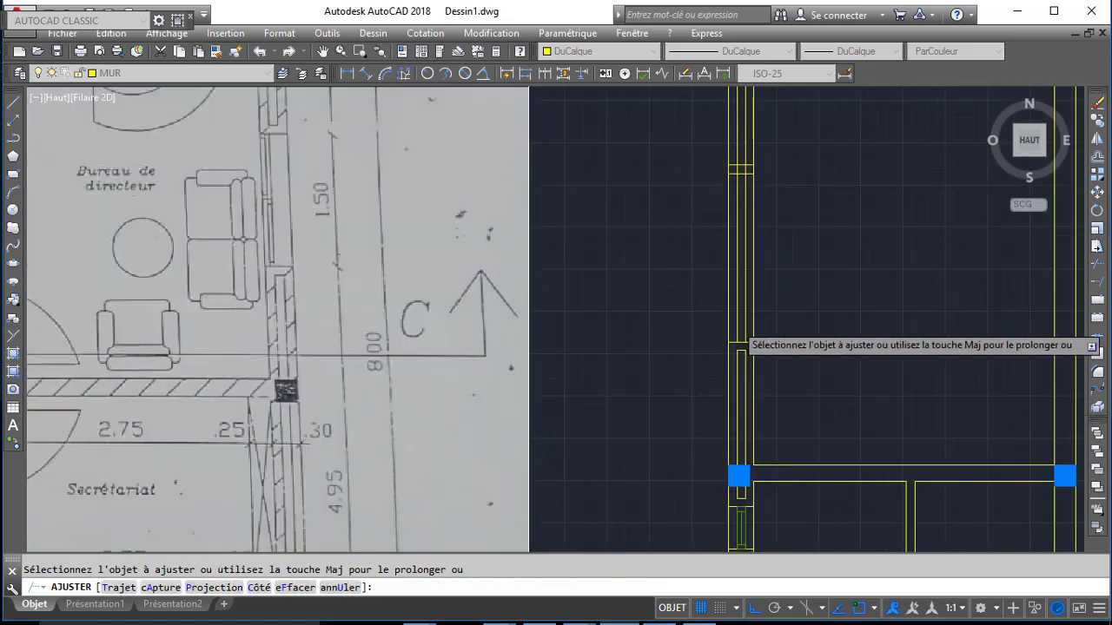
scroll(739, 214, "up", 4)
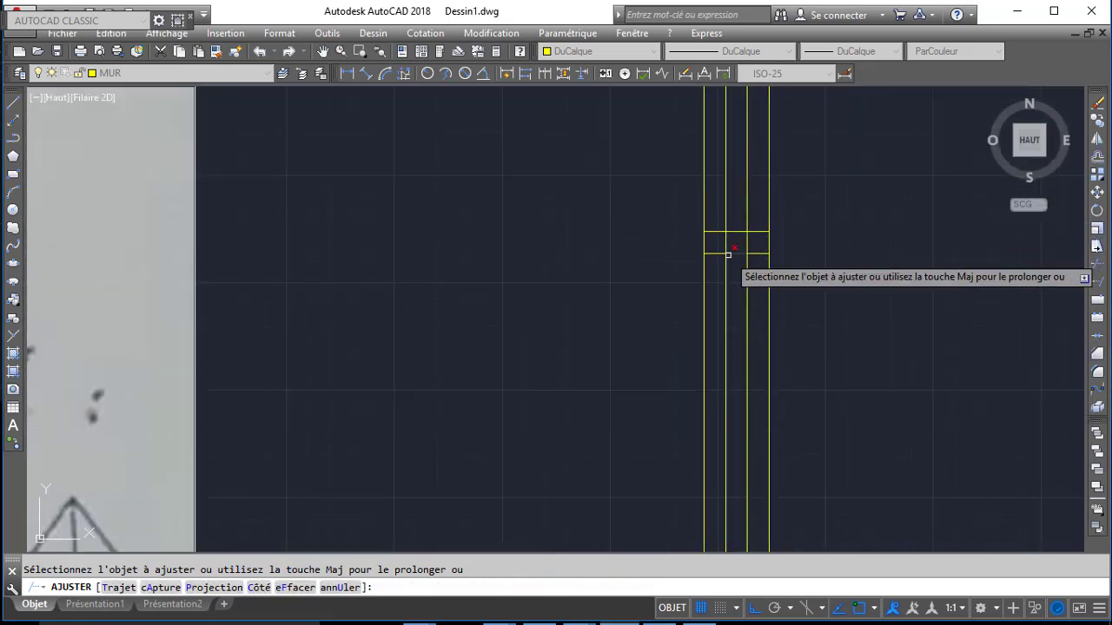
left_click(720, 240)
left_click(755, 242)
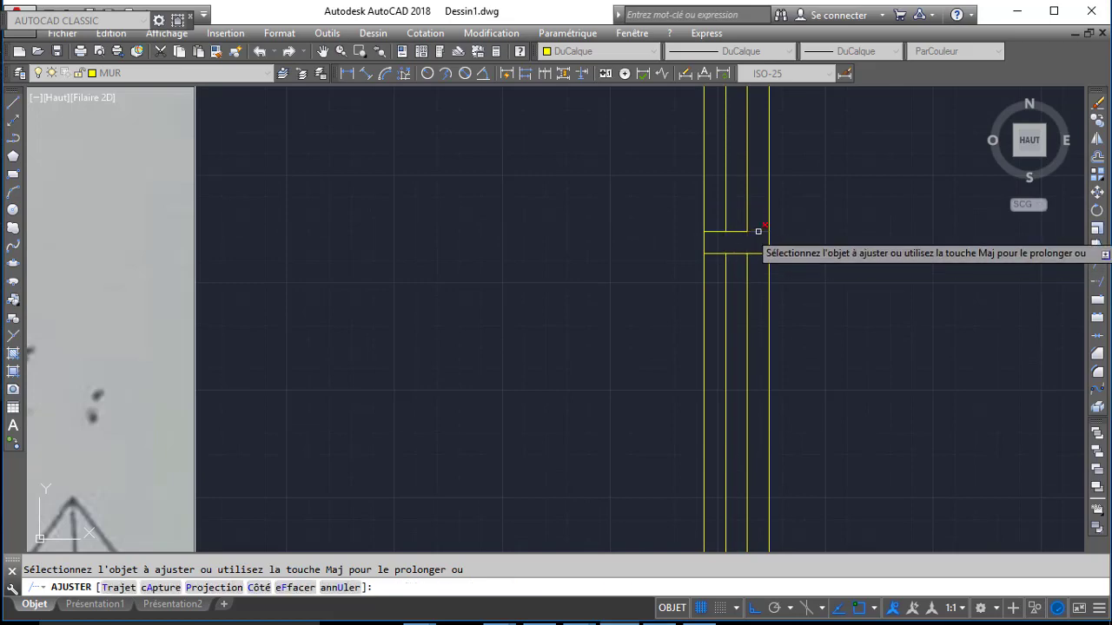
left_click(758, 231)
left_click(713, 231)
key("Return")
scroll(712, 230, "down", 1)
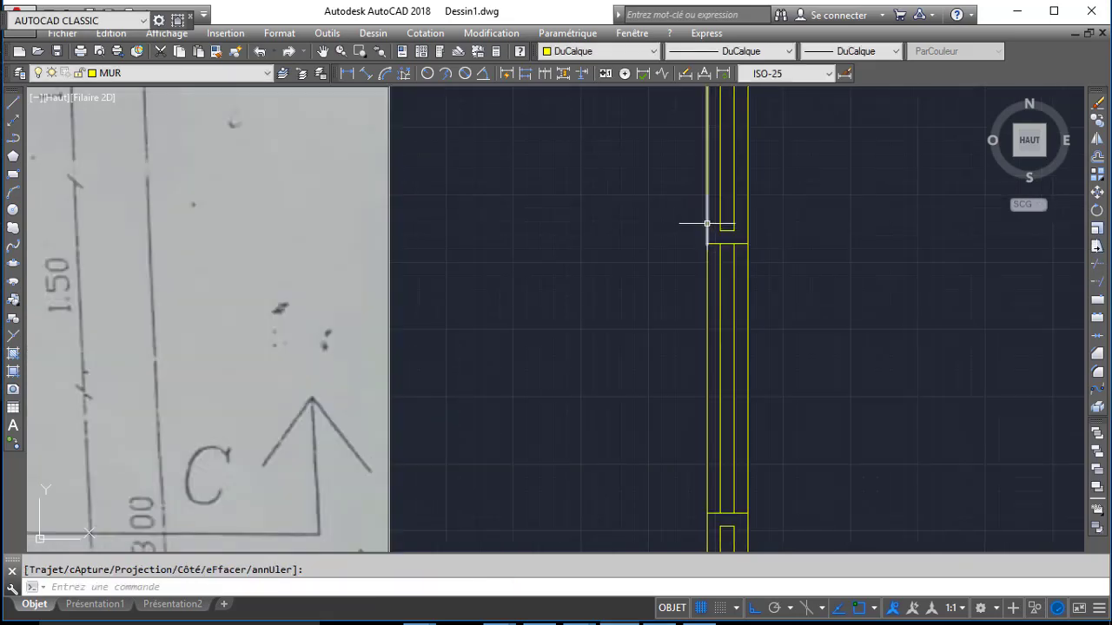
scroll(707, 224, "down", 3)
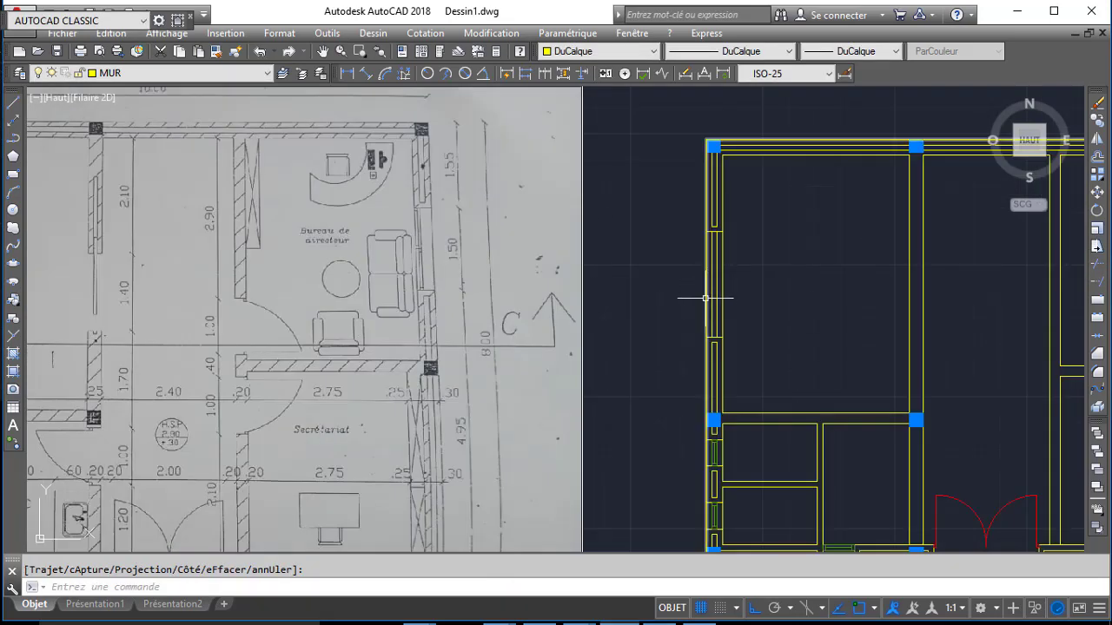
key("XF86AudioMute")
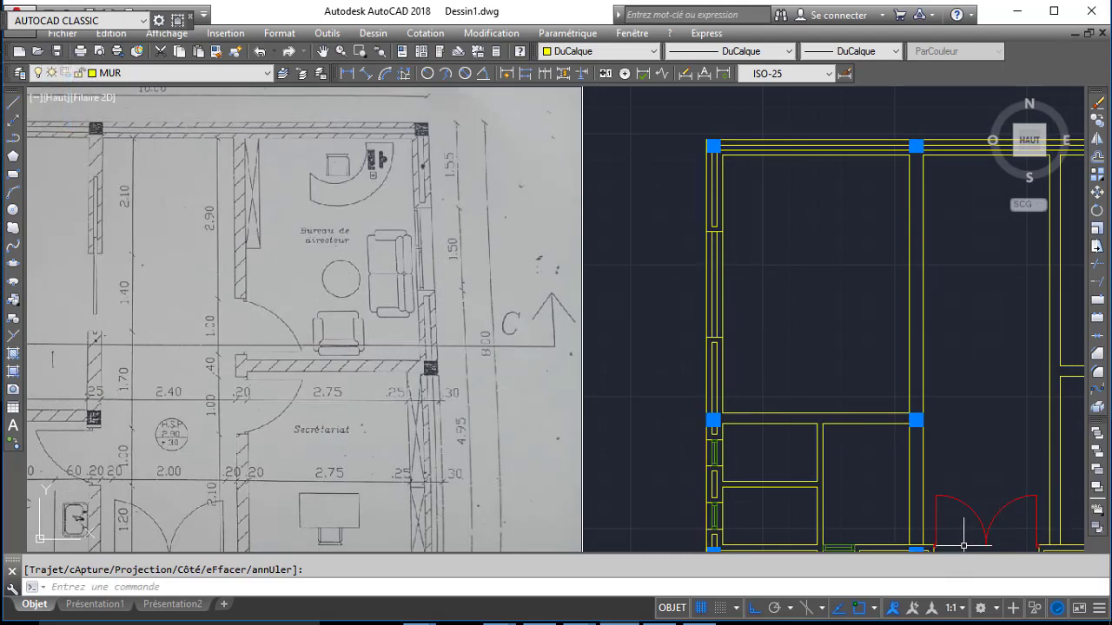
key("XF86AudioMute")
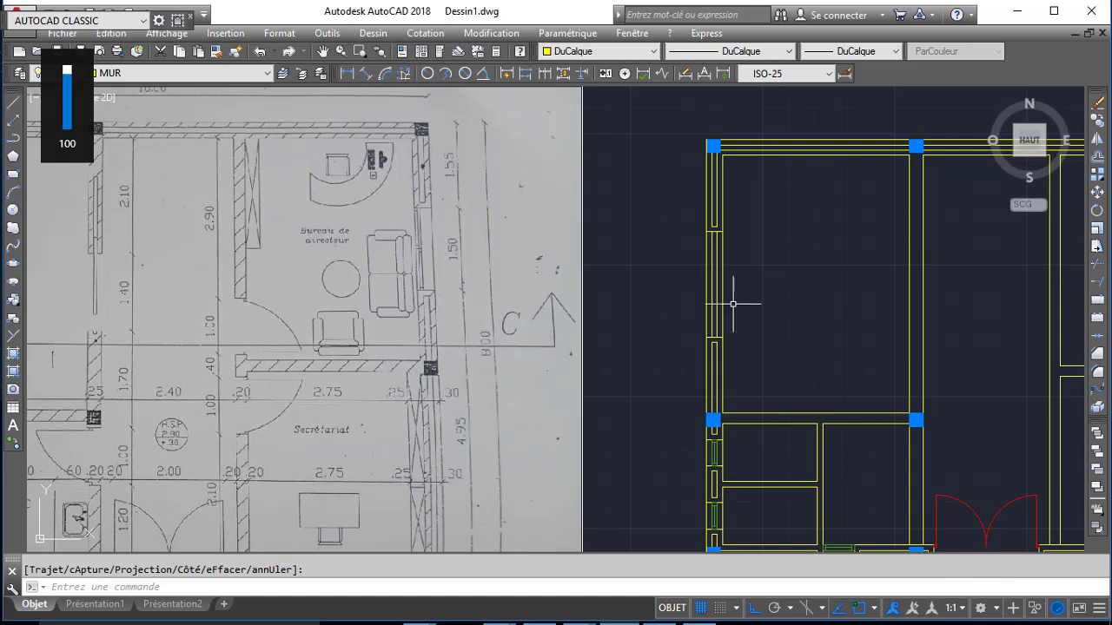
- Move the two inner lines within the meeting room window opening to the FENETRE layer and make that layer current
scroll(715, 248, "up", 2)
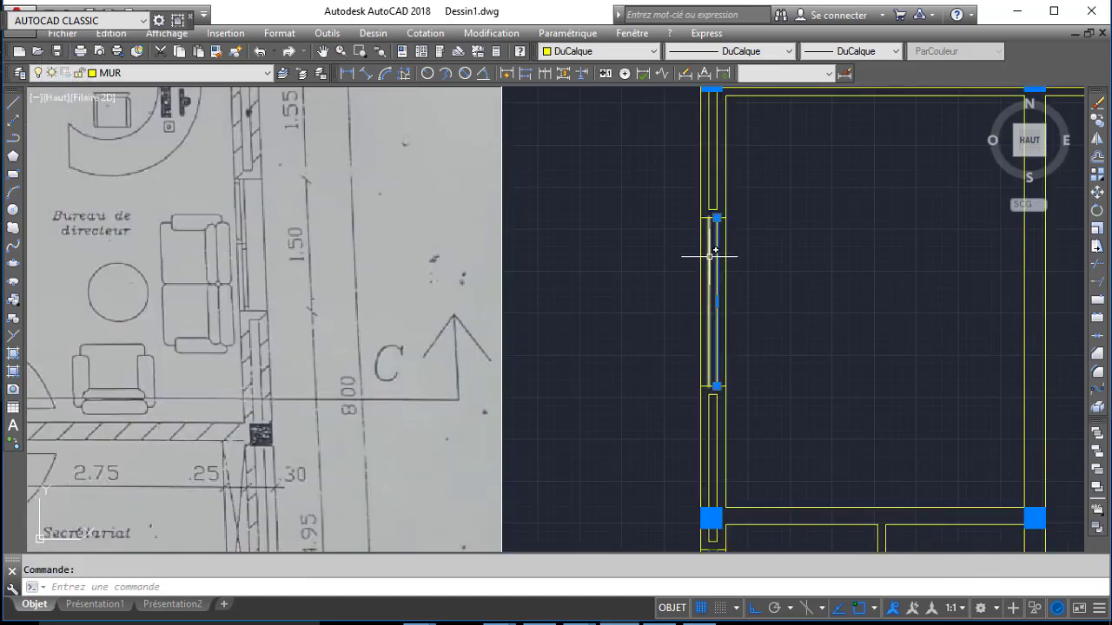
left_click(152, 72)
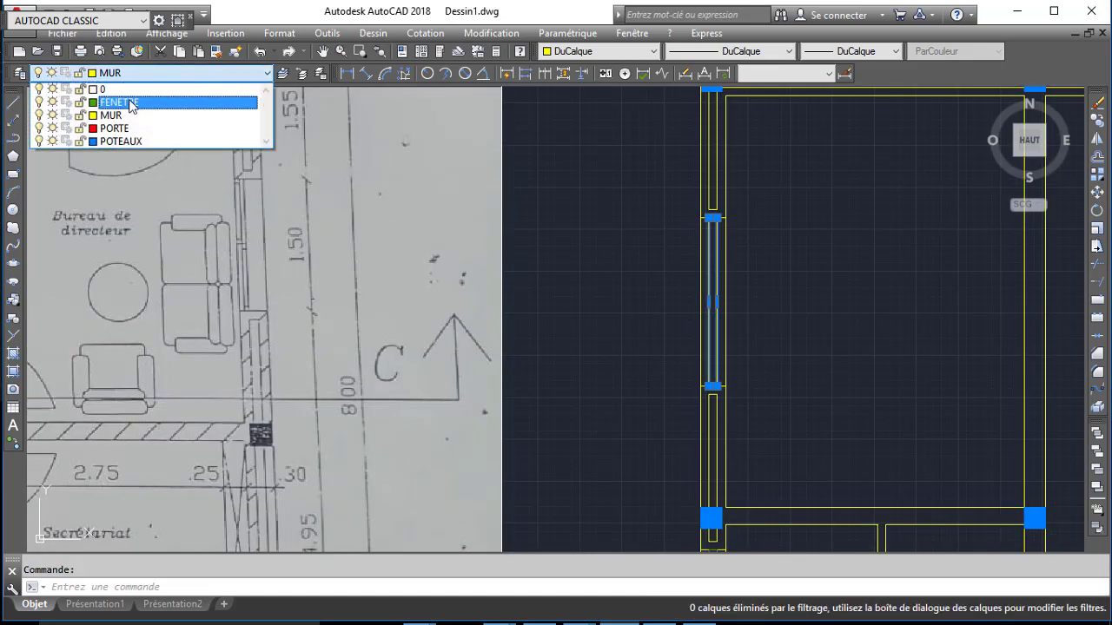
left_click(113, 105)
left_click(98, 73)
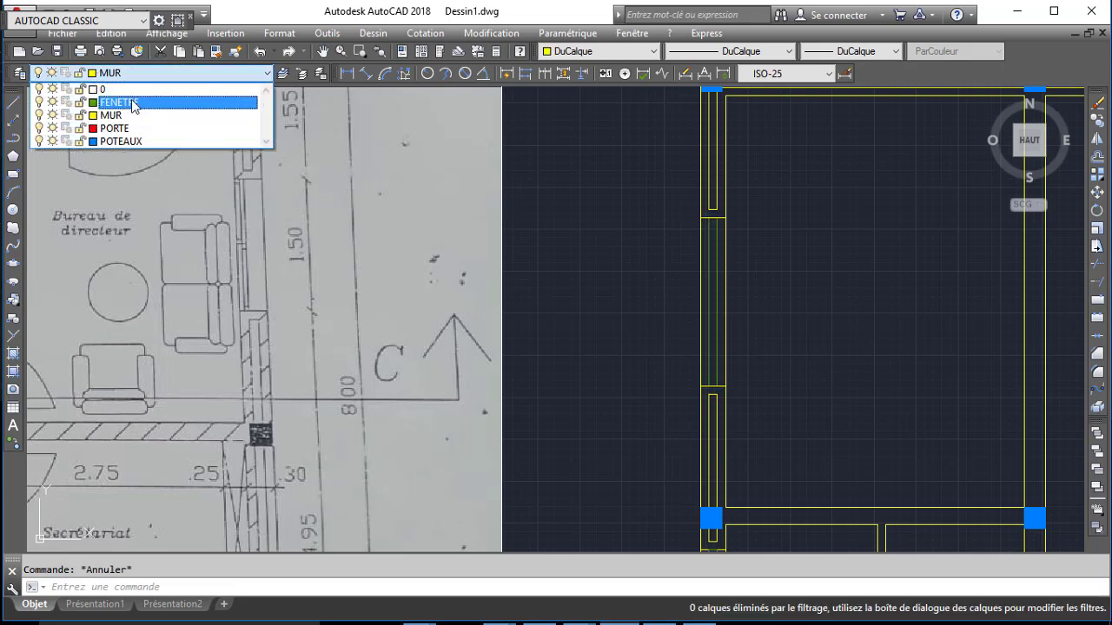
left_click(87, 102)
- Draw lines closing both ends of the meeting room window's frame
scroll(695, 217, "up", 3)
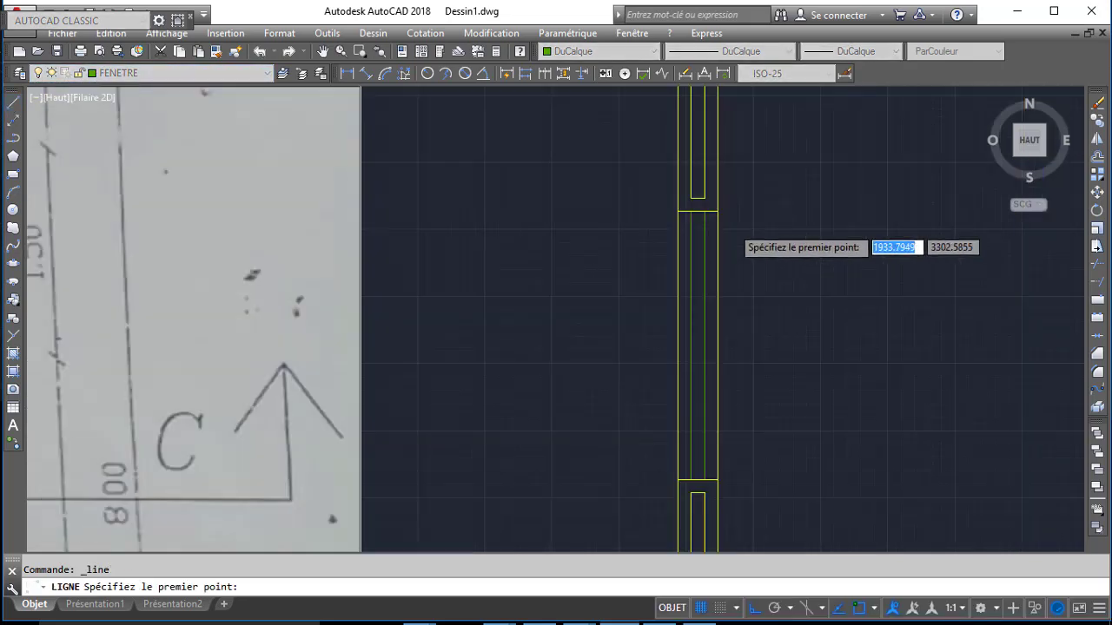
left_click(666, 204)
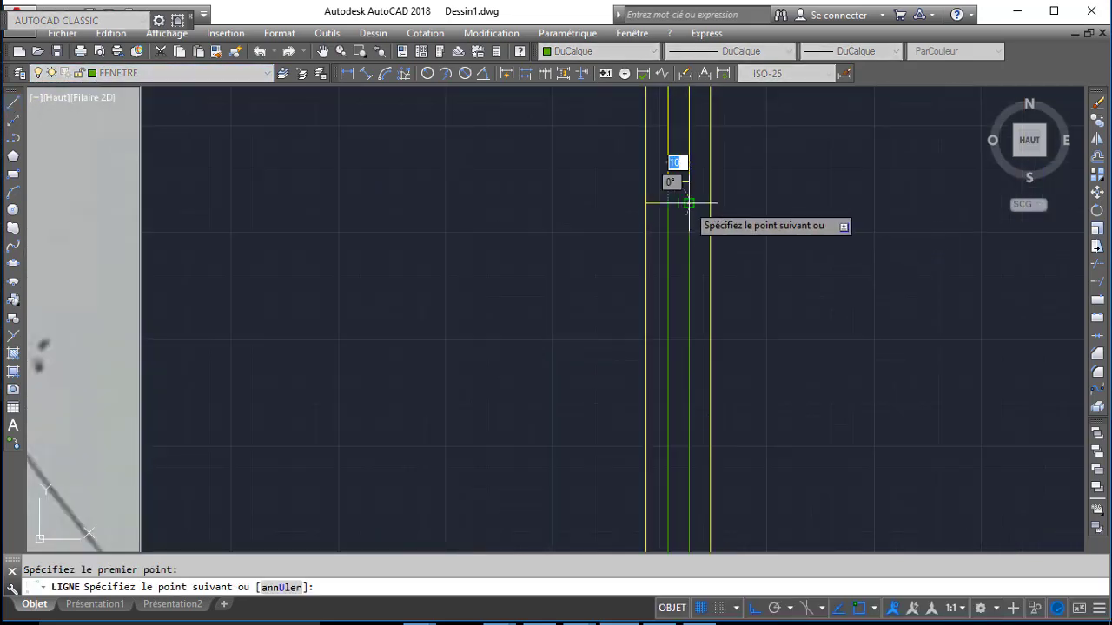
middle_click_drag(682, 313, 683, 186)
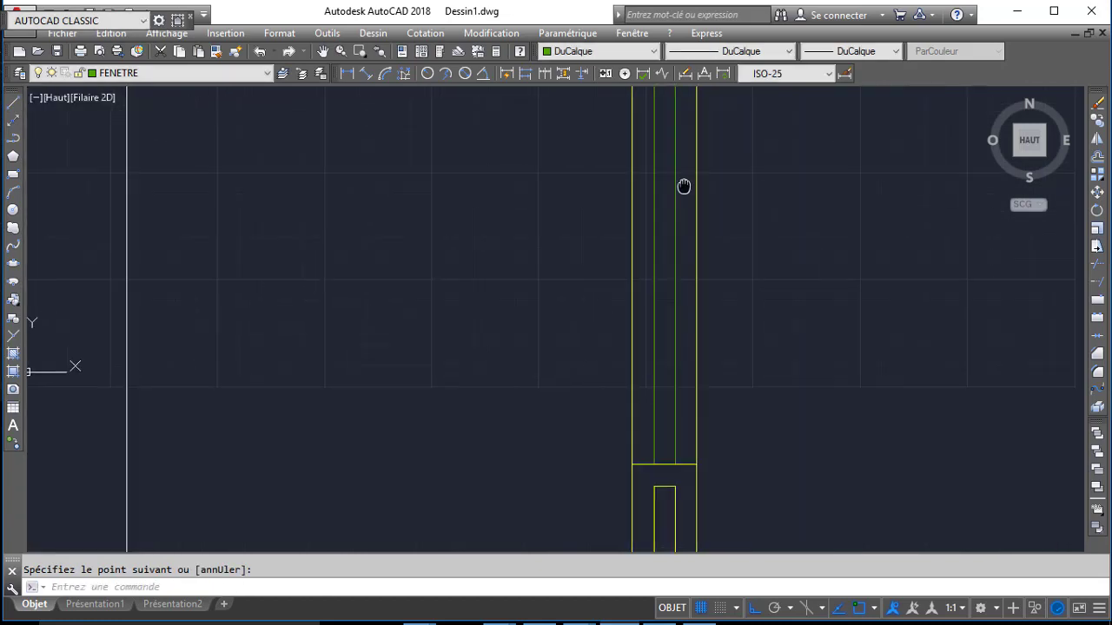
key("Return")
left_click(654, 464)
left_click(675, 463)
key("Return")
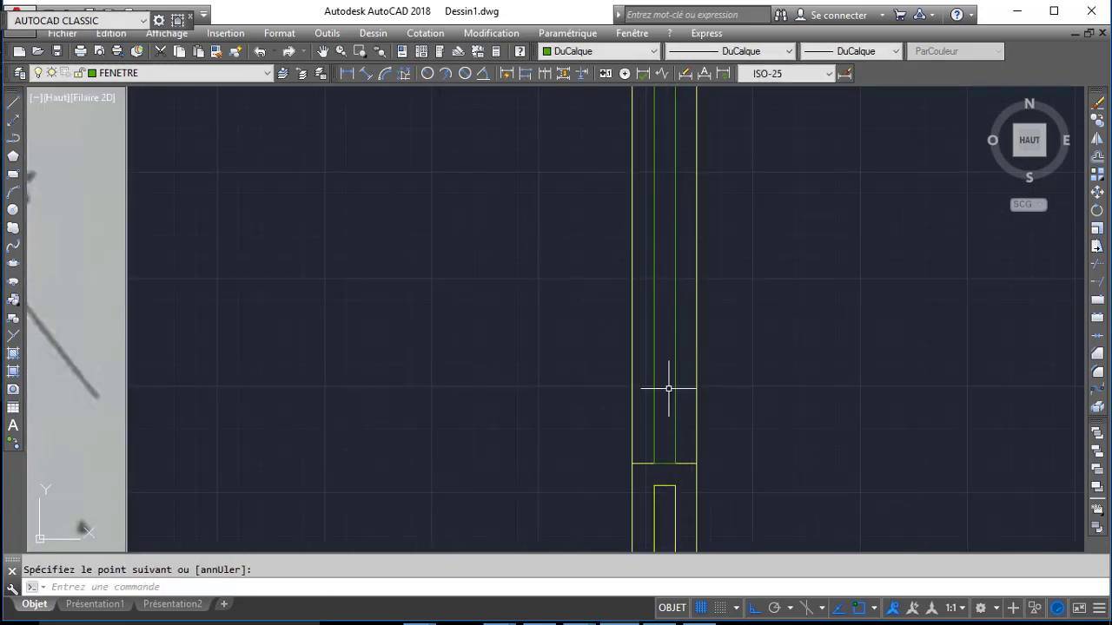
- Offset the meeting room window frame's lower end line 5 units inward
type("D")
key("Return")
type("5")
key("Return")
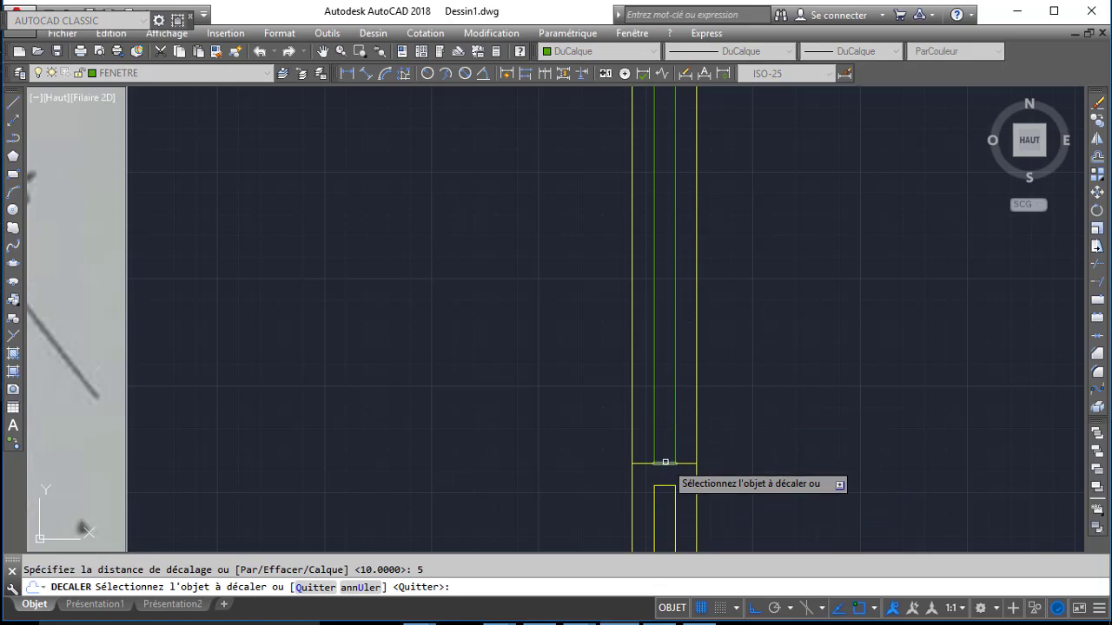
left_click(666, 462)
left_click(794, 323)
key("Return")
- Offset the meeting room window frame's upper end line 5 units inward
scroll(745, 322, "down", 2)
middle_click_drag(716, 209, 721, 270)
key("Return")
key("Return")
scroll(721, 272, "up", 1)
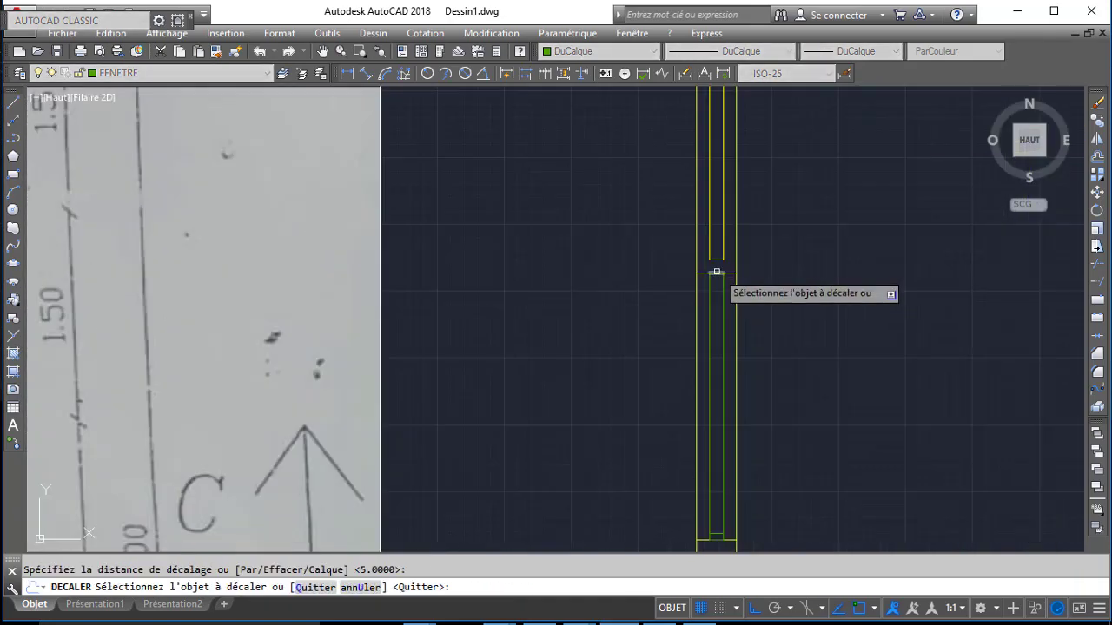
left_click(716, 272)
left_click(799, 345)
key("Return")
- Draw the meeting room window's centre line between the two inset end lines of its frame
type("L")
key("Return")
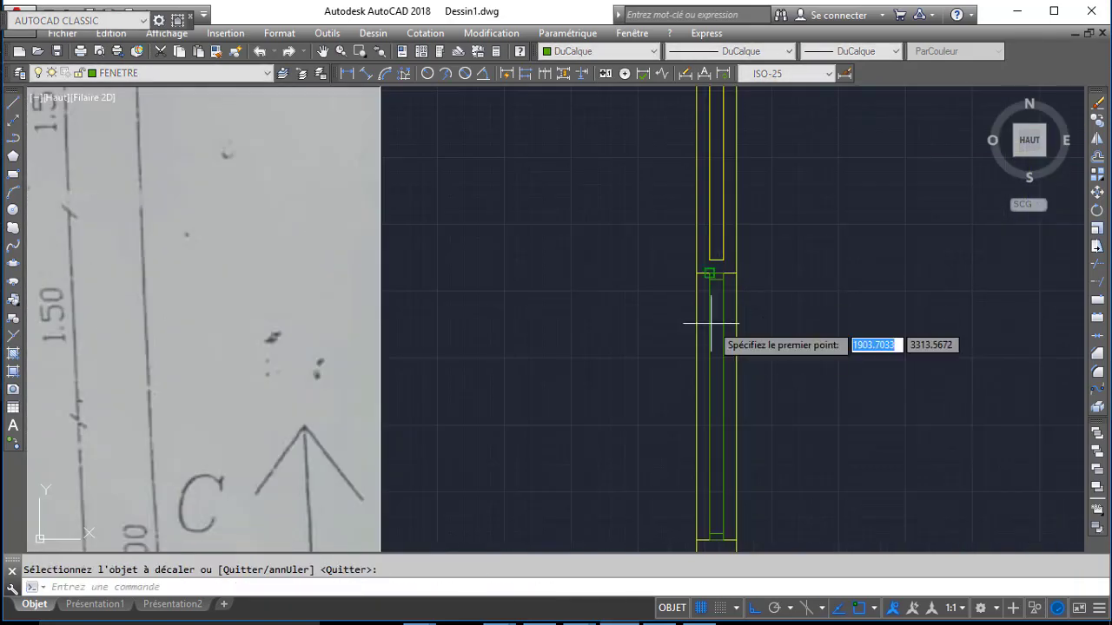
left_click(709, 300)
middle_click_drag(716, 486, 713, 367)
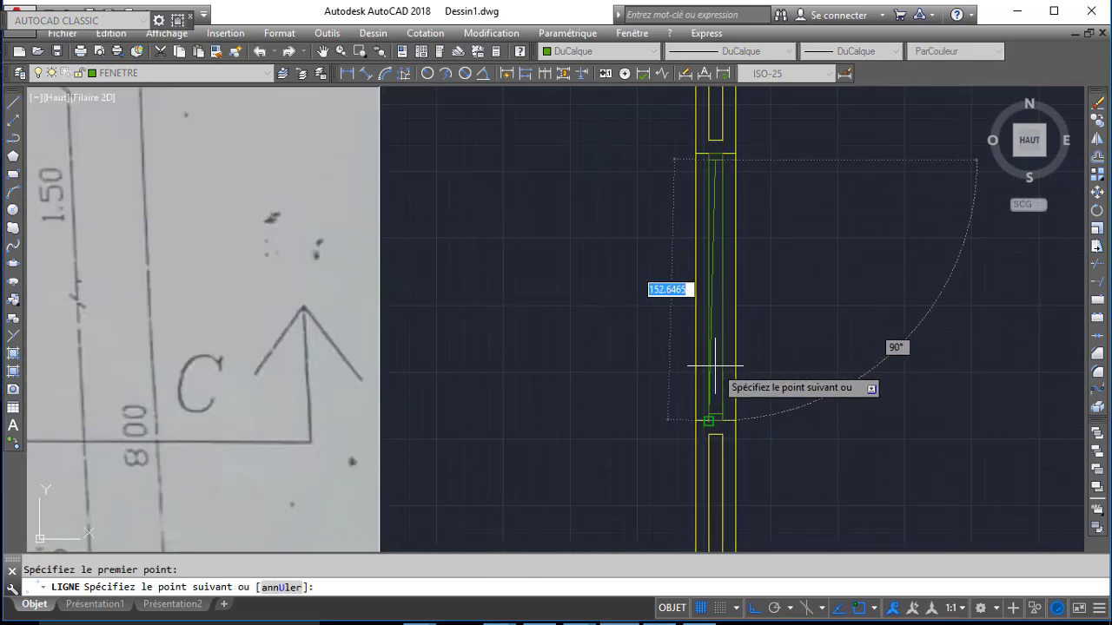
left_click(715, 413)
key("Return")
scroll(766, 313, "down", 1)
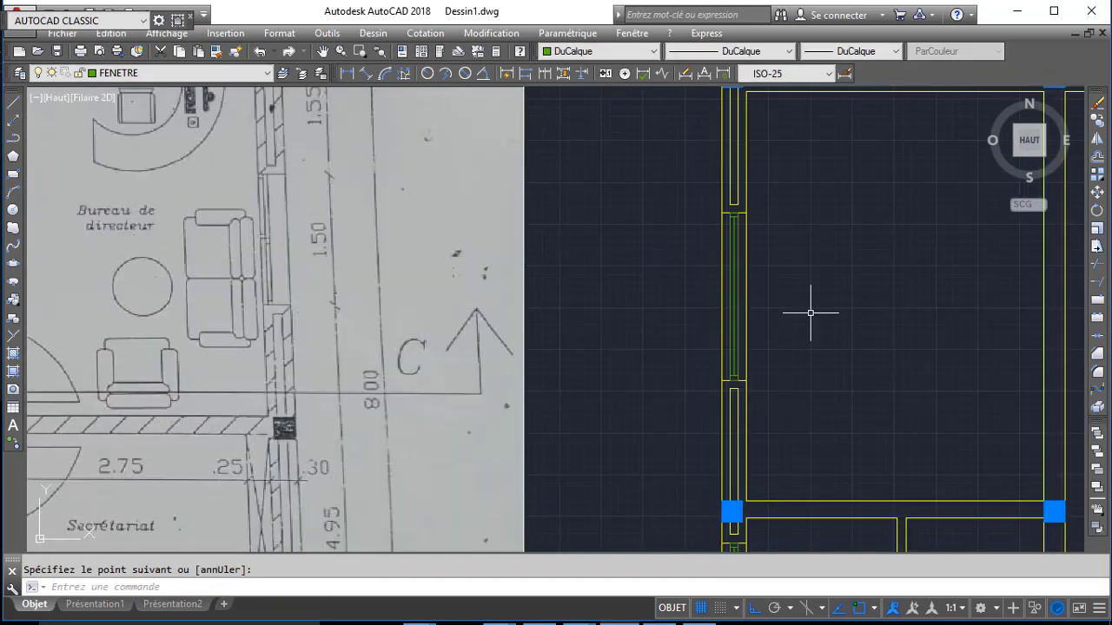
- On the MUR layer, draw a line across the right facade wall 155 units below the building's upper right corner
middle_click_drag(809, 321, 648, 163)
scroll(641, 183, "down", 1)
middle_click_drag(792, 181, 766, 225)
middle_click_drag(217, 192, 237, 260)
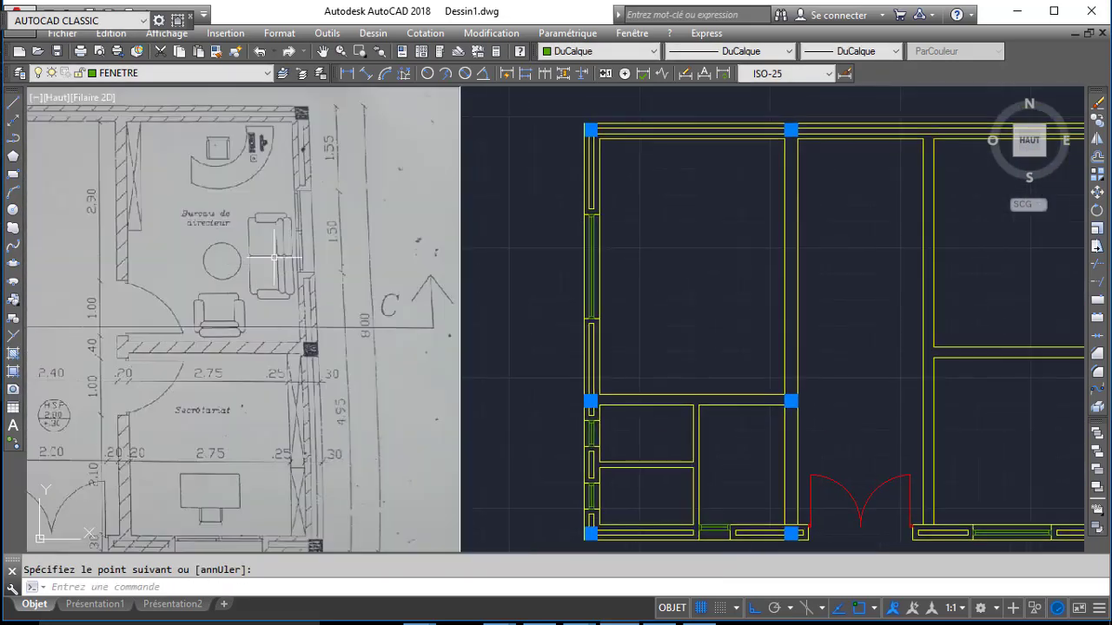
middle_click_drag(598, 179, 423, 190)
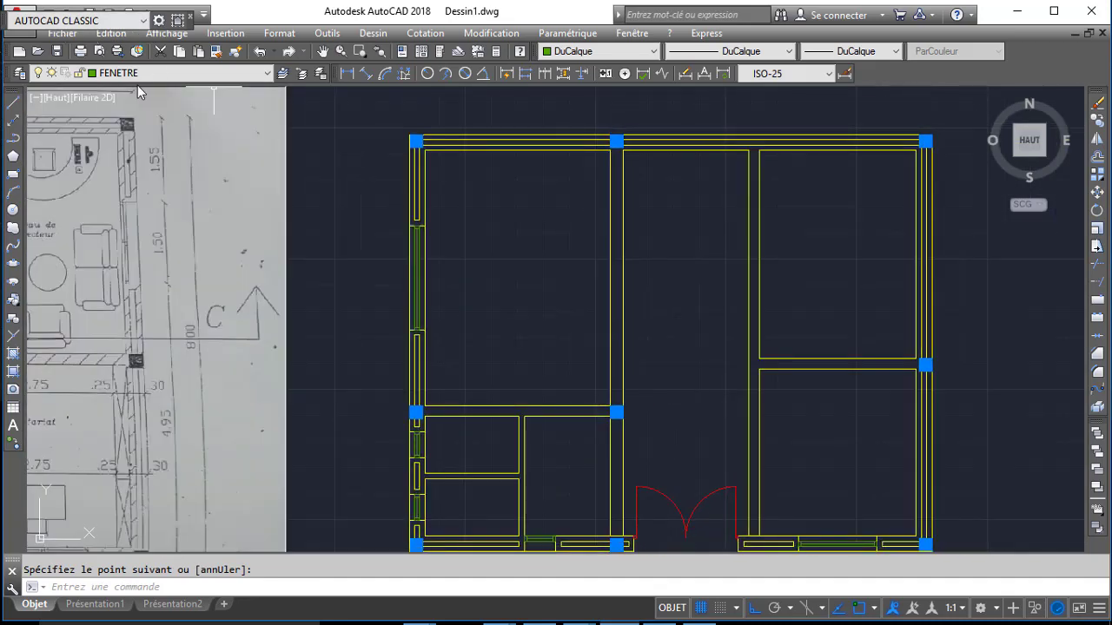
left_click(146, 75)
left_click(144, 116)
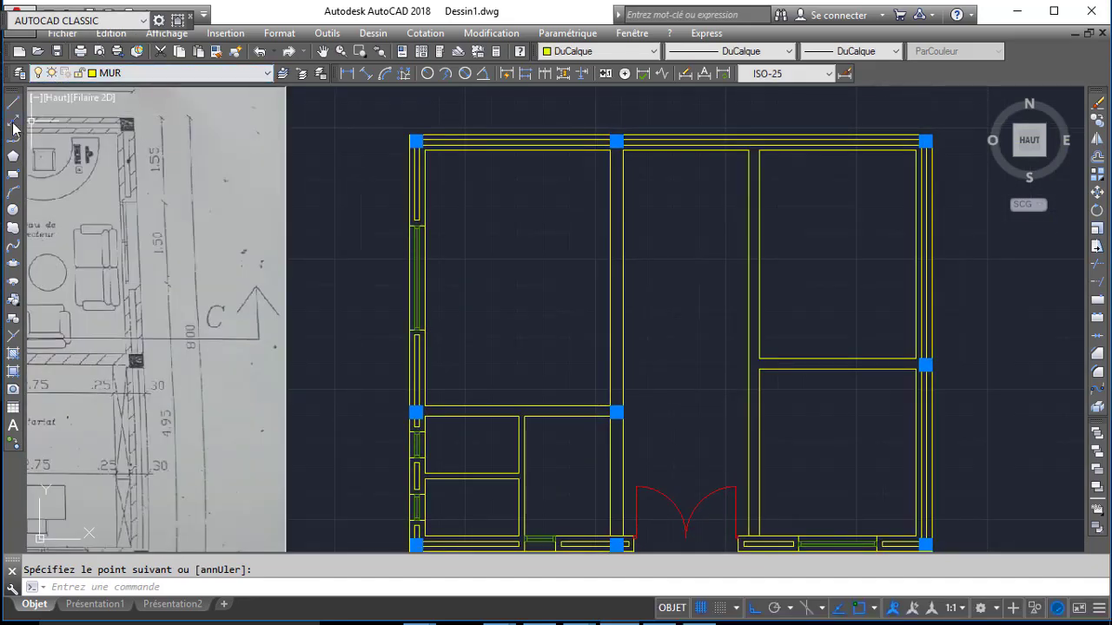
left_click(13, 103)
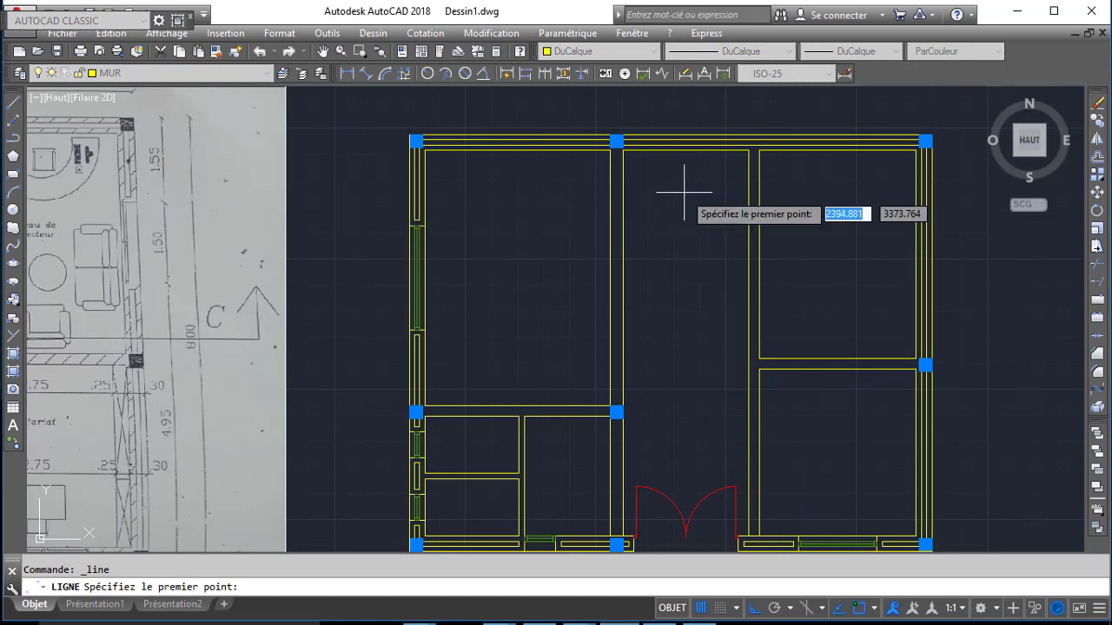
left_click(931, 134)
type("1")
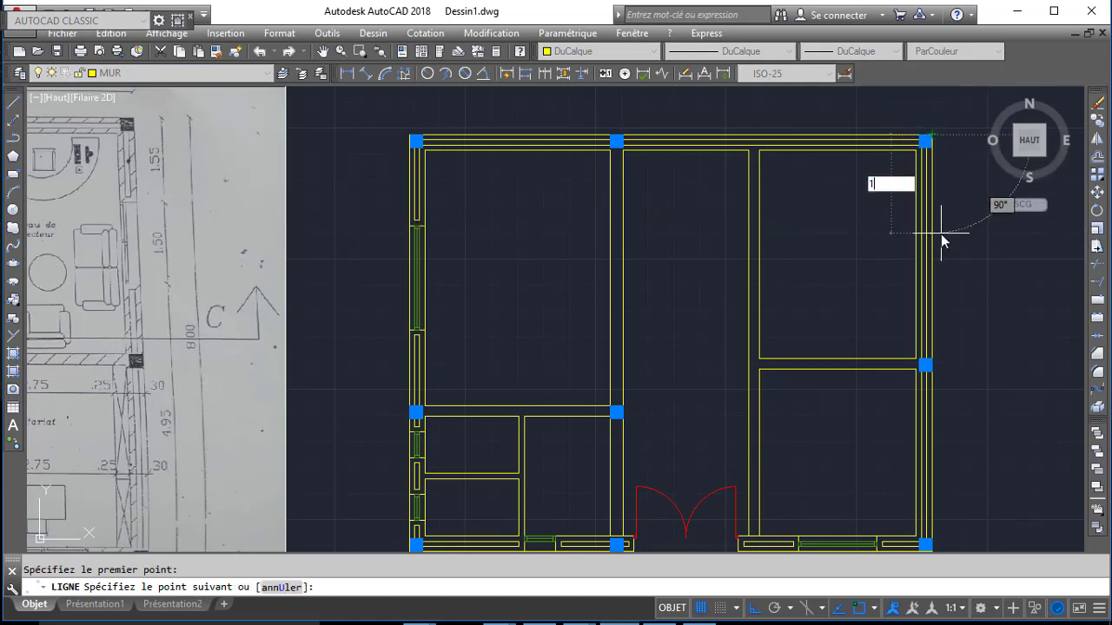
type("55")
key("Return")
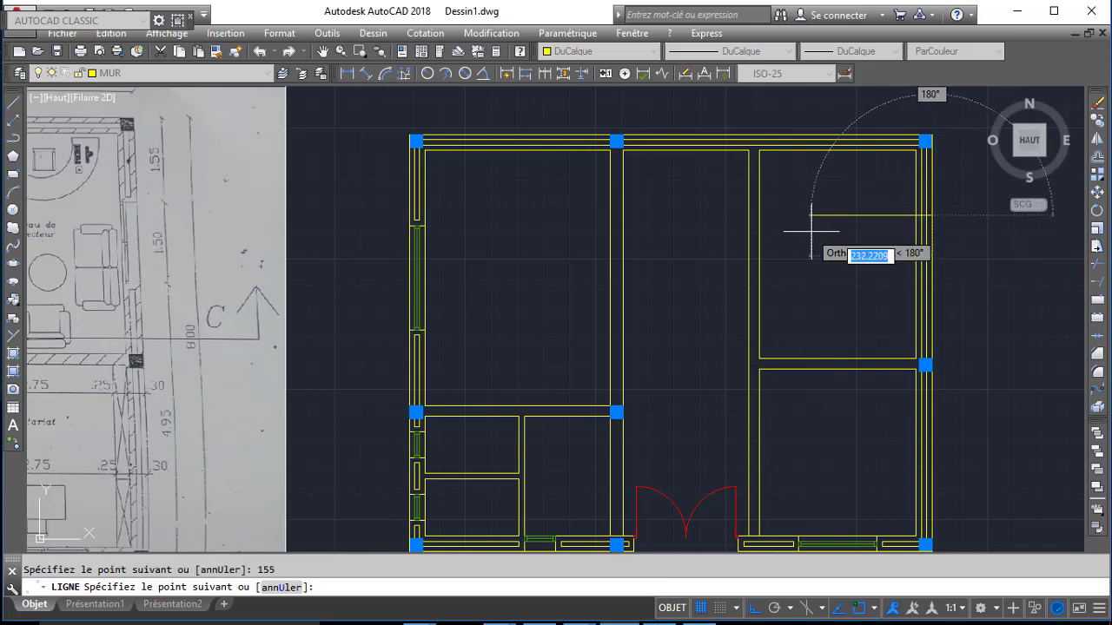
key("Return")
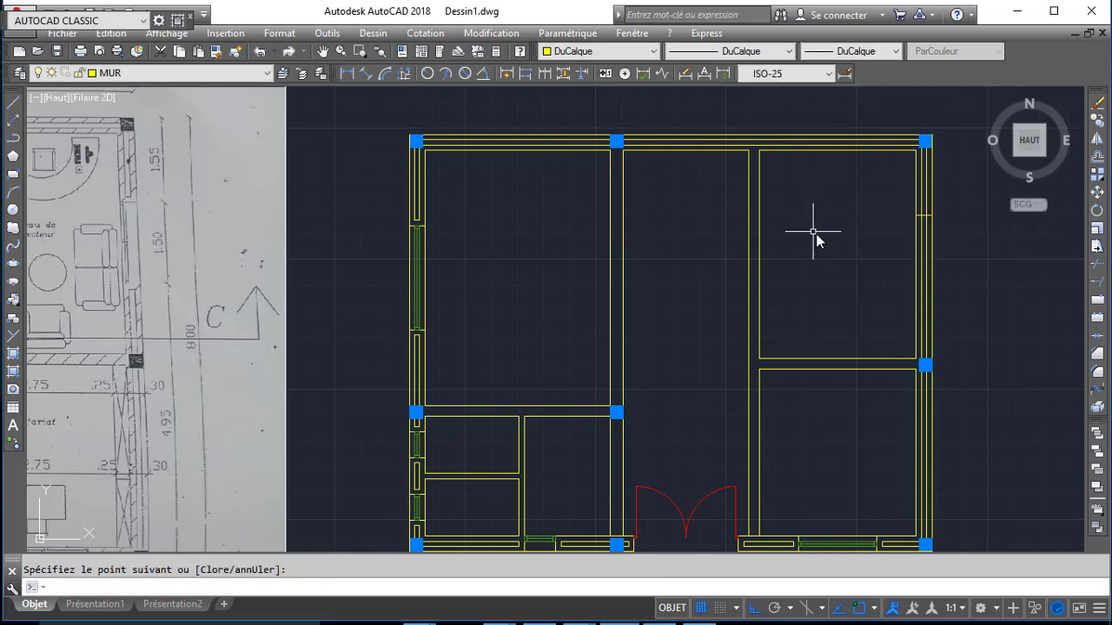
- Offset the new jamb line 150 units downward to mark the director's office window opening in the right facade
type("dc")
key("Return")
type("150")
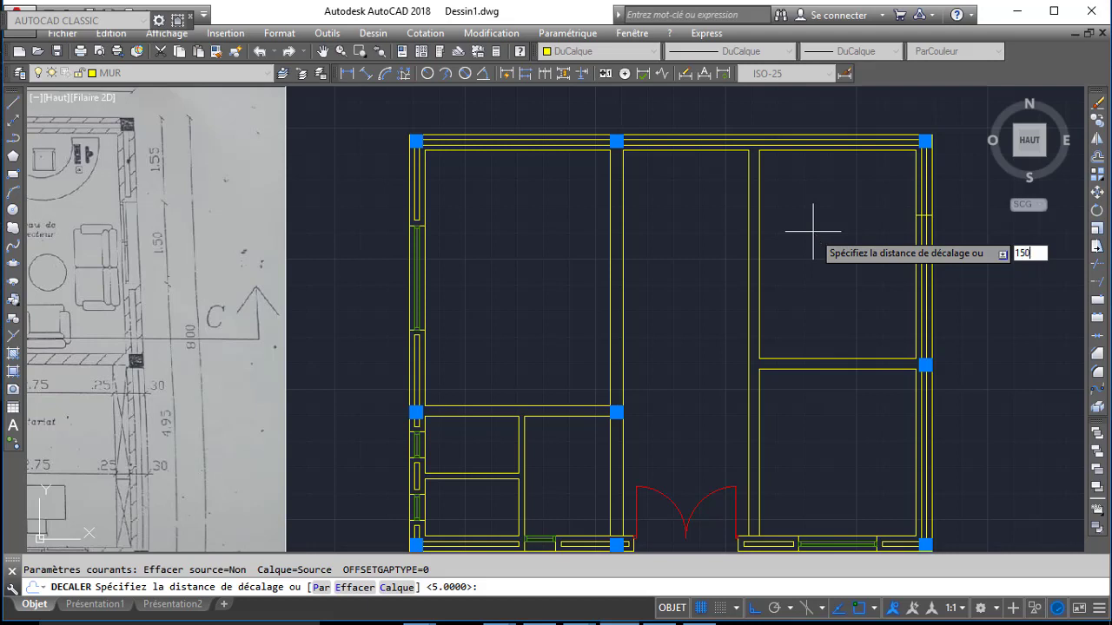
key("Return")
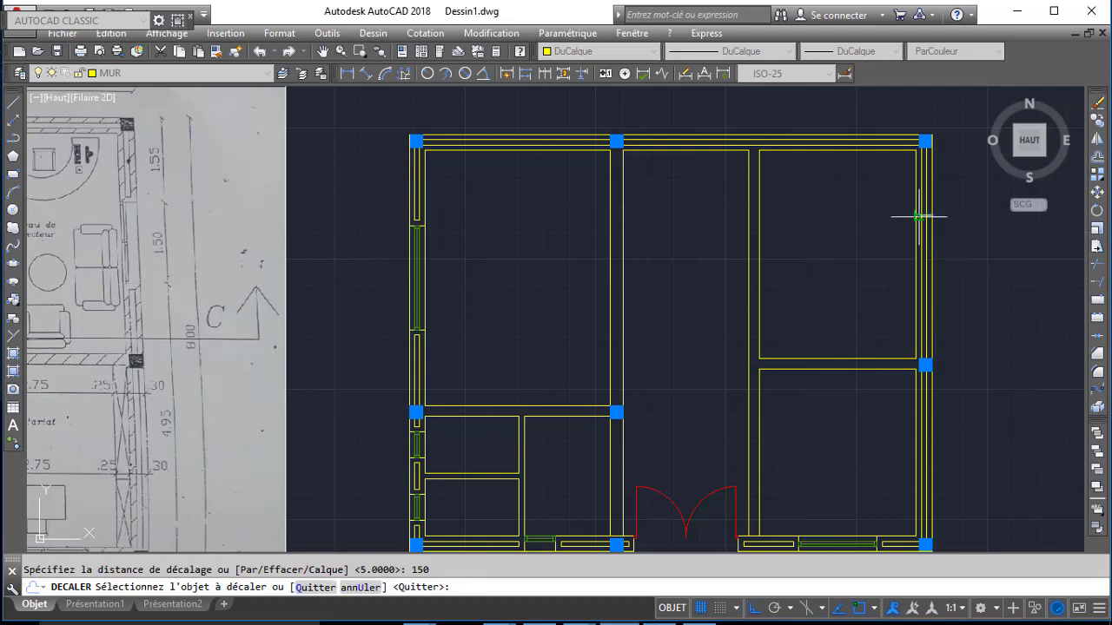
left_click(918, 216)
left_click(851, 309)
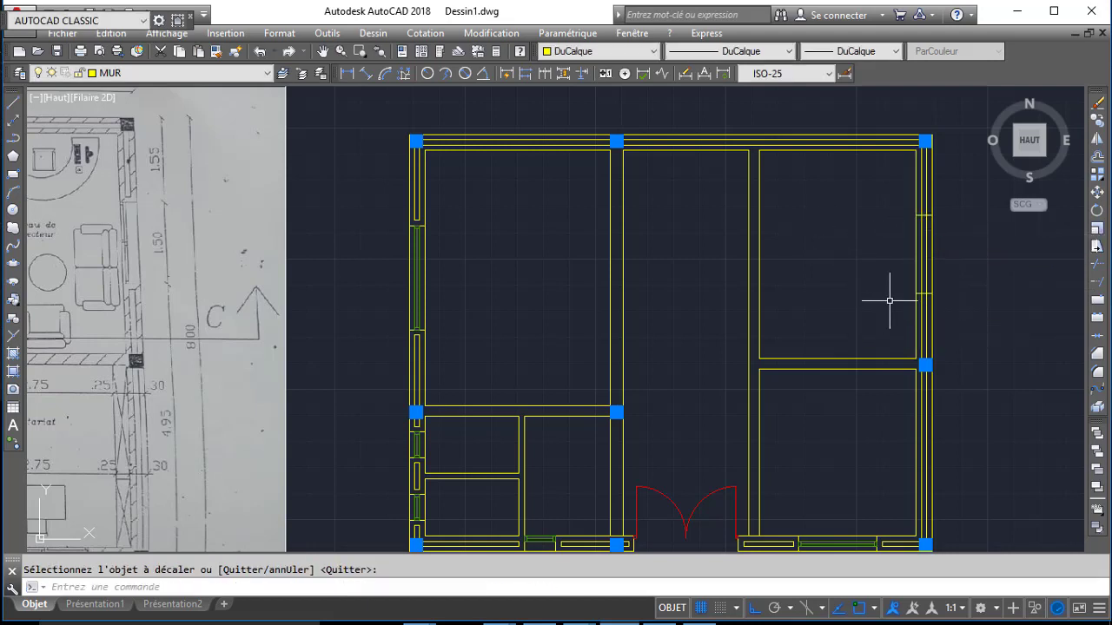
- Offset both jamb lines of the director's office window 10 units outward, away from the opening
type("Dc")
key("Return")
type("10")
key("Return")
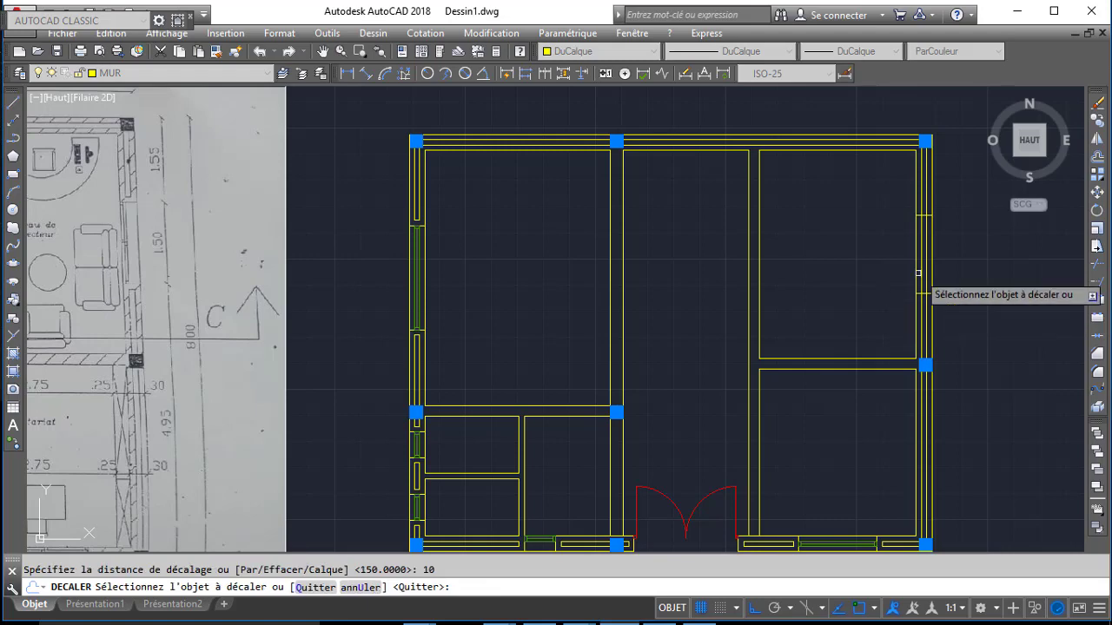
left_click(938, 199)
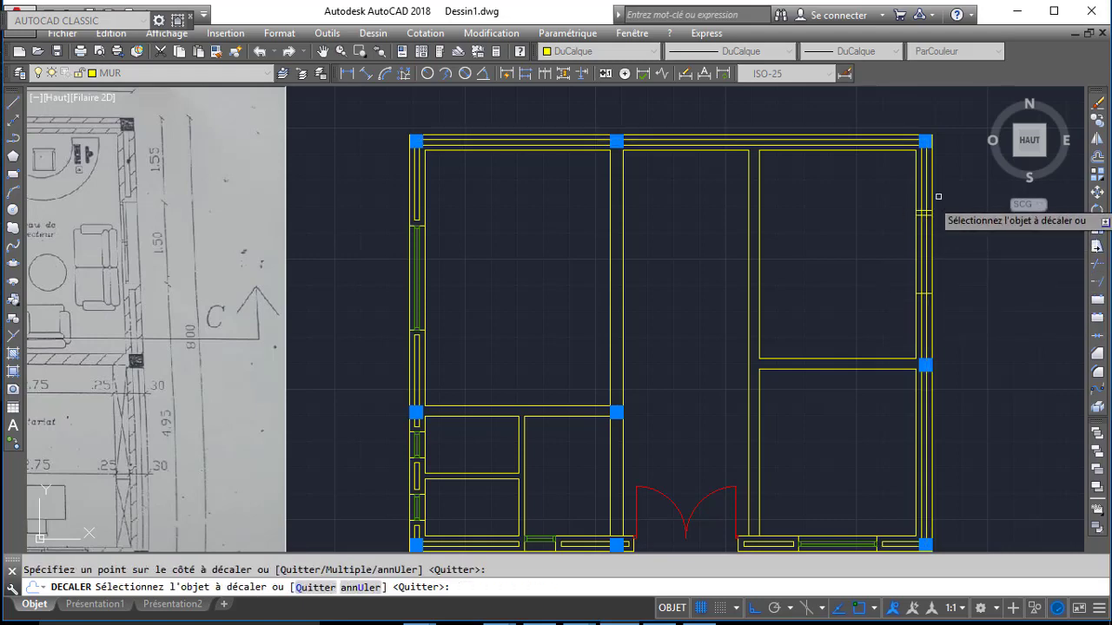
left_click(923, 293)
left_click(961, 330)
scroll(953, 303, "up", 2)
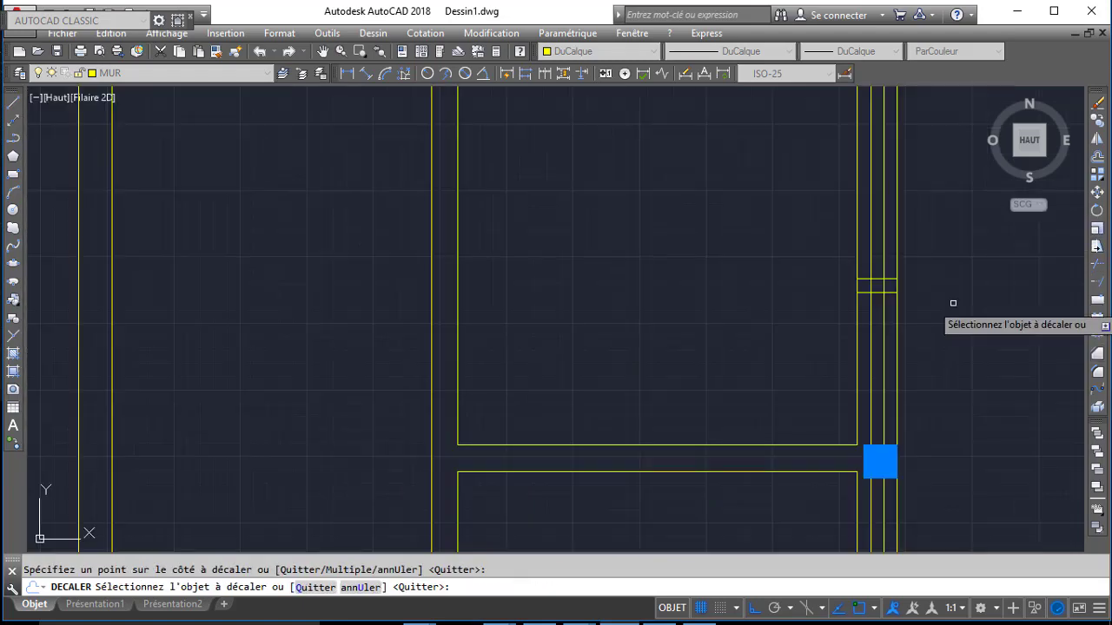
key("Return")
- Trim the cavity lines and the offset line's overhangs below the director's office window so the lower wall cavity ends closed
middle_click_drag(908, 293, 917, 332)
type("aj")
key("Return")
key("Return")
scroll(899, 323, "up", 2)
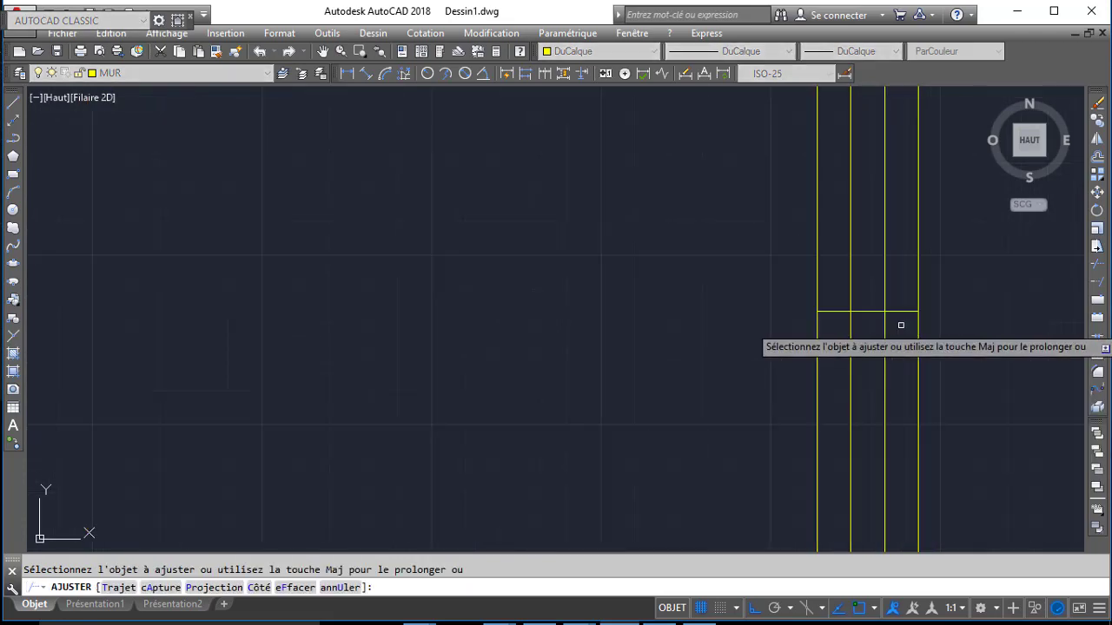
left_click(900, 326)
left_click(899, 359)
left_click(897, 328)
left_click(837, 333)
left_click(842, 330)
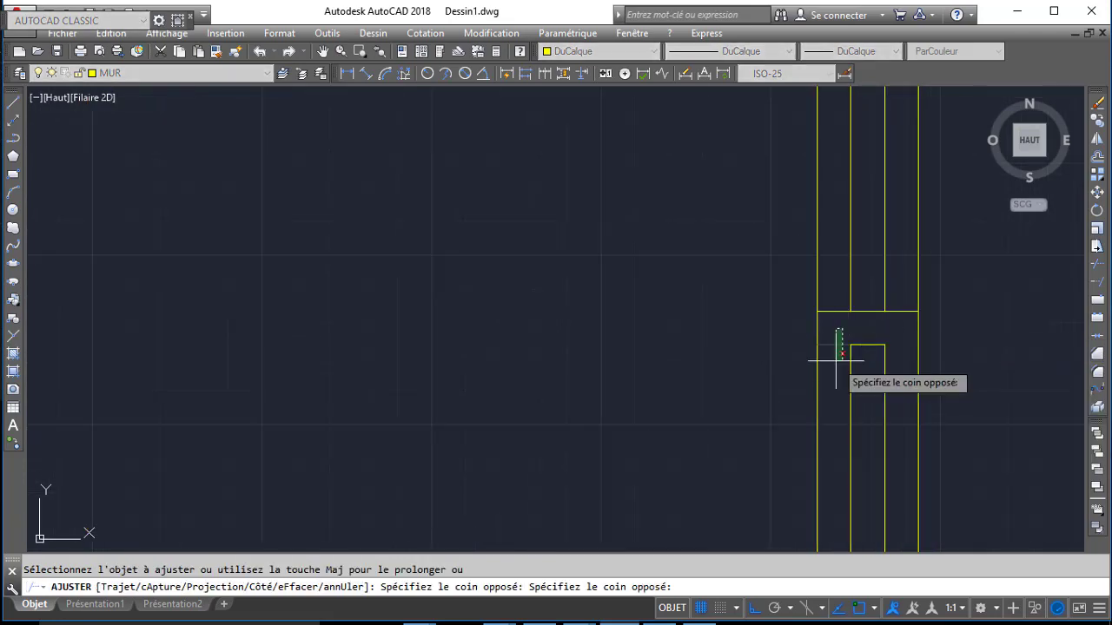
left_click(837, 359)
- Trim the cavity lines and the offset line's overhangs above the director's office window so the upper wall cavity ends closed
scroll(842, 261, "down", 2)
mouse_move(847, 229)
middle_mouse_down()
mouse_move(831, 414)
mouse_move(846, 241)
middle_mouse_up()
scroll(846, 240, "up", 3)
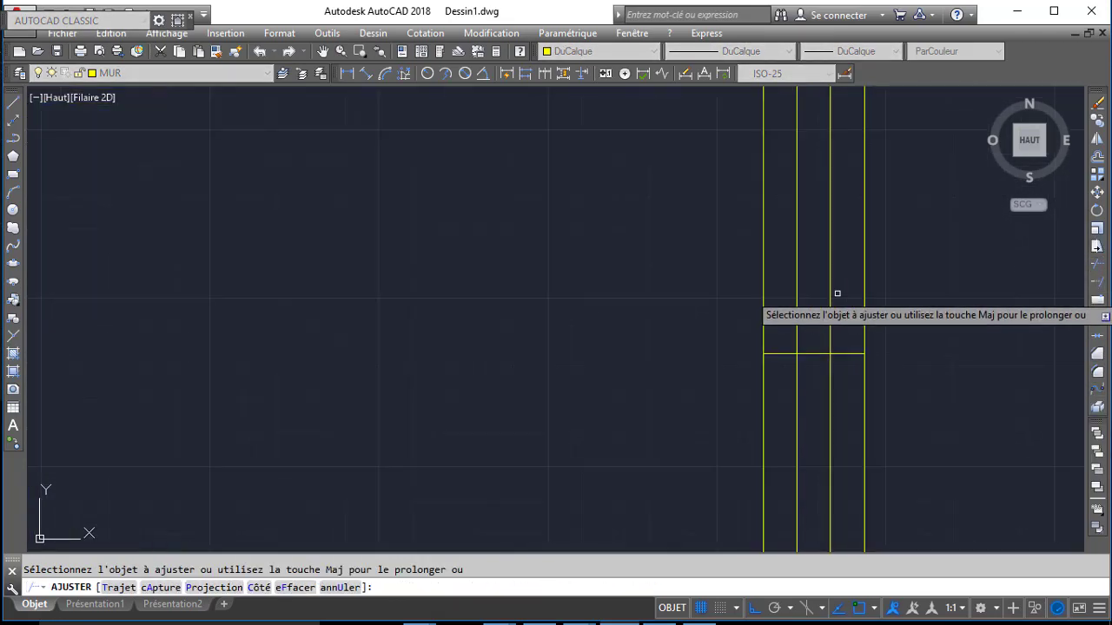
left_click(849, 315)
left_click(840, 359)
left_click(805, 329)
left_click(792, 330)
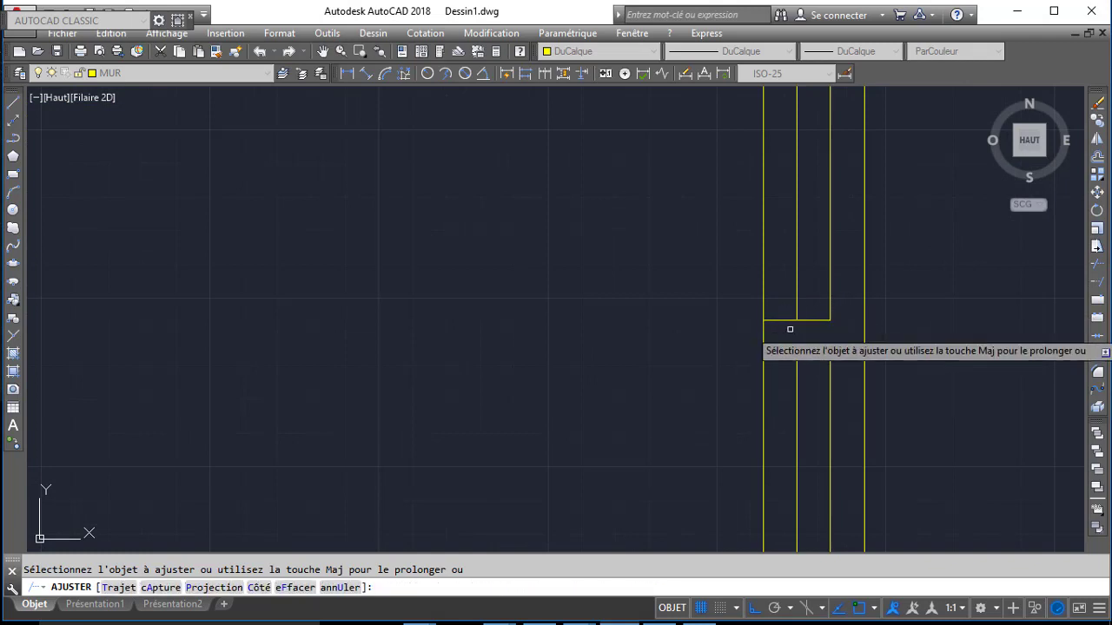
left_click(787, 327)
left_click(781, 314)
key("Return")
- Move the two inner lines within the director's office window opening to the FENETRE layer and make that layer current
scroll(778, 315, "down", 3)
middle_click_drag(782, 336, 782, 338)
scroll(782, 338, "up", 3)
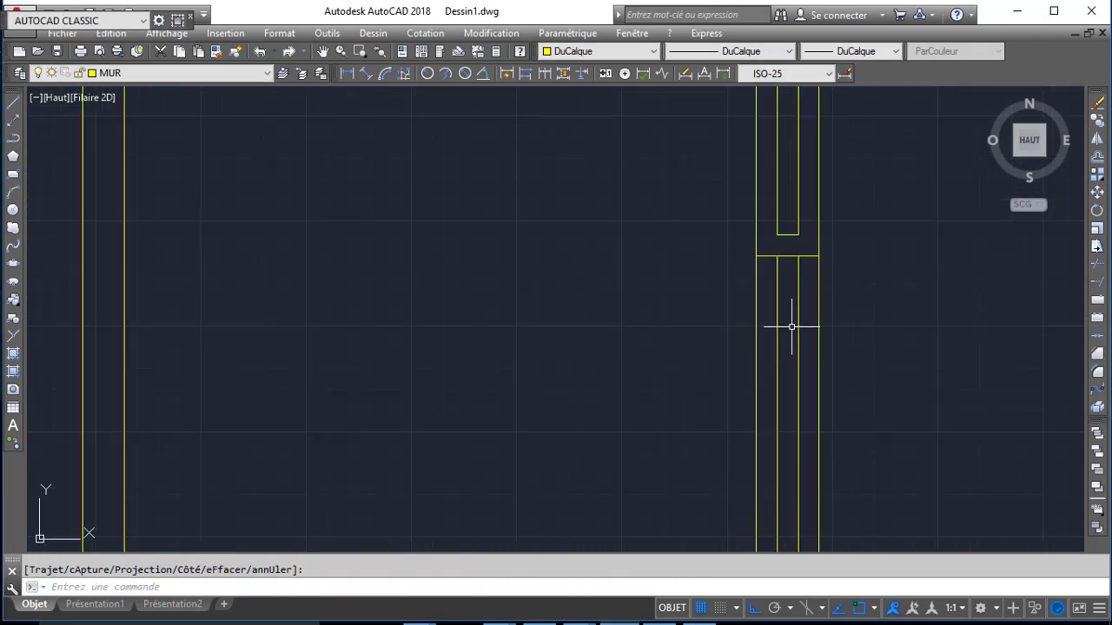
left_click(765, 331)
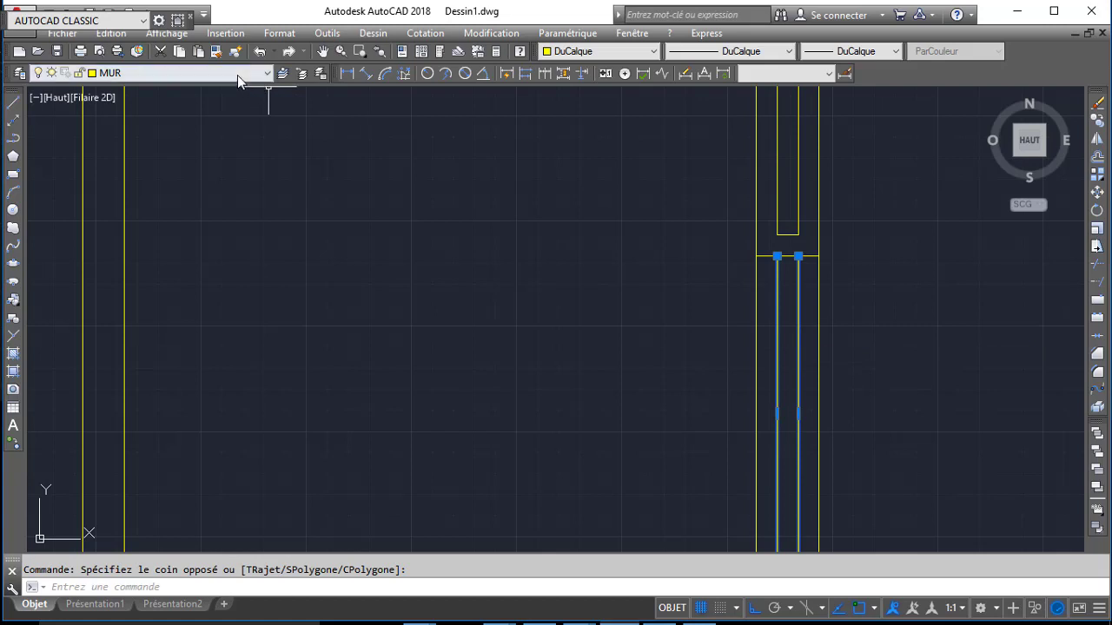
left_click(237, 75)
left_click(204, 99)
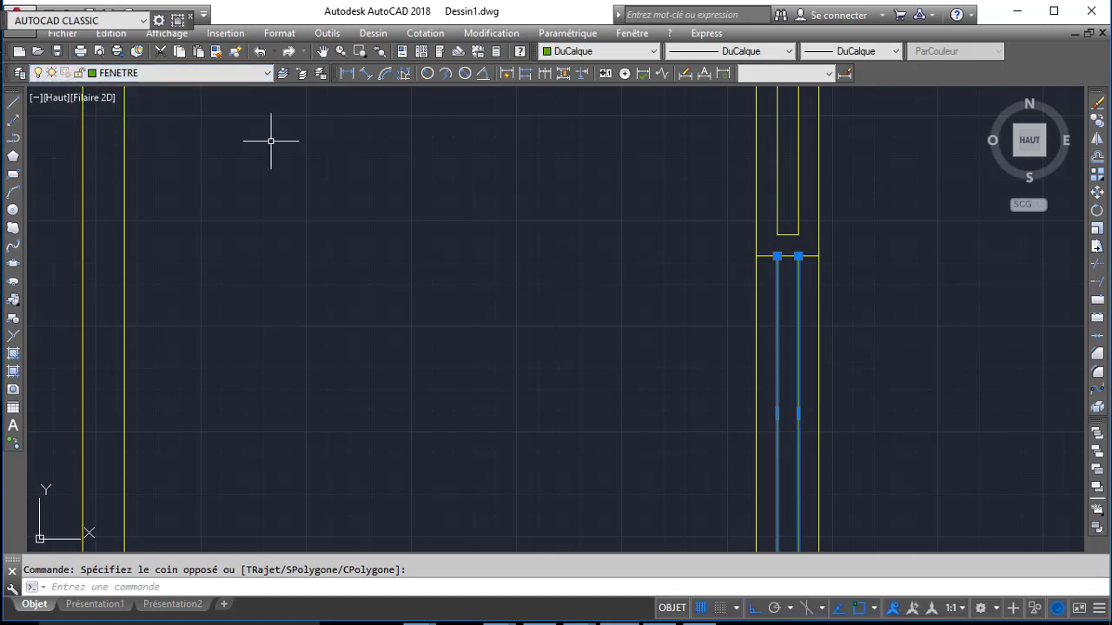
key("Escape")
left_click(156, 77)
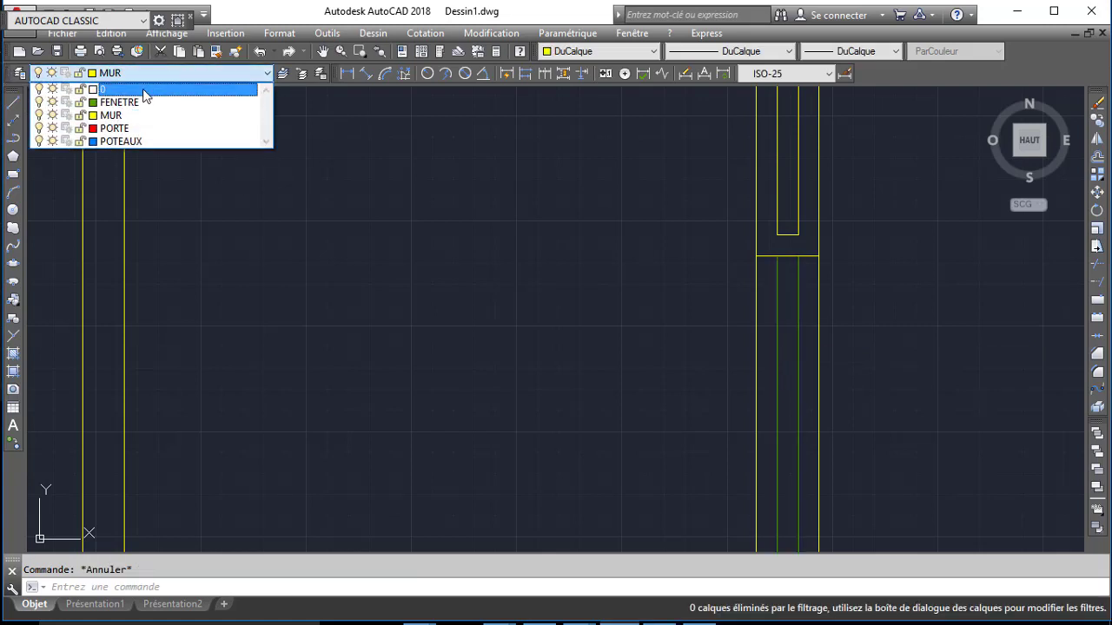
left_click(152, 99)
- Draw lines closing the upper and lower ends of the director's office window frame
type("L")
key("Return")
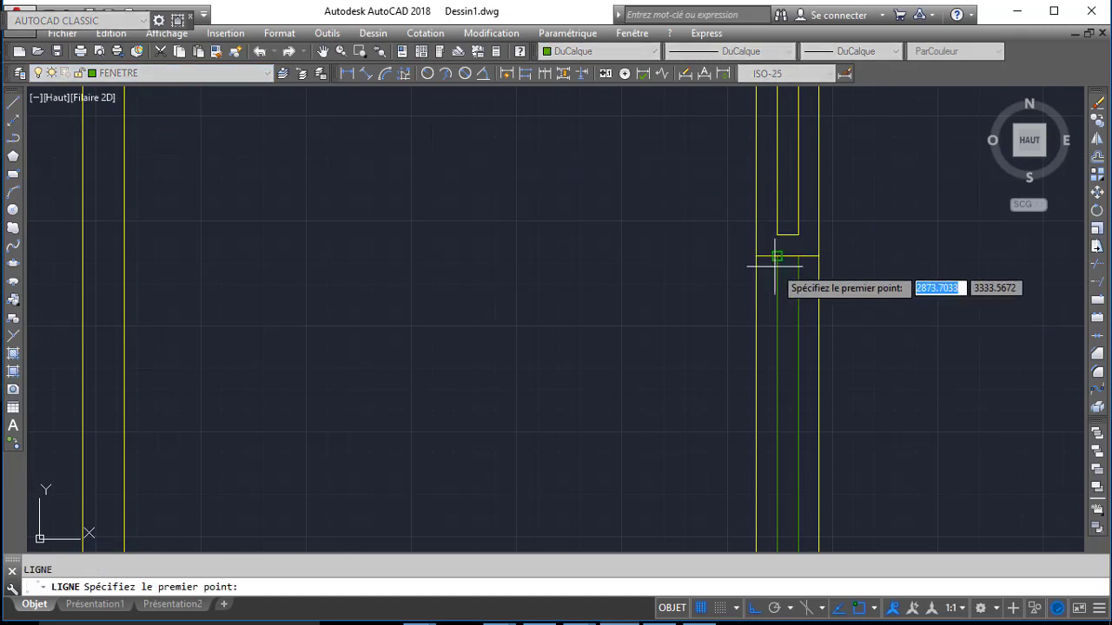
left_click(776, 256)
left_click(796, 258)
key("Return")
middle_click_drag(787, 513, 724, 312)
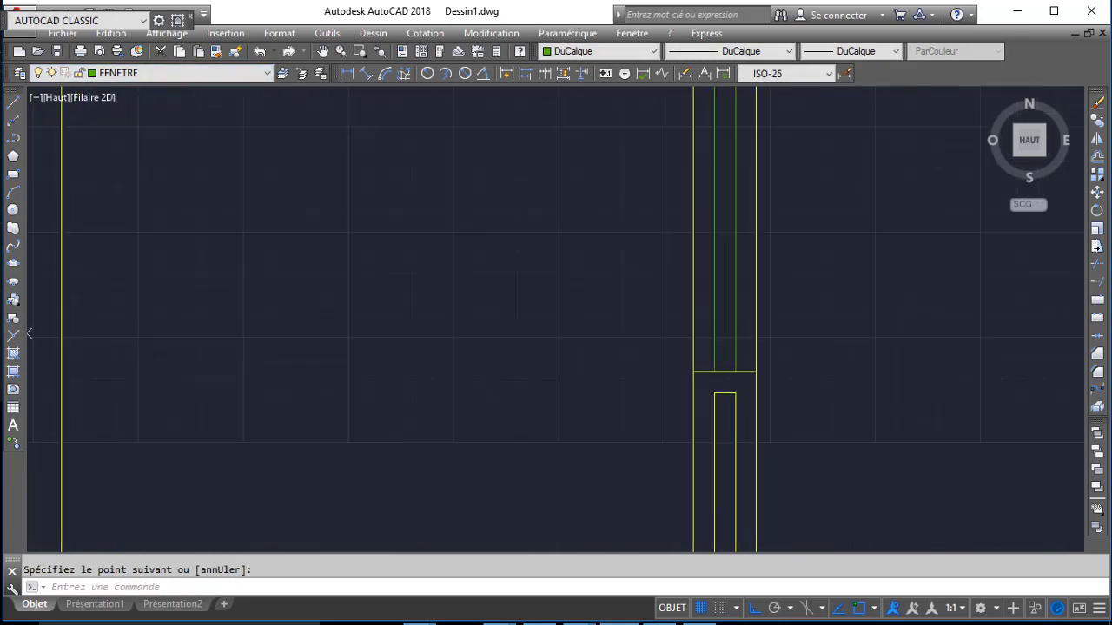
key("Return")
left_click(714, 371)
left_click(735, 372)
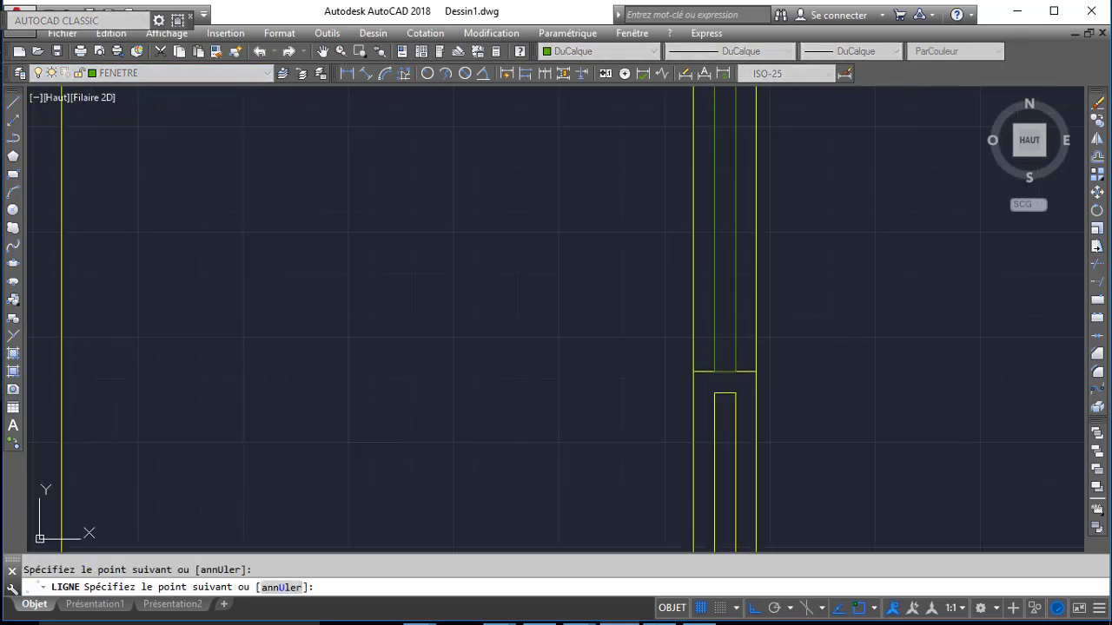
key("Return")
- Offset both end lines of the director's office window frame 5 units inward
type("DC")
key("Return")
type("5")
key("Return")
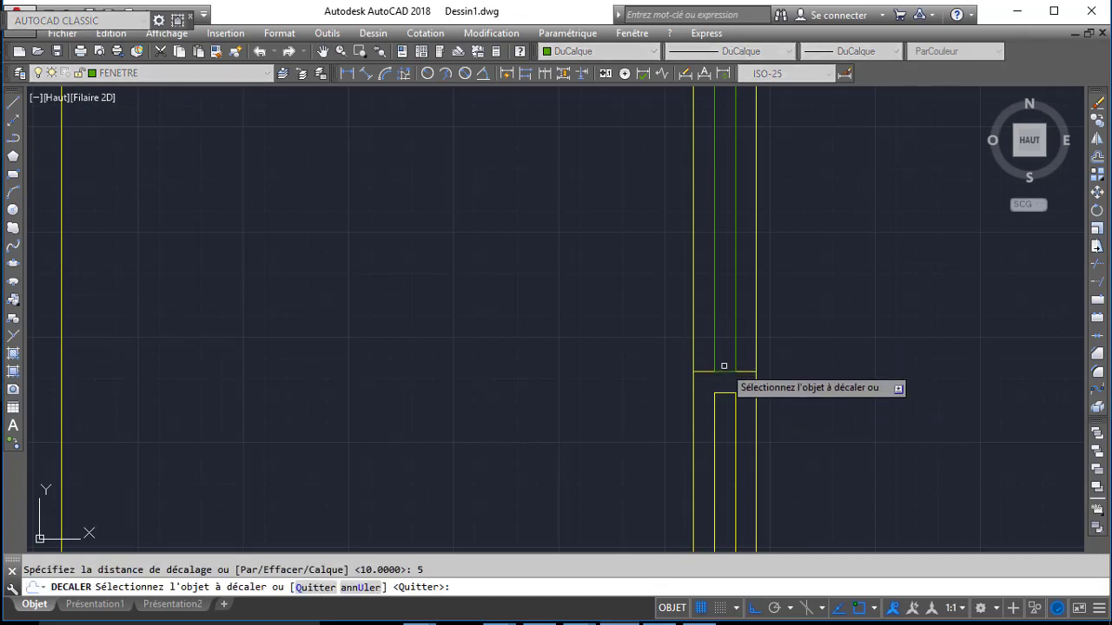
left_click(778, 272)
middle_click_drag(776, 127, 792, 301)
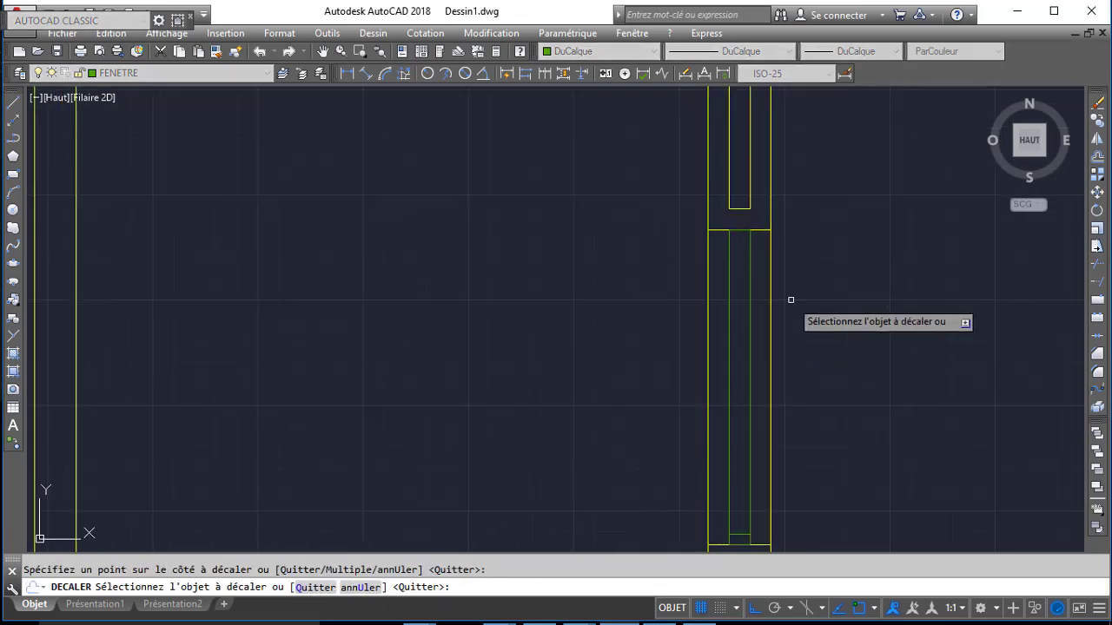
left_click(745, 248)
key("Return")
- Draw the director's office window's centre line between the midpoints of its two inset end lines
type("l")
key("Return")
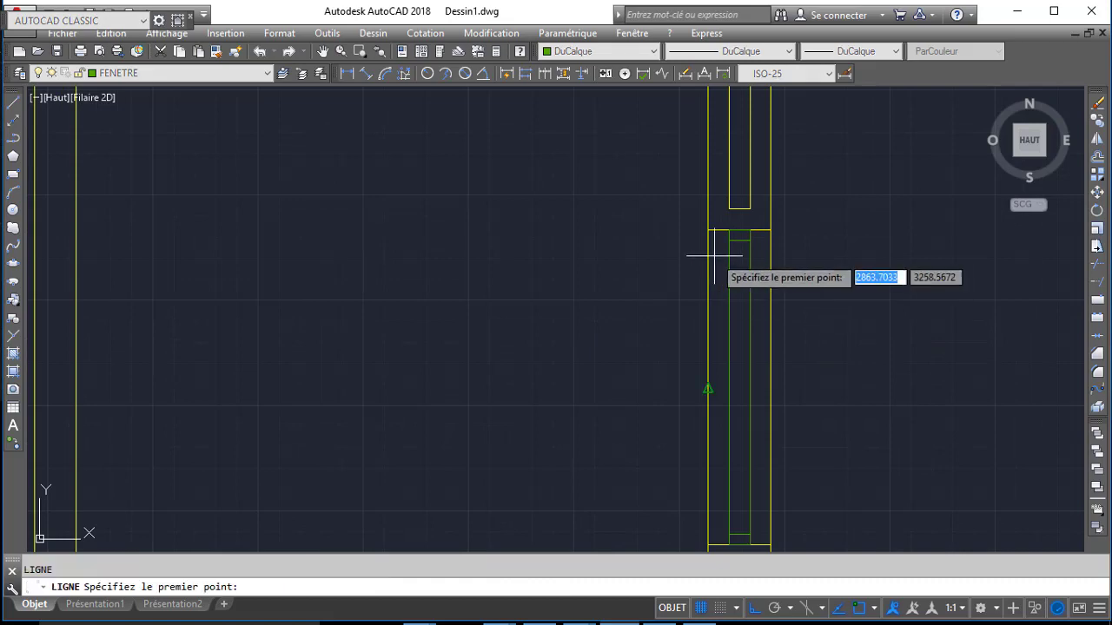
left_click(734, 241)
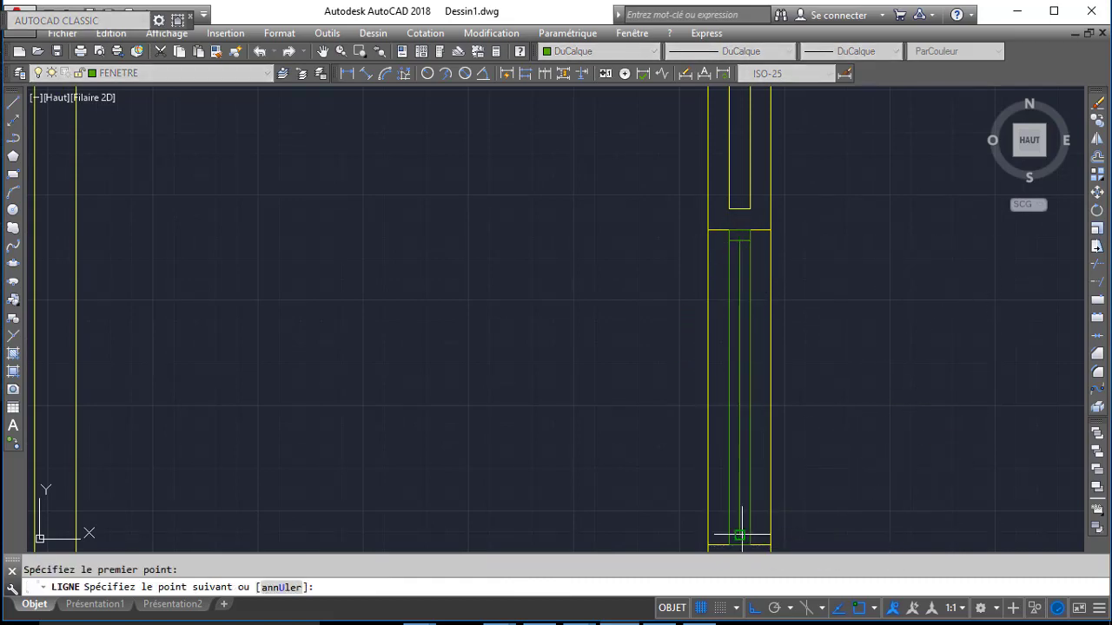
scroll(634, 389, "down", 3)
middle_click_drag(634, 389, 666, 293)
scroll(391, 303, "down", 5)
middle_click_drag(392, 303, 575, 307)
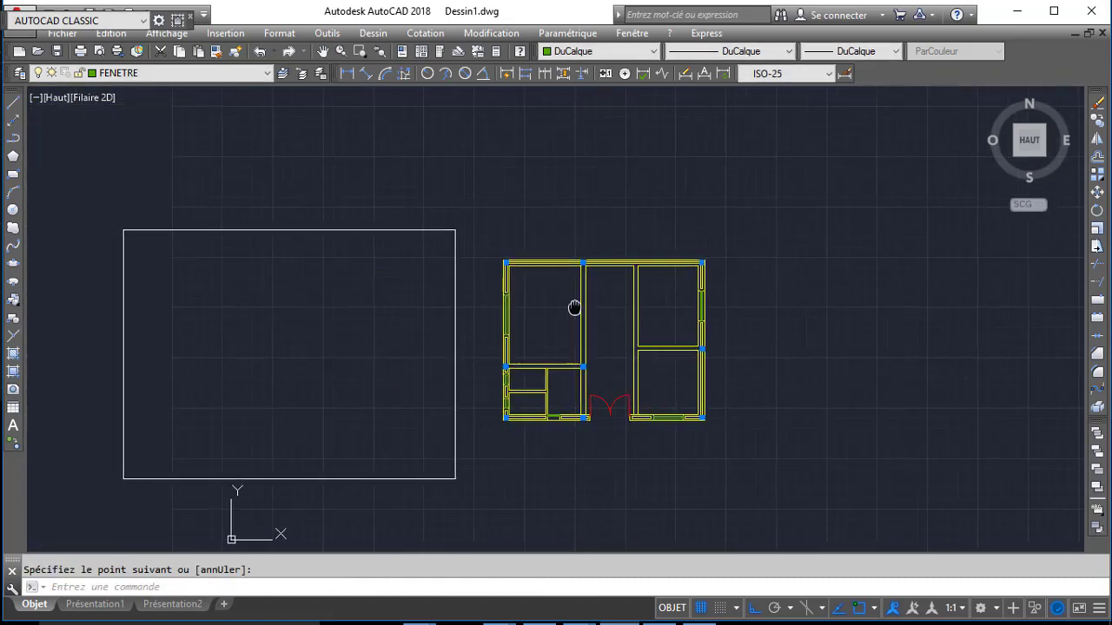
scroll(343, 270, "up", 2)
scroll(280, 252, "up", 2)
middle_click_drag(864, 375, 720, 368)
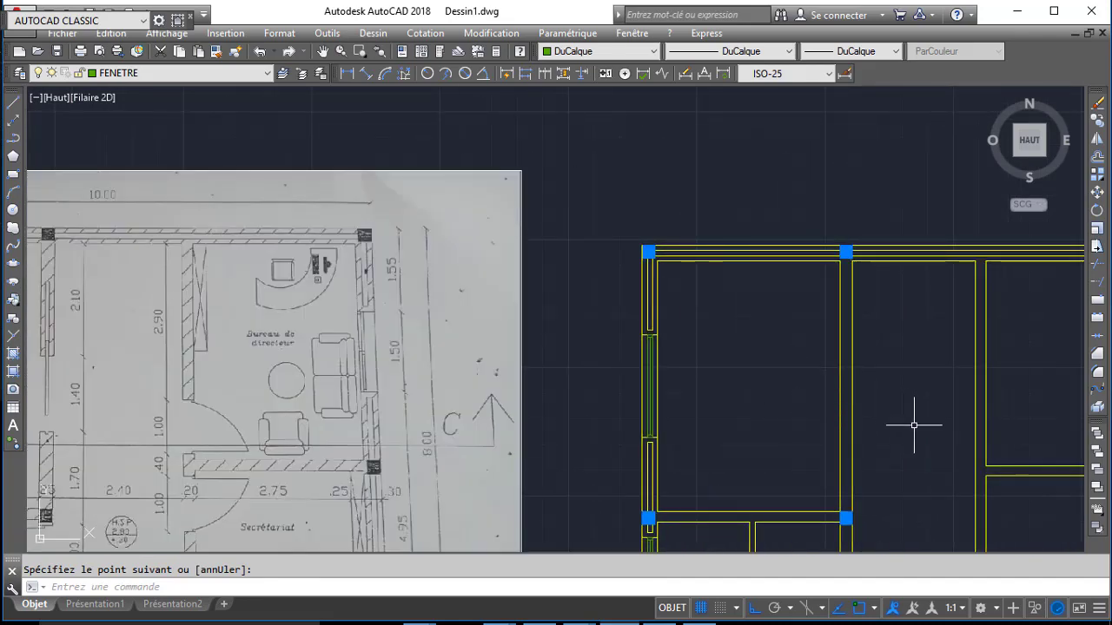
mouse_move(914, 425)
middle_mouse_down()
mouse_move(913, 395)
mouse_move(812, 377)
middle_mouse_up()
mouse_move(709, 384)
middle_mouse_down()
mouse_move(842, 330)
mouse_move(720, 377)
mouse_move(639, 386)
middle_mouse_up()
scroll(842, 345, "up", 2)
type("l")
key("Return")
scroll(739, 347, "up", 4)
left_click(806, 313)
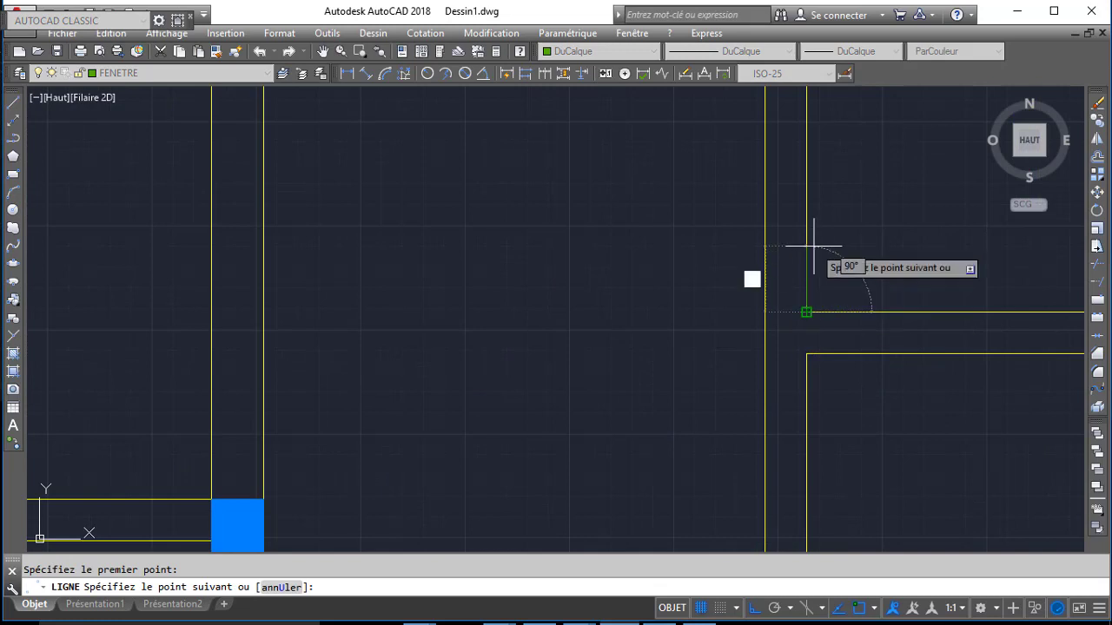
key("Escape")
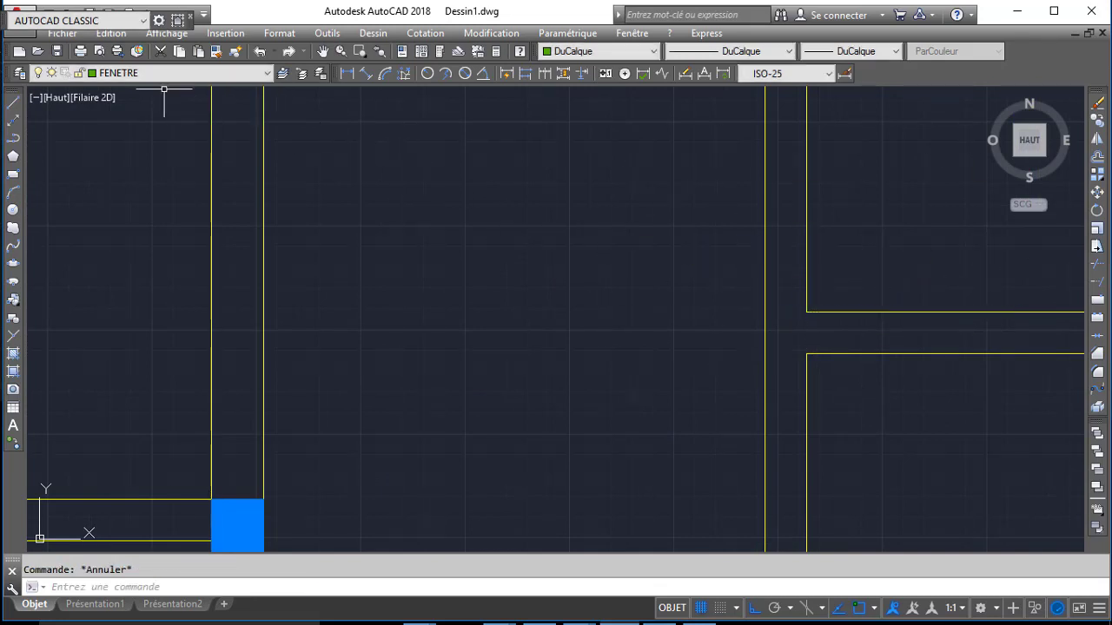
- On the MUR layer, draw a line across the corridor wall 10 units above the director's office partition corner
left_click(162, 74)
left_click(145, 110)
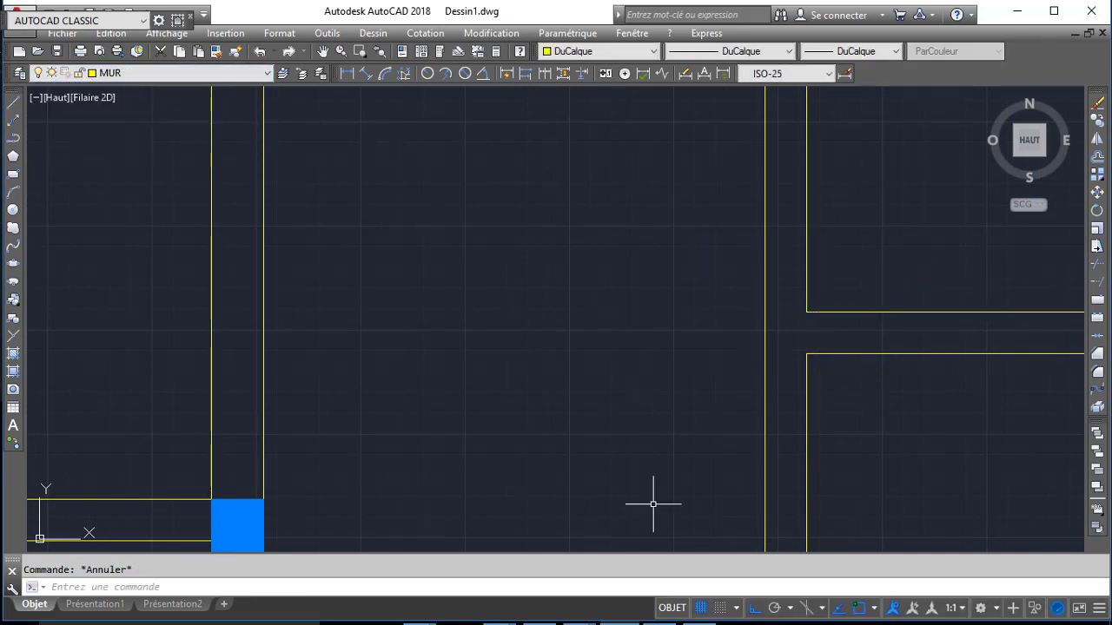
type("l")
key("Return")
left_click(806, 312)
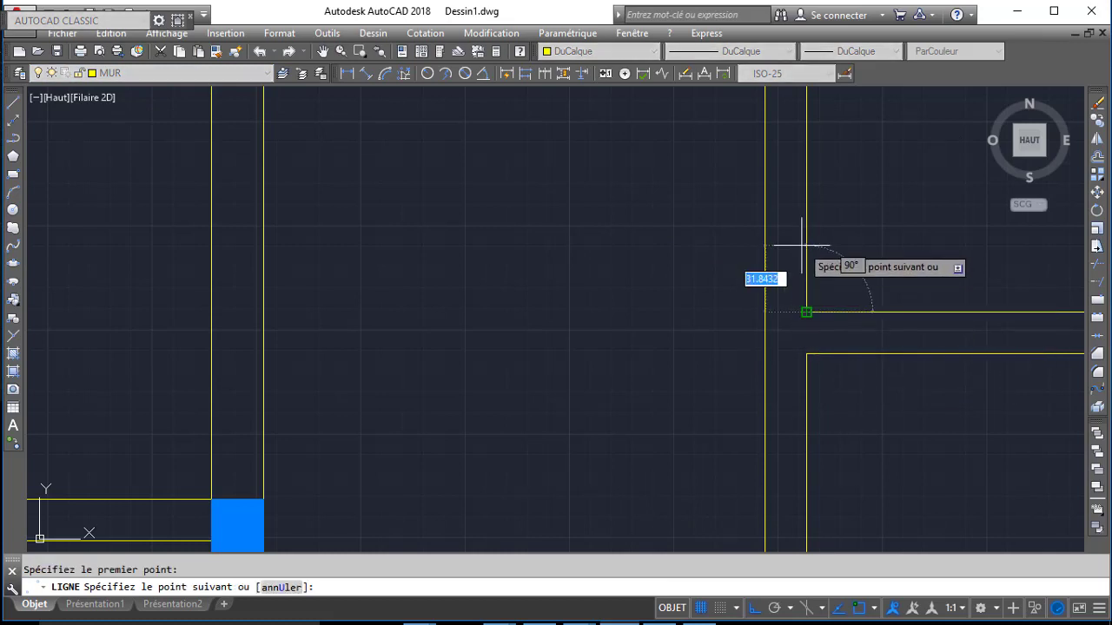
key("Return")
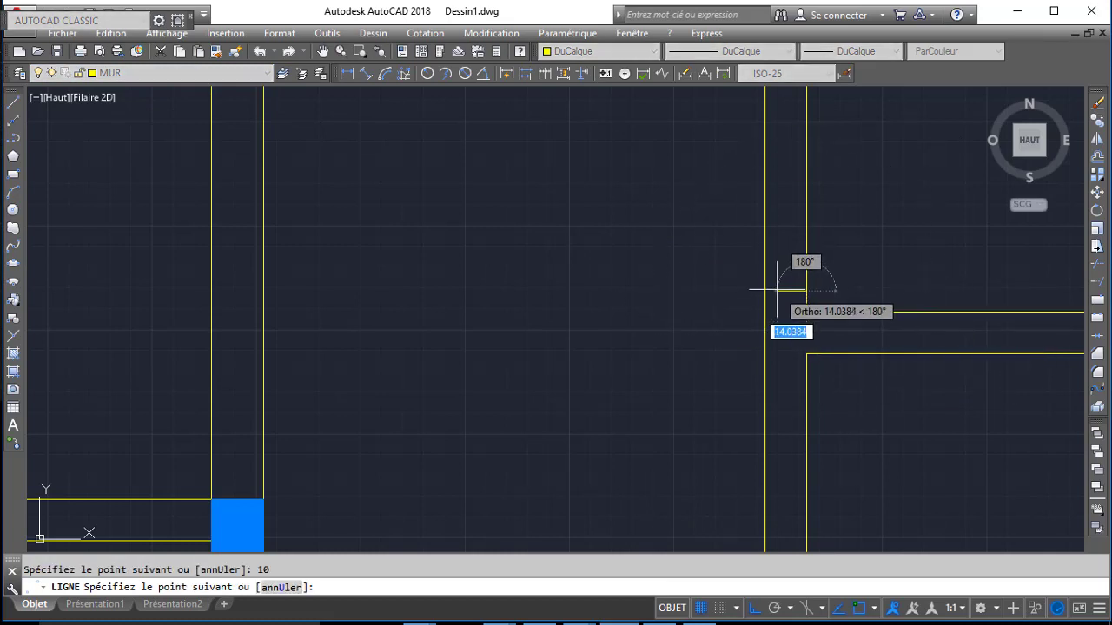
key("Return")
key("Return")
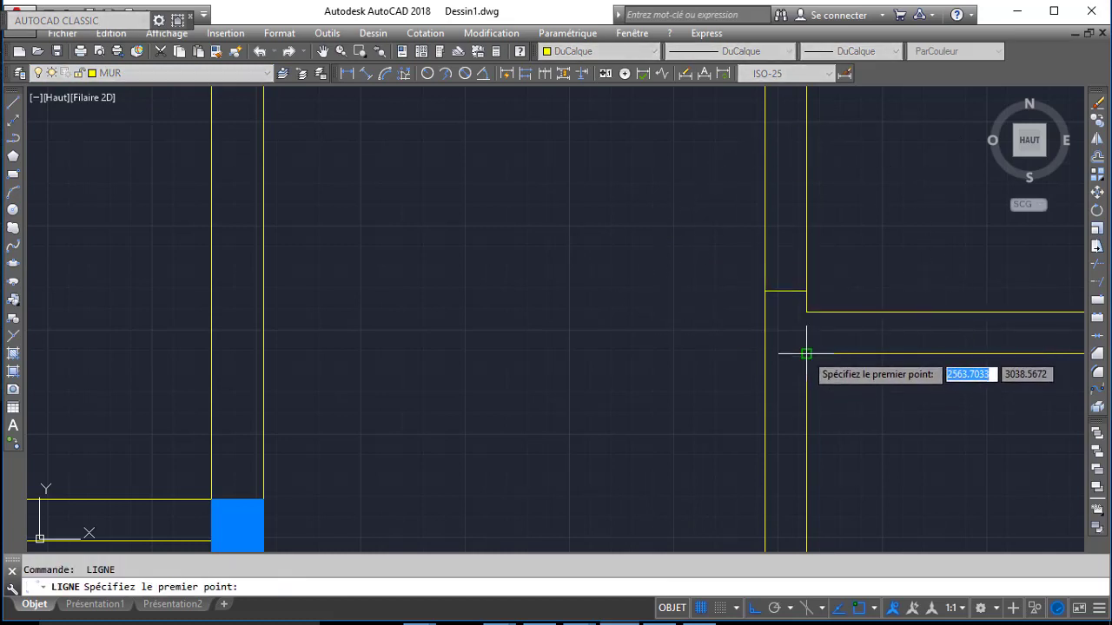
- Offset the line across the corridor wall 100 units upward to mark the director's office door opening
key("Escape")
key("Return")
type("10")
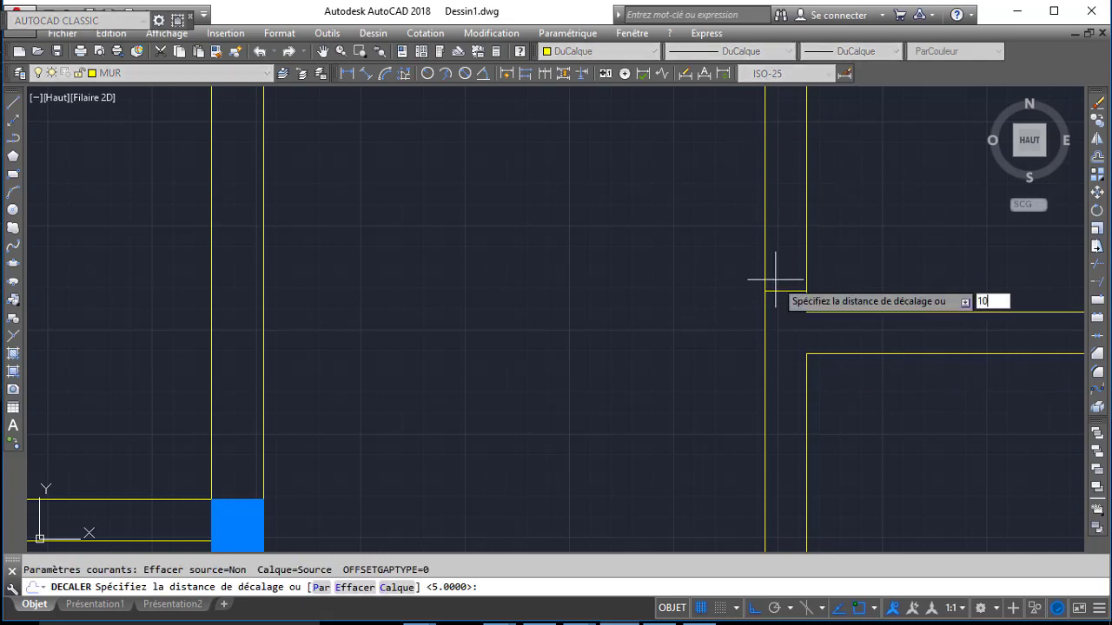
type("0")
key("Return")
left_click(779, 289)
left_click(825, 184)
scroll(825, 184, "down", 2)
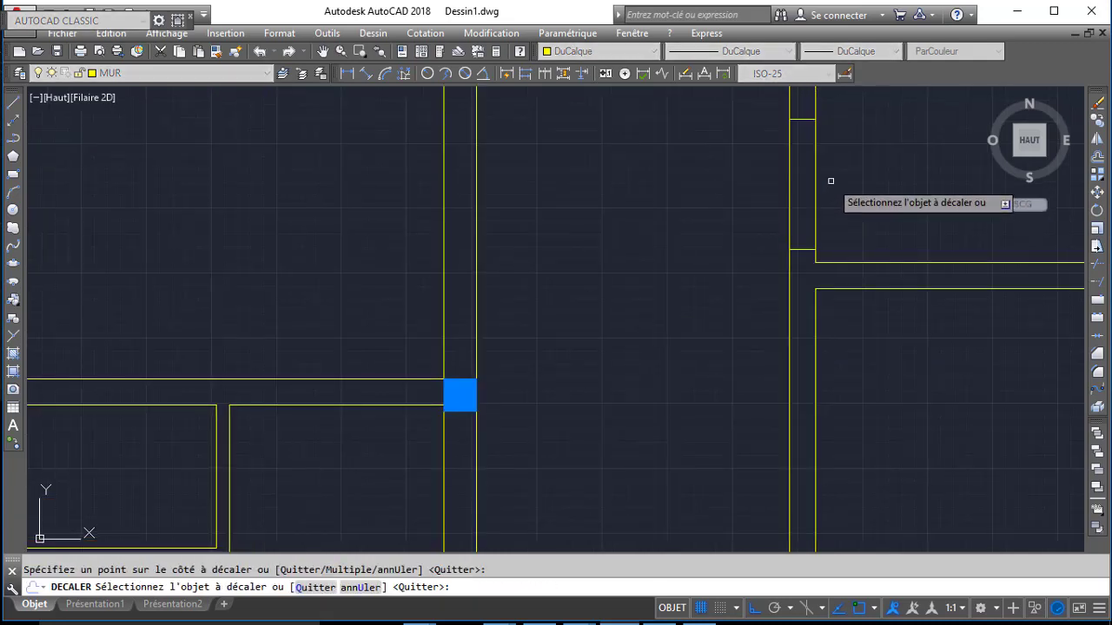
middle_click_drag(825, 184, 830, 267)
- Trim the two wall lines between the door opening's end lines at the director's office
type("aj")
key("Return")
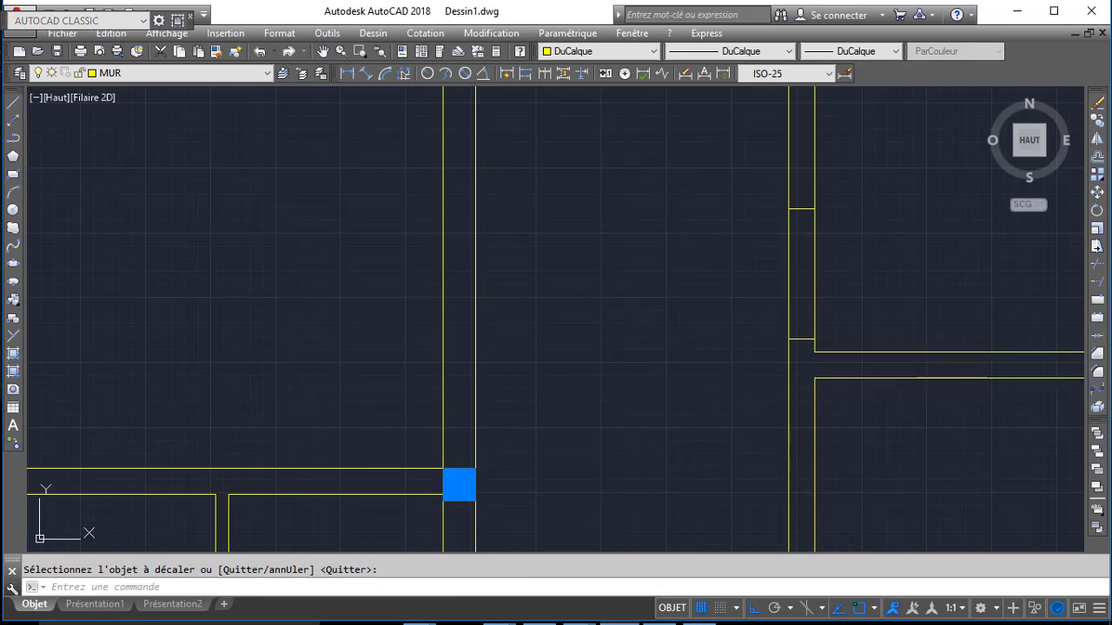
key("Return")
left_click(833, 252)
left_click(783, 267)
key("Return")
- Make PORTE the current layer and draw a 5-unit square polyline jamb at the opening's upper room-side corner
left_click(147, 76)
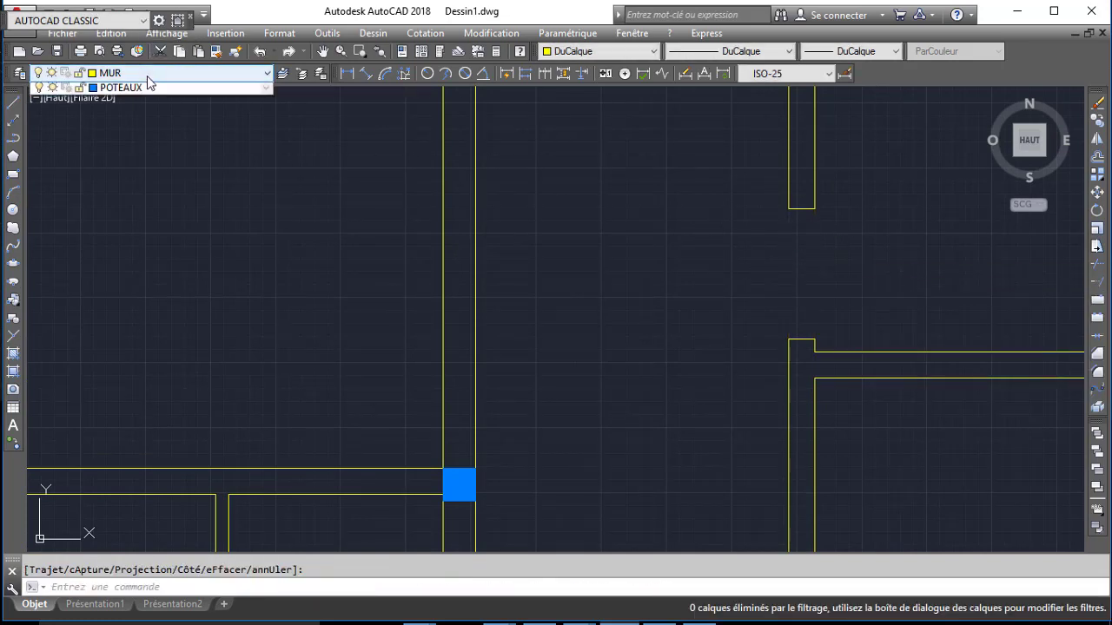
left_click(136, 125)
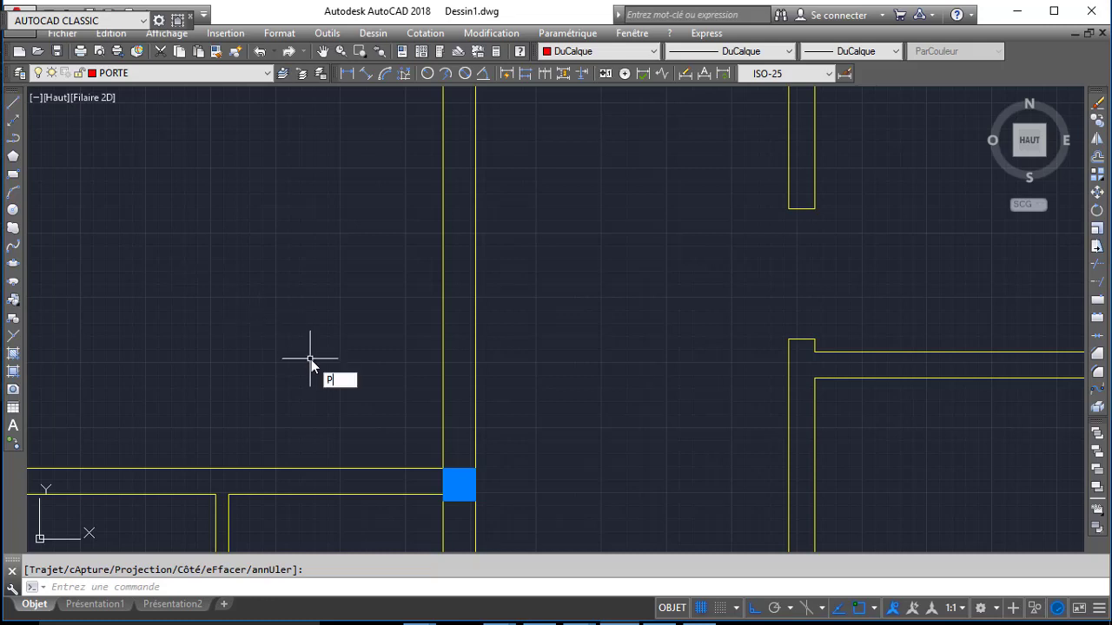
type("l")
key("Return")
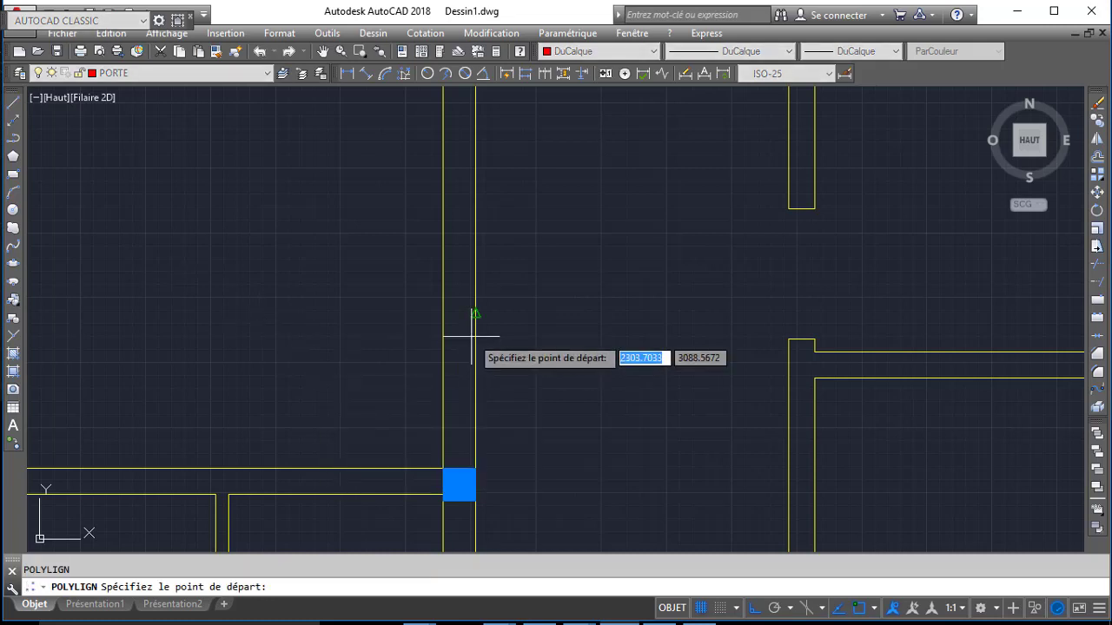
left_click(814, 209)
type("5")
key("Return")
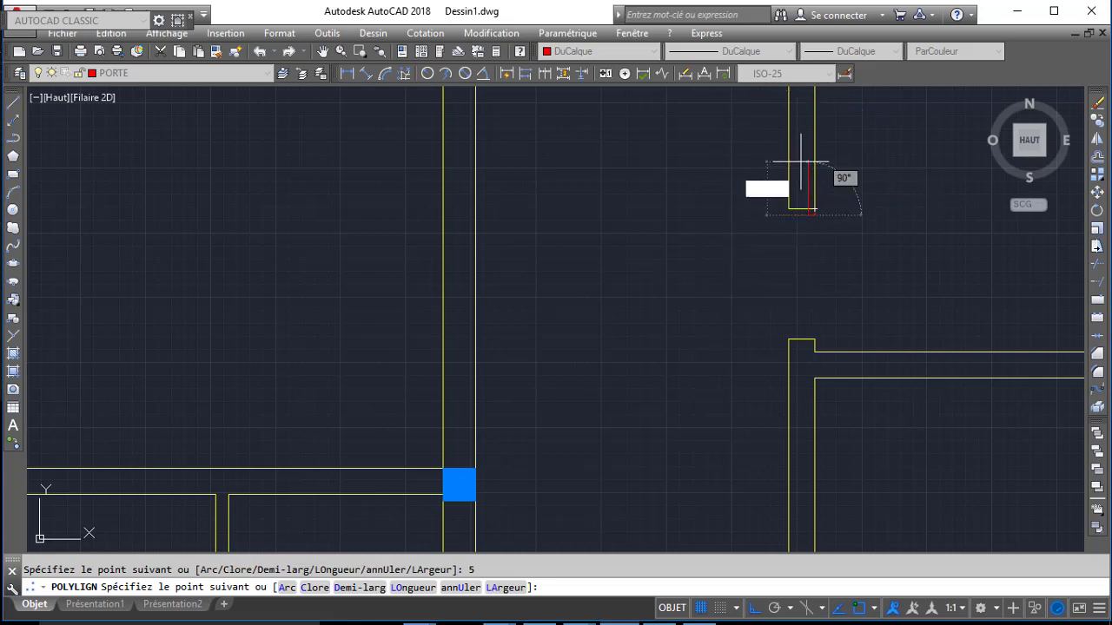
key("Return")
key("Return")
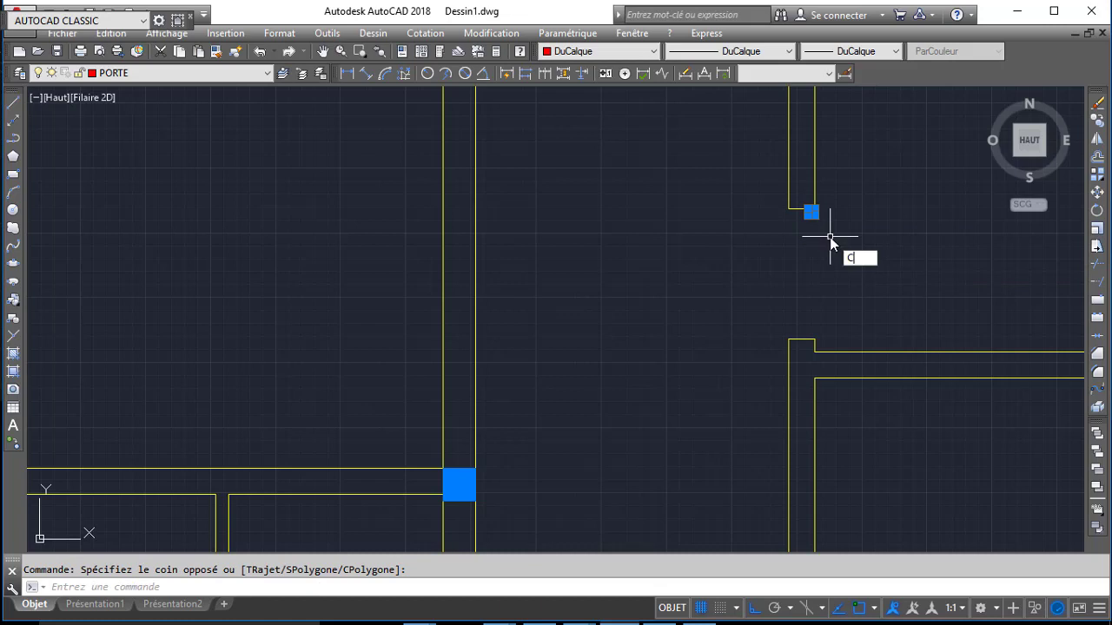
- Copy the square door jamb to the lower room-side corner of the director's office opening
type("co")
key("Return")
left_click(813, 216)
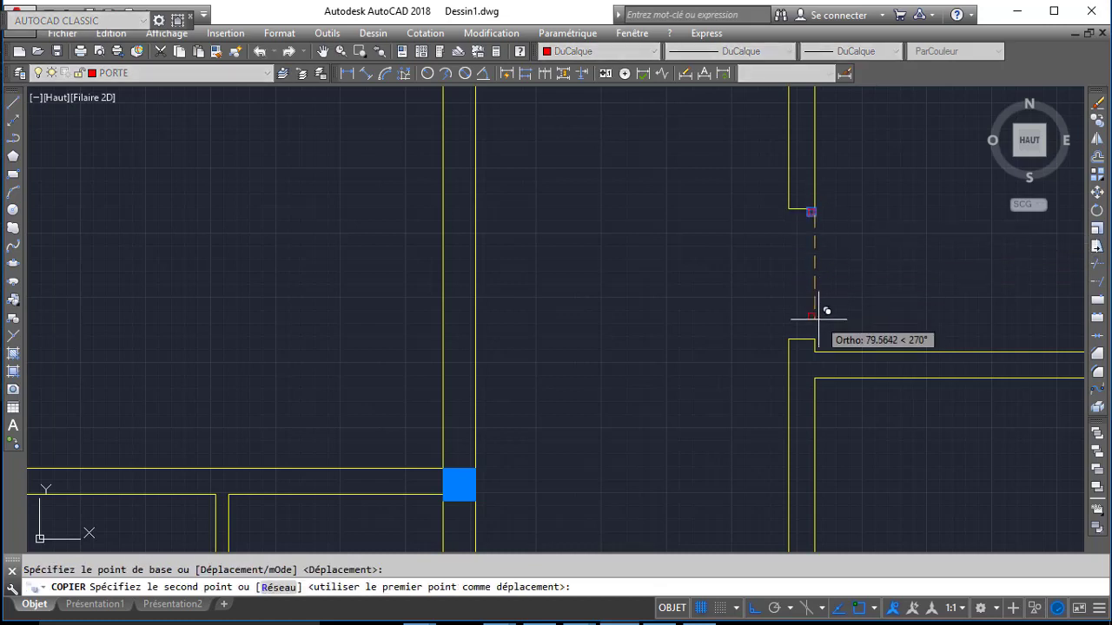
left_click(813, 339)
key("Return")
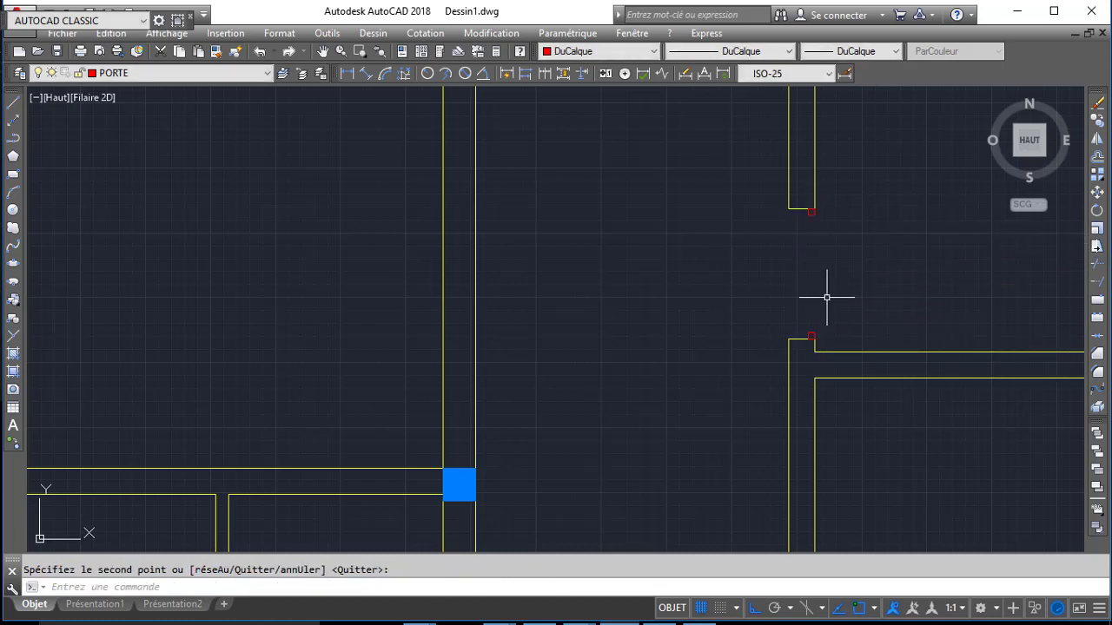
- Draw the door leaf as a 90-unit horizontal line from the lower jamb into the director's office
type("l")
key("Return")
left_click(811, 336)
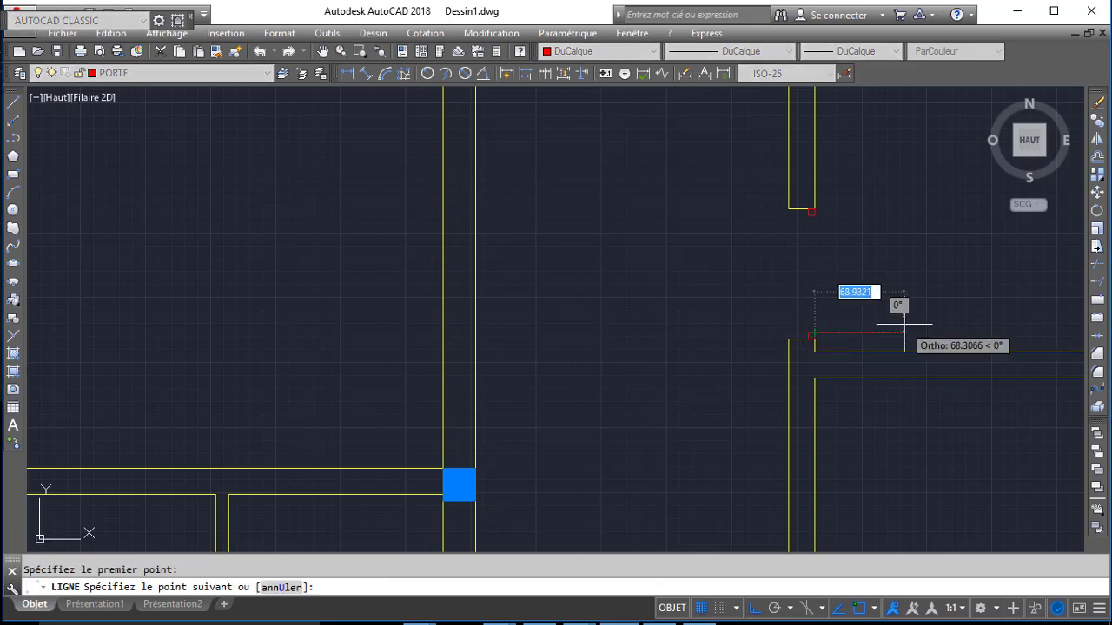
type("90")
key("Return")
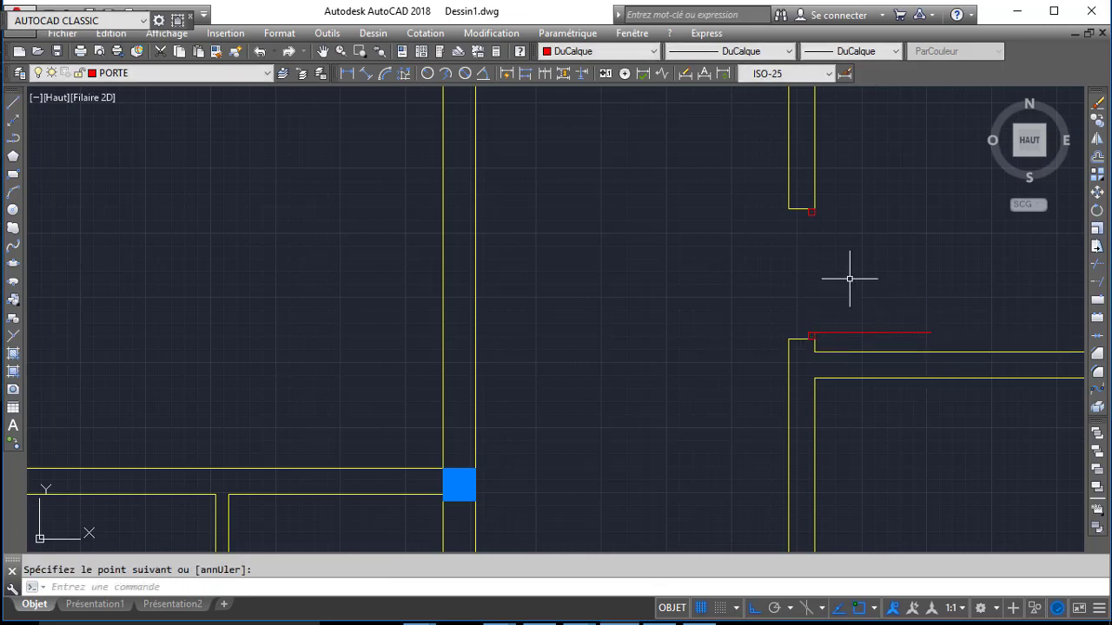
- Draw the door swing arc from the end of the leaf to the upper jamb
type("a")
key("Return")
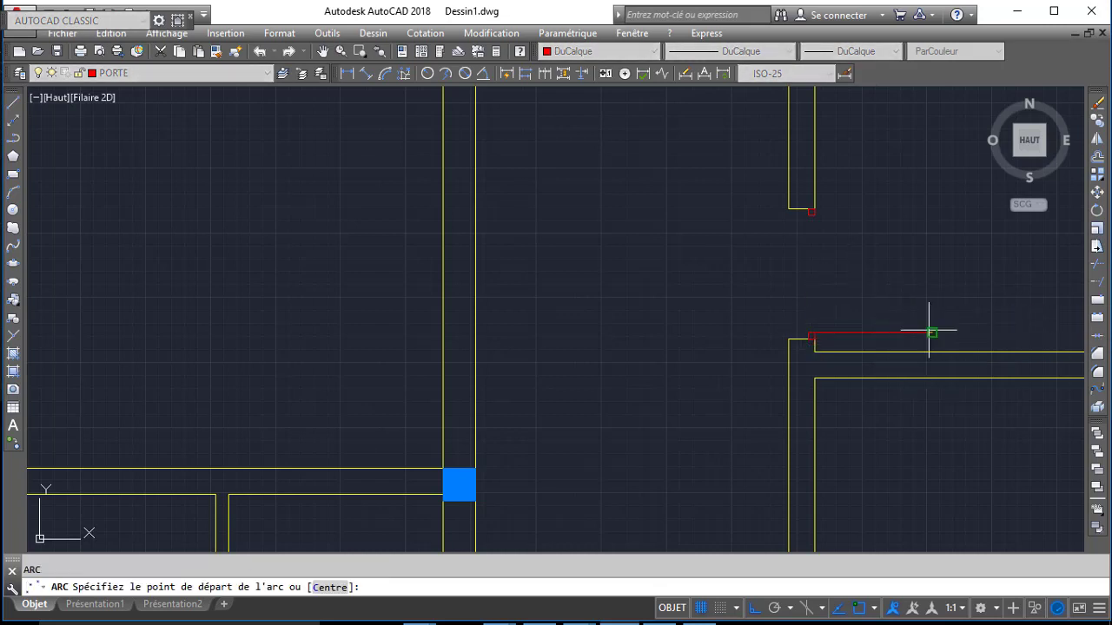
left_click(929, 333)
scroll(810, 217, "up", 5)
left_click(842, 191)
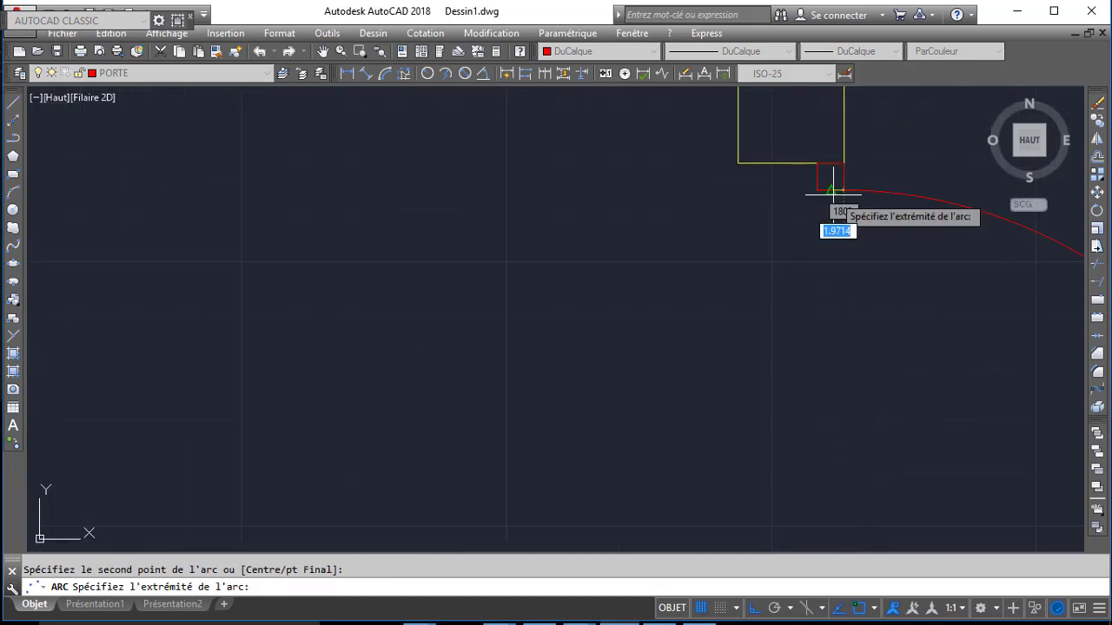
left_click(829, 191)
scroll(816, 190, "down", 5)
middle_click_drag(797, 197, 737, 204)
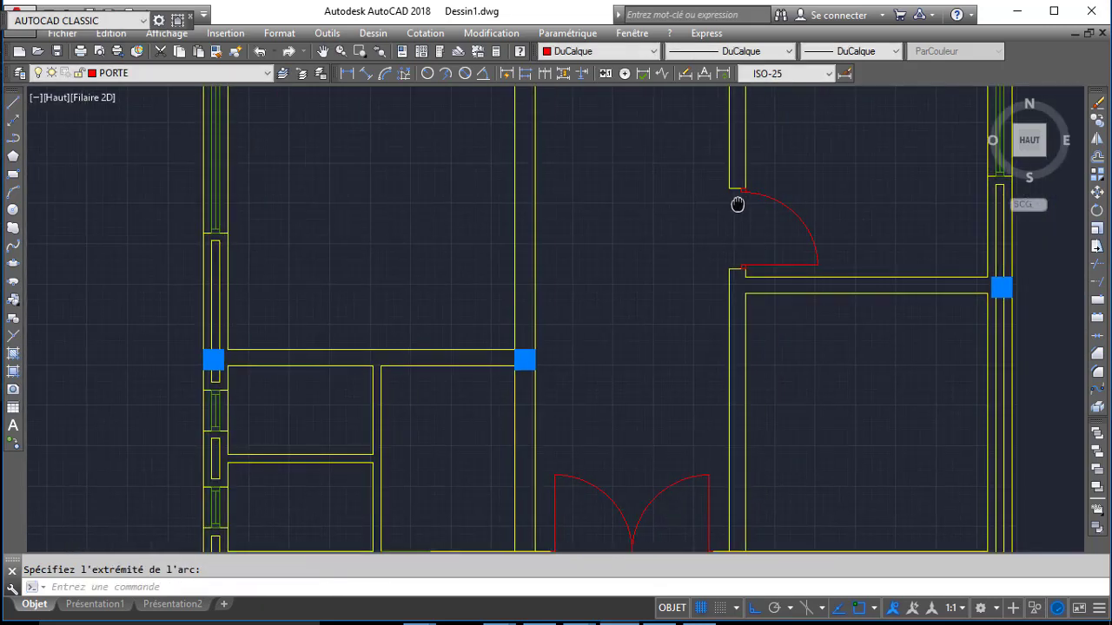
- Draw a short helper line between the two partition corners where they meet the corridor wall
type("l")
key("Return")
scroll(741, 271, "up", 4)
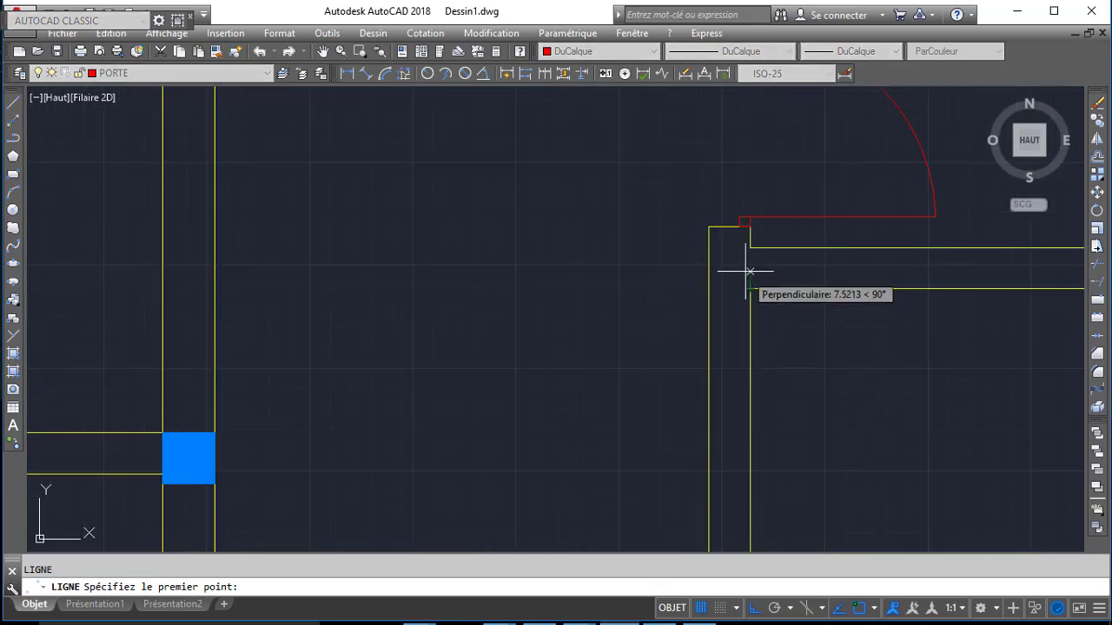
left_click(749, 249)
key("Return")
scroll(720, 218, "down", 3)
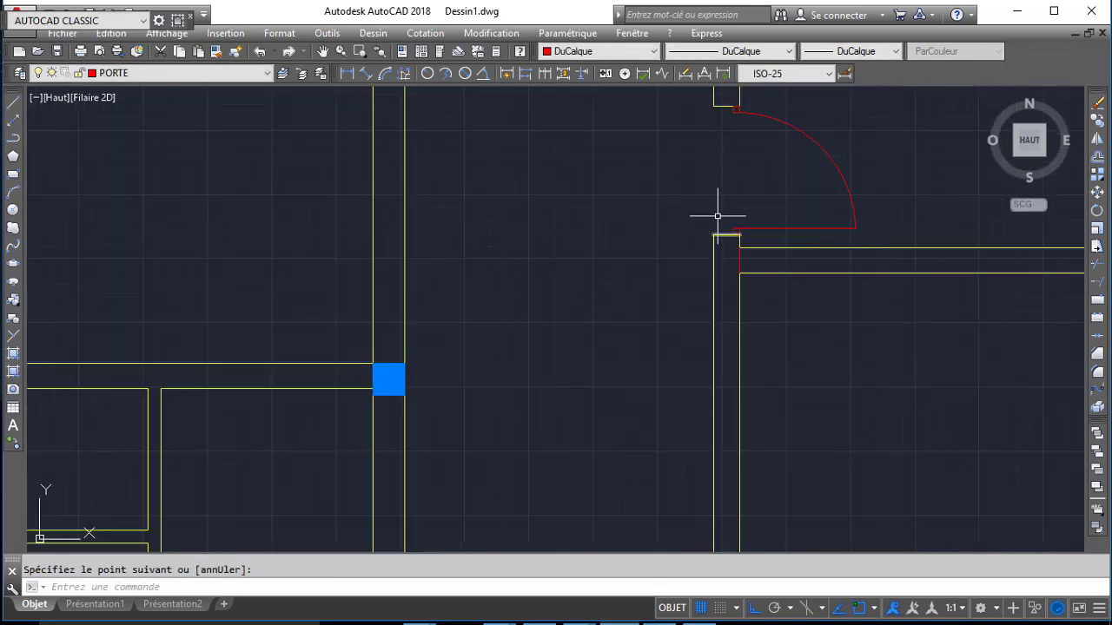
- Mirror the door and its opening end lines about the partition's centreline, keeping the originals, and erase the helper line
left_click(680, 129)
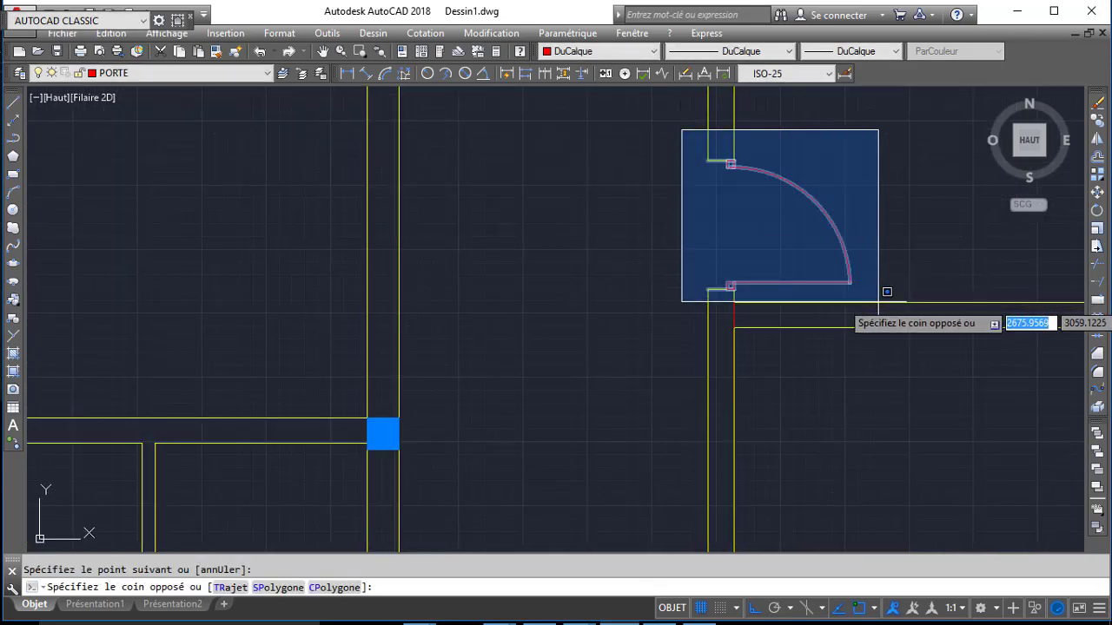
left_click(887, 285)
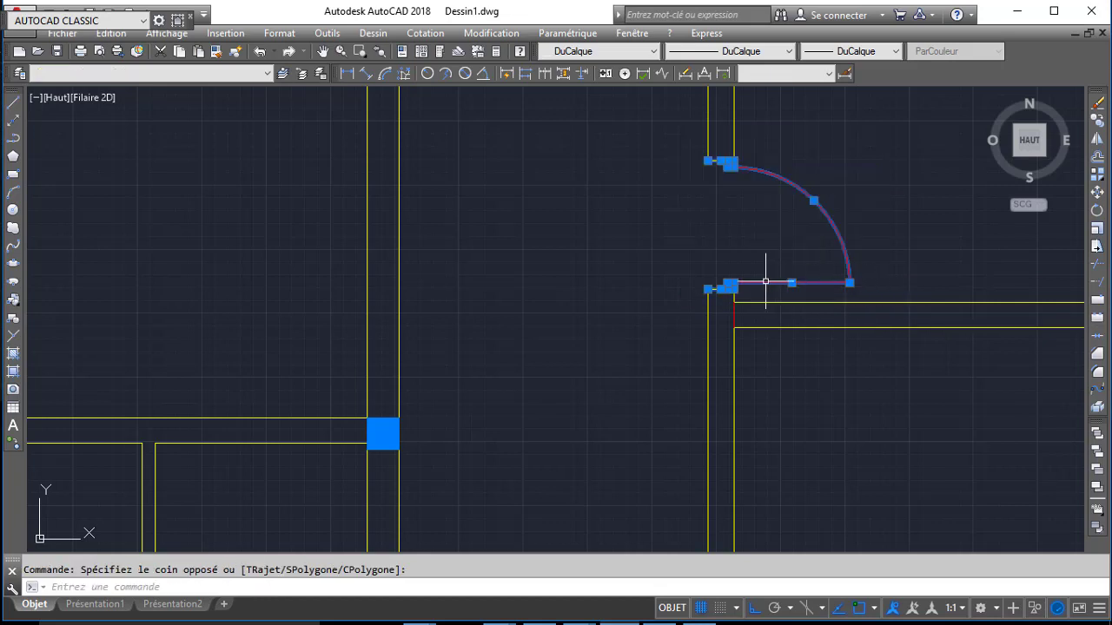
type("MI")
key("Return")
left_click(734, 314)
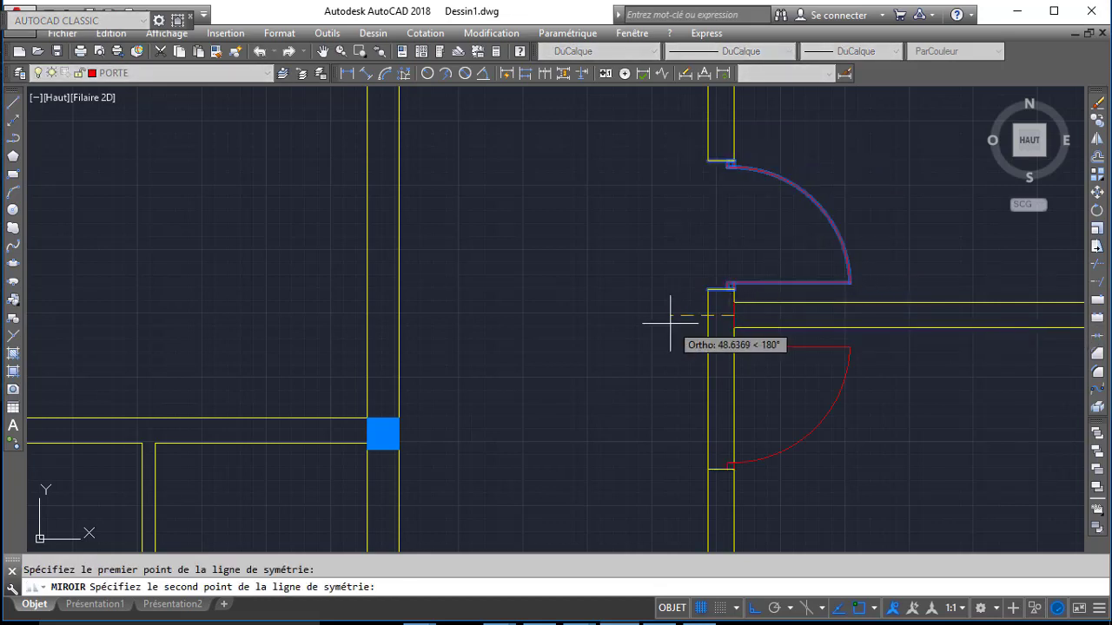
left_click(658, 318)
key("Return")
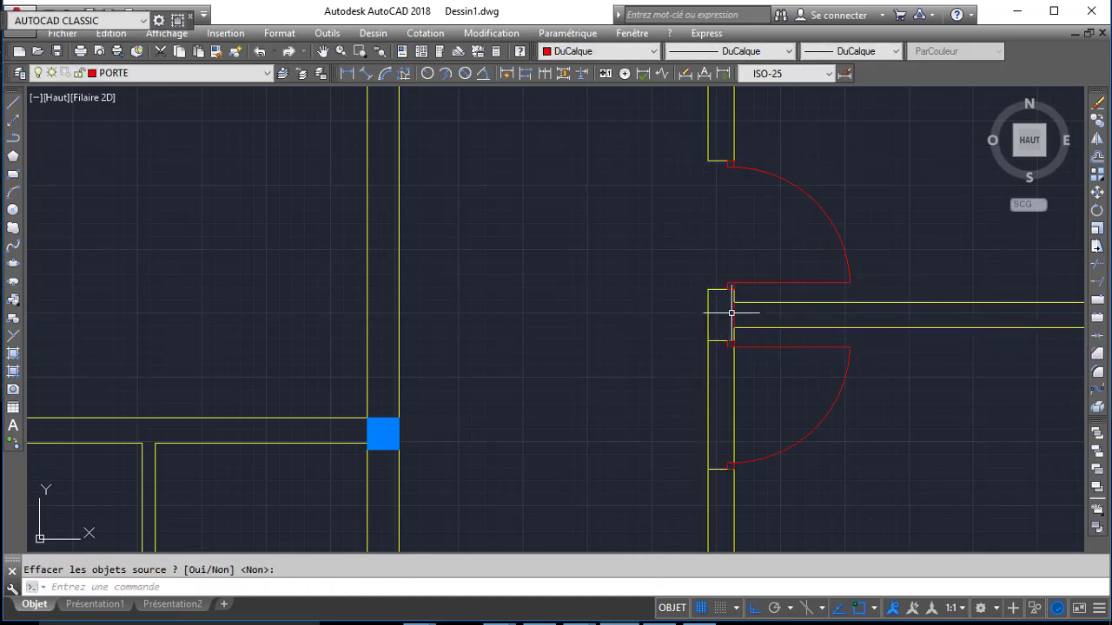
key("Delete")
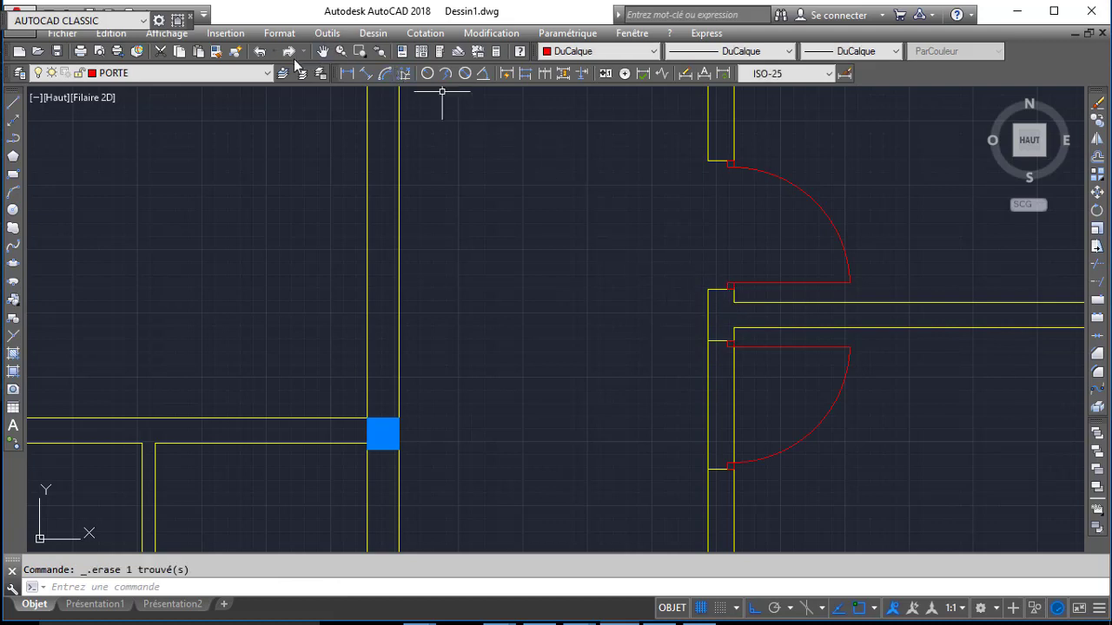
- Trim the corridor wall lines within the secretariat's door opening while the PORTE layer is temporarily turned off
left_click(241, 74)
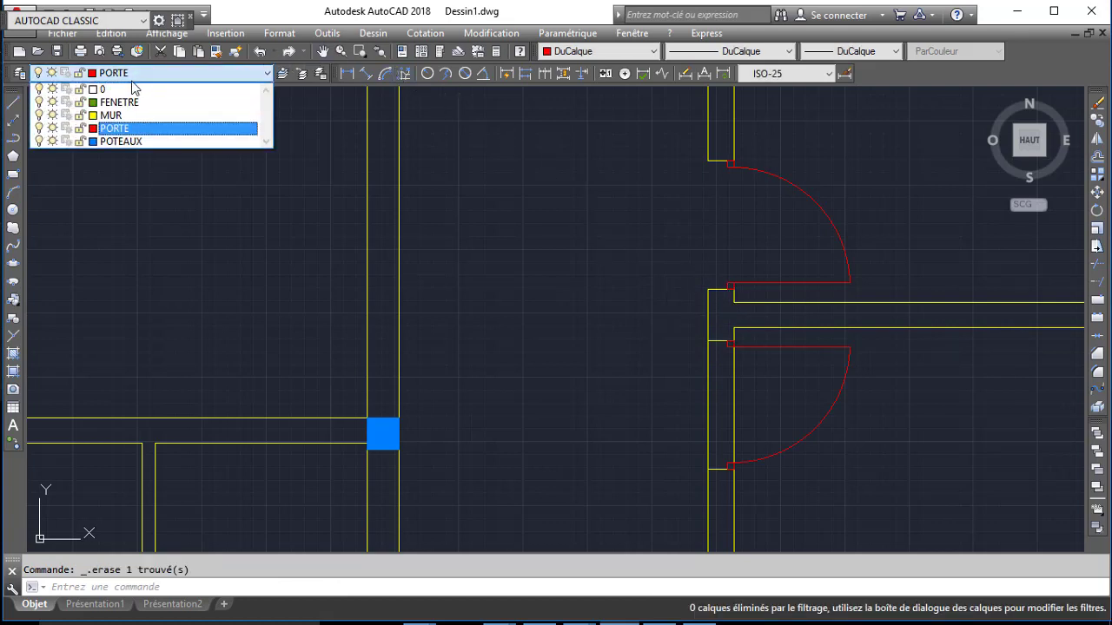
left_click(38, 127)
left_click(238, 269)
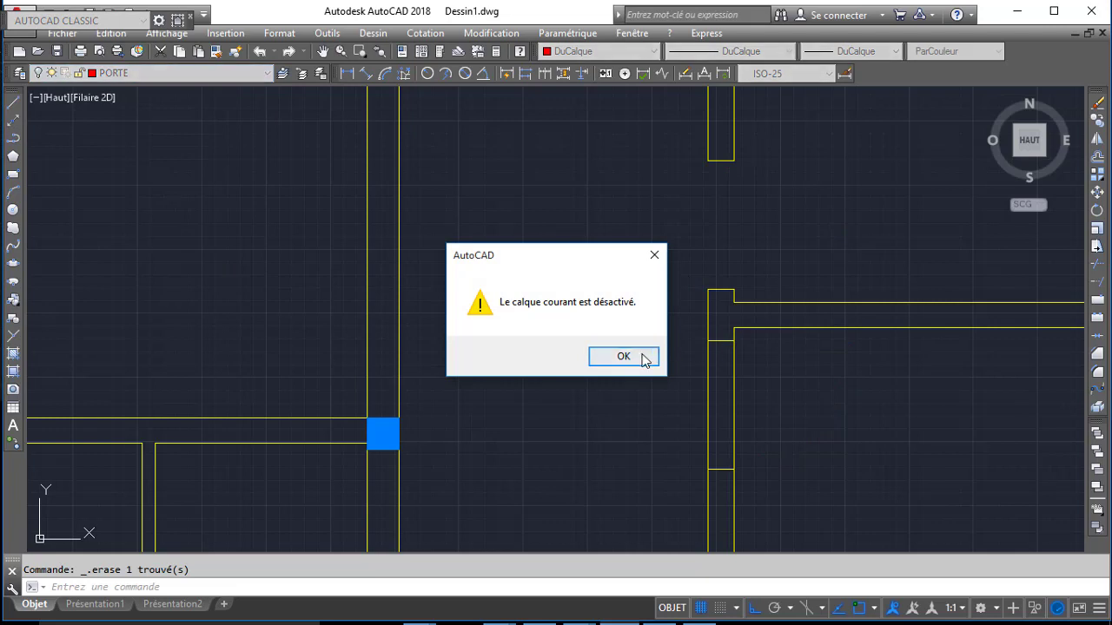
left_click(644, 358)
type("AJ")
key("Return")
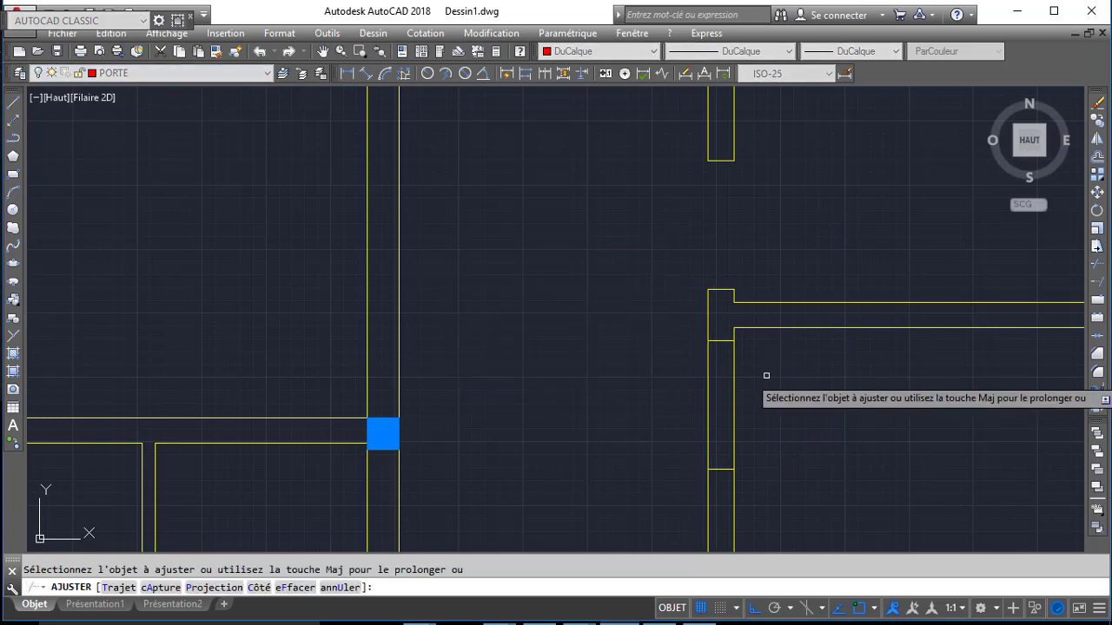
left_click_drag(764, 377, 628, 392)
left_click(139, 73)
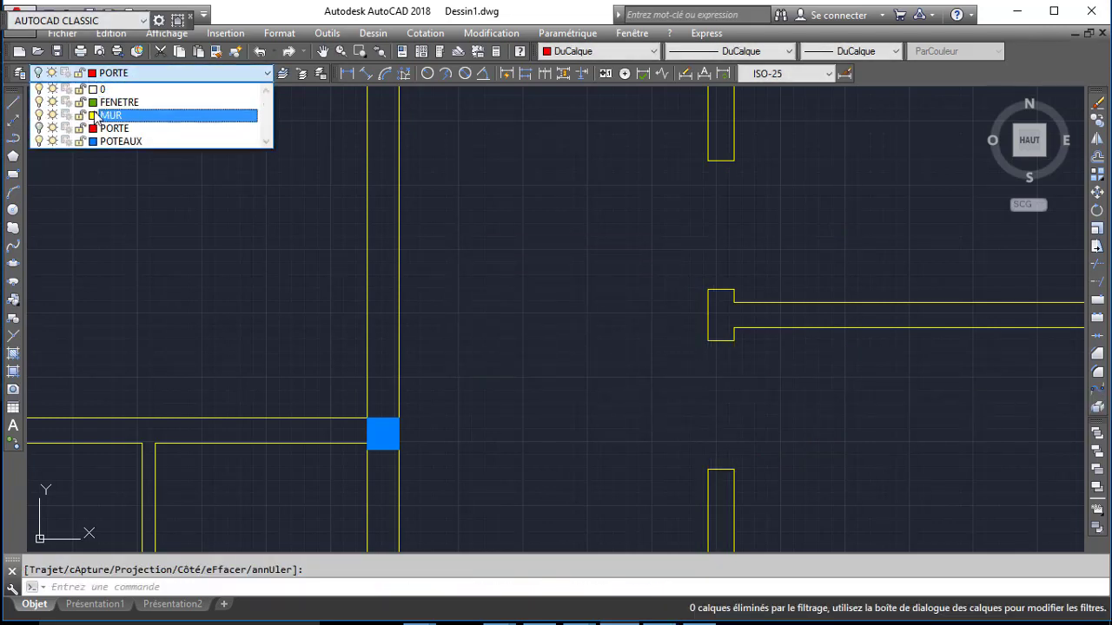
left_click(202, 228)
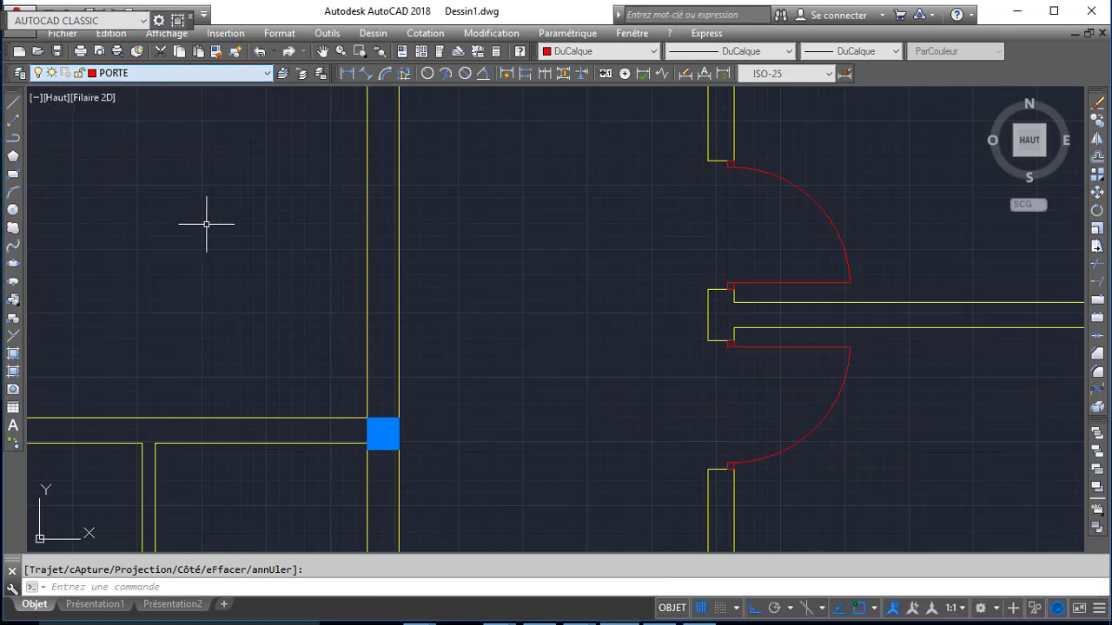
- Examine the W.C. and meeting room door positions and dimensions on the scanned reference plan
scroll(608, 247, "down", 6)
middle_click_drag(590, 248, 762, 244)
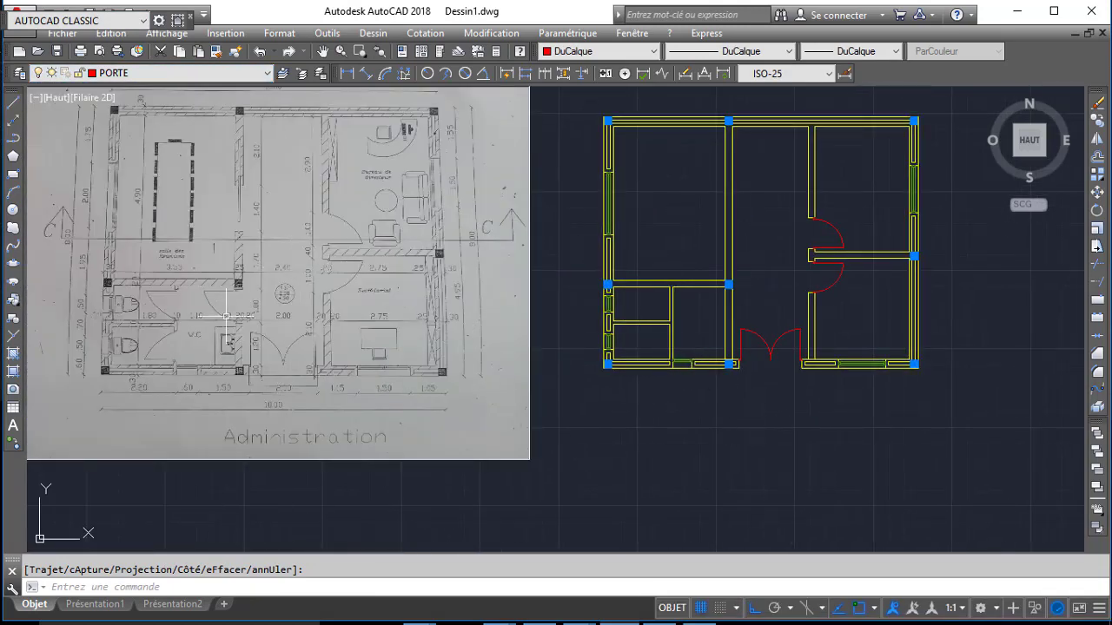
scroll(722, 307, "up", 4)
middle_click_drag(67, 348, 286, 330)
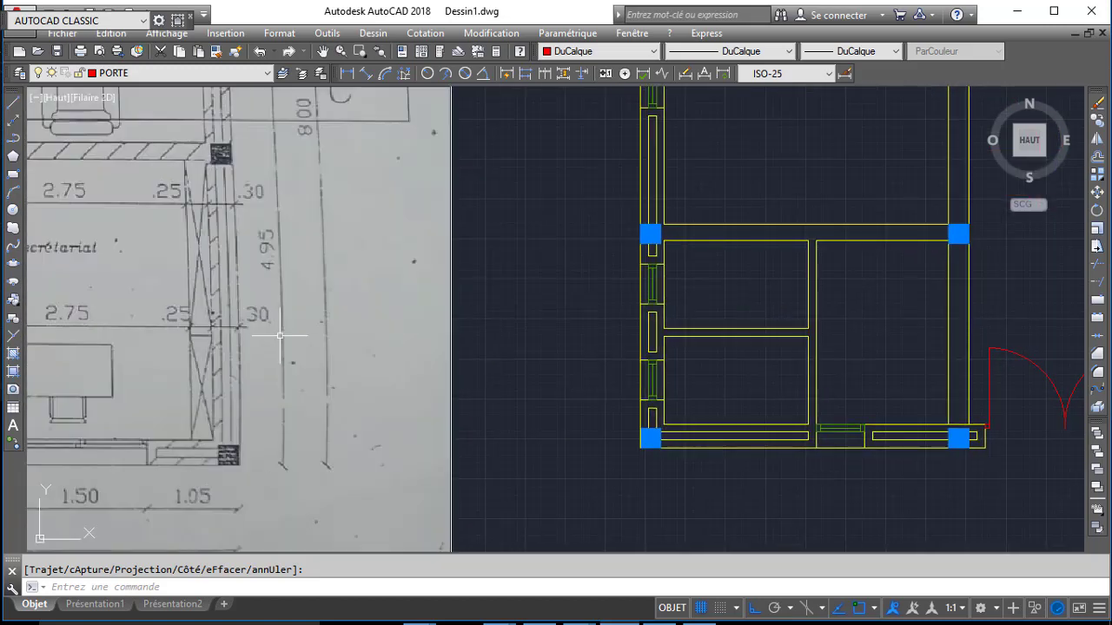
middle_click_drag(226, 352, 599, 305)
middle_click_drag(260, 382, 519, 379)
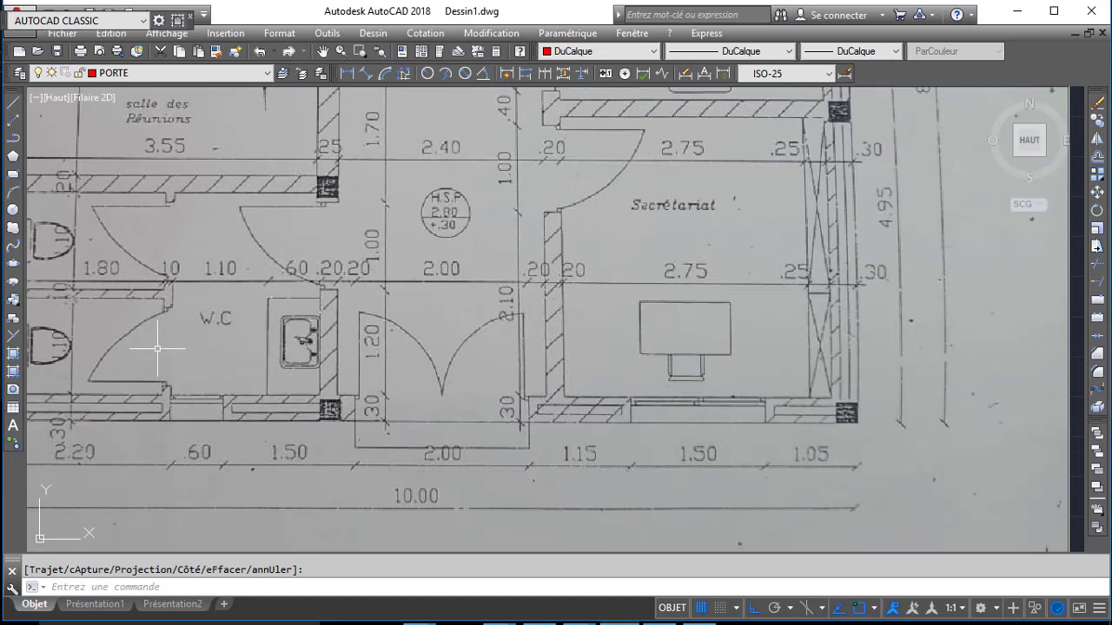
scroll(290, 341, "down", 4)
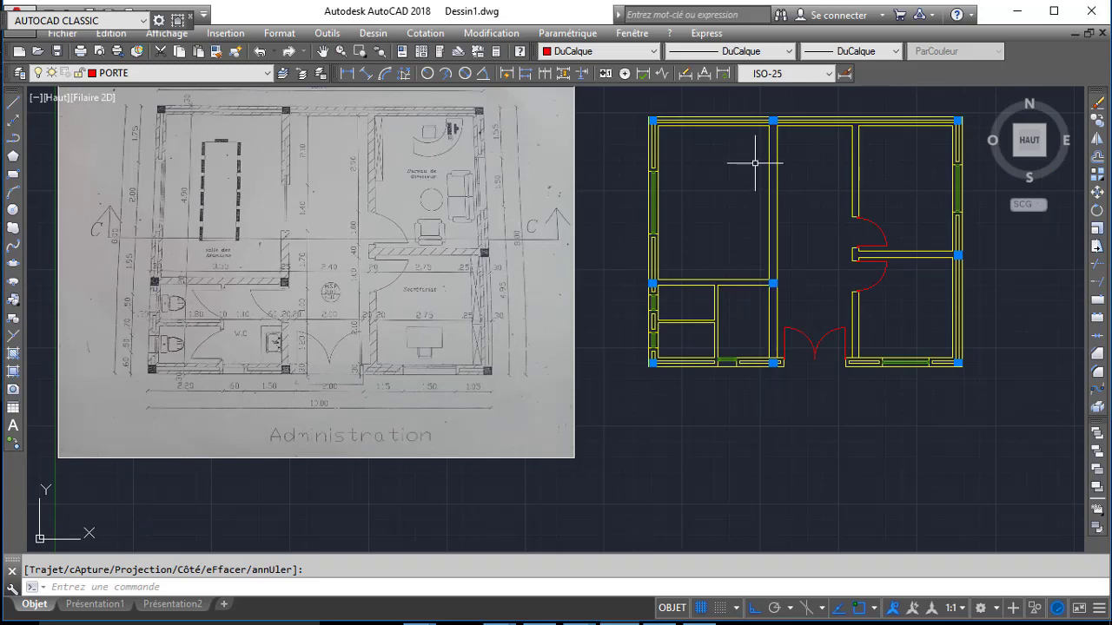
- On layer MUR, draw a line 210 down the meeting room wall from its upper corridor-side corner and 25 across the wall
scroll(270, 187, "up", 4)
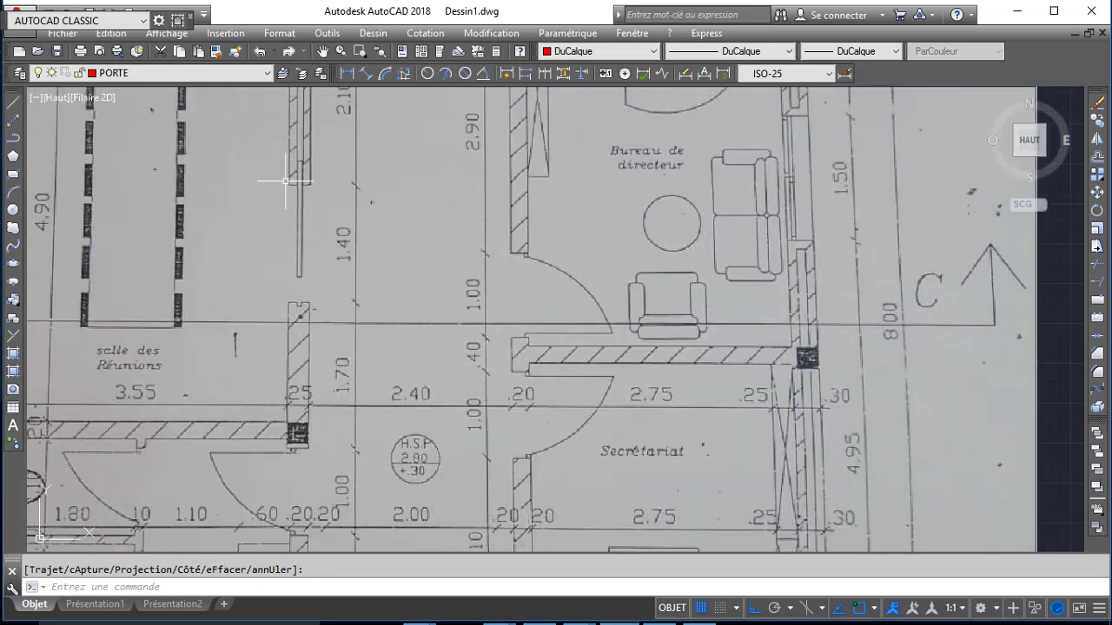
scroll(300, 207, "down", 2)
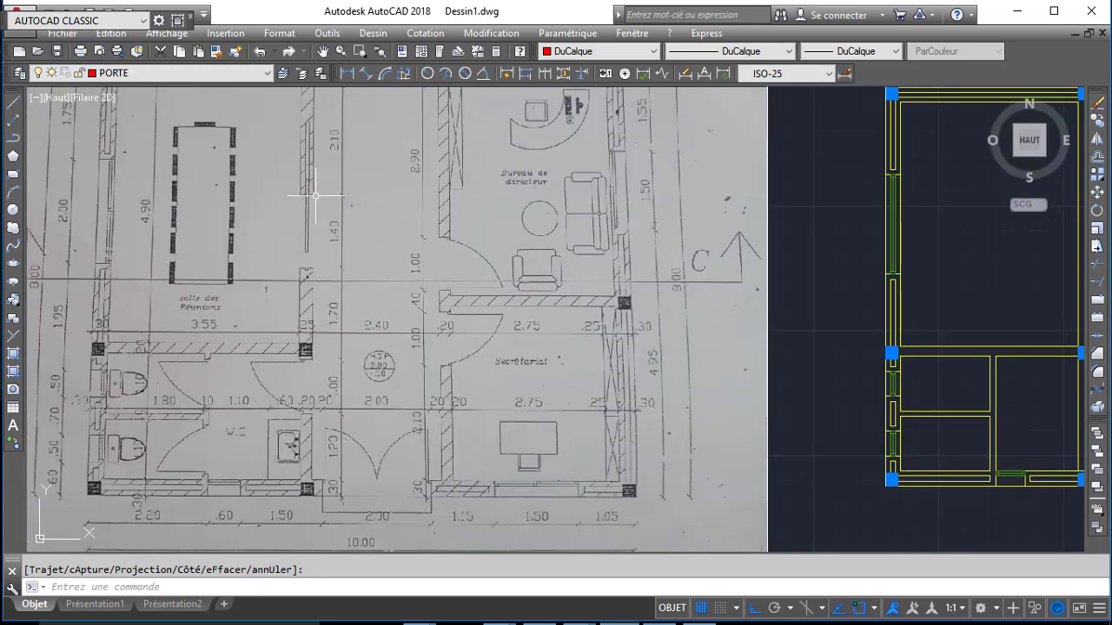
middle_click_drag(315, 196, 322, 221)
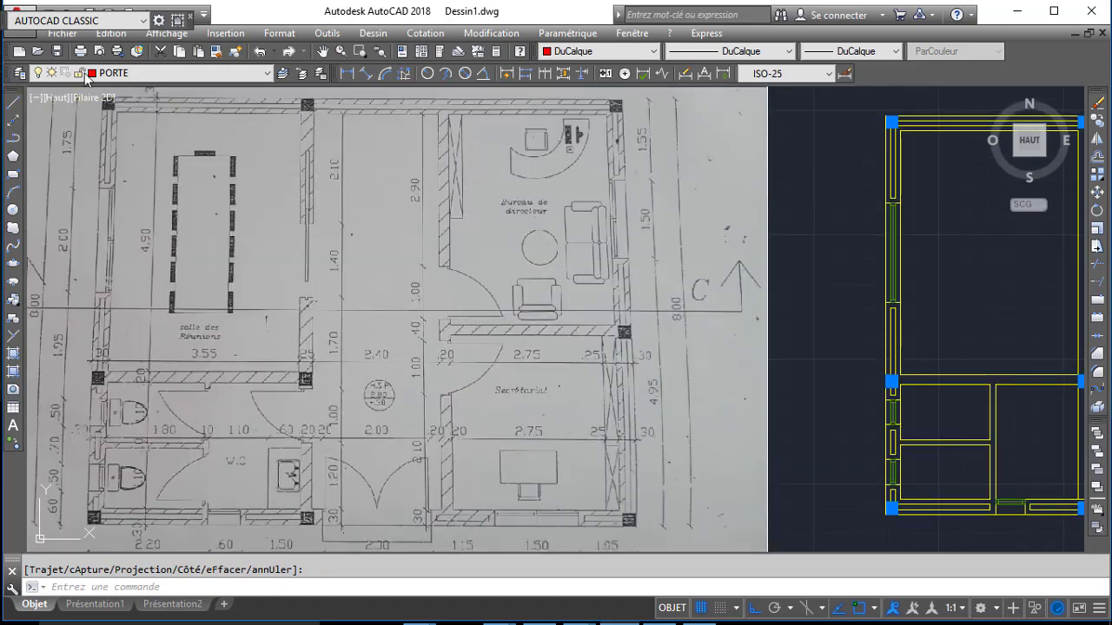
left_click(139, 73)
left_click(139, 105)
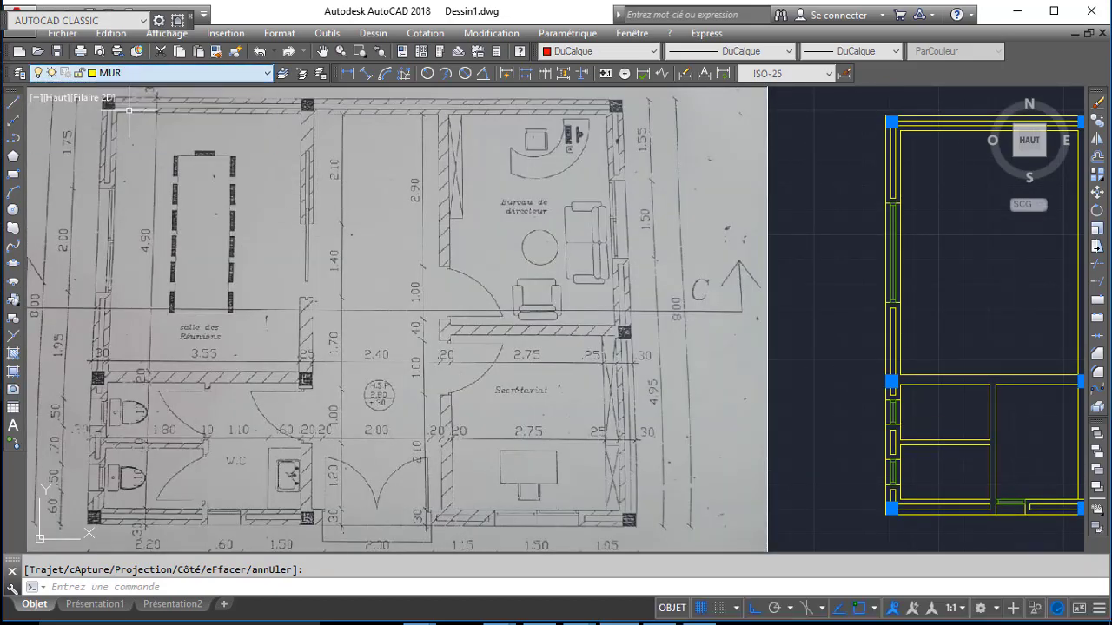
left_click(15, 103)
middle_click_drag(780, 237, 223, 235)
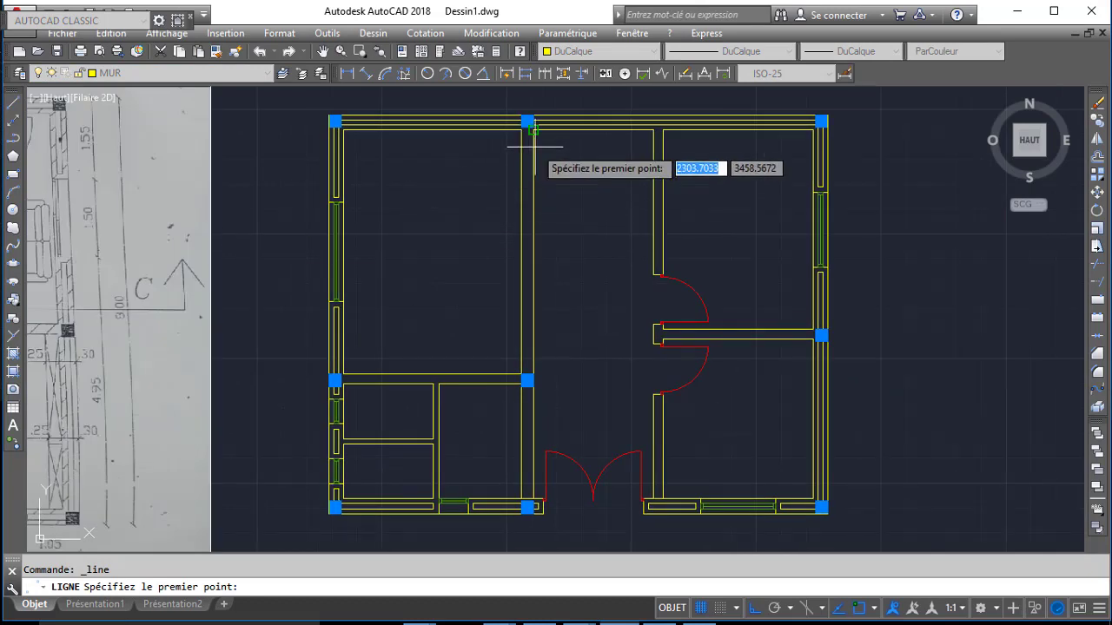
scroll(535, 146, "up", 2)
left_click(529, 124)
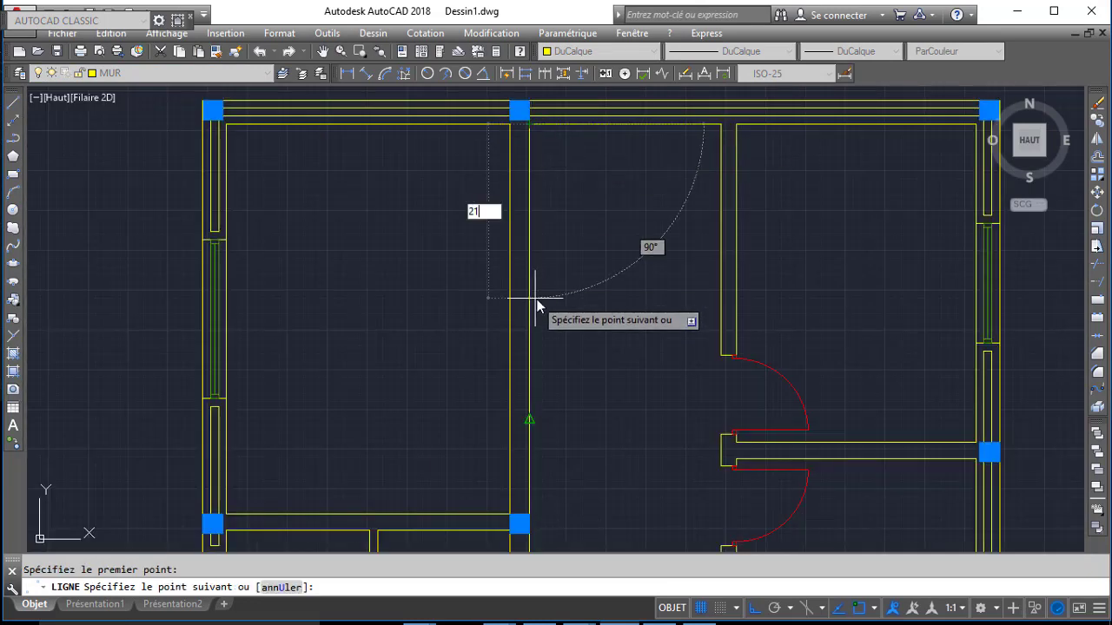
key("Return")
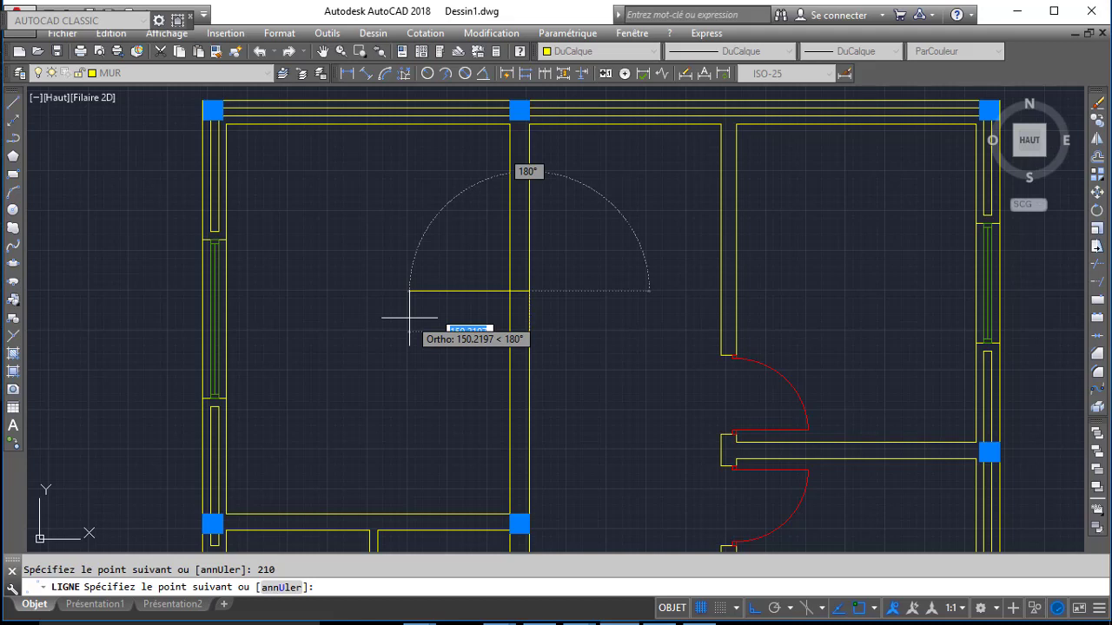
key("Return")
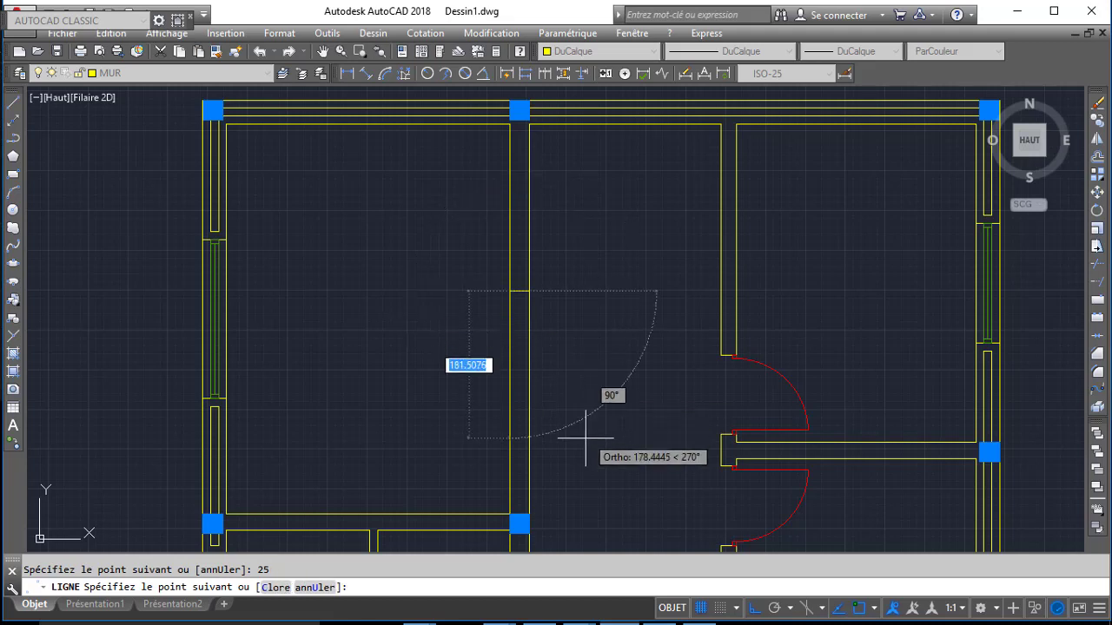
key("Return")
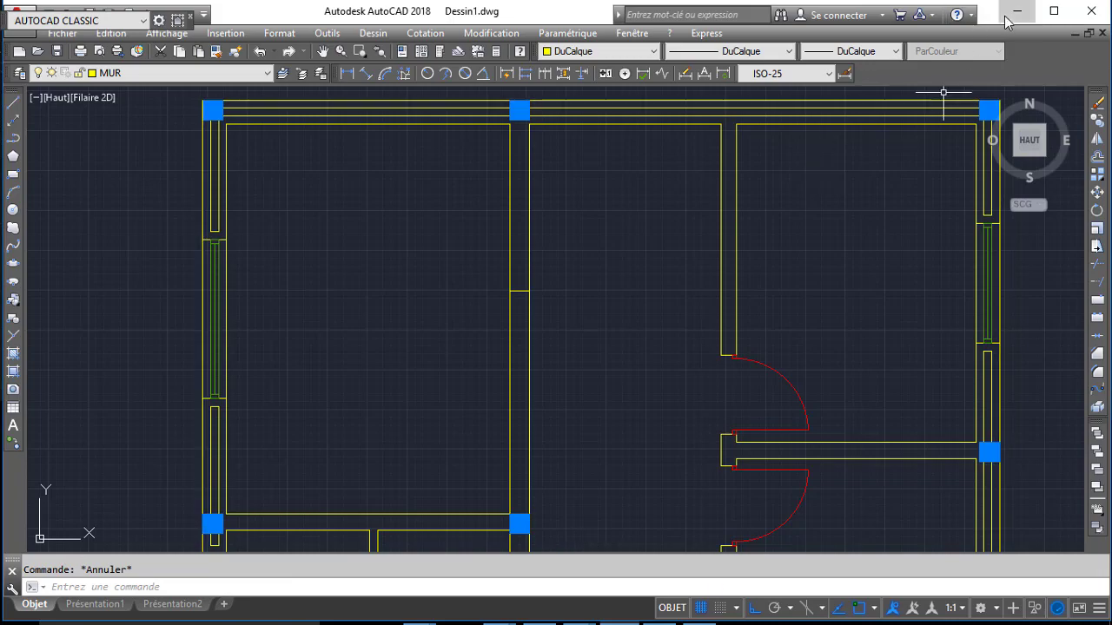
left_click(1013, 14)
left_click(700, 609)
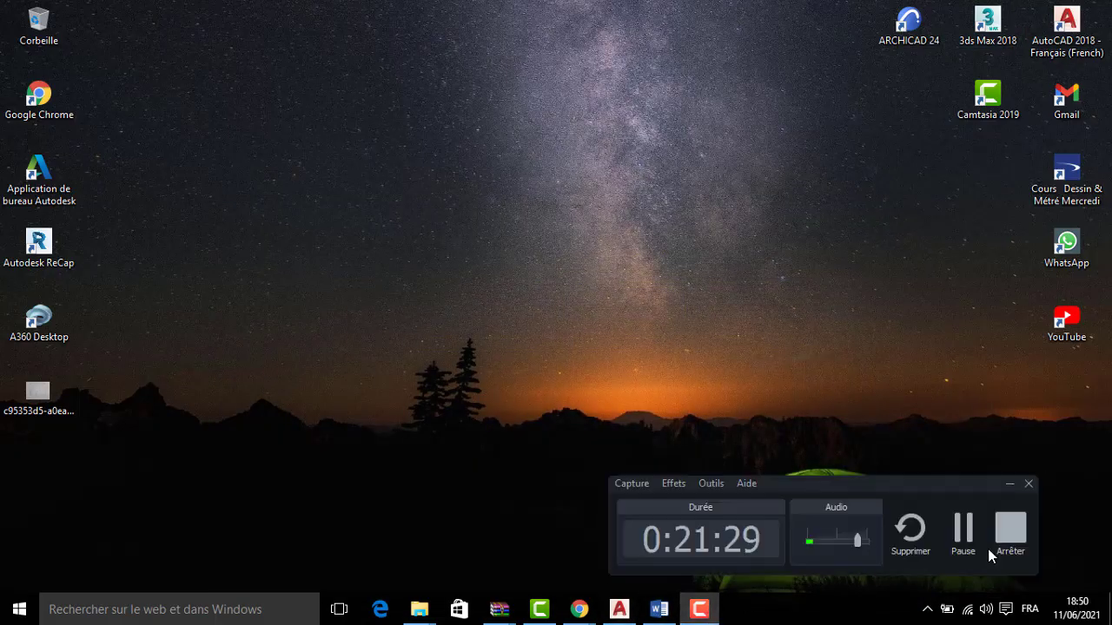
left_click(956, 540)
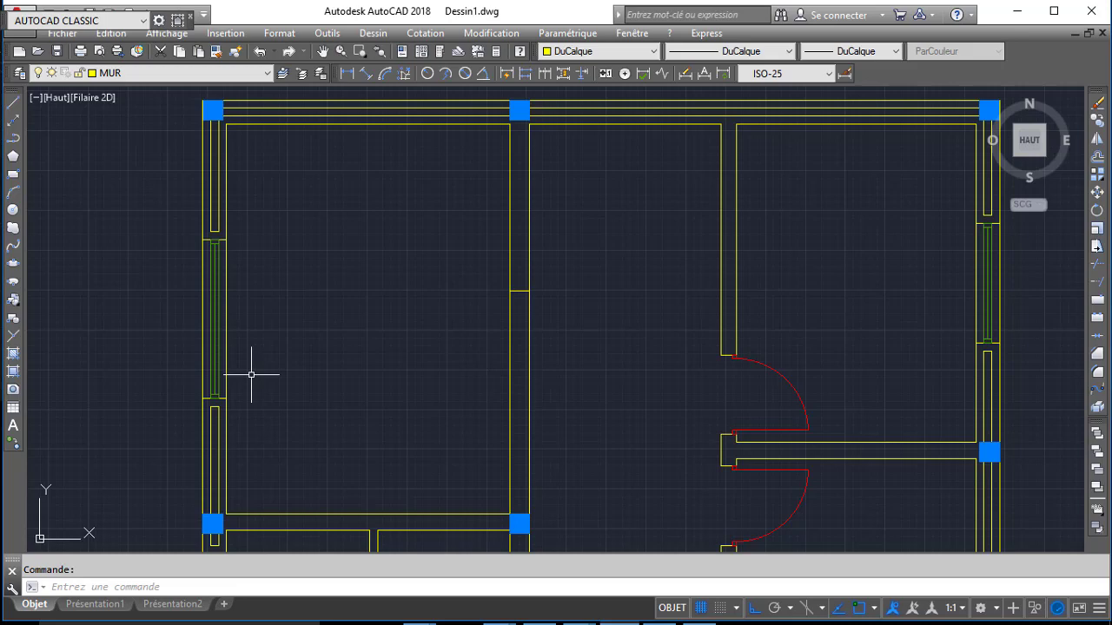
- Offset the line across the meeting room wall 140 downward to mark the other end of the door opening
scroll(251, 374, "down", 5)
mouse_move(251, 374)
middle_mouse_down()
mouse_move(365, 360)
mouse_move(427, 335)
middle_mouse_up()
middle_click_drag(121, 350, 276, 343)
scroll(210, 338, "up", 1)
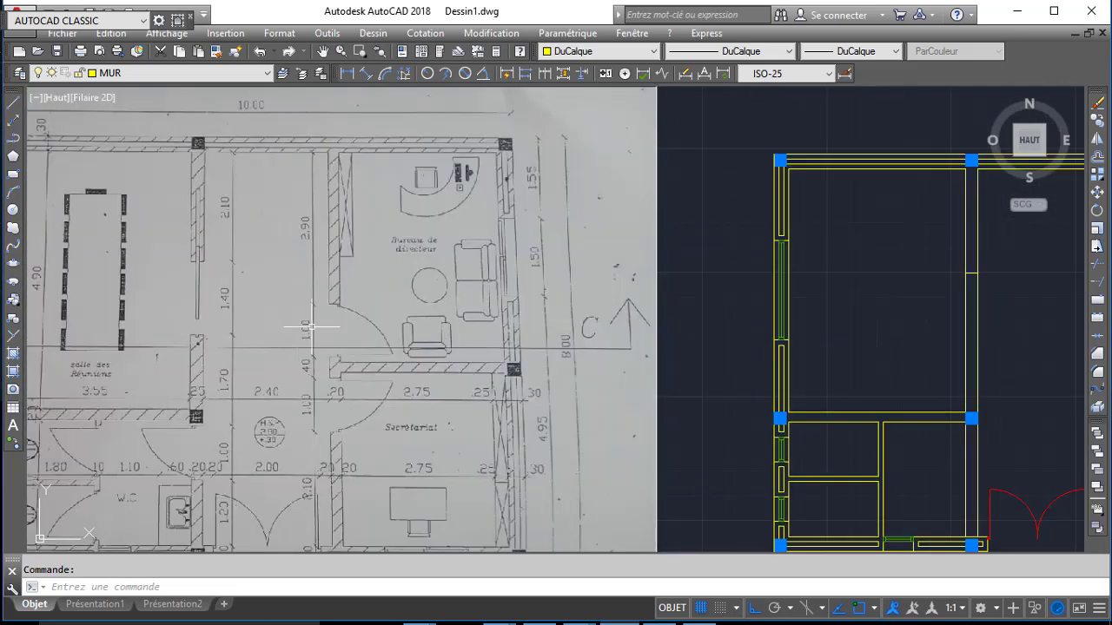
middle_click_drag(555, 347, 437, 345)
key("Return")
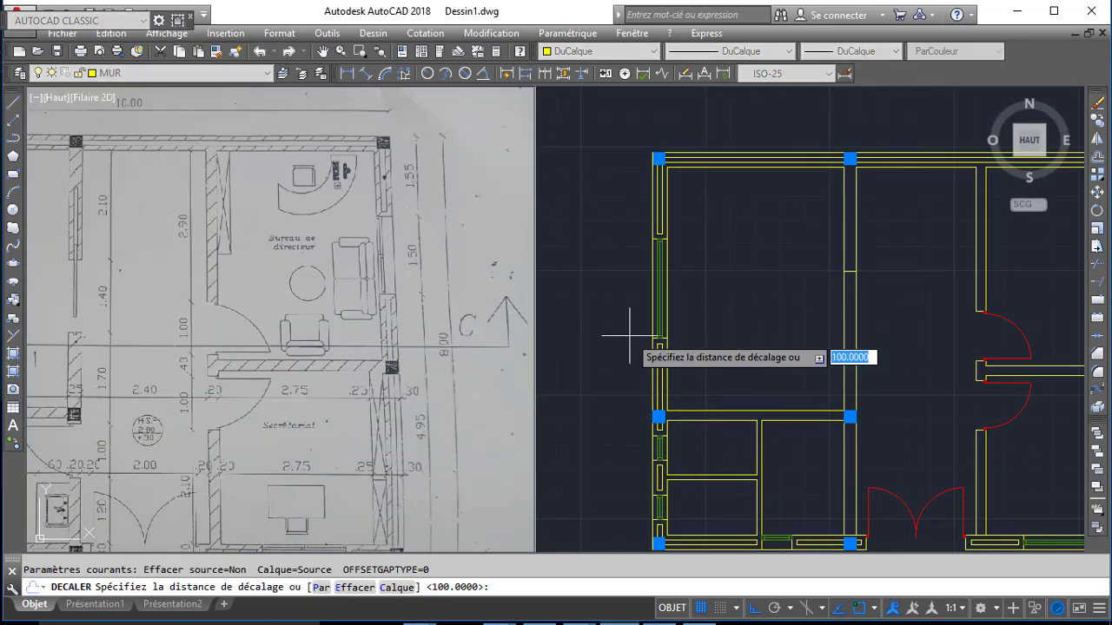
key("Return")
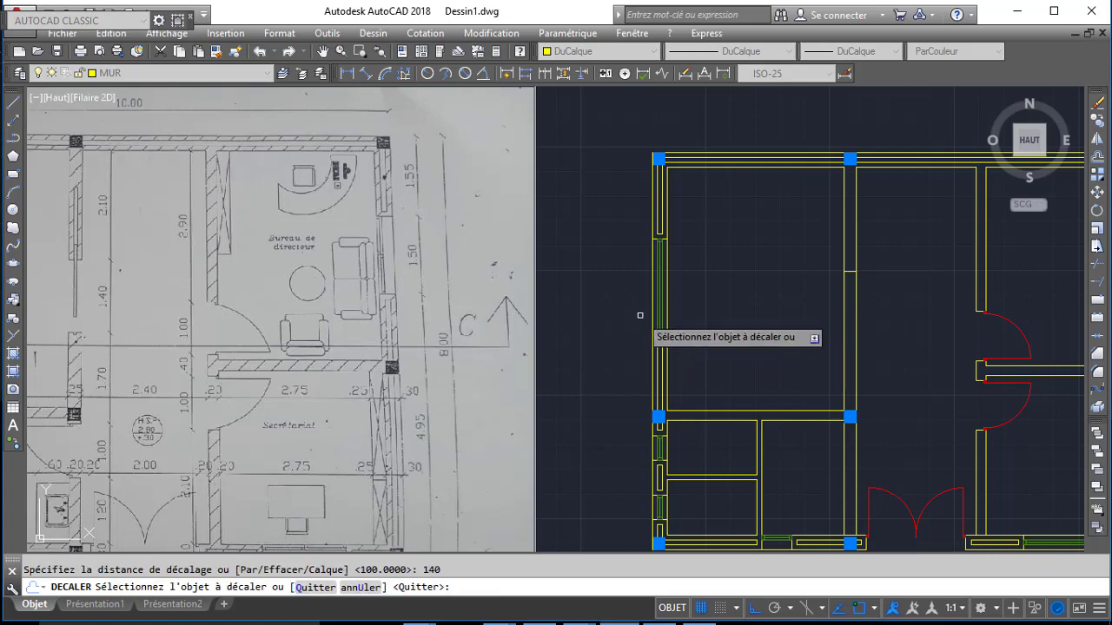
left_click(852, 272)
left_click(868, 325)
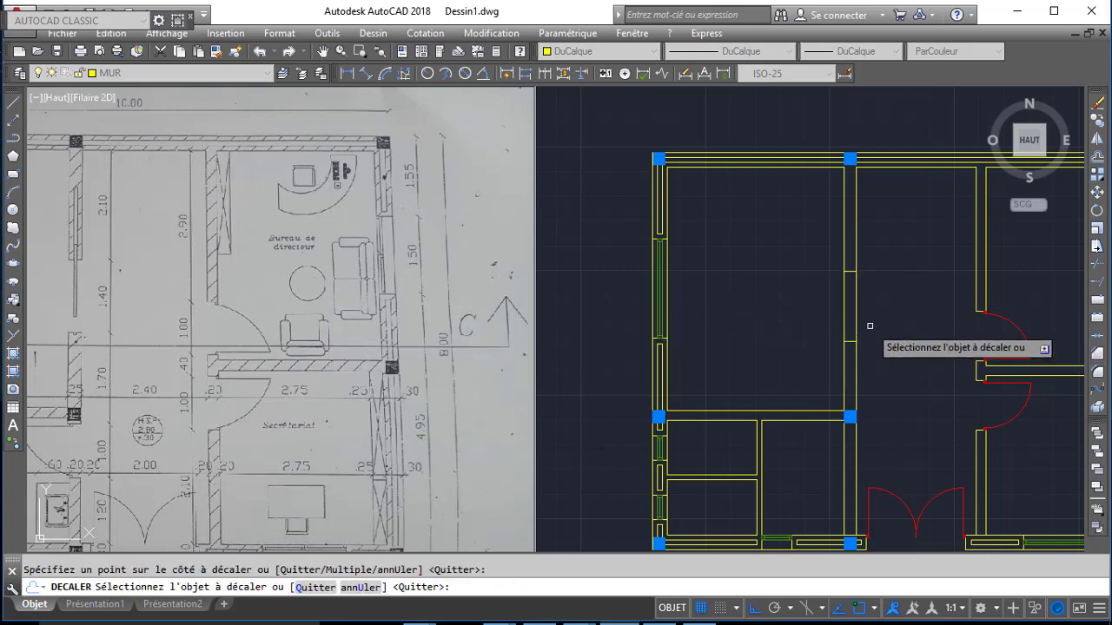
key("Return")
middle_click_drag(855, 310, 817, 345)
scroll(811, 237, "up", 1)
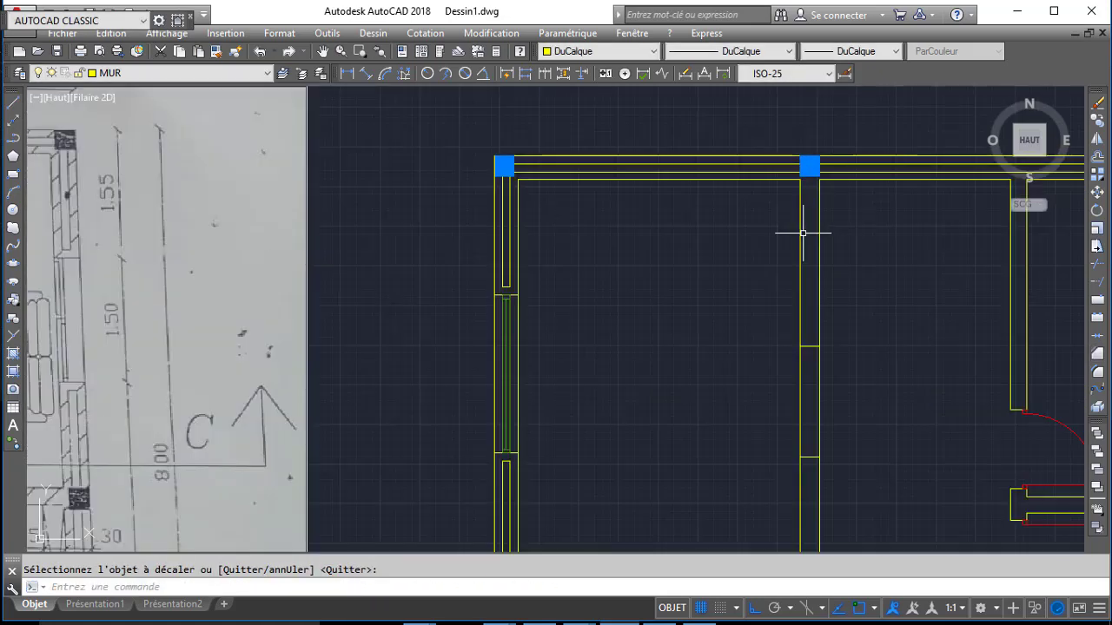
key("Escape")
- Offset both faces of the meeting room's corridor wall 10 inward to form the sliding door's pocket
middle_click_drag(413, 280, 814, 276)
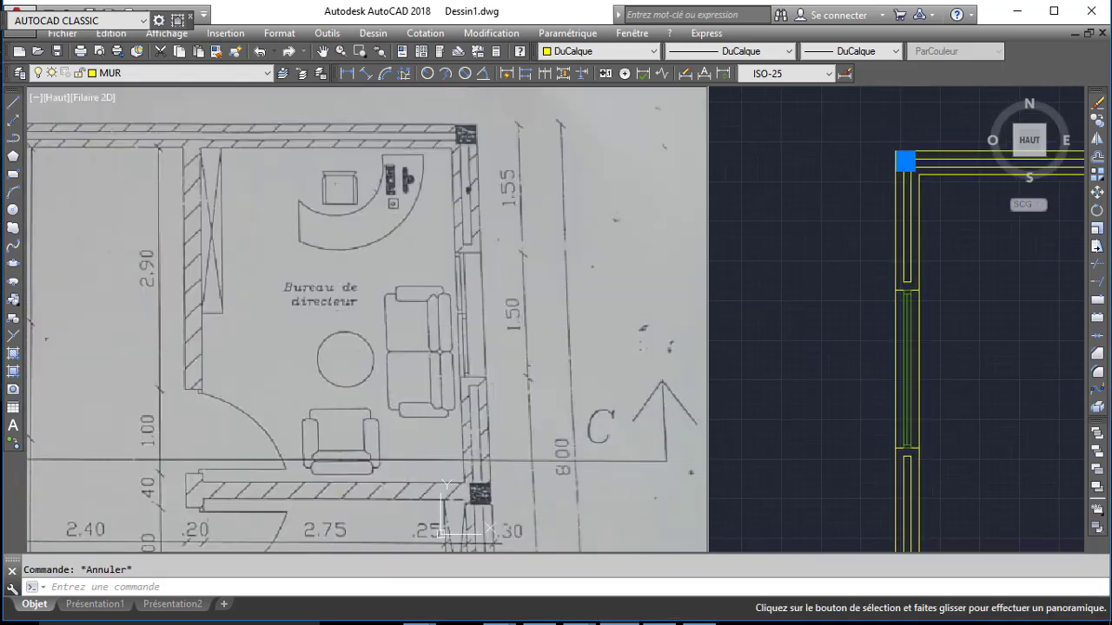
mouse_move(169, 342)
middle_mouse_down()
mouse_move(512, 285)
mouse_move(479, 293)
middle_mouse_up()
scroll(405, 265, "down", 5)
scroll(479, 292, "up", 5)
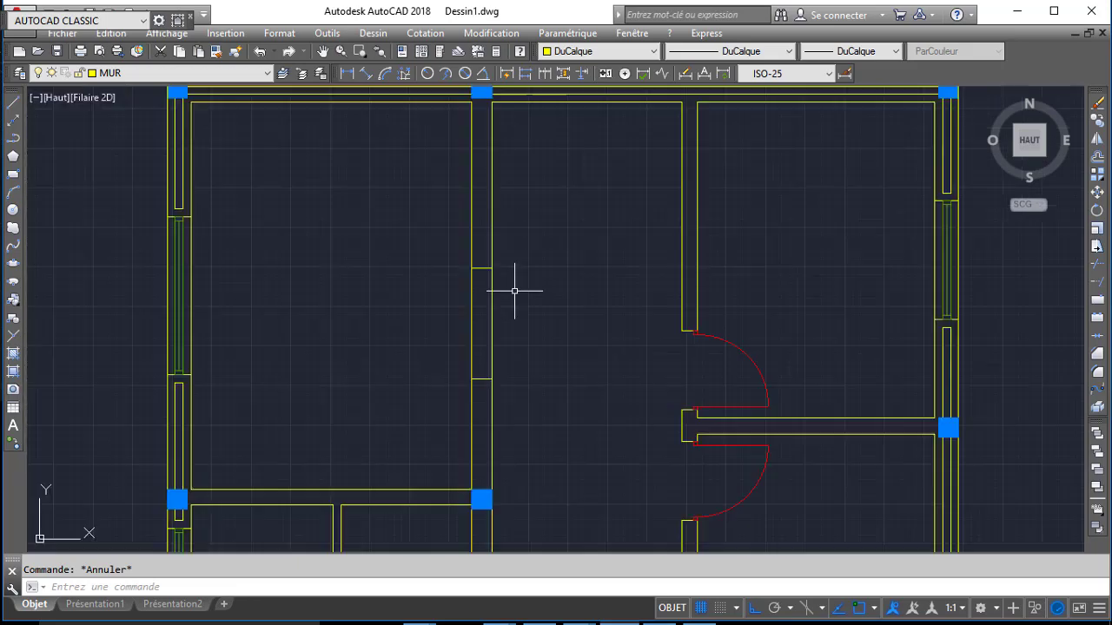
type("D")
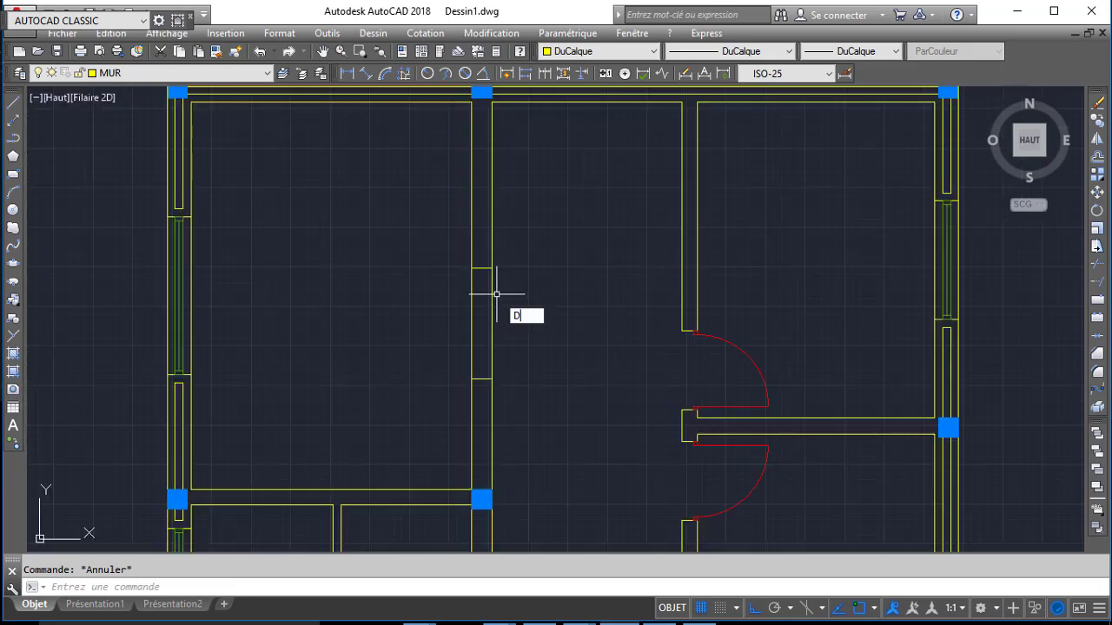
type("EC")
key("Return")
type("10")
key("Return")
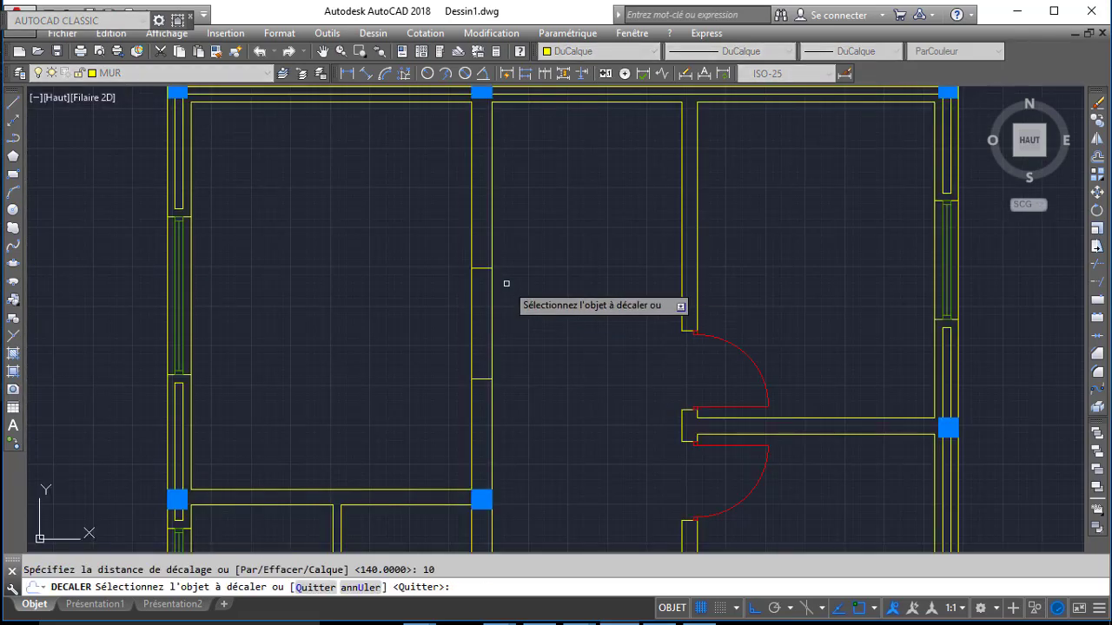
left_click(473, 249)
left_click(501, 249)
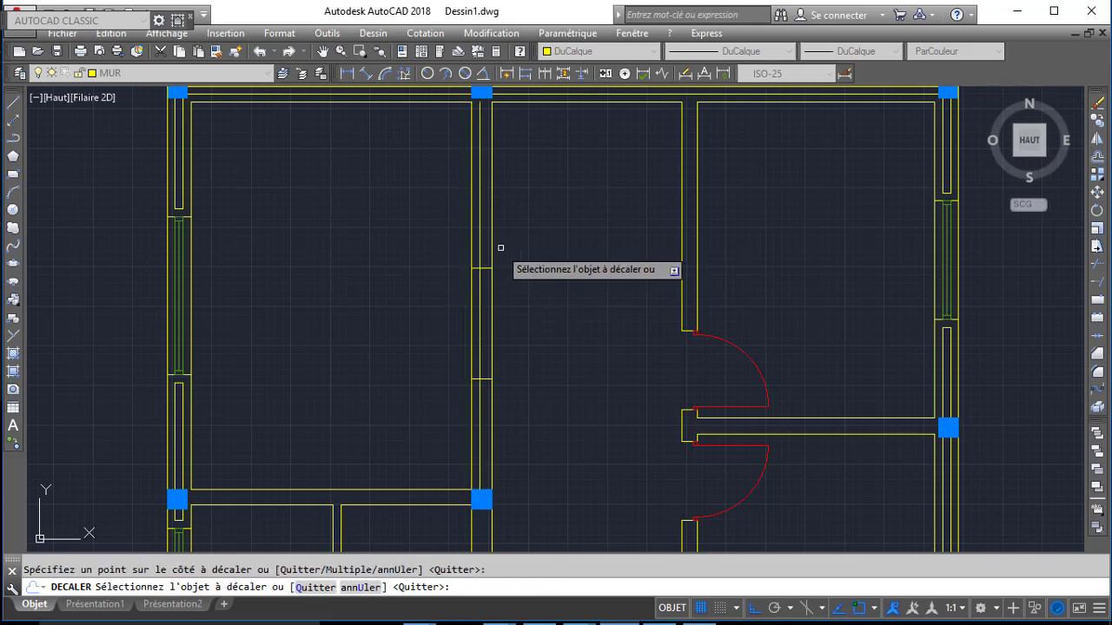
left_click(476, 249)
left_click(449, 248)
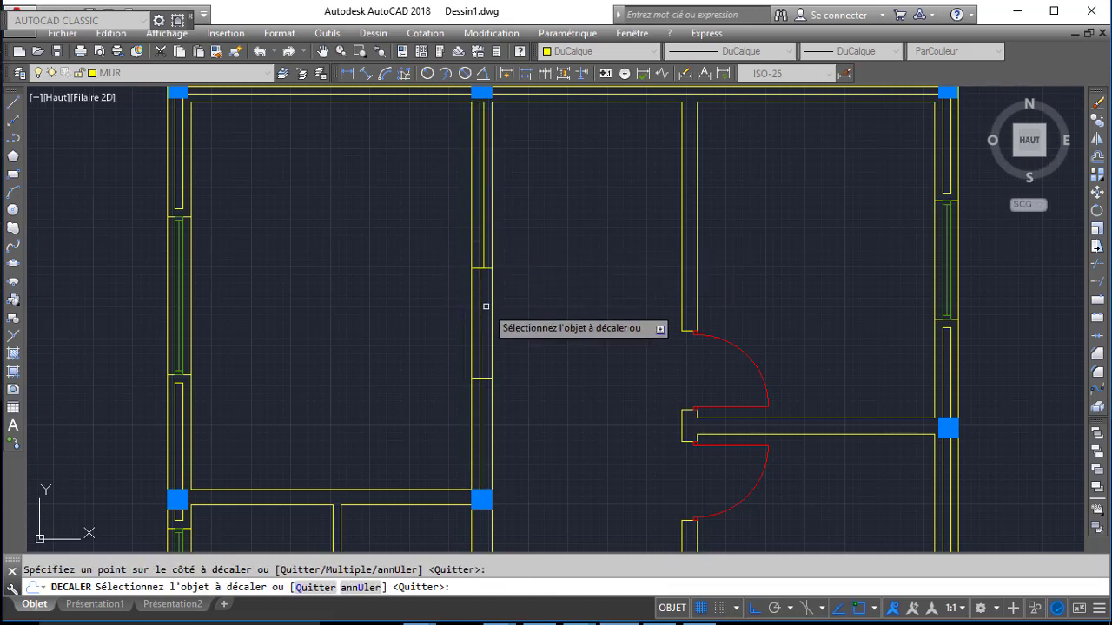
key("Return")
- Trim the pocket line below the opening's upper end line, and the end line segment between the two pocket lines
type("AJ")
key("Return")
key("Return")
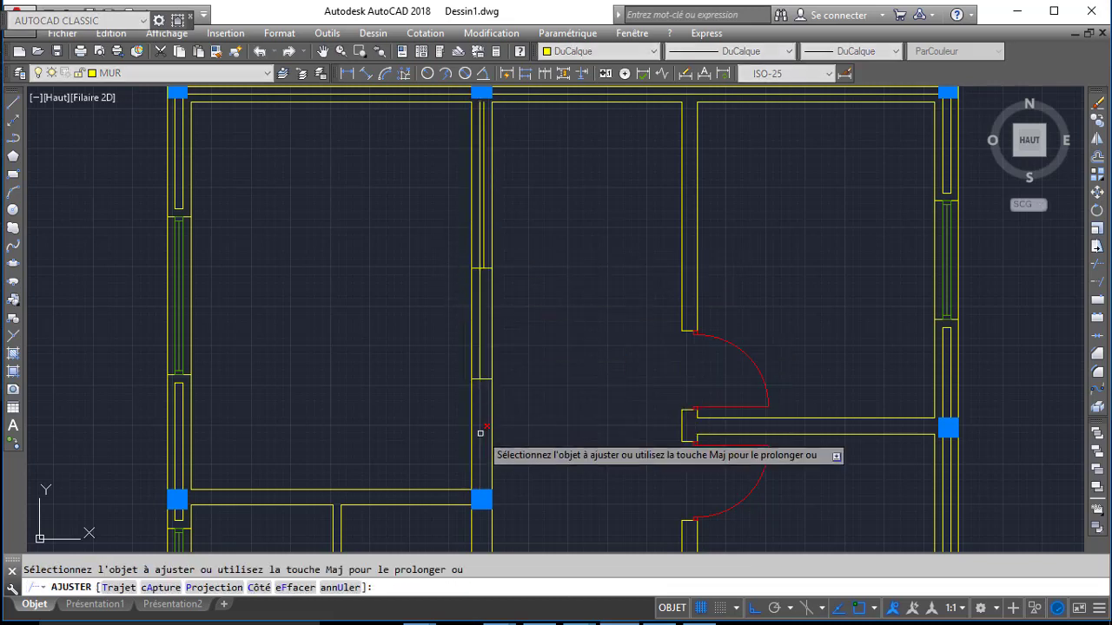
scroll(489, 261, "up", 5)
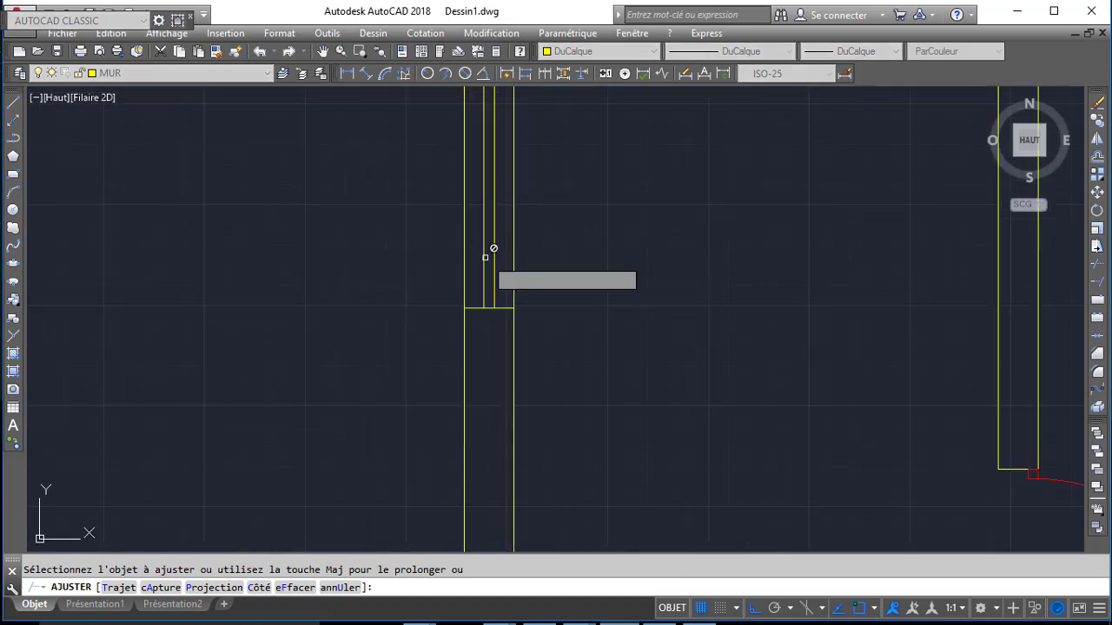
key("Escape")
key("Return")
key("Return")
left_click(493, 385)
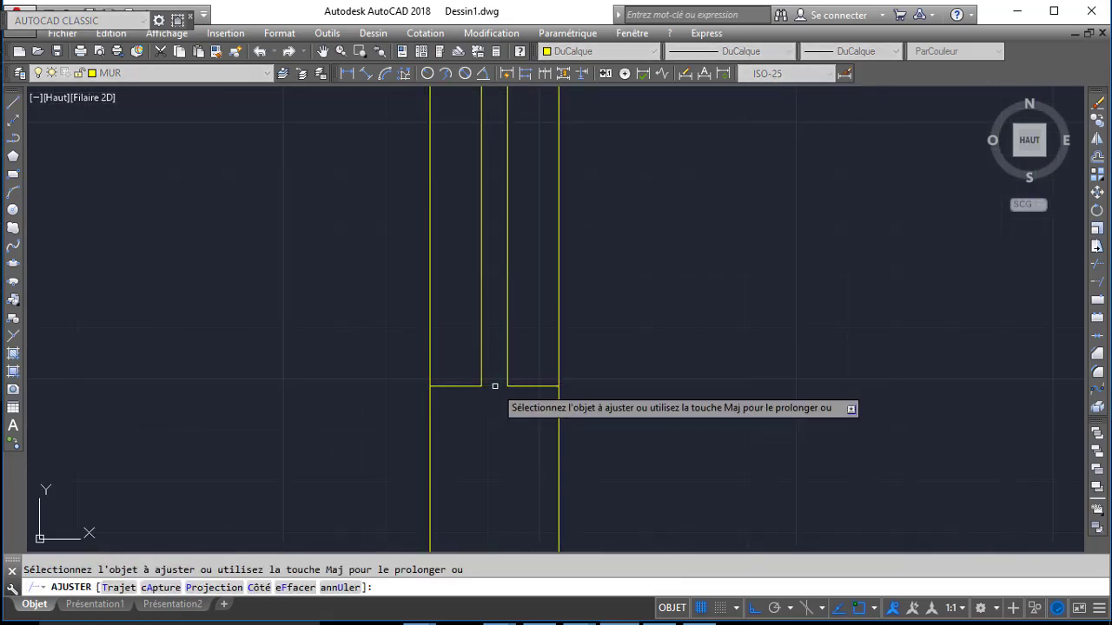
key("Return")
- Offset the short end line beside the pocket 140 upward to mark the pocket's depth
scroll(487, 383, "down", 2)
middle_click_drag(305, 242, 323, 312)
scroll(286, 233, "down", 1)
middle_click_drag(399, 235, 417, 276)
mouse_move(383, 381)
middle_mouse_down()
mouse_move(459, 288)
mouse_move(499, 320)
mouse_move(509, 408)
middle_mouse_up()
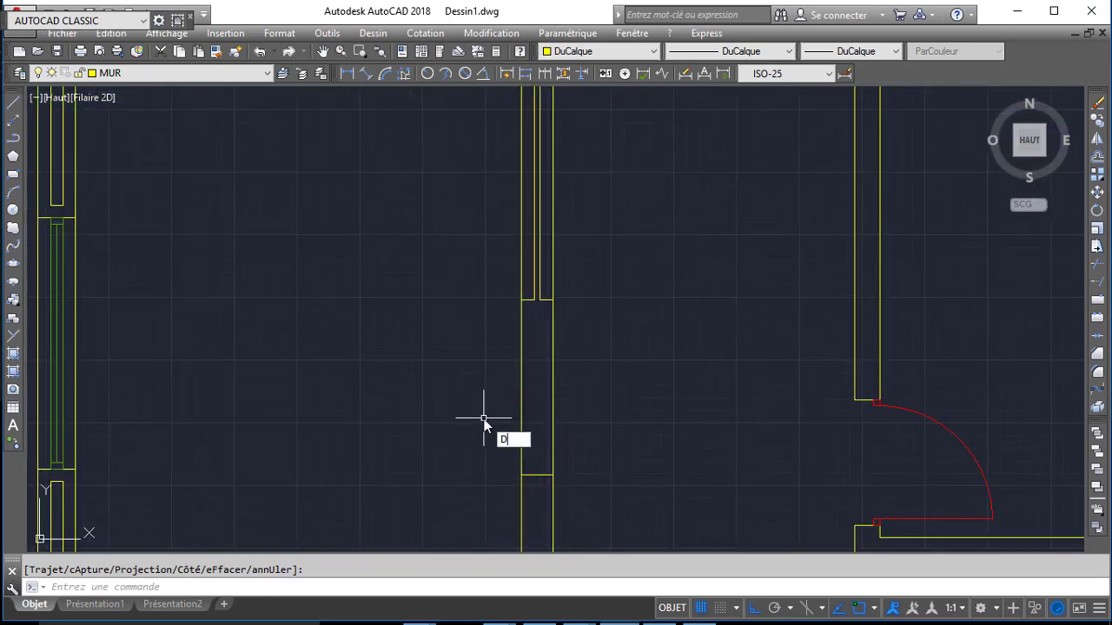
type("C")
key("Return")
type("140")
key("Return")
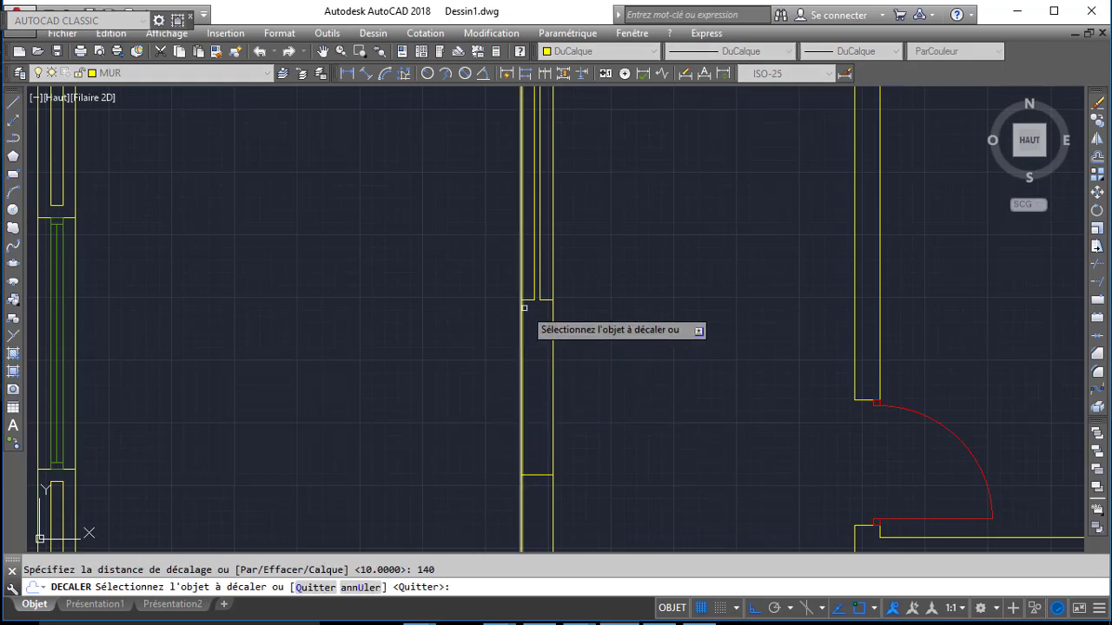
left_click(527, 300)
left_click(479, 185)
middle_click_drag(479, 186, 474, 330)
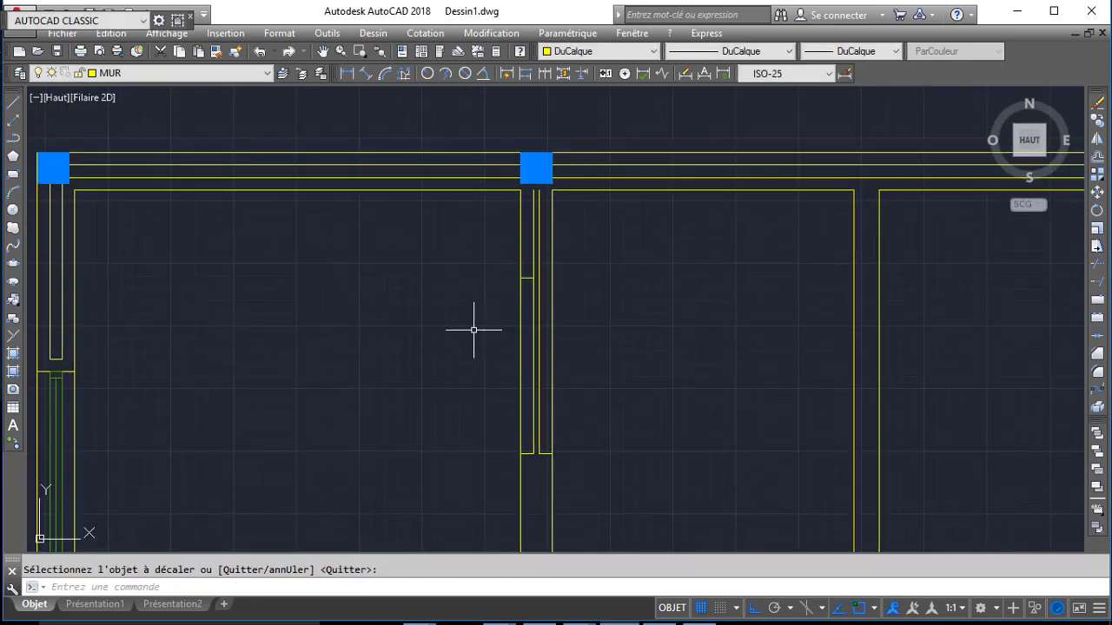
- Extend the pocket depth line to the wall's corridor face and trim the two pocket lines above it
type("R")
key("Return")
key("Return")
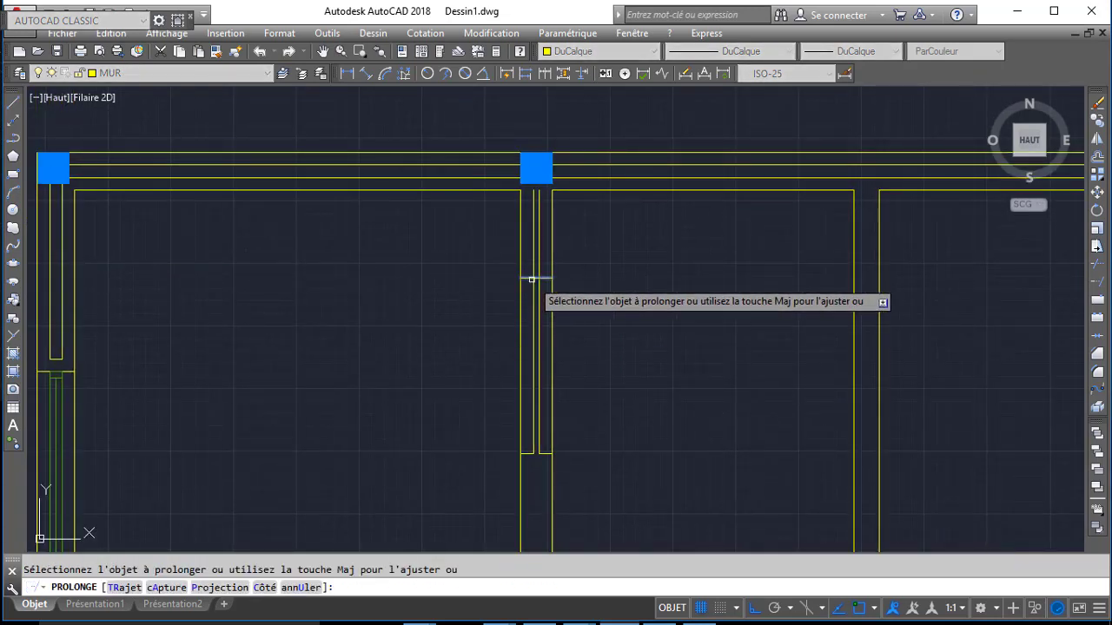
left_click(531, 278)
key("Return")
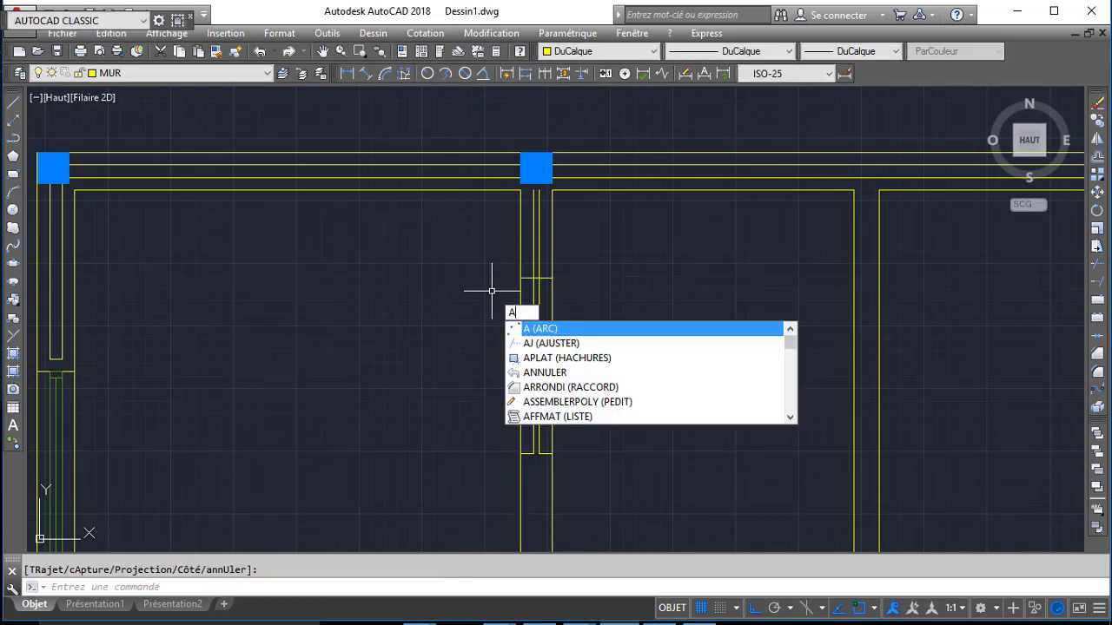
key("Return")
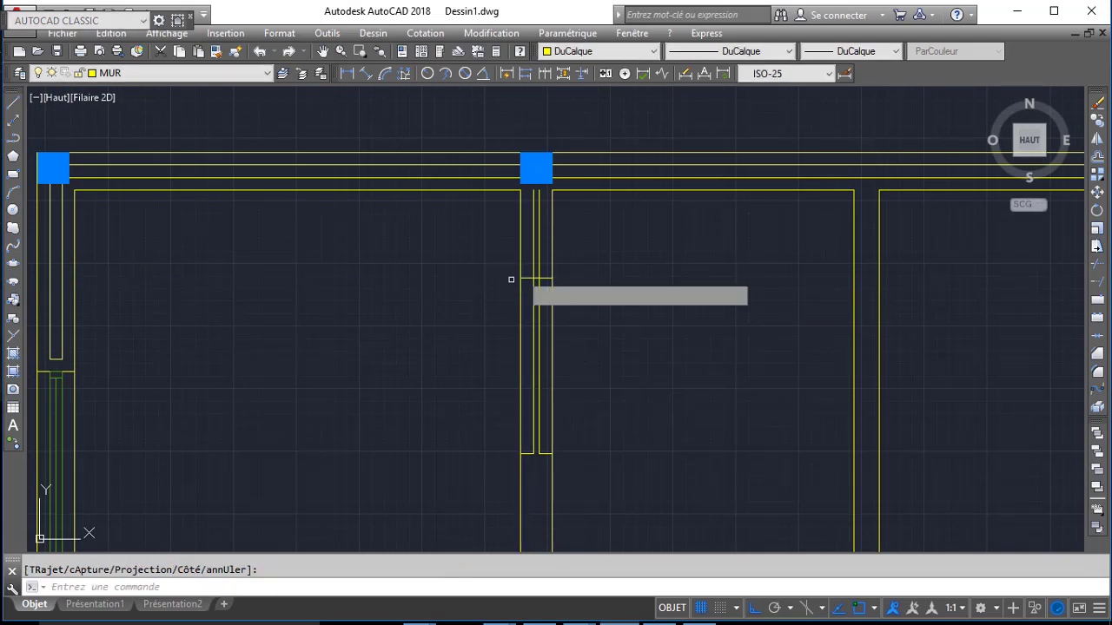
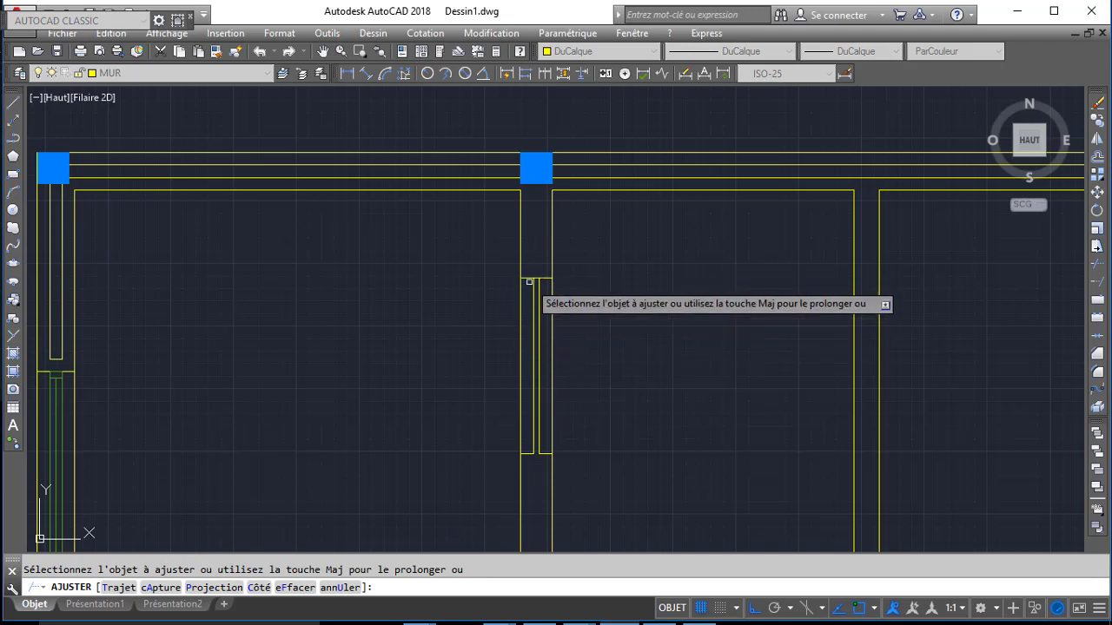
key("Return")
- Offset the line closing the pocket's upper end 10 upward
type("D")
key("Return")
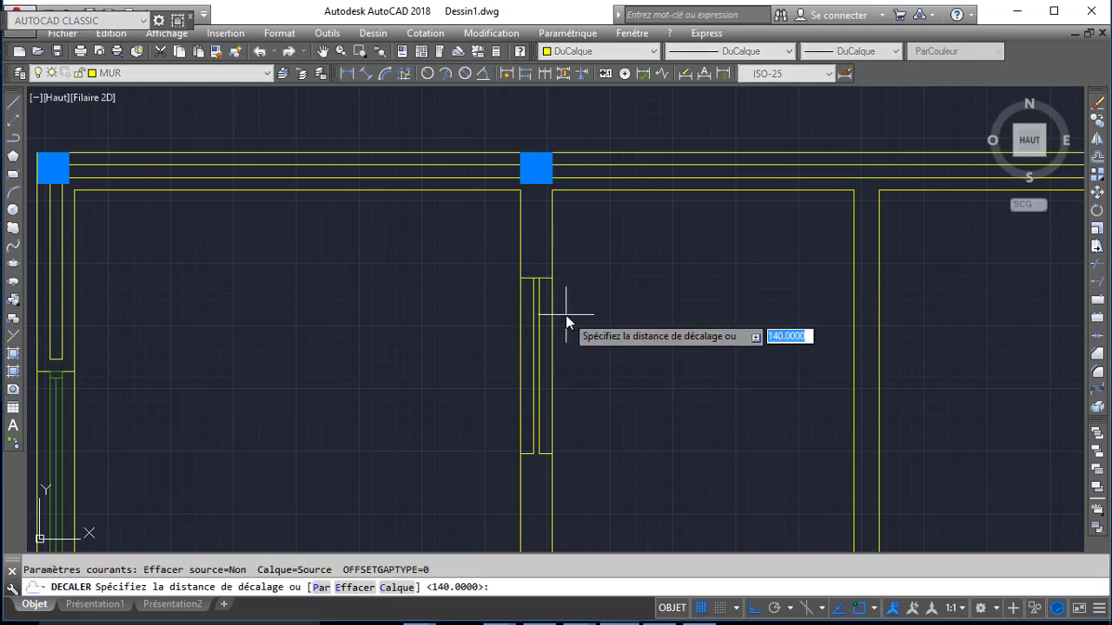
type("10")
key("Return")
left_click(547, 279)
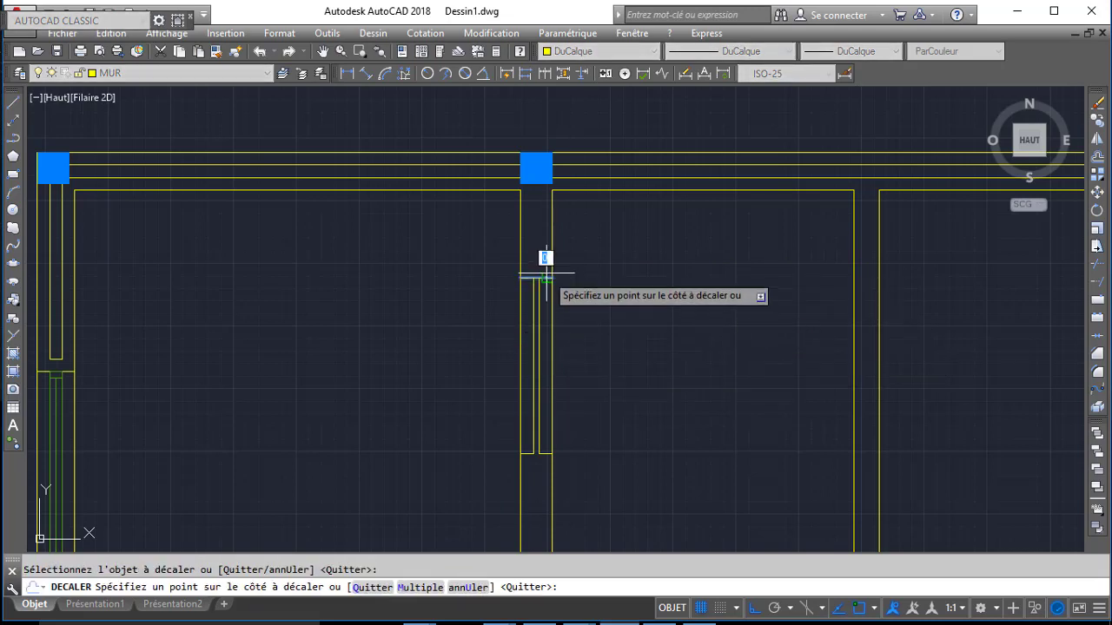
left_click(565, 273)
scroll(566, 287, "up", 3)
key("Return")
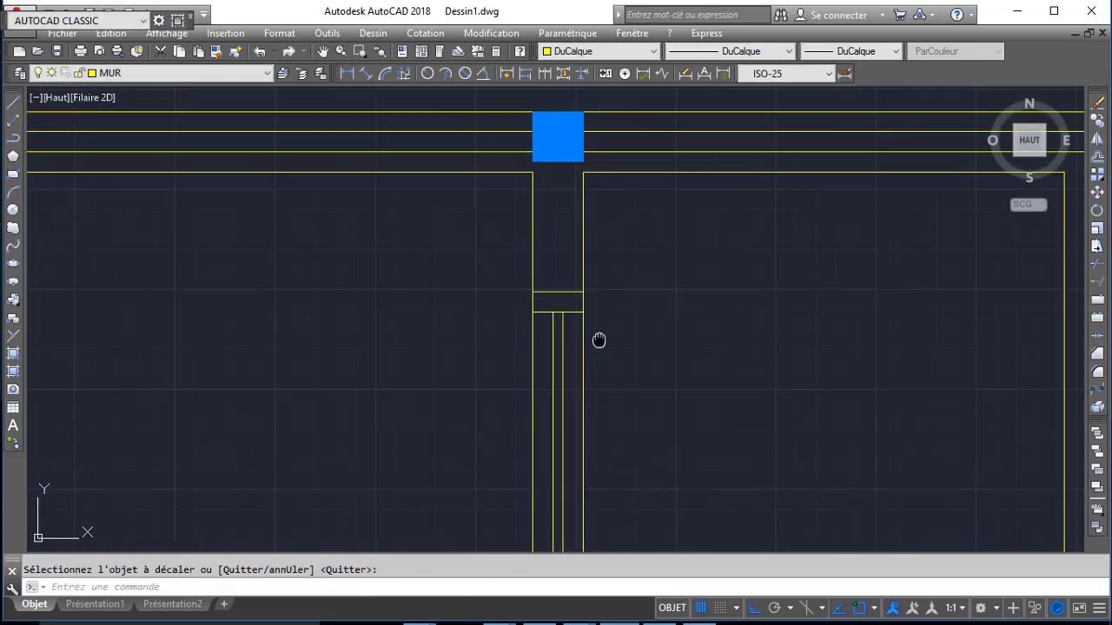
- Trim the pocket's upper closing line outside the two pocket lines and both wall faces across the sliding door opening
type("AJ")
key("Return")
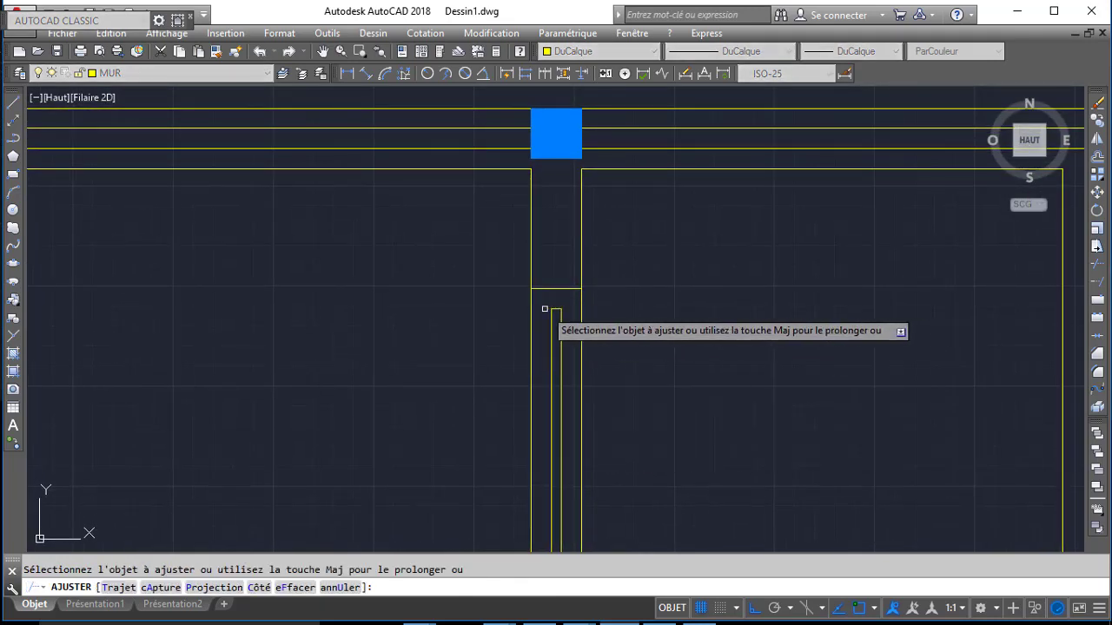
scroll(670, 311, "down", 1)
middle_click_drag(667, 398, 633, 303)
scroll(577, 385, "up", 1)
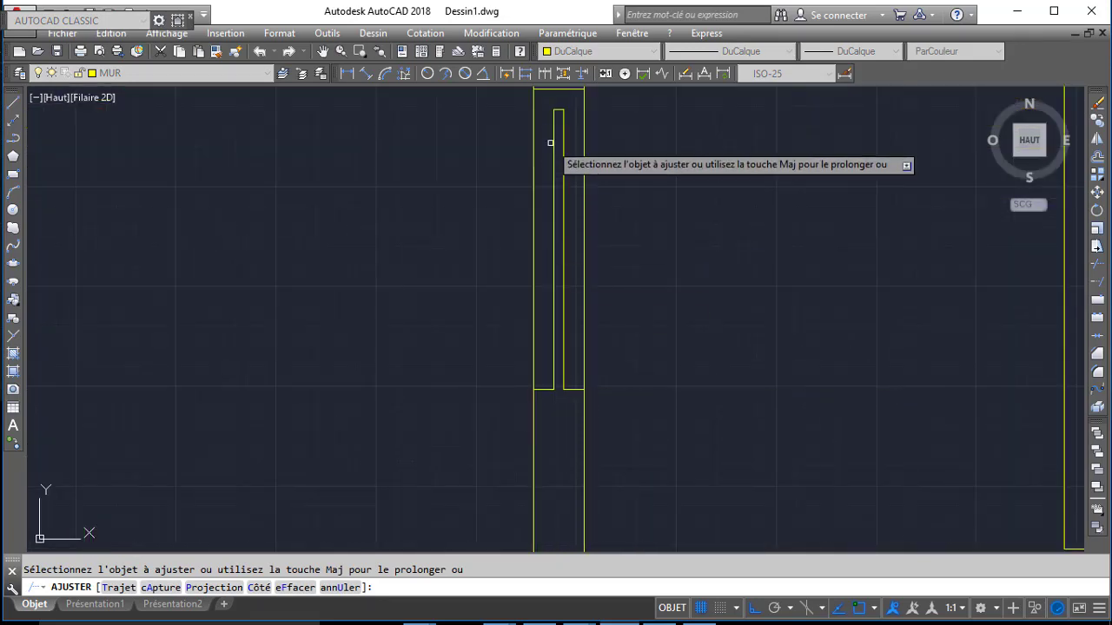
scroll(574, 434, "down", 4)
middle_click_drag(588, 397, 581, 323)
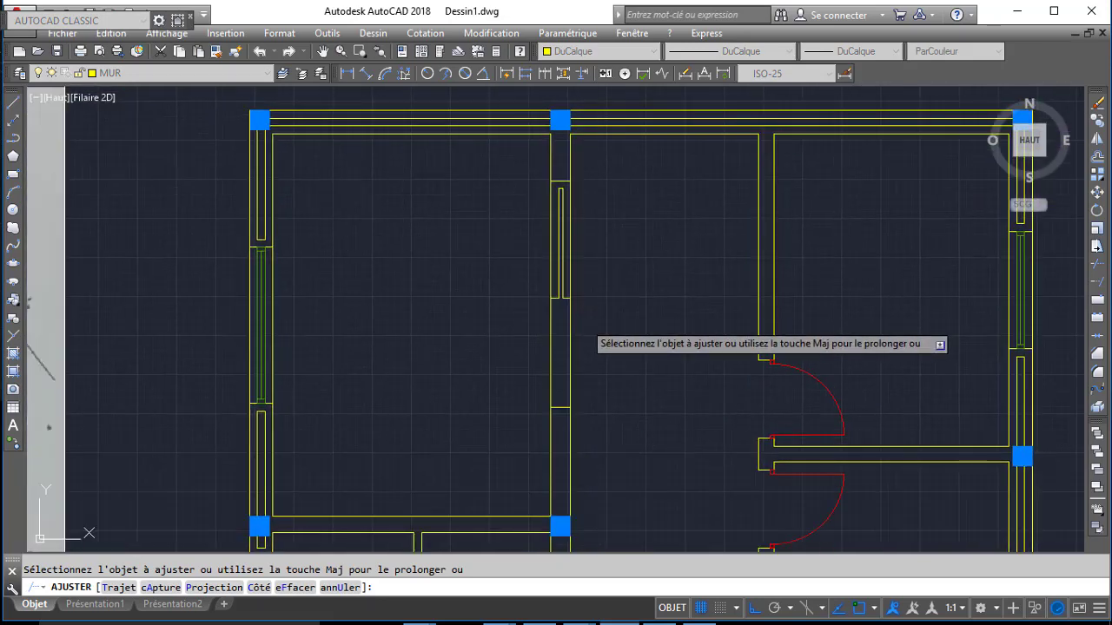
key("Return")
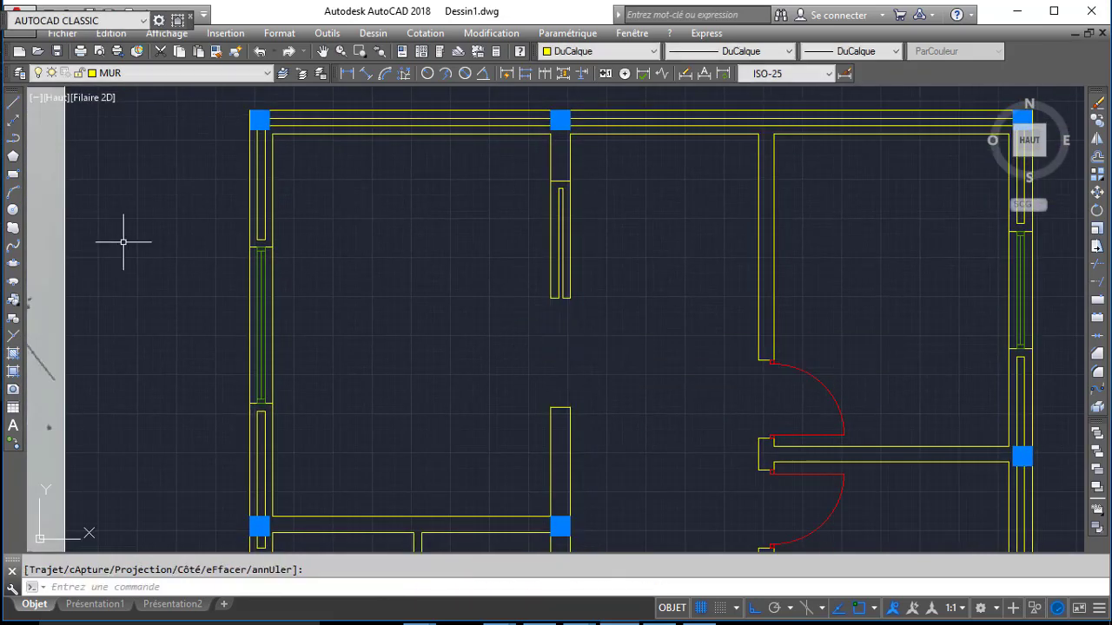
- Make FENETRE the current layer
left_click(191, 75)
left_click(28, 102)
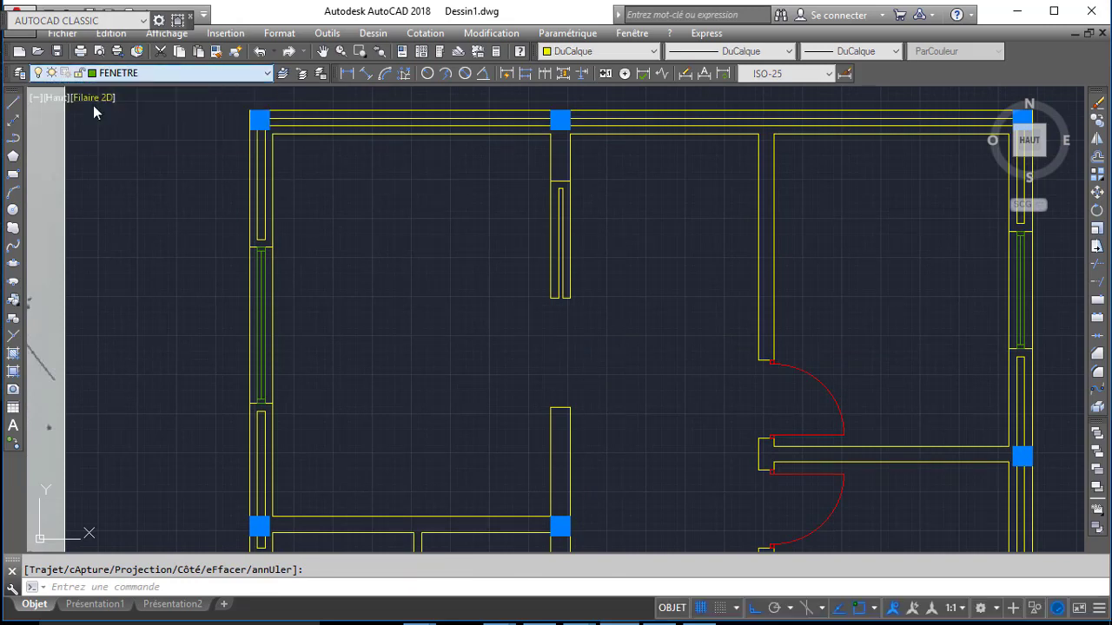
left_click(13, 102)
scroll(649, 310, "up", 4)
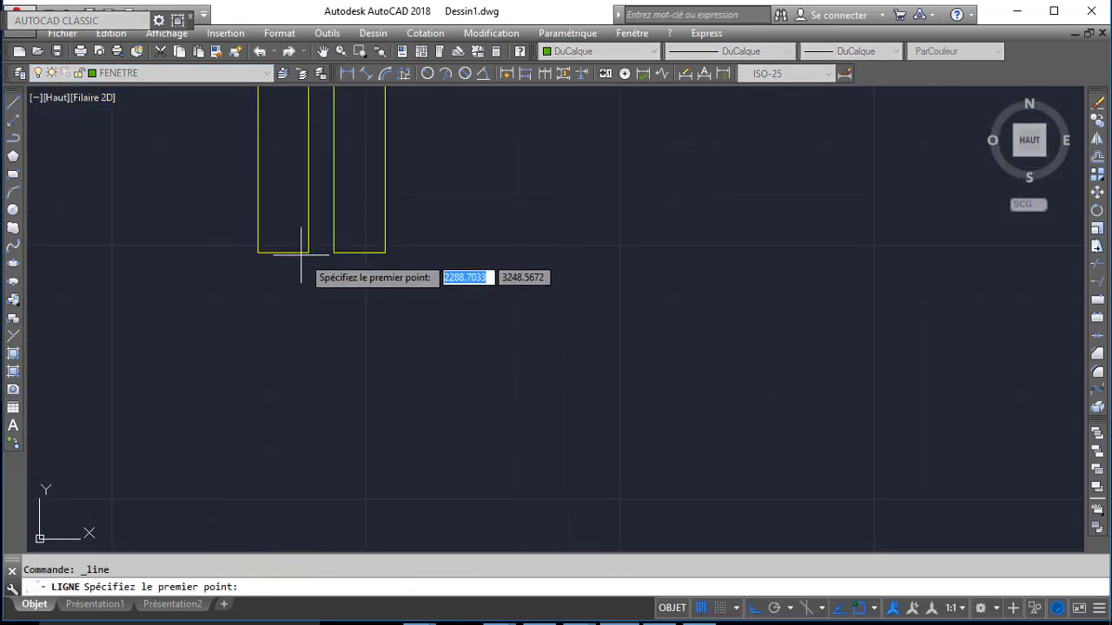
scroll(302, 254, "up", 1)
middle_click_drag(302, 255, 421, 319)
scroll(423, 317, "up", 2)
left_click(433, 316)
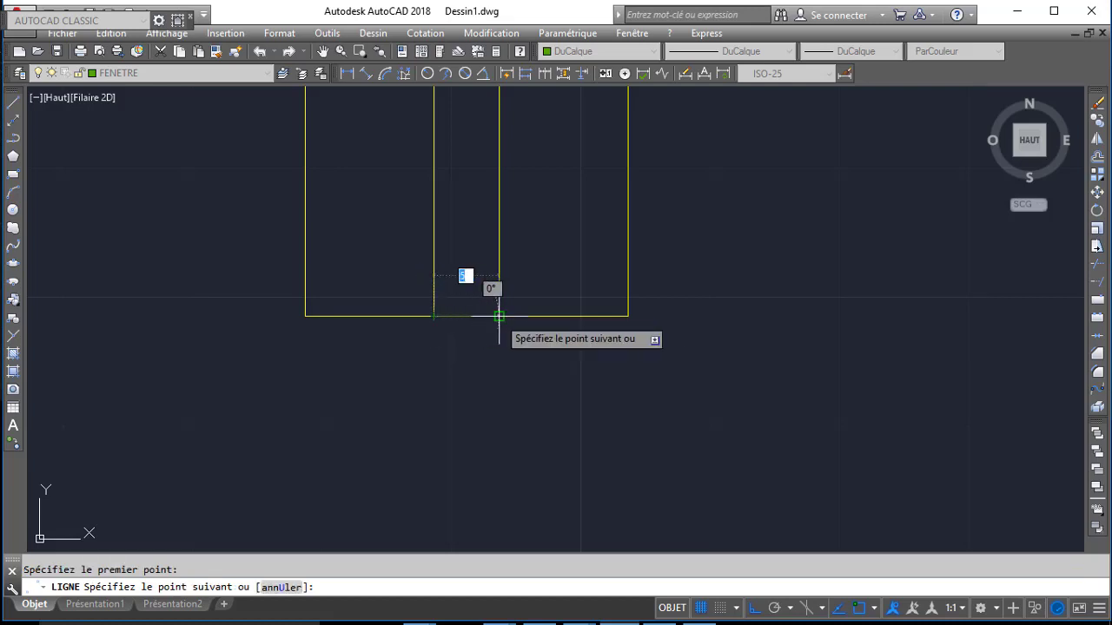
key("Escape")
scroll(459, 318, "up", 4)
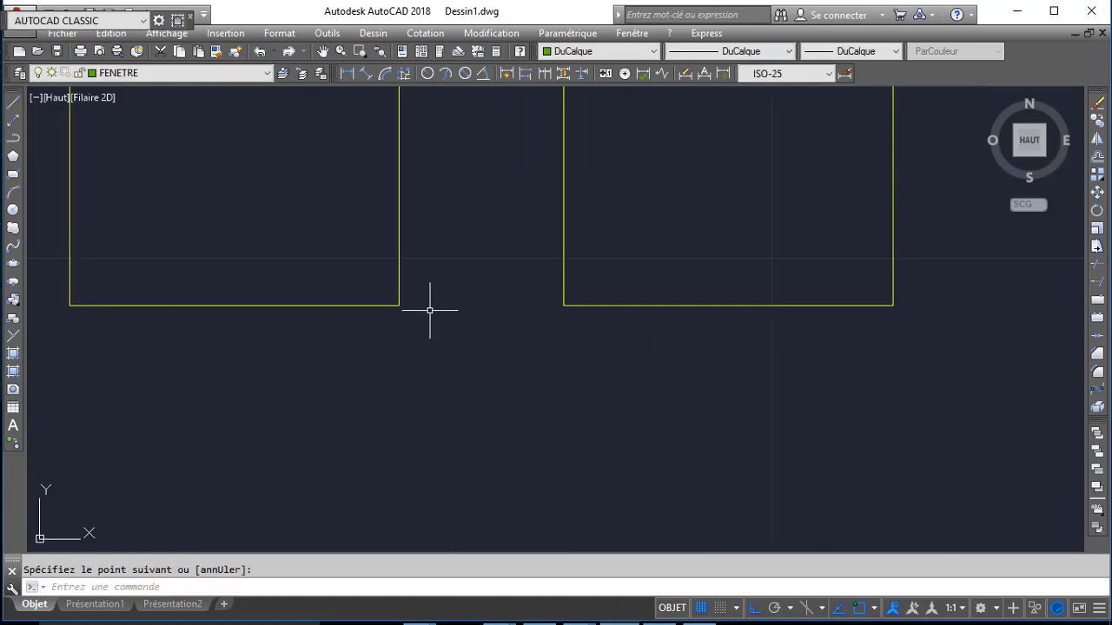
- Try to draw 0.05 long clearance lines inward from the pocket's two lower corners
key("Return")
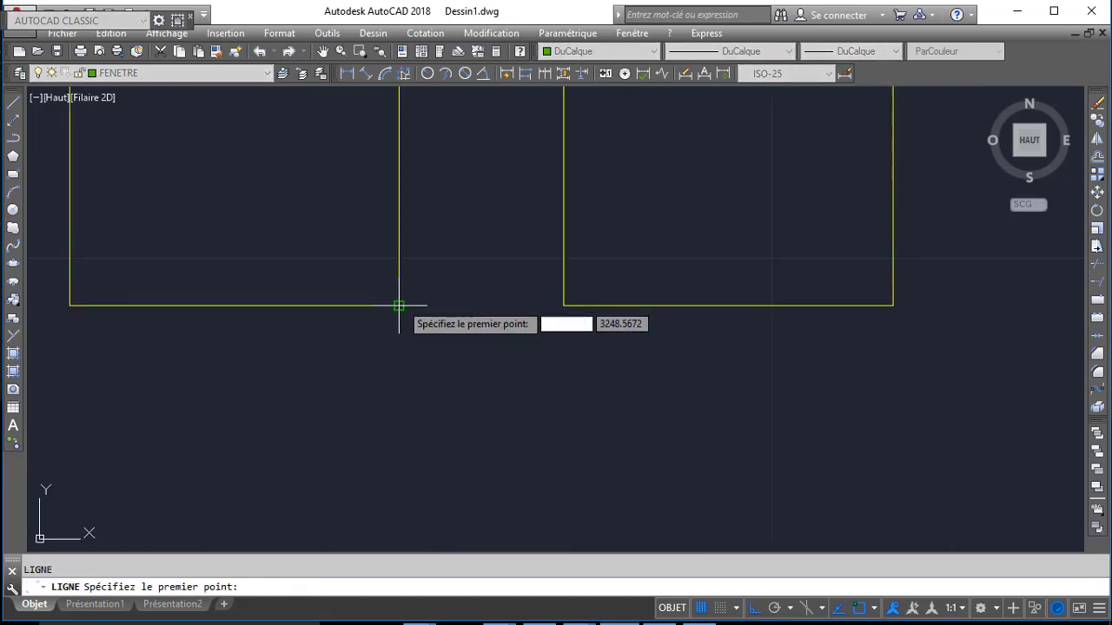
left_click(399, 306)
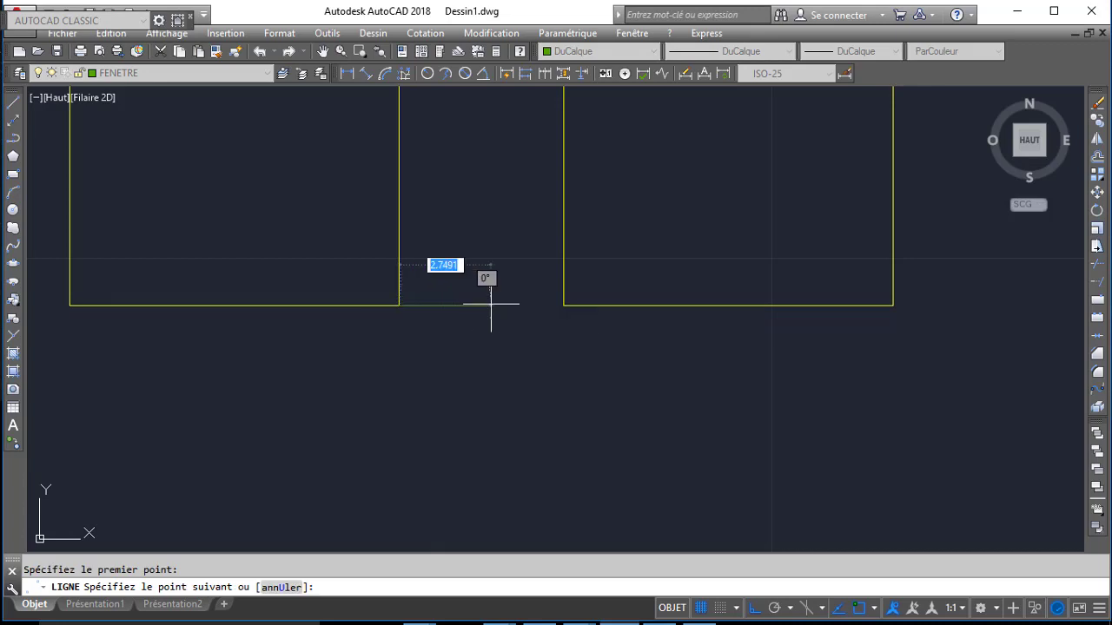
key("ctrl+z")
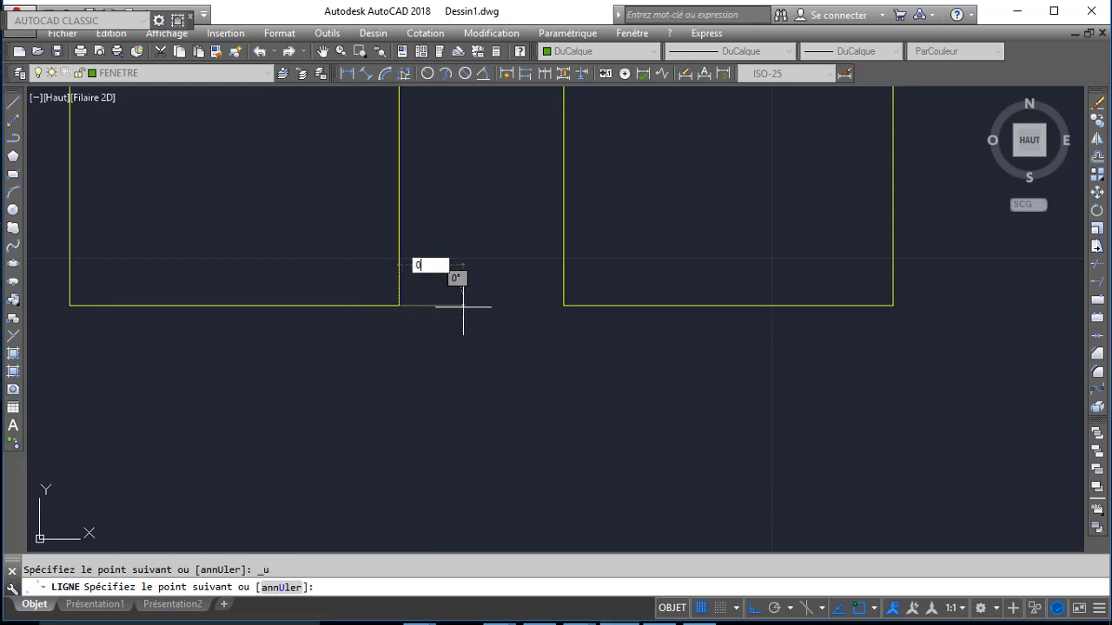
key("Return")
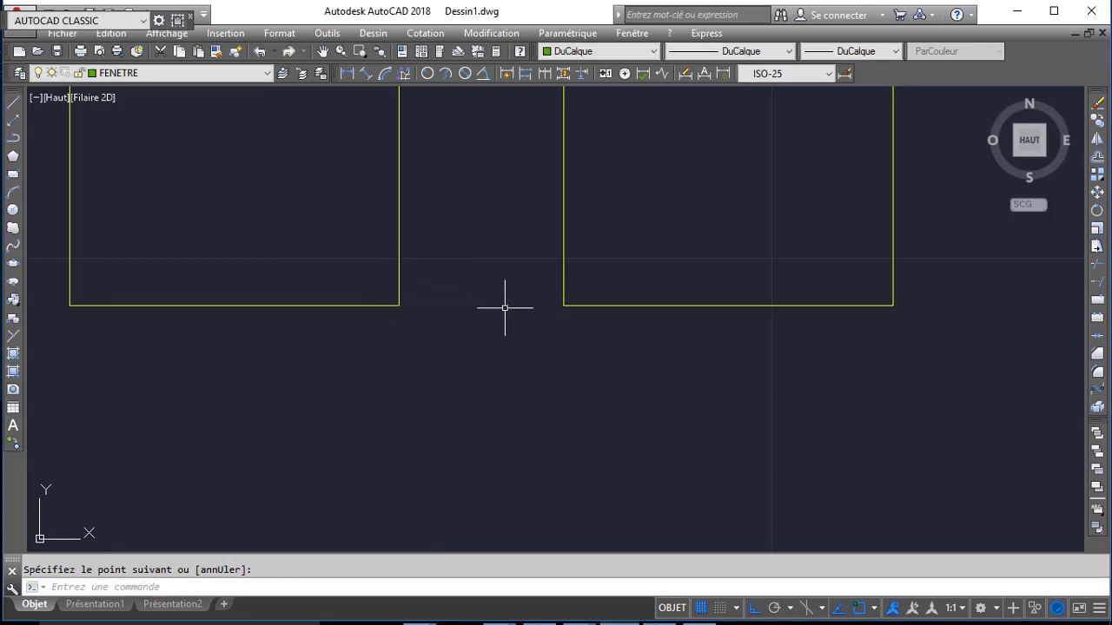
key("Return")
left_click(563, 305)
type("0")
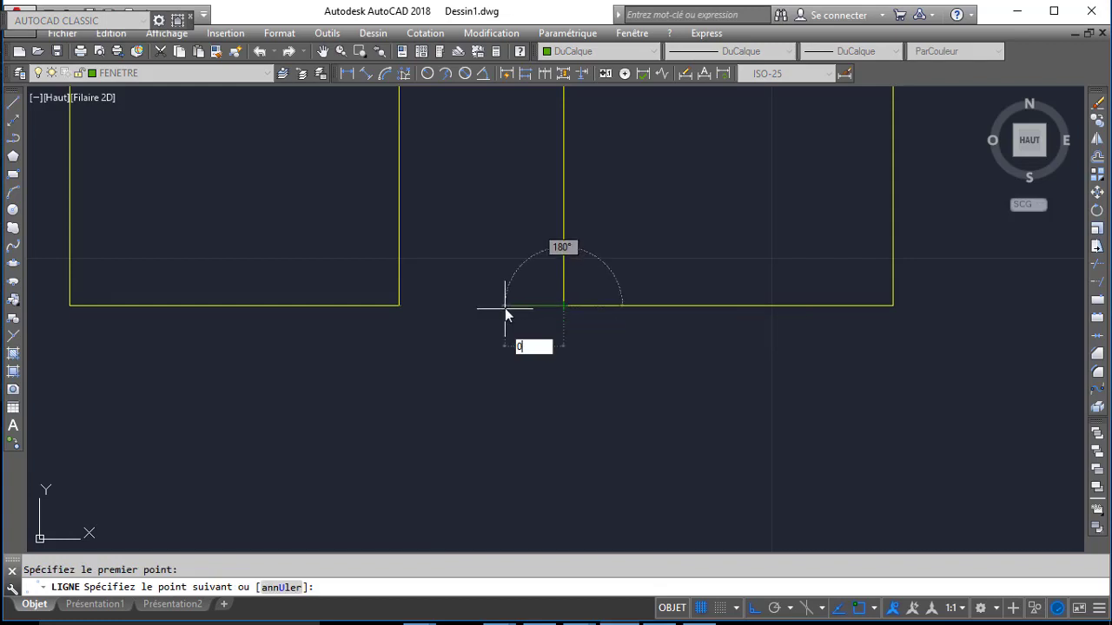
type(".05")
key("Return")
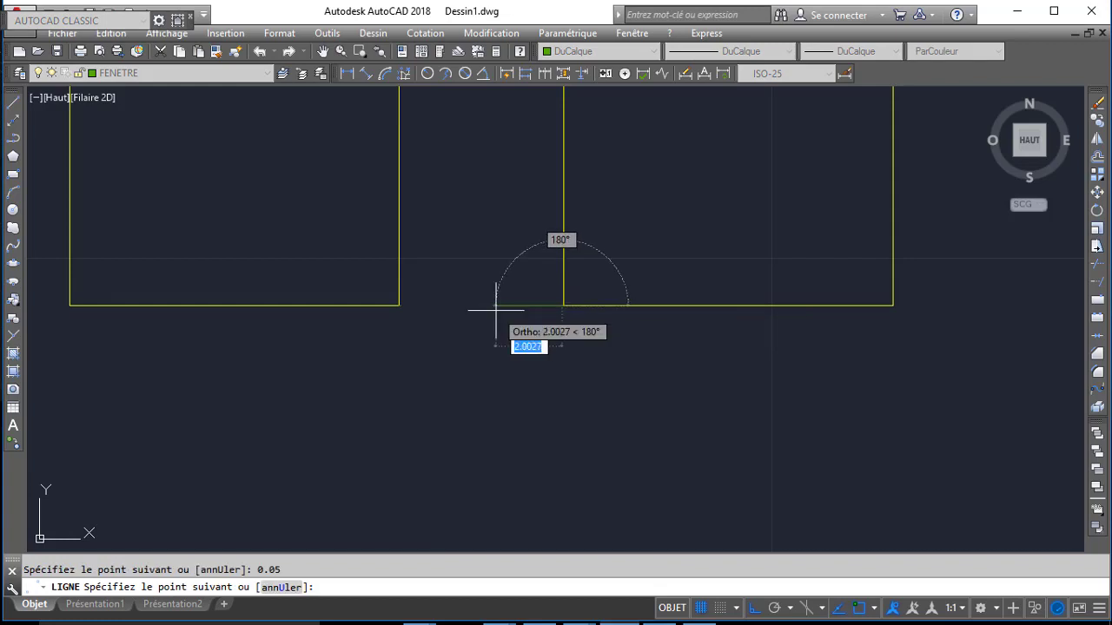
key("Return")
key("Return")
left_click(558, 307)
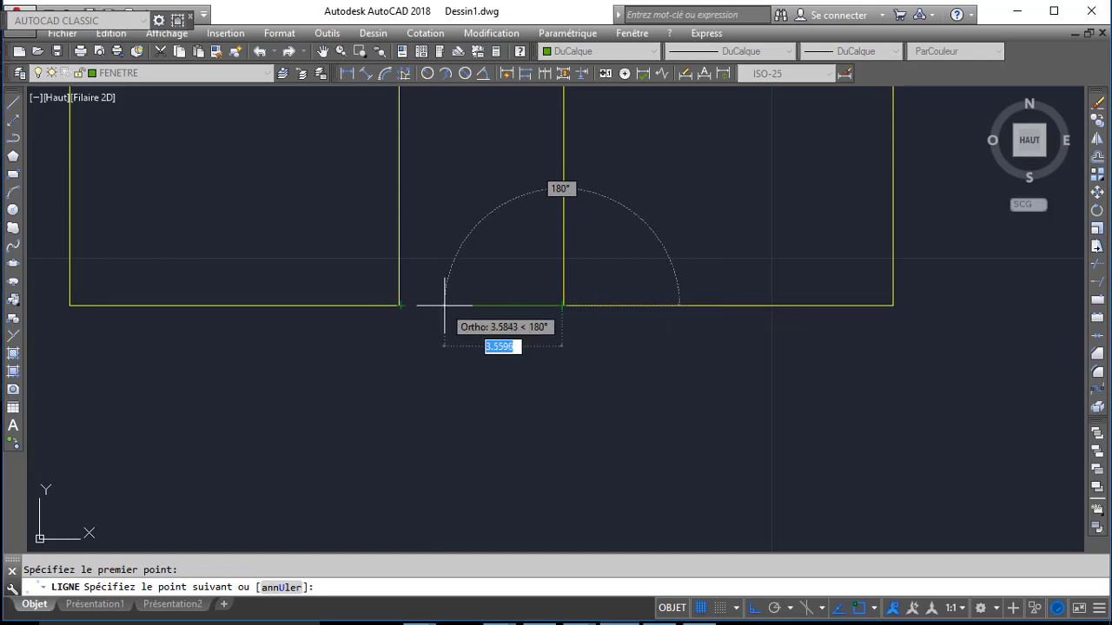
key("Escape")
key("ctrl+z")
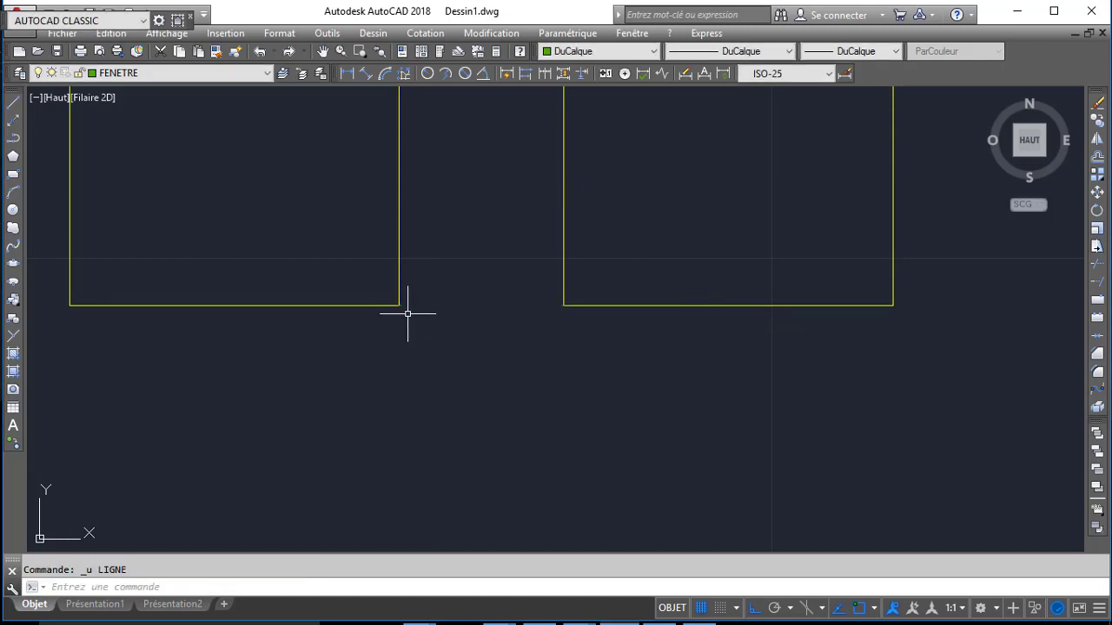
- Erase the tiny clearance line left at the pocket's lower corner
left_click(374, 283)
left_click(456, 359)
key("Delete")
left_click(541, 273)
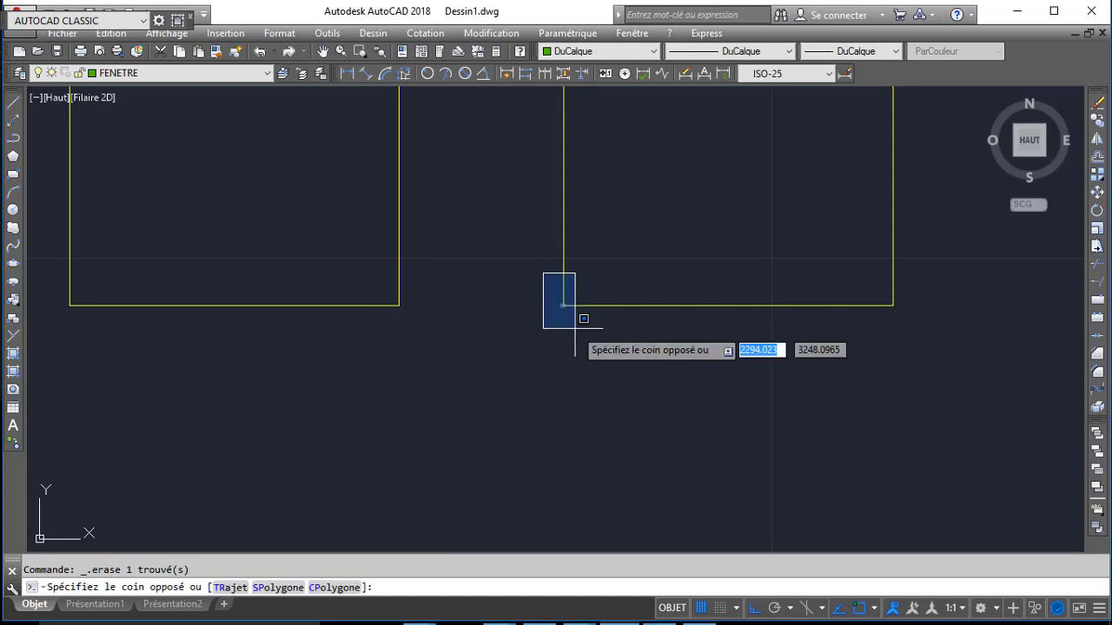
left_click(579, 320)
- Draw 0.5 long horizontal clearance lines inward from both lower corners of the pocket
key("l")
key("Return")
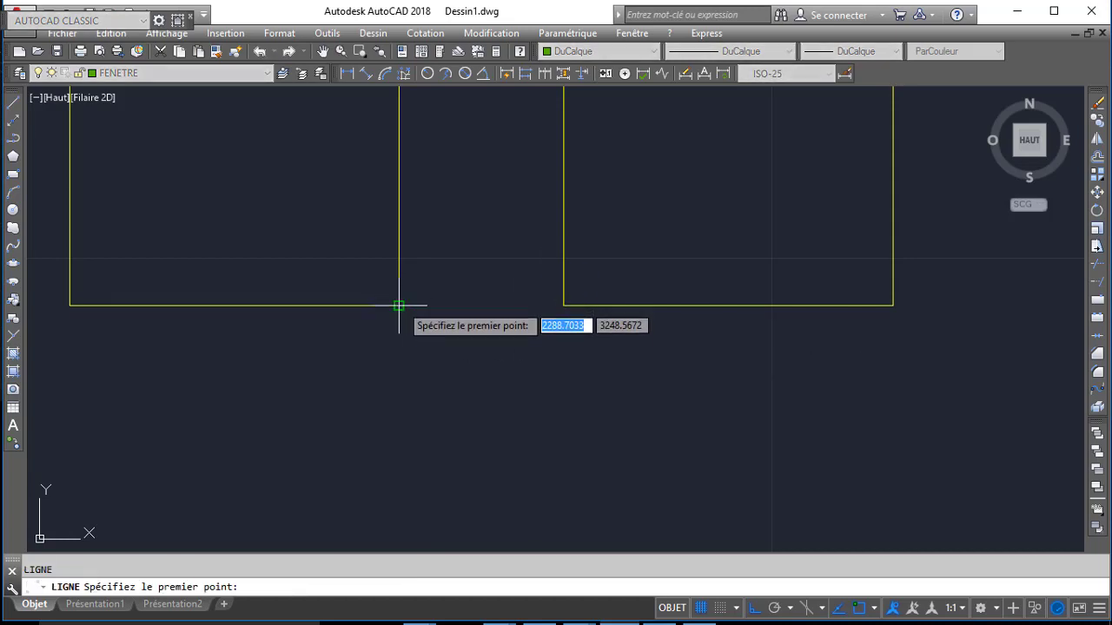
left_click(399, 305)
type("0.")
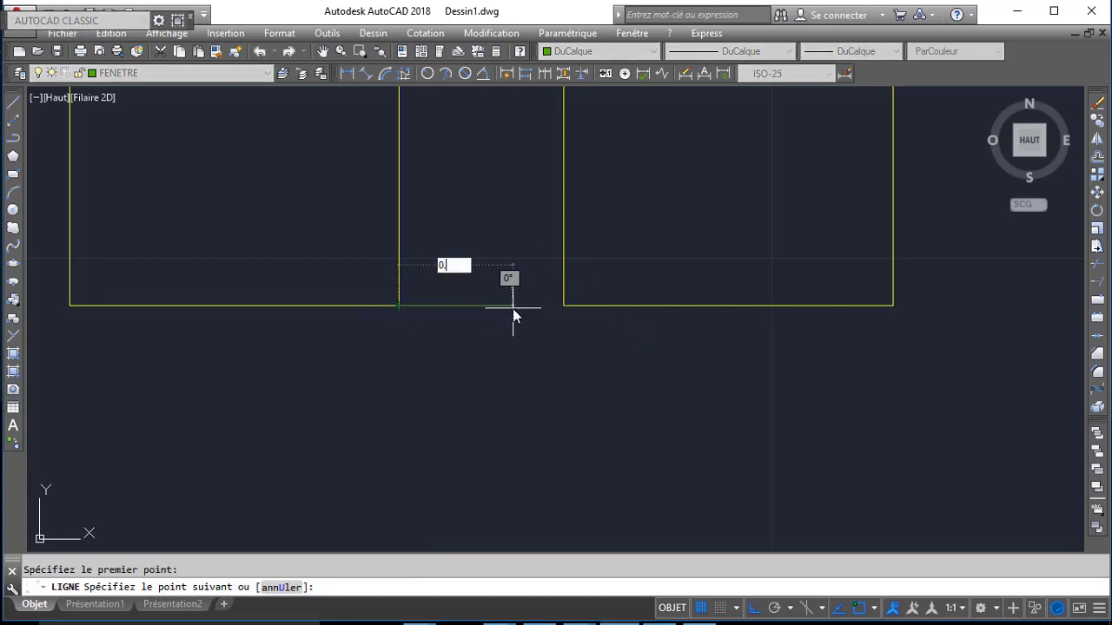
type("5")
key("Return")
key("Return")
key("Return")
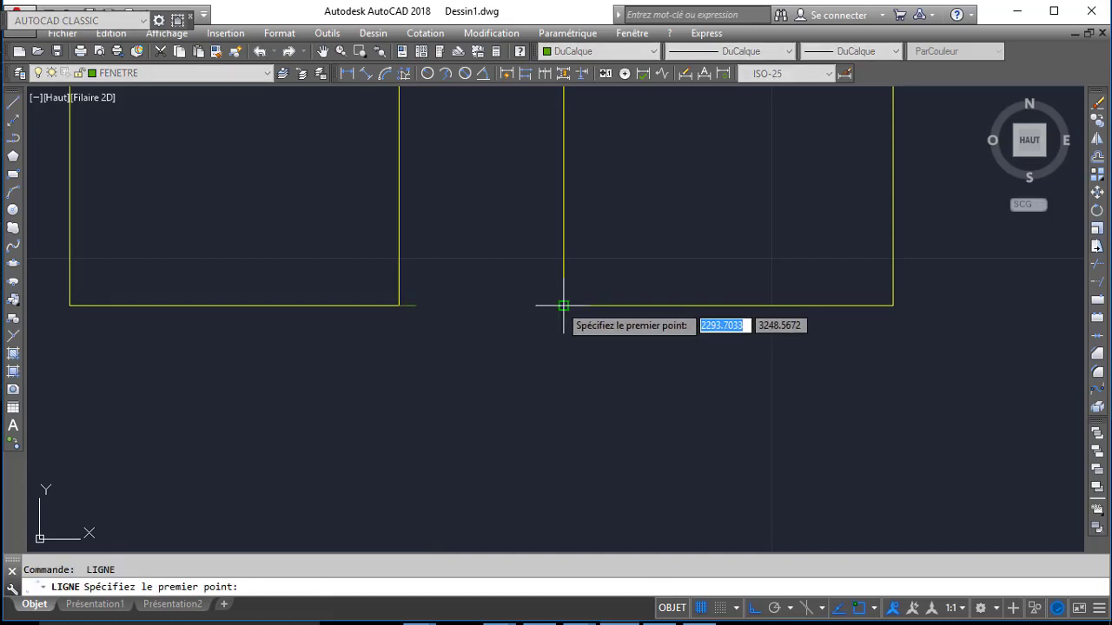
left_click(563, 305)
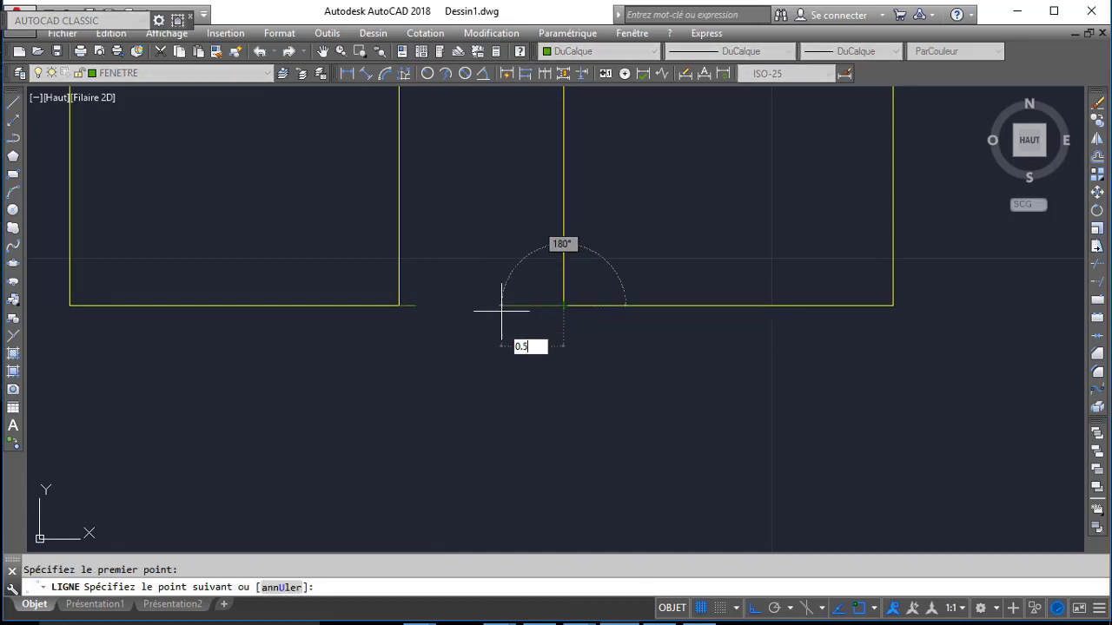
type("0.5")
key("Return")
key("Return")
- Draw the sliding panel's lower edge between the two clearance line ends, and its corridor-side edge 139 upward inside the pocket
key("Return")
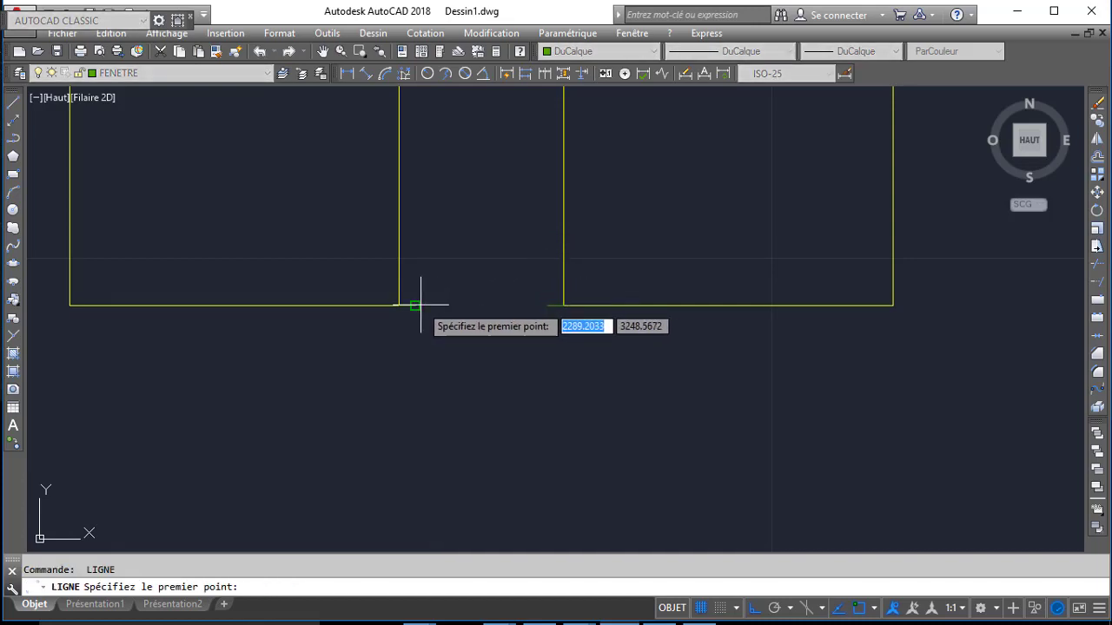
left_click(415, 306)
left_click(545, 304)
scroll(547, 299, "down", 4)
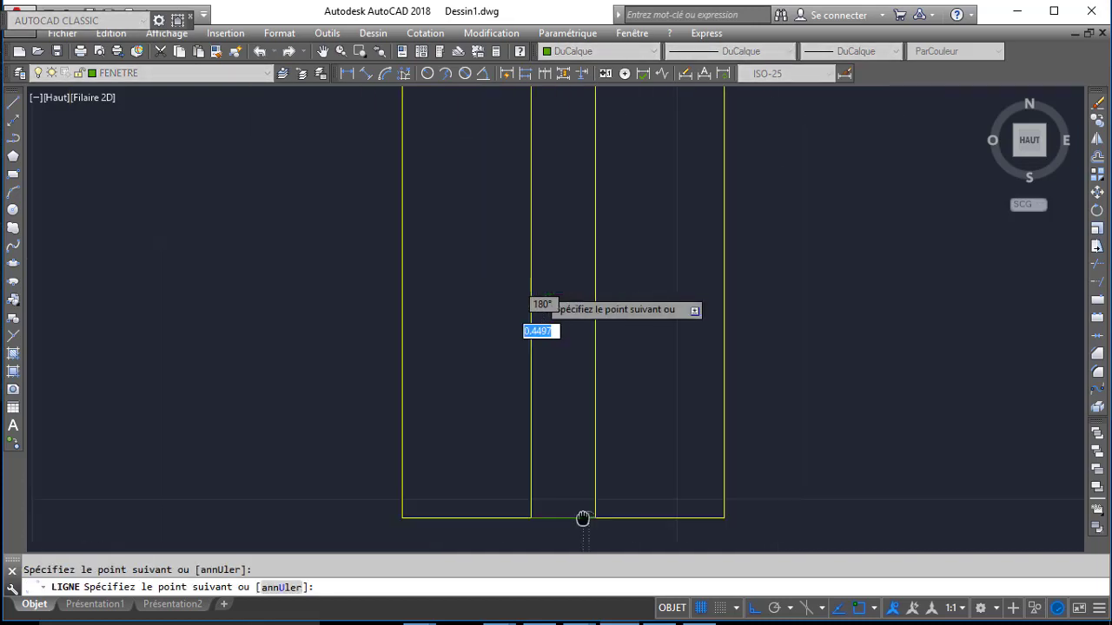
scroll(568, 227, "down", 2)
middle_click_drag(570, 235, 599, 461)
scroll(581, 256, "down", 2)
middle_click_drag(584, 273, 592, 432)
scroll(577, 313, "up", 2)
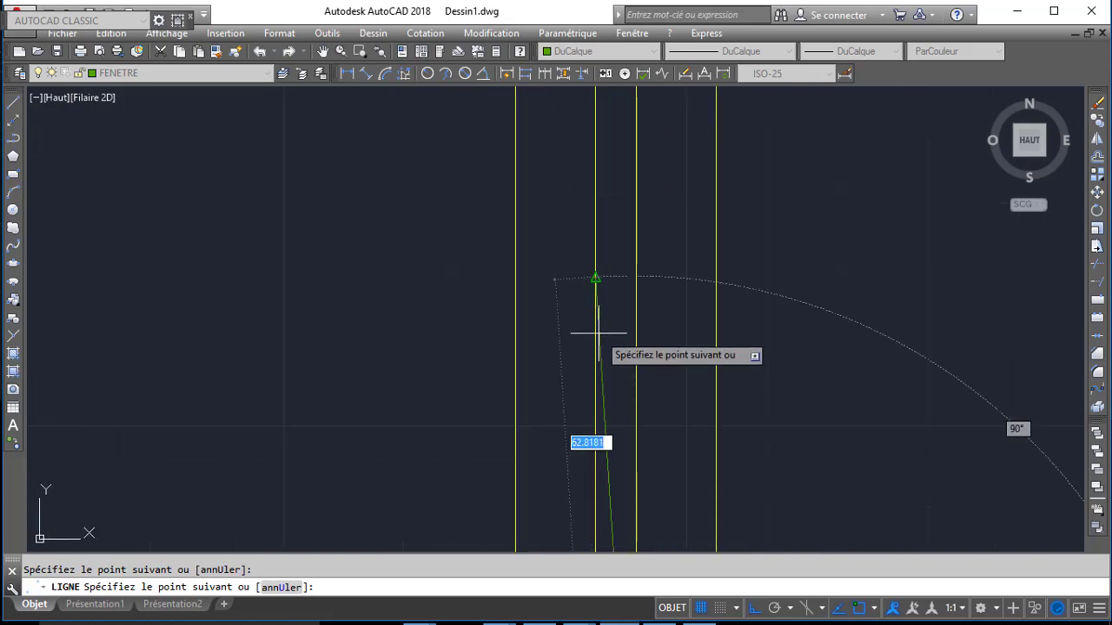
type("1")
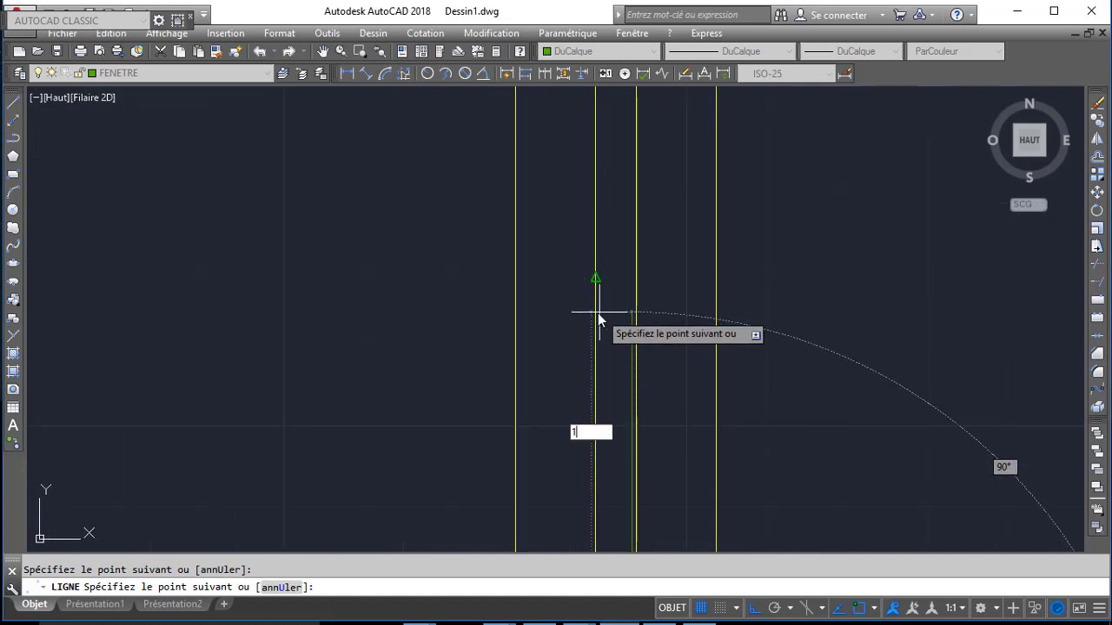
type("39")
key("Return")
- Continue the panel outline with a 4 wide upper edge toward the meeting room and a second long edge back down
scroll(596, 322, "down", 2)
scroll(538, 330, "up", 1)
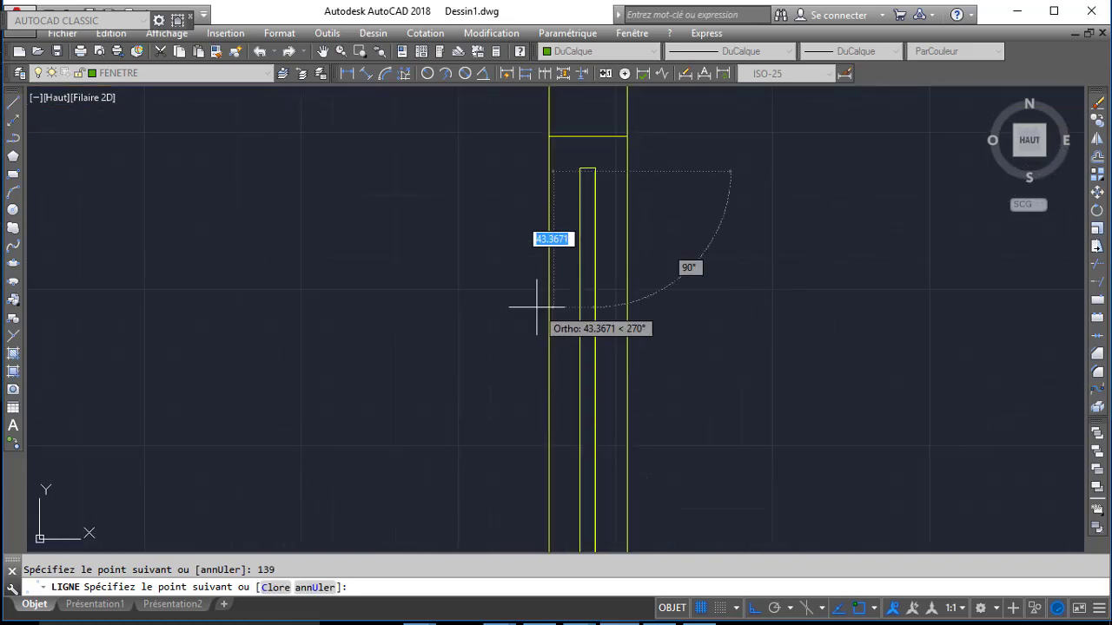
scroll(556, 182, "up", 1)
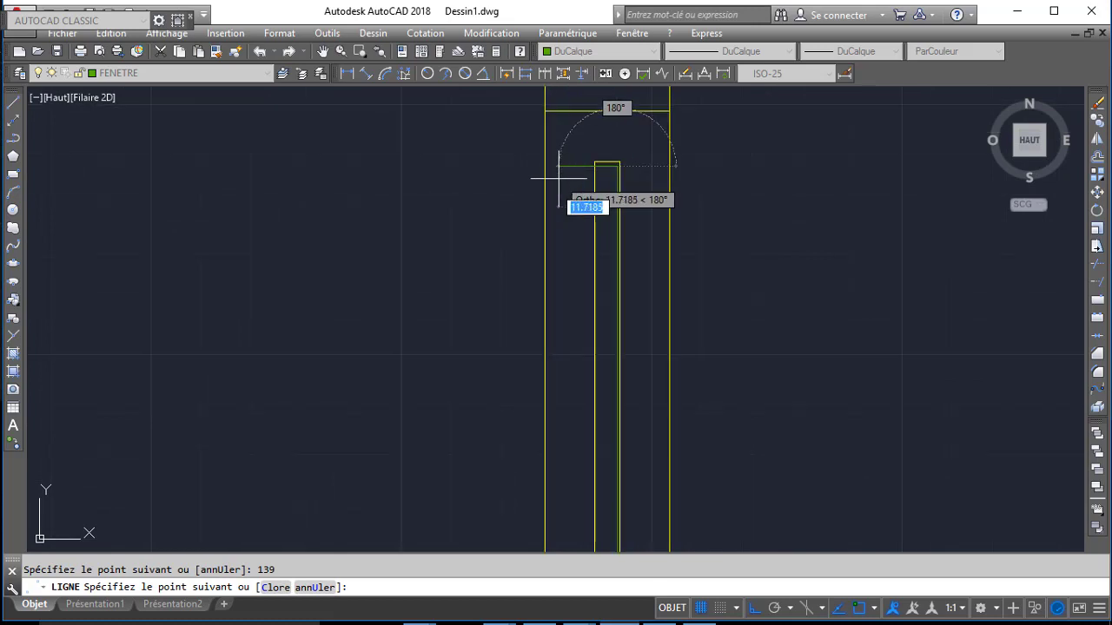
type("4")
key("Return")
middle_click_drag(583, 262, 583, 241)
middle_click_drag(577, 436, 563, 243)
key("Return")
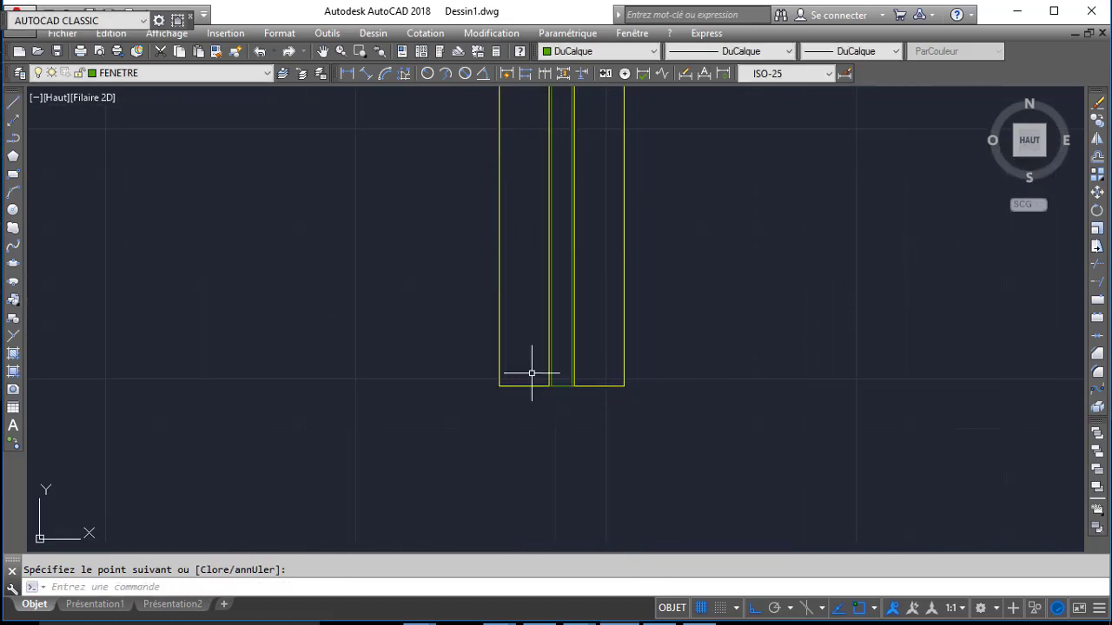
- Erase the two short clearance lines beside the panel's lower edge
left_click(531, 377)
left_click(561, 400)
scroll(564, 379, "up", 4)
left_click(564, 379)
left_click(640, 471)
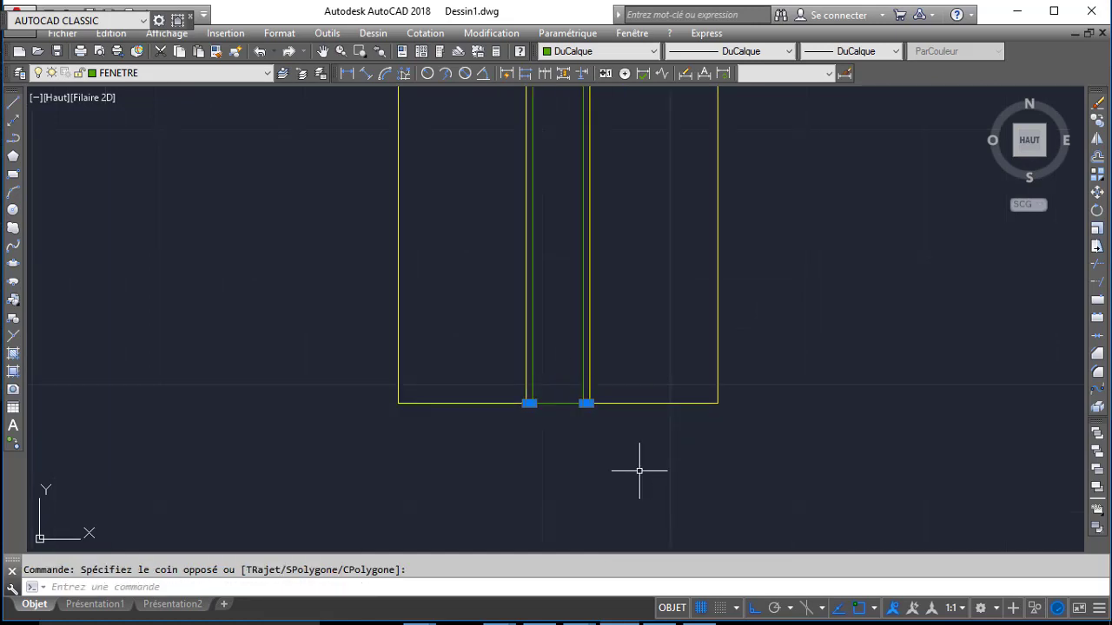
key("Delete")
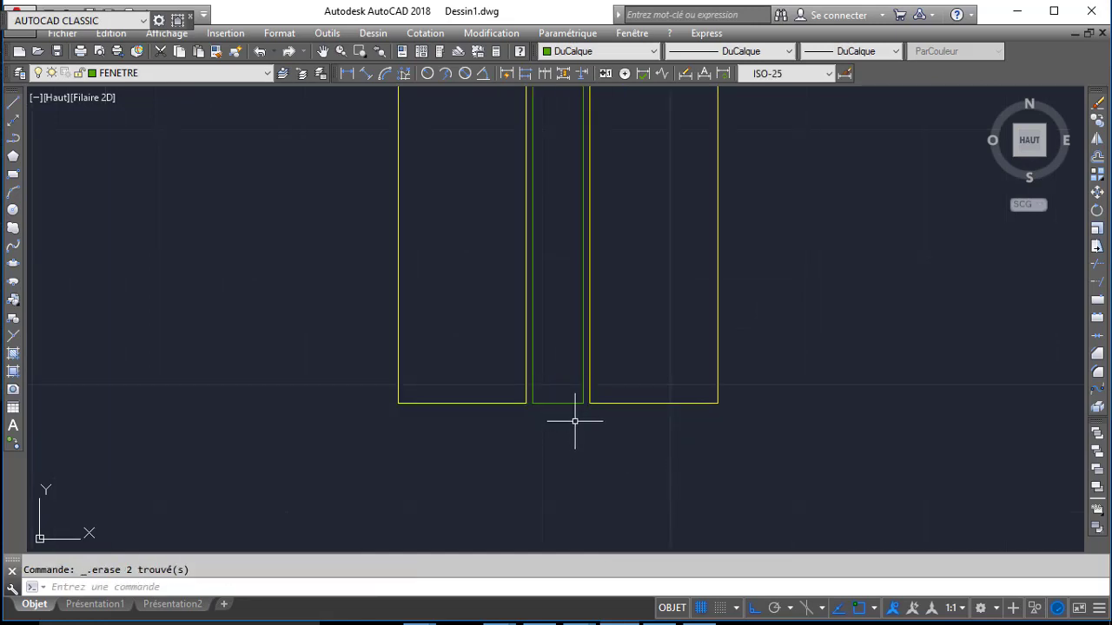
- Join the panel's lower edge and two long edges into one polyline
scroll(575, 421, "up", 4)
left_click(605, 409)
left_click(558, 342)
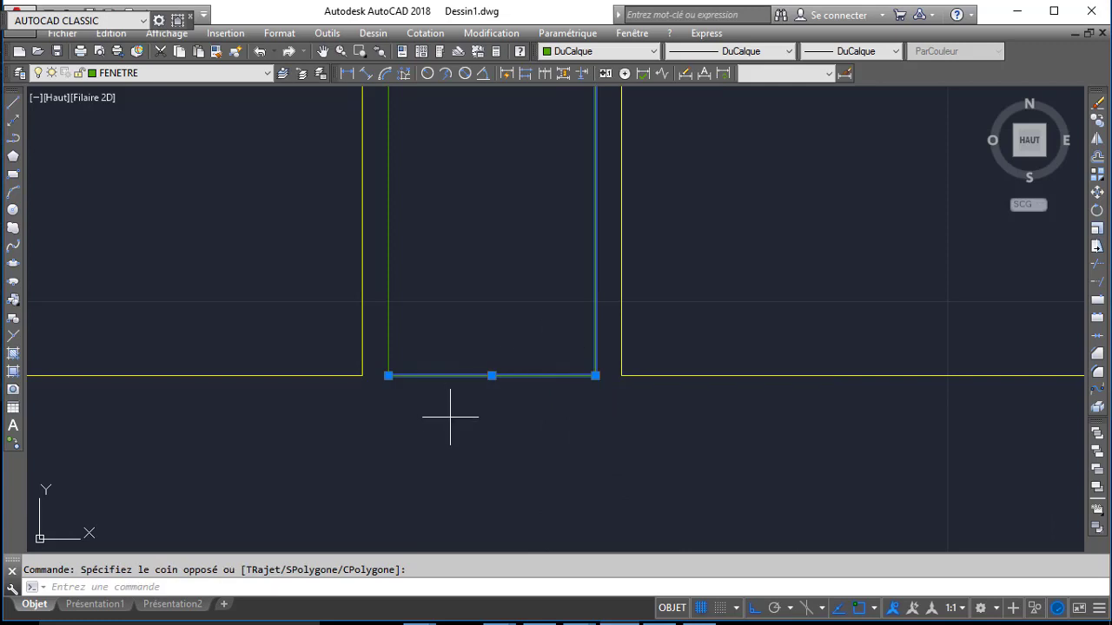
left_click(449, 416)
left_click(398, 347)
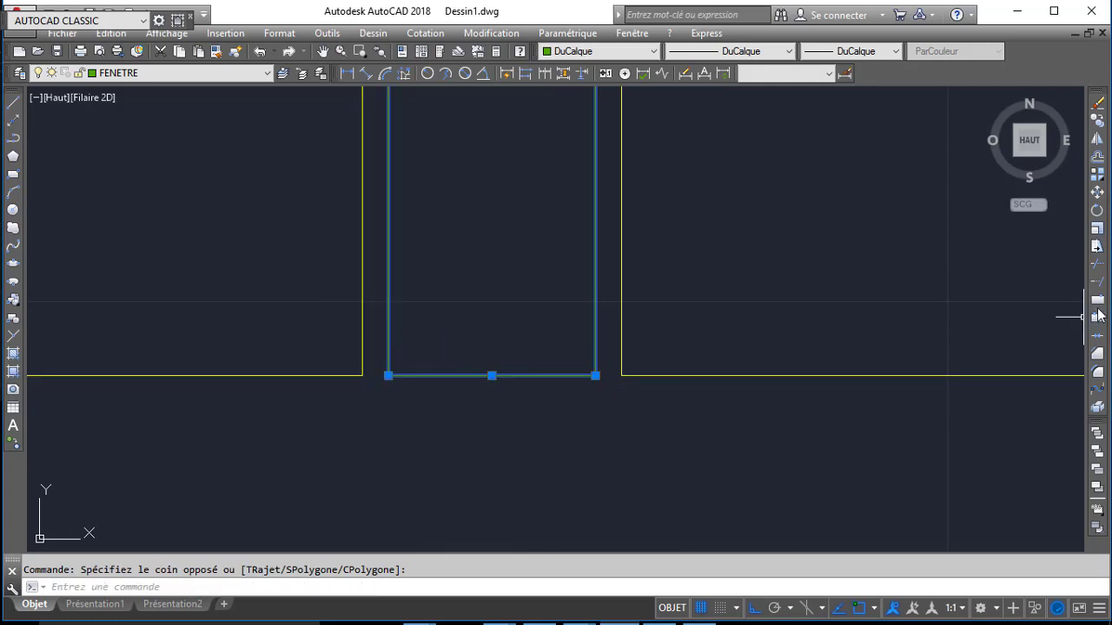
left_click(1095, 339)
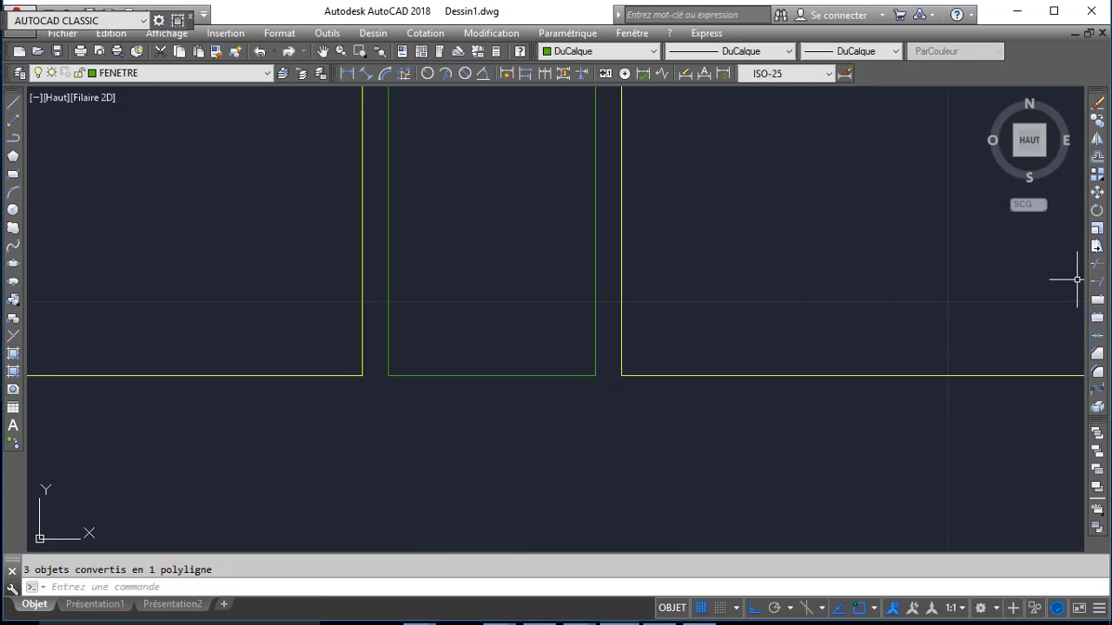
- Join the sliding panel's short upper edge with the polyline of its other edges to close the outline
left_click(1097, 335)
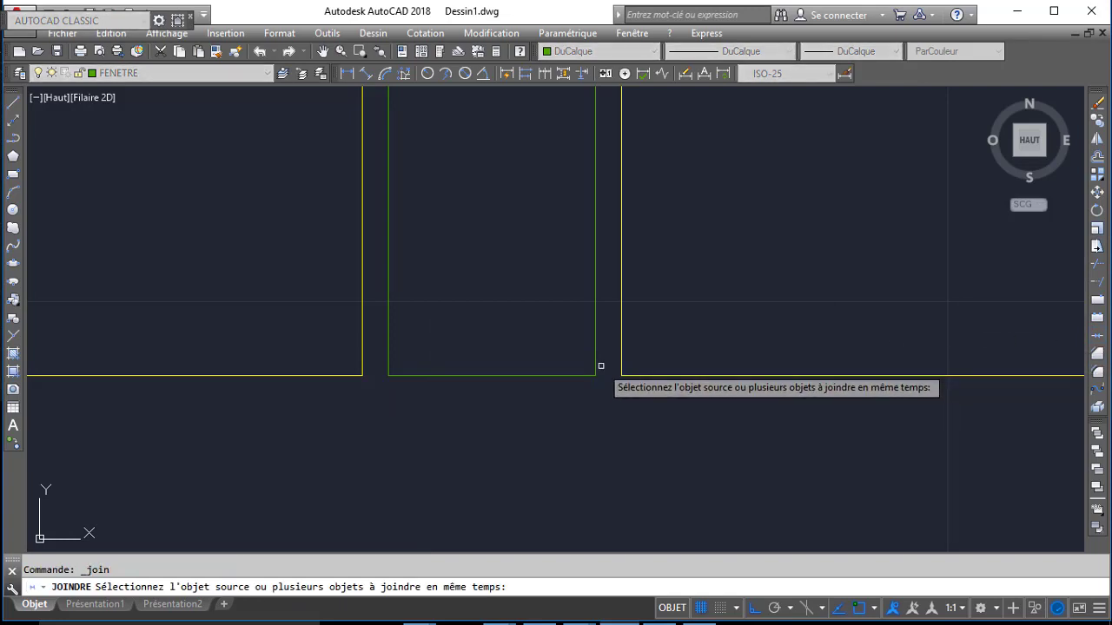
left_click(602, 361)
left_click(385, 397)
scroll(419, 319, "down", 3)
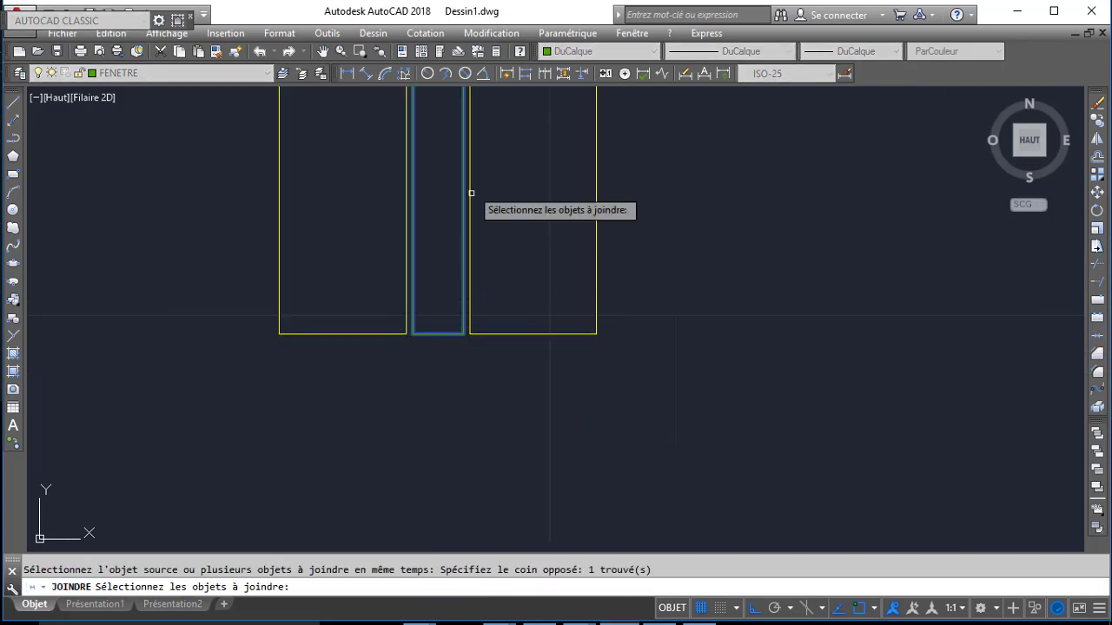
middle_click_drag(472, 193, 512, 434)
middle_click_drag(439, 239, 458, 474)
middle_click_drag(477, 247, 480, 512)
middle_click_drag(488, 139, 506, 543)
scroll(502, 371, "down", 3)
scroll(499, 286, "up", 5)
scroll(509, 300, "down", 2)
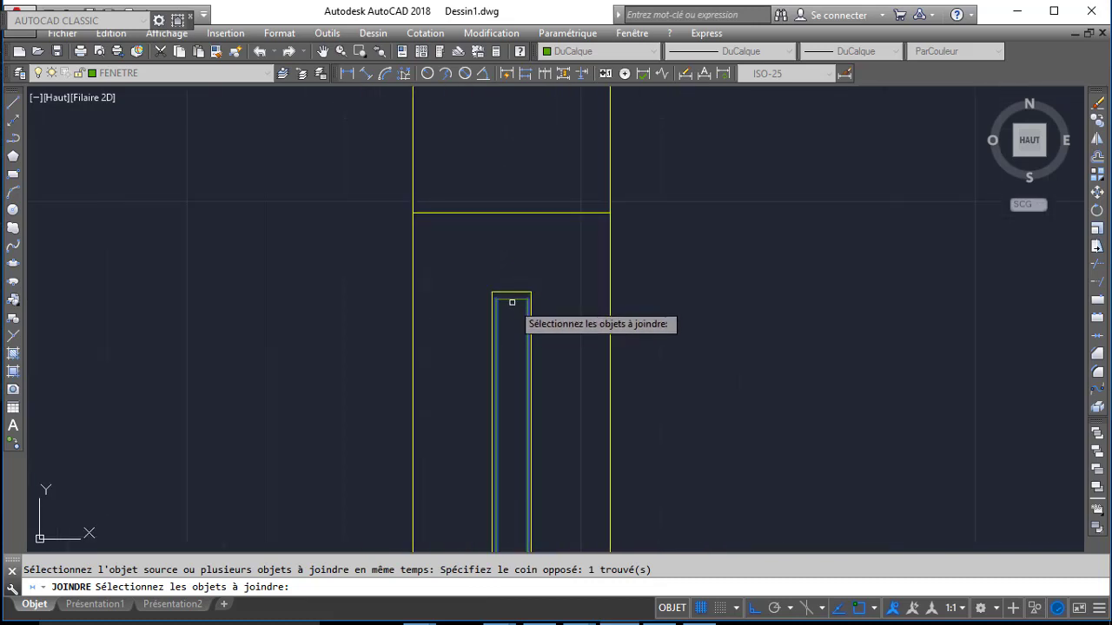
left_click(511, 300)
key("Return")
- Move the joined sliding panel straight down from its lower edge so it projects partly out of the wall pocket into the opening
scroll(510, 389, "down", 5)
scroll(510, 389, "down", 5)
scroll(492, 265, "up", 5)
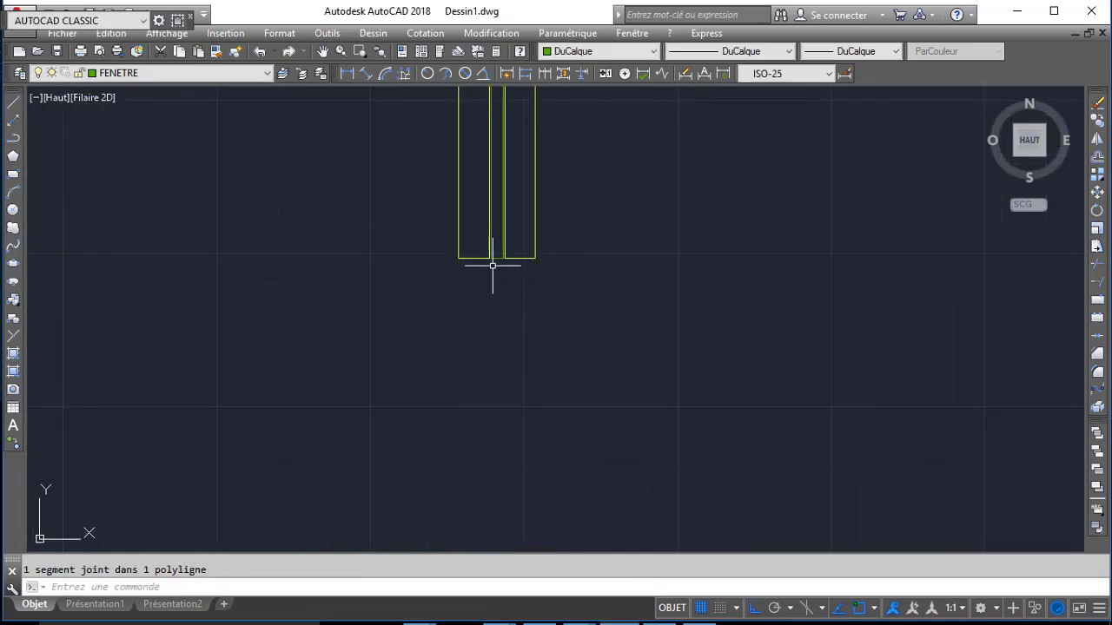
left_click(497, 258)
type("D")
key("Return")
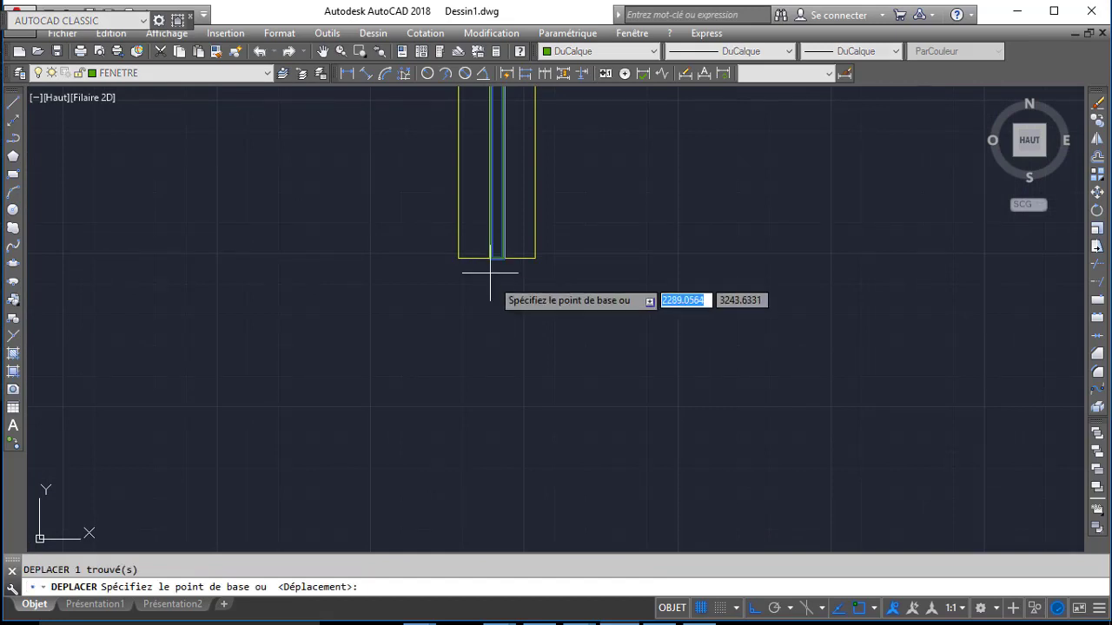
left_click(498, 259)
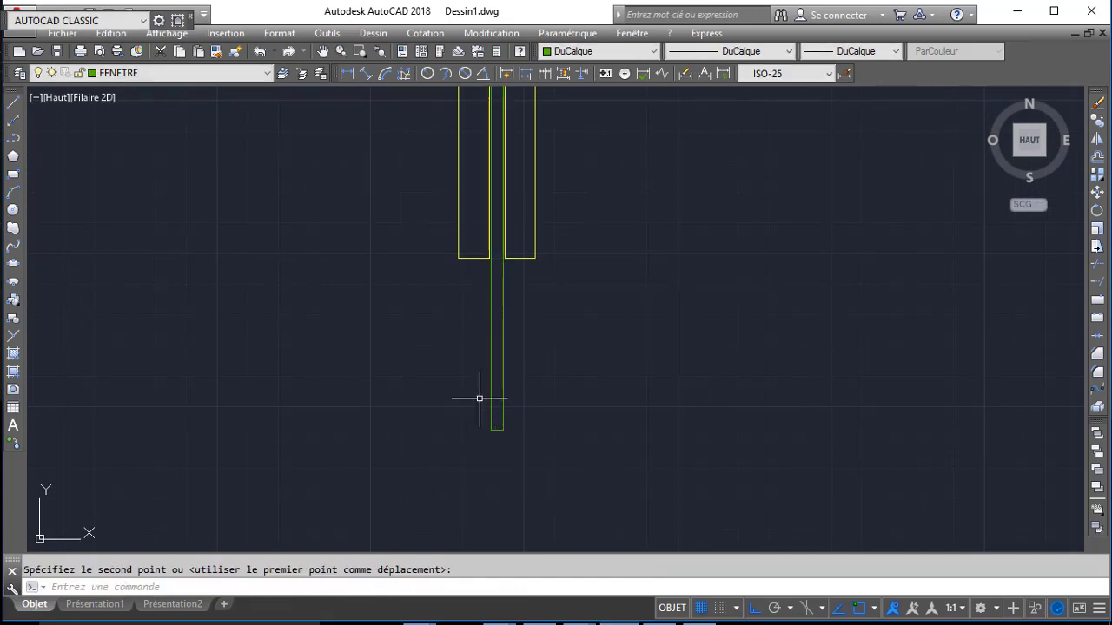
- Compare the drawn plan with the scanned reference to find the next door opening near the W.C. rooms
scroll(447, 389, "down", 5)
scroll(459, 388, "up", 4)
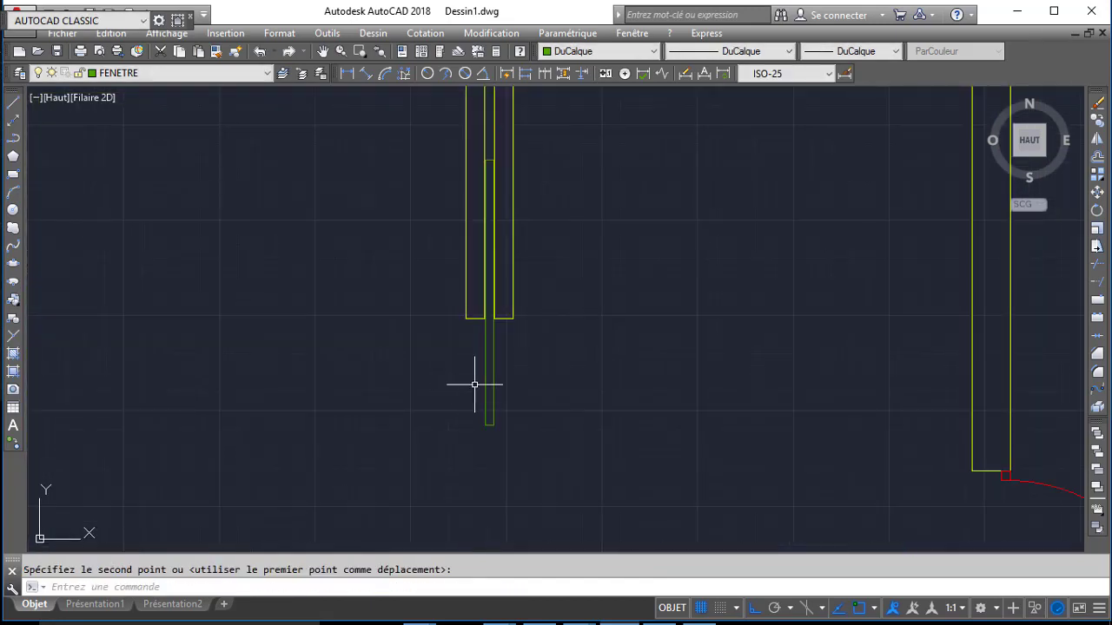
scroll(472, 386, "down", 2)
middle_click_drag(491, 378, 599, 254)
scroll(439, 370, "down", 1)
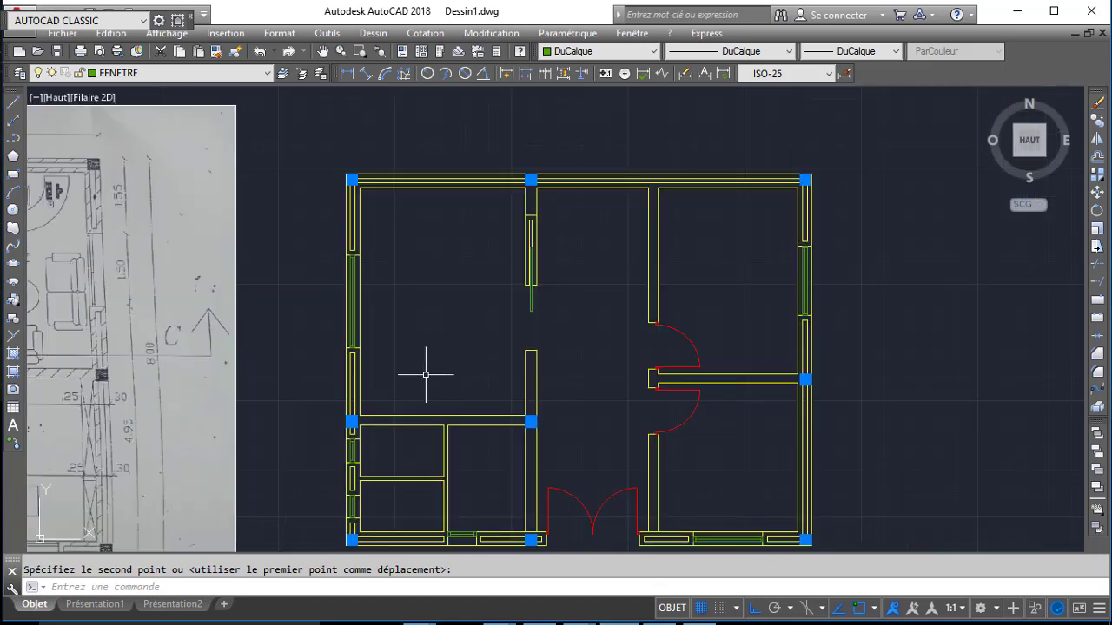
middle_click_drag(174, 397, 459, 377)
middle_click_drag(227, 404, 338, 394)
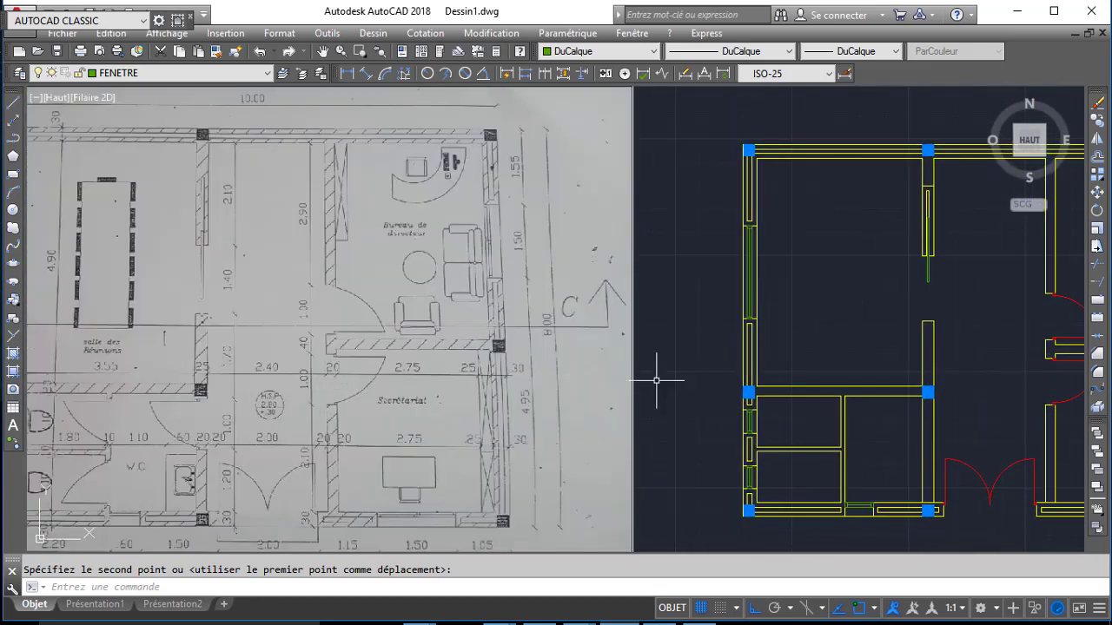
middle_click_drag(824, 387, 675, 315)
scroll(706, 380, "up", 2)
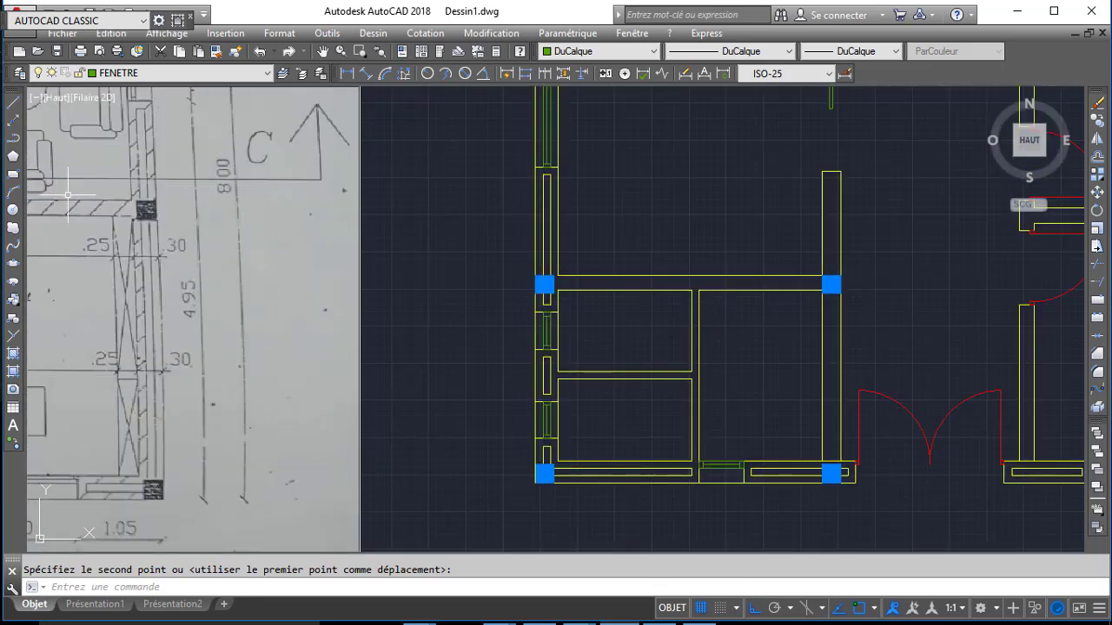
- On the MUR layer, draw a line 10 down from the corridor column's lower corner and across the full wall thickness
left_click(158, 75)
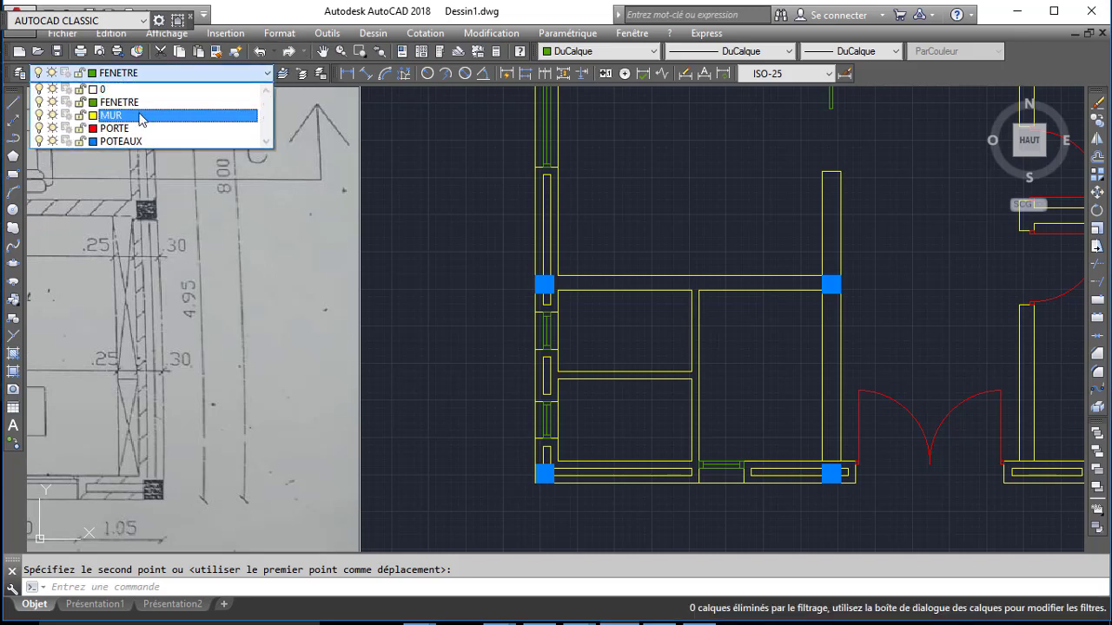
left_click(142, 113)
left_click(14, 105)
scroll(829, 308, "up", 4)
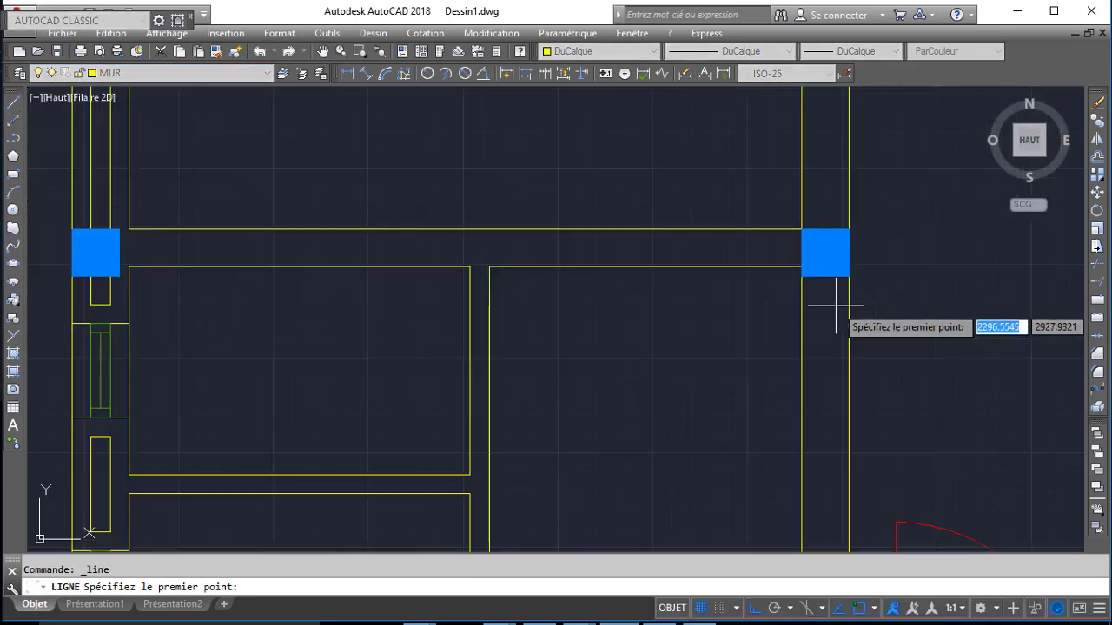
left_click(849, 276)
type("10")
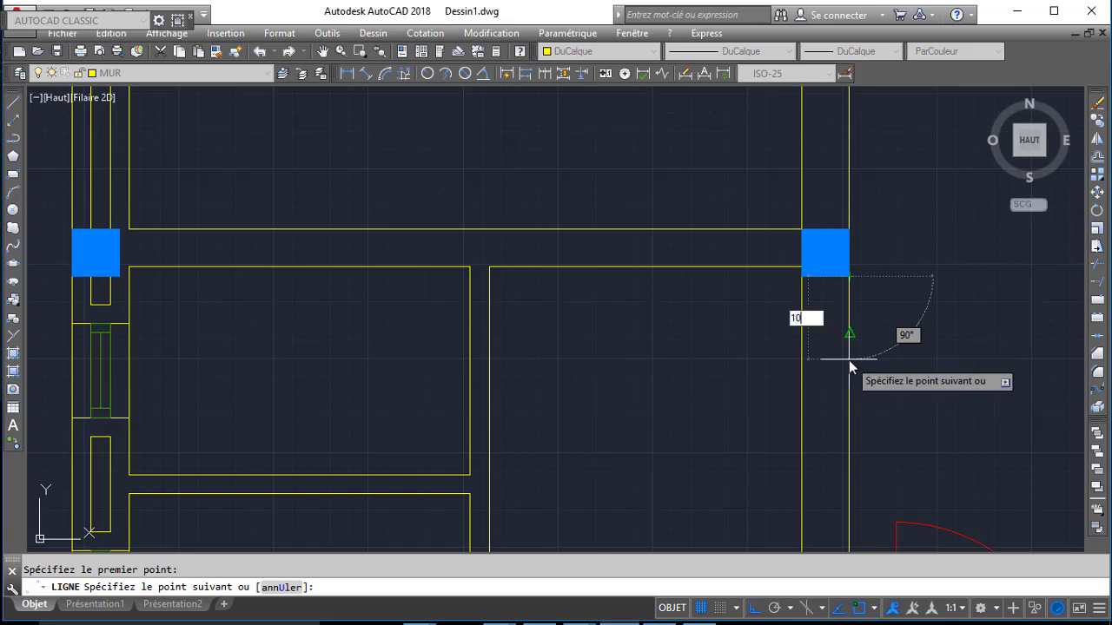
key("Return")
left_click(800, 295)
key("Return")
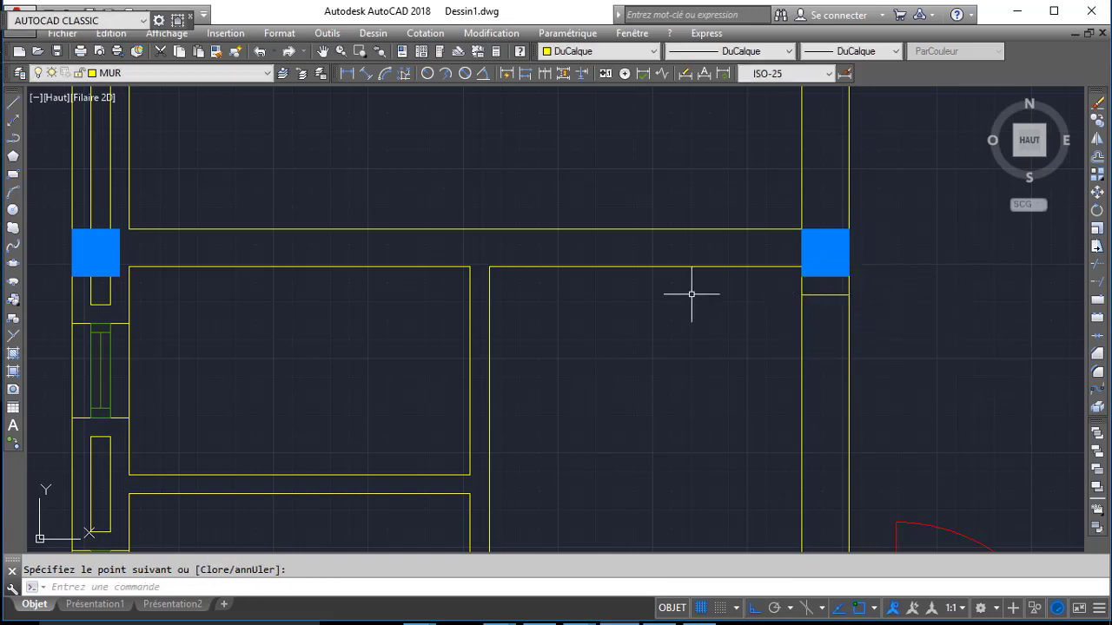
- Try to offset the wall-end line below the corridor-side column by 100
type("D")
key("Return")
type("1")
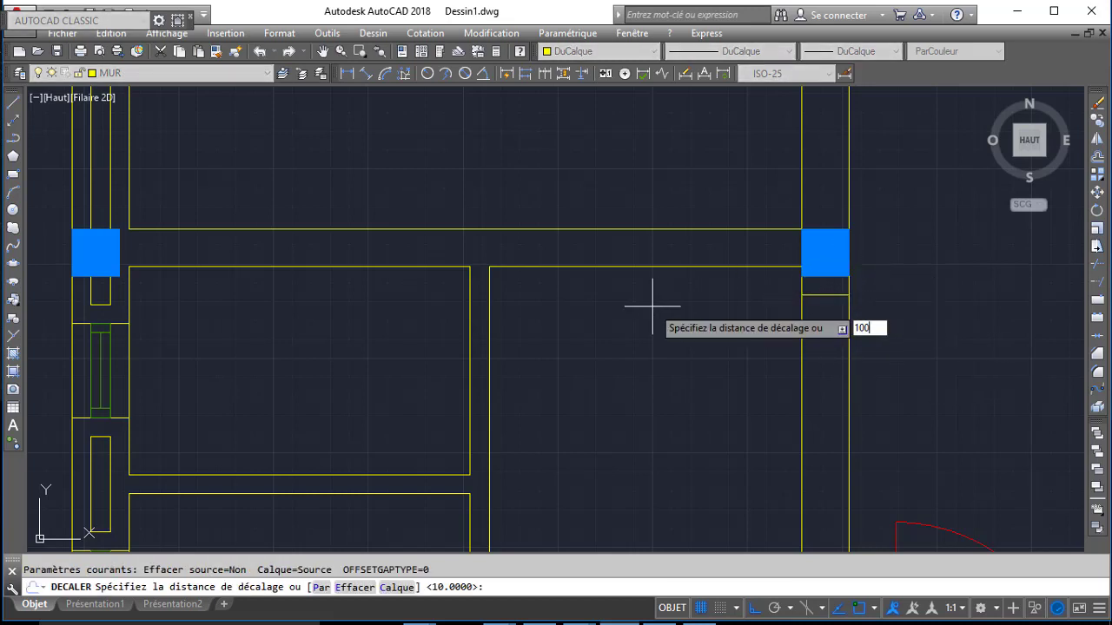
type("00")
key("Return")
left_click(826, 295)
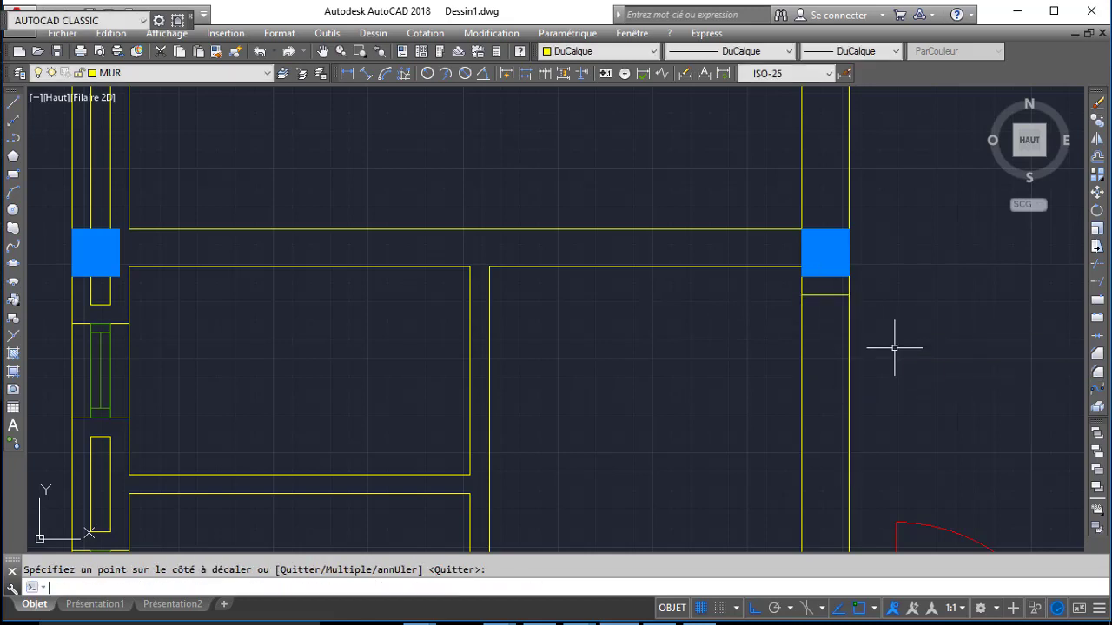
- Try to trim the wall's two face lines below the corridor-side column's short end line
type("AJ")
key("Return")
key("Return")
left_click(869, 347)
scroll(707, 371, "down", 4)
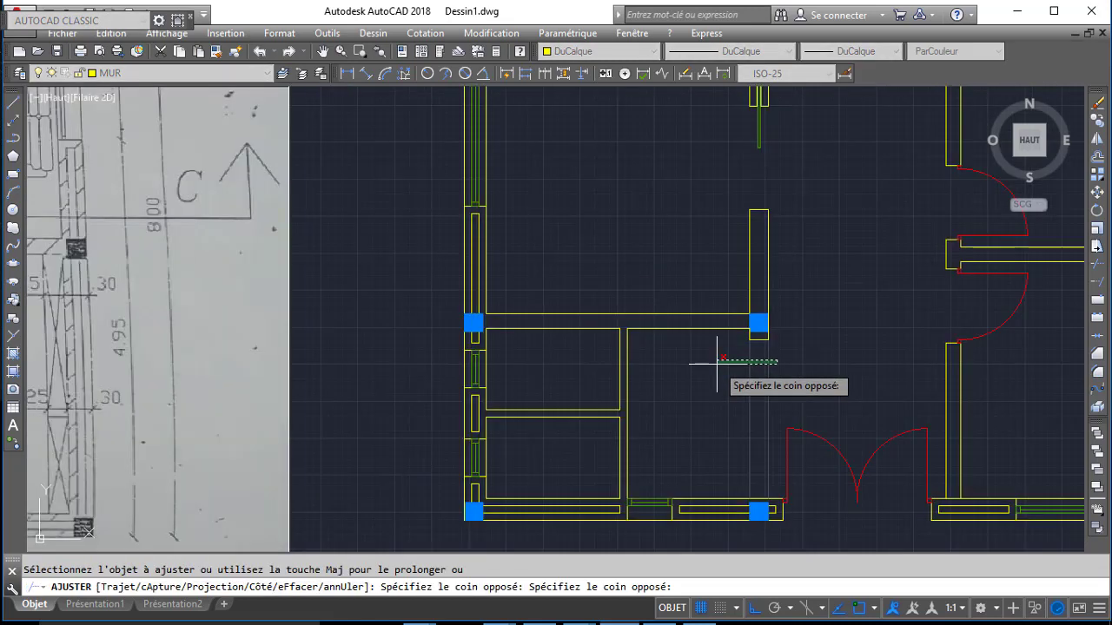
left_click(825, 338)
key("Return")
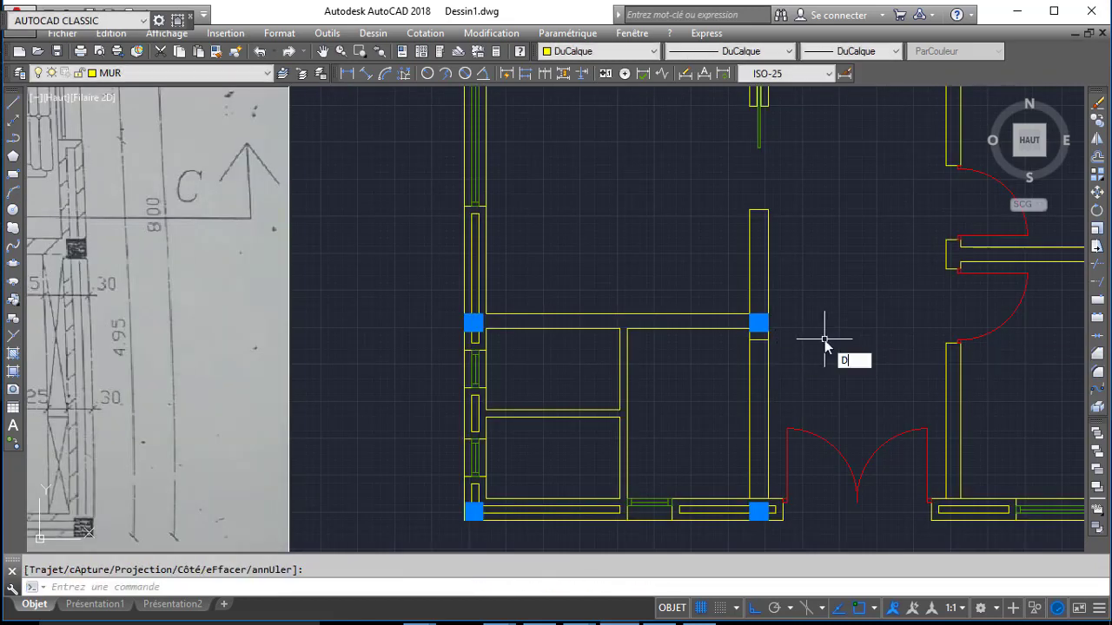
- Offset the wall-end line below the corridor-side column downward by 100
type("D")
key("Return")
key("Return")
left_click(758, 338)
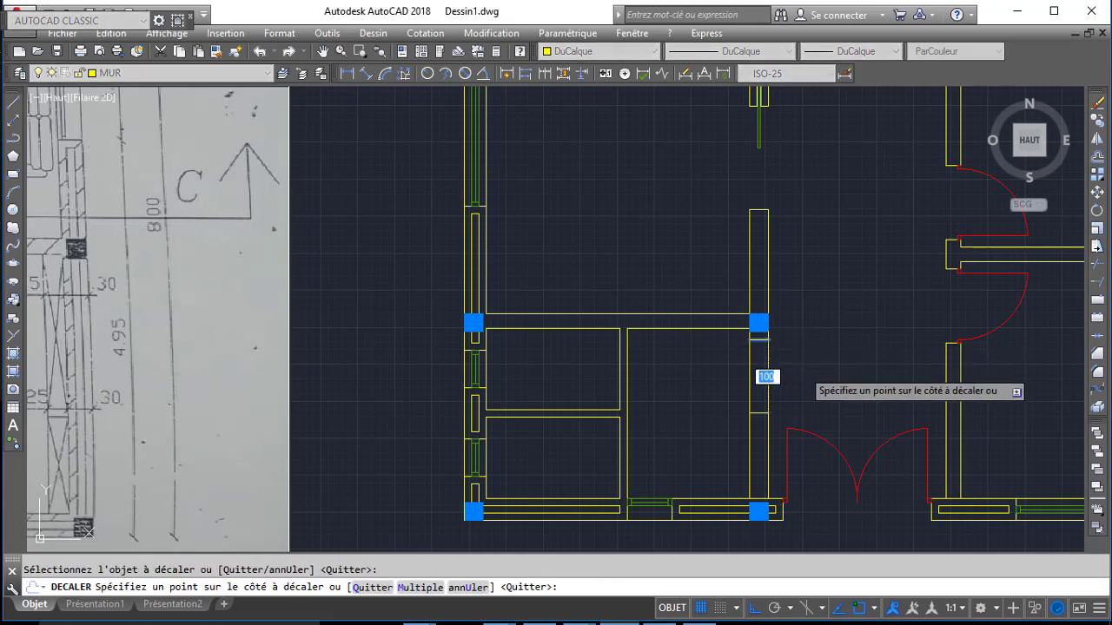
left_click(801, 368)
key("Return")
- Trim both wall faces between the two end lines to open the passage below the column
key("Return")
key("Return")
left_click(779, 355)
left_click(689, 385)
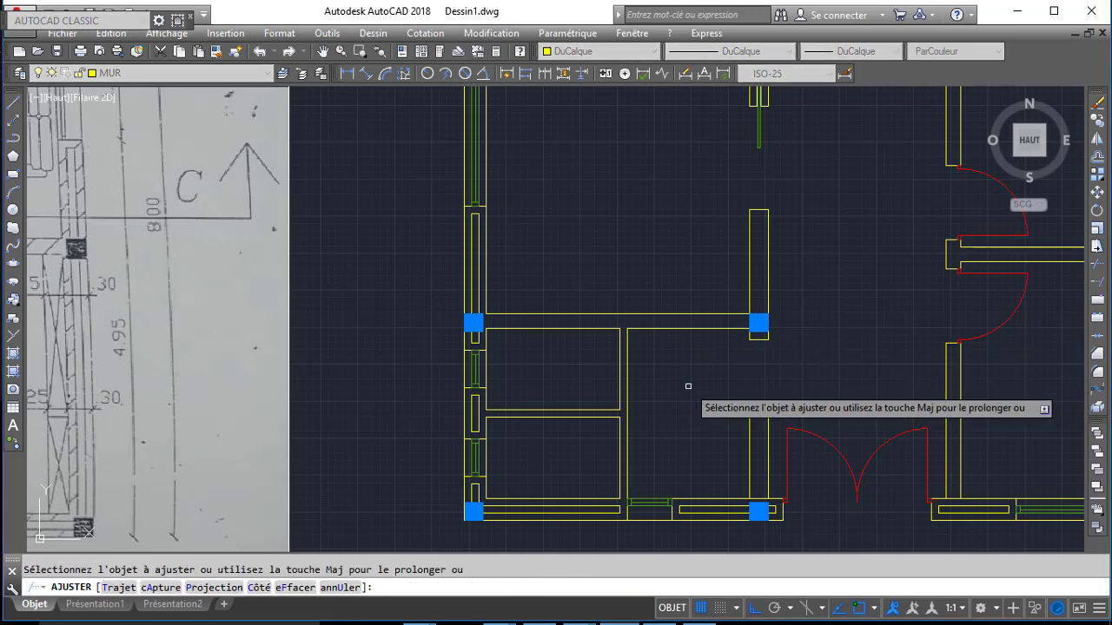
key("Return")
- Draw the upper door jamb across the vertical partition, going 10 down from its wall corner and 10 across
key("Return")
middle_click_drag(391, 410, 651, 327)
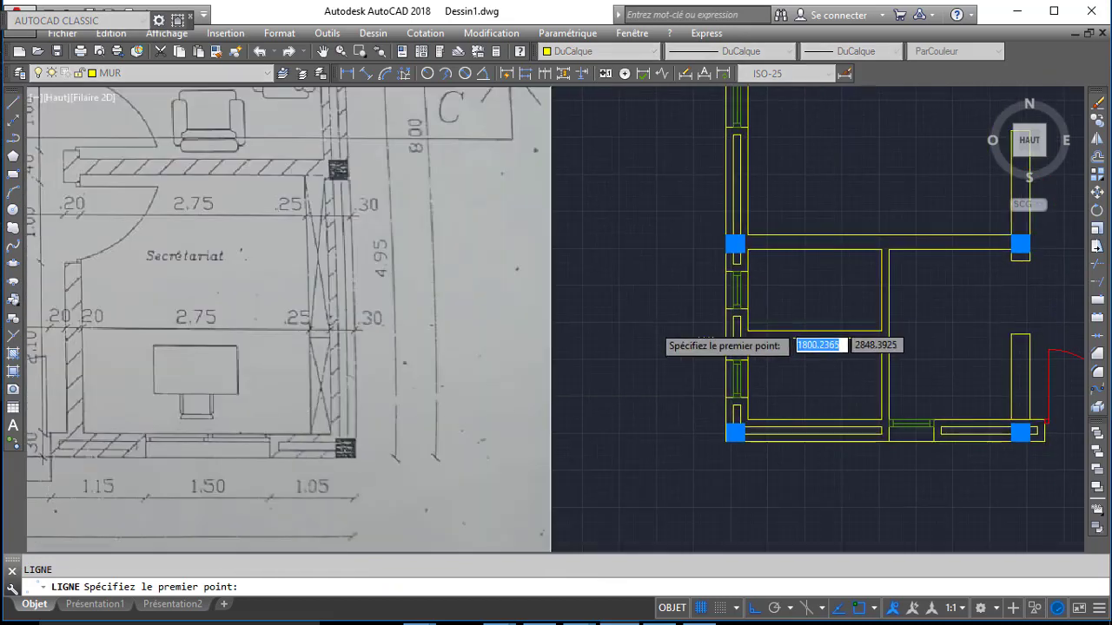
scroll(656, 323, "down", 2)
scroll(794, 288, "up", 4)
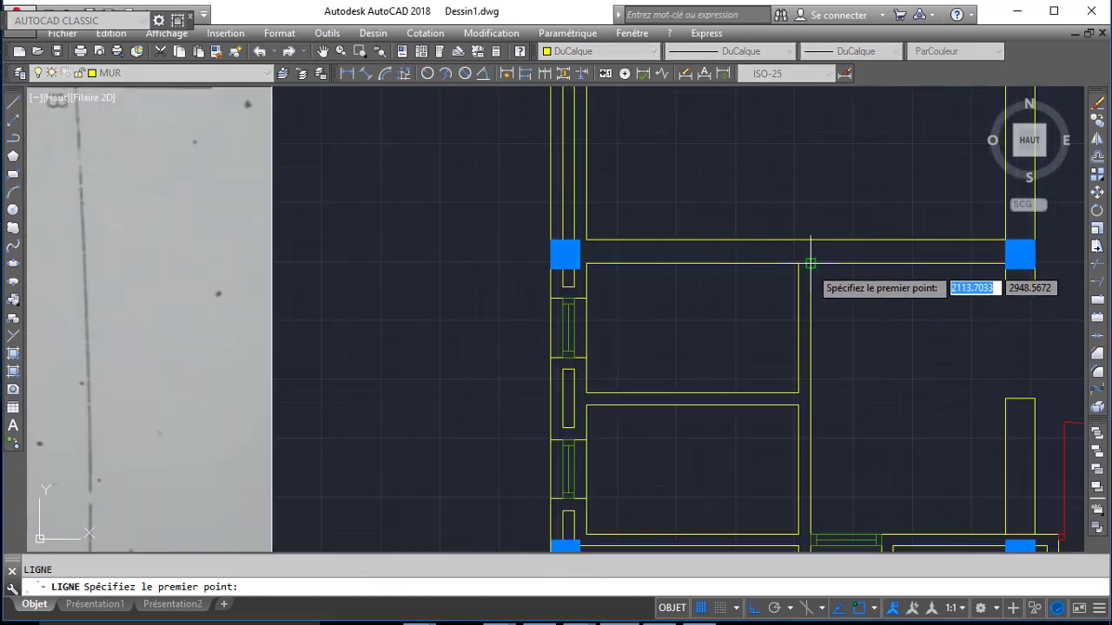
left_click(810, 262)
type("10")
key("Return")
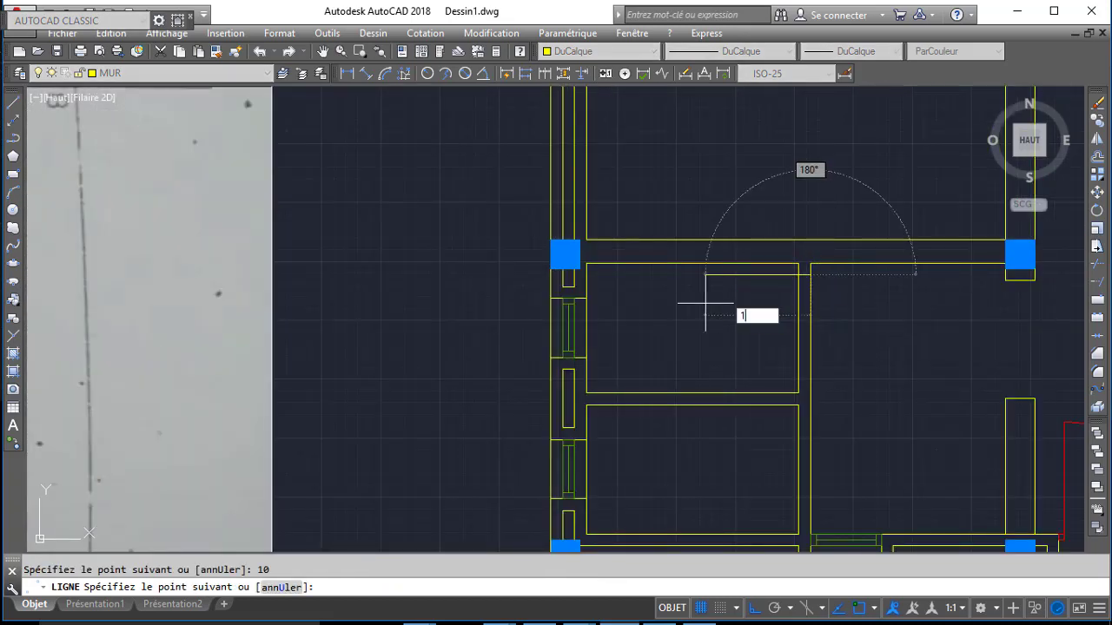
type("10")
key("Return")
type("80")
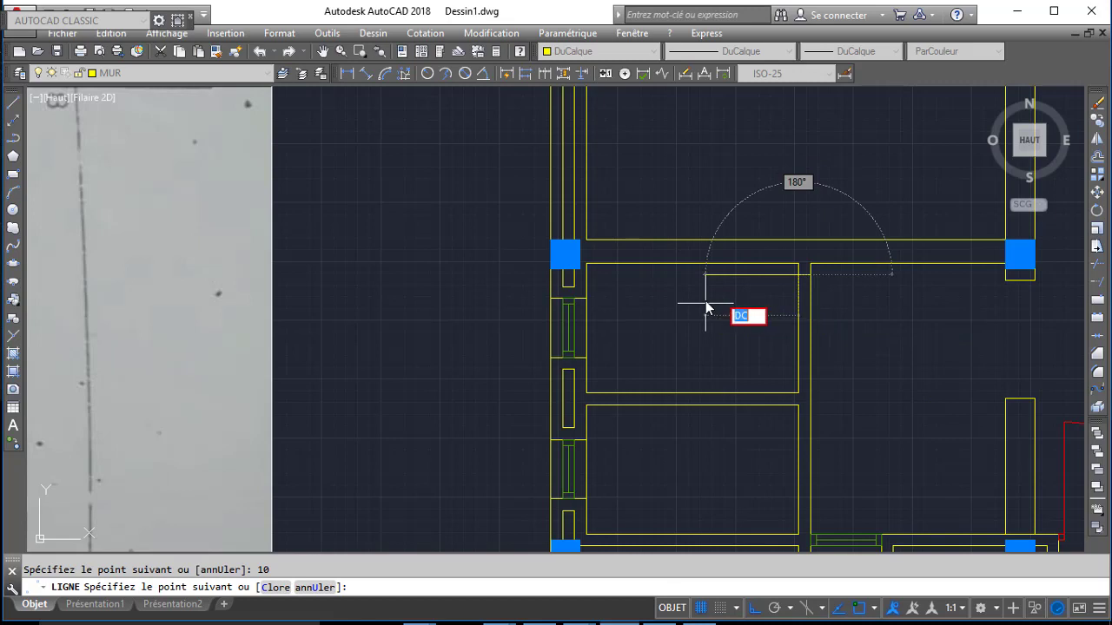
key("Escape")
- Offset the upper jamb line 80 downward to mark the other side of the door opening
type("dc")
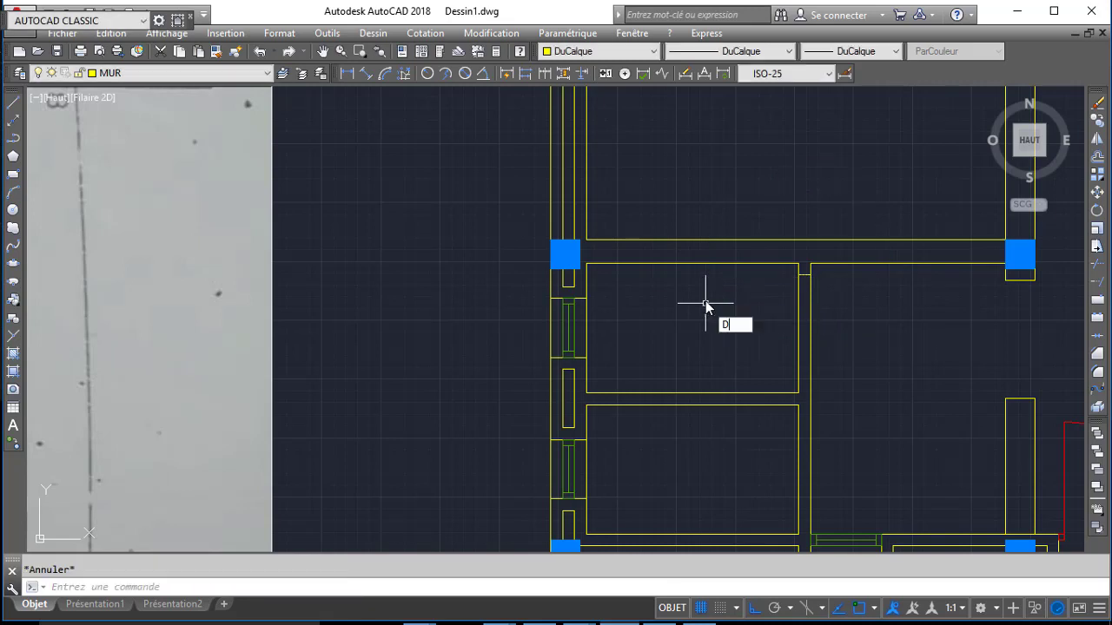
key("Return")
type("80")
key("Return")
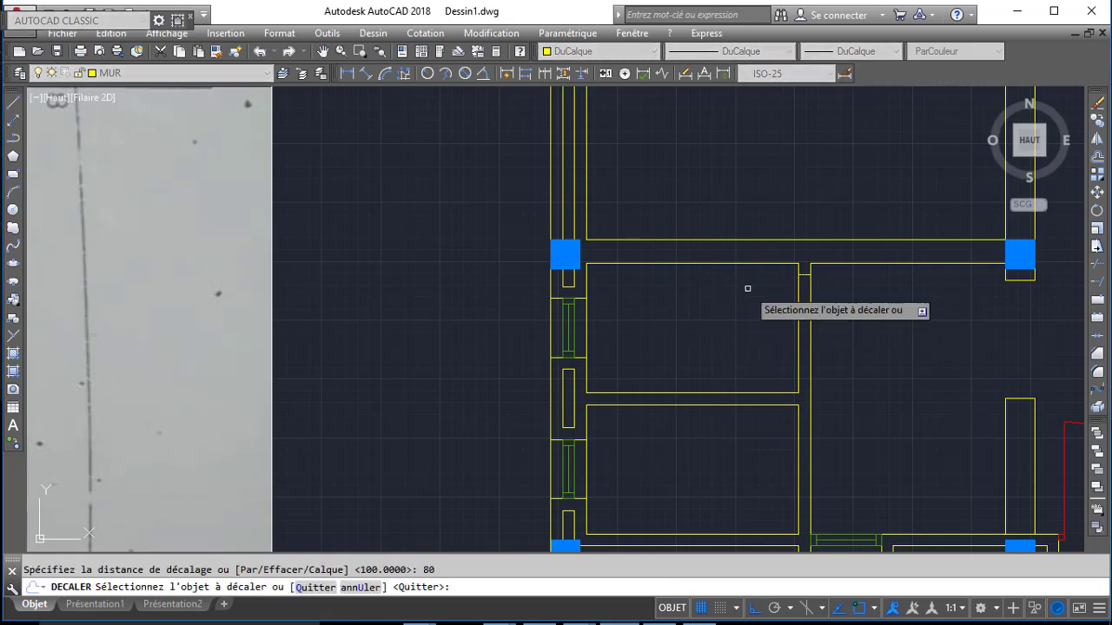
left_click(805, 275)
left_click(827, 305)
key("Return")
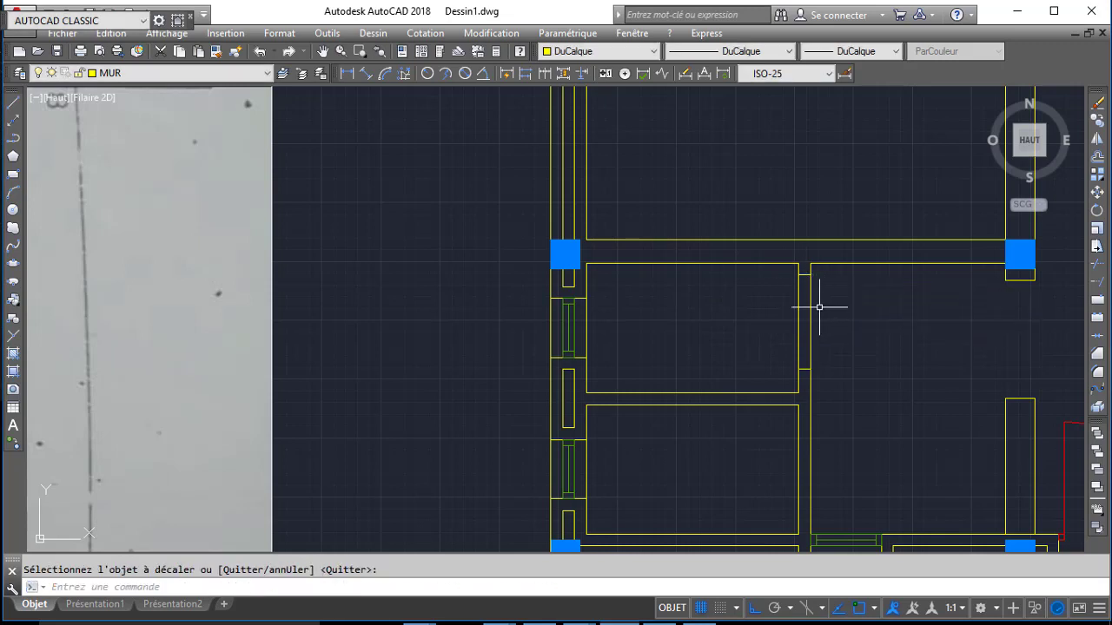
- Trim both partition faces between the two jamb lines to open the doorway of the upper small room
key("Return")
key("Return")
left_click(817, 303)
left_click(747, 332)
key("Return")
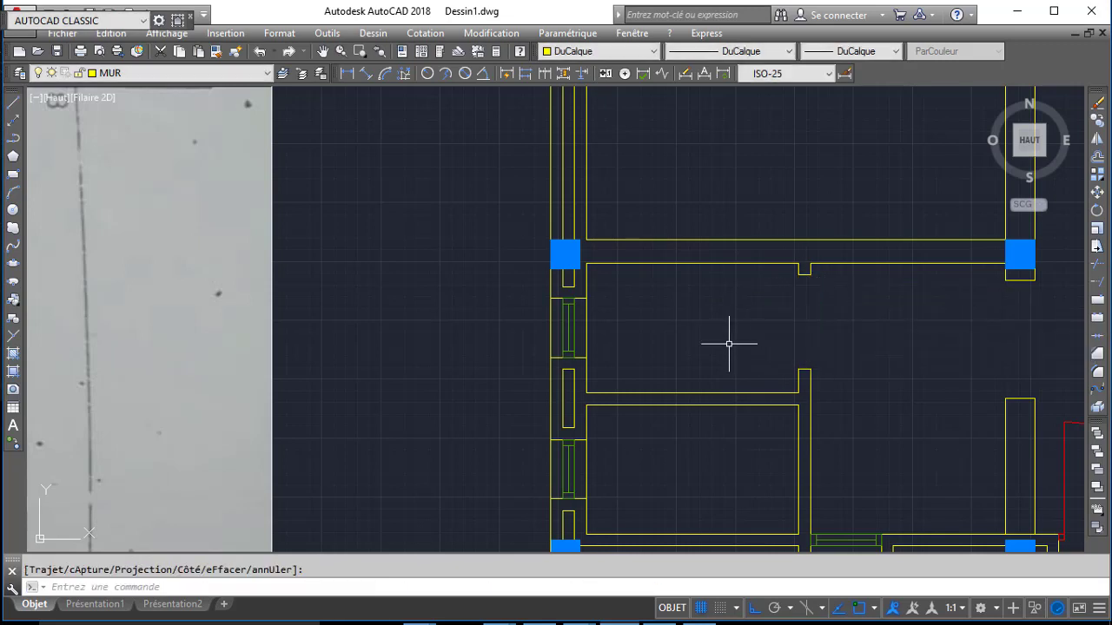
- Copy the small square frame from the double entrance door to the outer corner of the new doorway's upper jamb
middle_click_drag(729, 336, 722, 328)
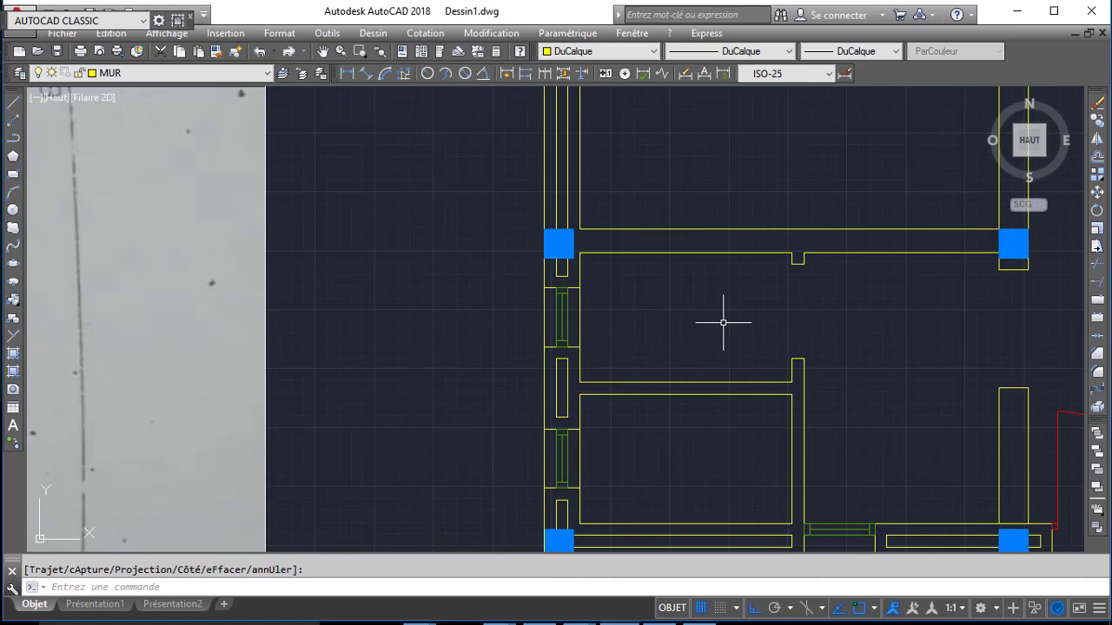
middle_click_drag(990, 413, 765, 262)
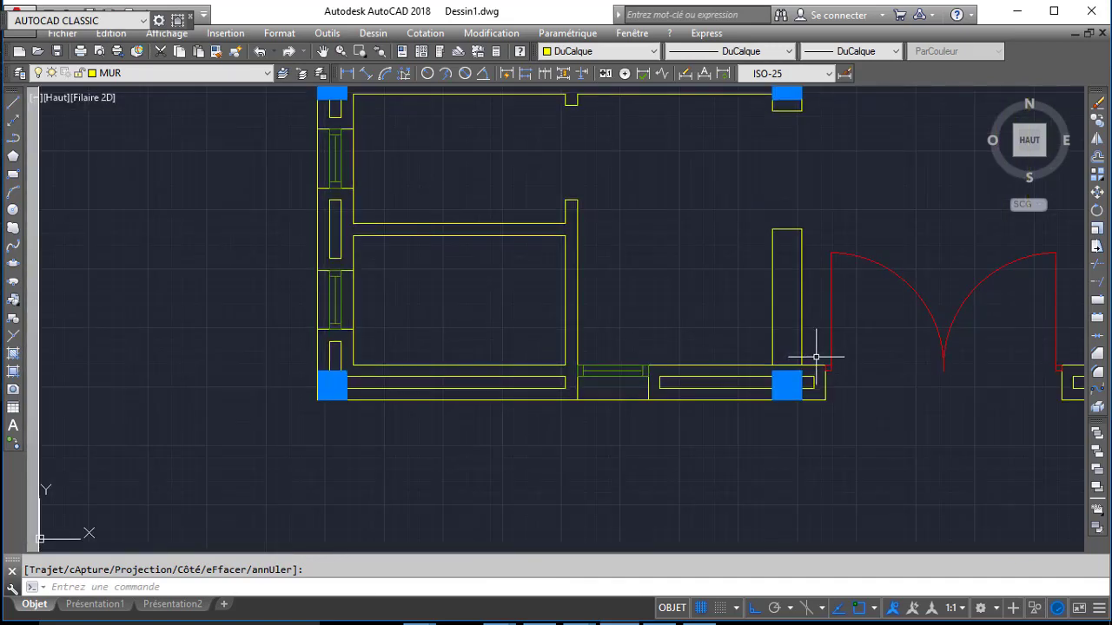
left_click(816, 356)
left_click(842, 374)
type("co")
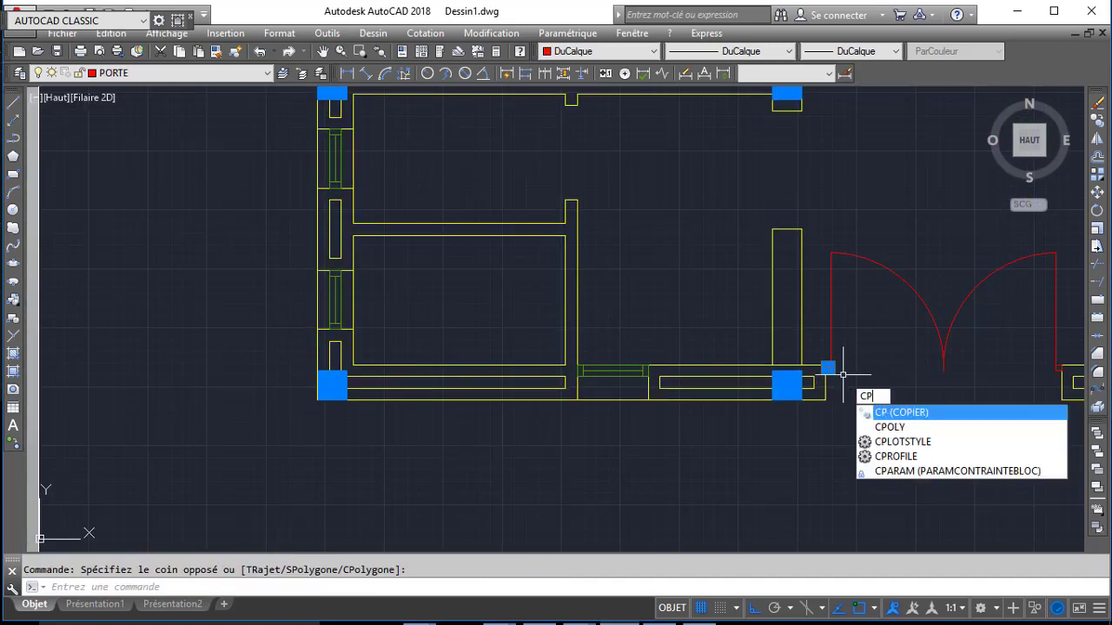
key("Return")
left_click(830, 365)
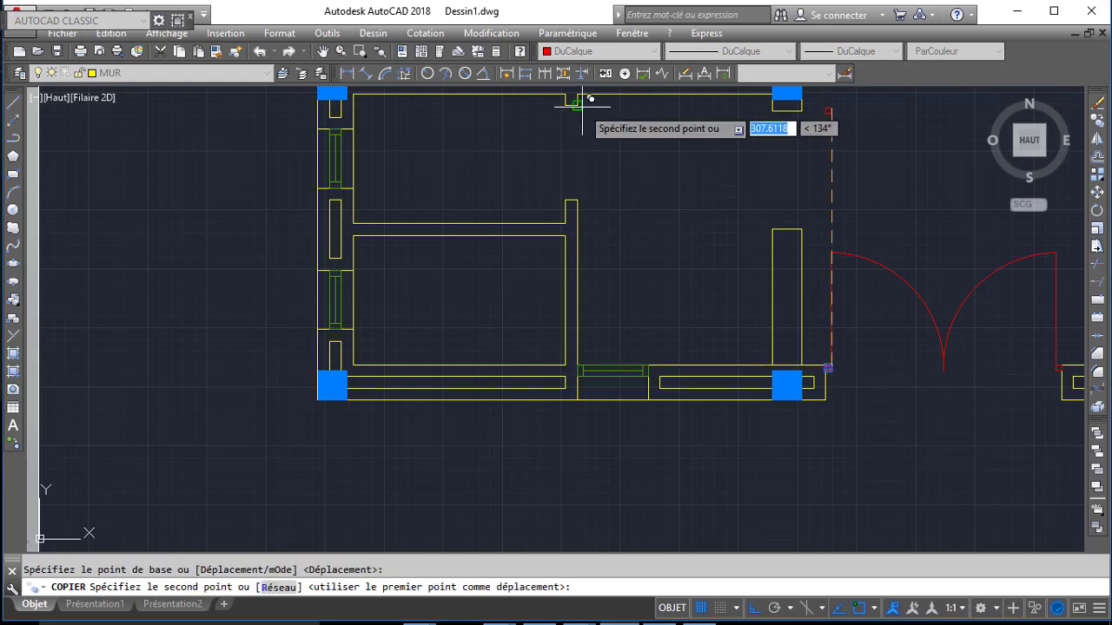
left_click(576, 99)
- Copy the square frame from the upper jamb down onto the doorway's lower jamb
scroll(576, 127, "up", 4)
left_click(566, 101)
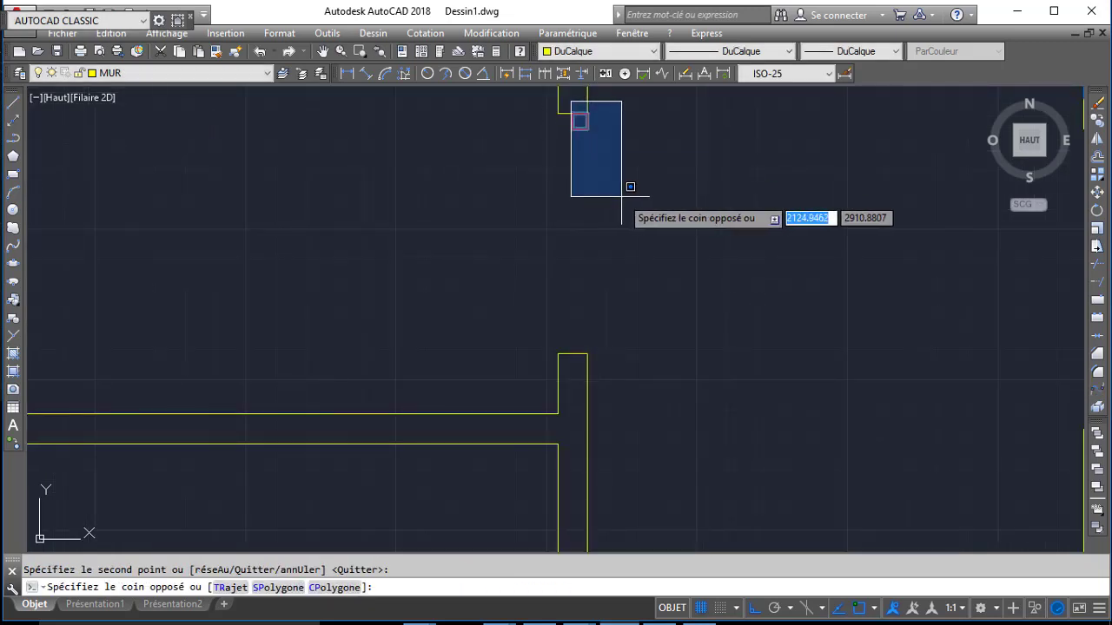
left_click(633, 186)
key("Return")
left_click(587, 128)
left_click(587, 348)
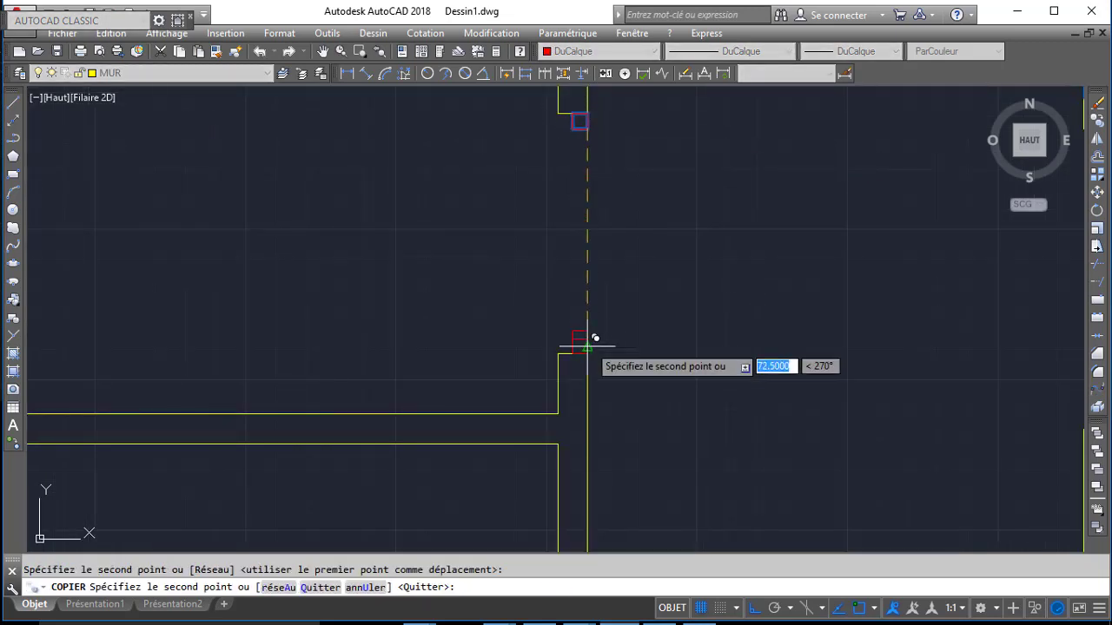
key("Return")
- Move both door frame squares 5 across the partition so they sit flush with the small room's side
scroll(569, 304, "down", 4)
mouse_move(550, 263)
middle_mouse_down()
mouse_move(707, 286)
mouse_move(763, 276)
middle_mouse_up()
scroll(640, 295, "down", 4)
scroll(852, 253, "up", 8)
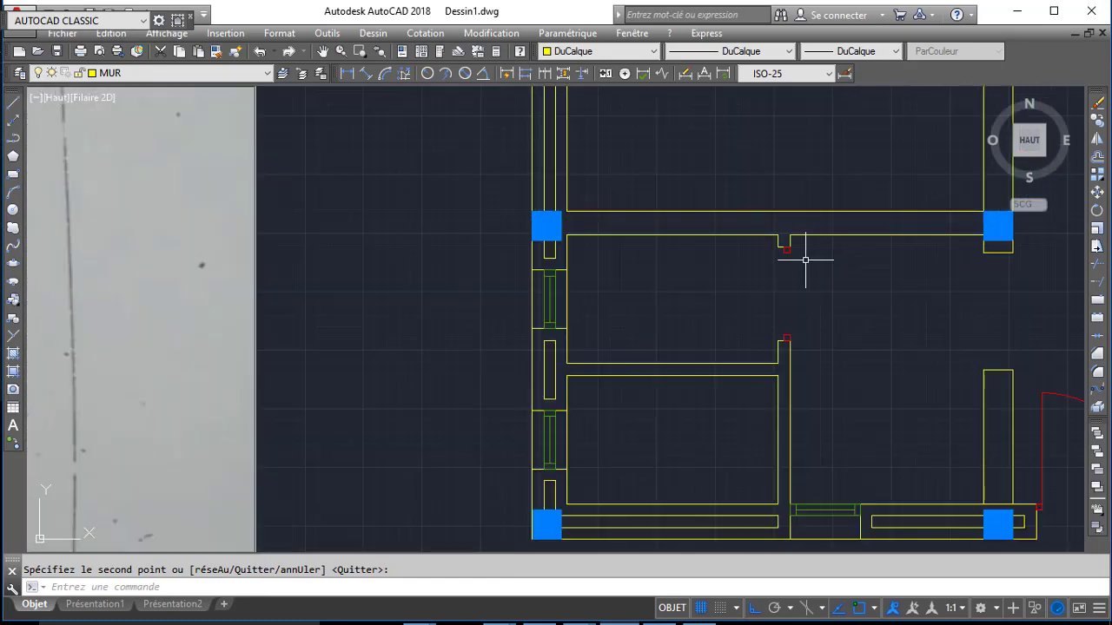
left_click(773, 241)
scroll(793, 329, "down", 4)
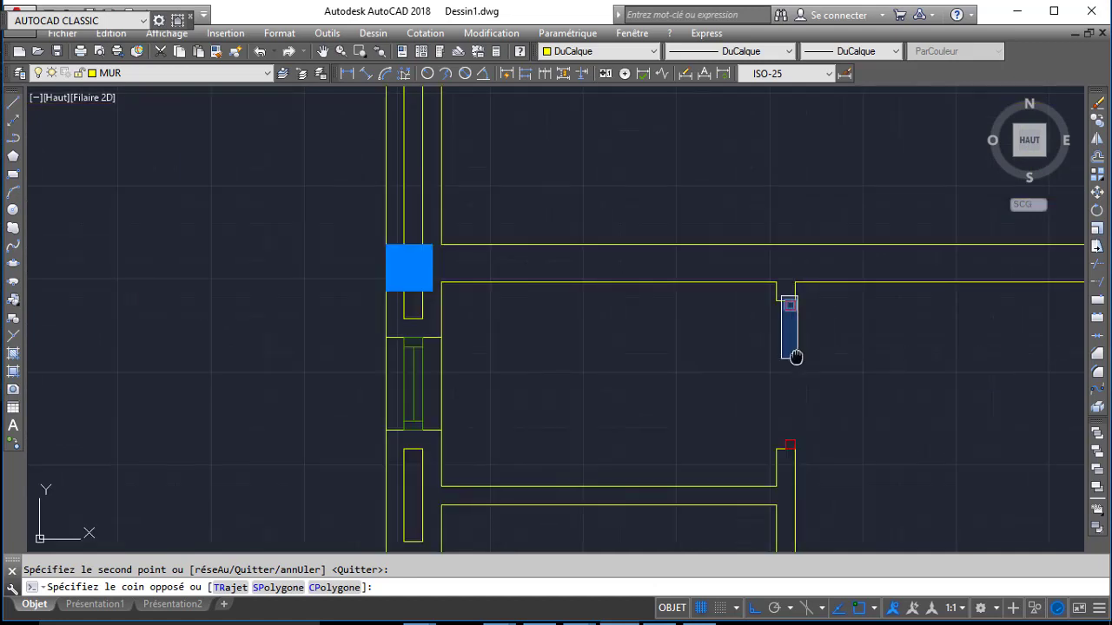
left_click(814, 450)
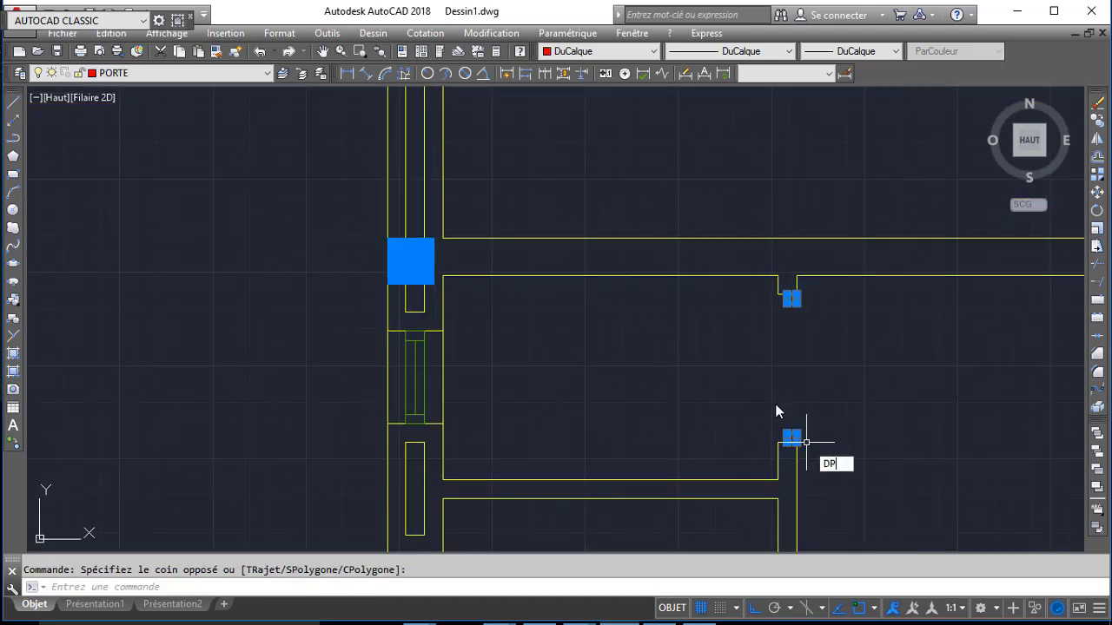
key("Return")
scroll(782, 286, "up", 2)
left_click(777, 296)
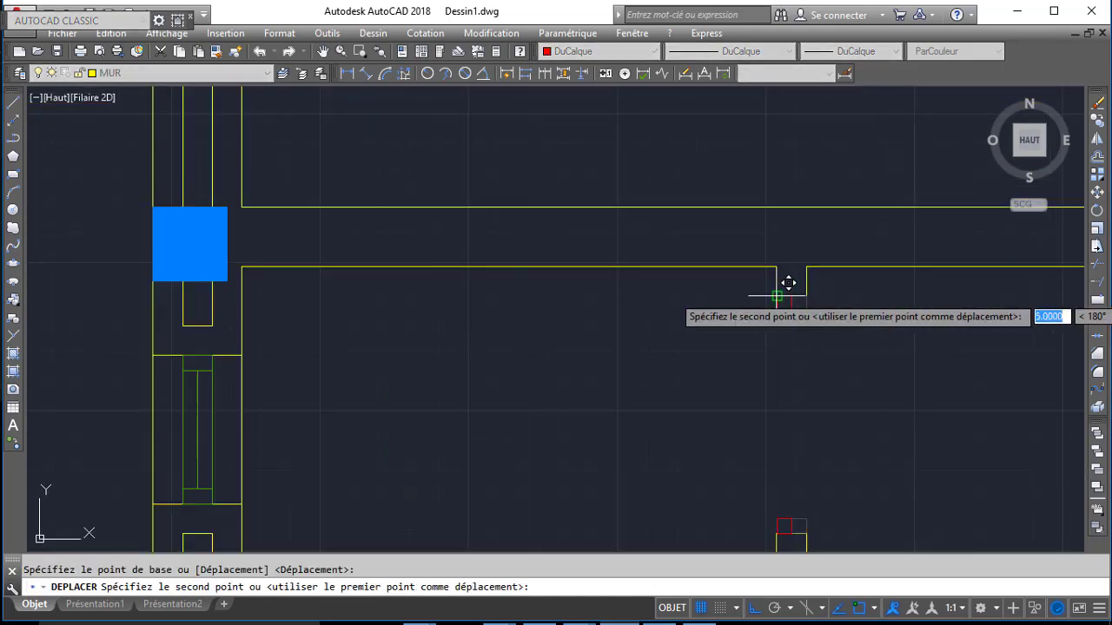
left_click(788, 282)
- Draw the door leaf as a horizontal 70 line from the upper frame square's lower corner into the small room
type("L")
key("Return")
left_click(776, 310)
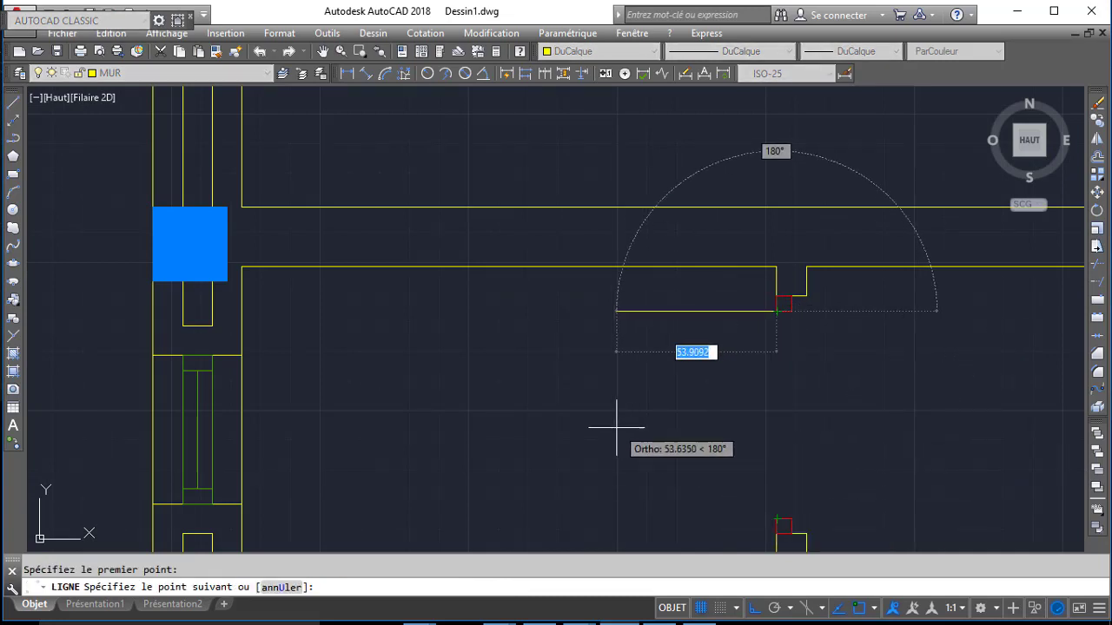
type("70")
key("Return")
key("Return")
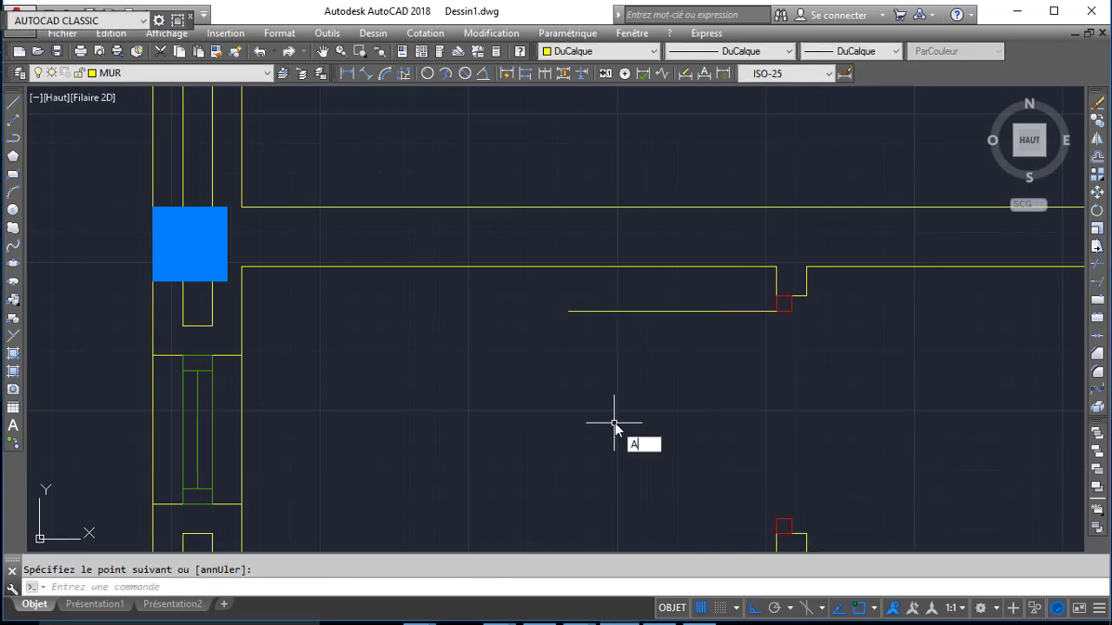
- Draw the door swing arc from the free end of the leaf to the lower frame square
type("A")
key("Return")
left_click(568, 310)
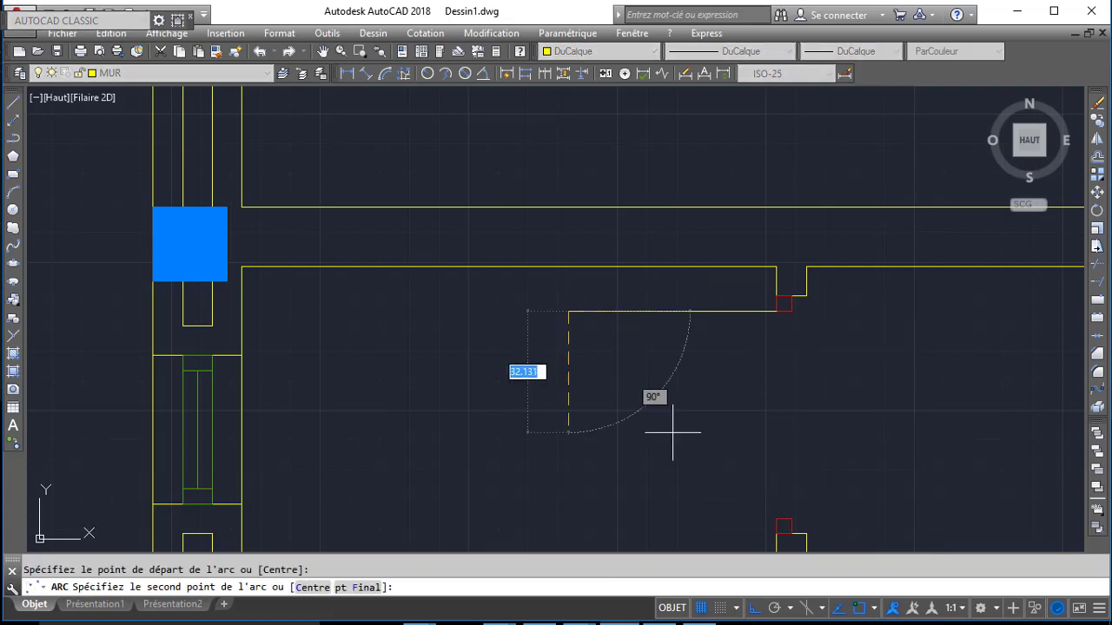
left_click(776, 518)
left_click(784, 518)
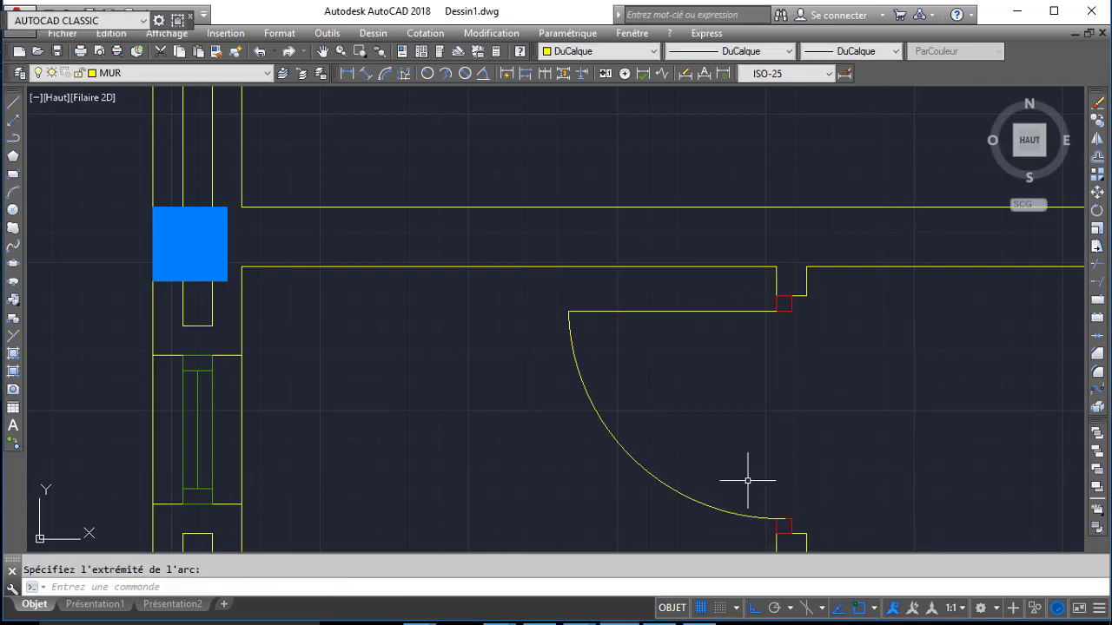
- Assign the door leaf and its swing arc to the PORTE layer
left_click(611, 301)
left_click(506, 359)
left_click(215, 77)
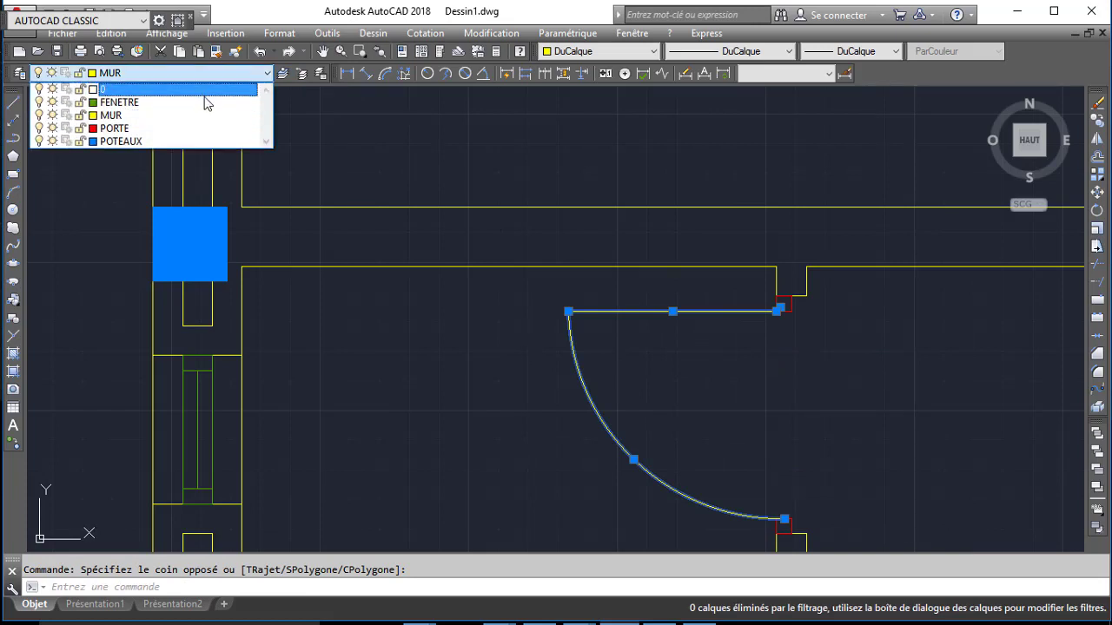
left_click(236, 128)
key("Escape")
- Mirror the door with its frames and jambs about the horizontal partition's centreline into the lower room, keeping the original
scroll(328, 126, "down", 5)
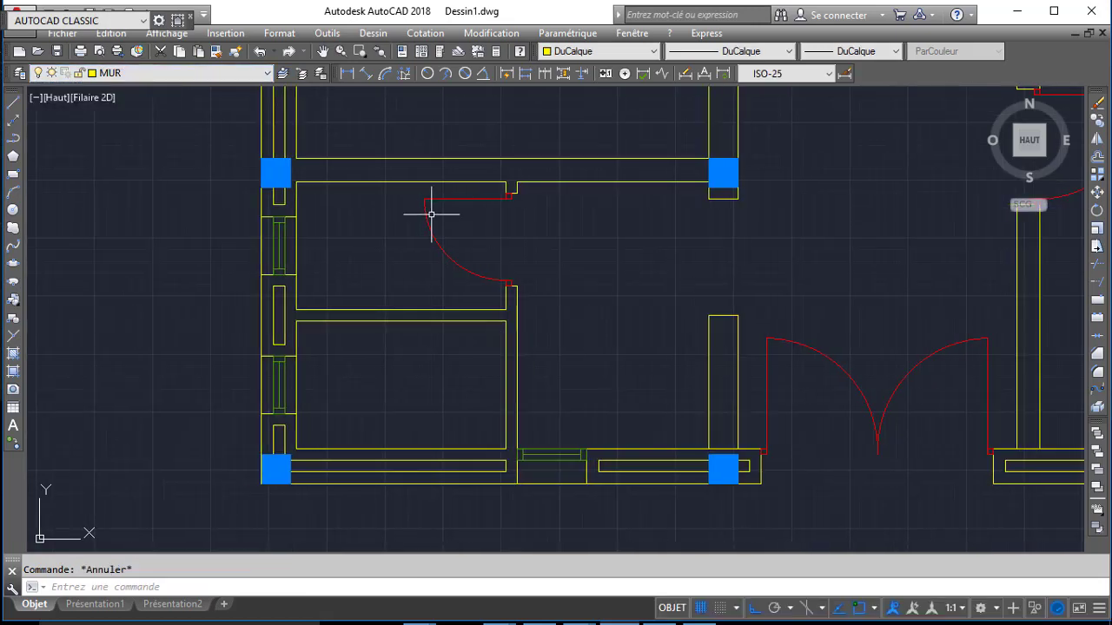
left_click(410, 168)
left_click(526, 297)
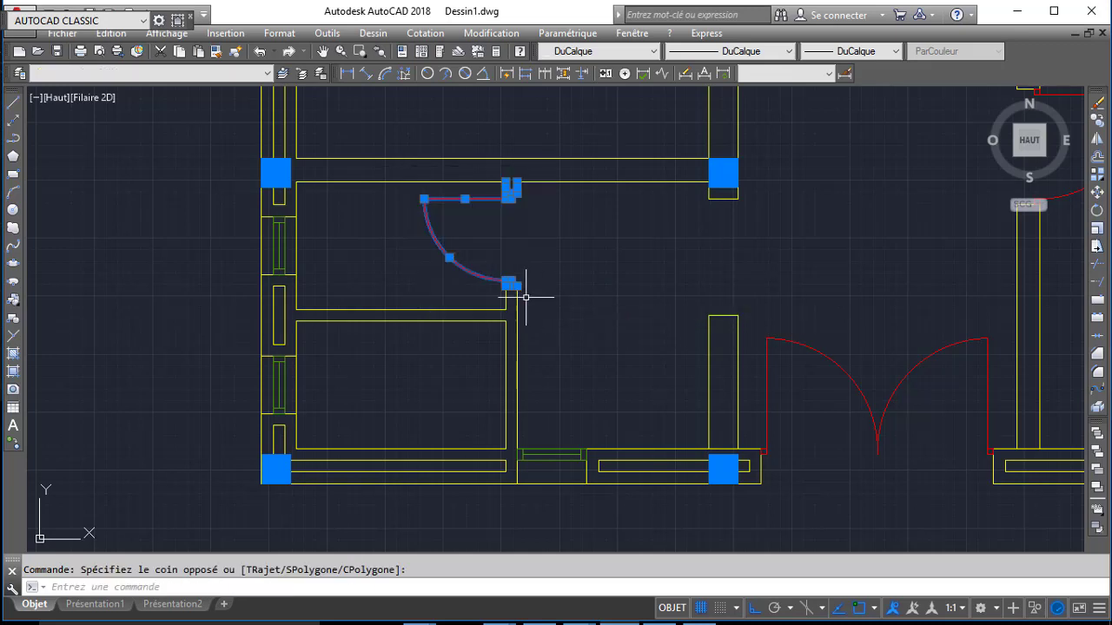
key("Return")
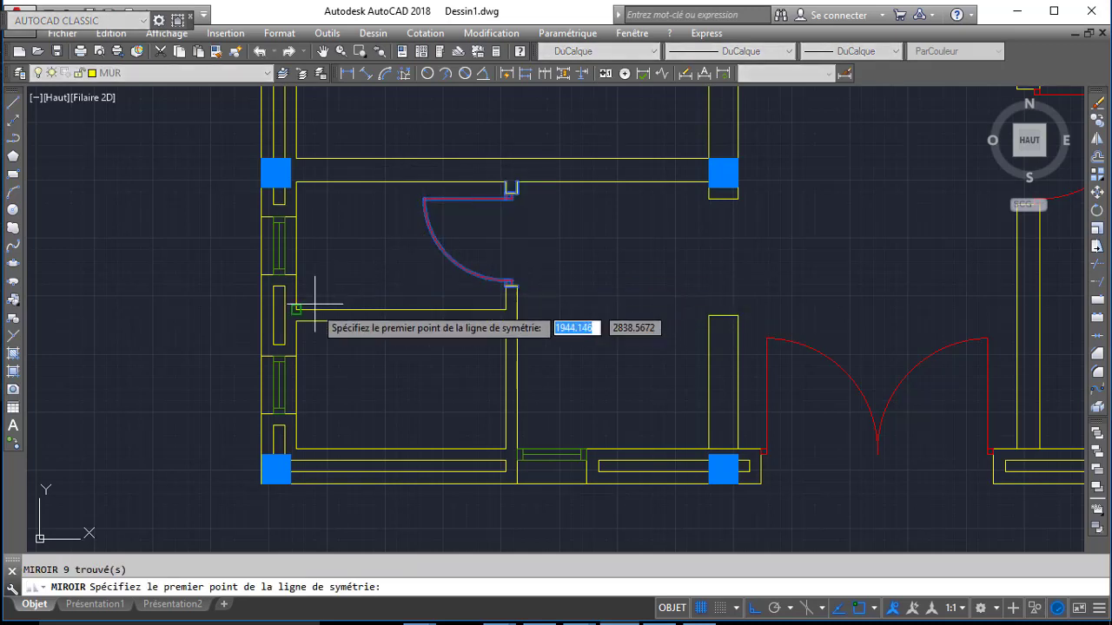
left_click(287, 315)
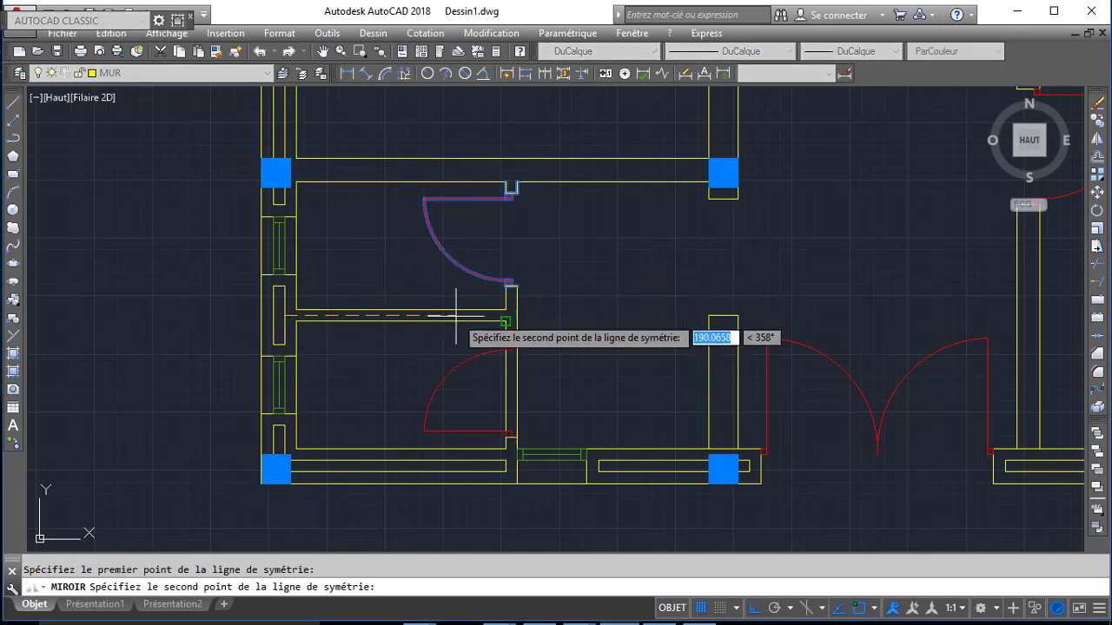
left_click(541, 318)
key("Return")
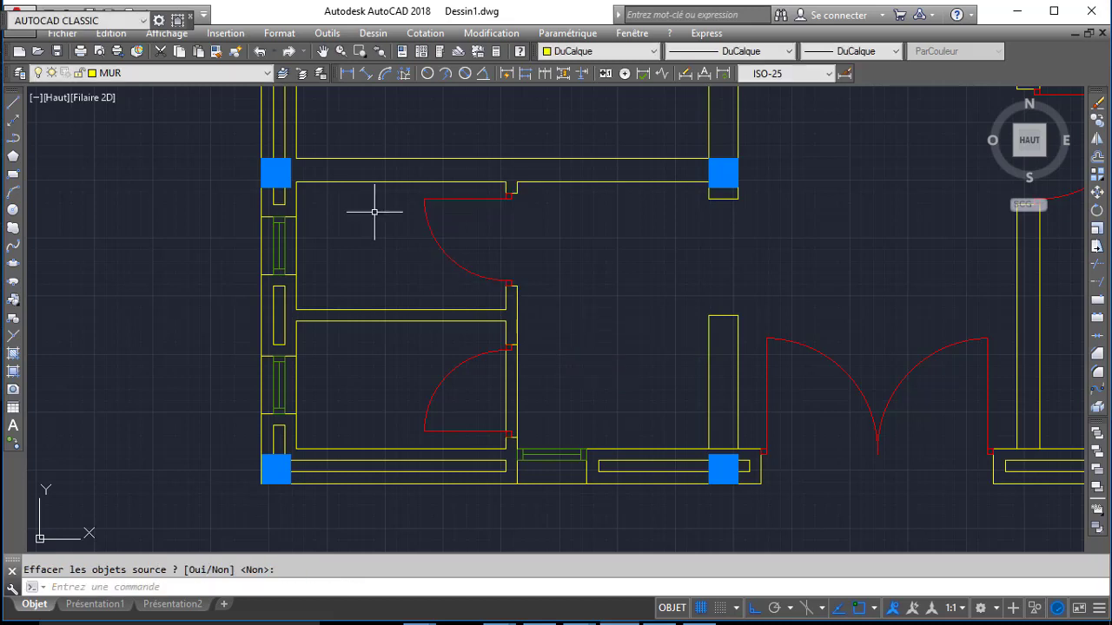
- Hide the PORTE layer
left_click(167, 74)
left_click(114, 216)
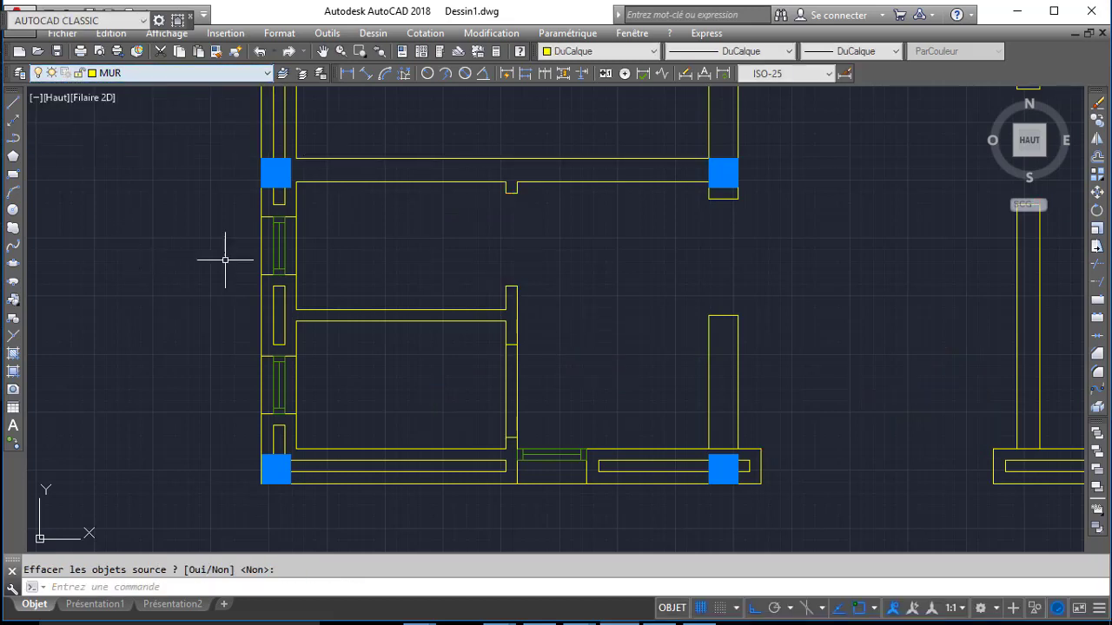
- Trim the partition wall lines between the jambs to open the lower small room's doorway
type("AJ")
key("Return")
key("Return")
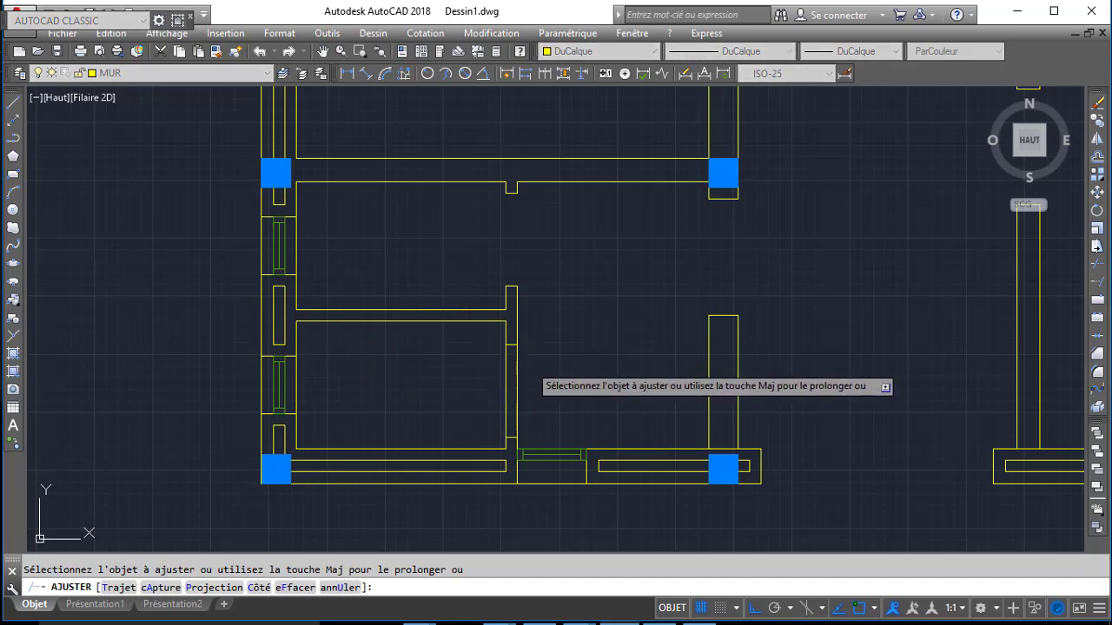
left_click(528, 362)
left_click(458, 382)
key("Return")
- Turn the PORTE layer back on
left_click(114, 74)
left_click(42, 135)
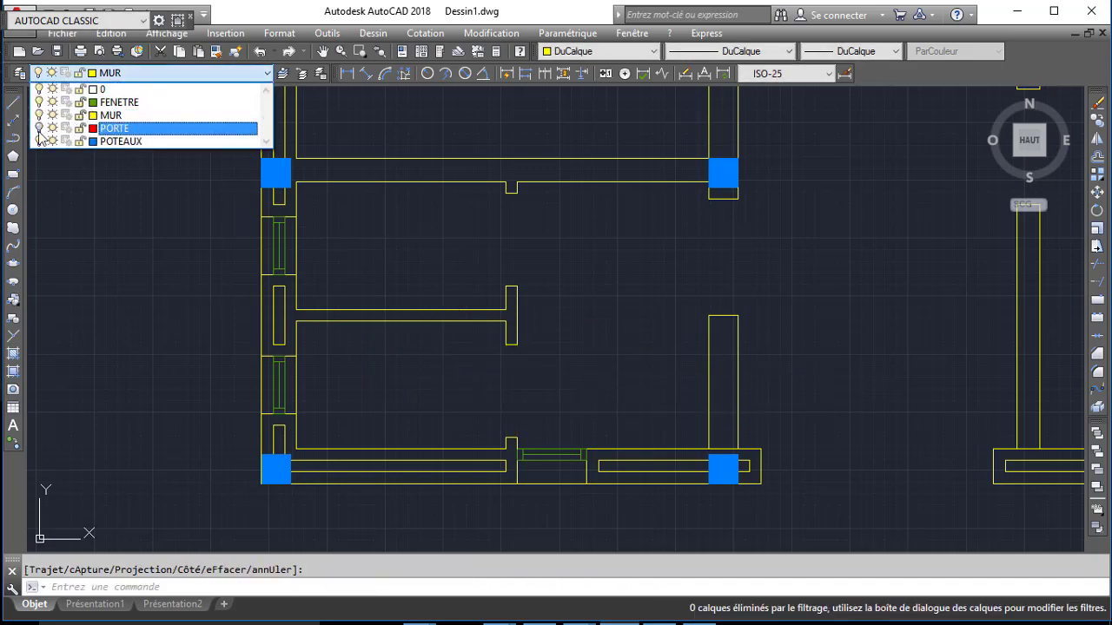
left_click(239, 270)
- Examine the scanned reference's dimension layout alongside the drawn floor plan
scroll(520, 271, "down", 2)
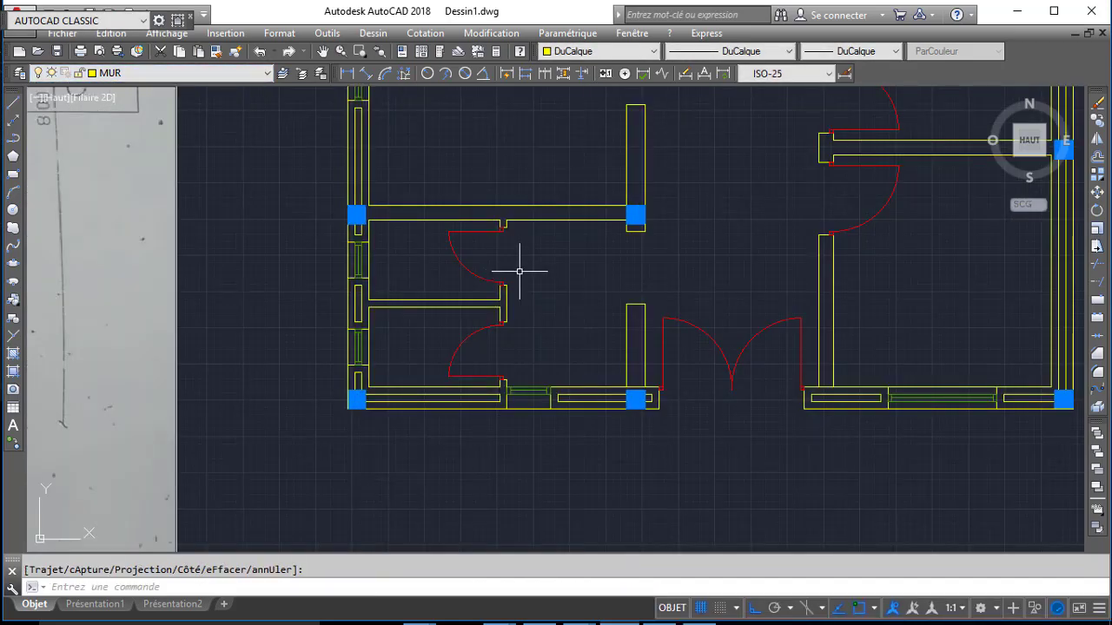
scroll(638, 392, "down", 3)
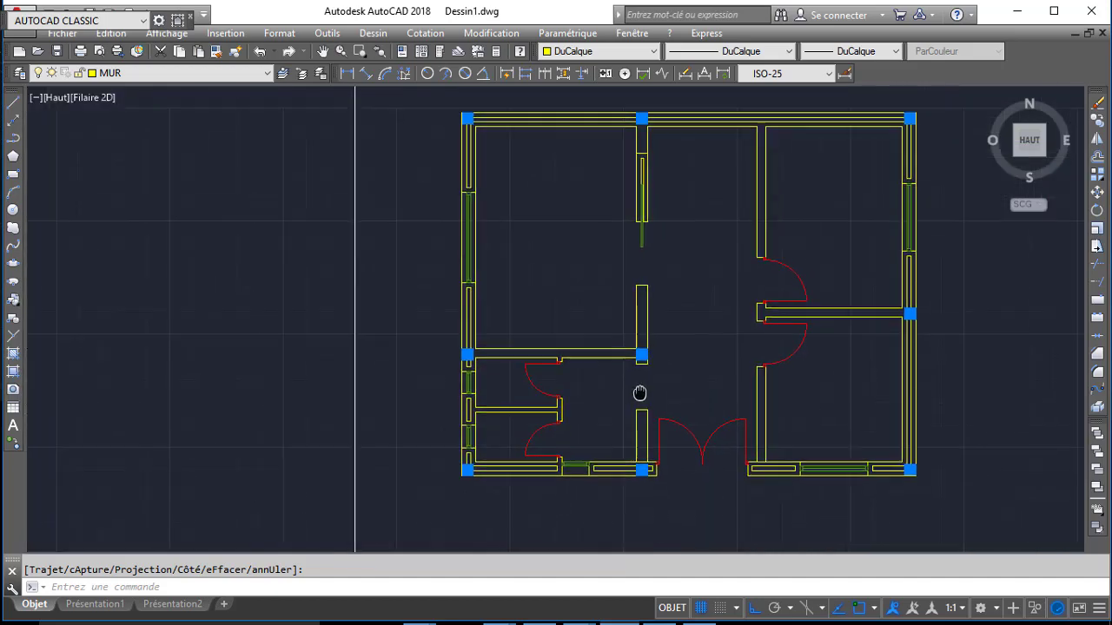
middle_click_drag(767, 435, 746, 411)
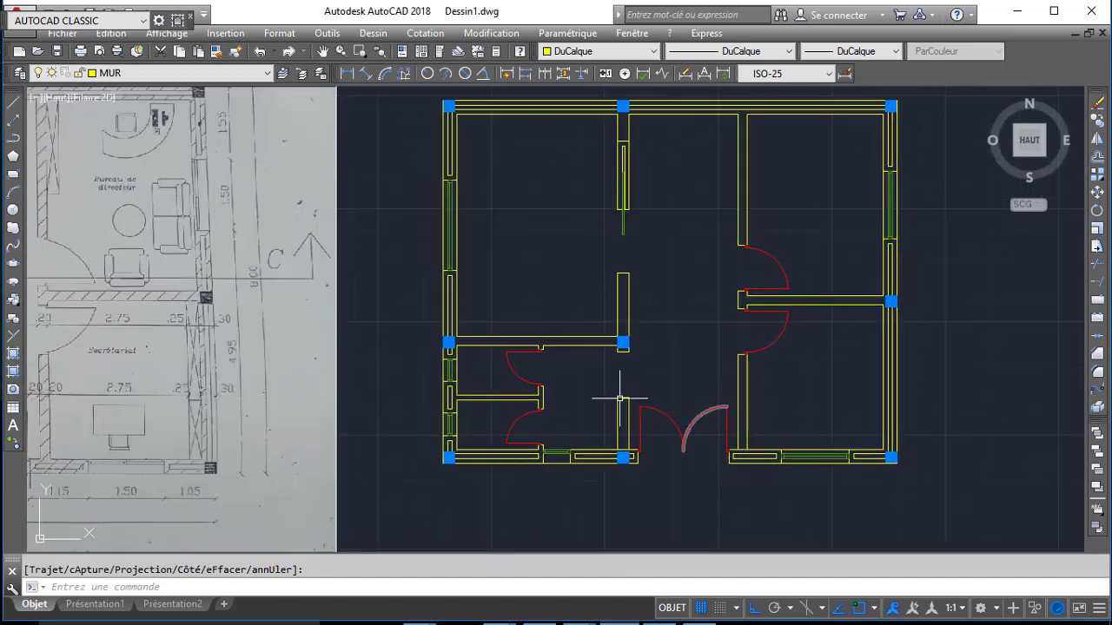
middle_click_drag(482, 393, 587, 354)
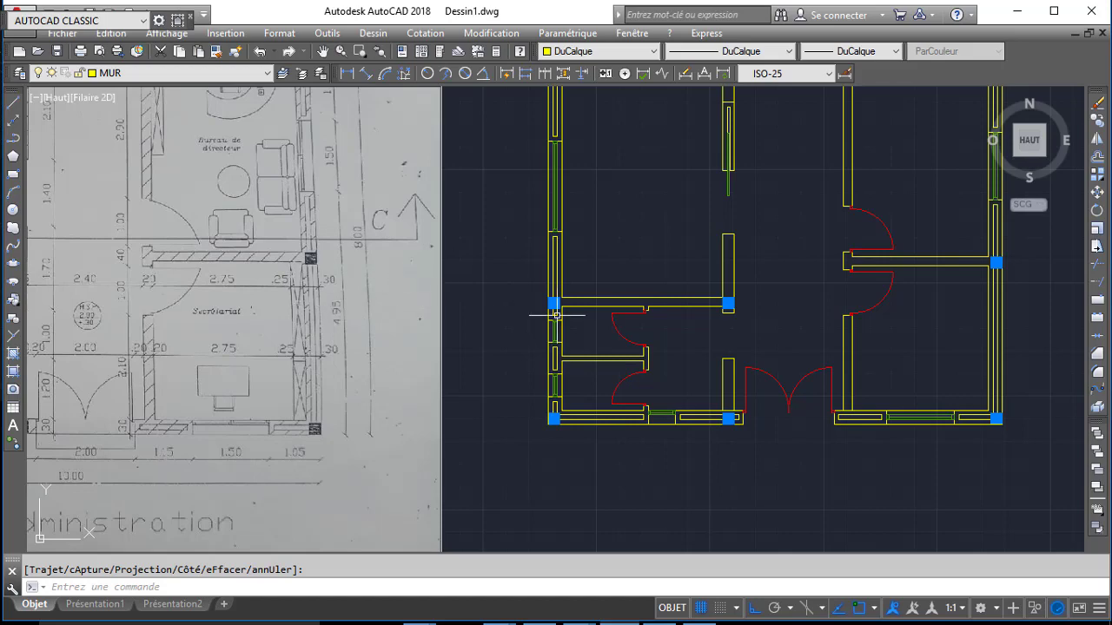
middle_click_drag(614, 383, 637, 386)
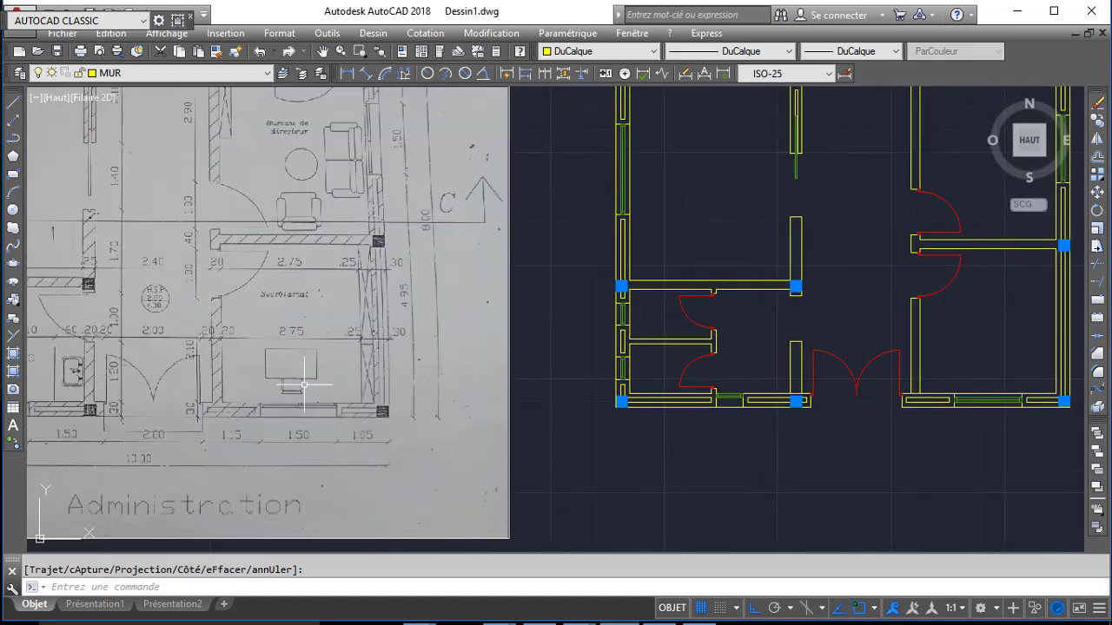
mouse_move(348, 208)
middle_mouse_down()
mouse_move(394, 278)
mouse_move(476, 332)
middle_mouse_up()
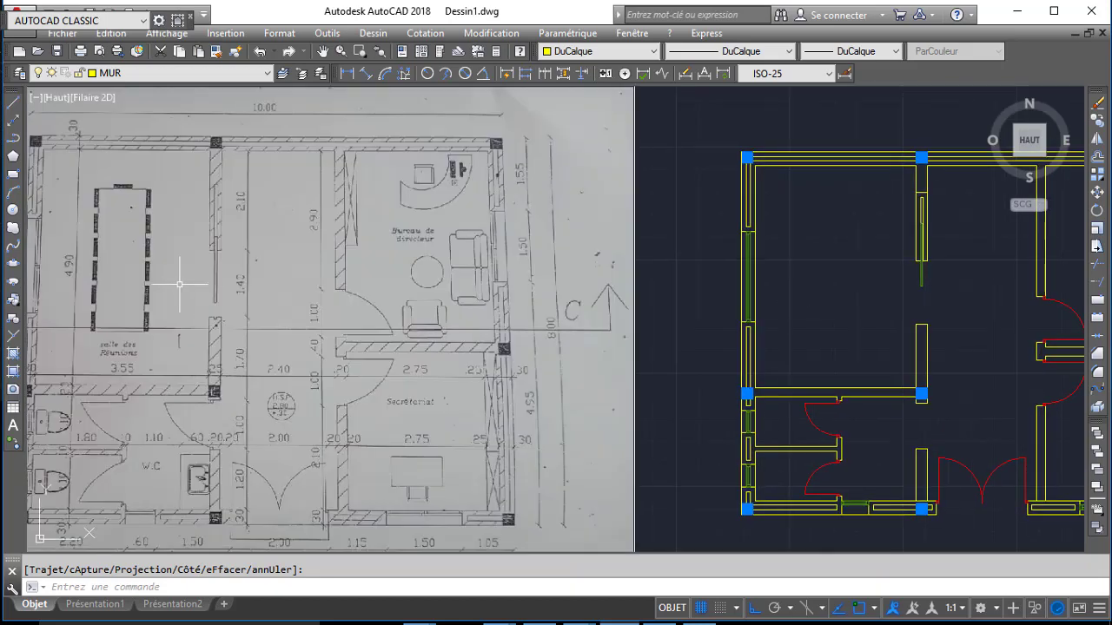
scroll(394, 315, "down", 2)
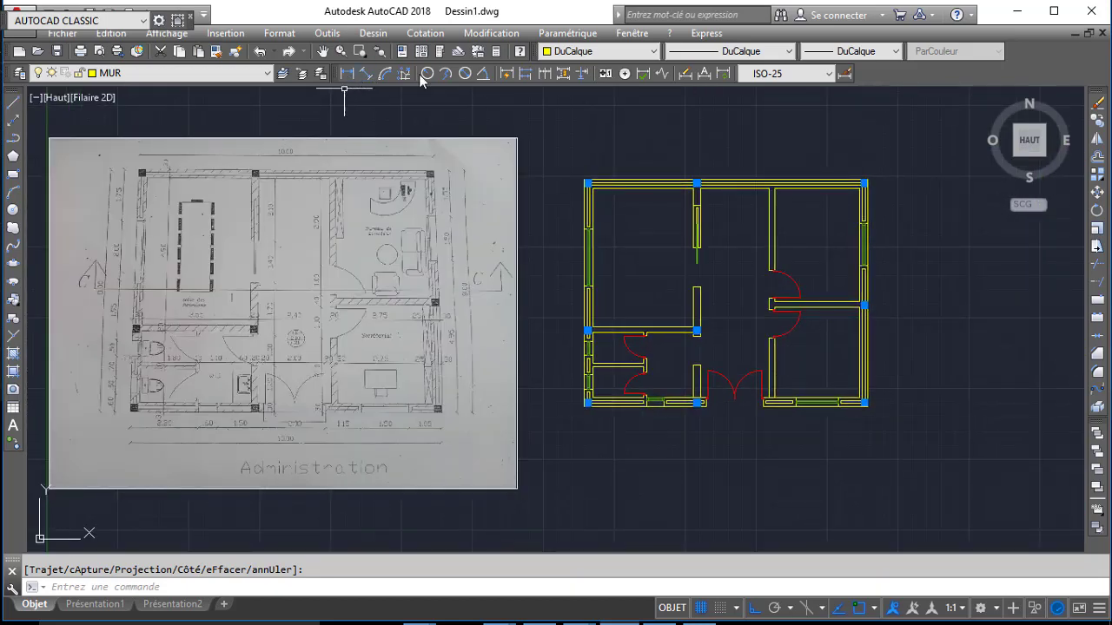
- Enlarge the text height of the ISO-25 dimension style and set its arrow size to 10
left_click(843, 74)
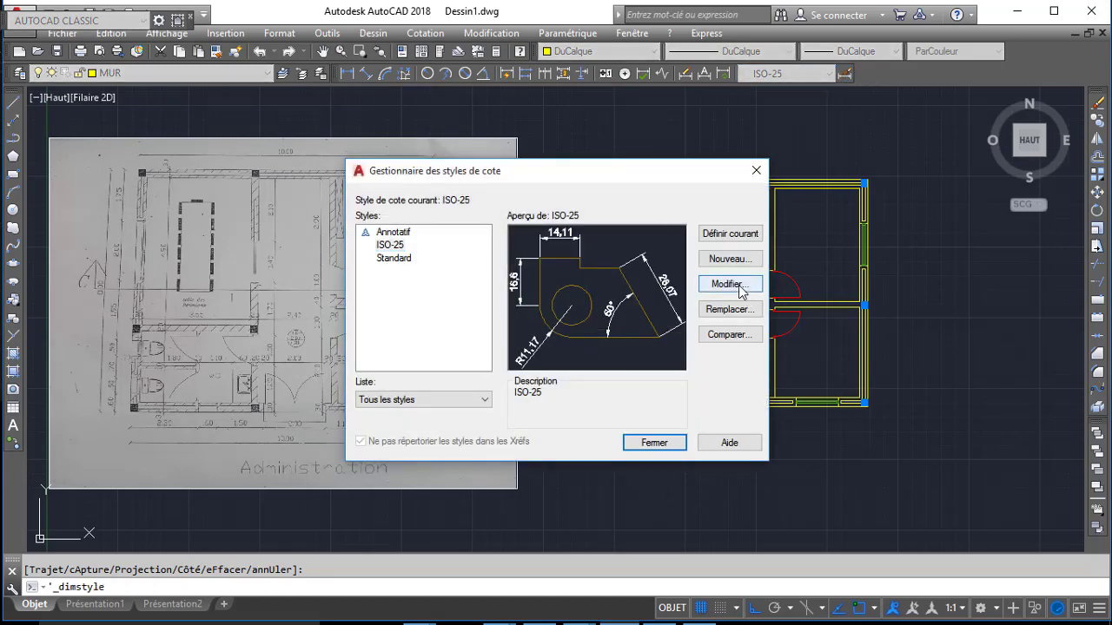
left_click(741, 290)
left_click(468, 142)
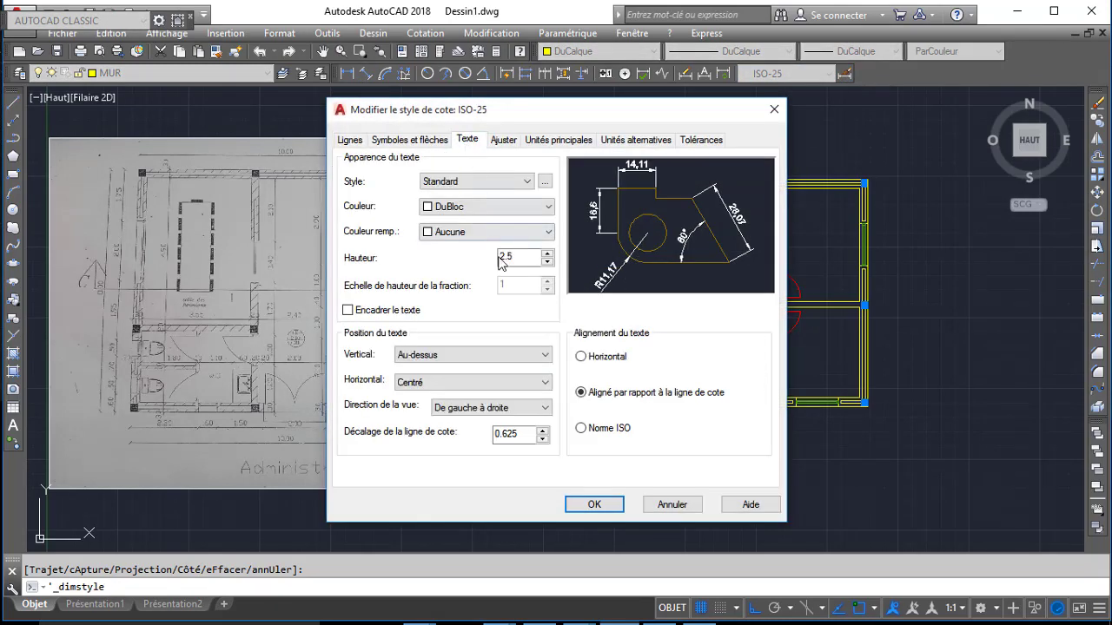
left_click(414, 140)
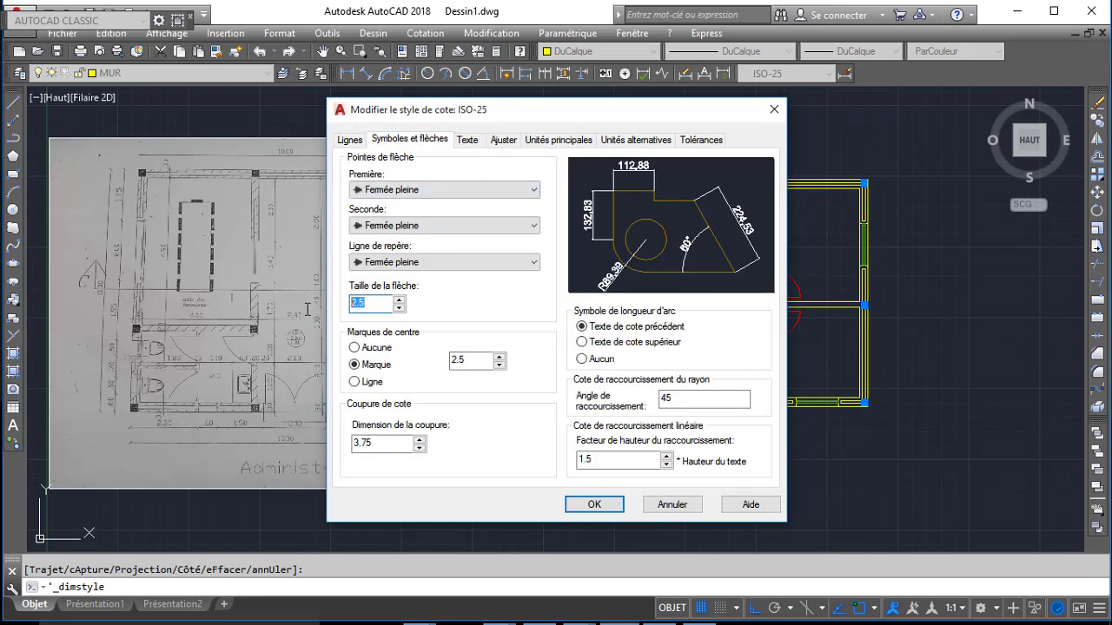
type("1")
type("0")
- Suppress both extension lines in the ISO-25 dimension style, keep both dimension lines, and close the style manager
left_click(346, 144)
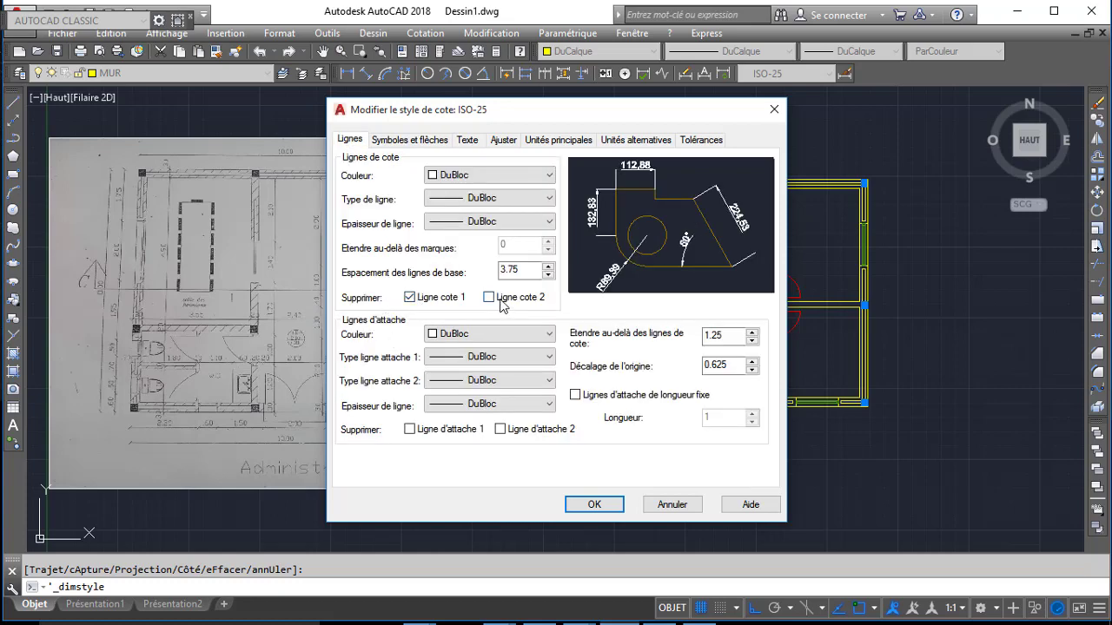
left_click(501, 300)
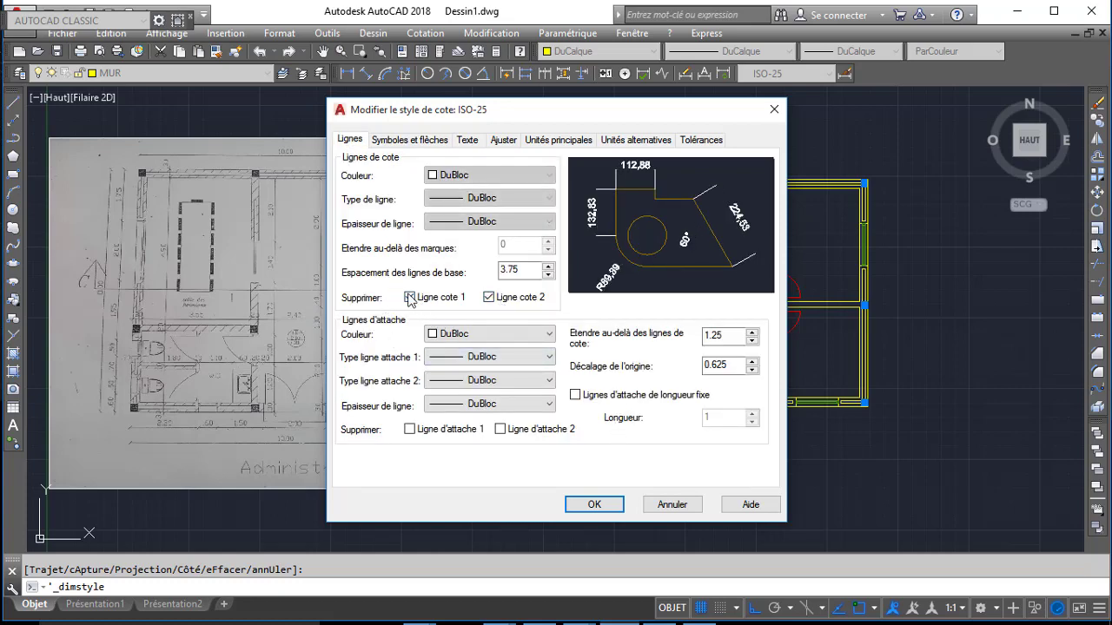
left_click(409, 298)
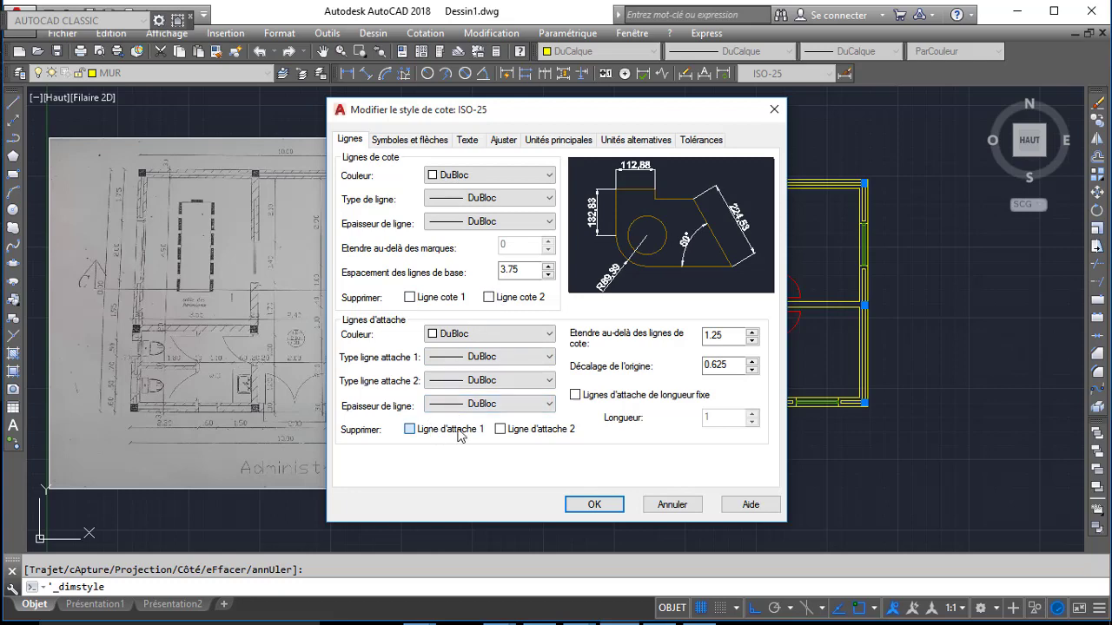
left_click(525, 430)
left_click(594, 505)
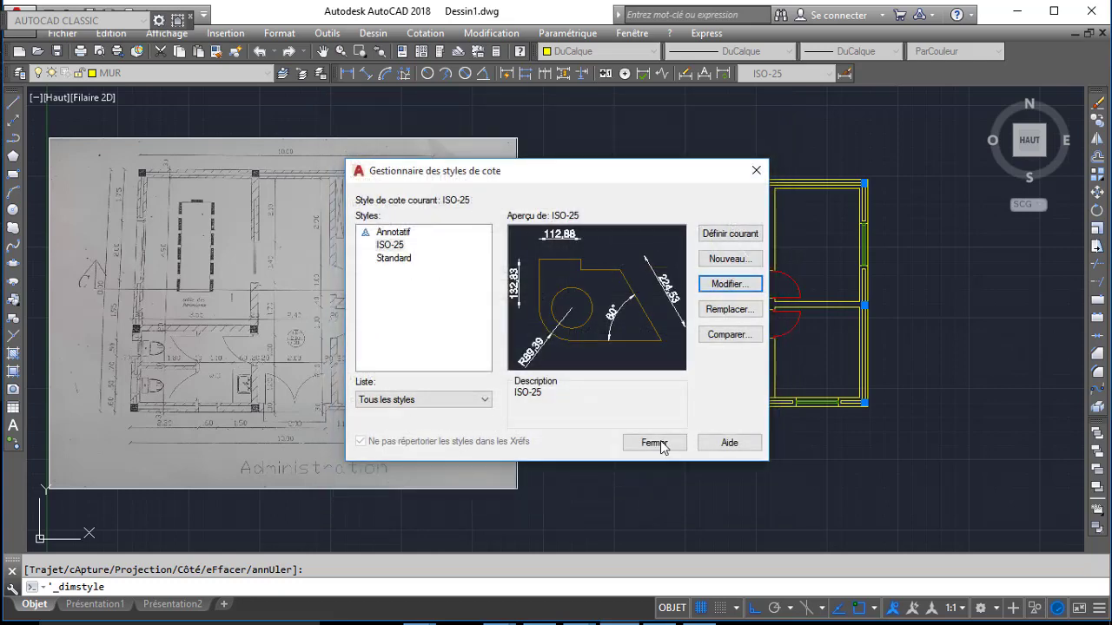
left_click(652, 438)
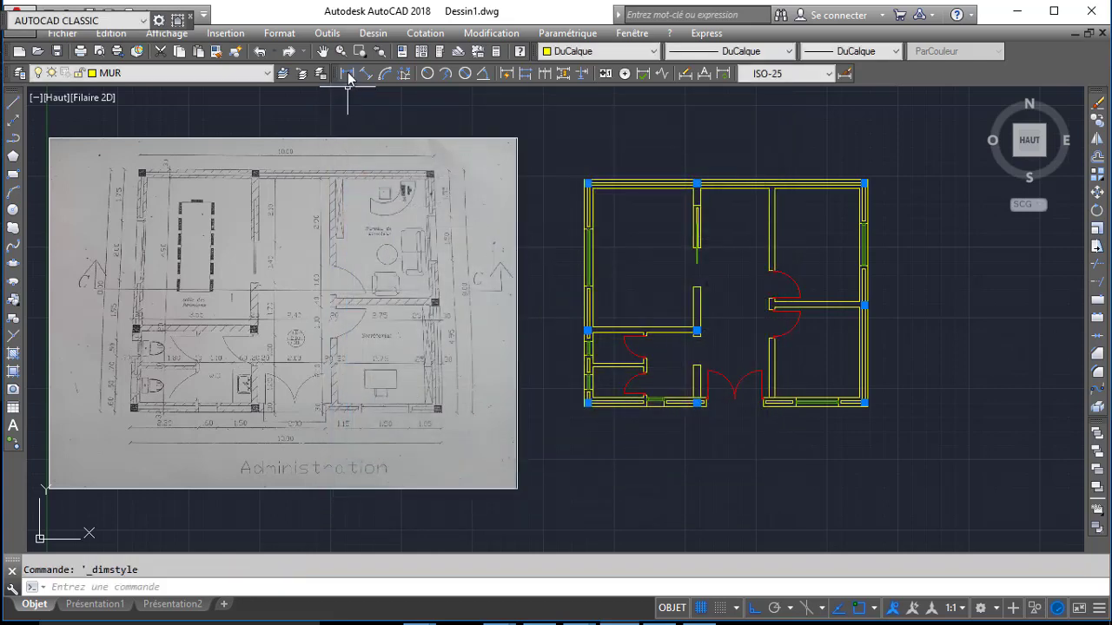
- Add a linear dimension below the lower facade from the building's lower-right corner to the near edge of the adjacent window
left_click(347, 74)
scroll(943, 390, "up", 5)
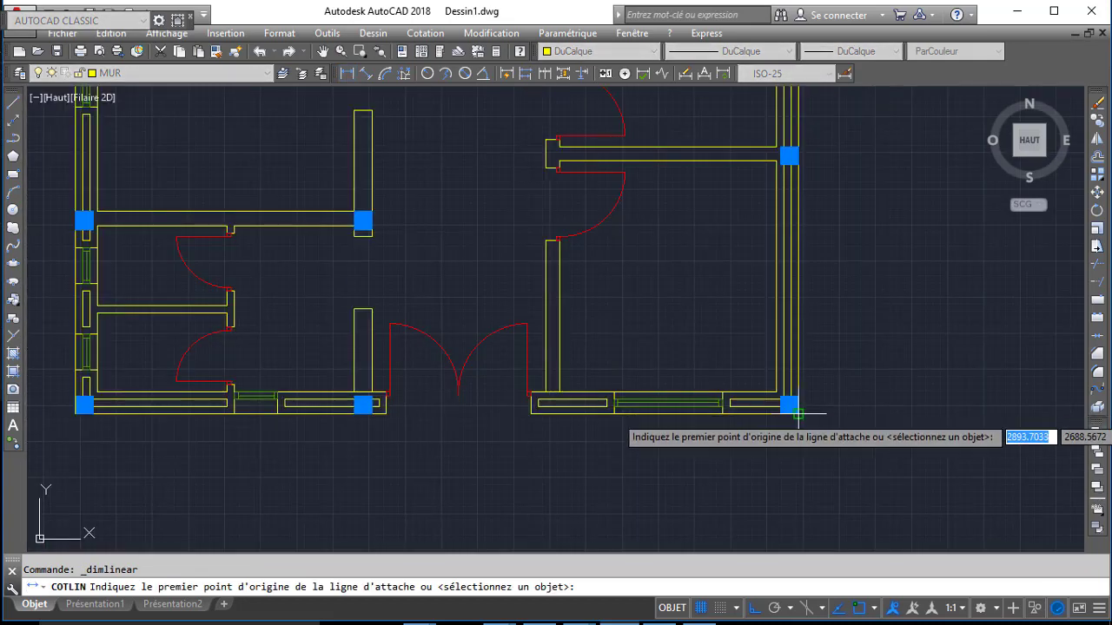
left_click(798, 414)
left_click(722, 414)
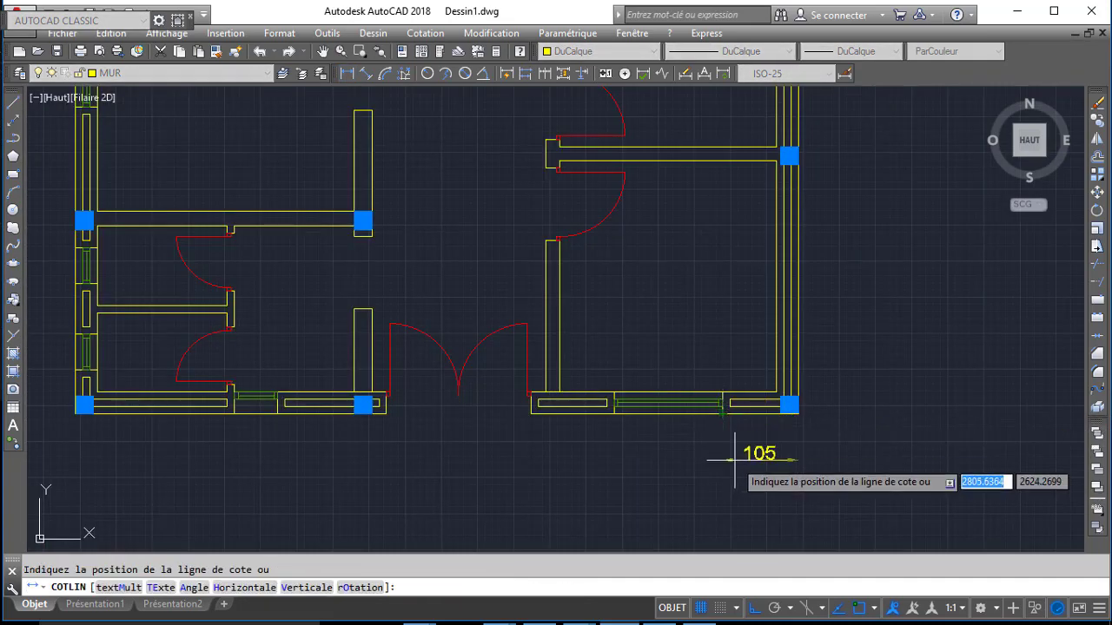
left_click(738, 481)
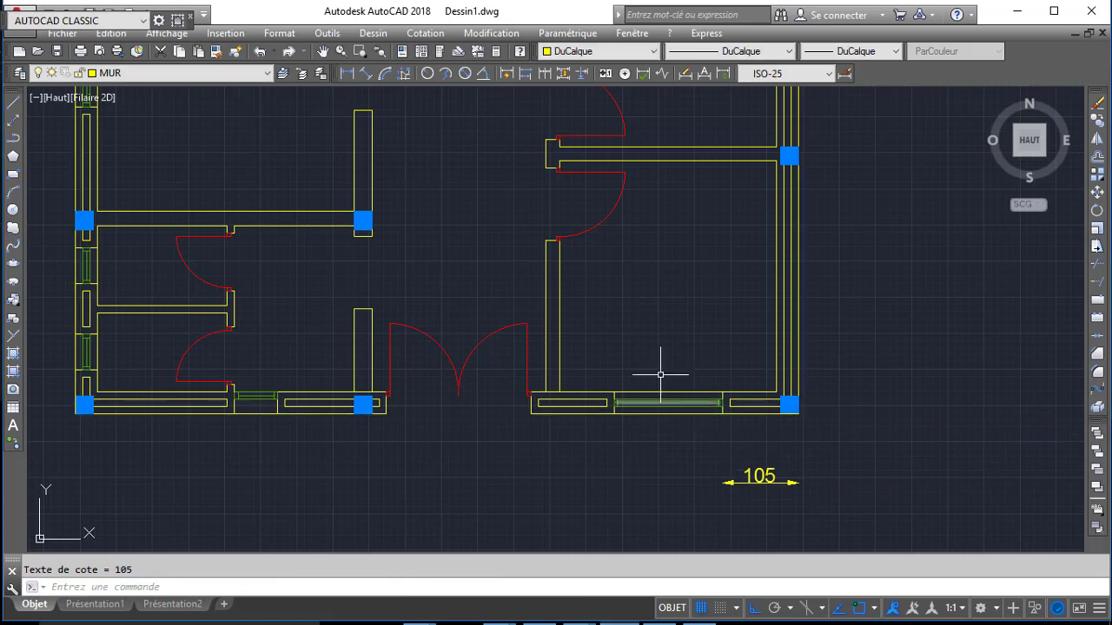
- Continue the dimension chain along the lower facade through each window and door opening edge to the lower-left corner
left_click(546, 73)
left_click(613, 407)
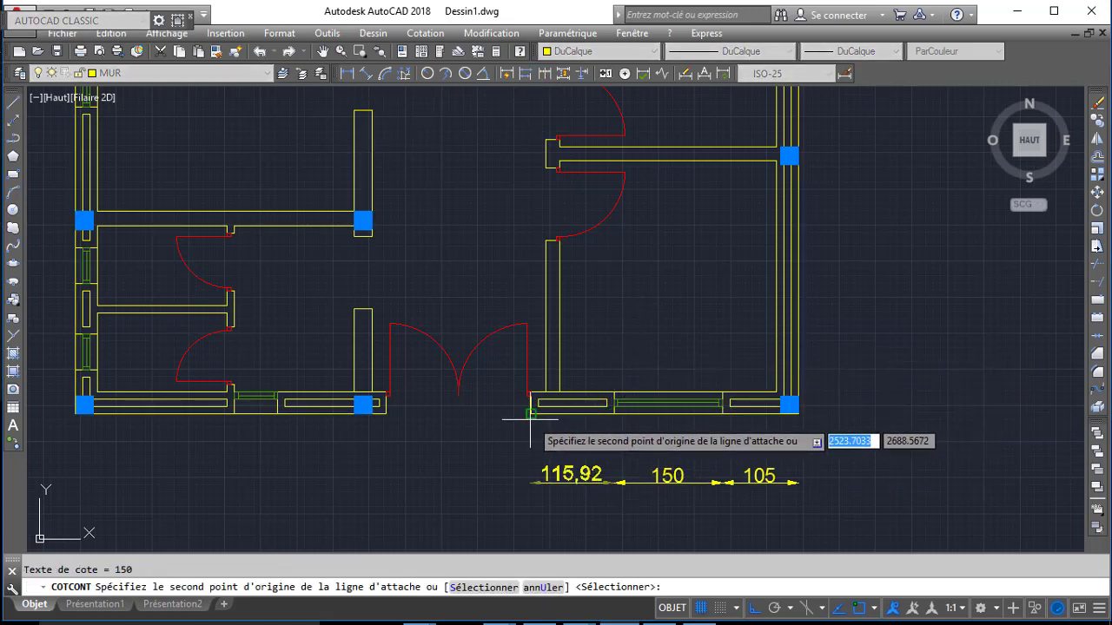
left_click(529, 419)
left_click(385, 411)
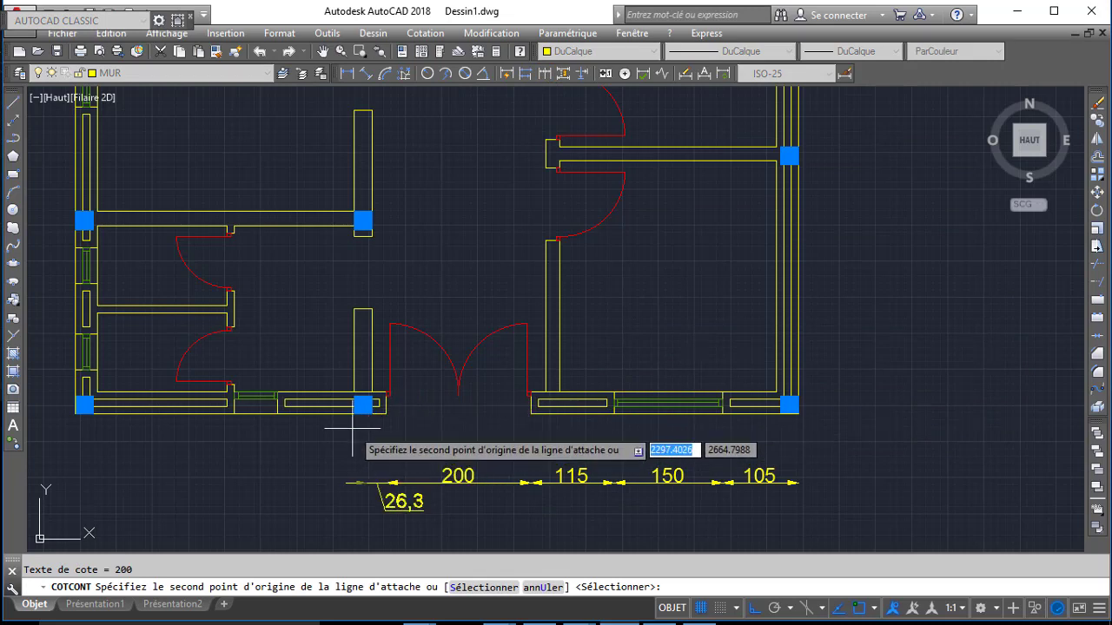
left_click(278, 412)
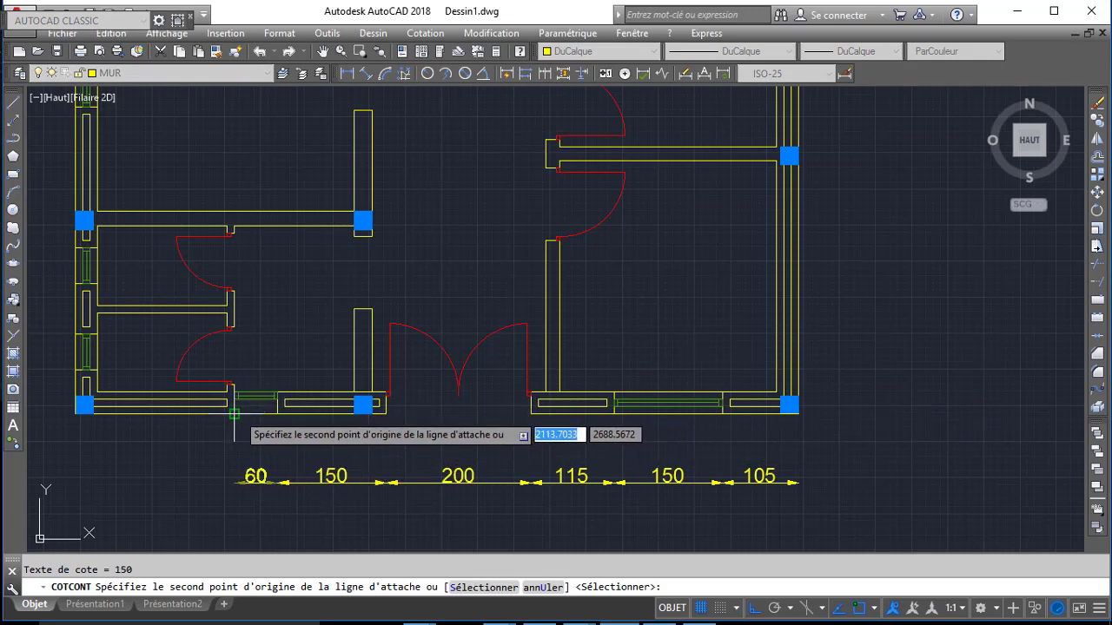
left_click(234, 413)
left_click(76, 414)
key("Return")
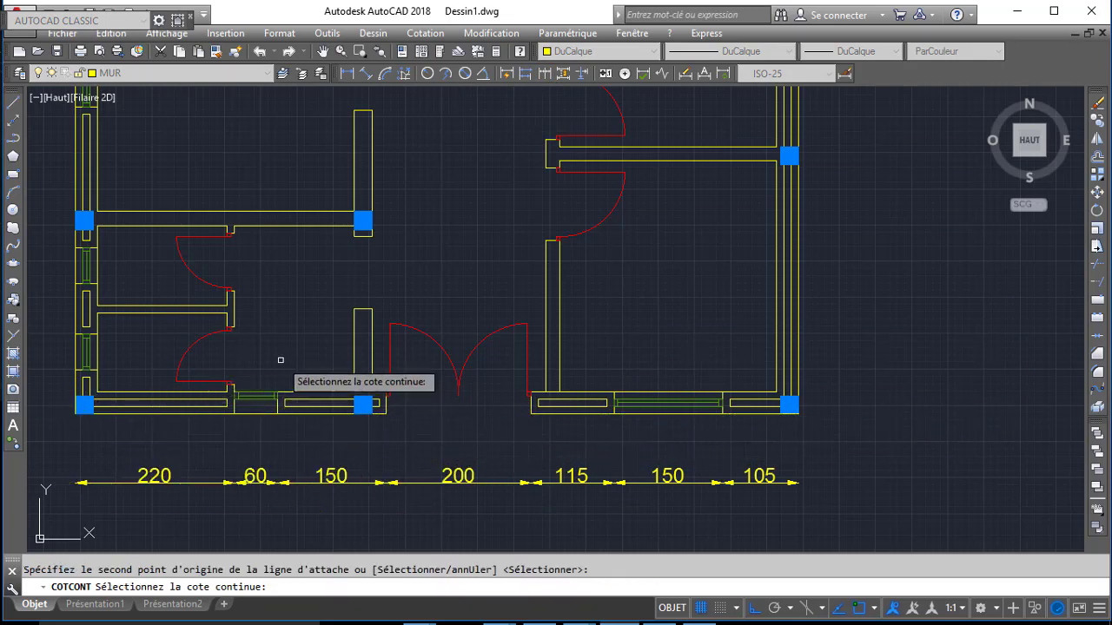
key("Return")
- Add an overall linear dimension of the lower facade between its outer corners, below the dimension chain
left_click(347, 74)
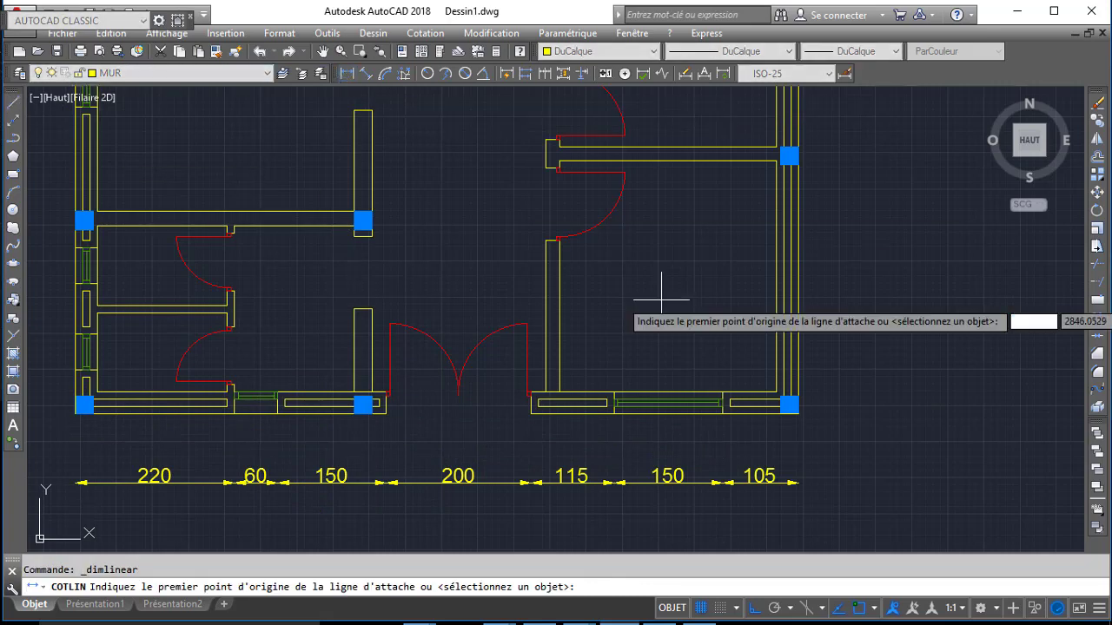
left_click(792, 404)
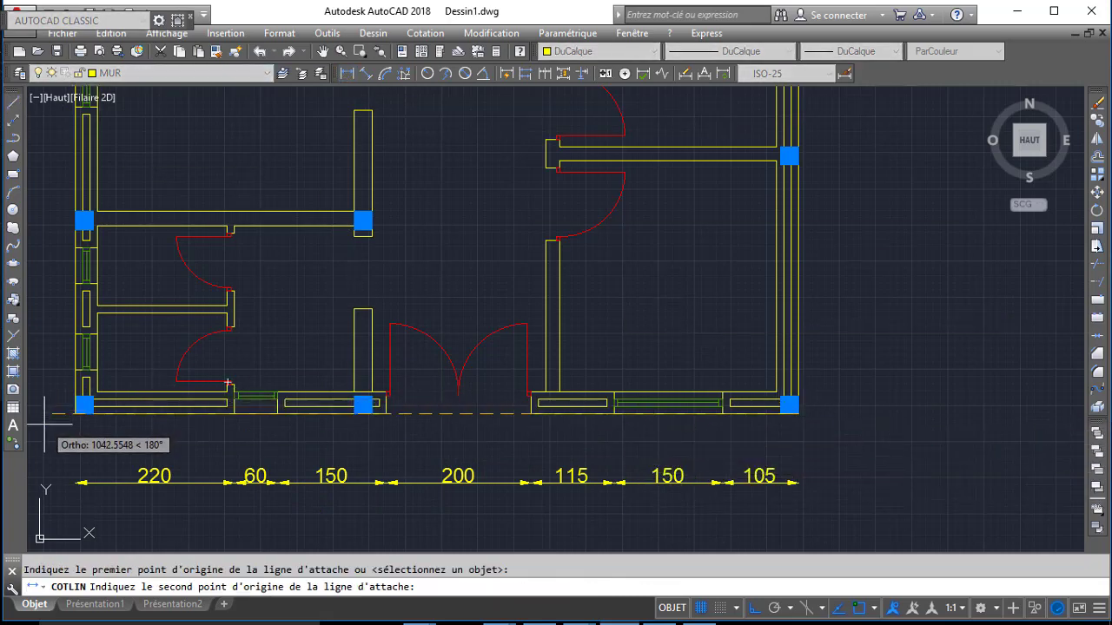
left_click(77, 413)
middle_click_drag(99, 500, 134, 352)
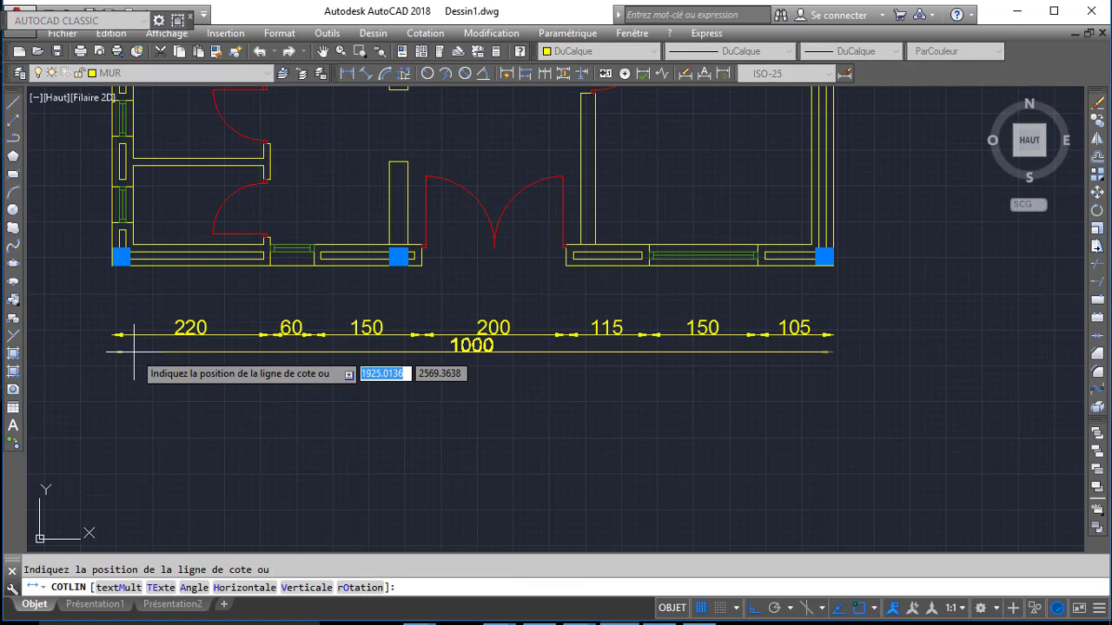
left_click(132, 404)
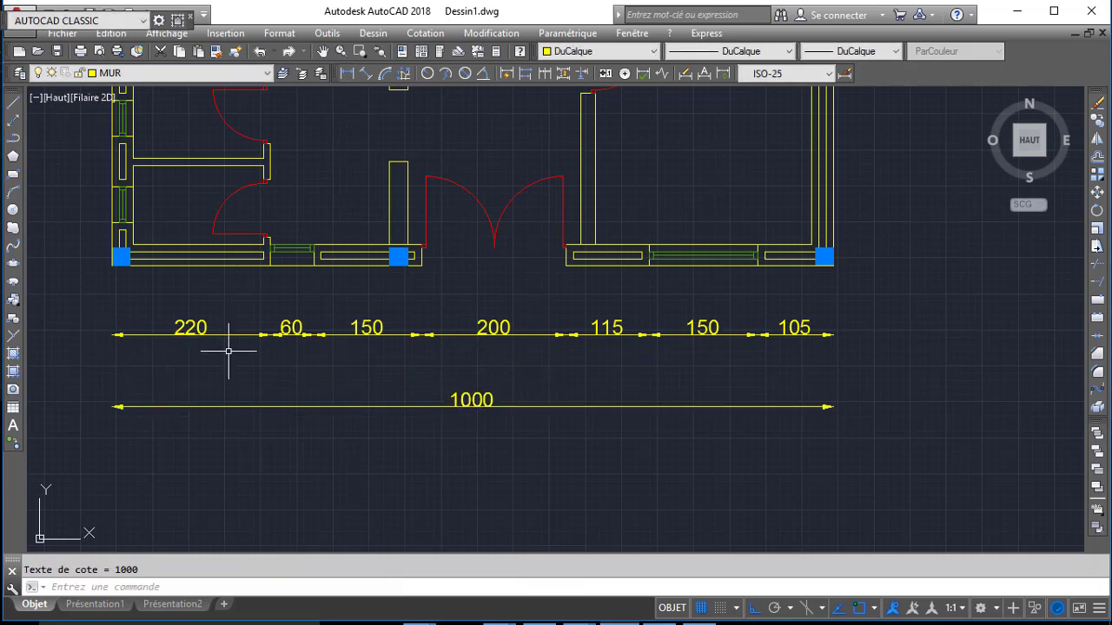
- Dimension the right facade vertically from the lower corner to the window's lower edge, offsetting the dimension line by 100
scroll(573, 308, "down", 2)
middle_click_drag(591, 244, 578, 403)
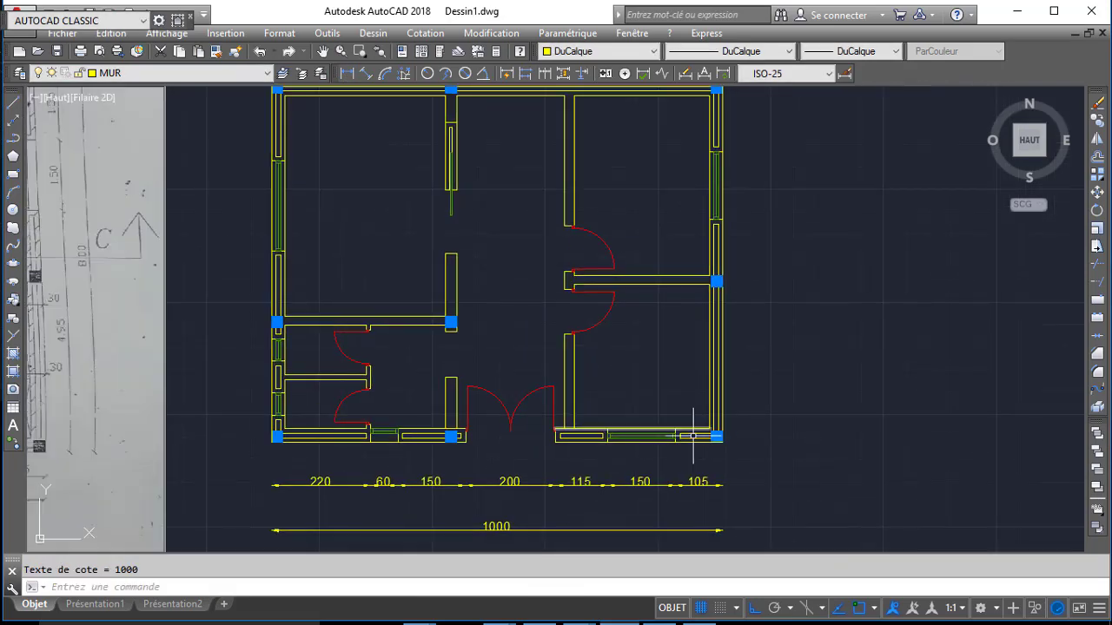
key("Return")
left_click(722, 442)
left_click(731, 218)
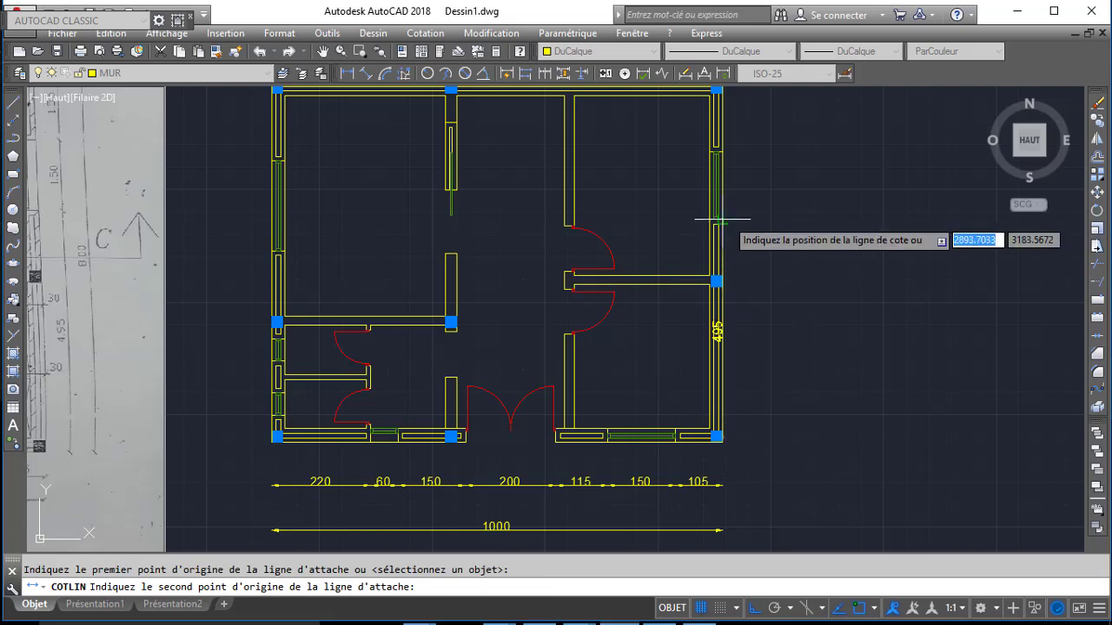
type("100")
key("Return")
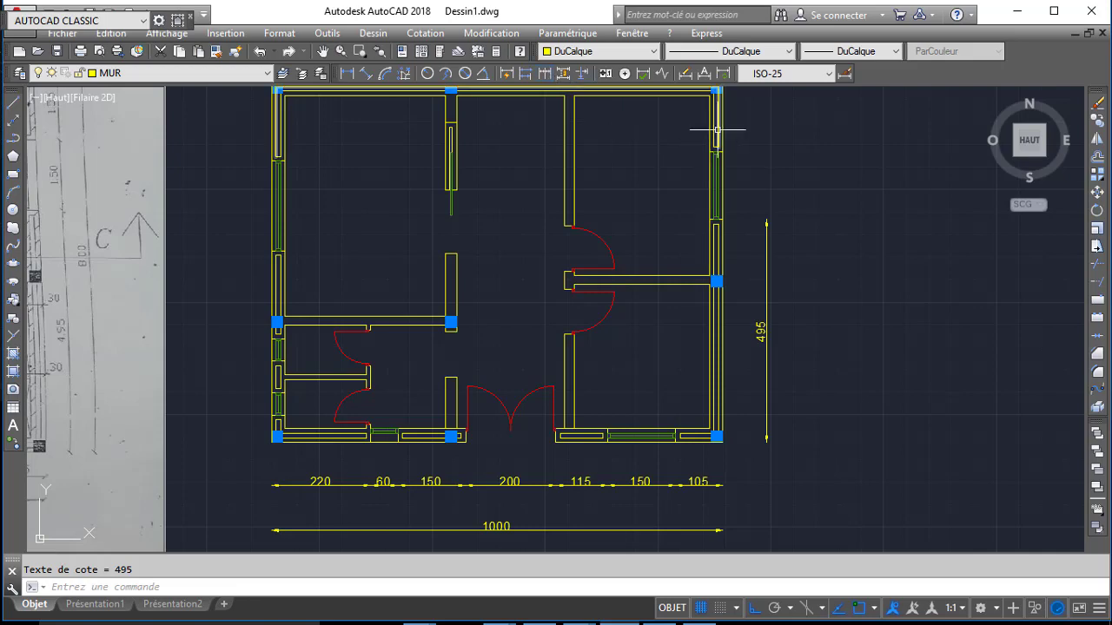
- Continue the right facade's dimension chain to the window's upper edge and the building's upper-right corner
left_click(543, 73)
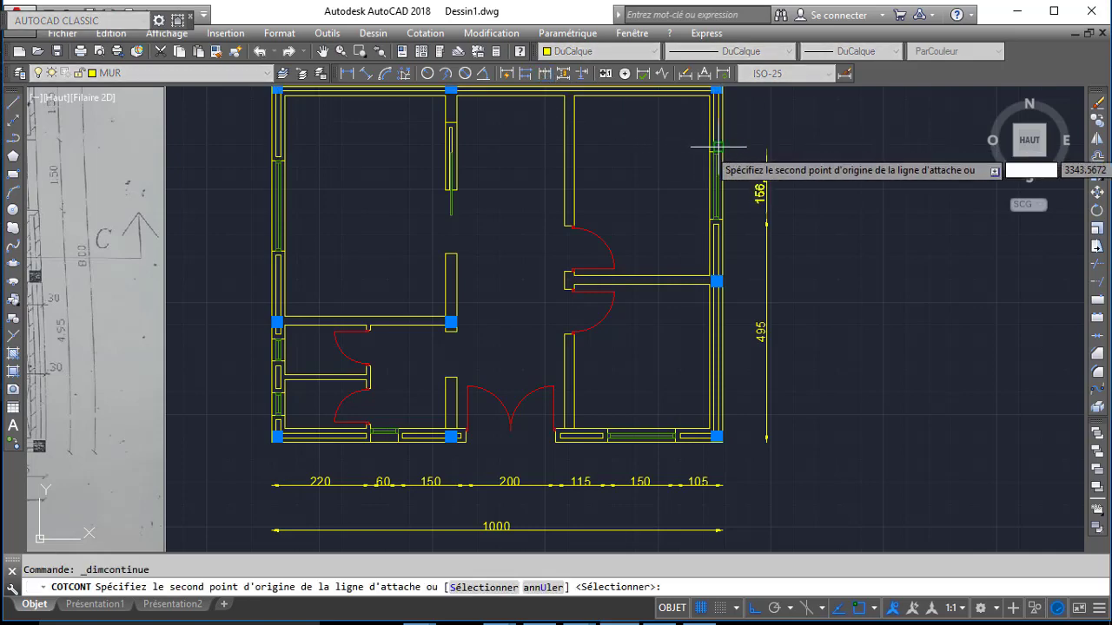
left_click(719, 153)
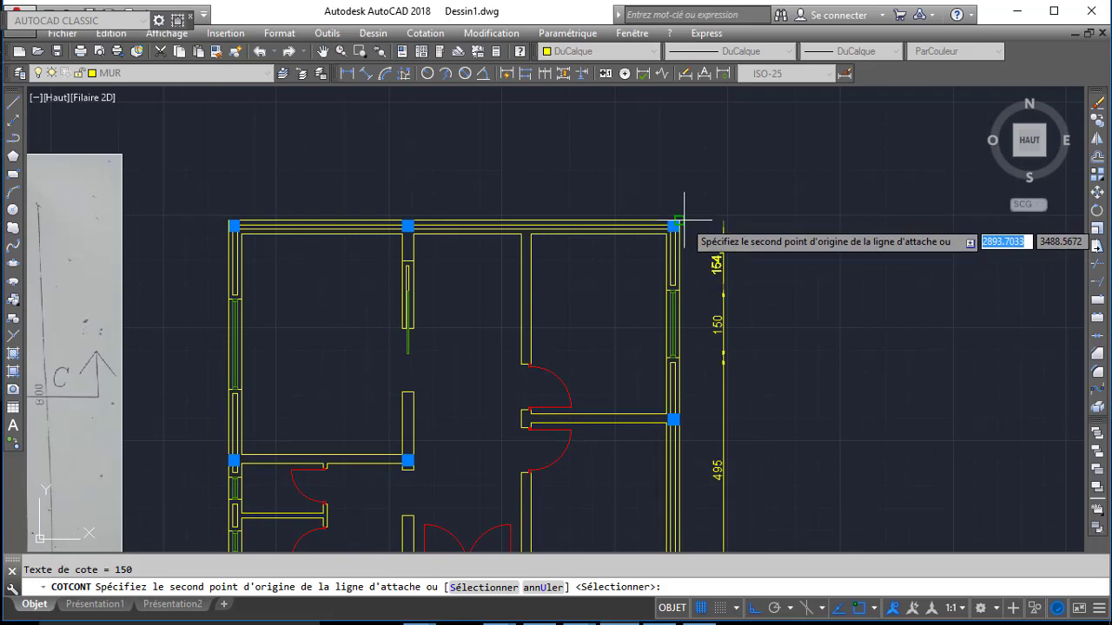
left_click(679, 221)
key("Return")
key("Return")
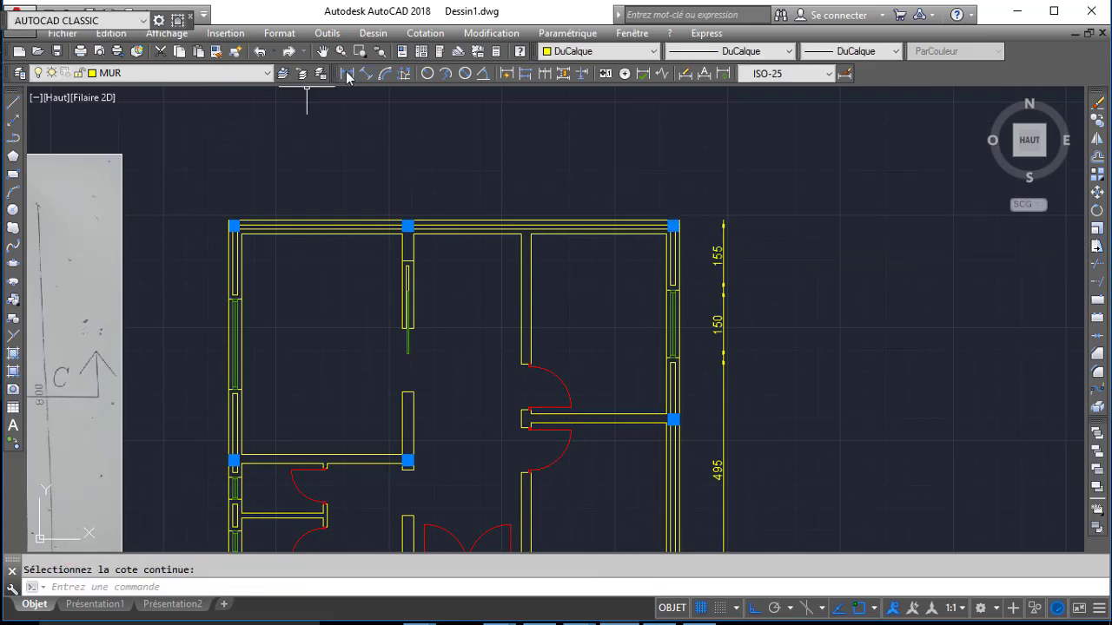
- Add an overall vertical dimension of the right facade between its outer corners, with the dimension line offset by 200
left_click(346, 74)
left_click(674, 227)
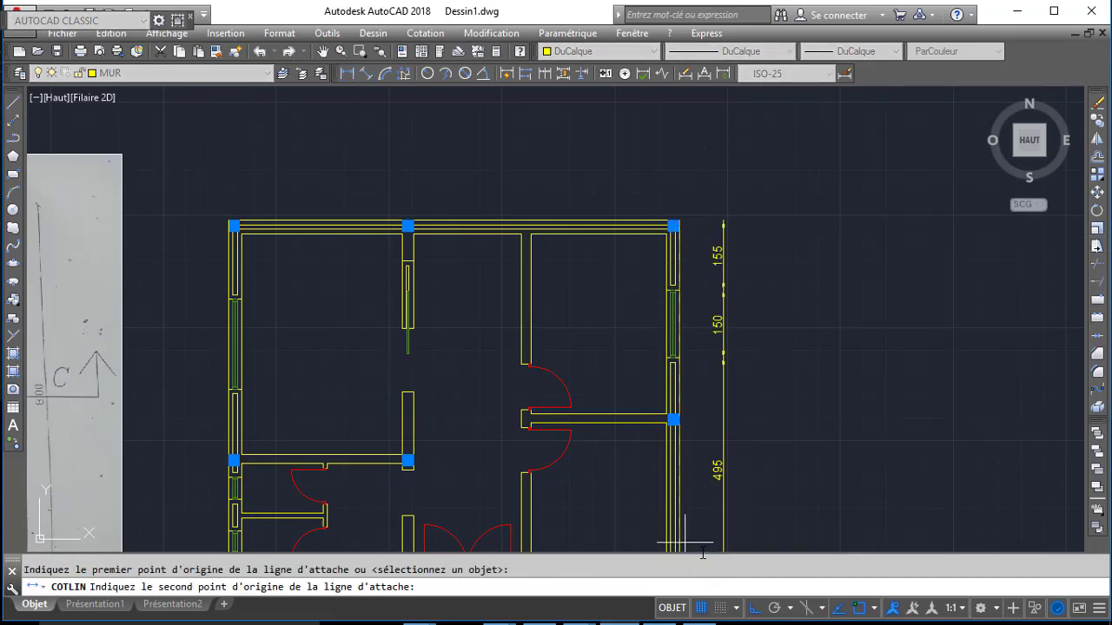
middle_click_drag(726, 496, 640, 318)
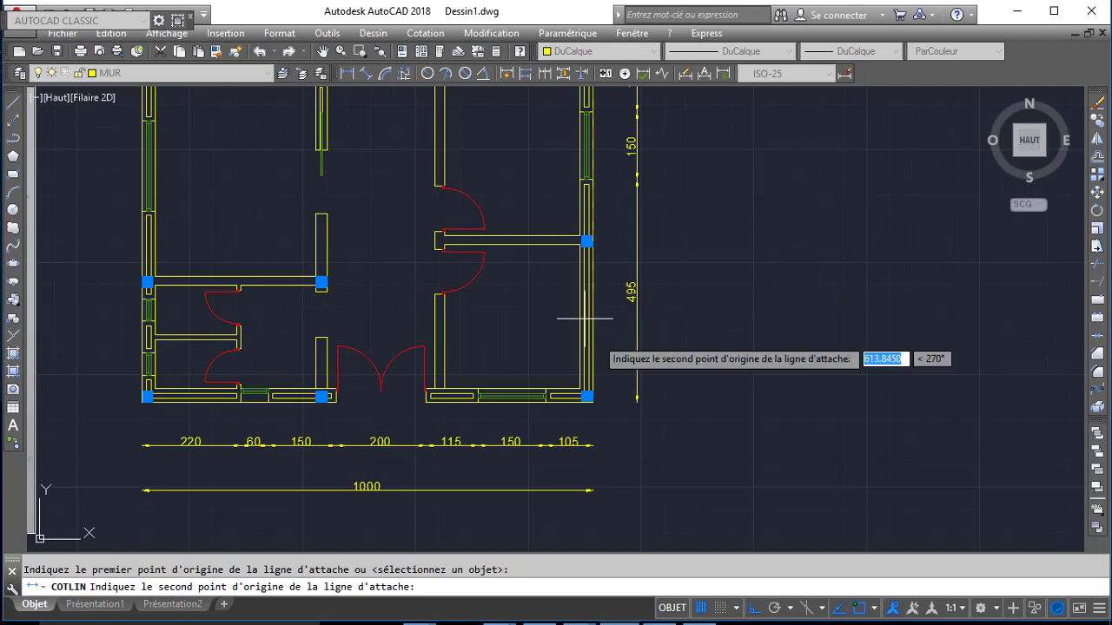
left_click(598, 401)
type("200")
key("Return")
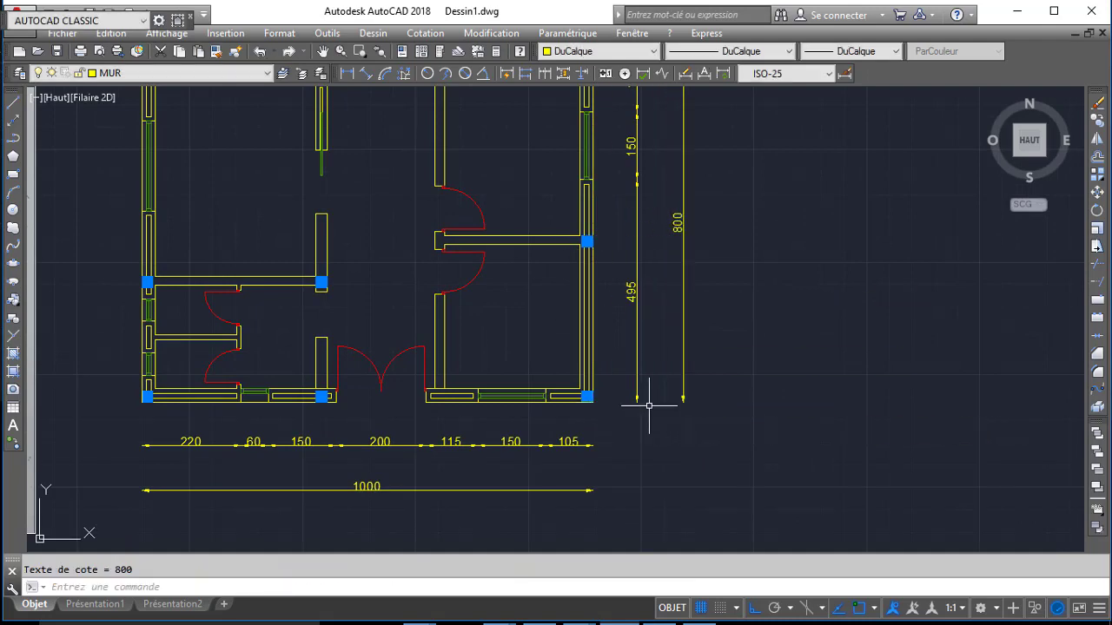
- Add an overall linear dimension of the upper facade between its outer corners, with the dimension line offset by 100
scroll(548, 472, "down", 3)
key("Return")
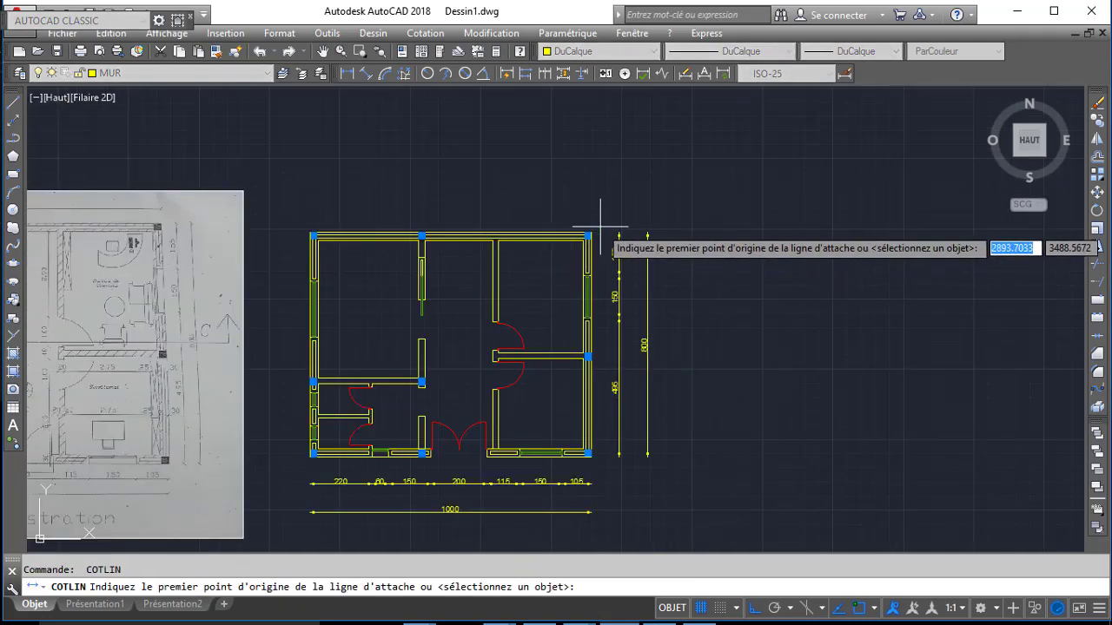
left_click(588, 235)
left_click(310, 233)
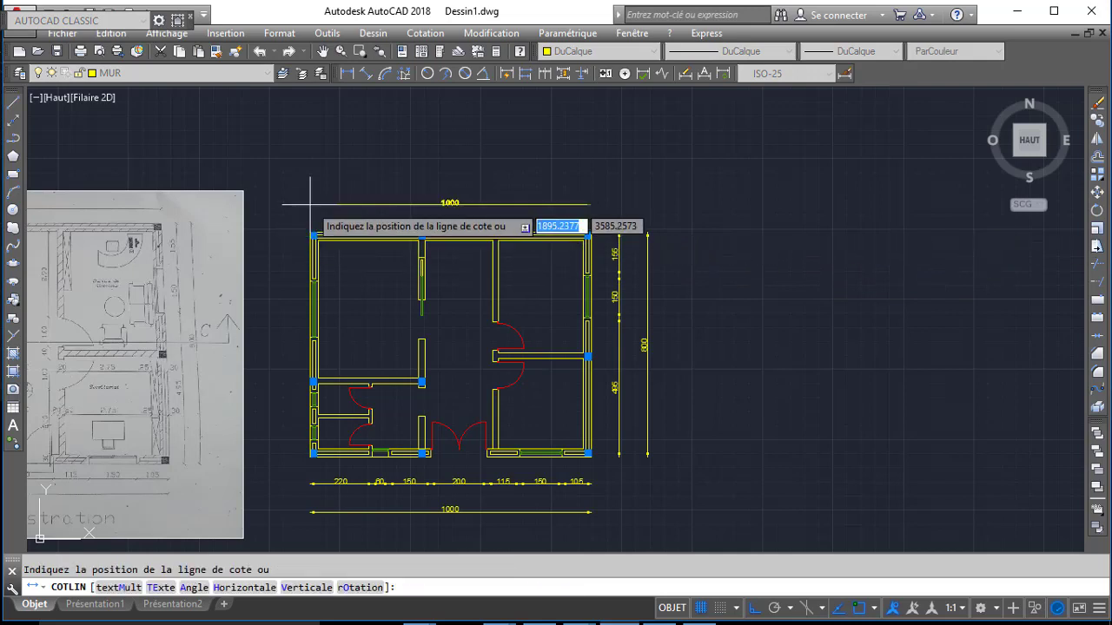
type("100")
key("Return")
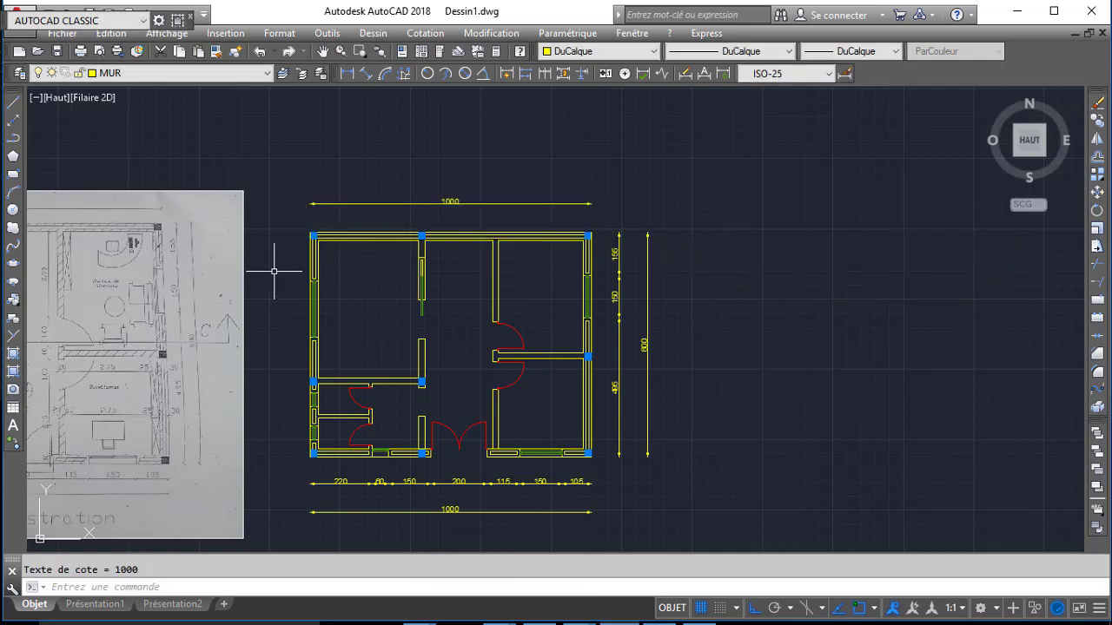
- Dimension the left facade vertically from the upper-left corner to the first window's upper edge, offsetting the dimension line by 100
key("Return")
left_click(312, 236)
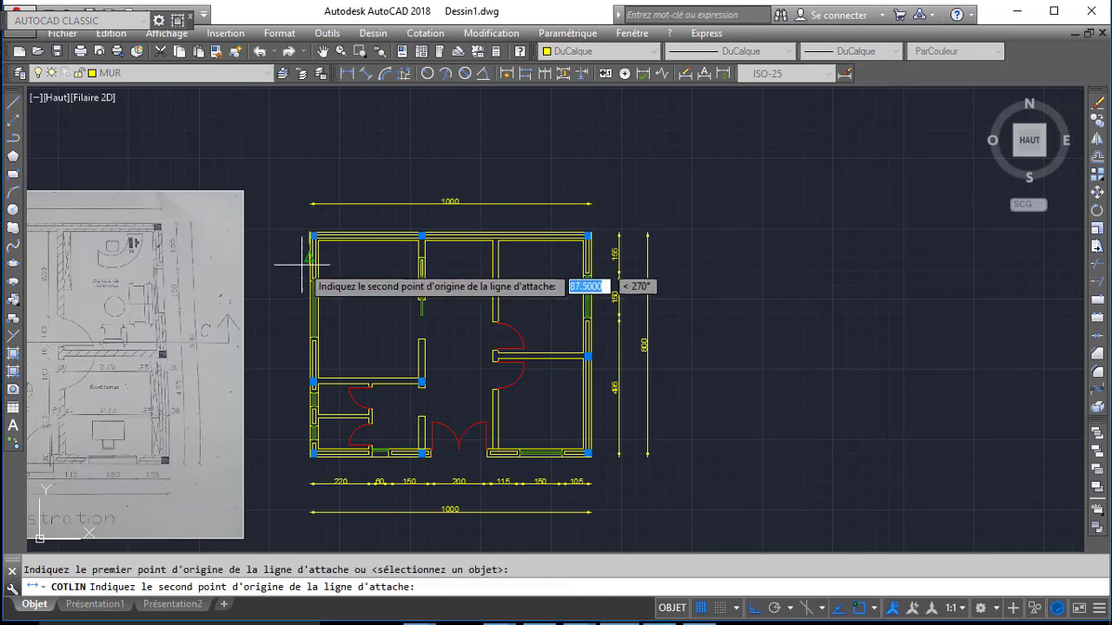
scroll(304, 287, "up", 4)
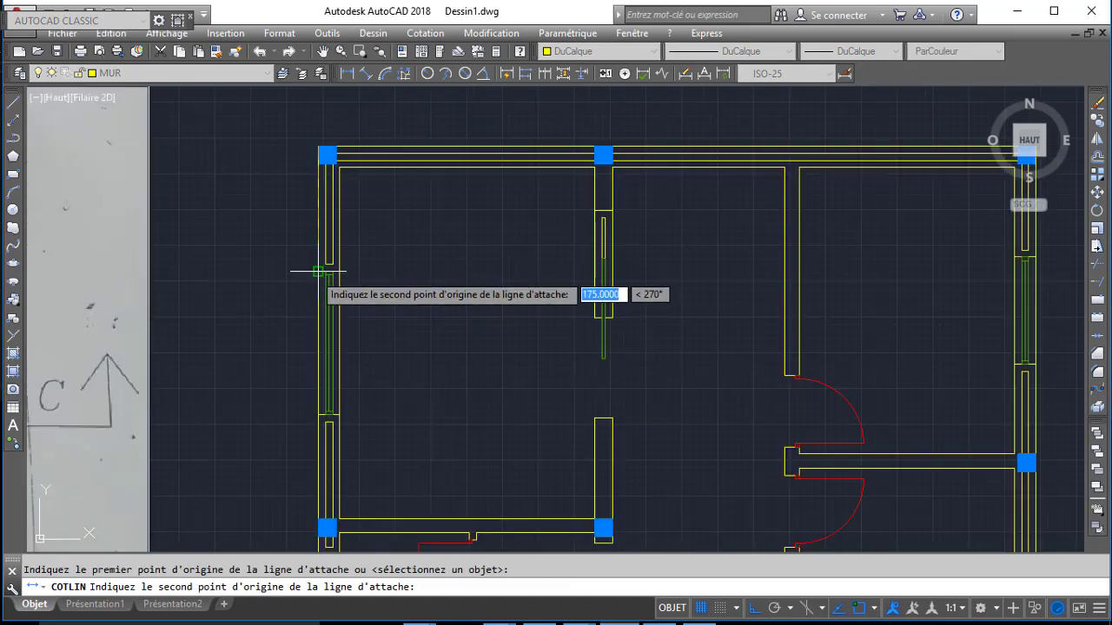
left_click(318, 272)
type("100")
key("Return")
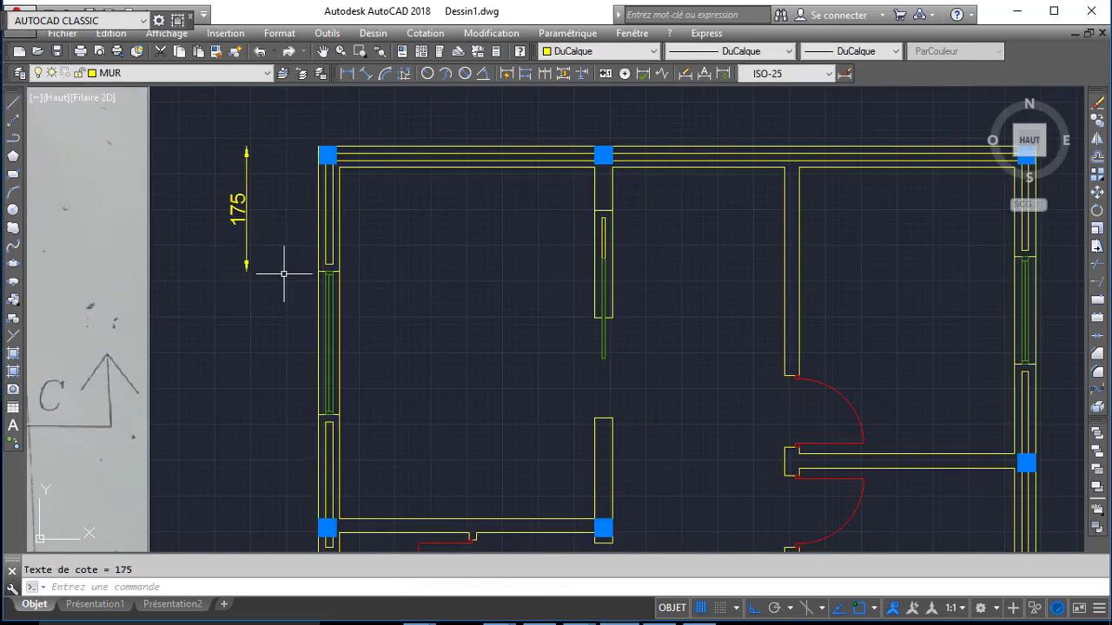
- Continue the left facade's dimension chain through each remaining window edge down to the building's lower-left corner
left_click(543, 75)
left_click(320, 414)
middle_click_drag(329, 489, 325, 330)
left_click(314, 386)
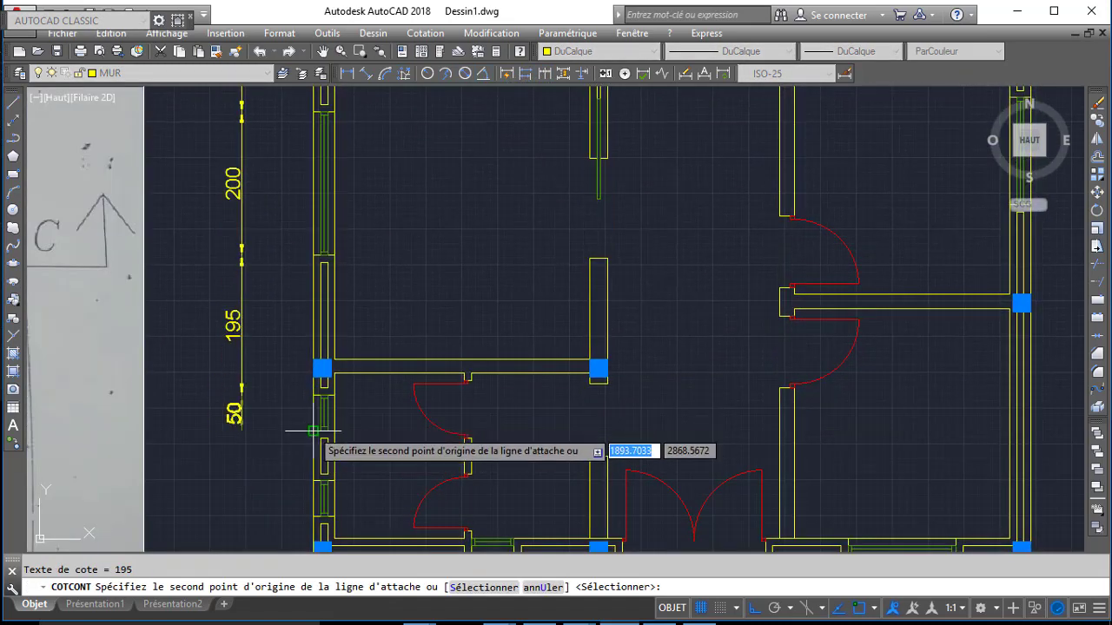
left_click(313, 430)
left_click(313, 477)
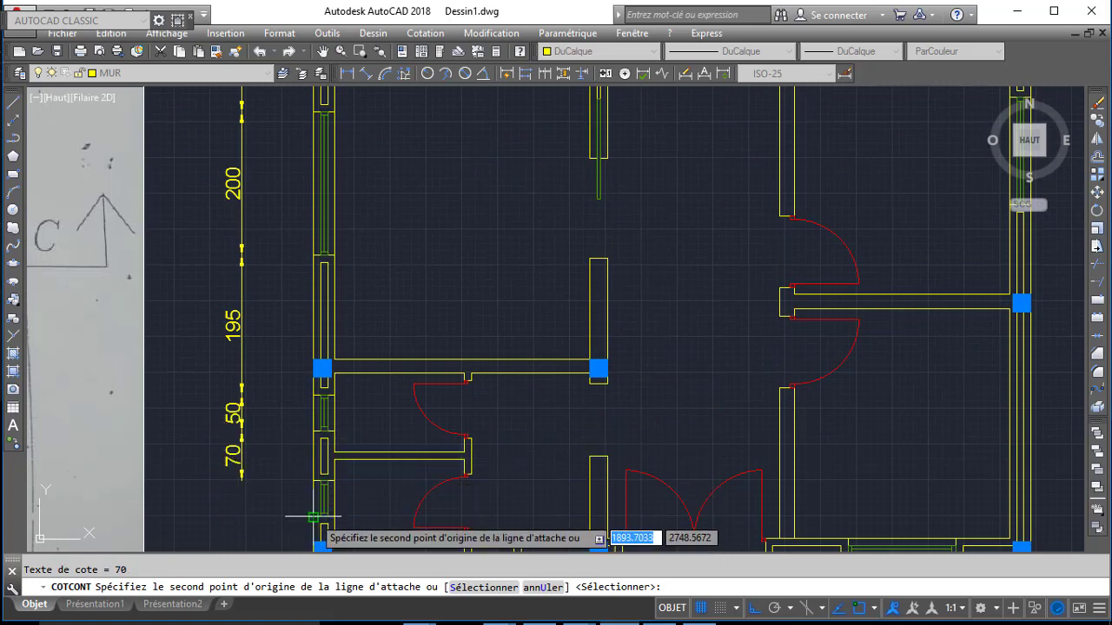
left_click(313, 517)
middle_click_drag(314, 514, 315, 382)
left_click(302, 384)
key("Return")
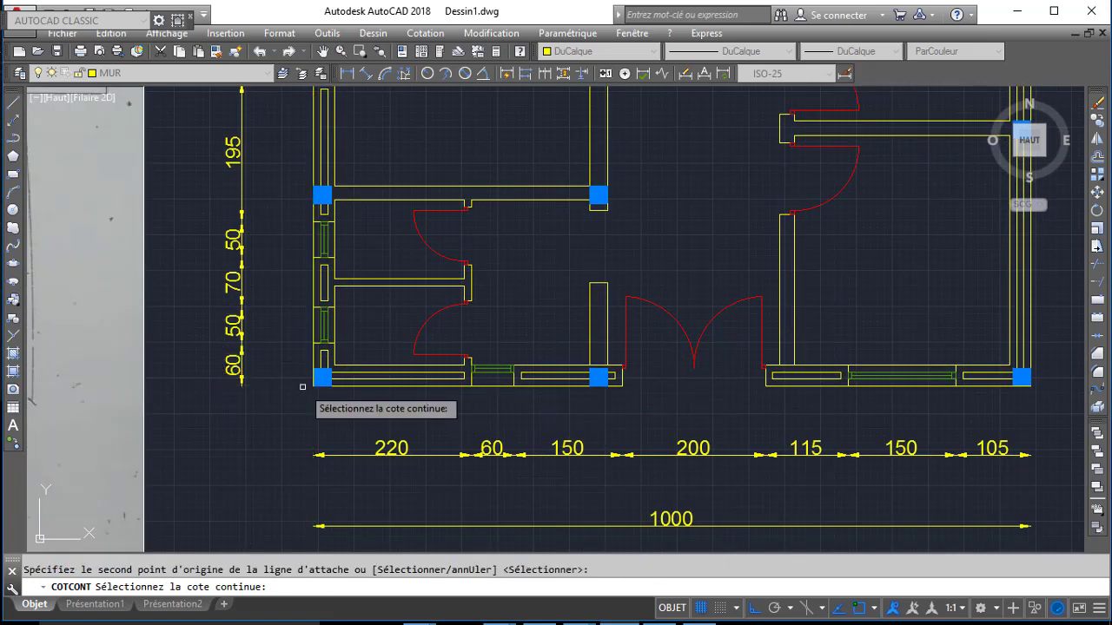
key("Return")
- Add an overall vertical dimension of the left facade between its outer corners, outside the dimension chain
left_click(345, 77)
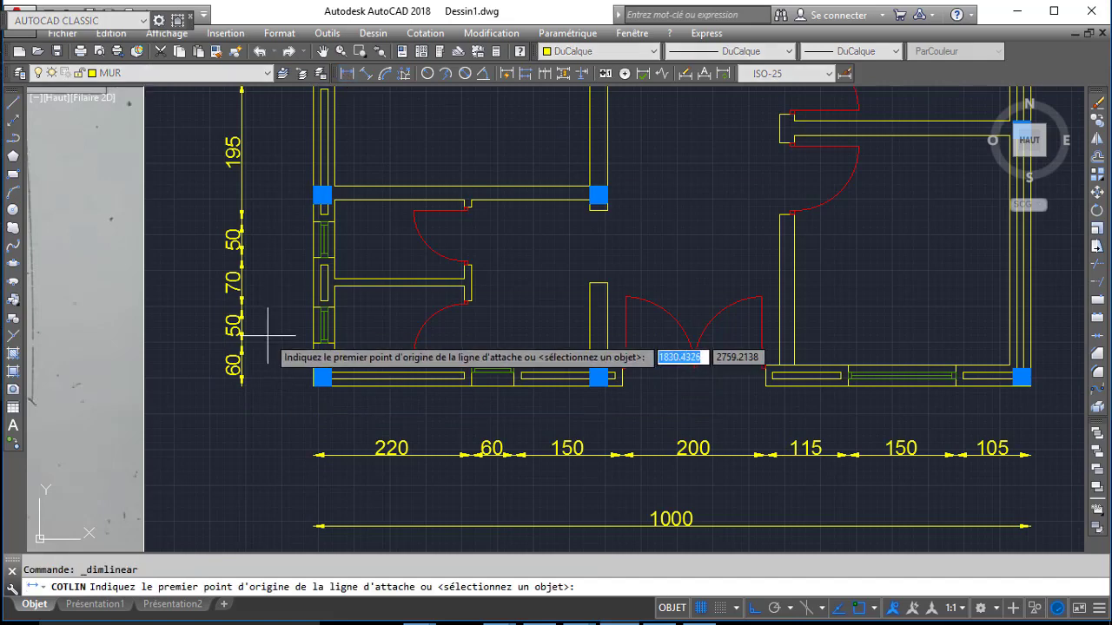
left_click(316, 382)
scroll(295, 330, "down", 4)
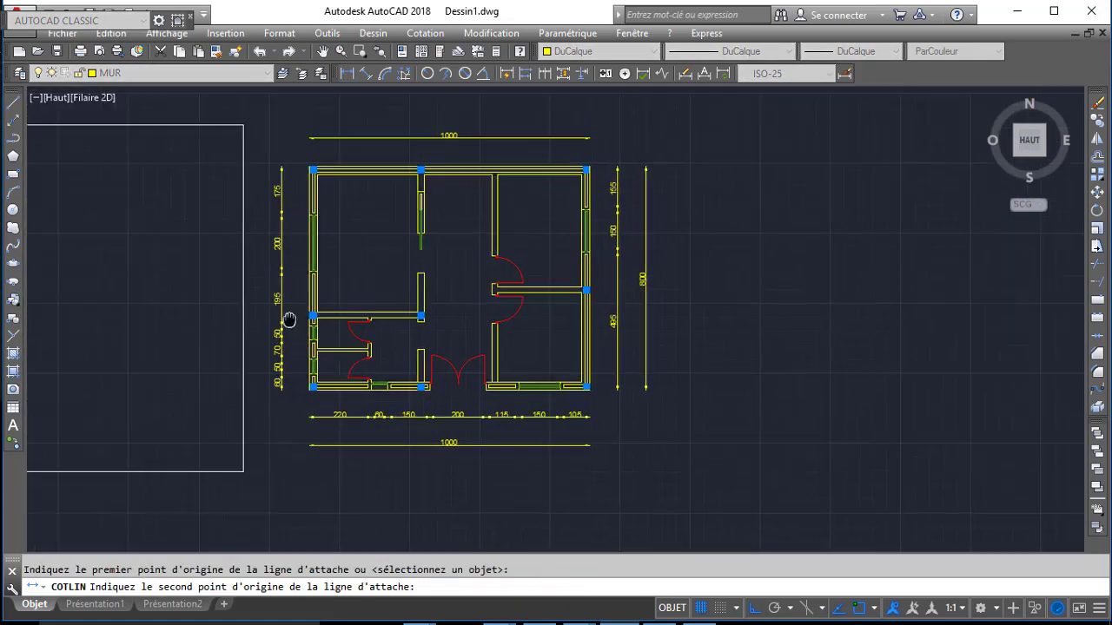
left_click(311, 166)
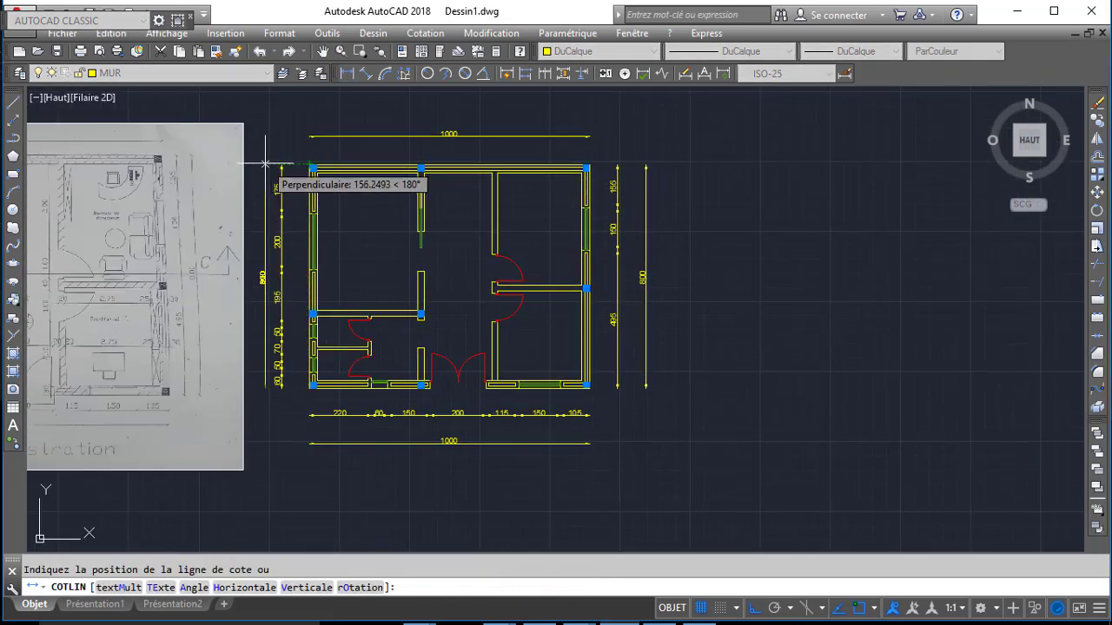
left_click(265, 165)
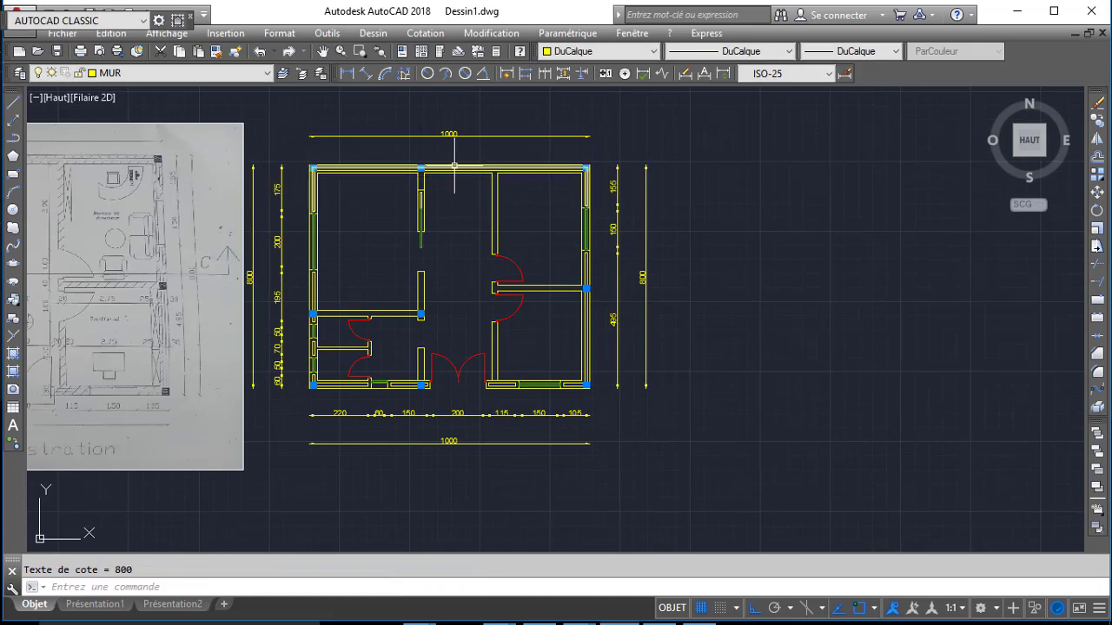
- Dimension the left exterior wall's thickness horizontally, placing the dimension line inside the plan below the upper wall
scroll(346, 85, "up", 2)
left_click(346, 73)
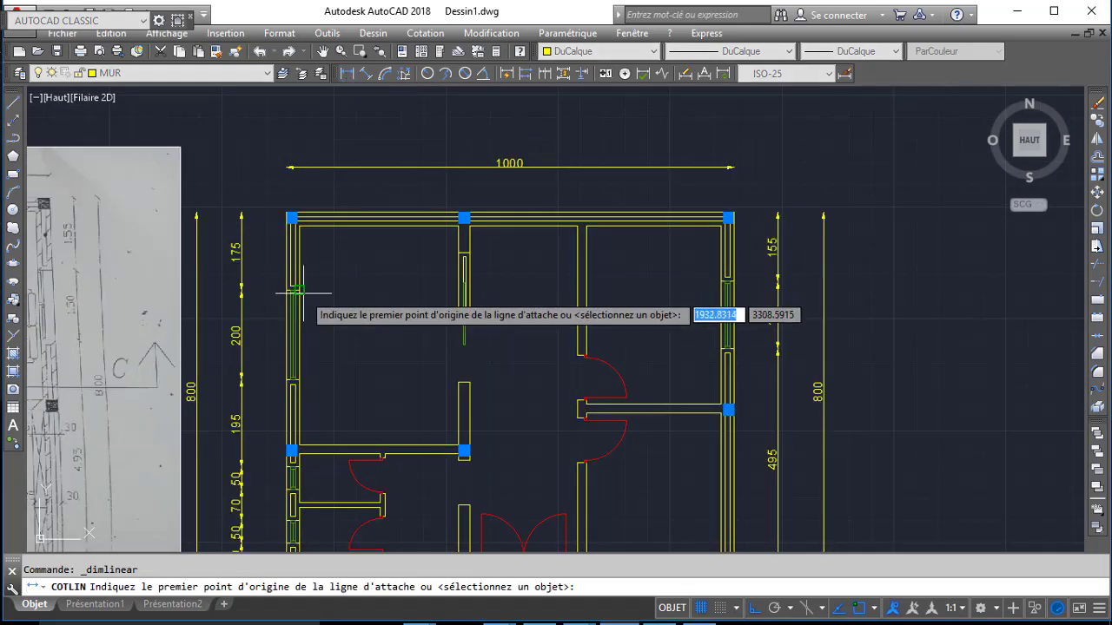
scroll(276, 203, "up", 4)
left_click(275, 202)
left_click(309, 235)
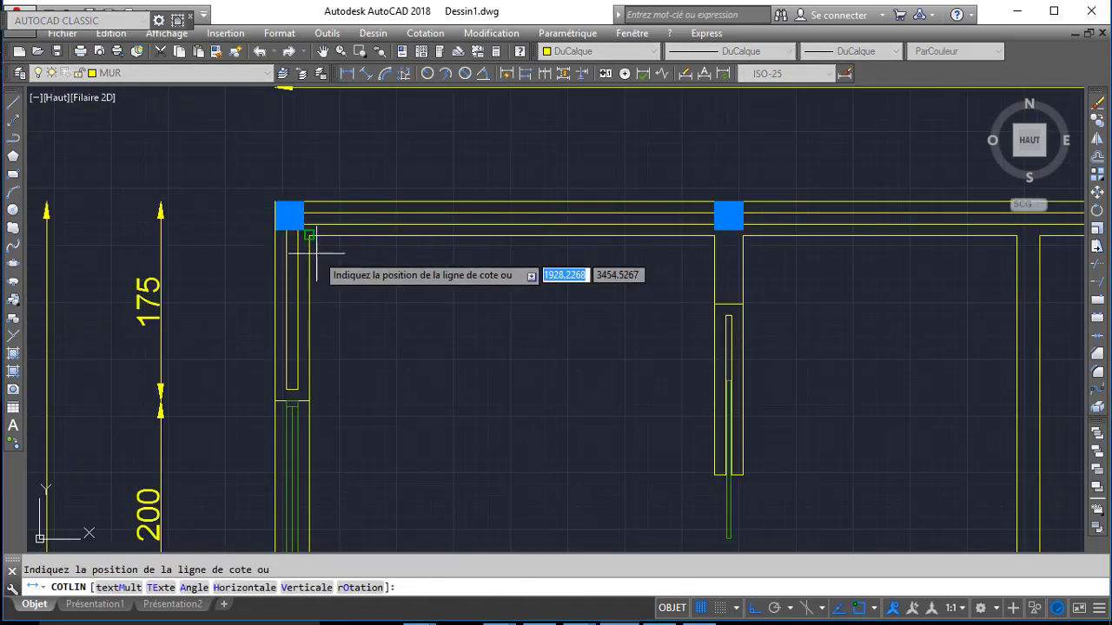
left_click(327, 304)
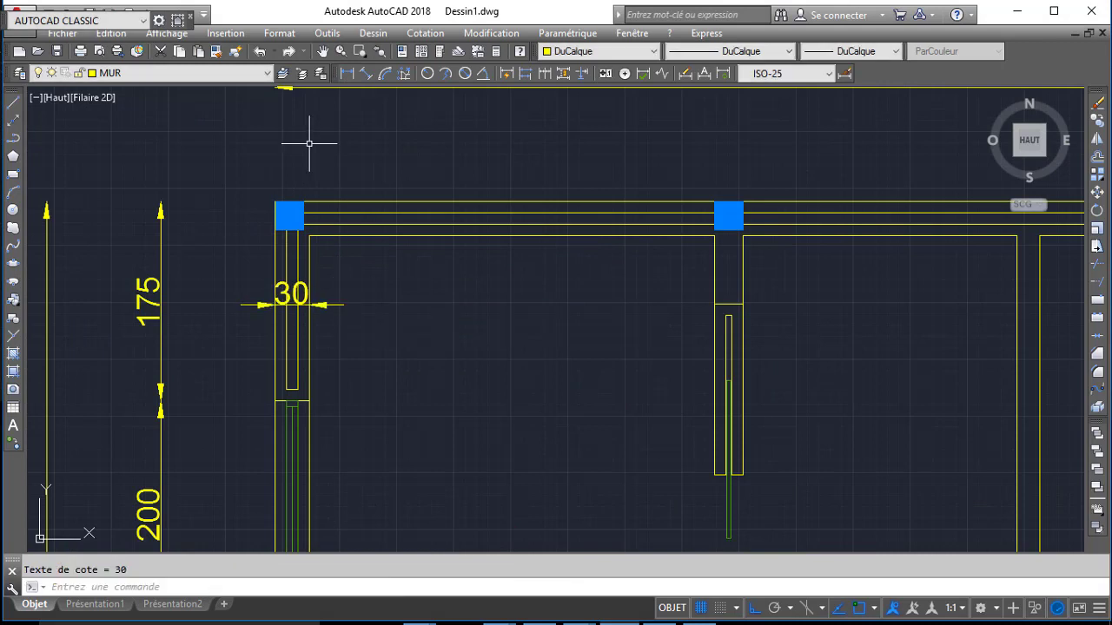
- Continue the interior horizontal dimension chain across the upper rooms and partition walls to the right exterior wall's outer face
left_click(545, 73)
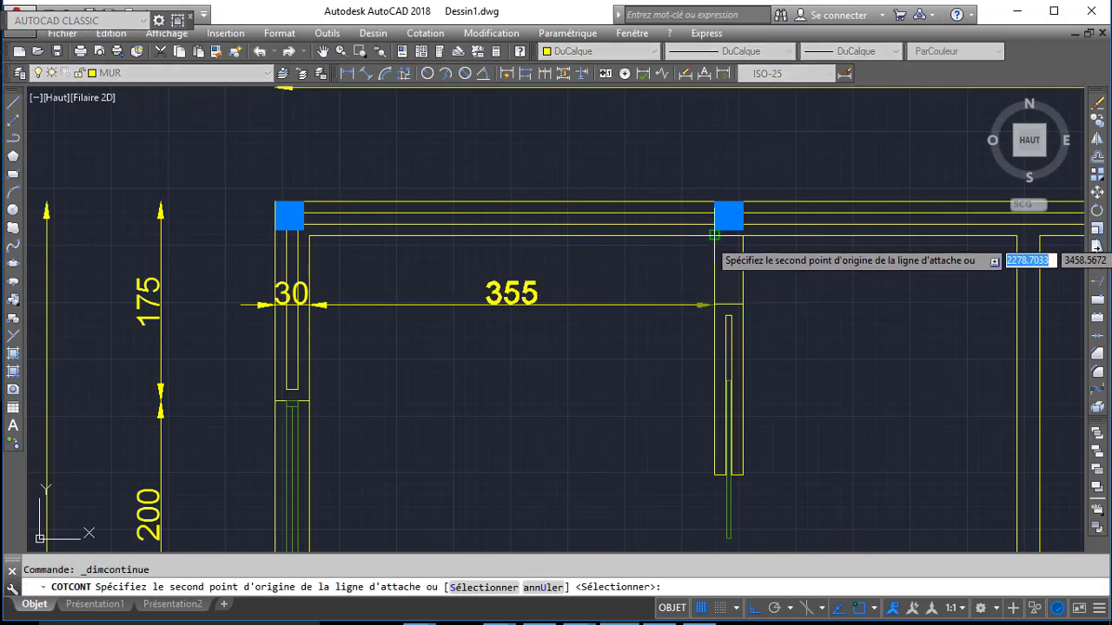
left_click(742, 236)
left_click(743, 235)
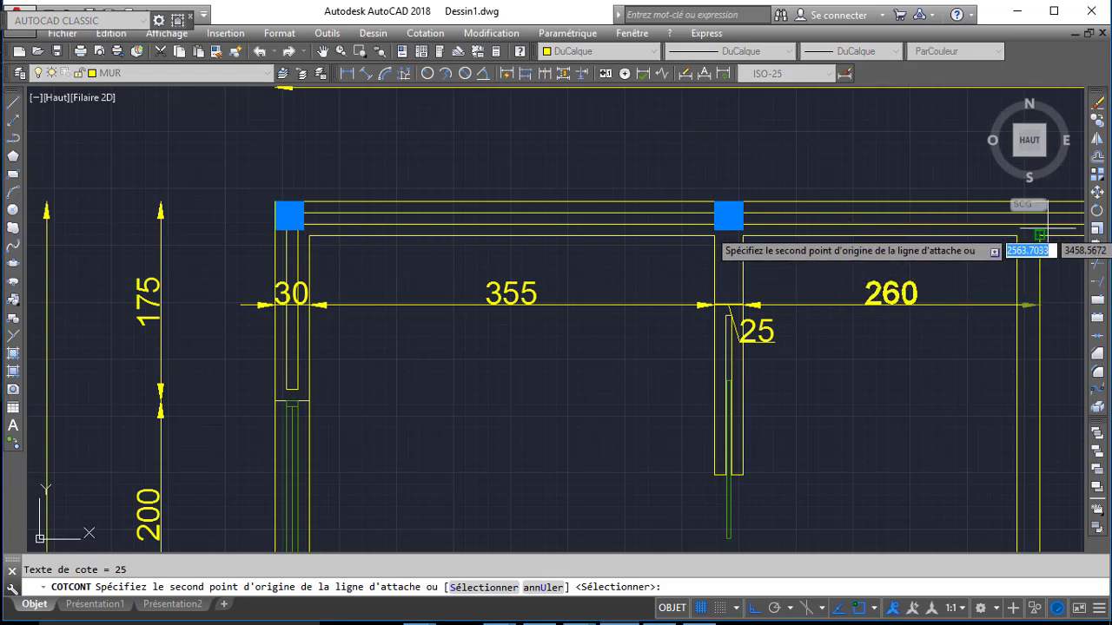
left_click(1017, 235)
left_click(1040, 235)
middle_click_drag(1040, 235, 154, 284)
left_click(531, 269)
left_click(564, 269)
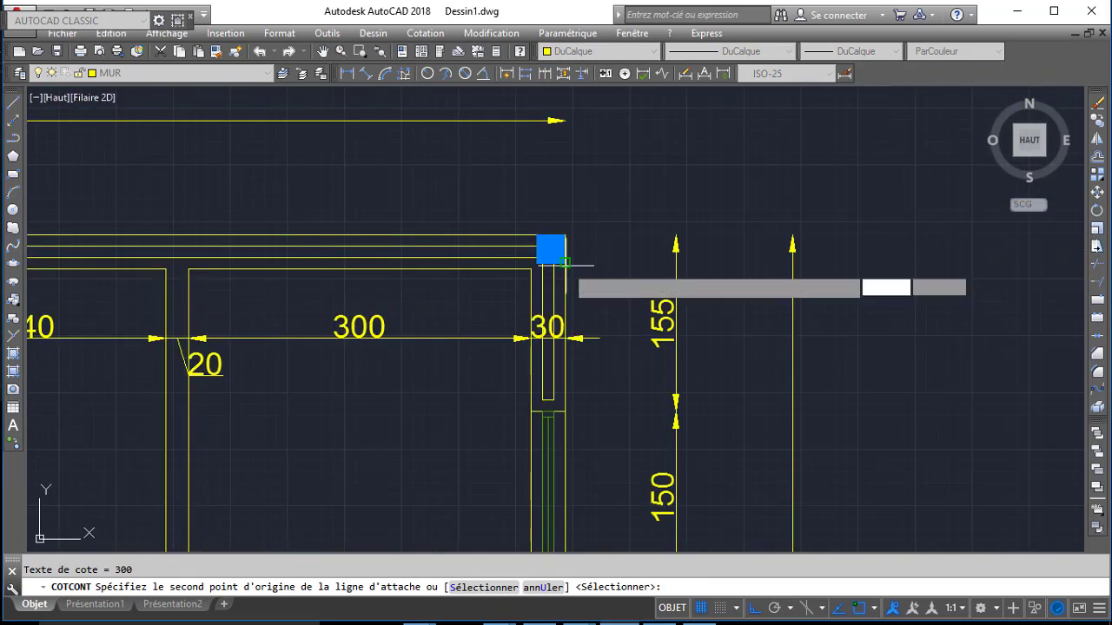
key("Return")
key("Return")
- Move the 20 and 25 partition thickness texts beside their walls, in line with the other texts of the interior chain
left_click(228, 369)
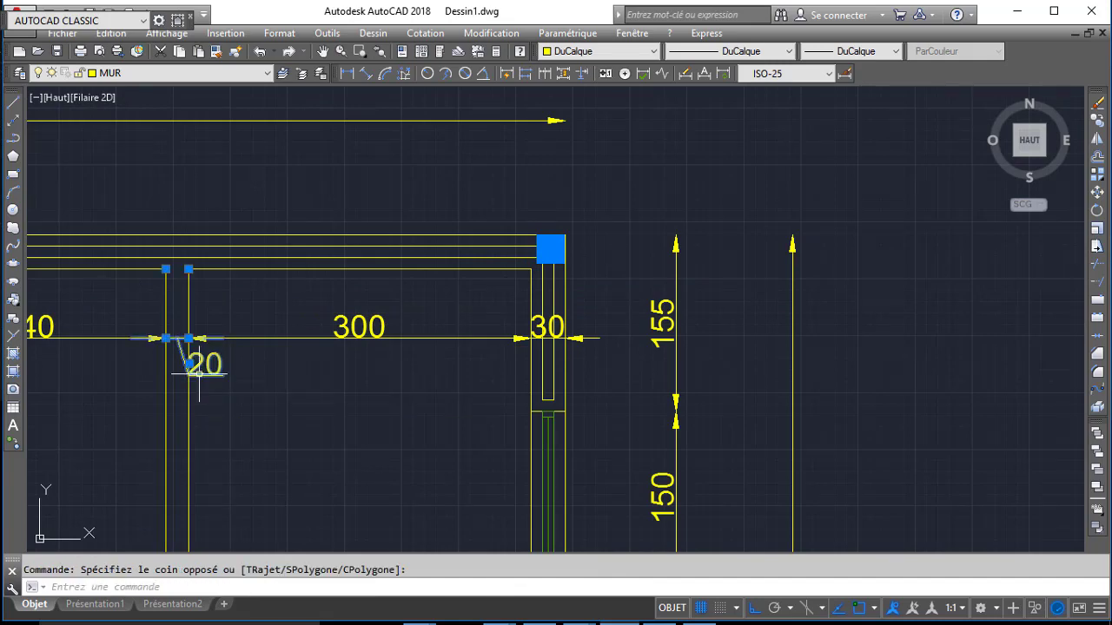
left_click(189, 363)
left_click(222, 339)
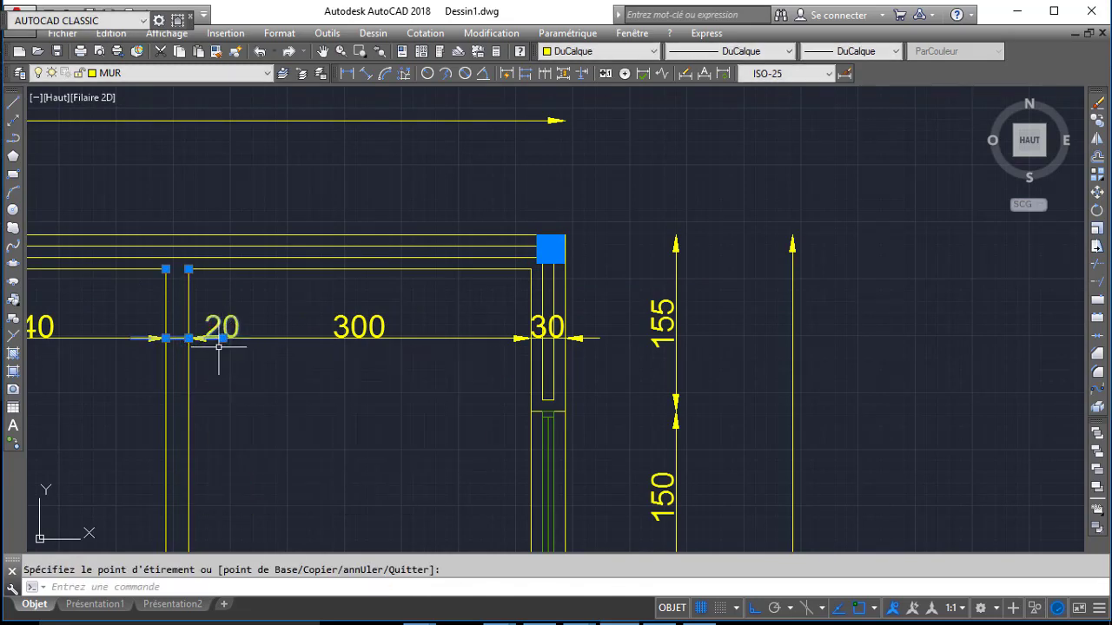
scroll(265, 361, "down", 1)
middle_click_drag(266, 362, 756, 350)
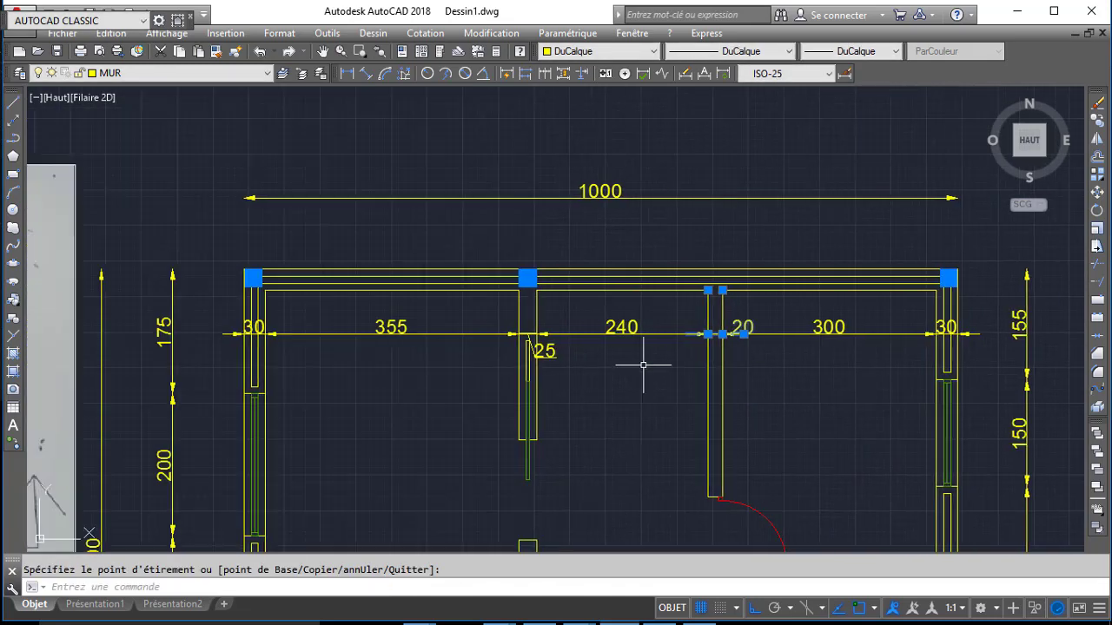
left_click(535, 349)
left_click(503, 328)
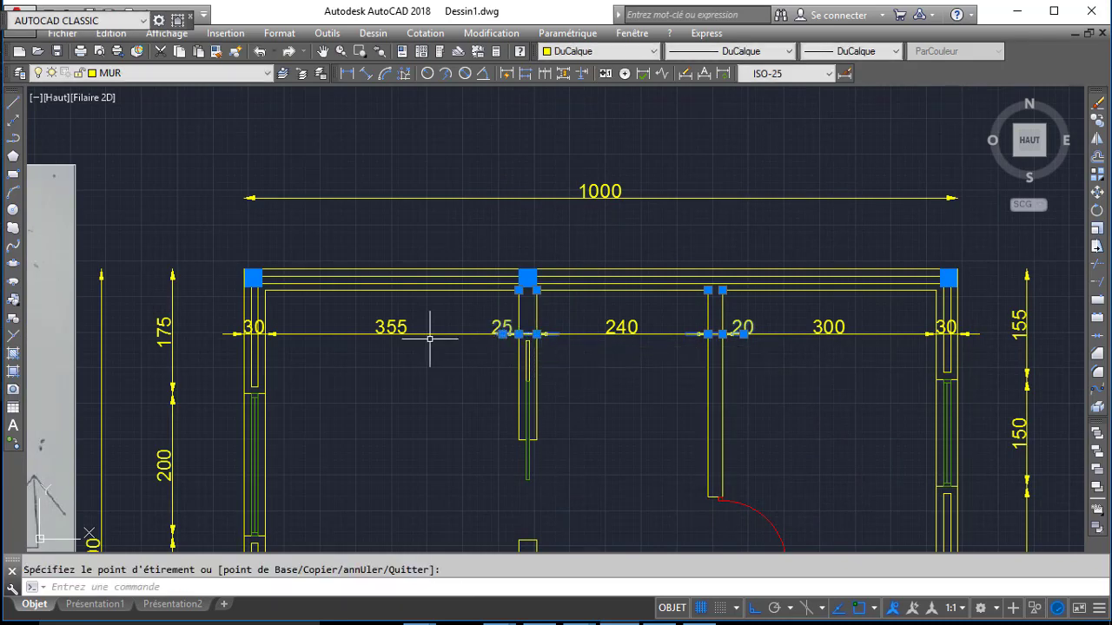
scroll(261, 333, "up", 2)
key("Escape")
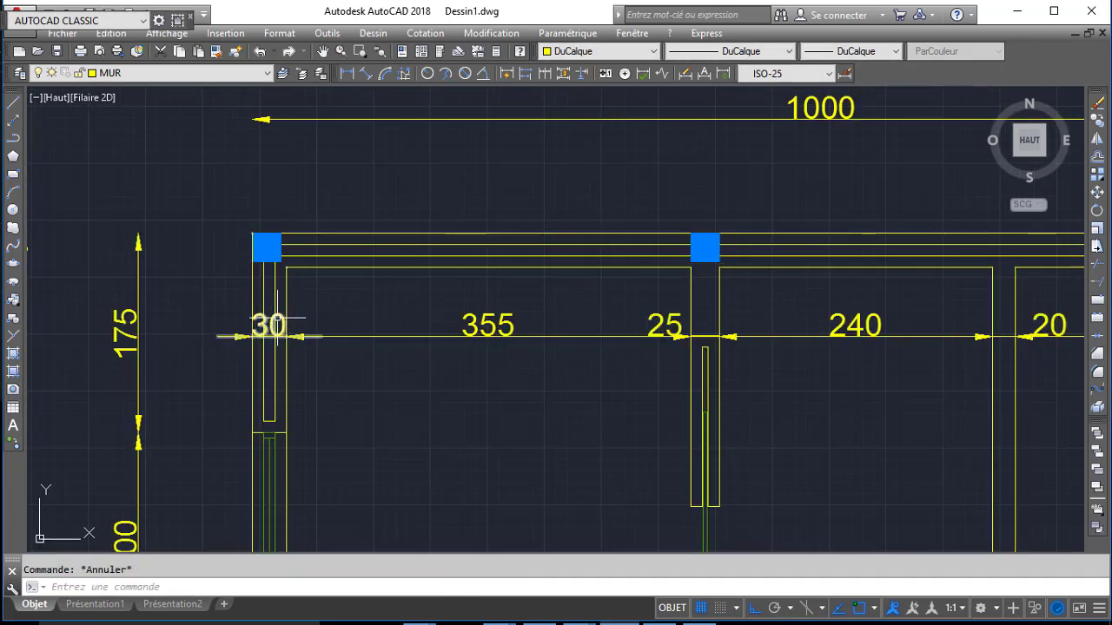
- Move the left exterior wall's 30 thickness text outside the building, beside the wall
left_click(269, 324)
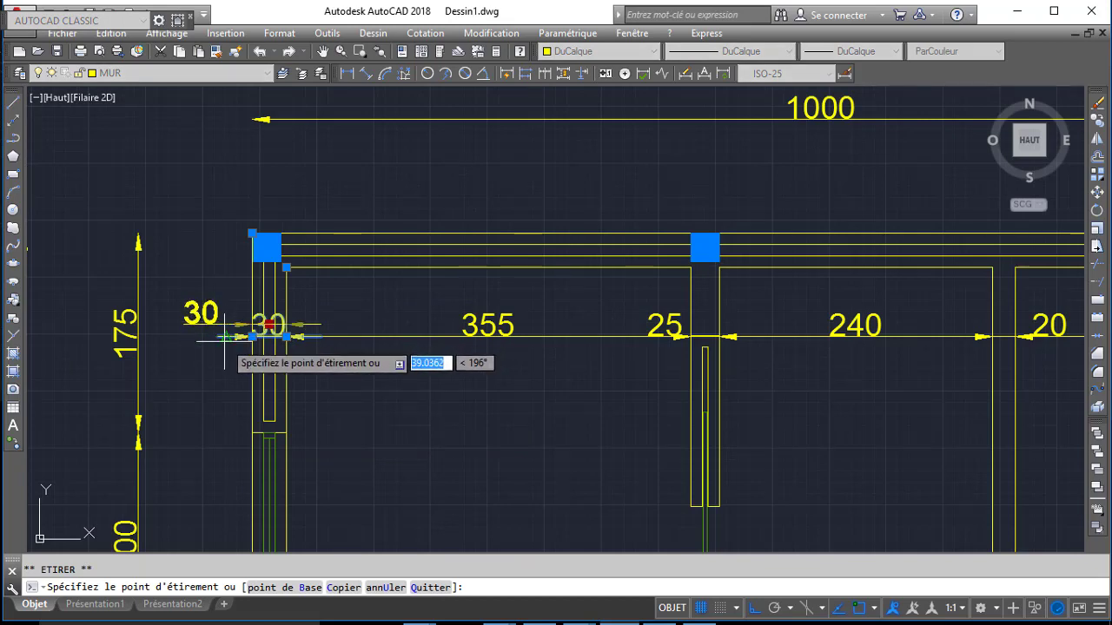
key("Escape")
scroll(228, 341, "down", 8)
middle_click_drag(385, 384, 404, 331)
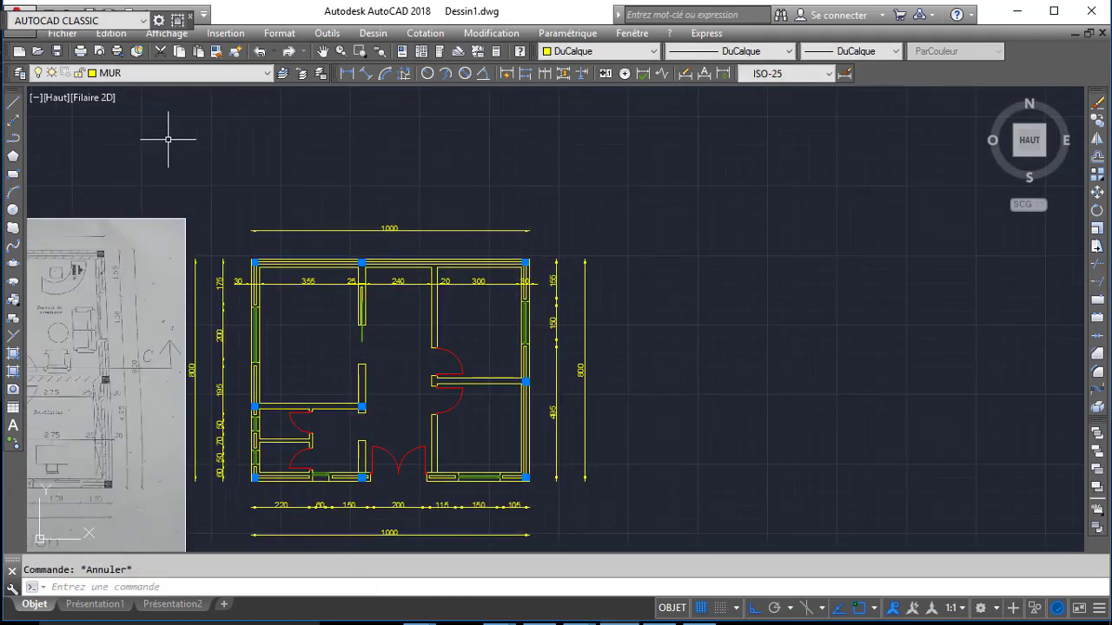
- Dimension the upper exterior wall's thickness vertically, placing the dimension line within the upper-right room's width
left_click(349, 75)
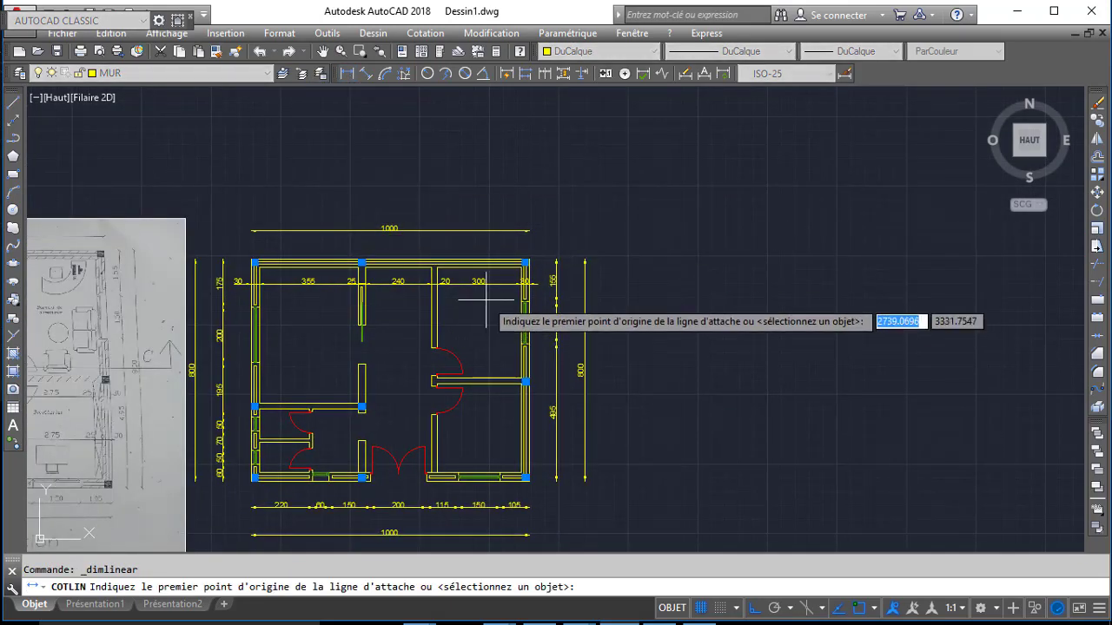
scroll(504, 226, "up", 4)
left_click(574, 247)
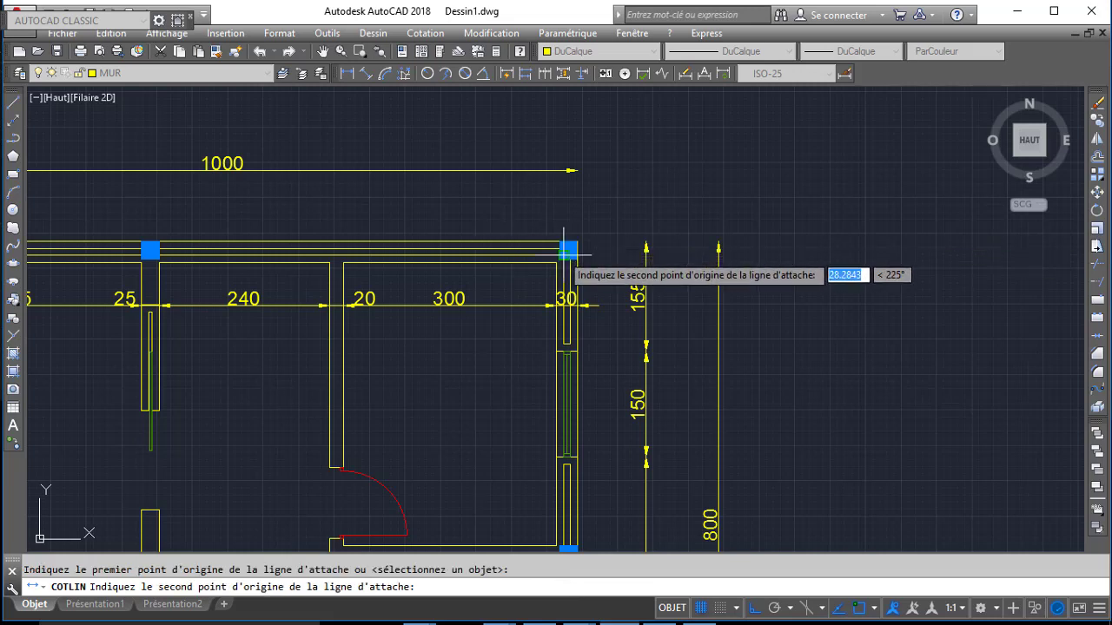
left_click(557, 261)
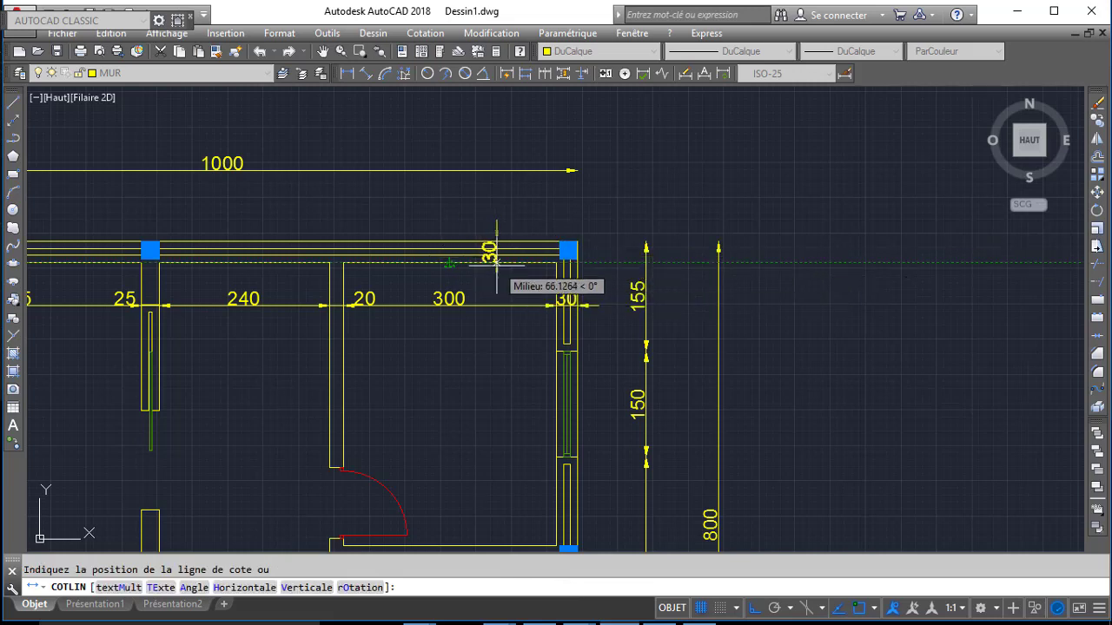
scroll(497, 266, "up", 4)
left_click(521, 273)
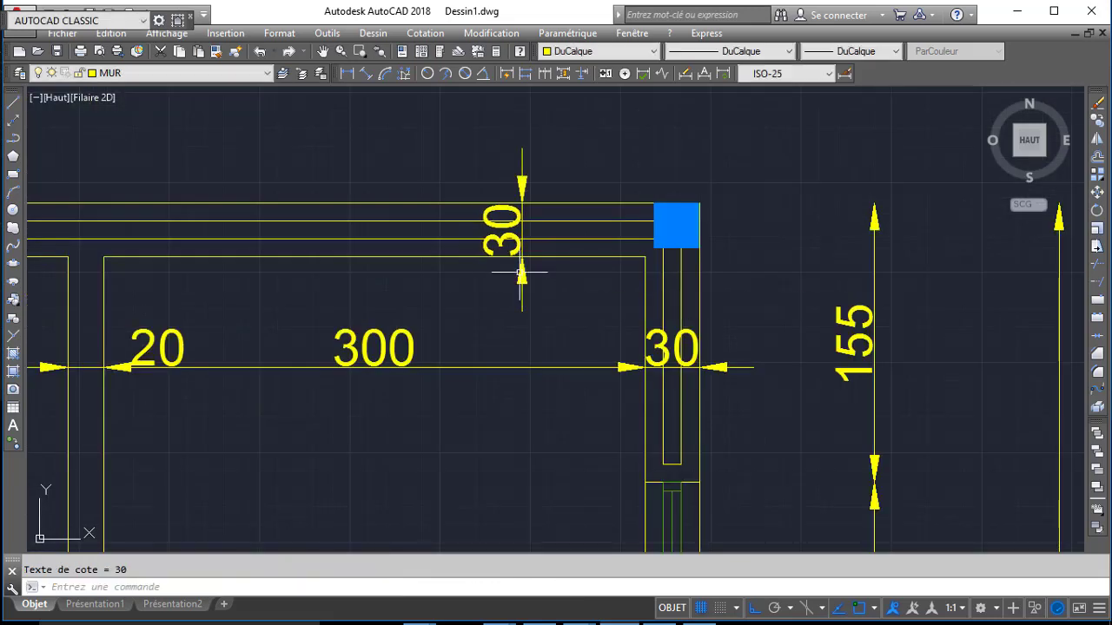
left_click(526, 73)
middle_click_drag(538, 541, 477, 225)
scroll(477, 229, "down", 4)
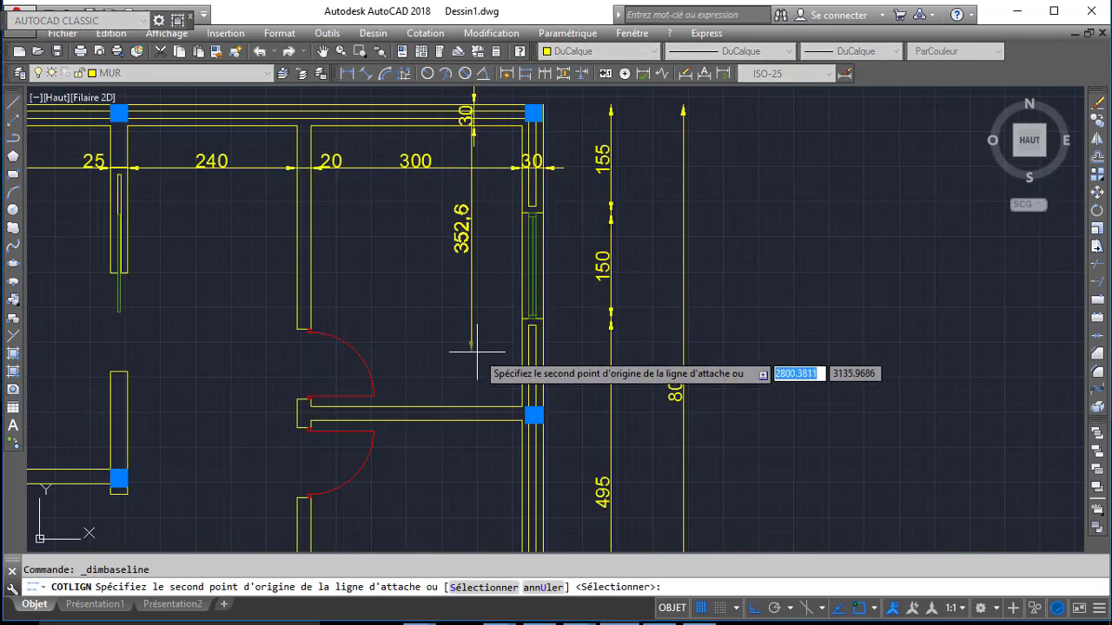
left_click(469, 421)
middle_click_drag(467, 423, 429, 206)
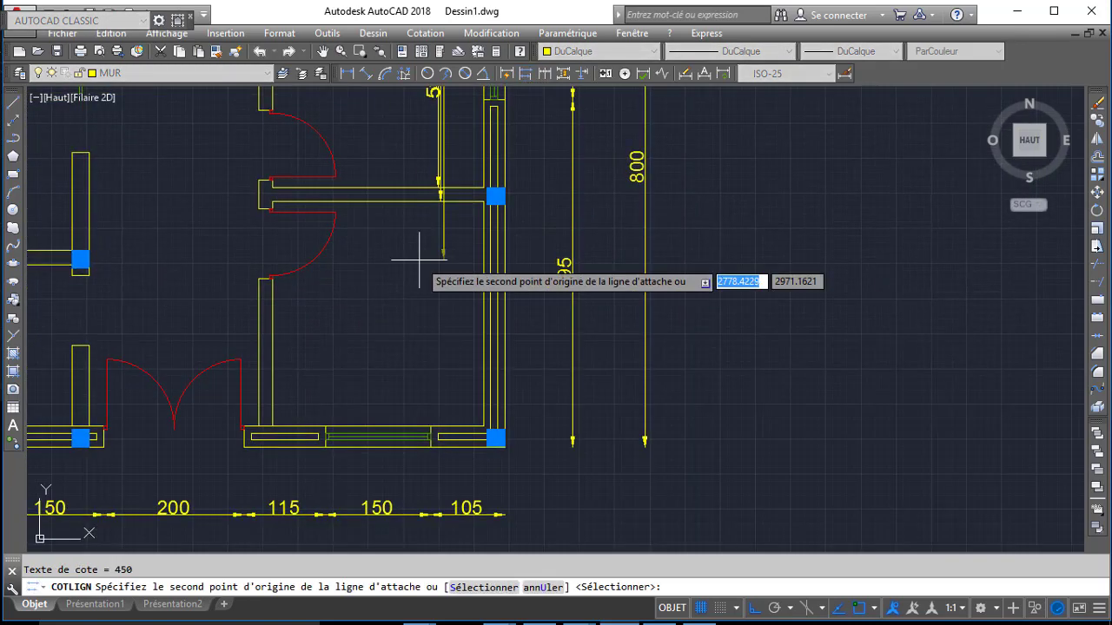
key("Escape")
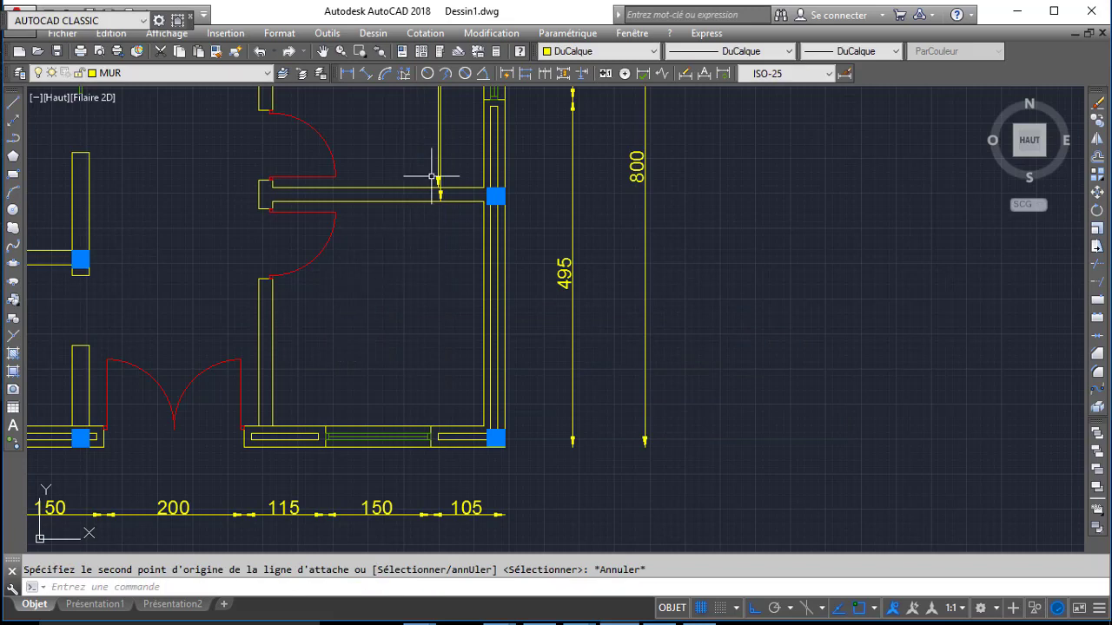
scroll(437, 169, "up", 5)
key("ctrl+z")
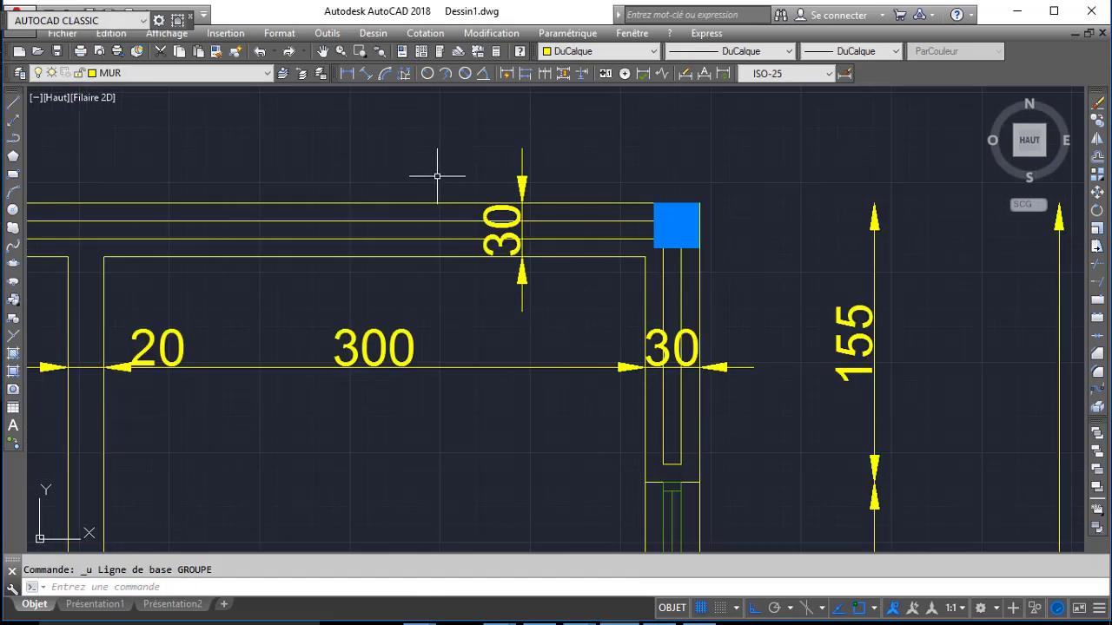
- Continue the vertical dimension chain from the upper exterior wall's thickness down through both right-hand rooms, their partition and the lower exterior wall
left_click(545, 75)
left_click(521, 293)
key("Return")
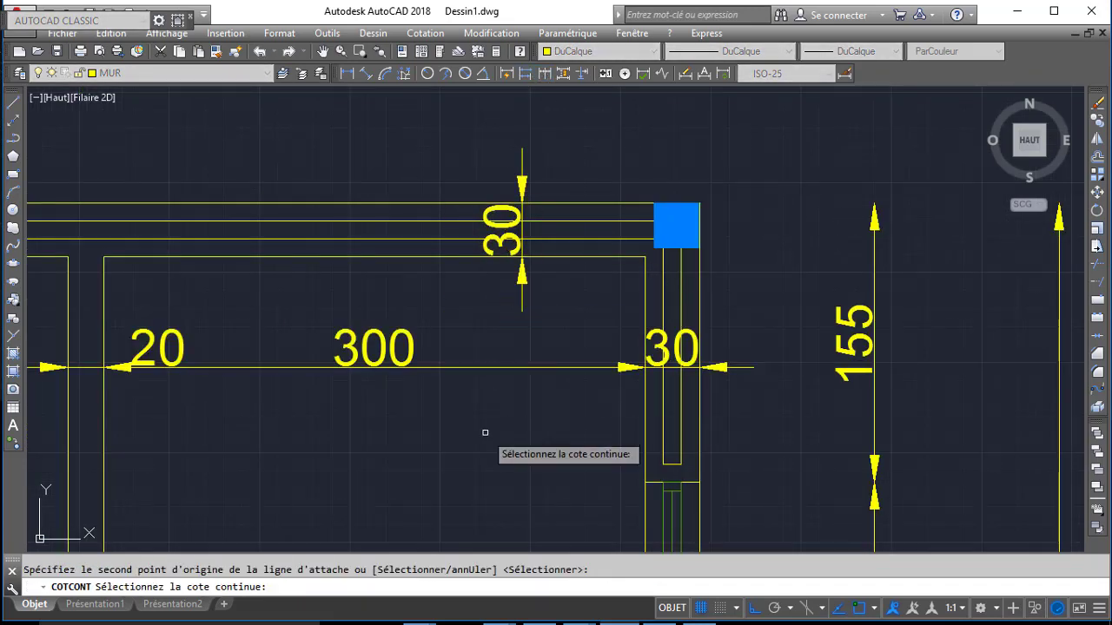
key("Return")
key("Return")
scroll(488, 483, "down", 1)
middle_click_drag(489, 483, 420, 184)
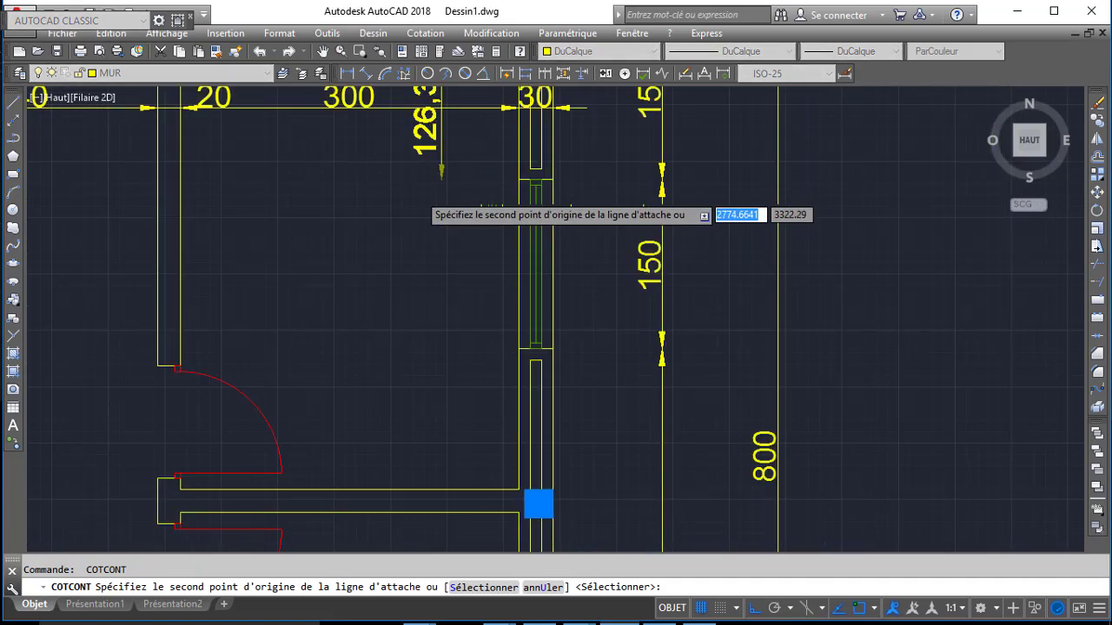
scroll(406, 145, "down", 1)
left_click(429, 365)
left_click(429, 376)
middle_click_drag(419, 417, 374, 155)
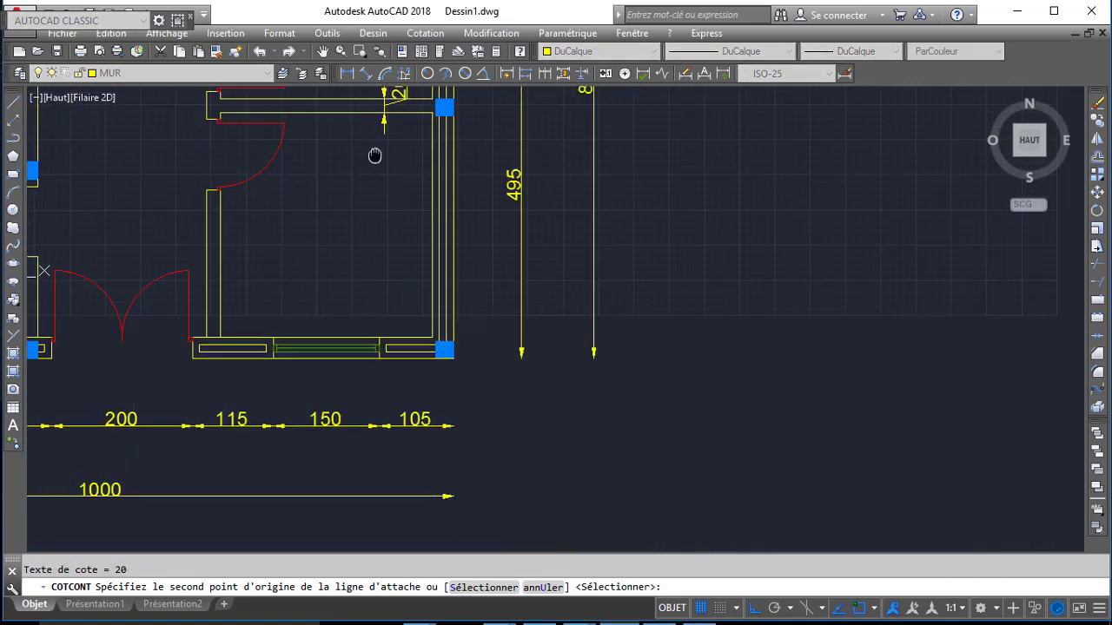
left_click(384, 336)
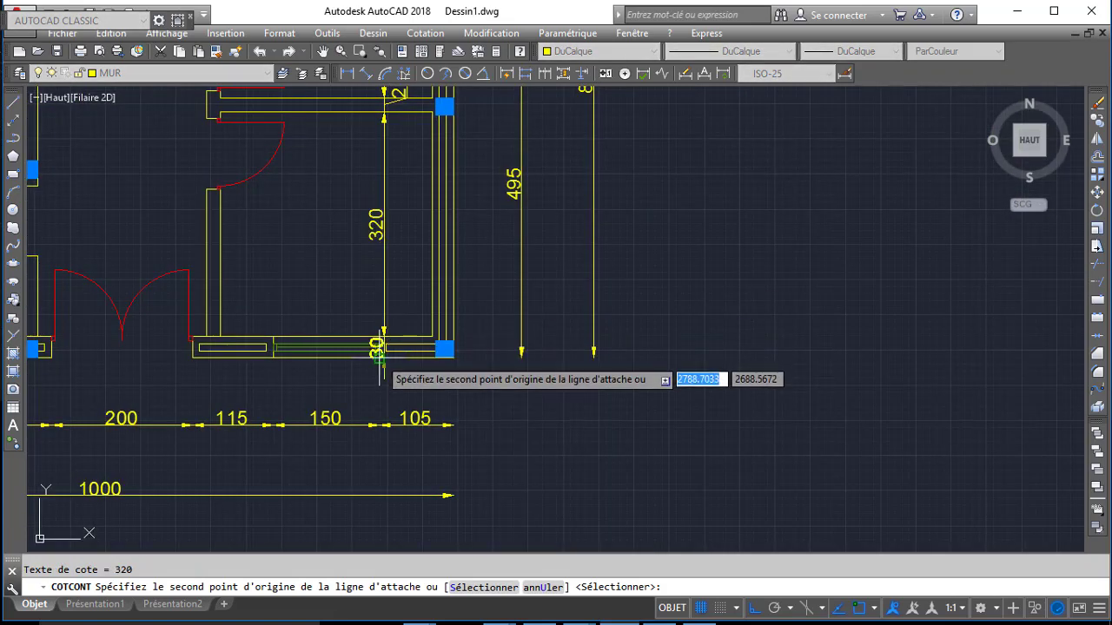
key("Return")
- Move the right-hand partition's 20 thickness text just above the wall, in line with the vertical chain
middle_click_drag(426, 122, 400, 248)
scroll(354, 199, "up", 3)
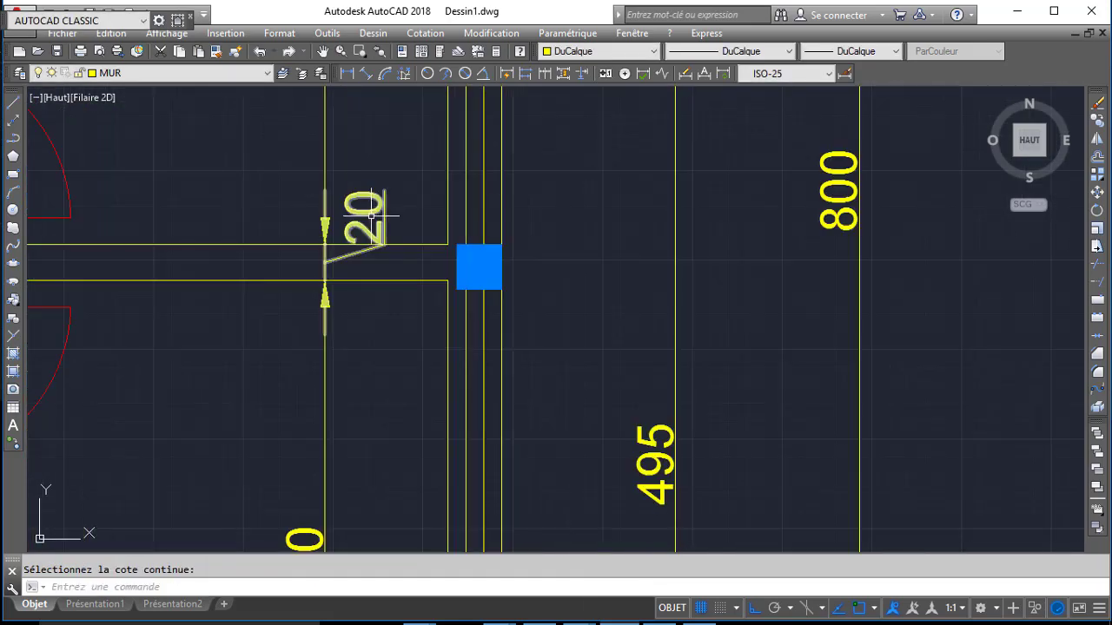
left_click(365, 197)
left_click(358, 205)
left_click(361, 245)
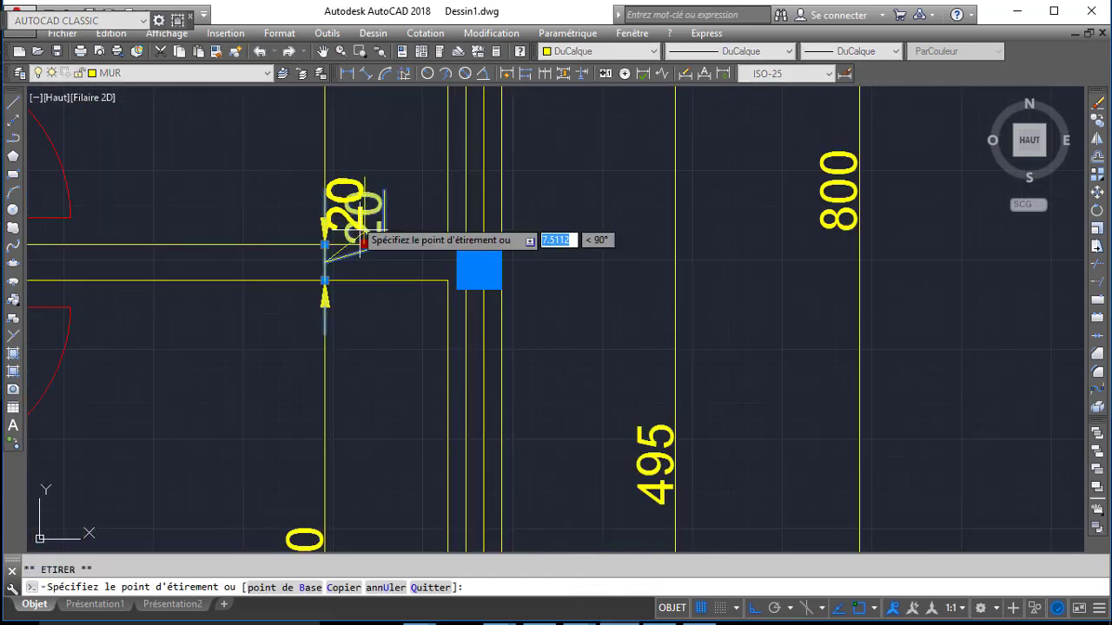
left_click(324, 190)
- Dimension the upper exterior wall's thickness vertically near the building's upper-left corner, placing the dimension line within the upper-left room's width
scroll(310, 191, "down", 2)
scroll(311, 192, "down", 1)
middle_click_drag(278, 191, 492, 349)
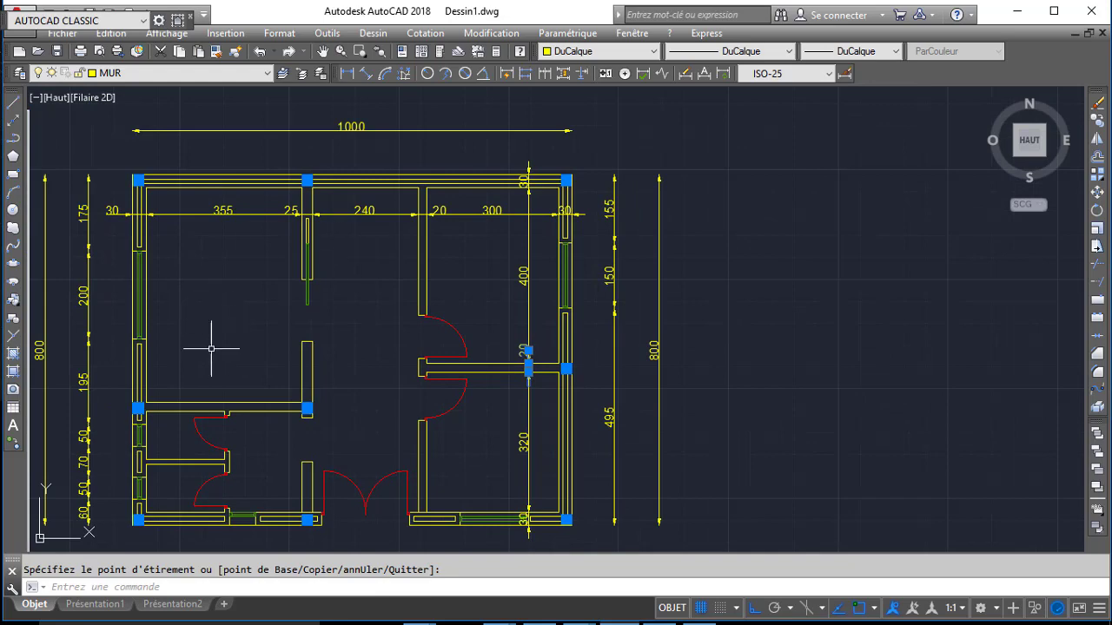
left_click(353, 73)
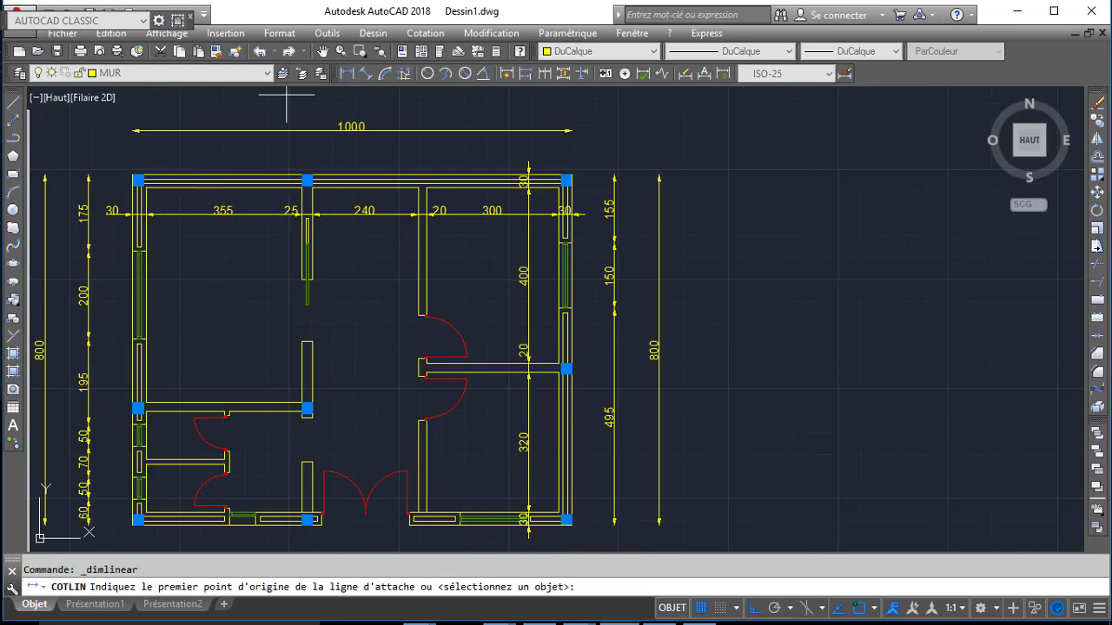
scroll(178, 171, "up", 2)
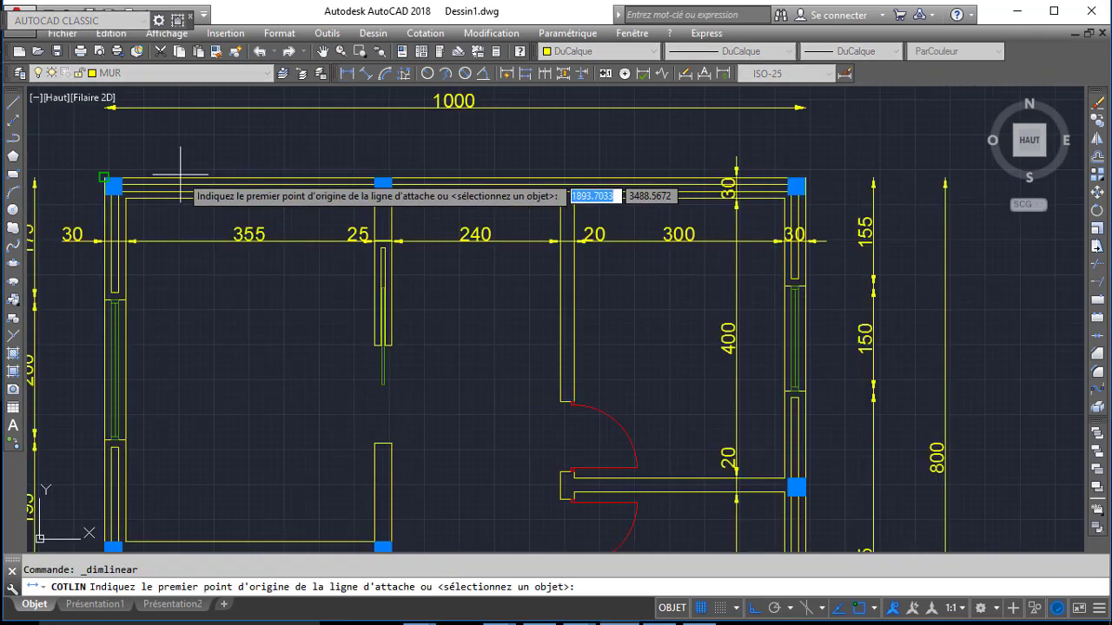
left_click(105, 178)
left_click(126, 198)
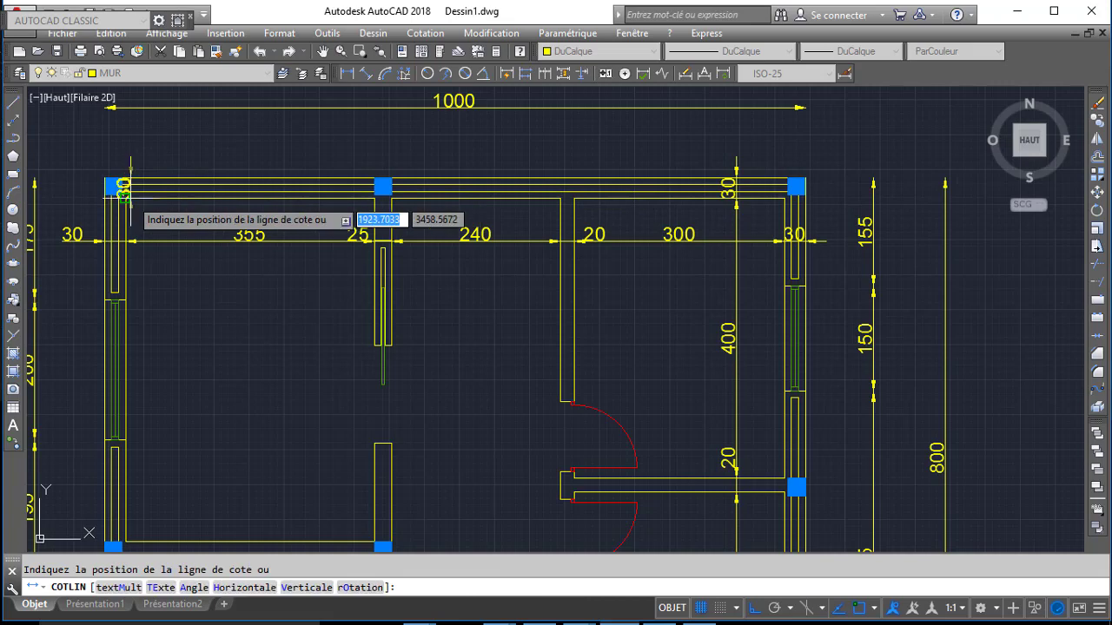
left_click(184, 213)
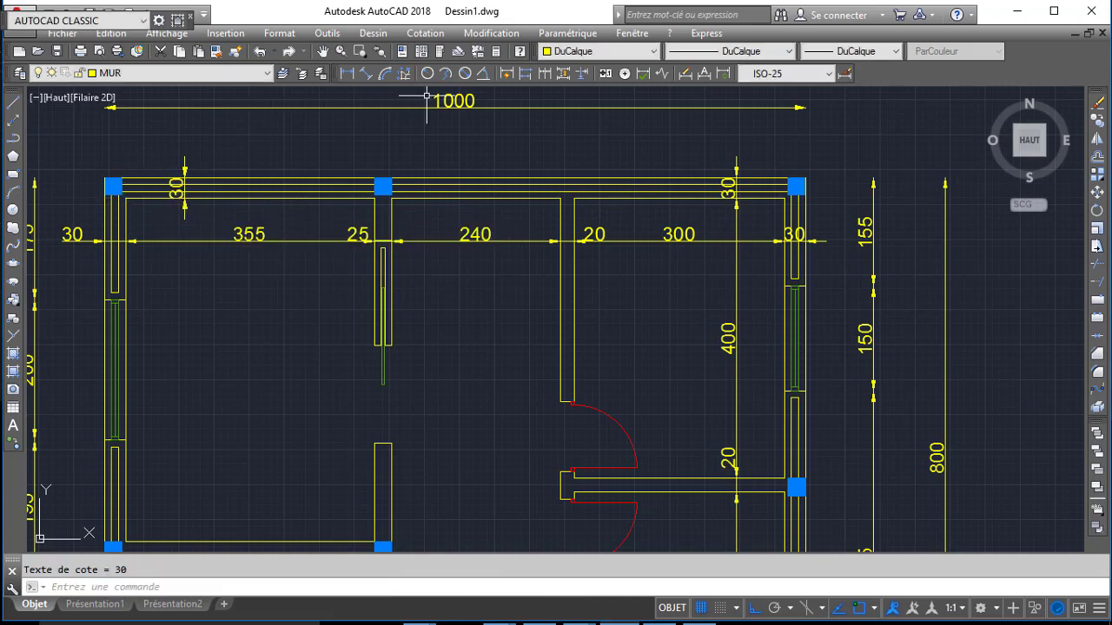
- Continue the left vertical dimension chain down through the large room, two small rooms and their partitions to the lower exterior wall's outer face
left_click(544, 73)
middle_click_drag(159, 429, 209, 149)
left_click(230, 263)
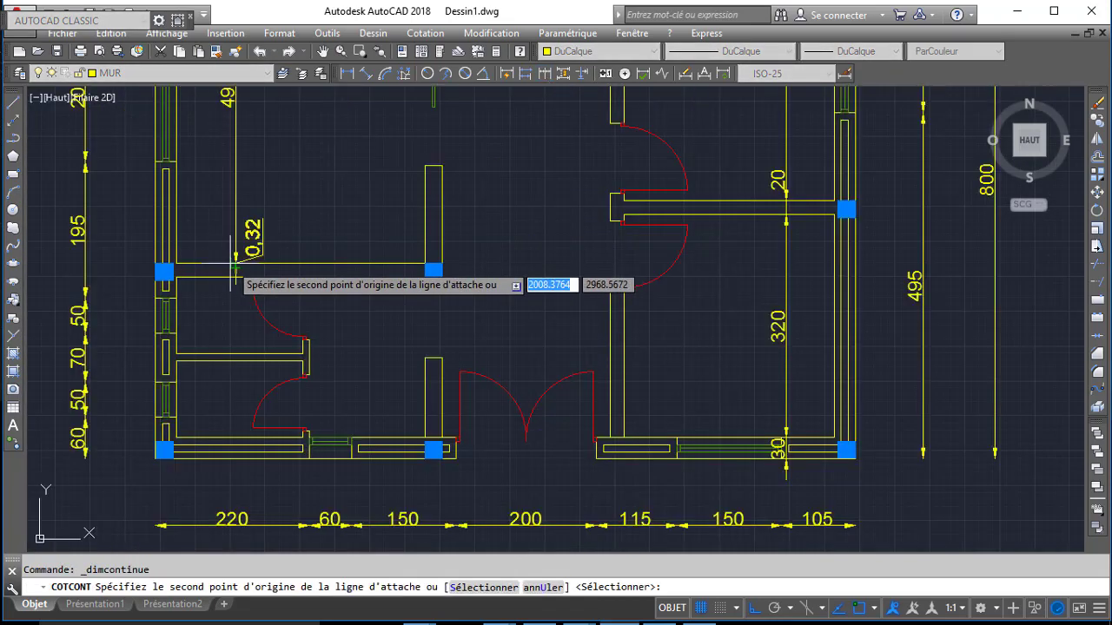
left_click(234, 280)
left_click(235, 356)
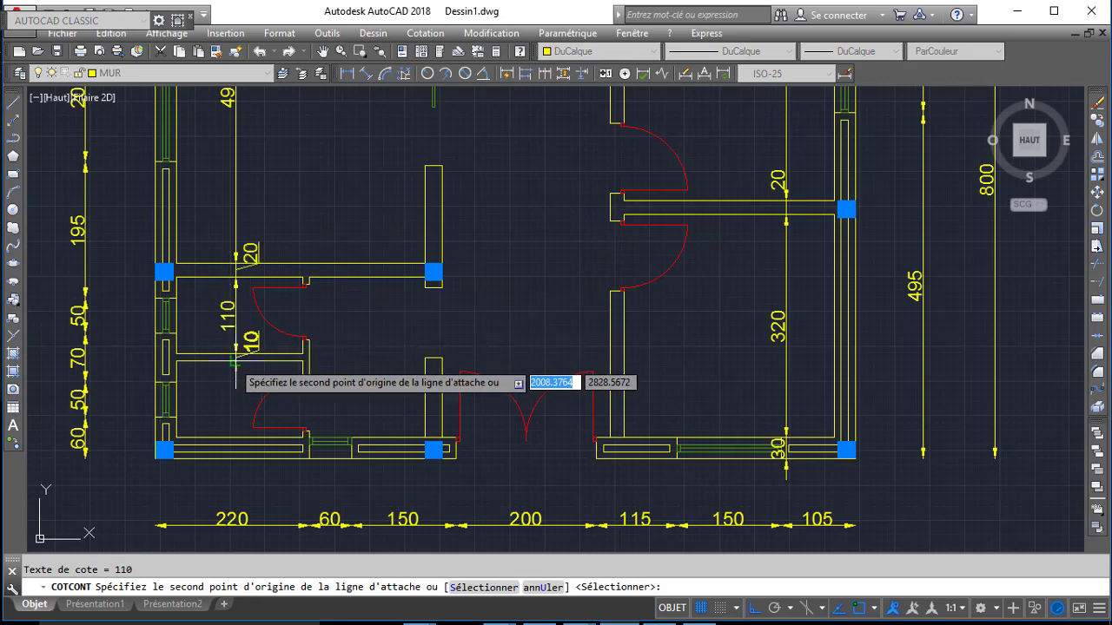
left_click(235, 361)
scroll(231, 365, "up", 2)
left_click(229, 339)
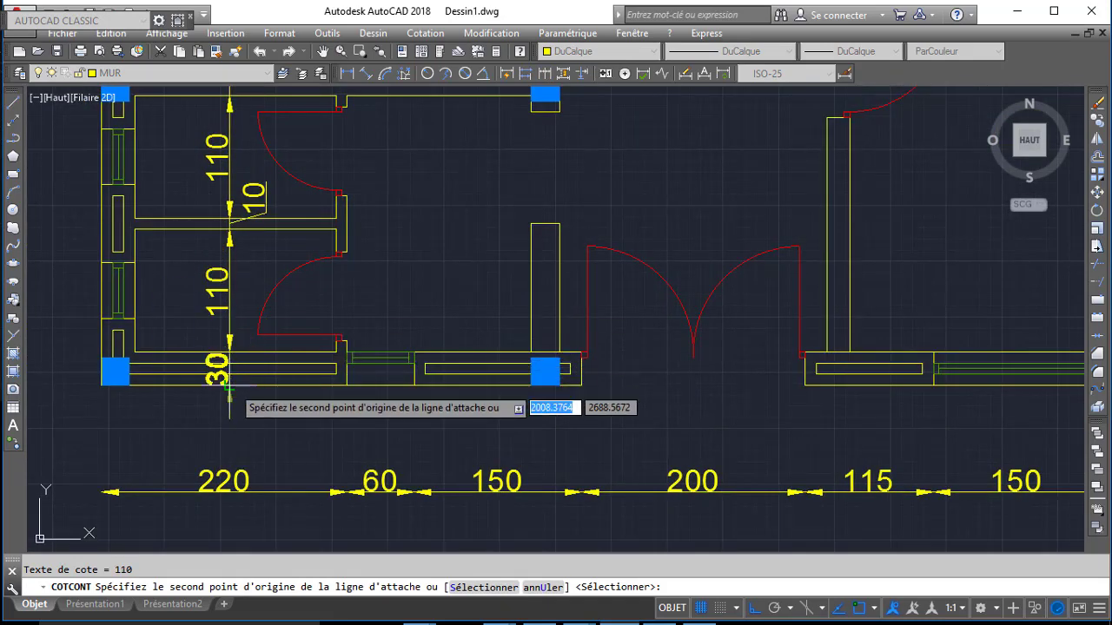
left_click(230, 396)
key("Escape")
- Move the 10 thickness text of the partition between the two small rooms below that wall, in line with the vertical chain
left_click(261, 190)
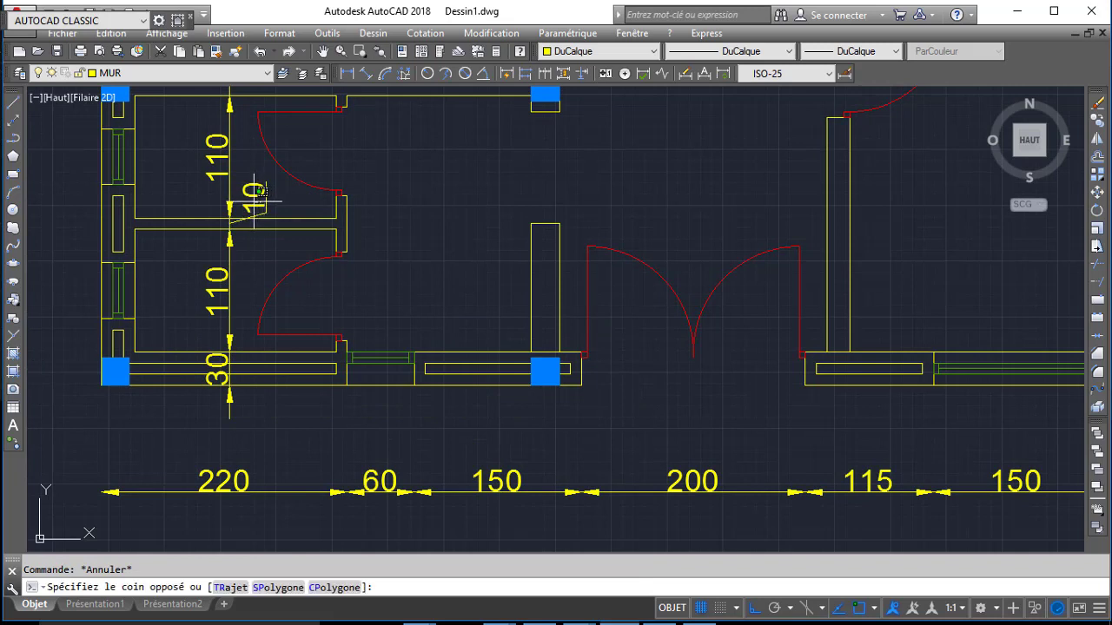
left_click(258, 209)
left_click(253, 211)
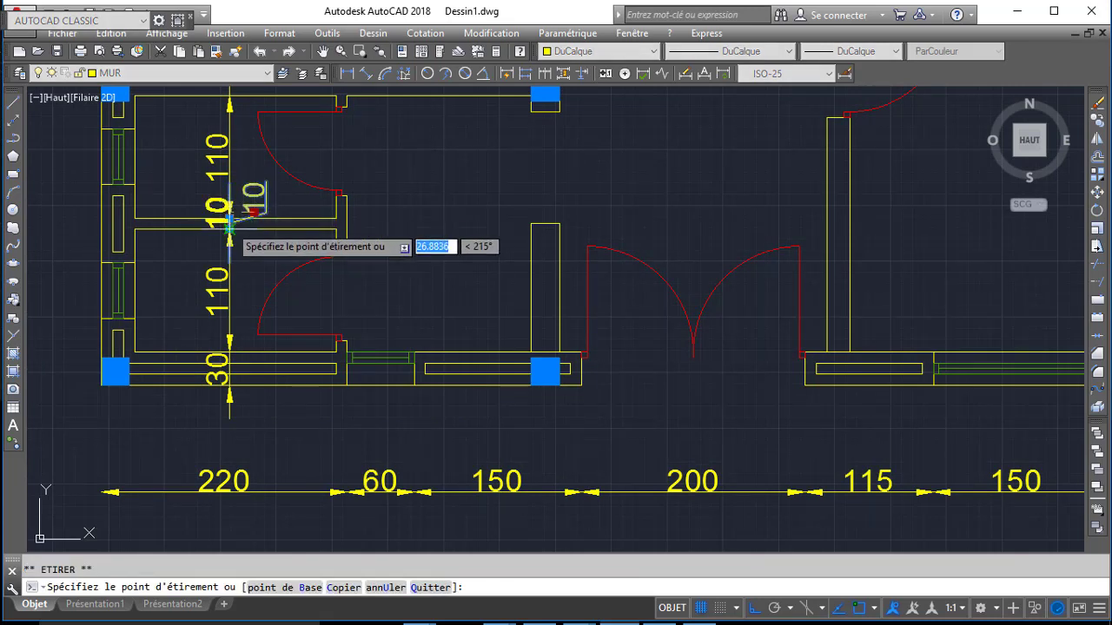
key("Escape")
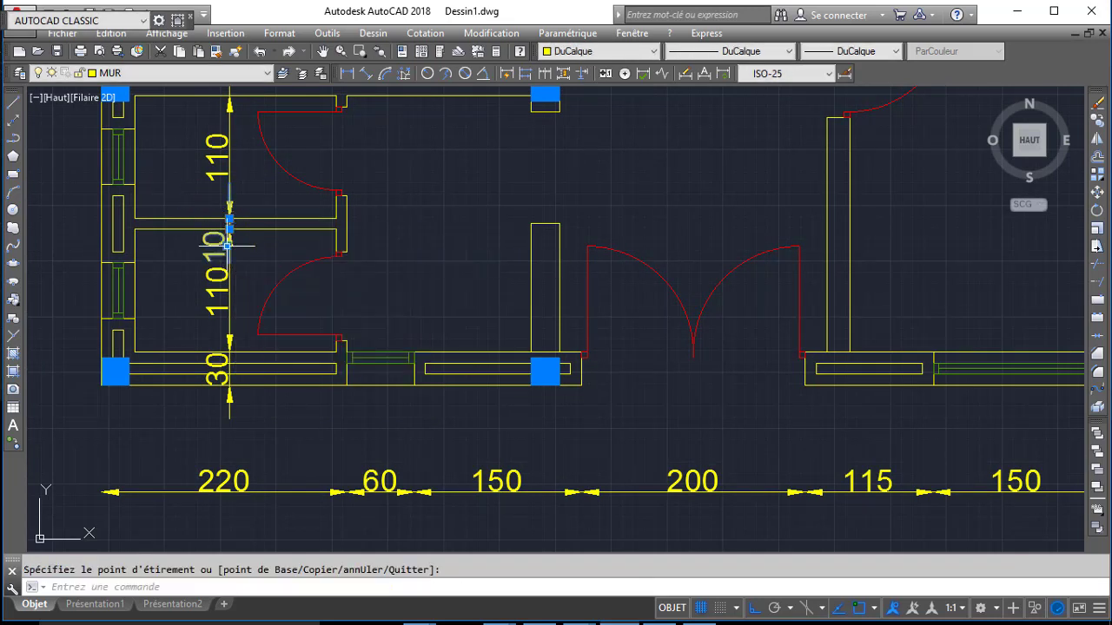
key("Escape")
- Modify the ISO-25 dimension style with a smaller text height and an arrow size of 10
left_click(844, 75)
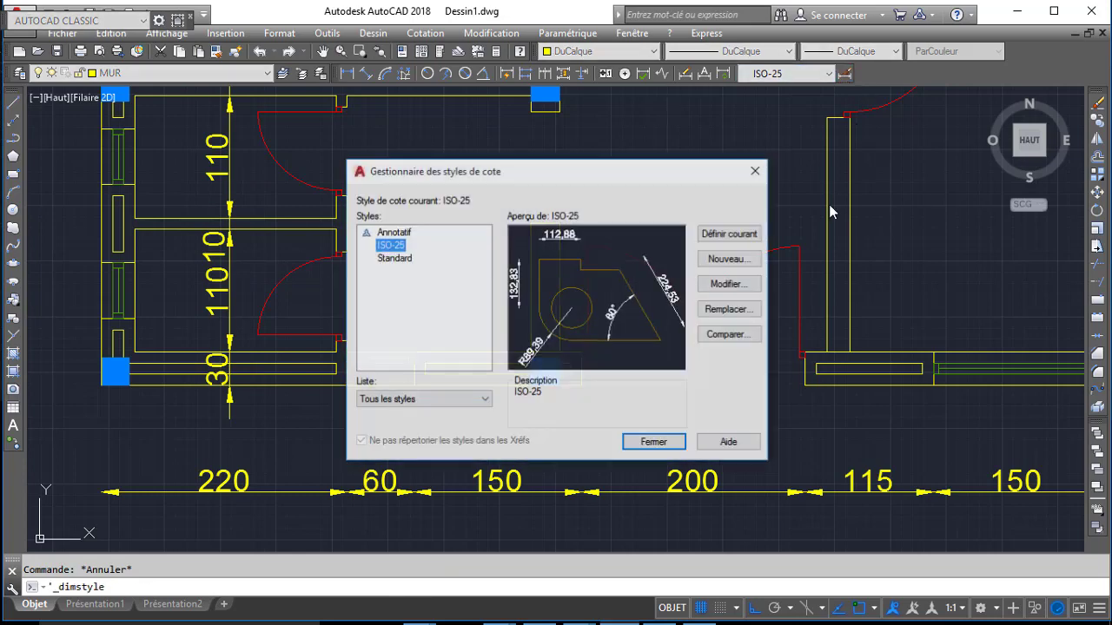
left_click(727, 281)
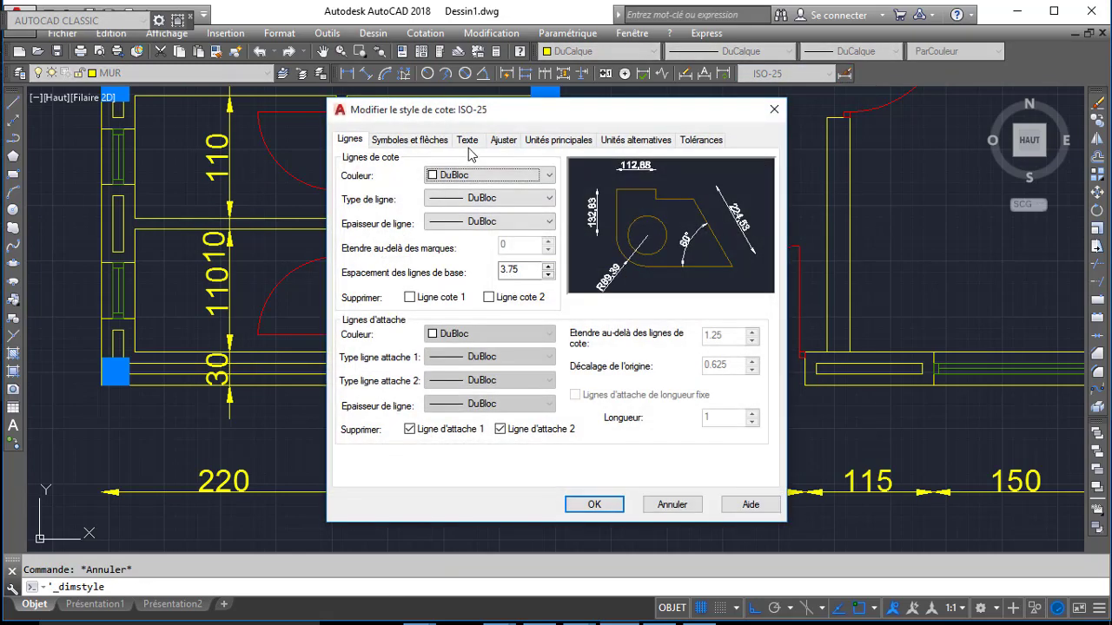
left_click(467, 140)
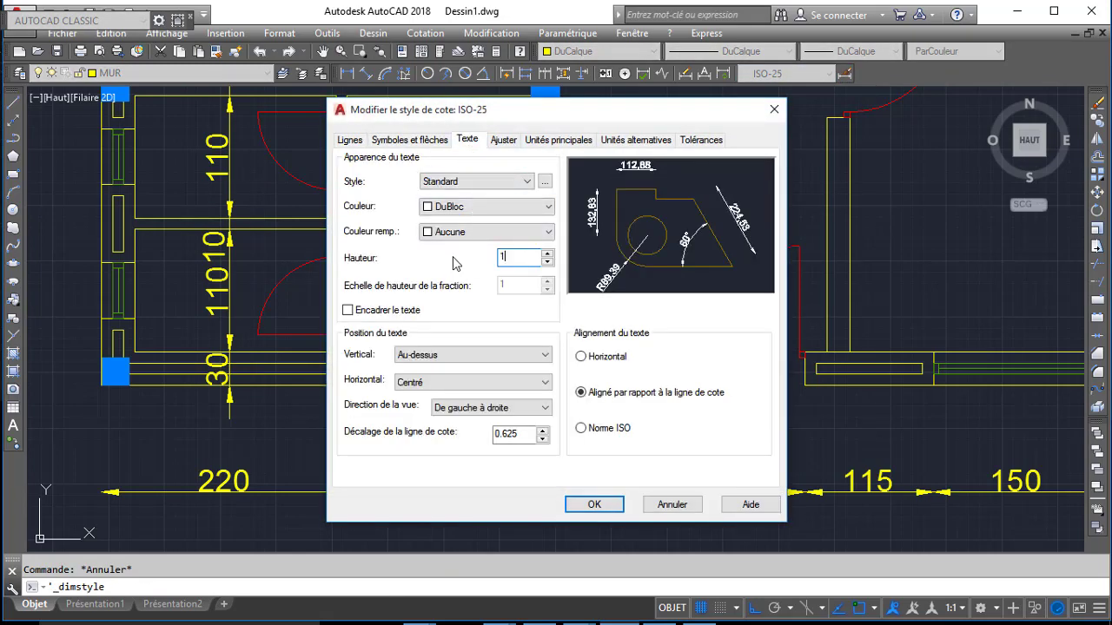
left_click(403, 140)
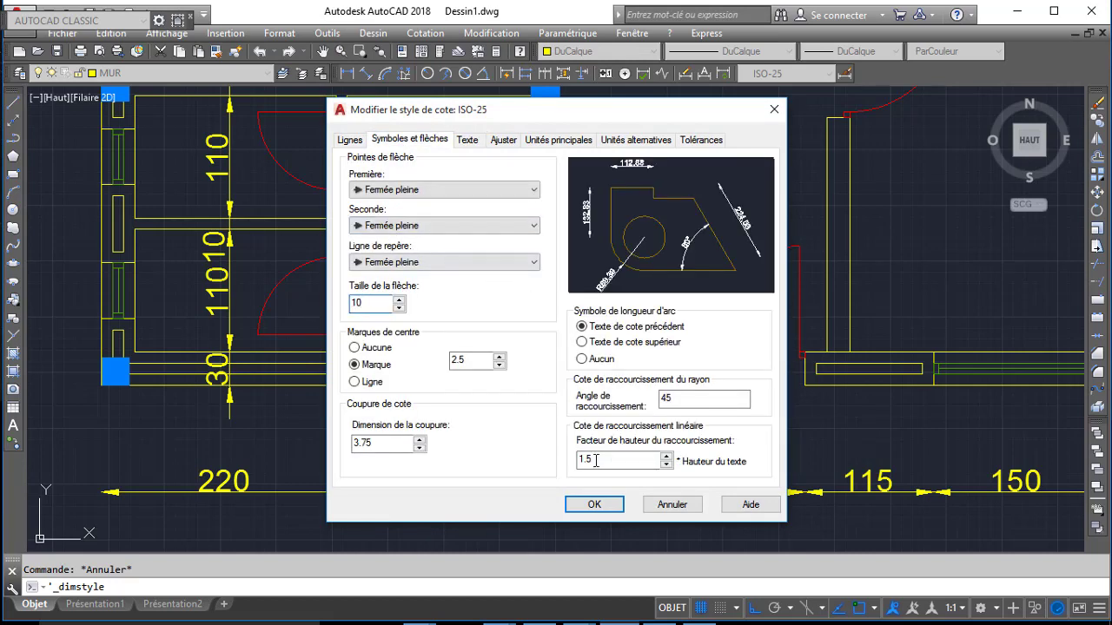
left_click(592, 507)
left_click(653, 443)
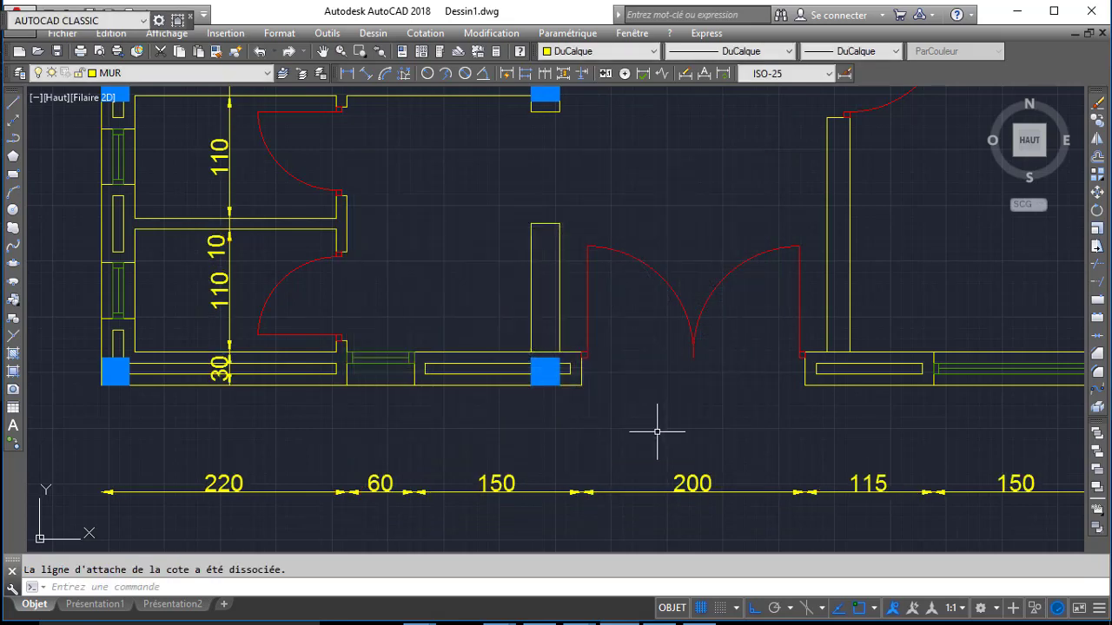
- Move the 20 thickness text of the wall below the large left room above the wall, in line with the vertical chain
scroll(416, 273, "down", 4)
scroll(425, 318, "up", 2)
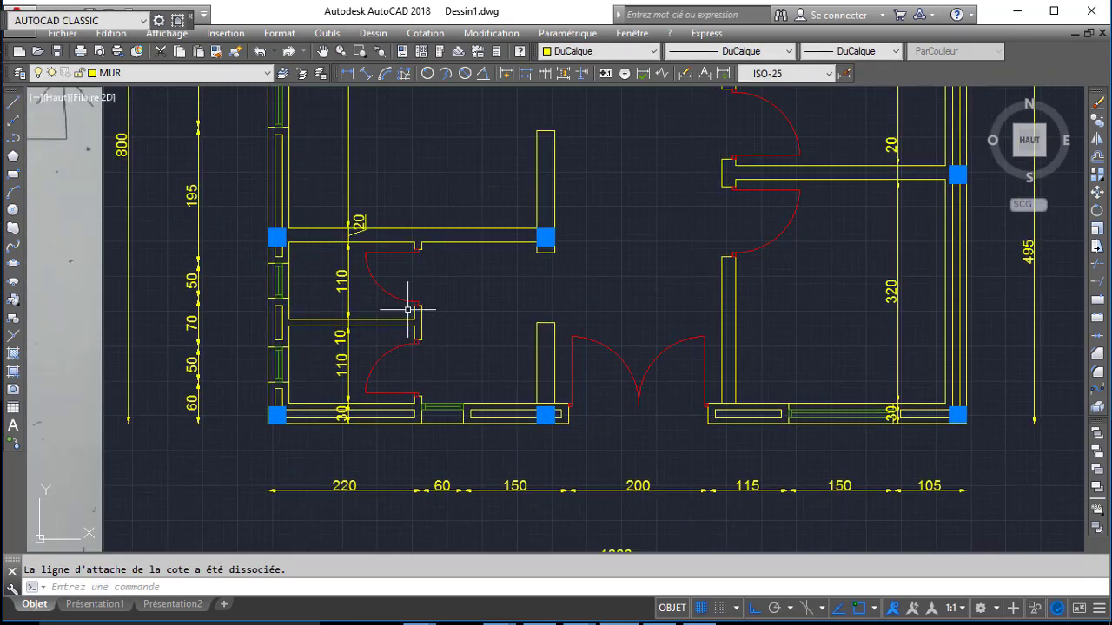
scroll(336, 242, "up", 4)
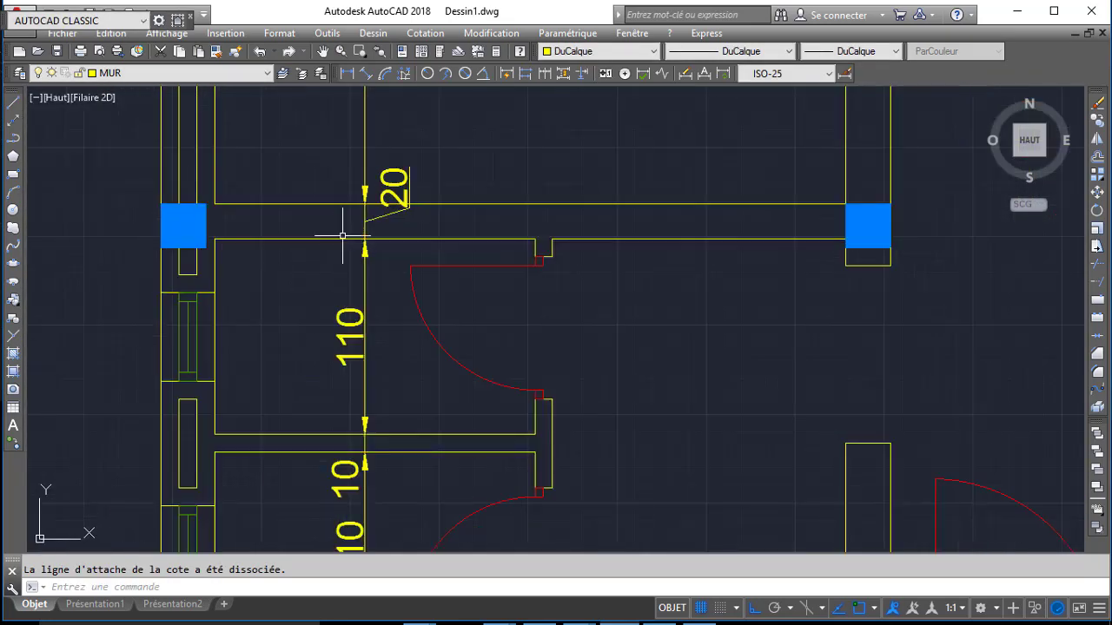
left_click(396, 206)
left_click(353, 192)
- Create a layer named COTATION with colour index 30 and close the layer manager
scroll(486, 198, "down", 5)
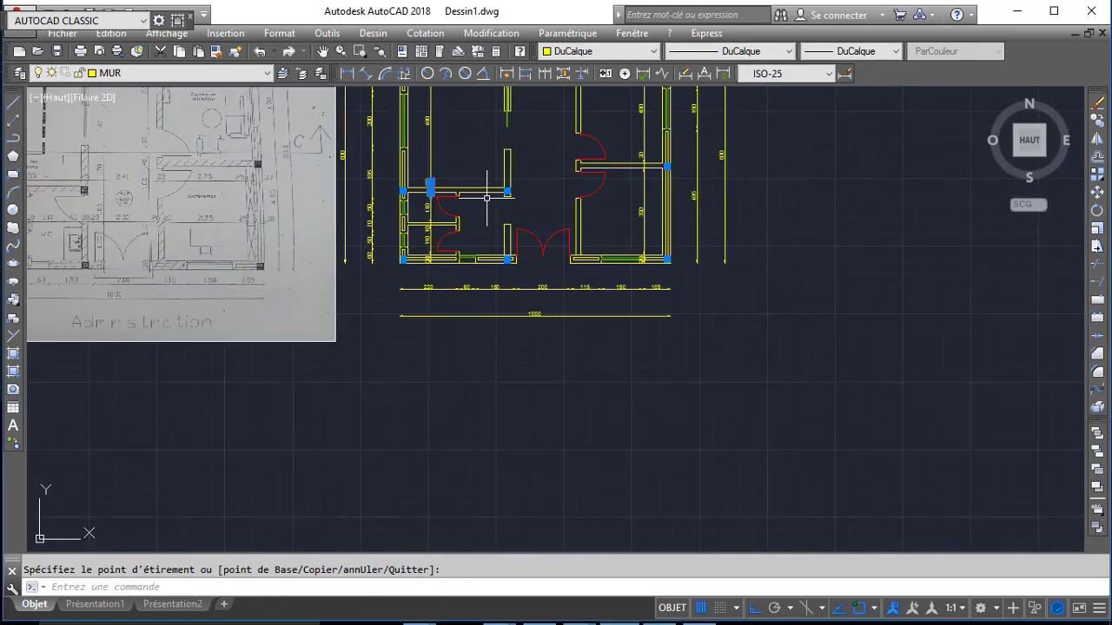
middle_click_drag(486, 198, 506, 303)
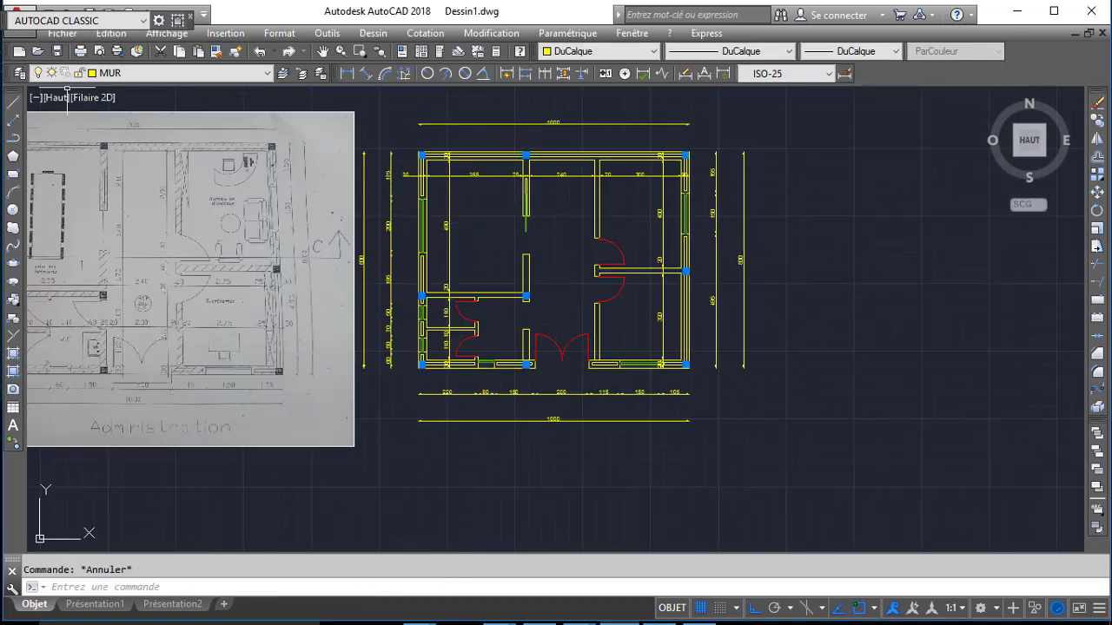
left_click(19, 74)
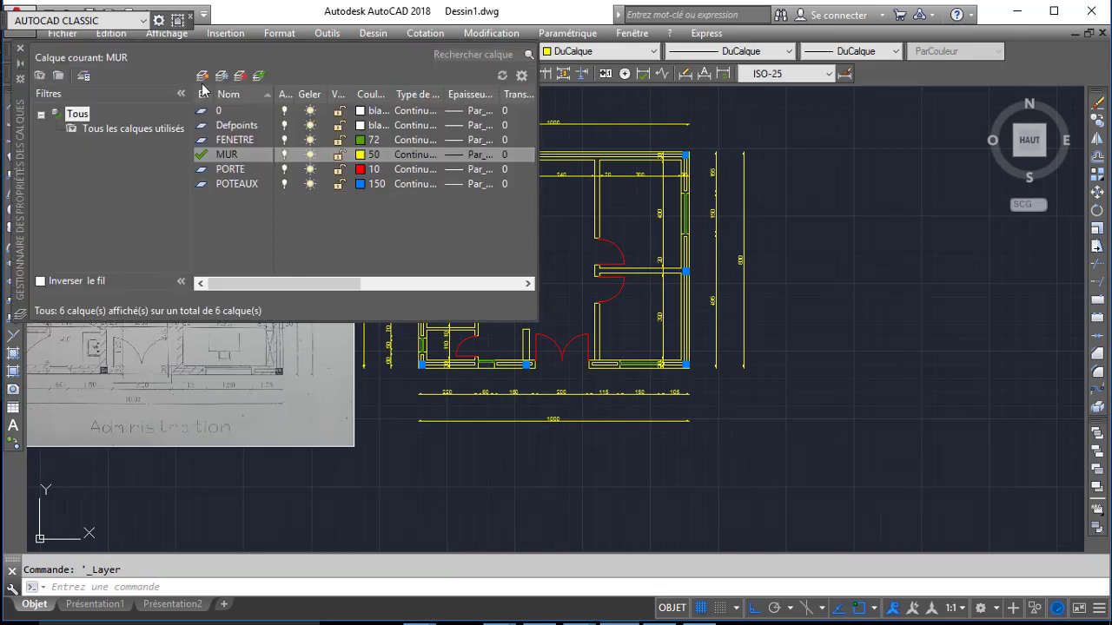
left_click(202, 77)
type("COTATION")
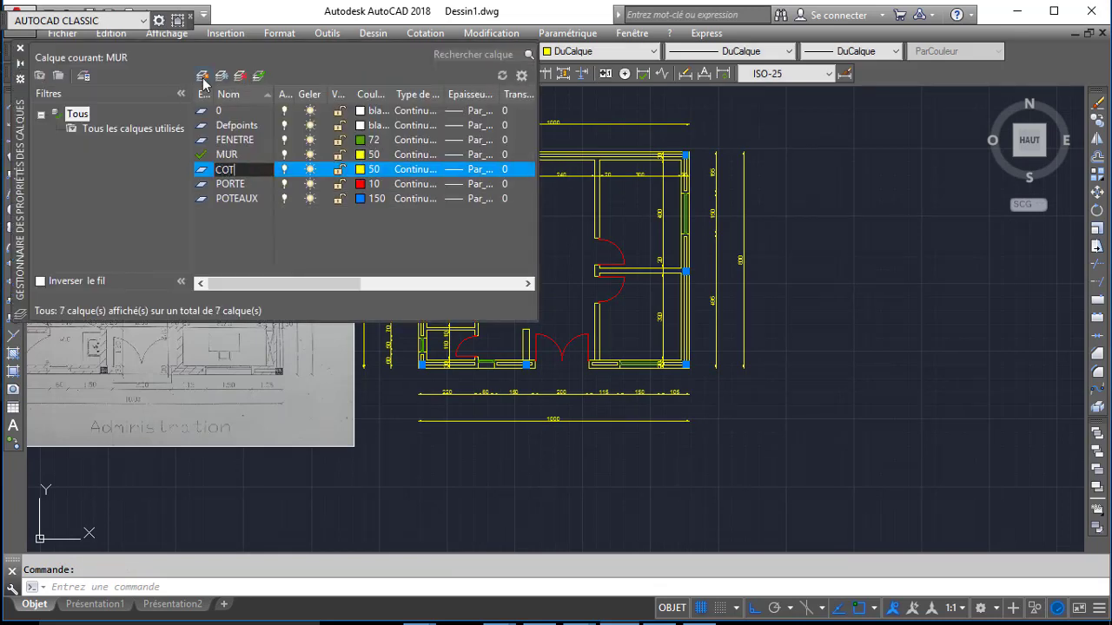
left_click(360, 170)
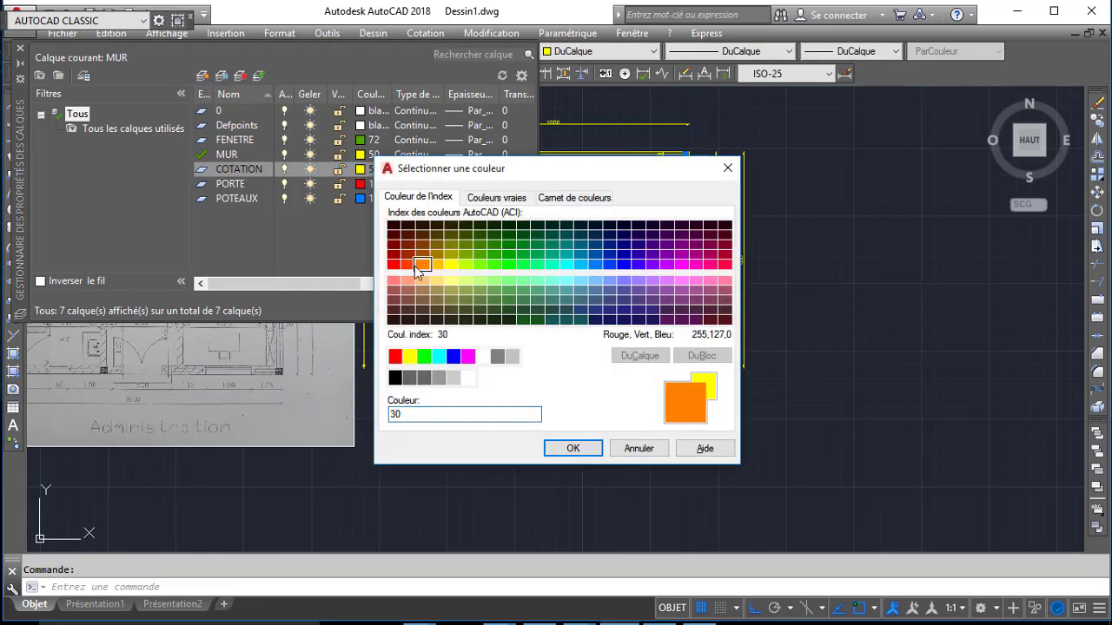
left_click(572, 449)
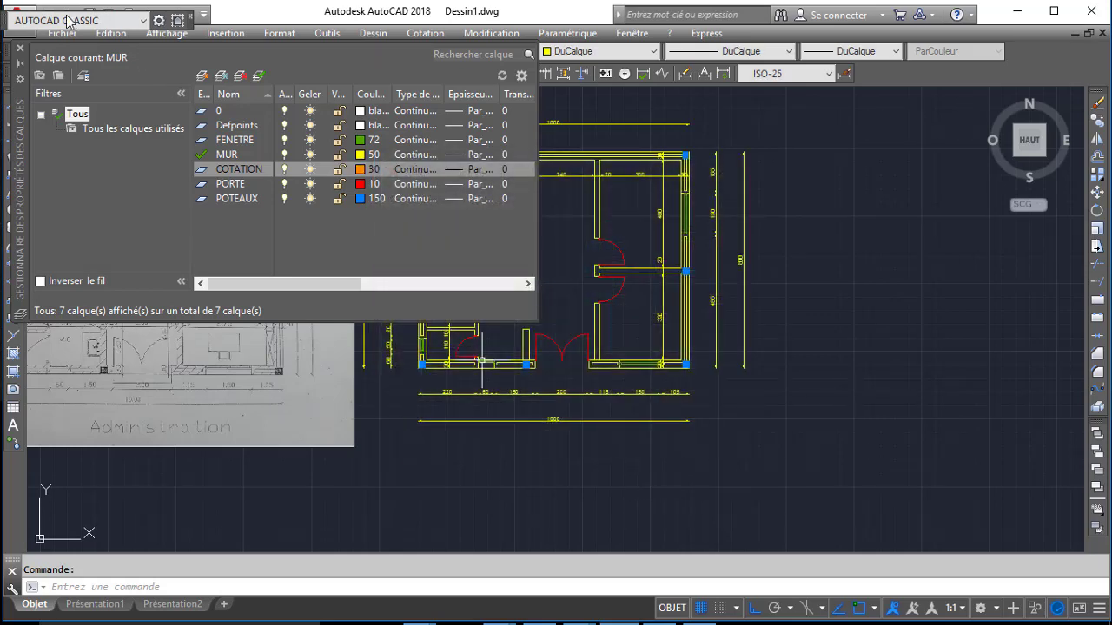
left_click(20, 52)
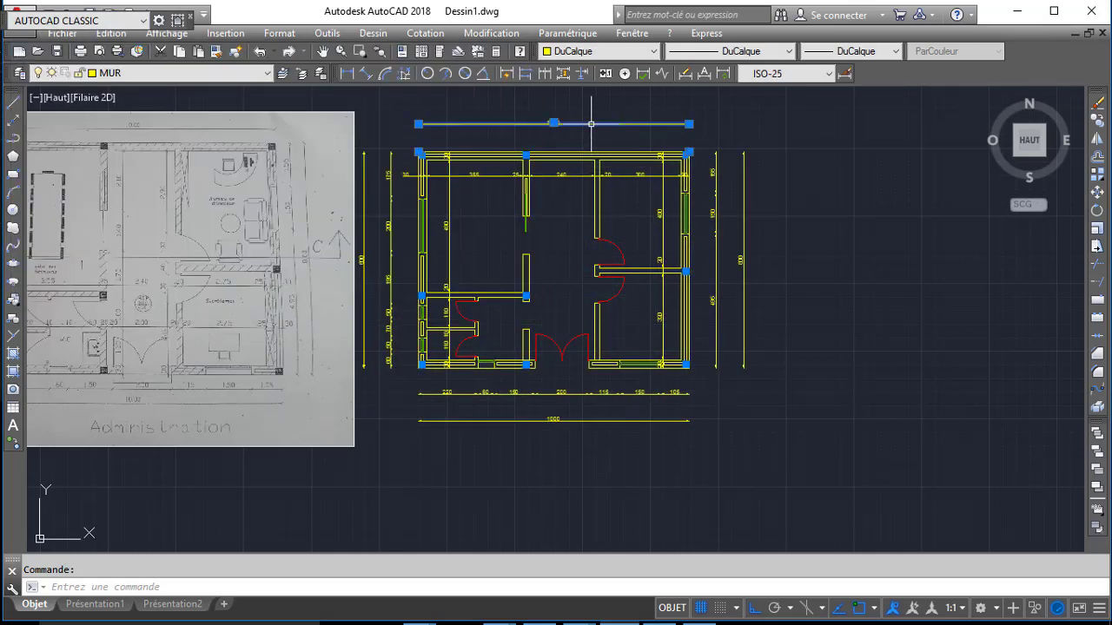
- Move all the dimensions to the COTATION layer and turn that layer off
right_click(590, 124)
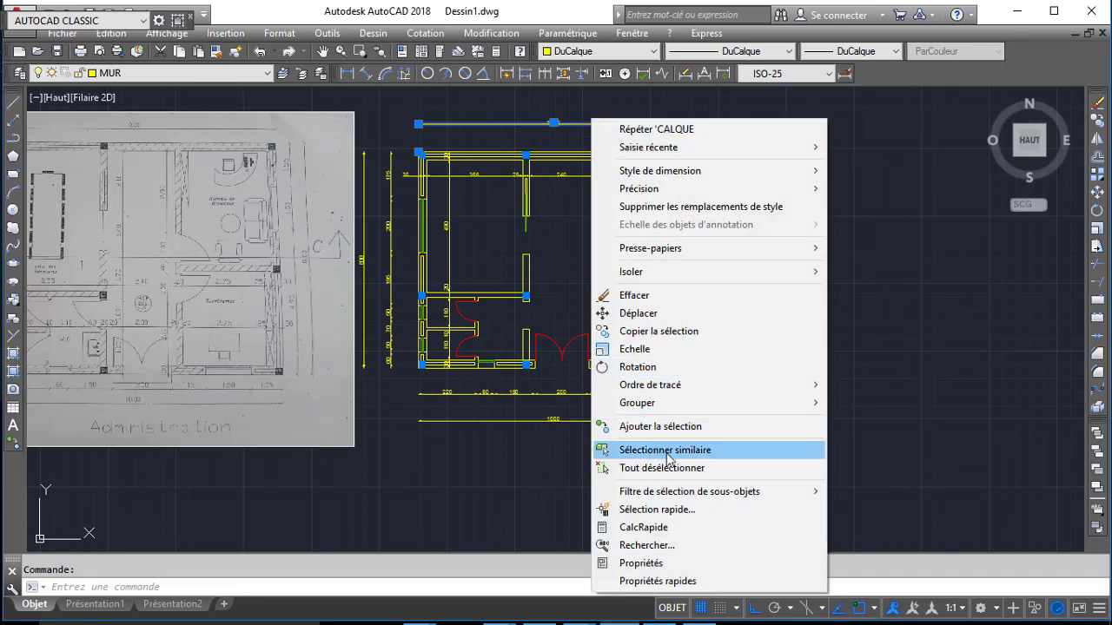
left_click(674, 455)
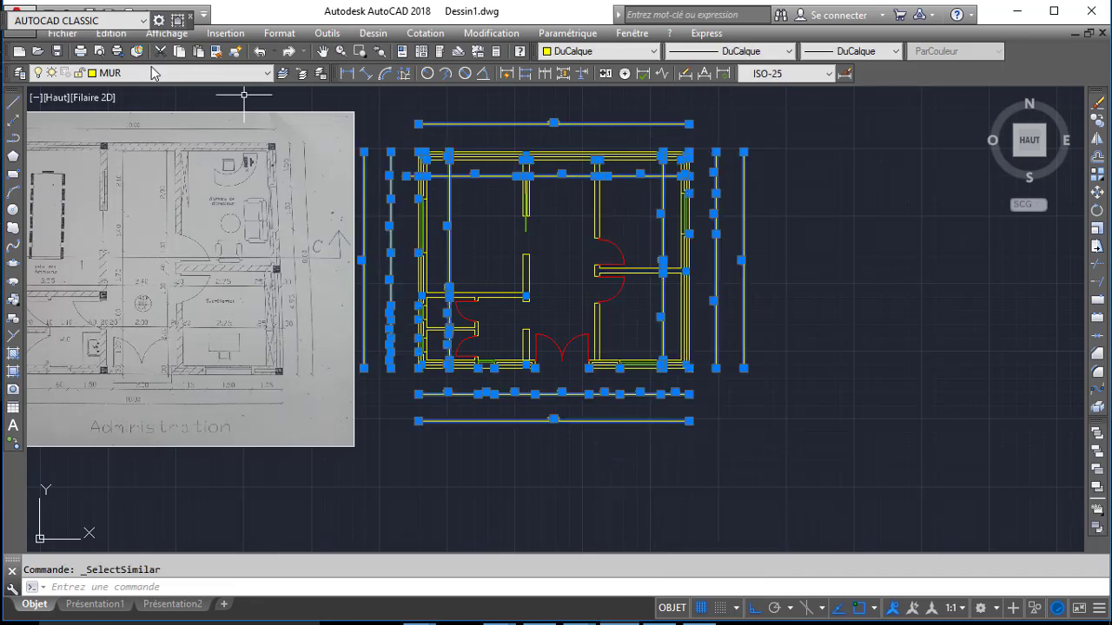
left_click(151, 73)
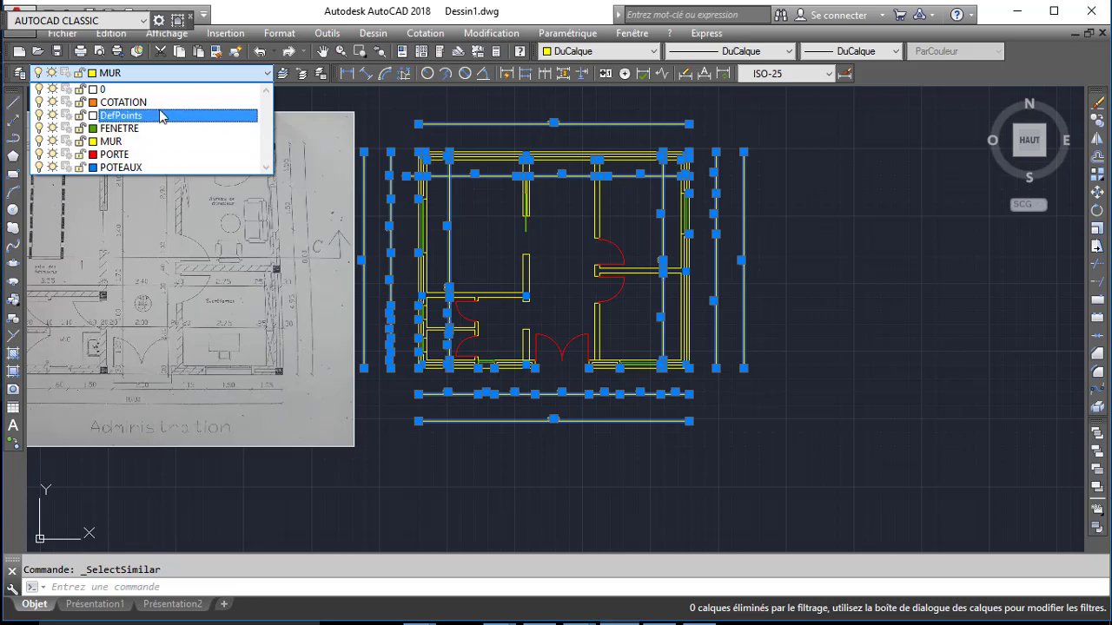
left_click(159, 102)
left_click(130, 73)
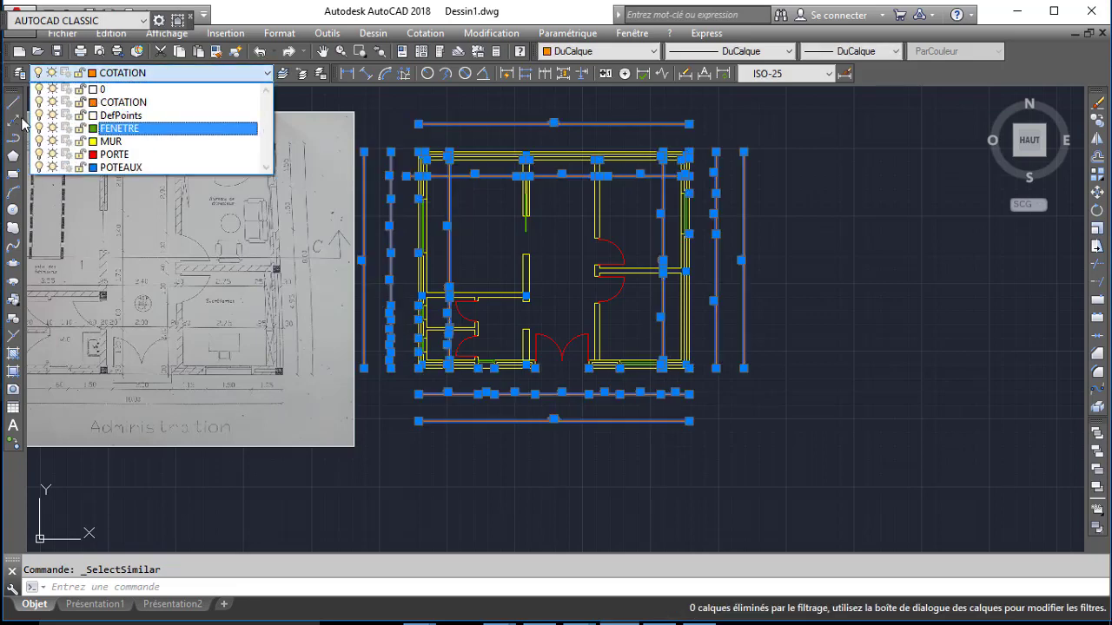
left_click(648, 475)
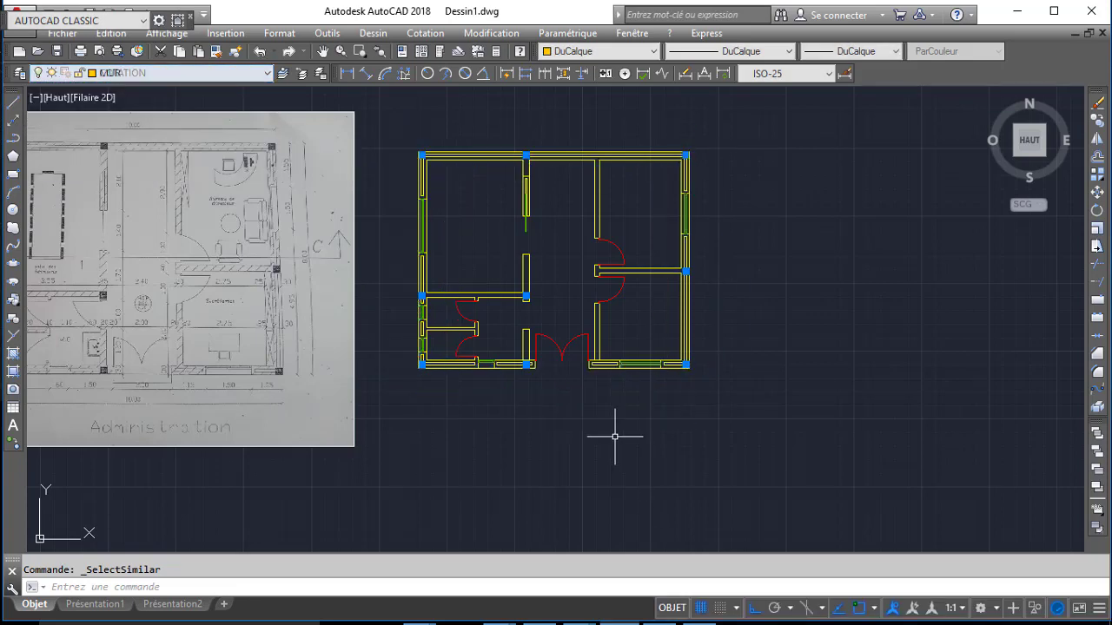
- Create a layer named TEXTE with colour index 120 and make it the current layer
left_click(18, 75)
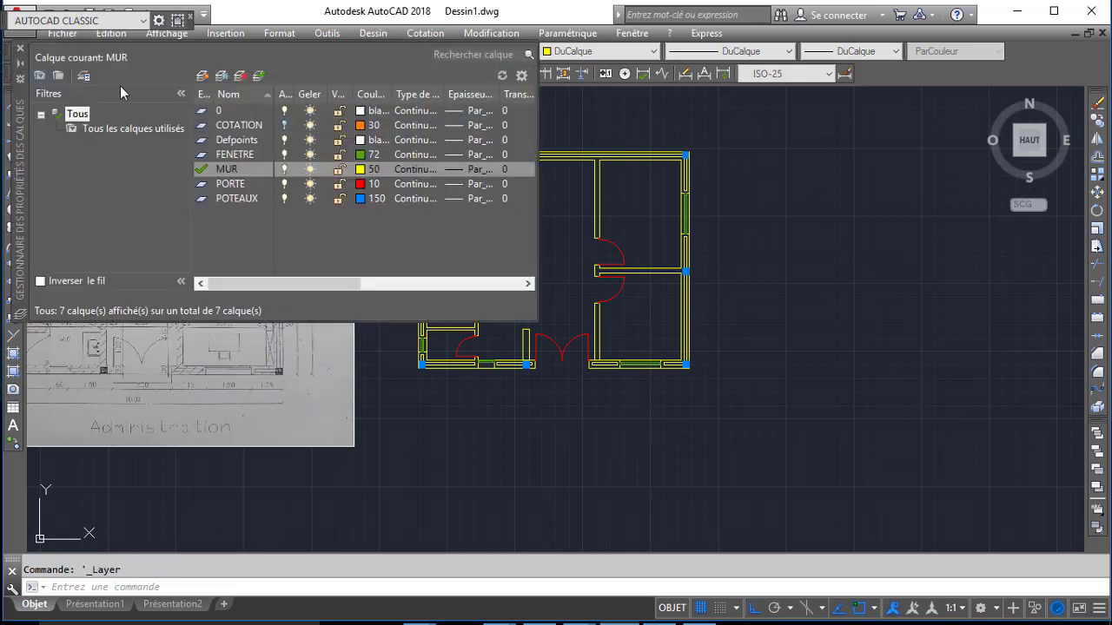
left_click(202, 77)
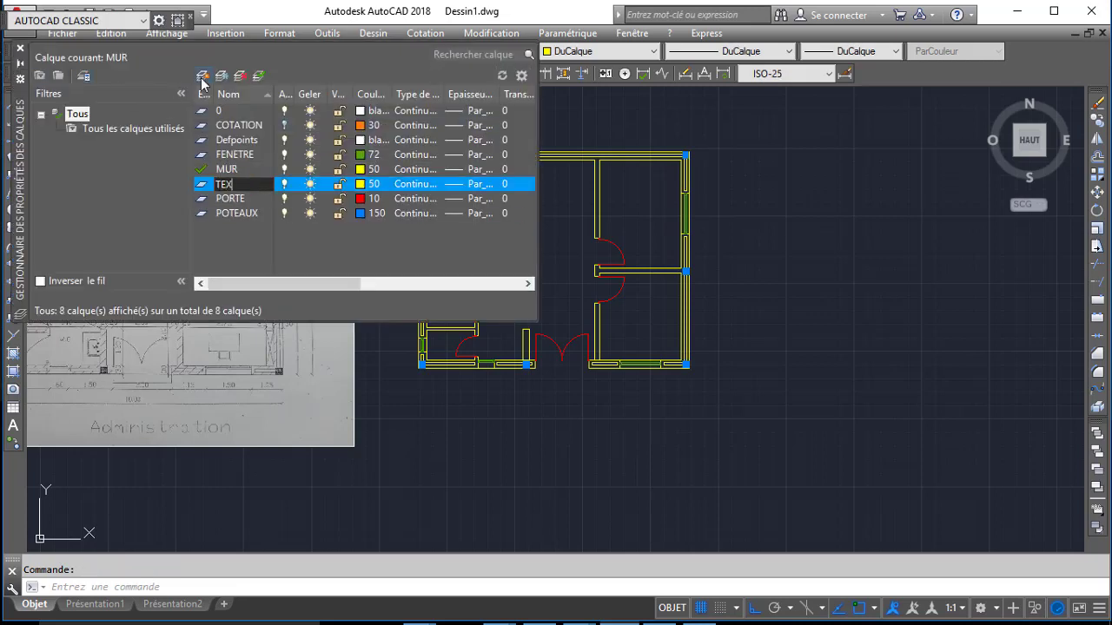
left_click(359, 185)
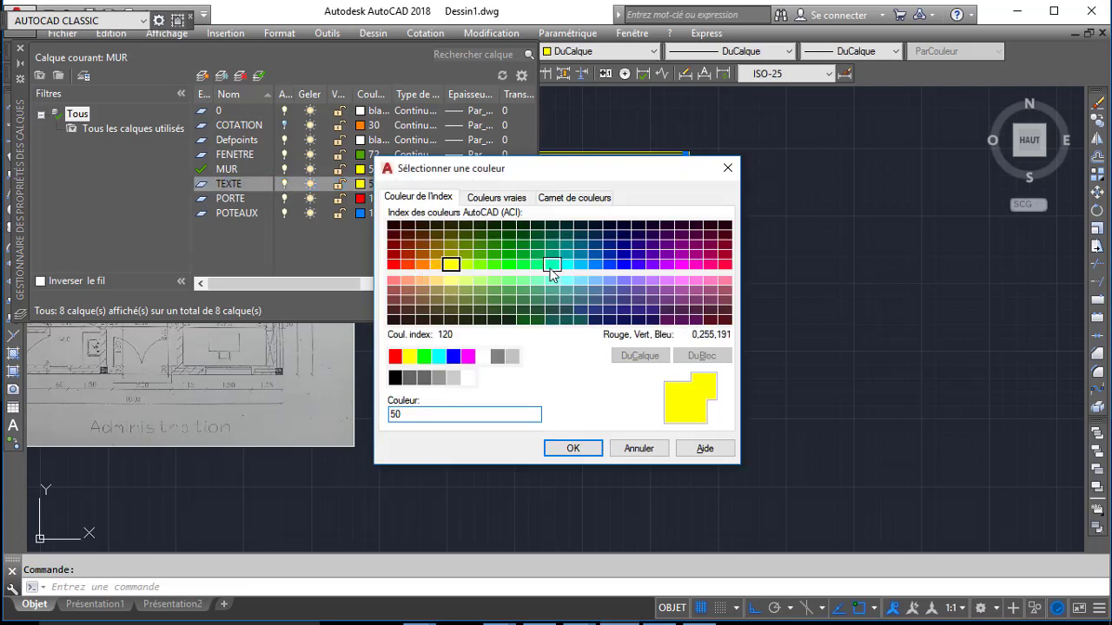
left_click(571, 449)
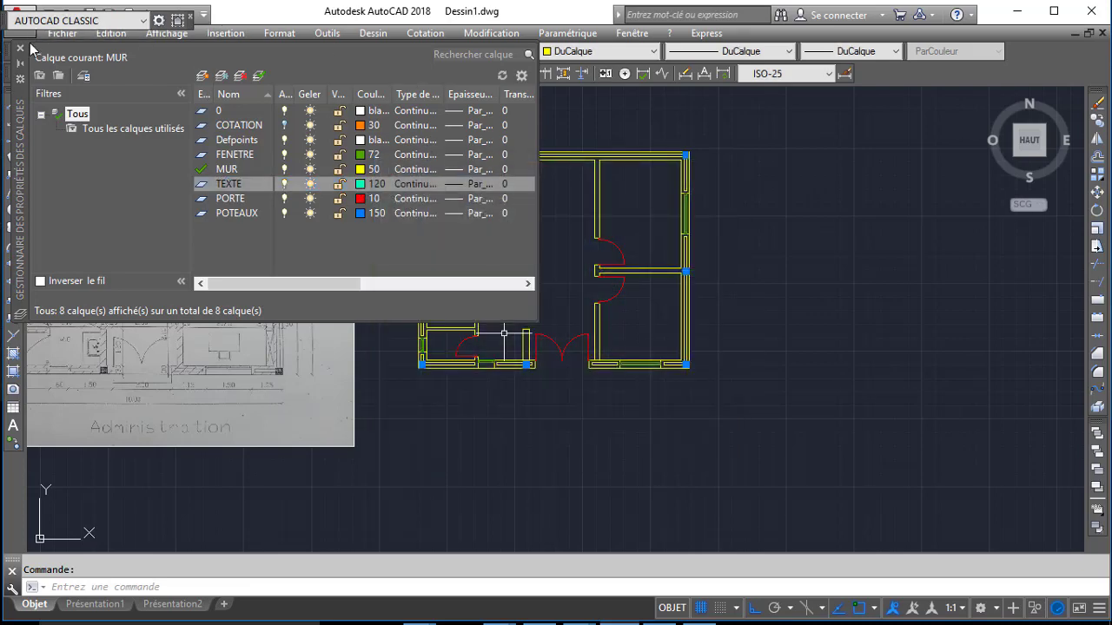
left_click(23, 52)
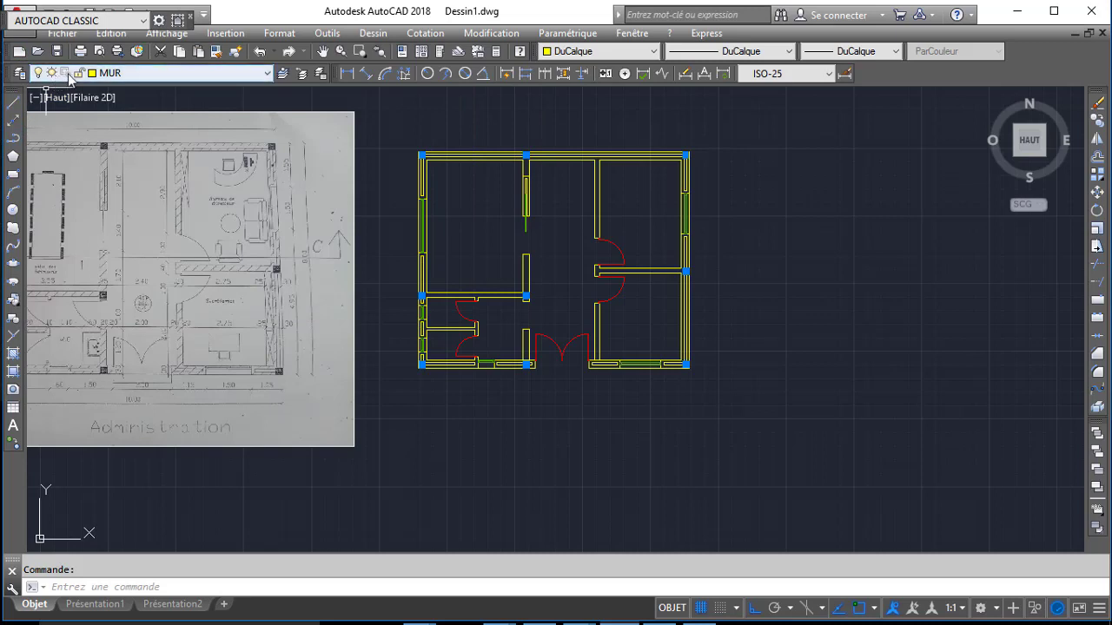
left_click(69, 77)
left_click(115, 180)
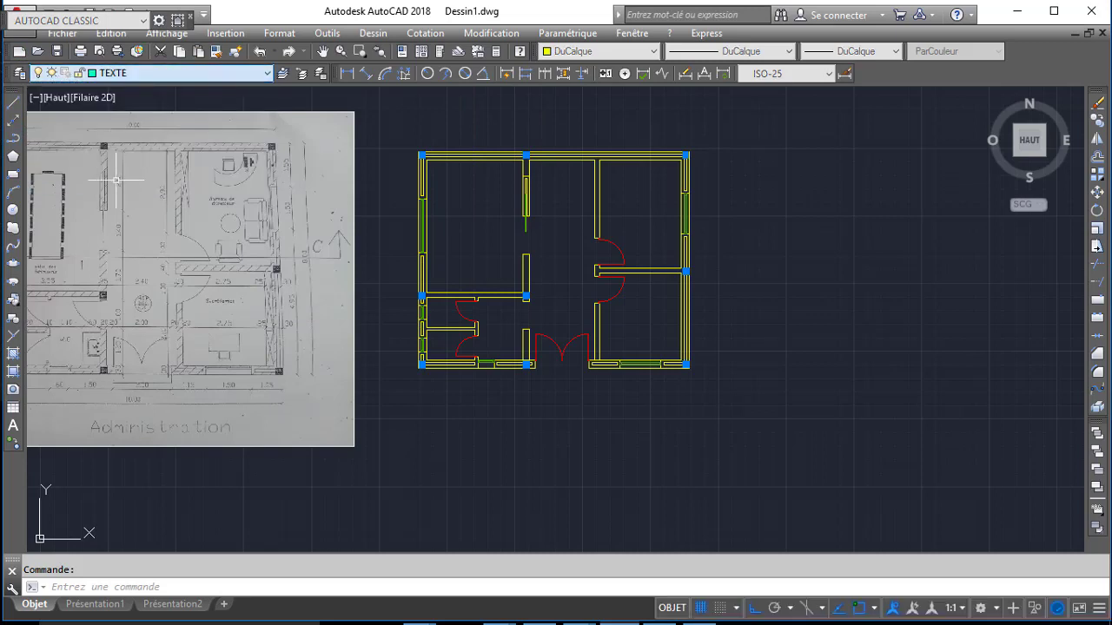
- Add the multiline text SALLE DE RUNION with a text height of 20 in the large upper-left room
left_click(12, 427)
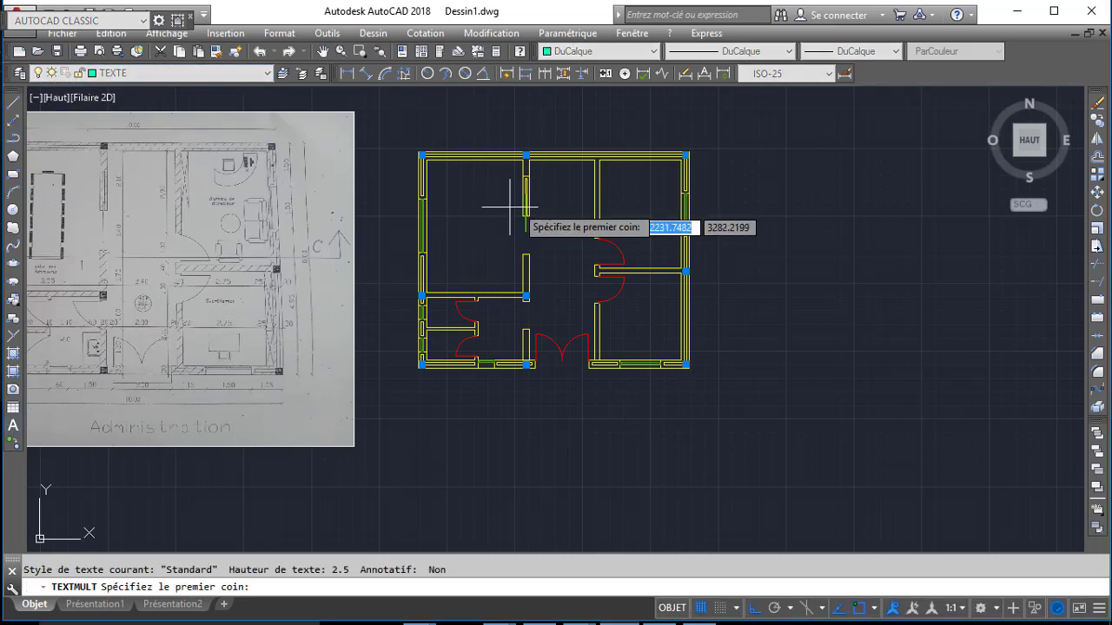
left_click(458, 219)
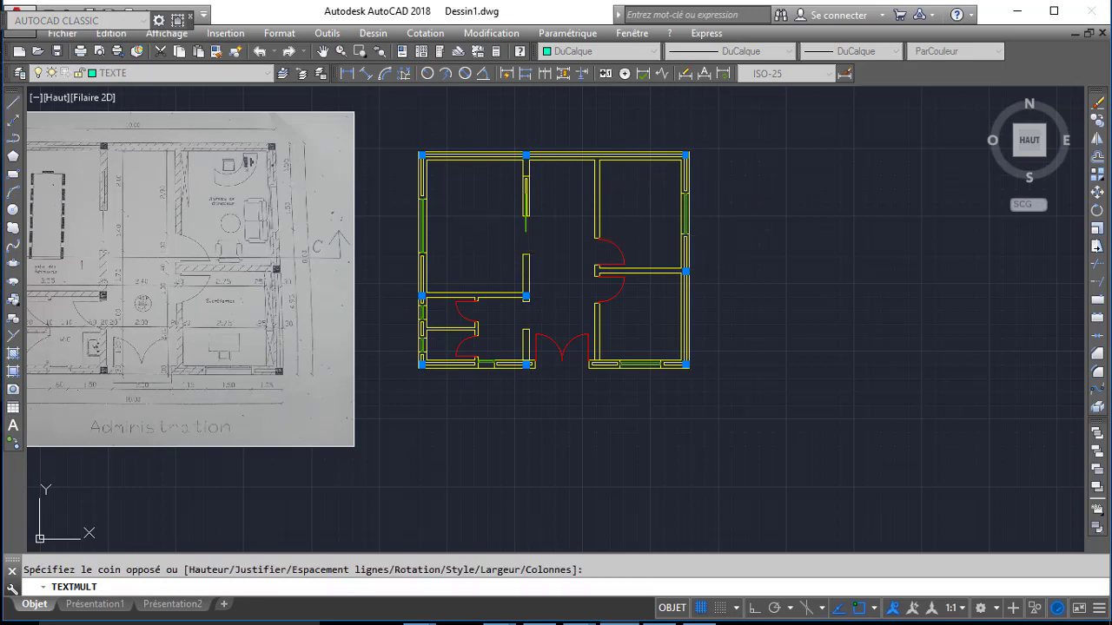
left_click(897, 234)
type("S")
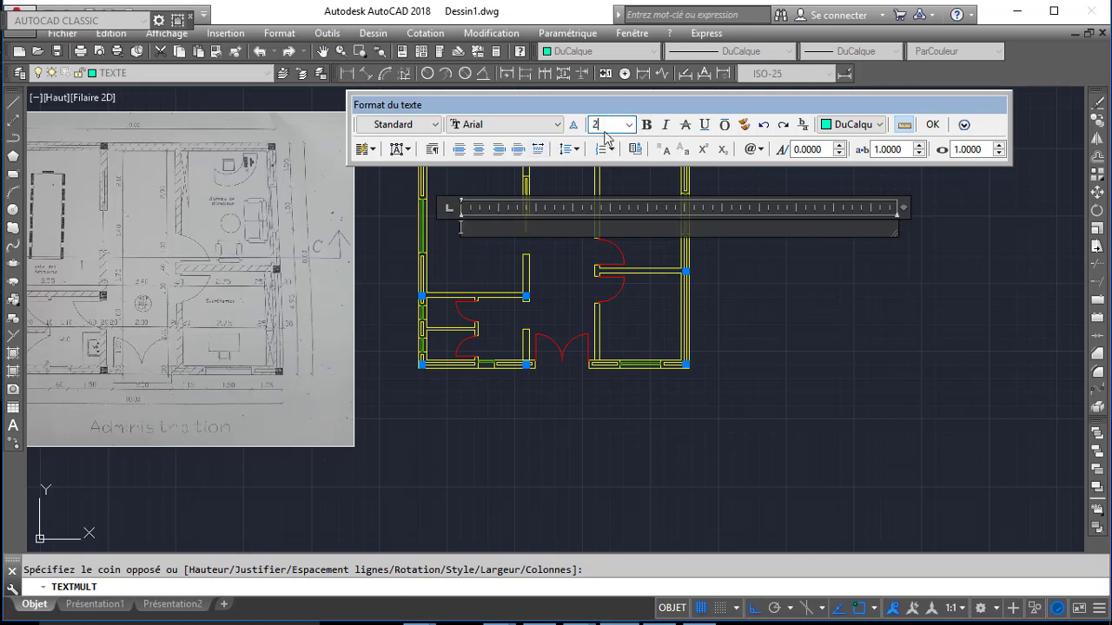
type("SALLE")
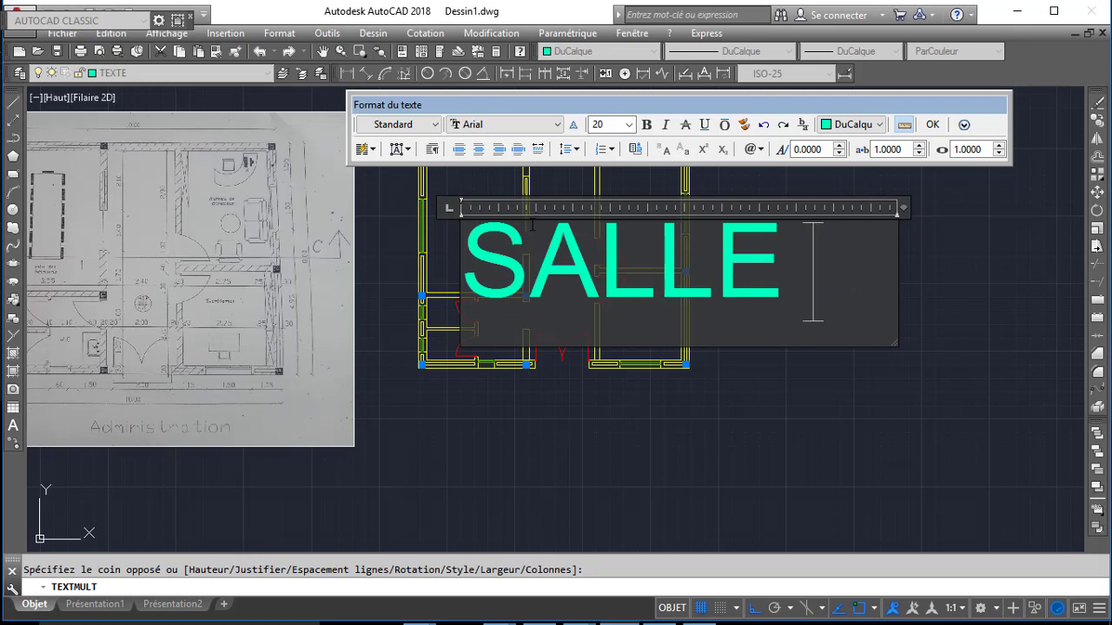
type(" DE R")
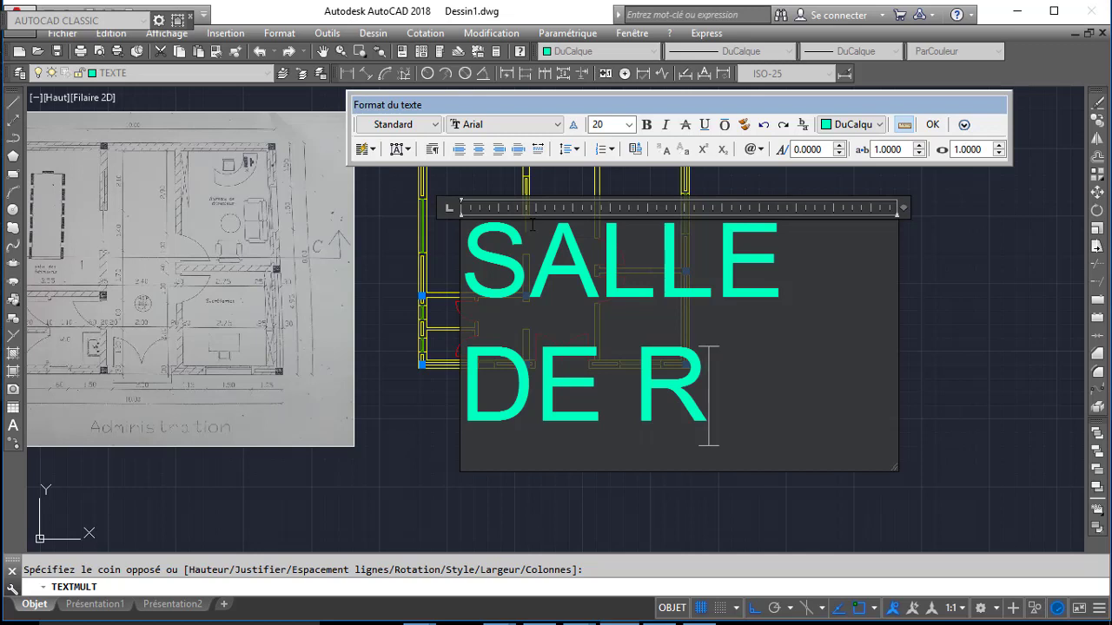
type("ION")
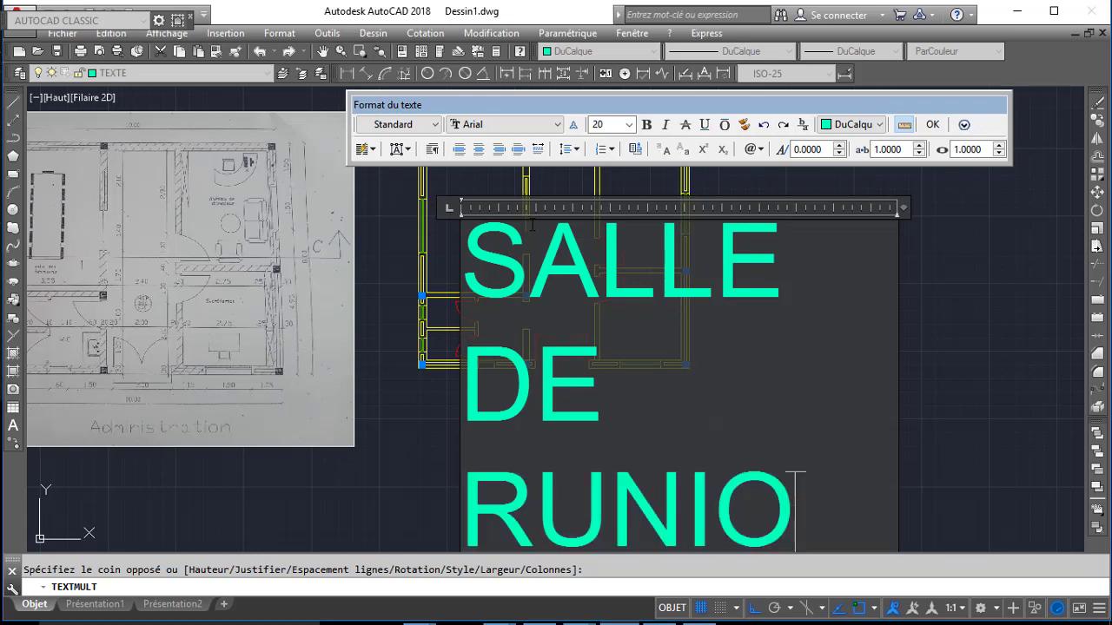
left_click(373, 443)
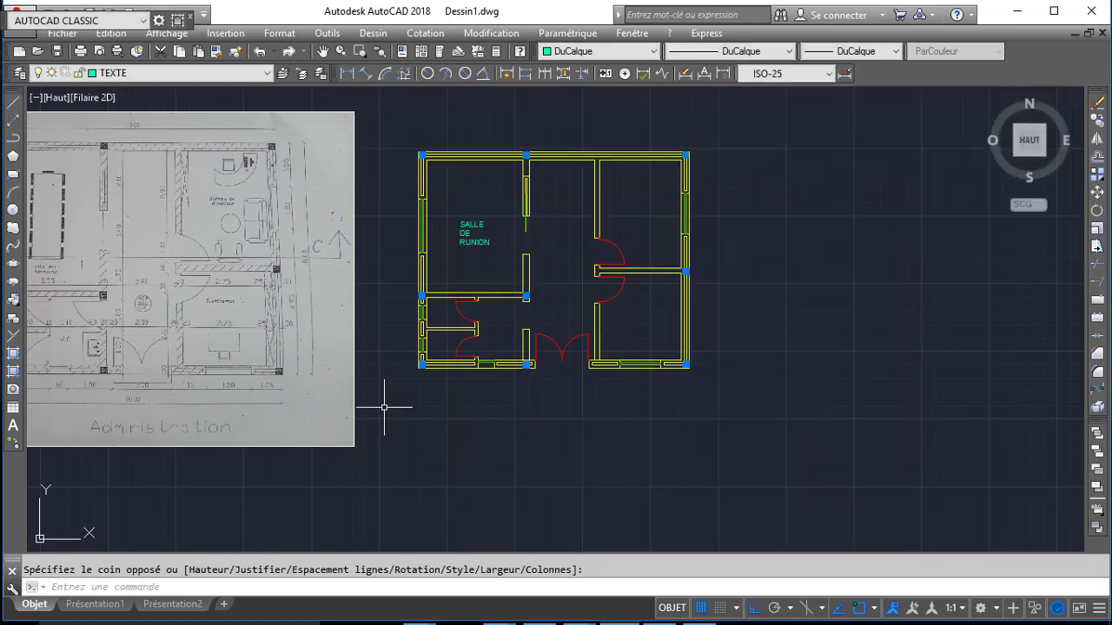
- Widen the SALLE DE RUNION text frame so the label fits on a single line
left_click(457, 234)
left_click(461, 239)
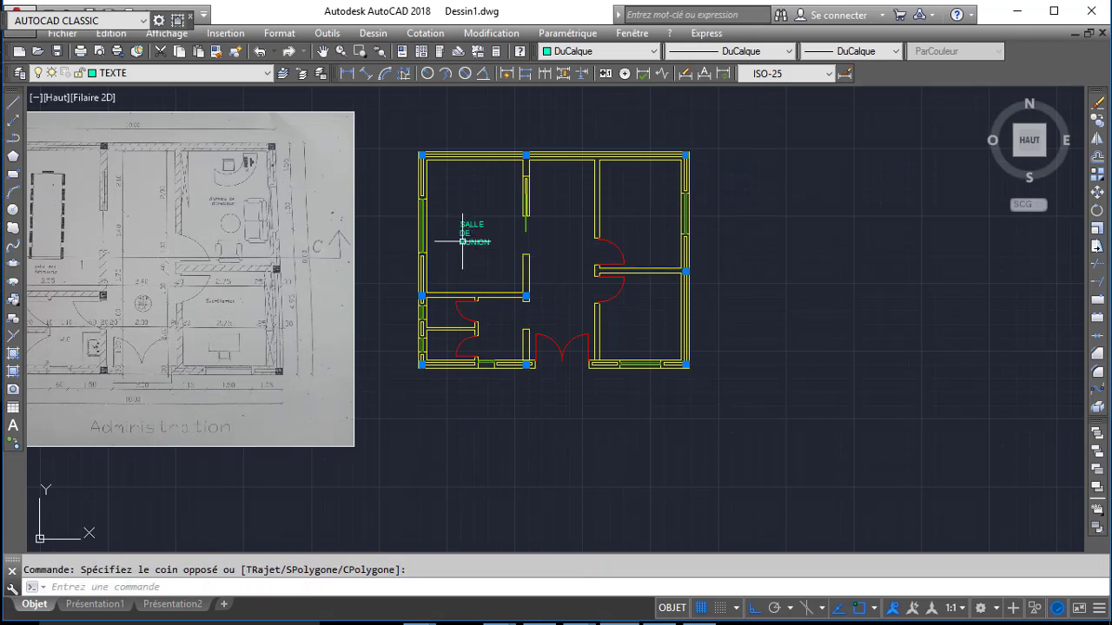
double_click(469, 227)
left_click(484, 259)
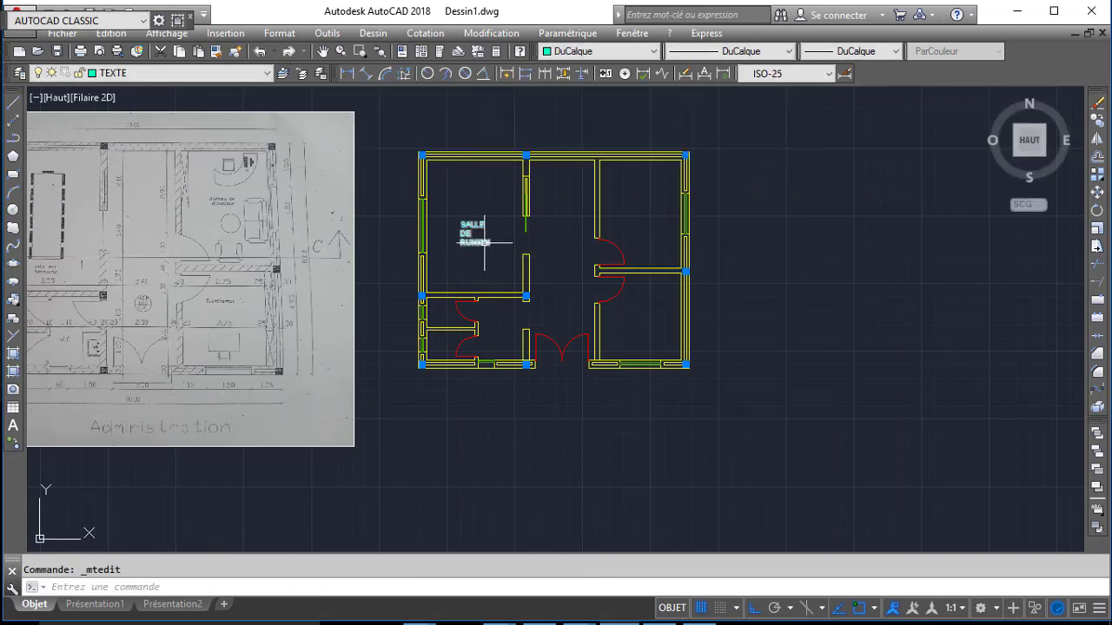
left_click(492, 221)
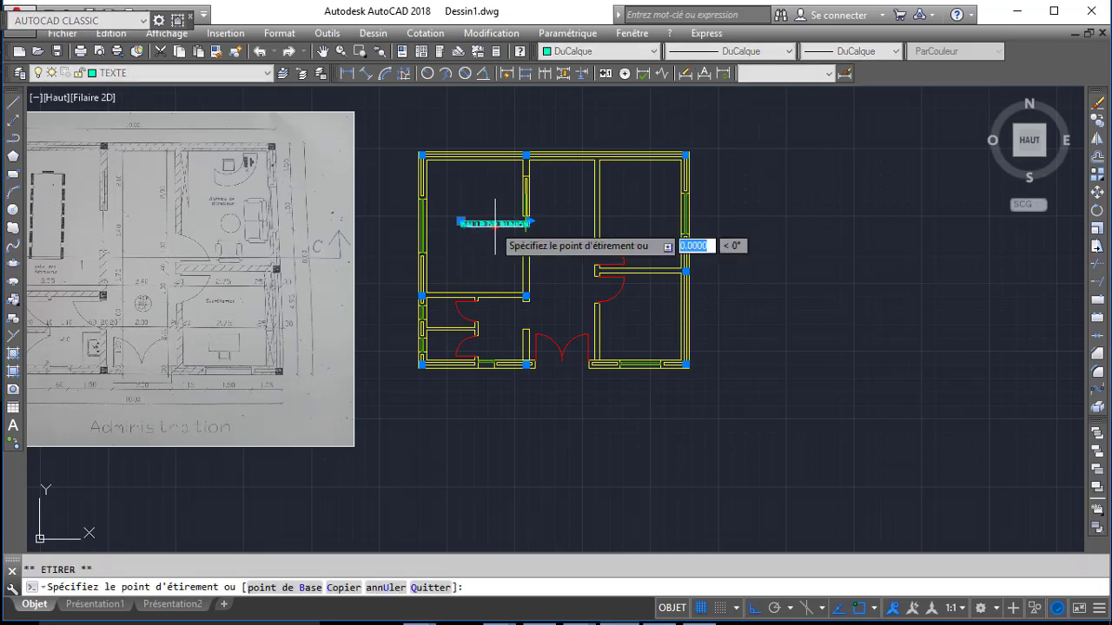
key("Escape")
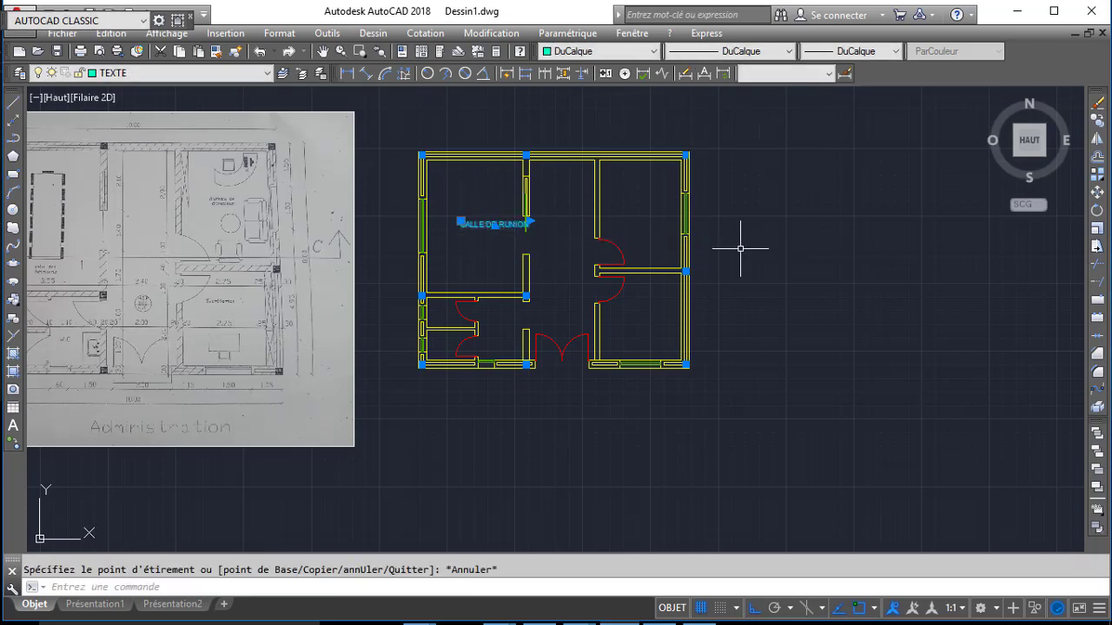
- Rotate the SALLE DE RUNION label to read vertically downward and place it near the middle of its room
left_click(1097, 211)
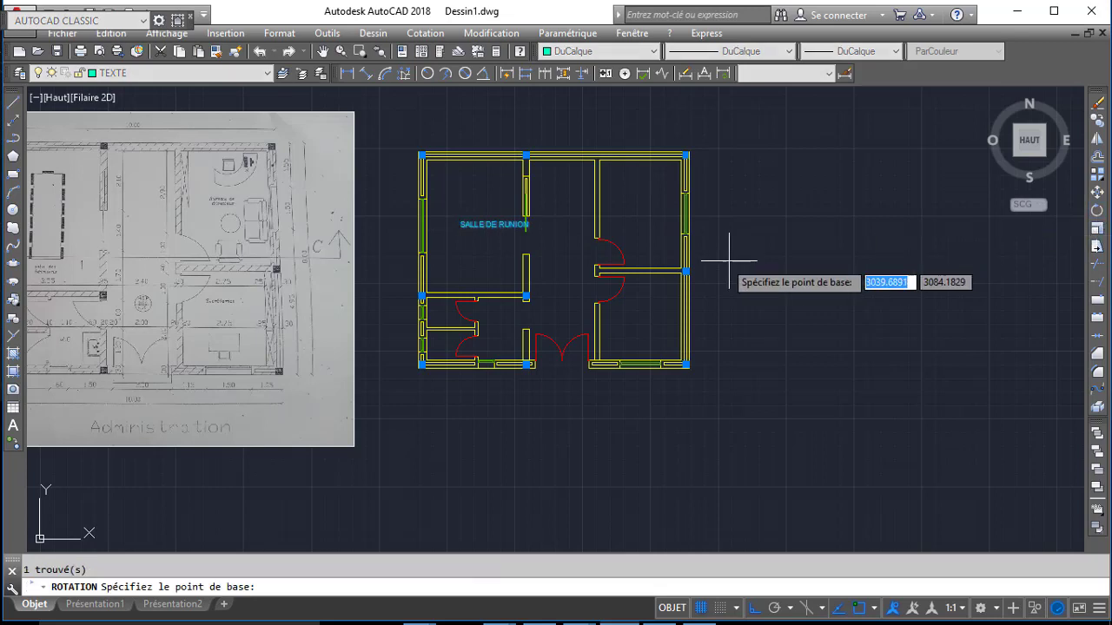
left_click(495, 222)
left_click(471, 235)
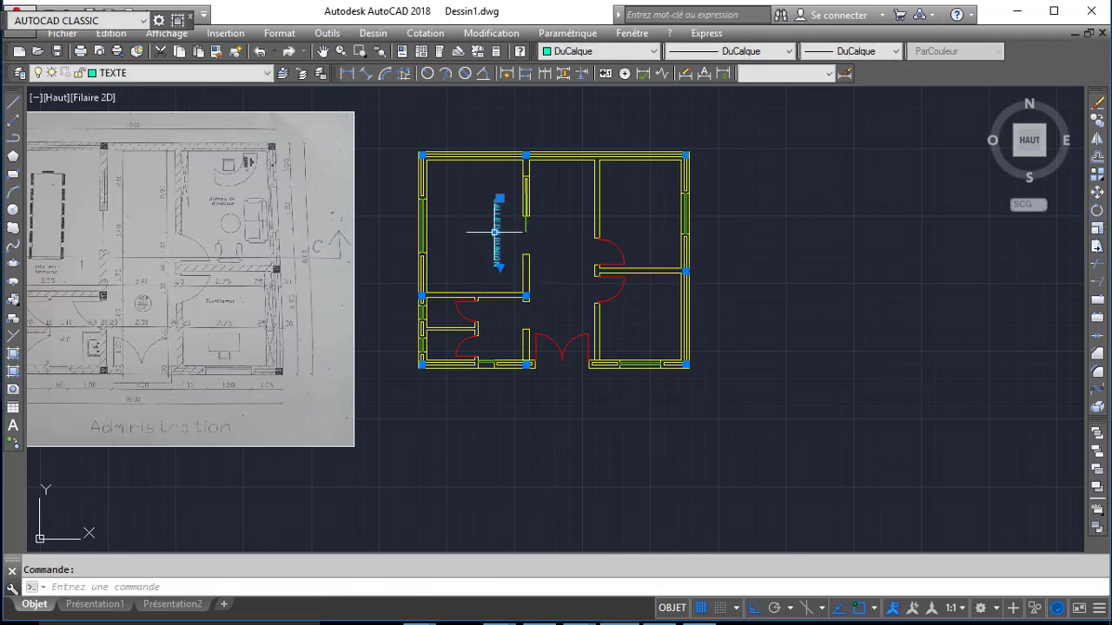
key("Escape")
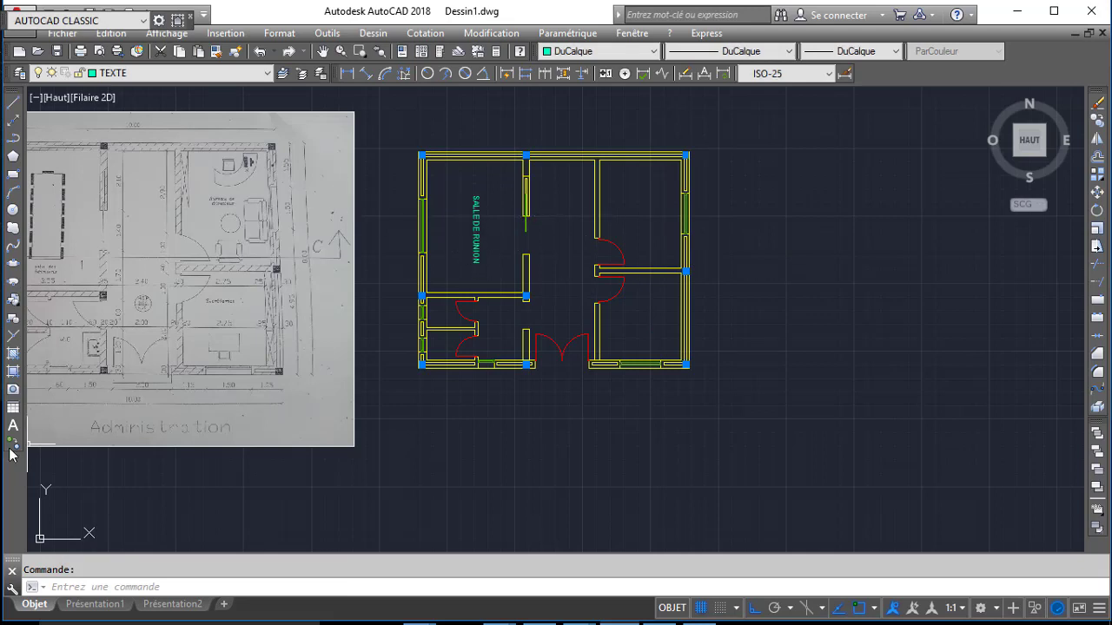
- Add the multiline text BUREAU DE DIRECTEUR with a text height of 20 in the upper-right room
left_click(15, 430)
left_click(626, 208)
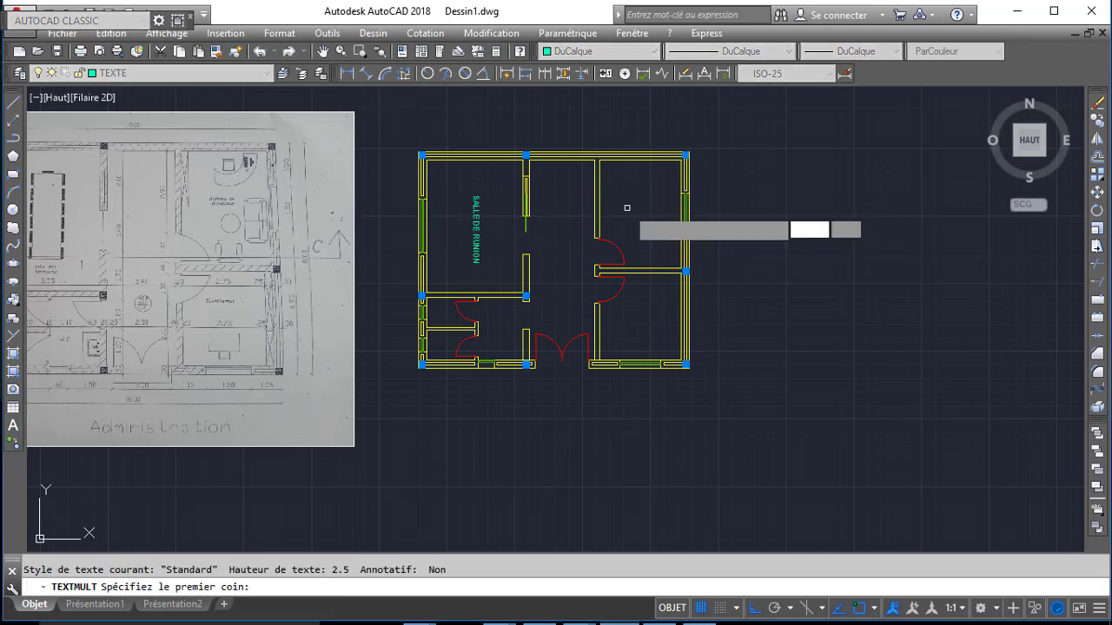
left_click(658, 190)
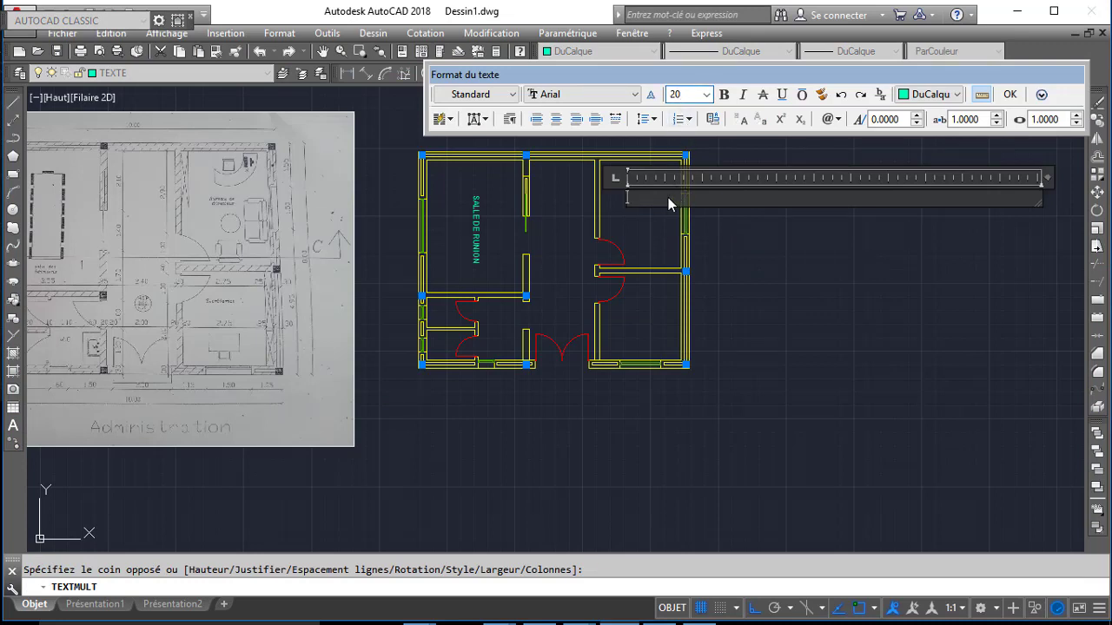
key("Return")
type("BUREAU")
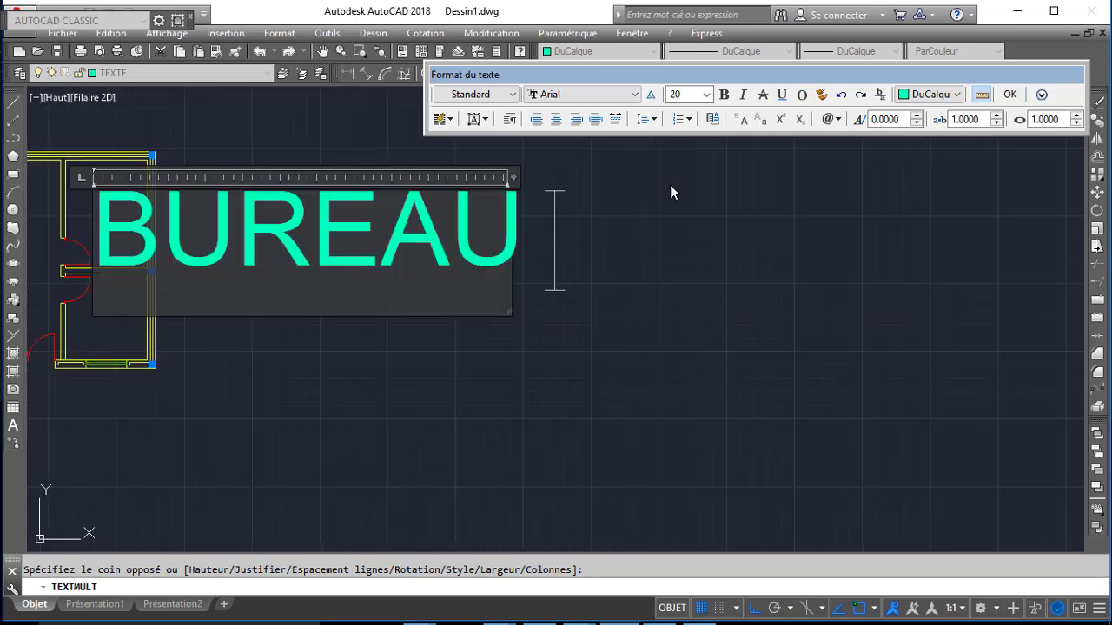
type(" DE DI")
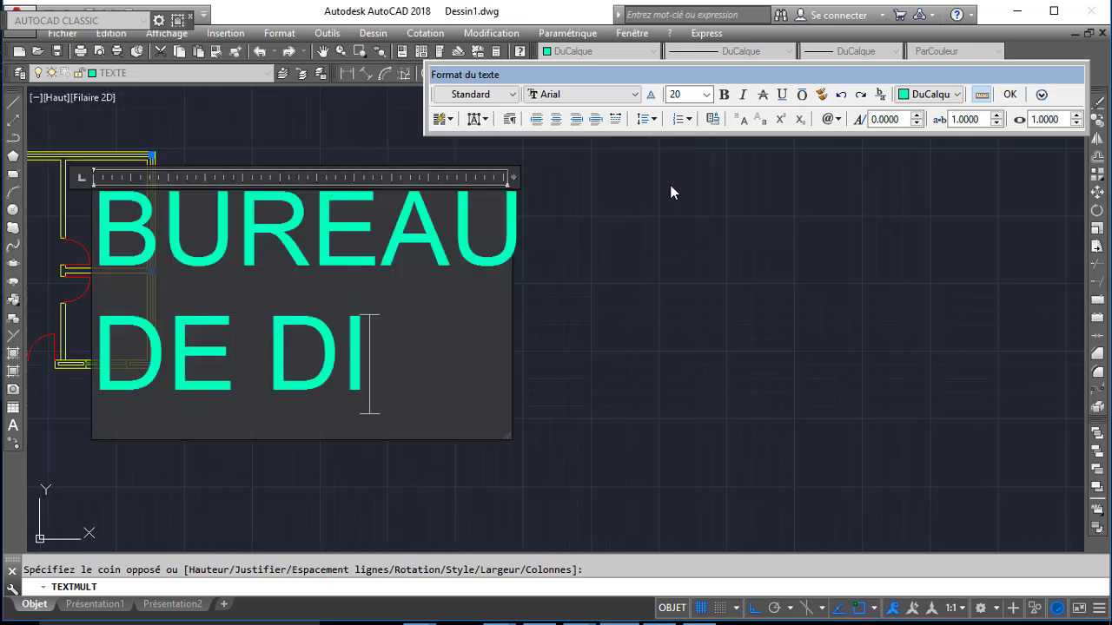
type("RECTEUR")
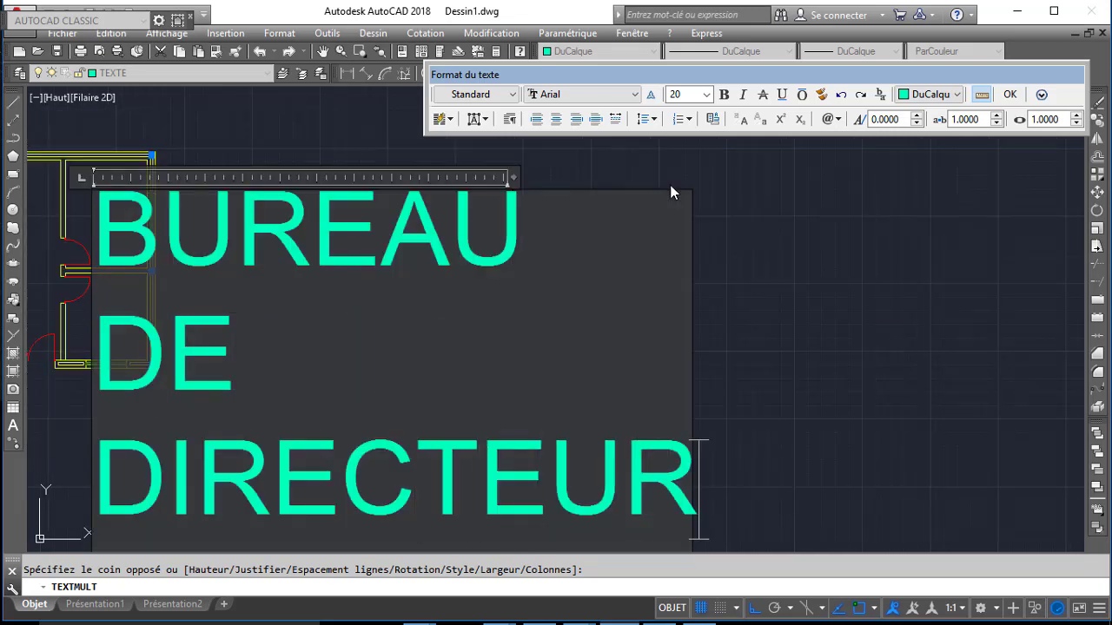
left_click(816, 384)
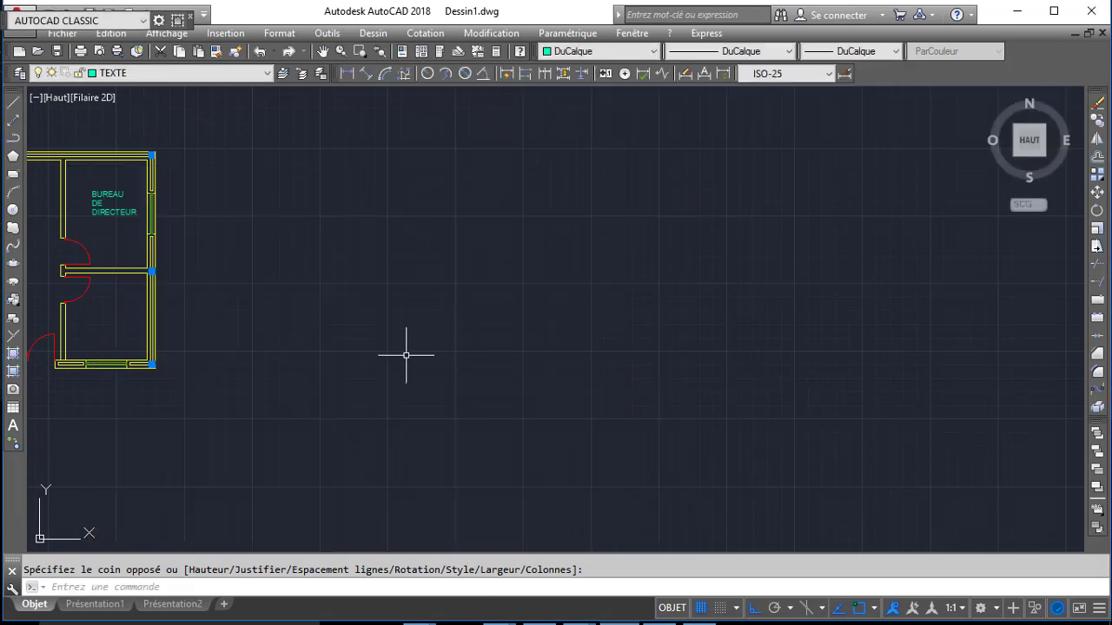
key("Escape")
- Set the text height of the BUREAU DE DIRECTEUR label to 10
left_click(125, 215)
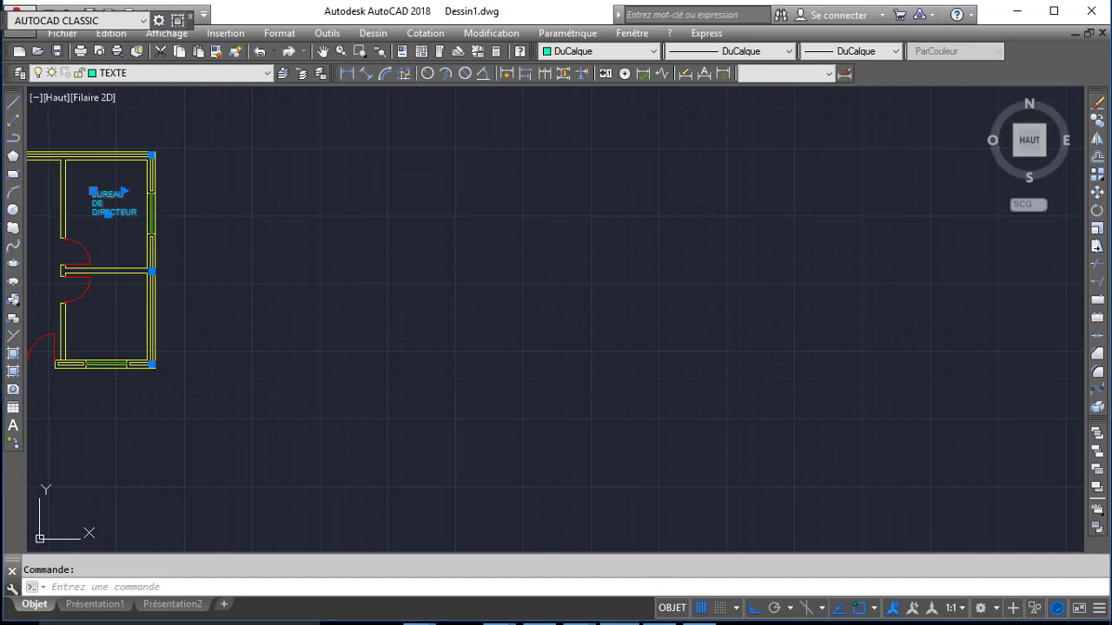
double_click(126, 213)
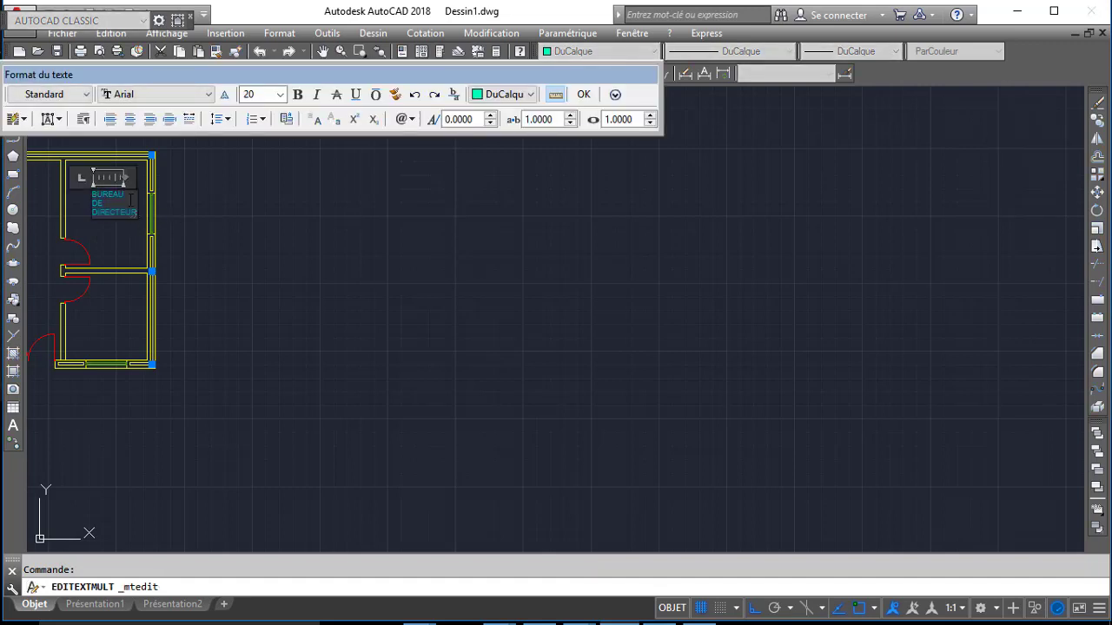
type("10")
key("Return")
left_click(91, 208)
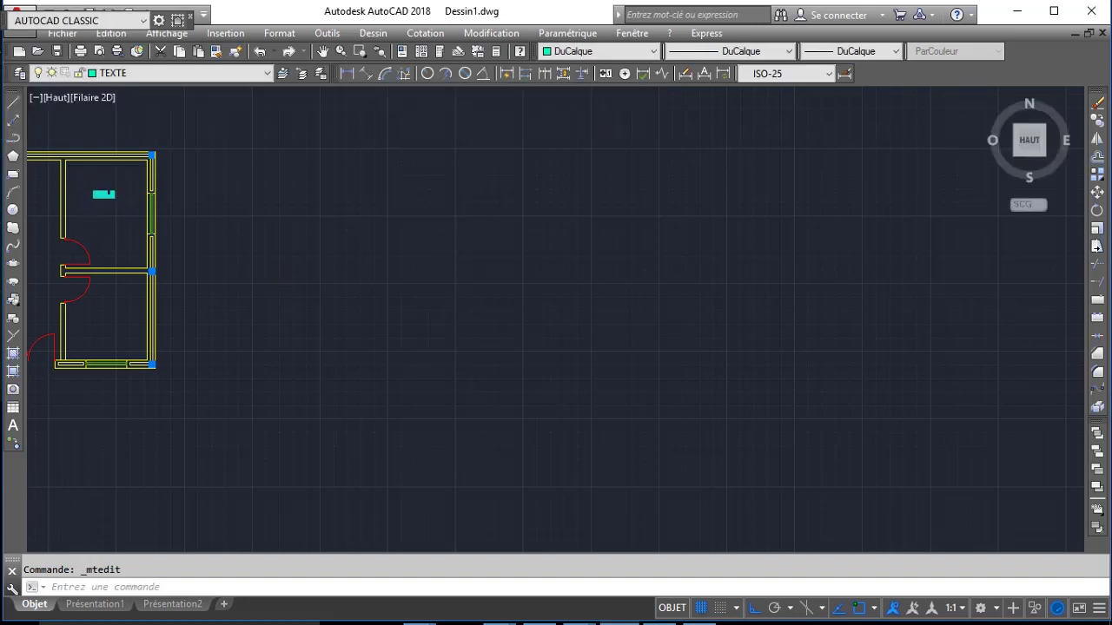
- Open the BUREAU DE DIRECTEUR label to check its text settings
scroll(103, 195, "up", 8)
double_click(106, 196)
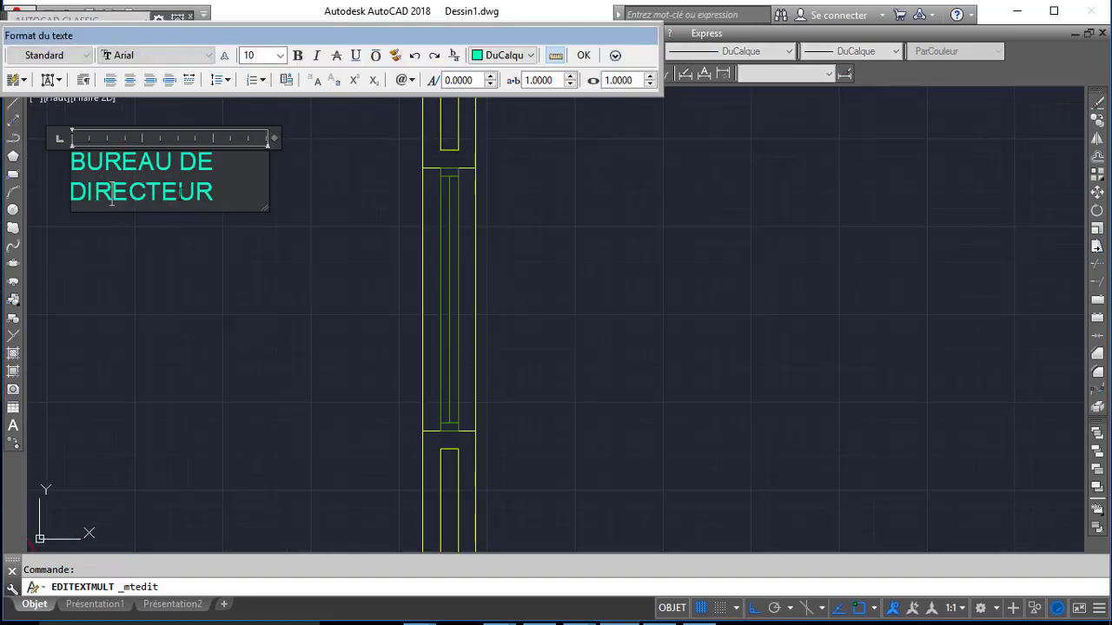
left_click(144, 221)
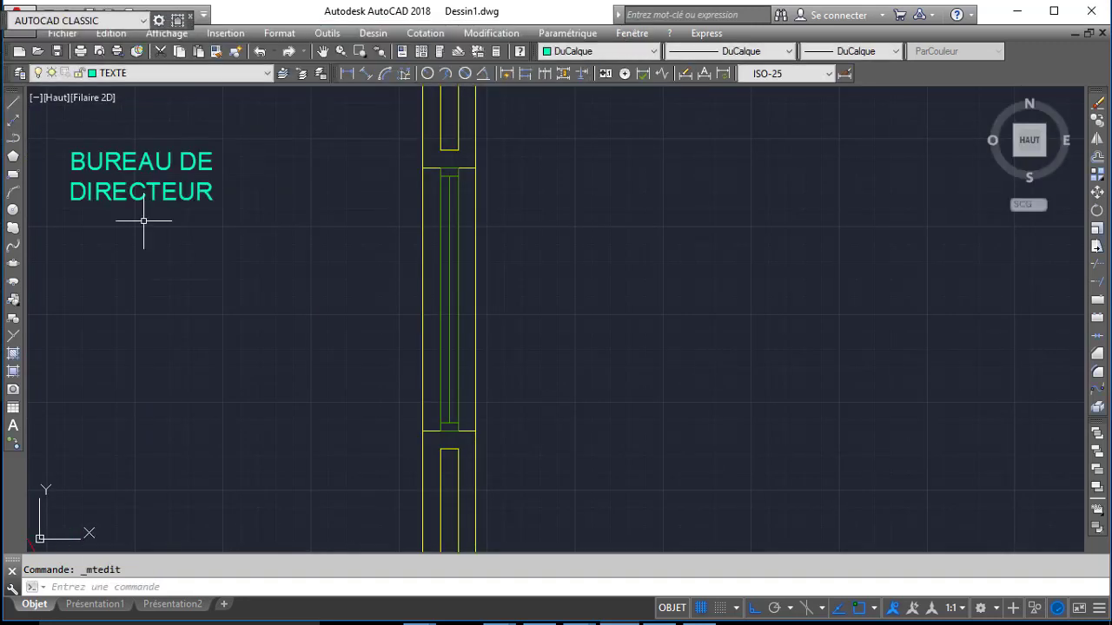
scroll(130, 209, "down", 5)
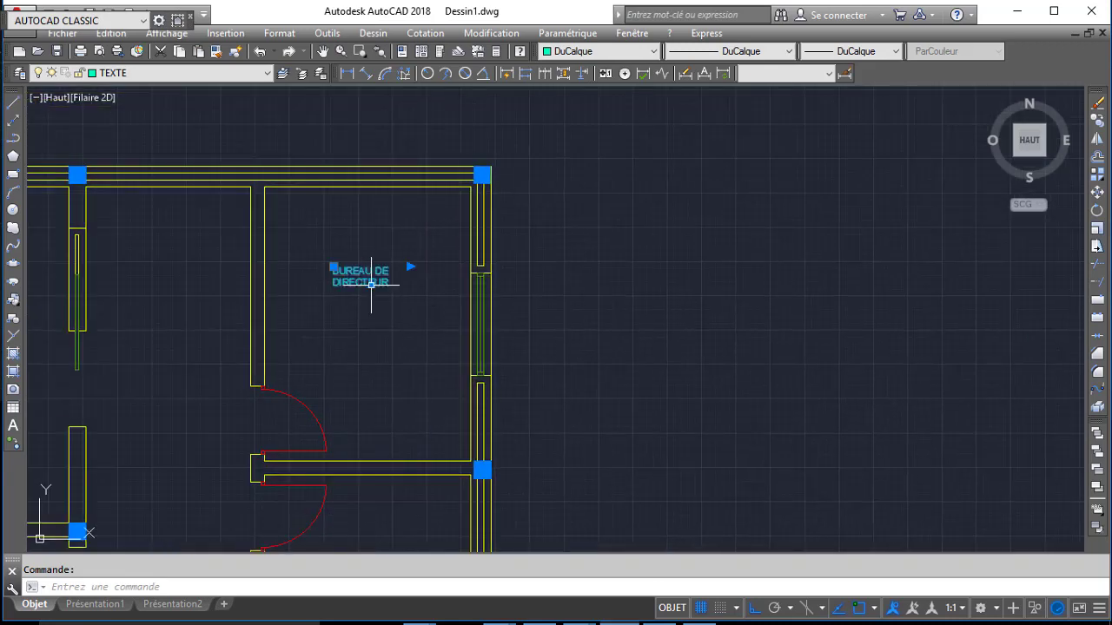
scroll(384, 279, "down", 4)
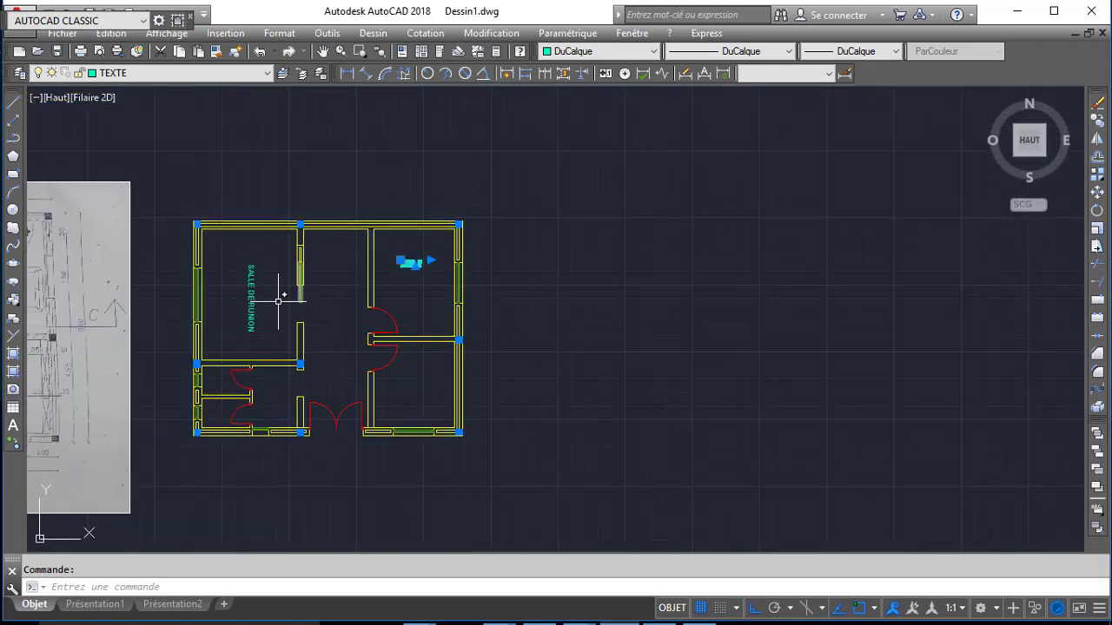
key("Escape")
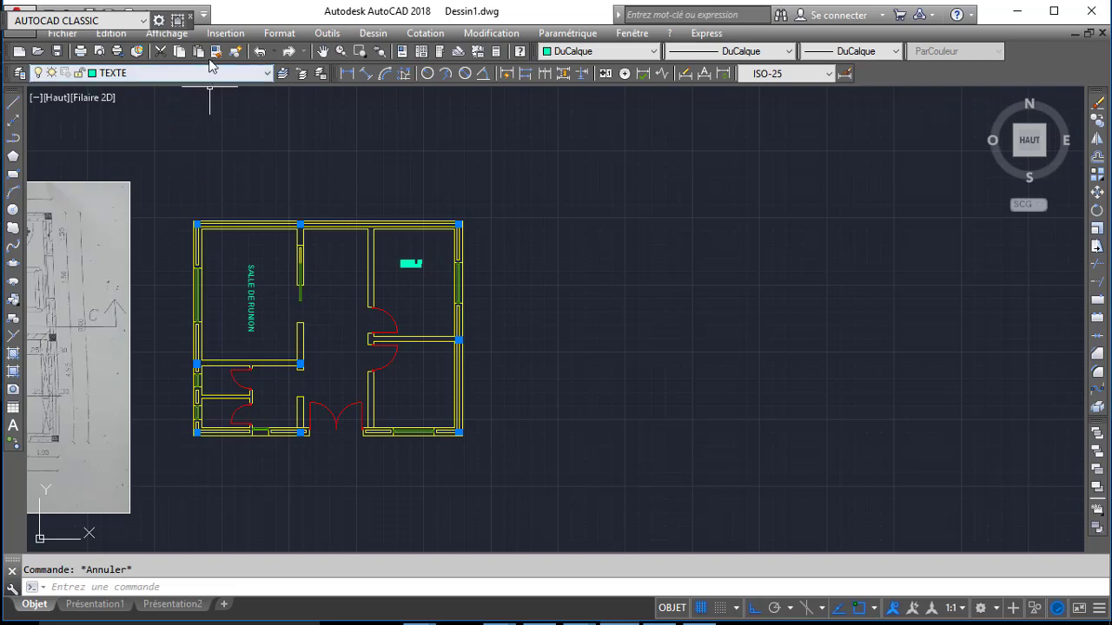
- Match the properties of the SALLE DE RUNION label to those of the BUREAU DE DIRECTEUR label
left_click(235, 52)
left_click(410, 263)
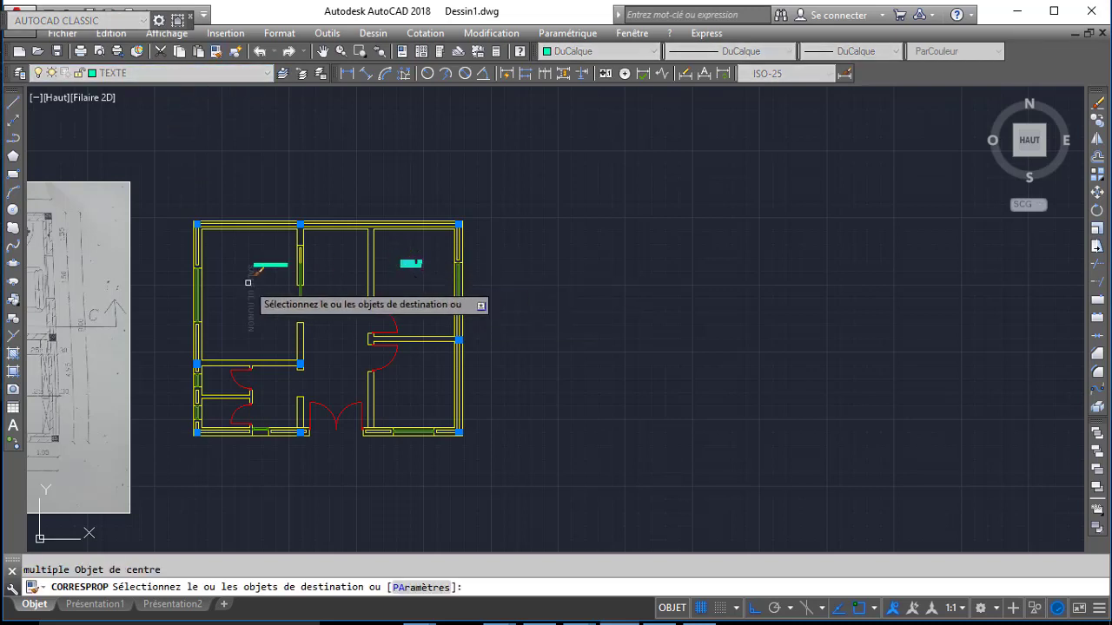
left_click(255, 280)
key("Escape")
- Move the horizontal SALLE DE RUNION label to the middle of its room
scroll(258, 269, "up", 2)
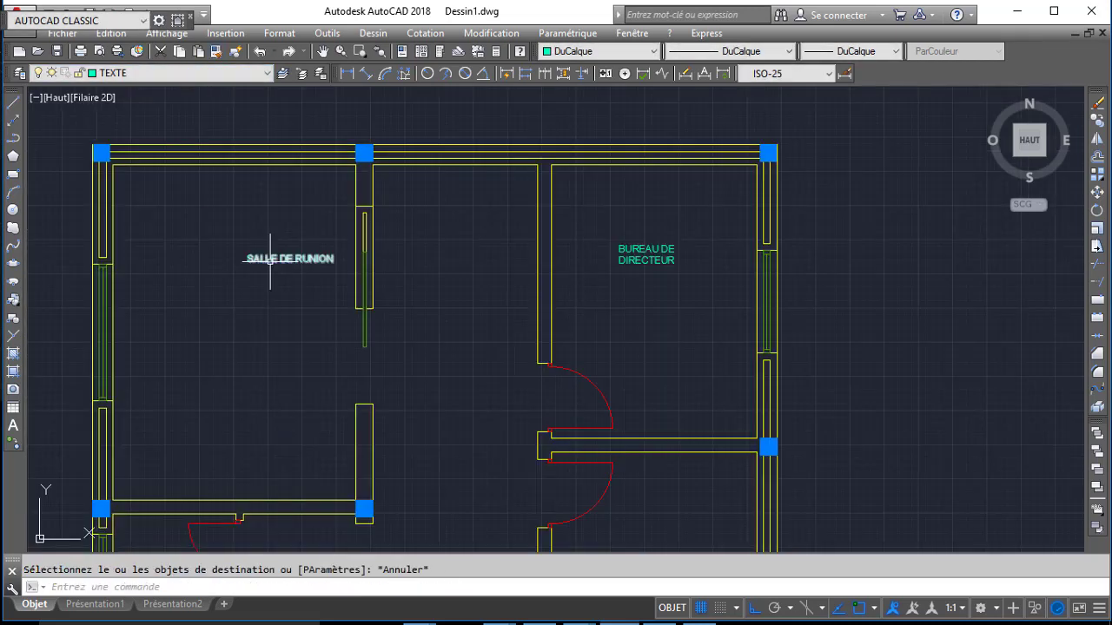
left_click(271, 261)
left_click_drag(277, 261, 209, 353)
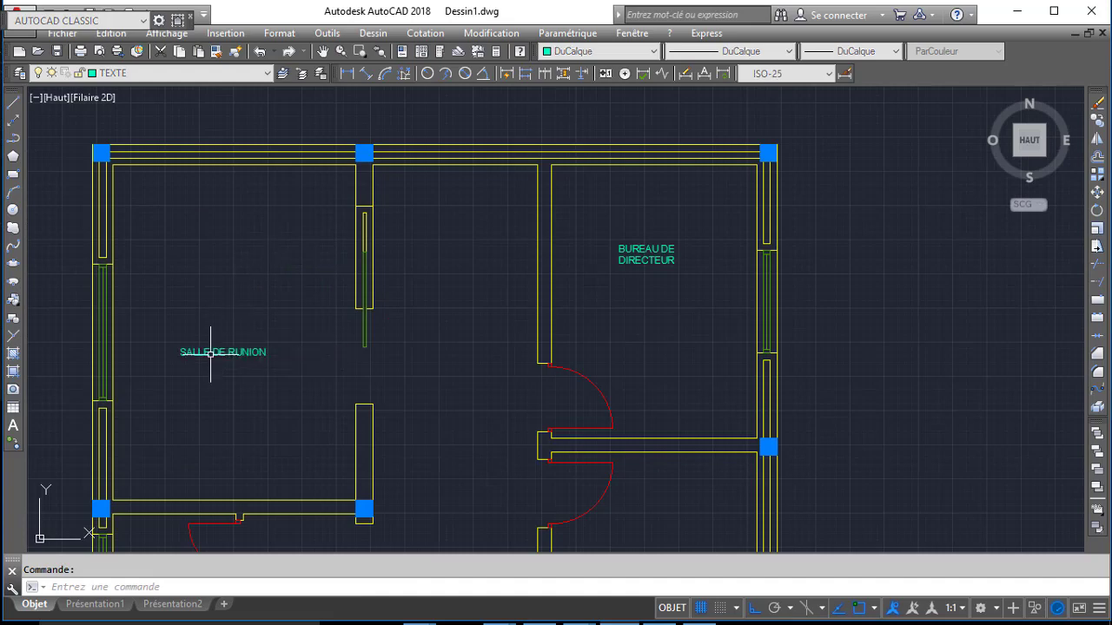
left_click(361, 347)
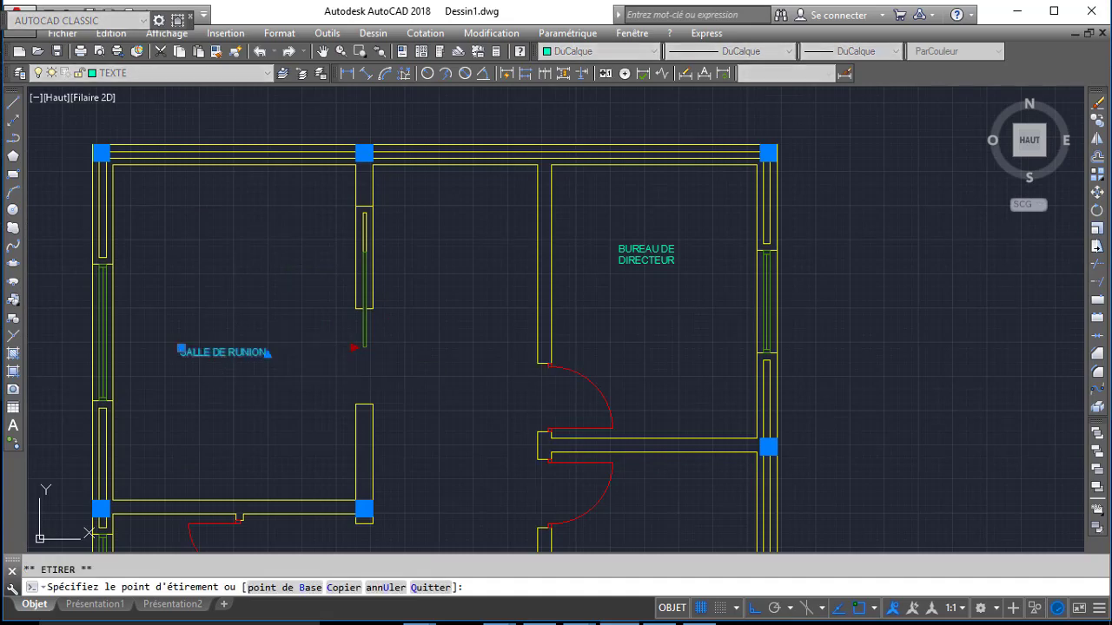
key("Escape")
- Copy the SALLE DE RUNION label into the lower-right room and the space beside the toilets, erasing the extra copy in the upper toilet
mouse_move(414, 384)
middle_mouse_down()
mouse_move(344, 164)
mouse_move(311, 119)
middle_mouse_up()
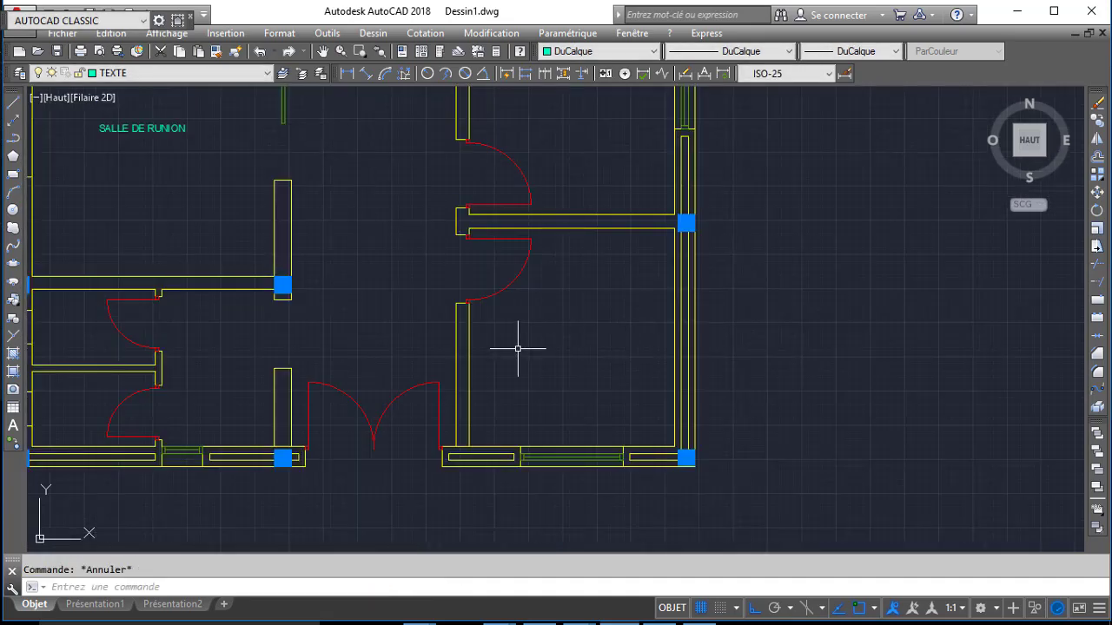
key("Return")
left_click(131, 136)
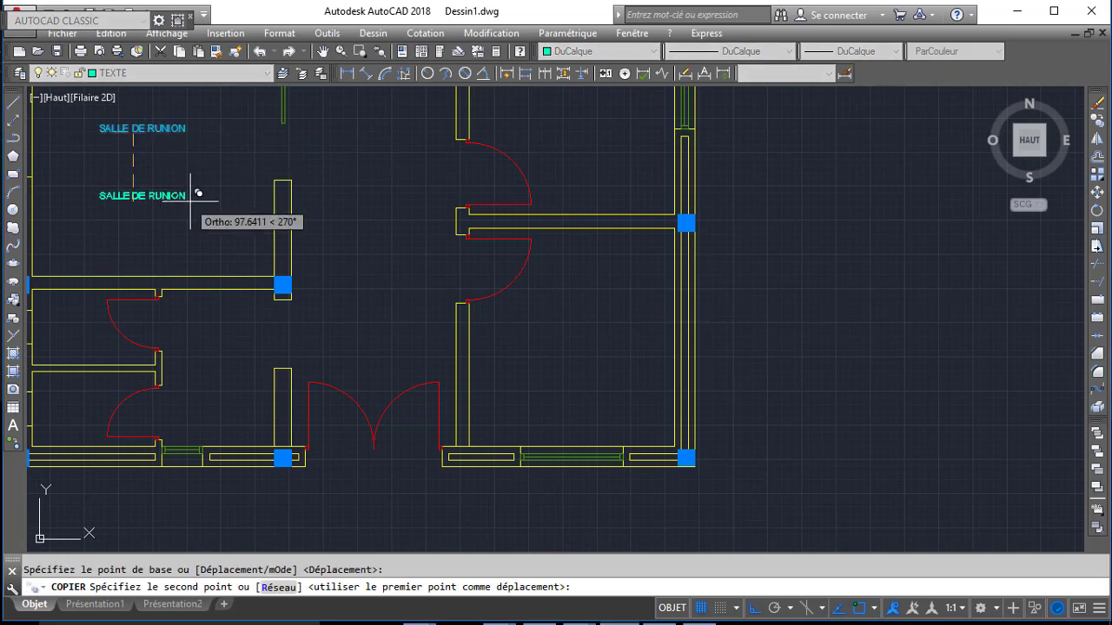
left_click(577, 339)
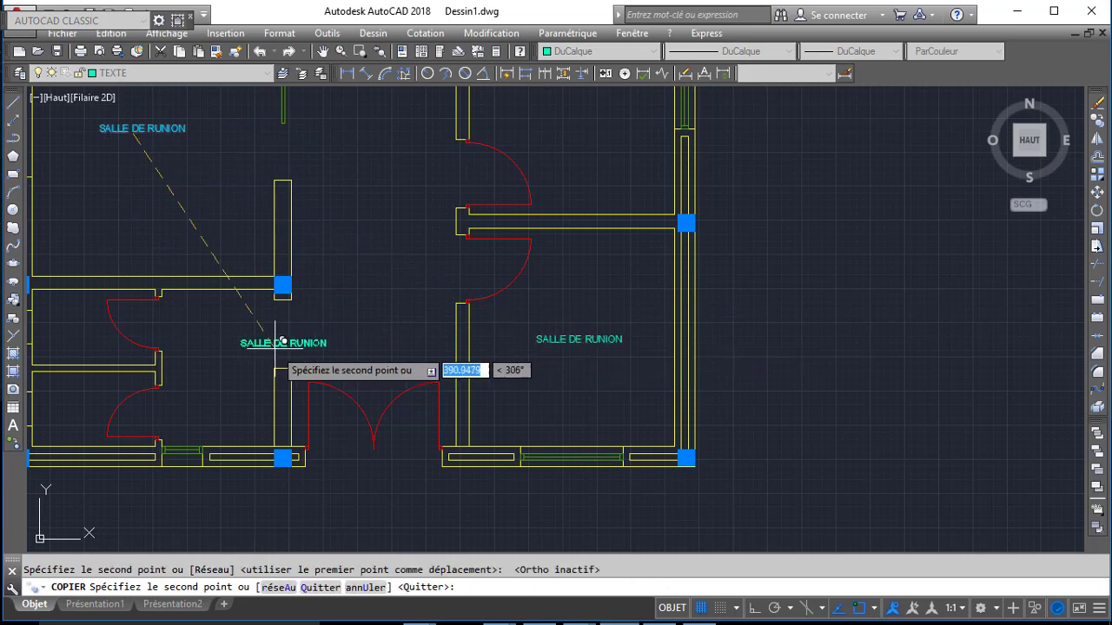
left_click(88, 338)
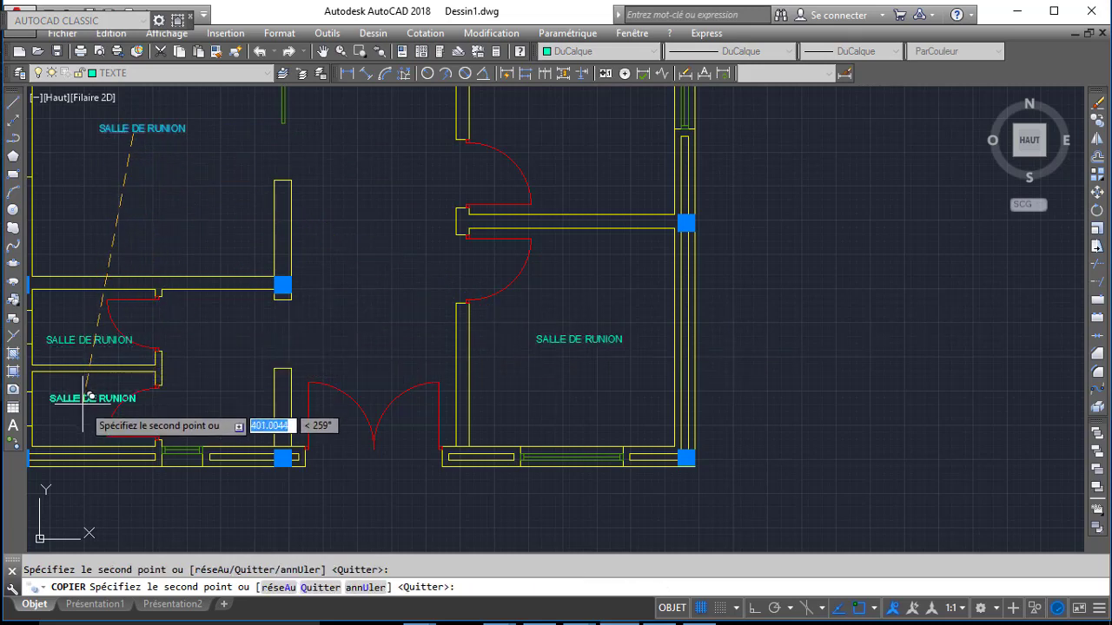
left_click(207, 377)
key("Return")
left_click(105, 349)
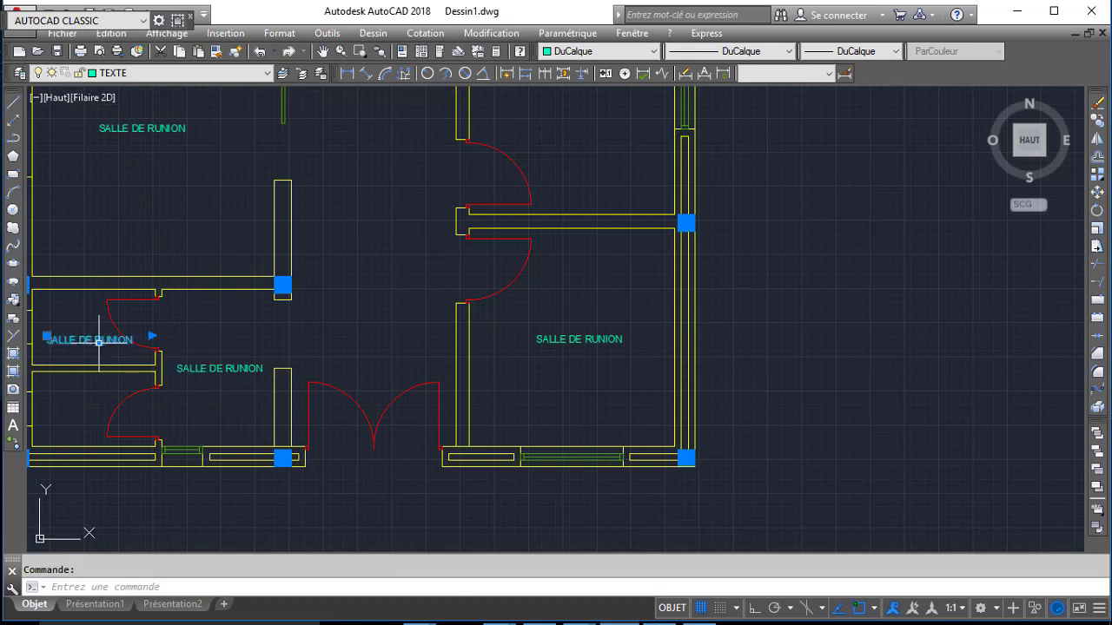
key("Delete")
- Change the copied label beside the toilets to WC and the one in the lower-right room to SECRETARIAT
double_click(230, 369)
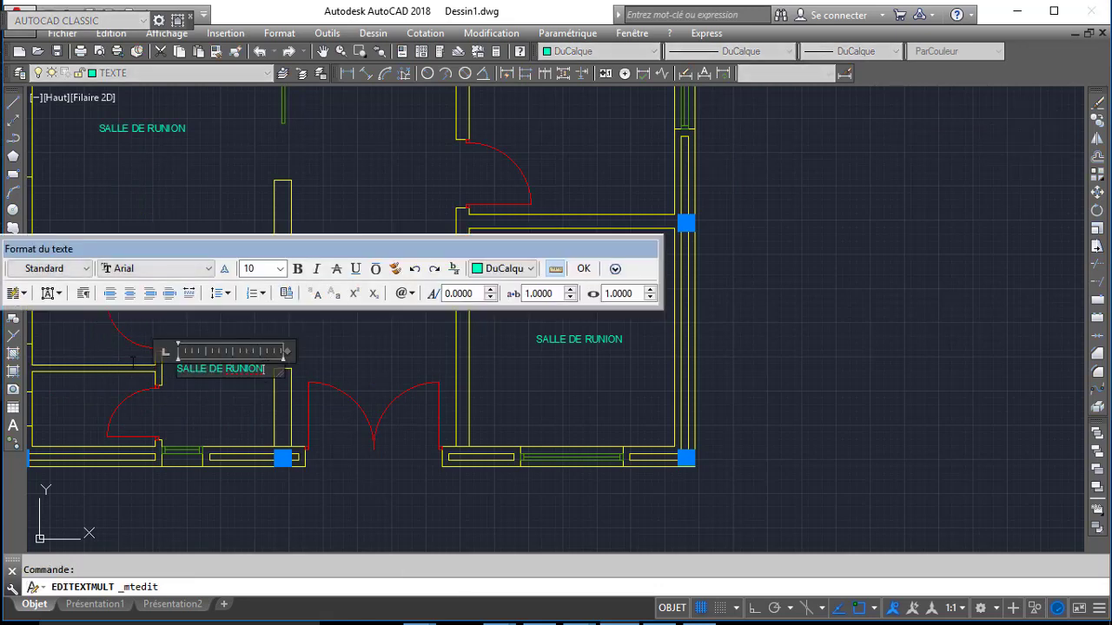
type("WC")
left_click(228, 404)
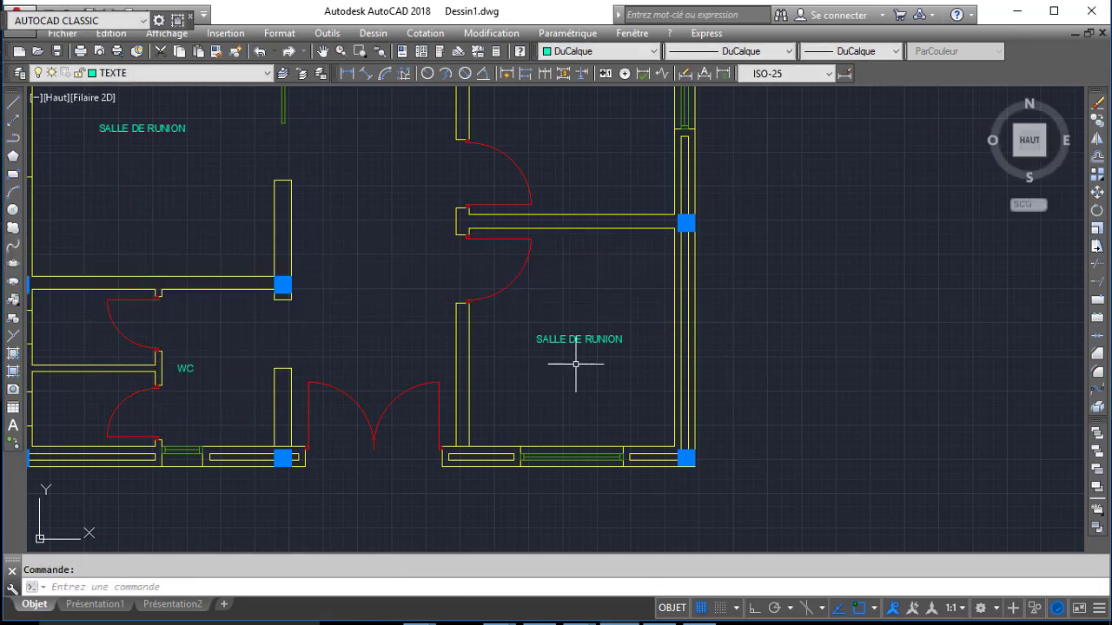
double_click(617, 339)
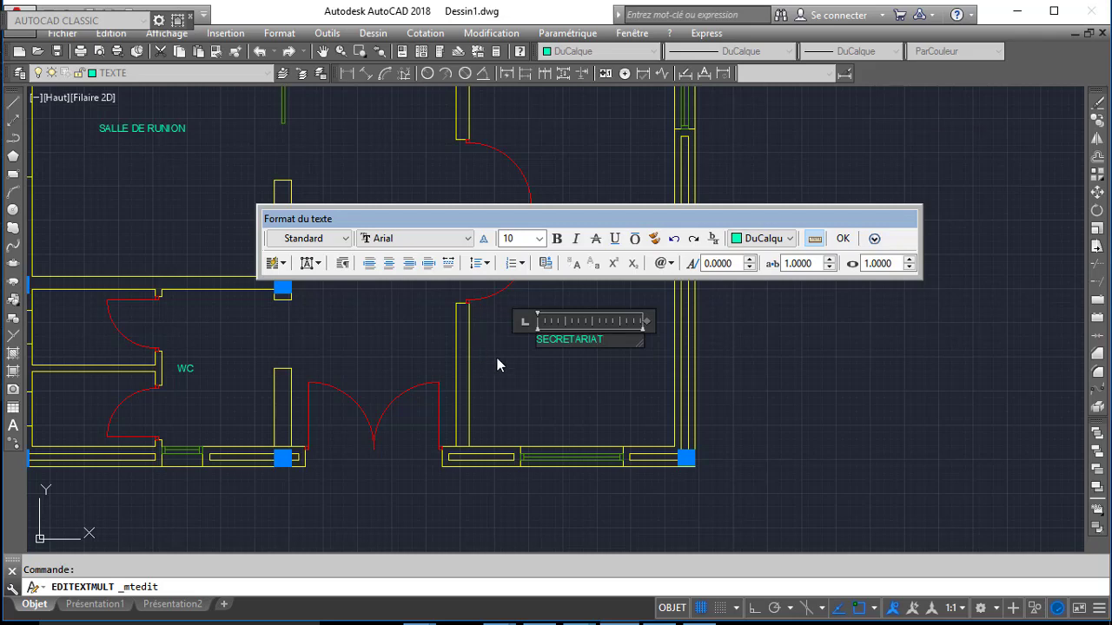
left_click(497, 358)
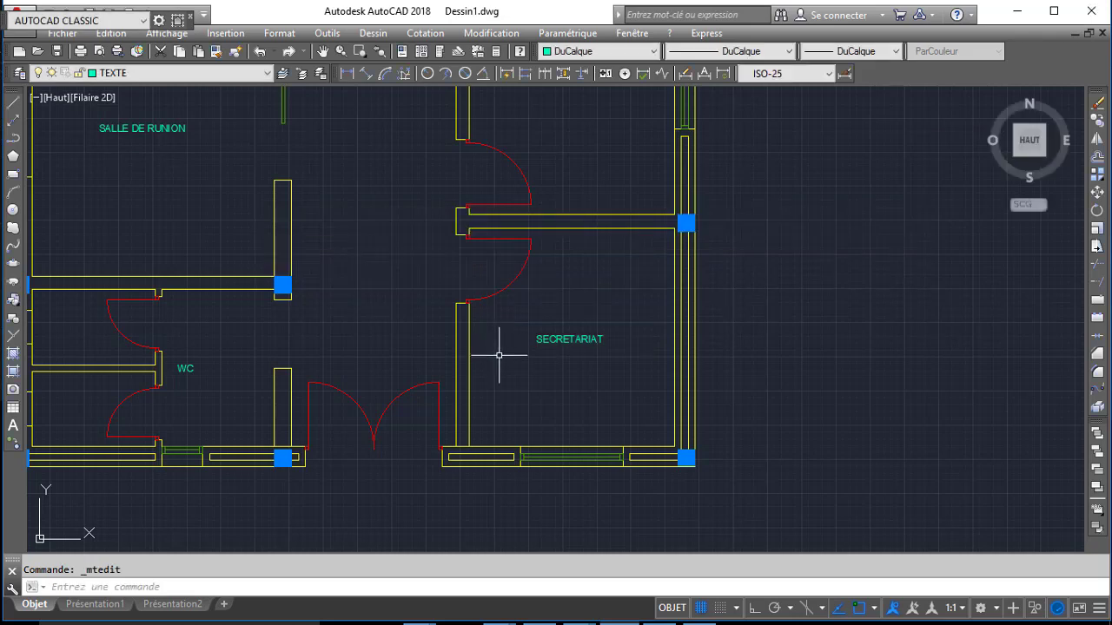
- Make the COTATION layer visible again so the dimensions show around the labelled plan
scroll(419, 343, "down", 1)
middle_click_drag(415, 348, 531, 238)
scroll(536, 277, "down", 1)
middle_click_drag(536, 277, 582, 332)
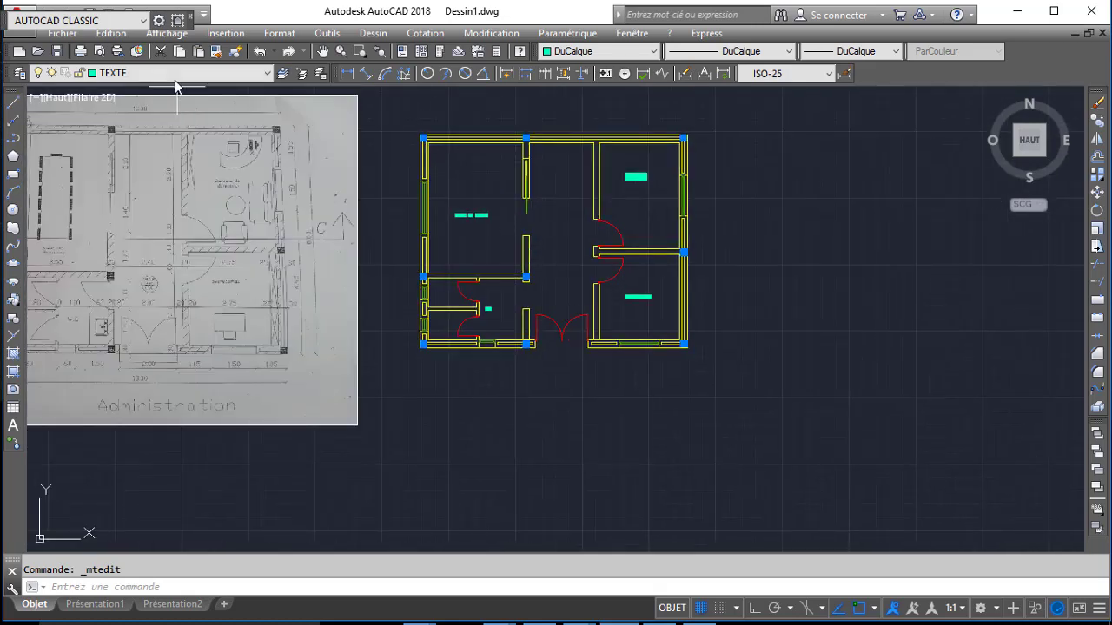
left_click(176, 74)
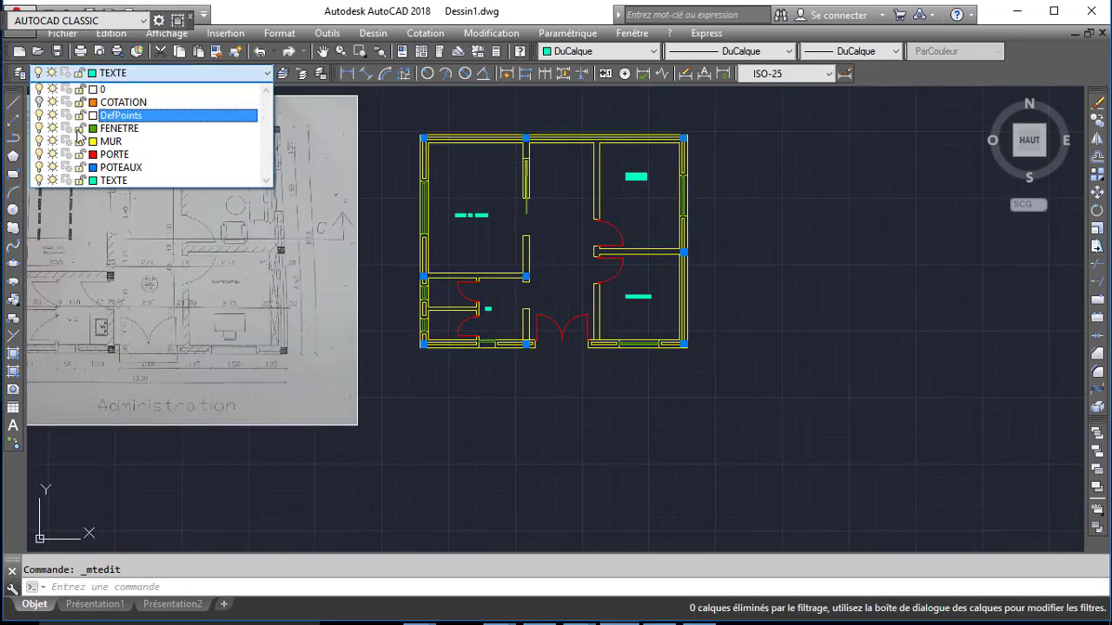
left_click(444, 419)
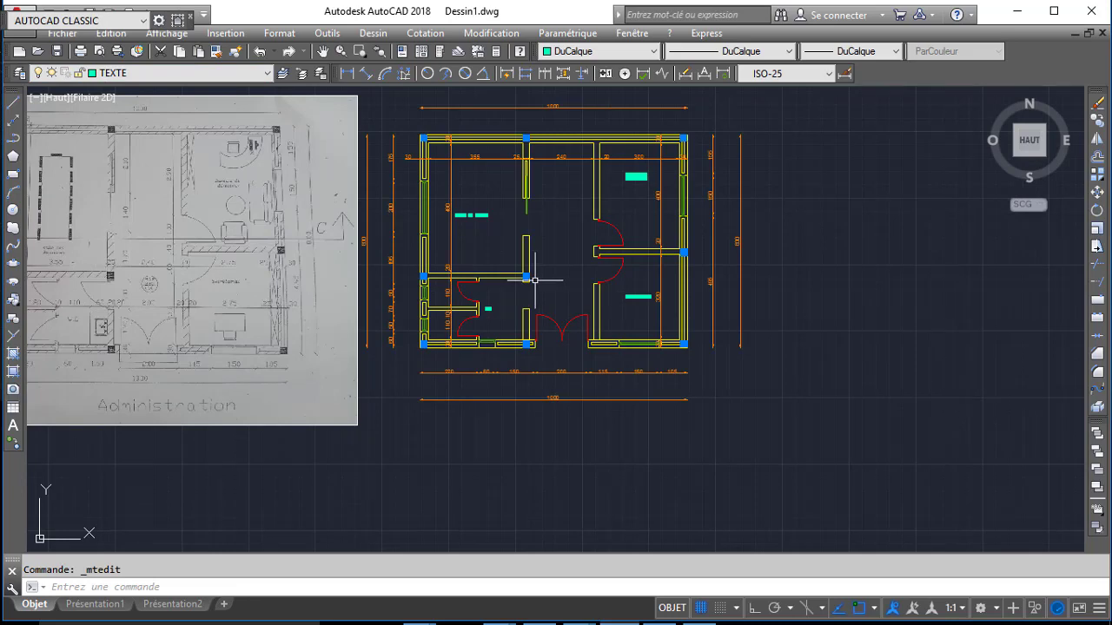
scroll(634, 306, "up", 2)
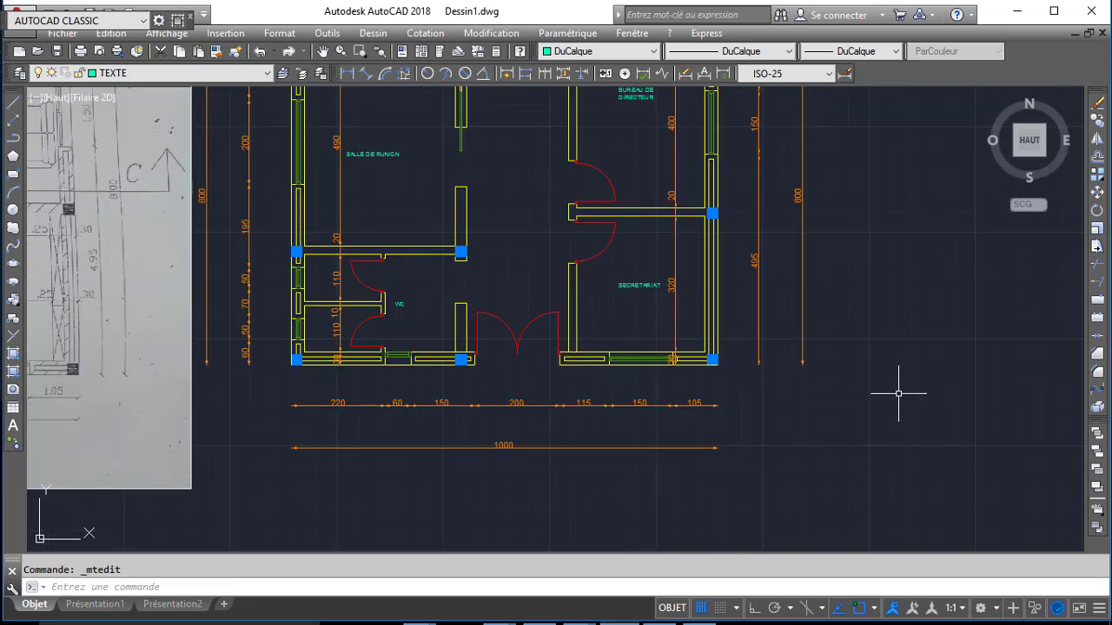
middle_click_drag(724, 235, 752, 309)
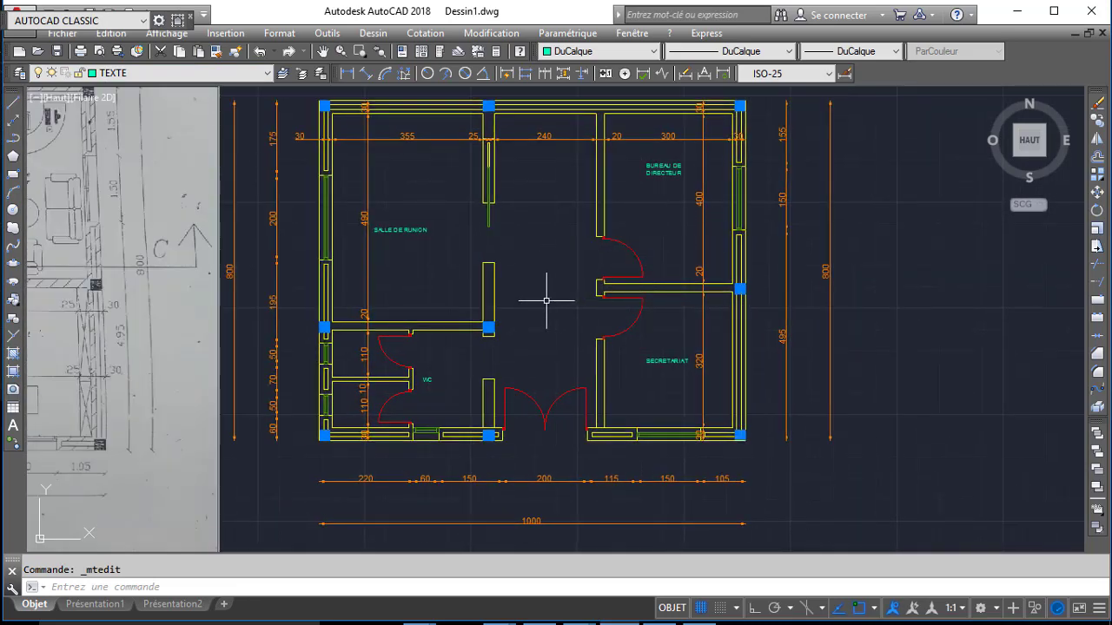
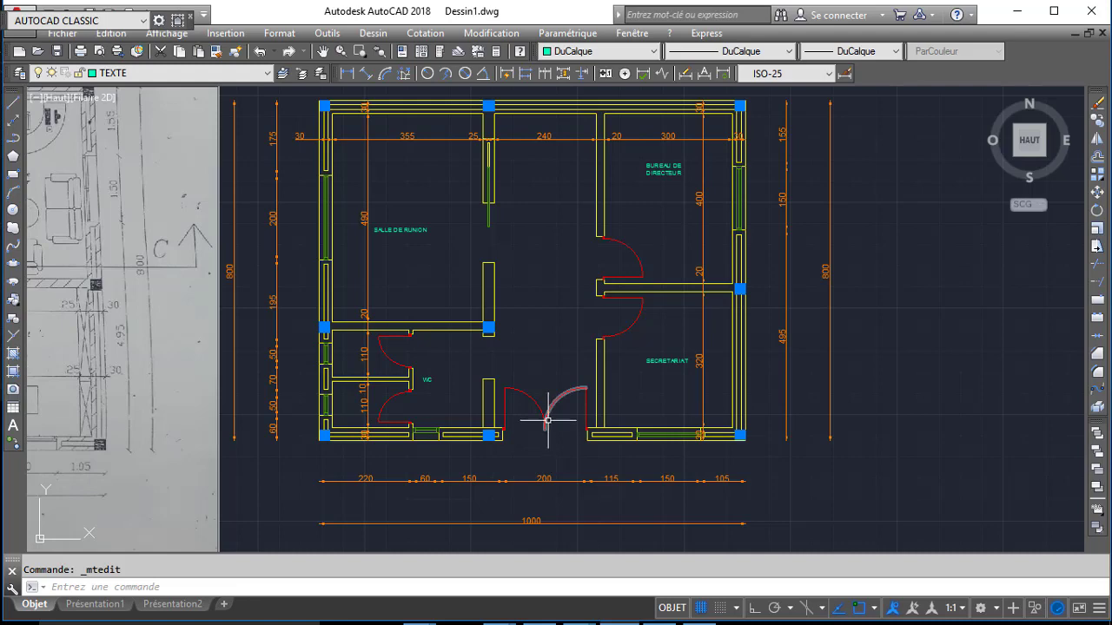
- On the MUR layer, draw a vertical line about 760 units long straight down from the plan's lower-right outer corner, with Ortho on
middle_click_drag(547, 420, 526, 294)
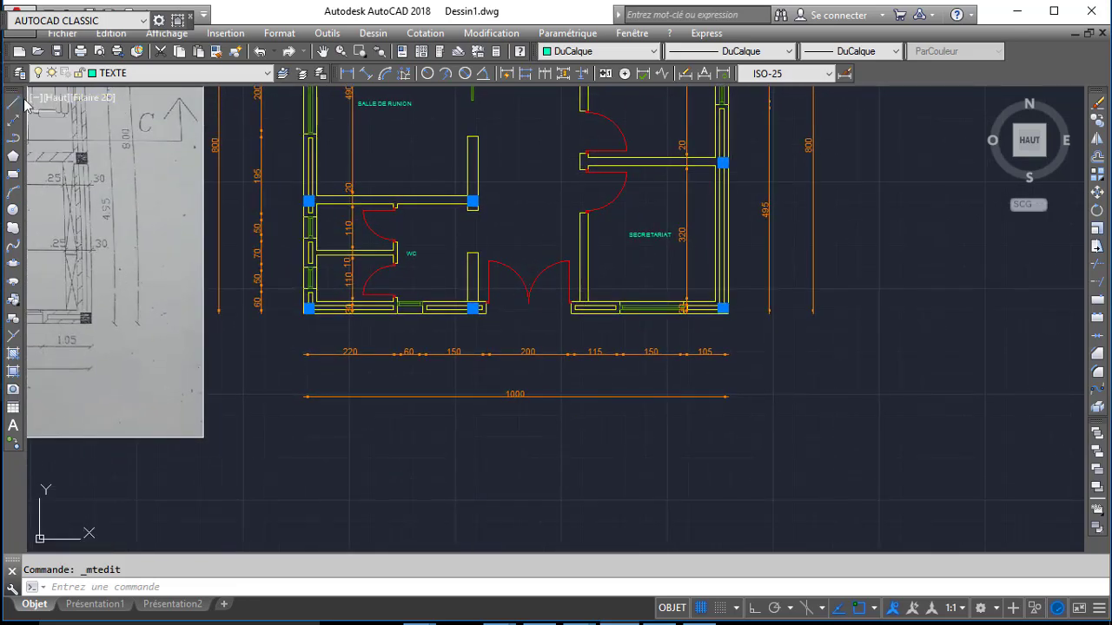
left_click(111, 74)
left_click(117, 128)
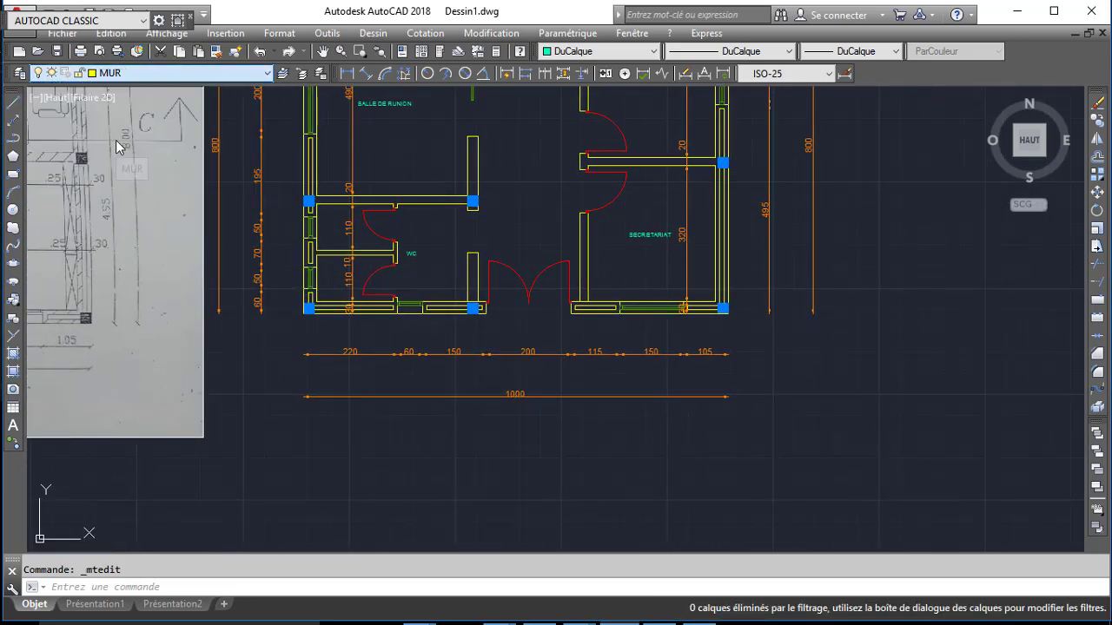
key("l")
key("Return")
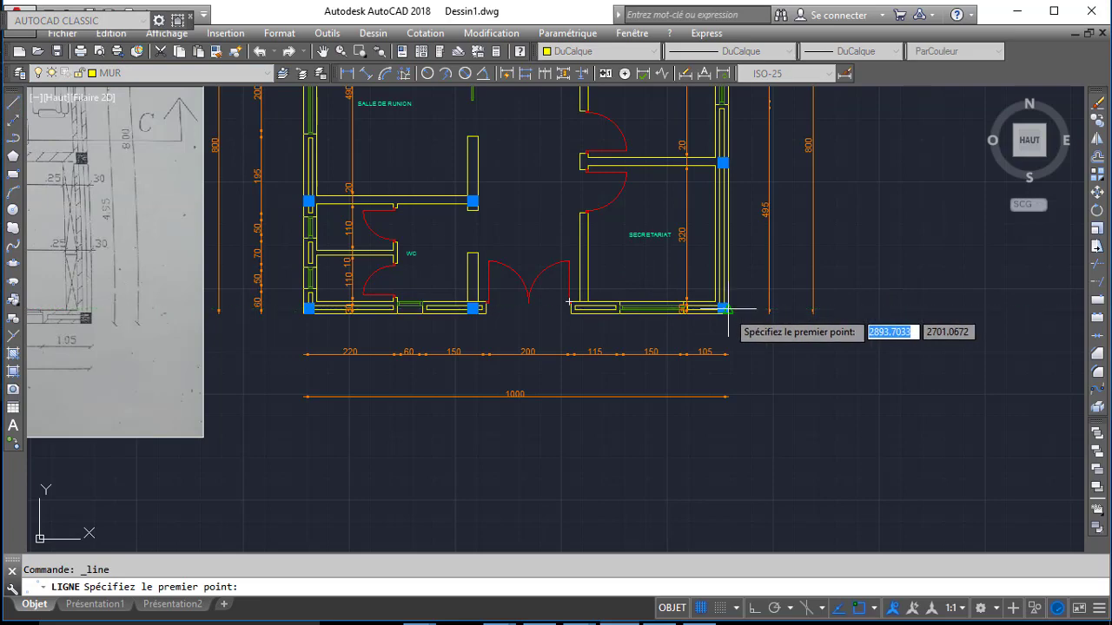
left_click(726, 310)
middle_click_drag(728, 477, 683, 295)
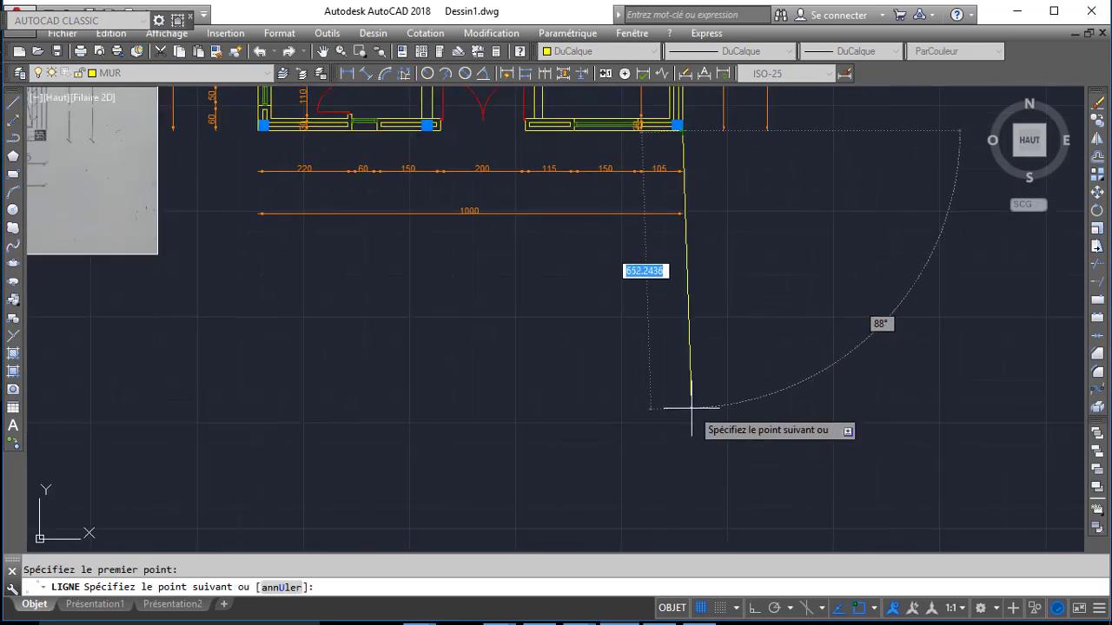
key("F8")
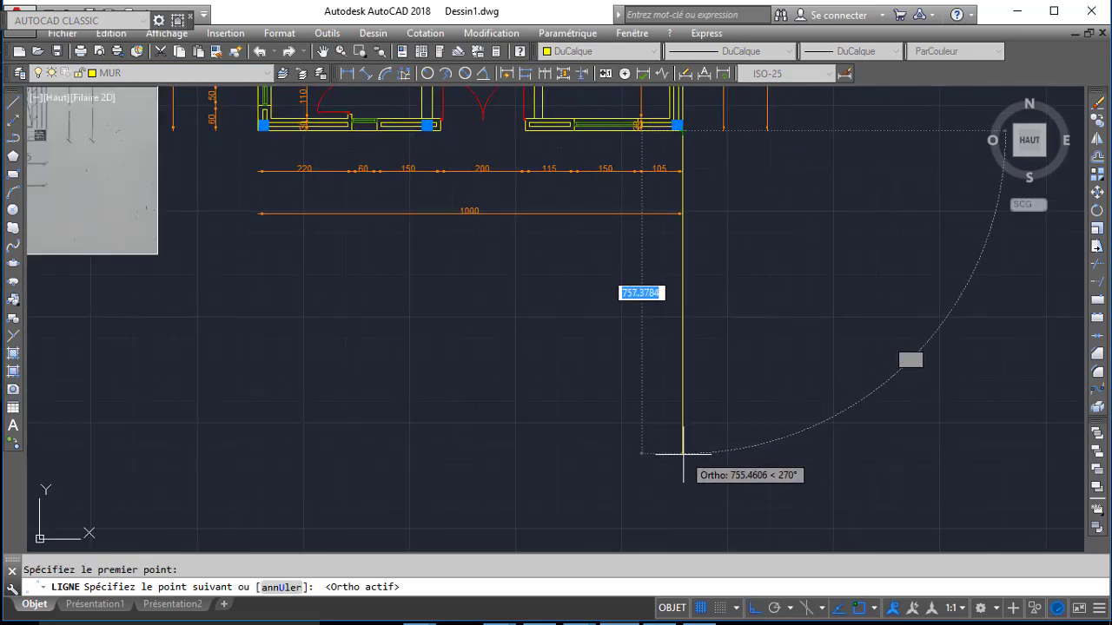
left_click(670, 458)
key("Return")
- Hide the COTATION layer and draw a vertical line down from the right edge of the SECRETARIAT window, about as long as the corner line
left_click(154, 76)
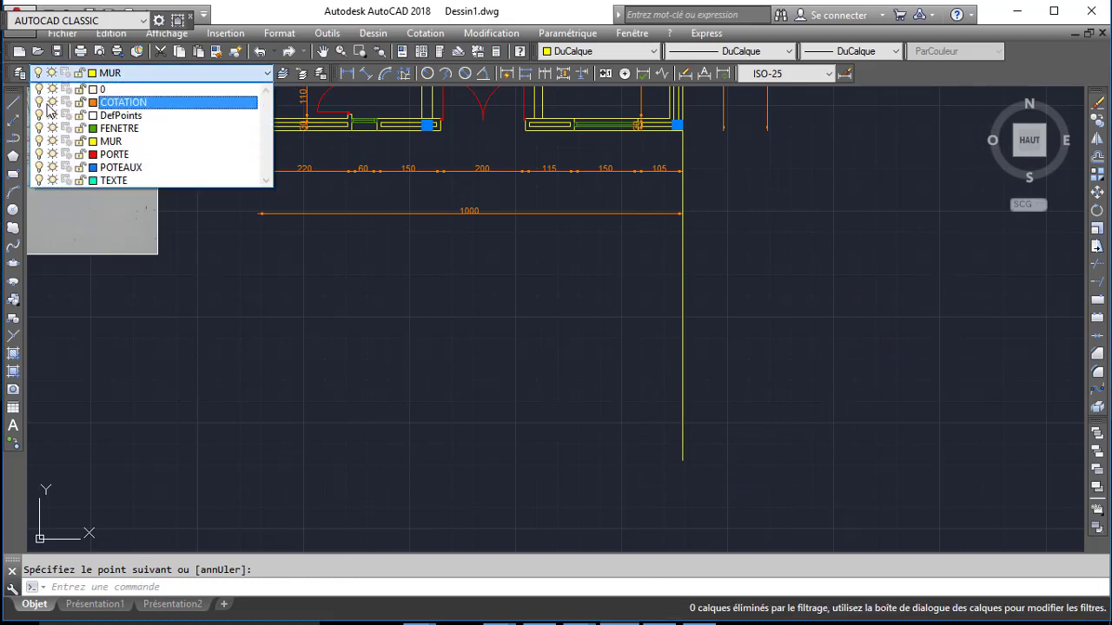
left_click(414, 350)
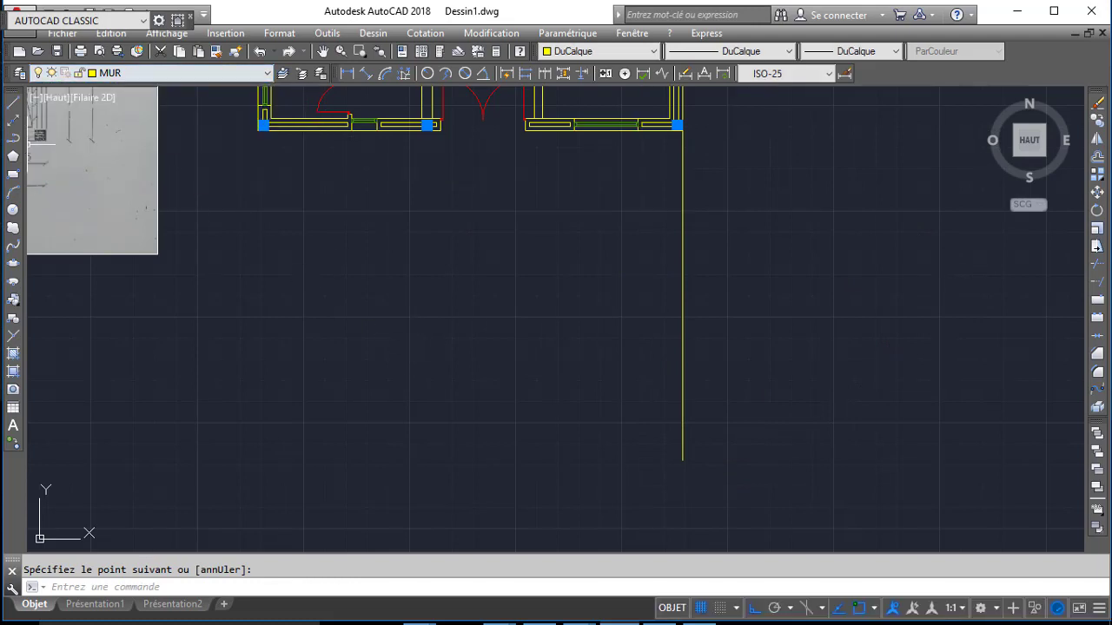
left_click(13, 104)
left_click(639, 127)
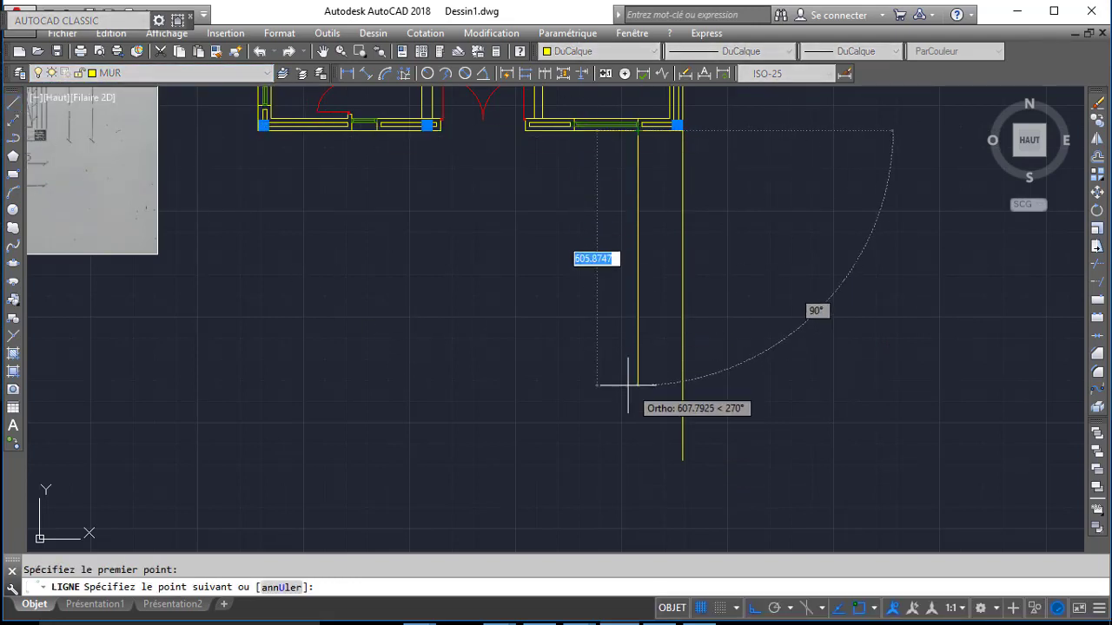
left_click(612, 452)
key("Return")
- Draw a vertical line straight down from the left edge of the SECRETARIAT window, about as long as the existing projection lines
key("Return")
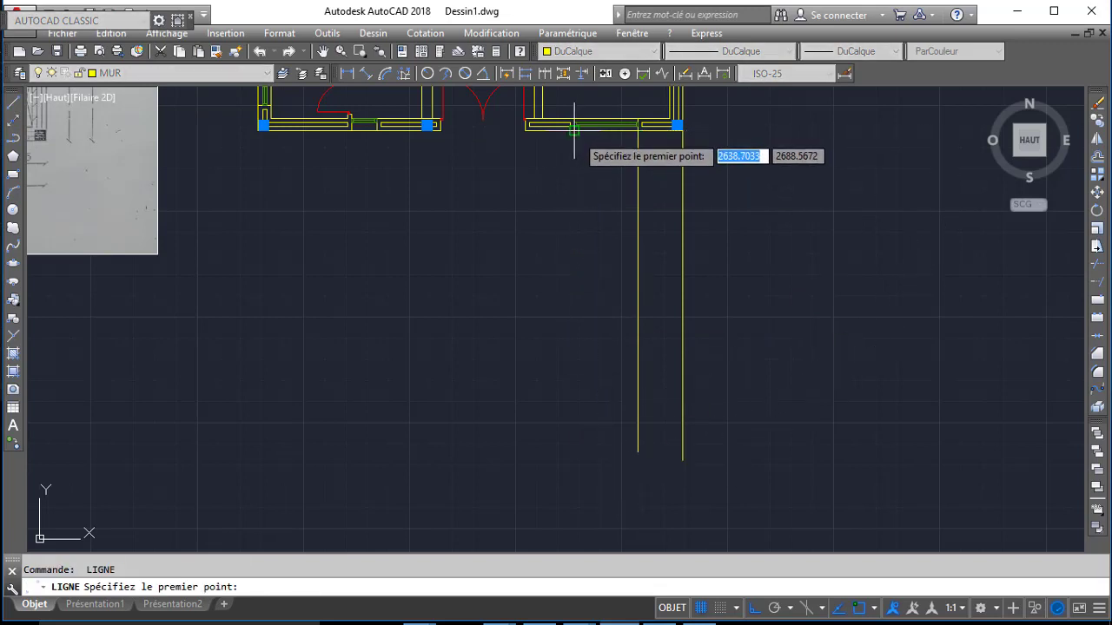
left_click(574, 130)
left_click(526, 467)
key("Return")
- Draw vertical lines of similar length straight down from the right and left jambs of the double-door entrance
key("Return")
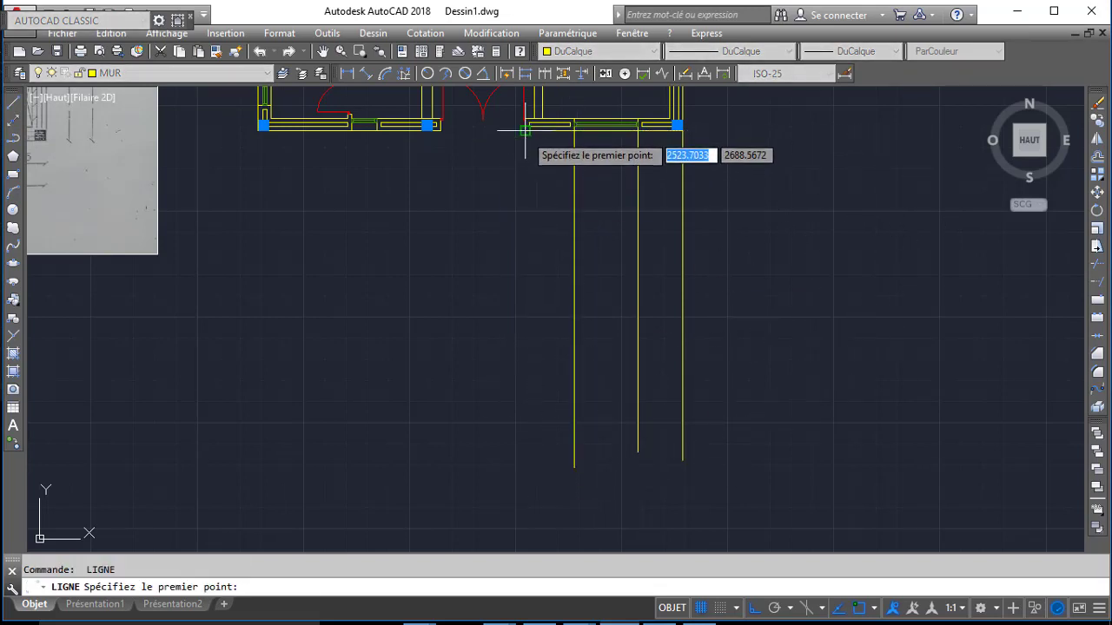
left_click(525, 129)
left_click(455, 464)
key("Return")
key("Return")
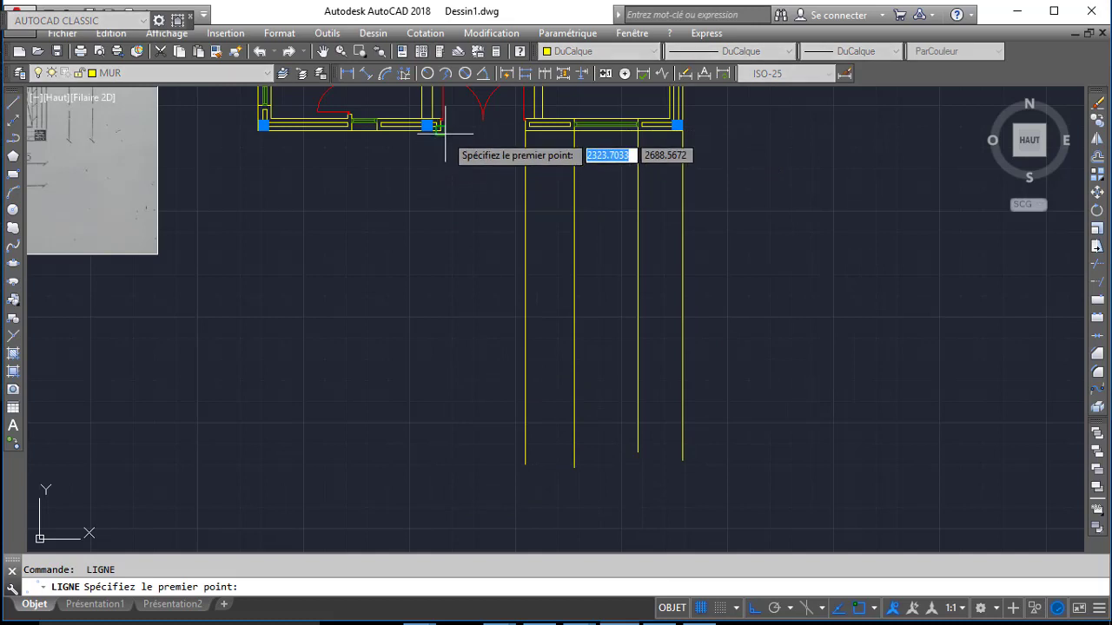
left_click(441, 126)
left_click(441, 468)
key("Return")
- Draw vertical lines of similar length straight down from the right and left edges of the small front window near the WC
key("Return")
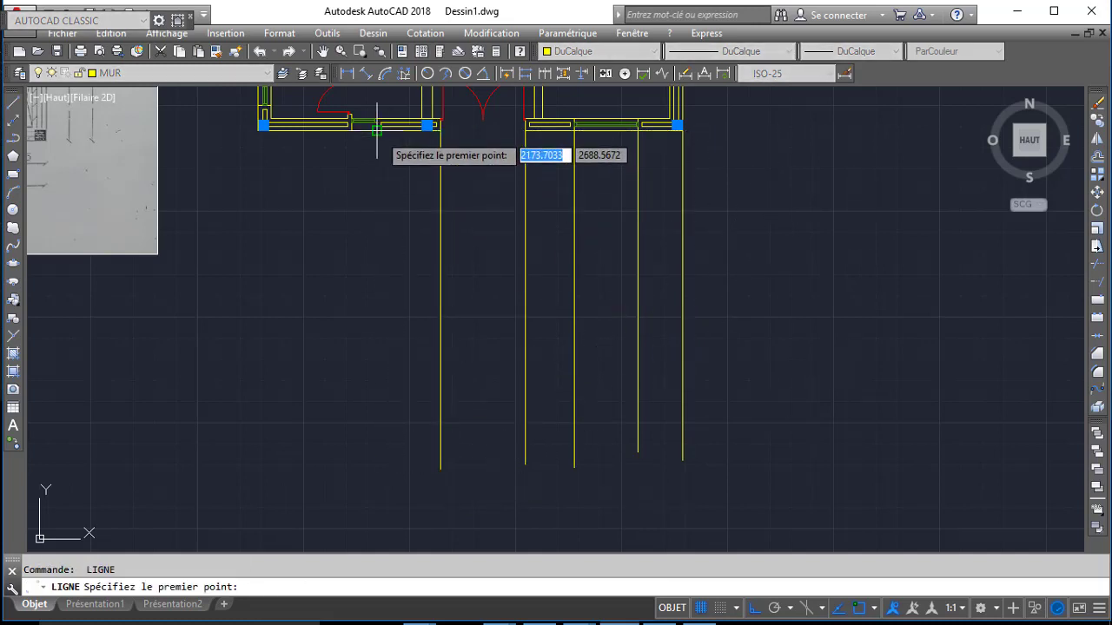
left_click(376, 129)
left_click(376, 464)
key("Return")
key("Return")
left_click(363, 129)
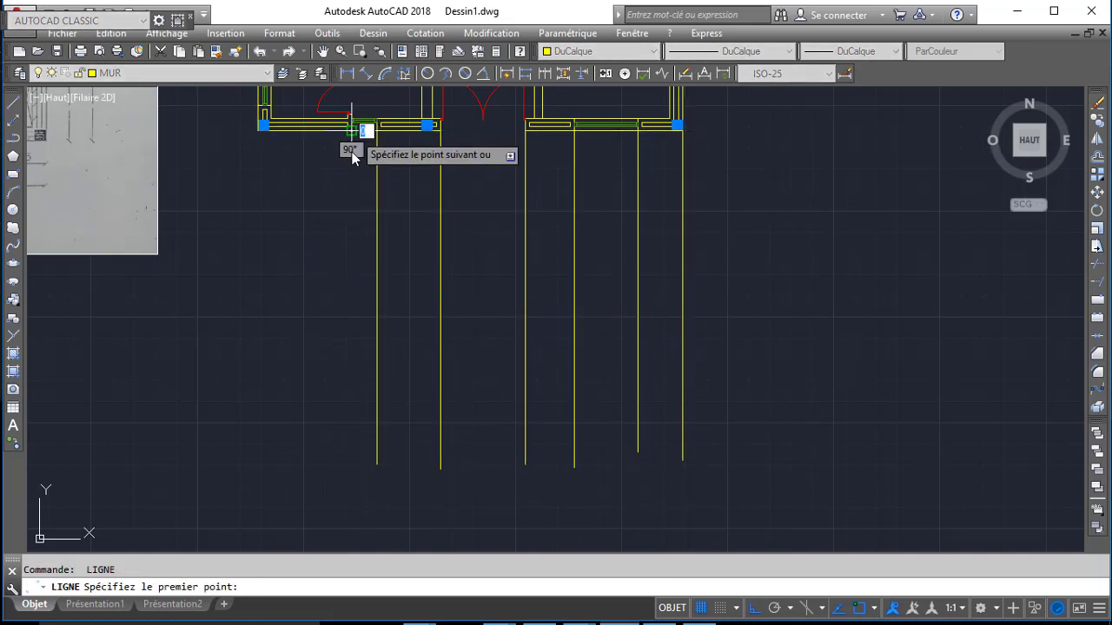
left_click(352, 460)
key("Return")
- Draw a vertical line of similar length straight down from the plan's lower-left outer corner
key("Return")
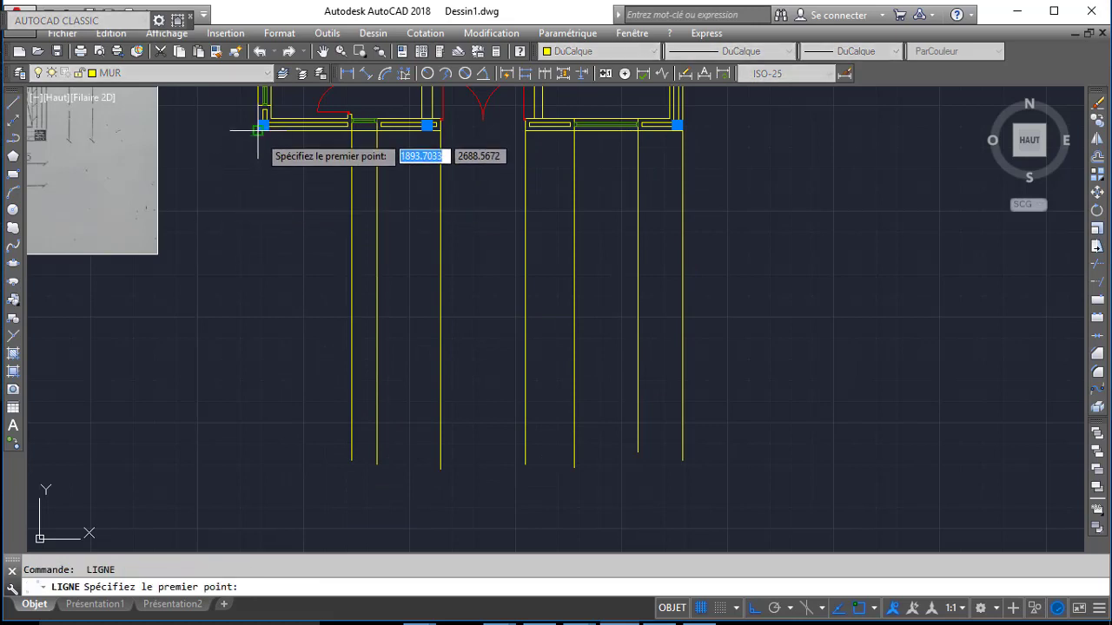
left_click(258, 129)
left_click(258, 466)
key("Return")
- Draw a horizontal base line across the lower part of all the projection lines, extending past both outer ones
key("Return")
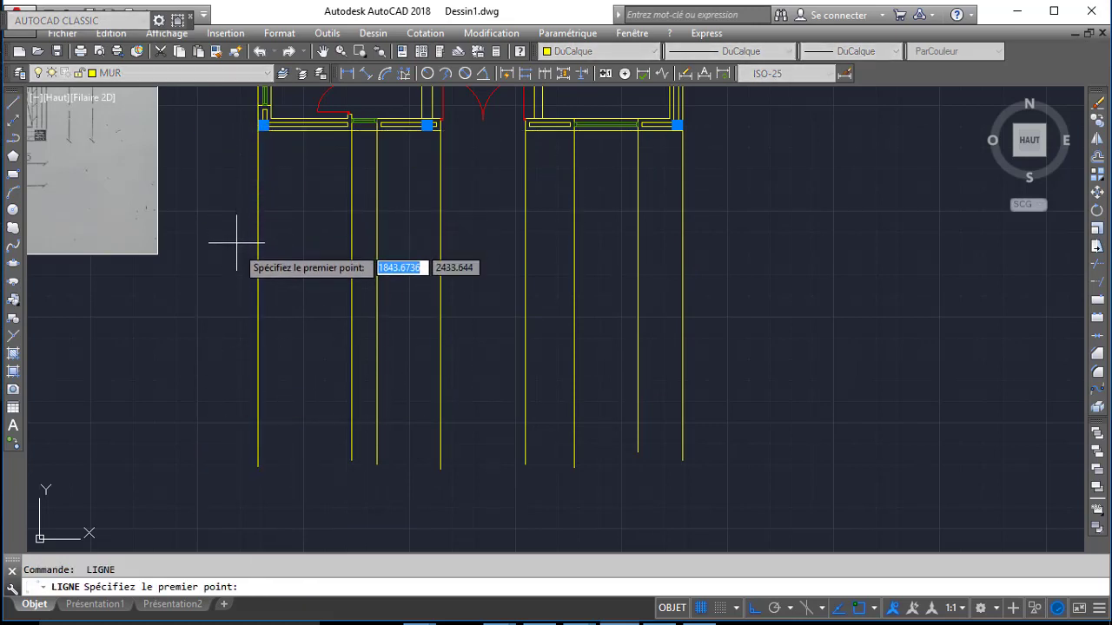
left_click(238, 373)
left_click(858, 441)
key("Return")
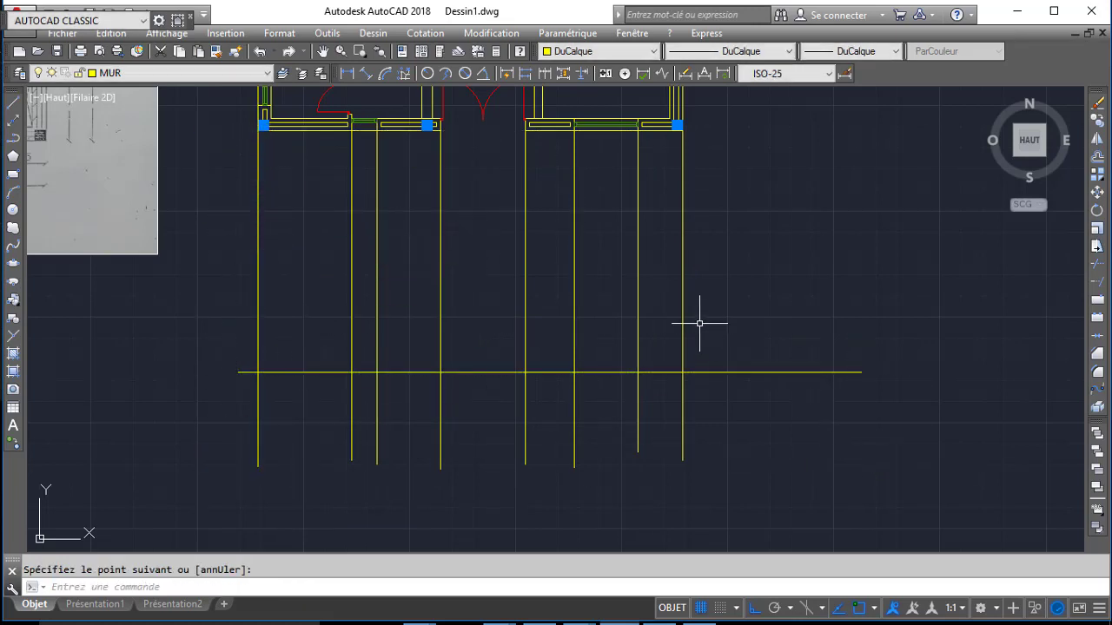
- Offset the horizontal base line 280 units upward
type("de")
key("Return")
type("2")
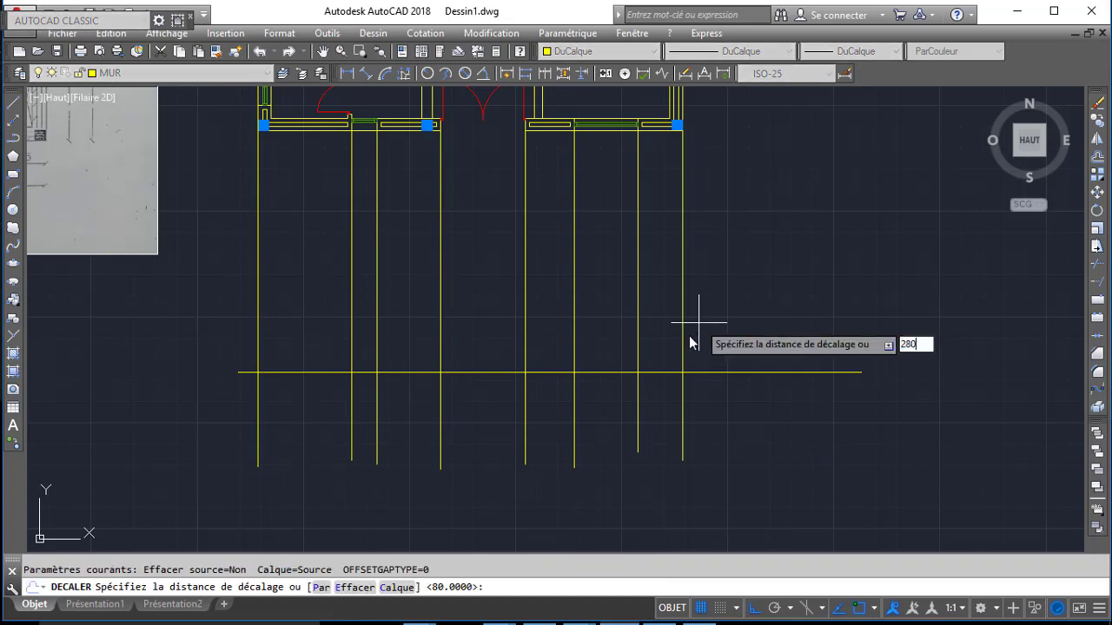
type("80")
key("Return")
left_click(707, 372)
left_click(711, 300)
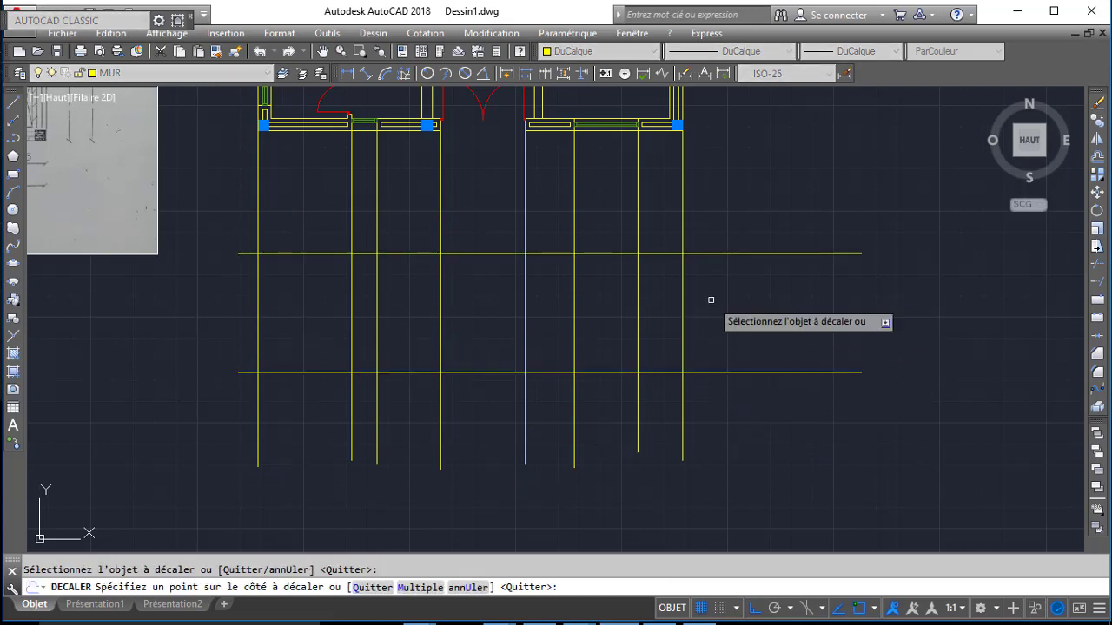
key("Return")
- Offset the upper horizontal line another 20 units upward
key("Return")
type("20")
key("Return")
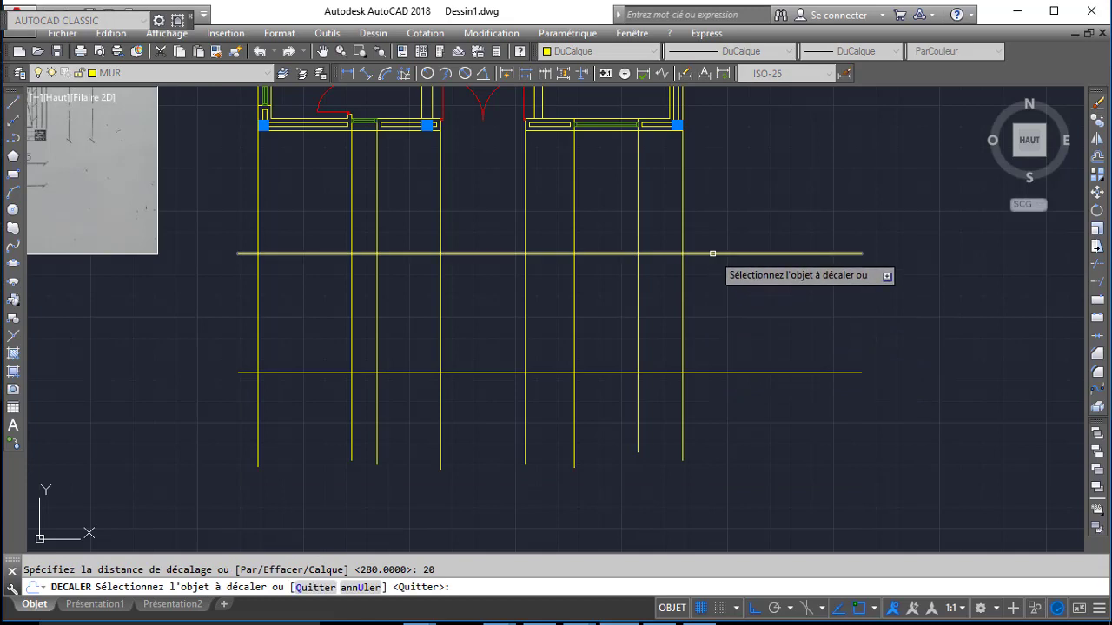
left_click(712, 253)
left_click(717, 227)
key("Return")
- Offset the topmost horizontal line 50 units upward to form the facade's top edge
key("Return")
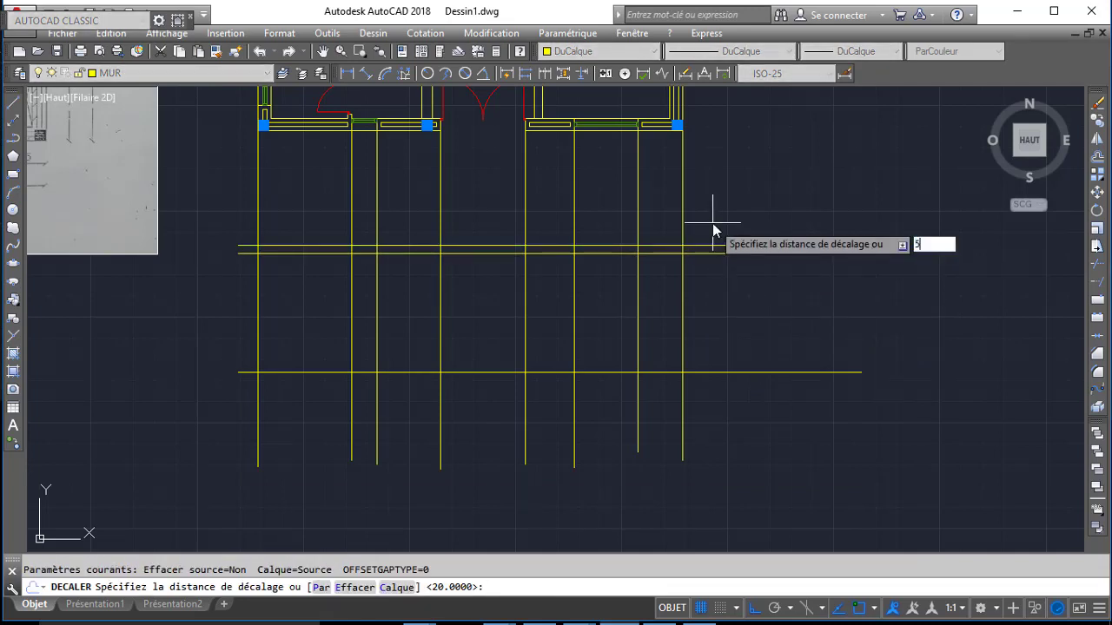
key("Return")
left_click(713, 251)
left_click(717, 213)
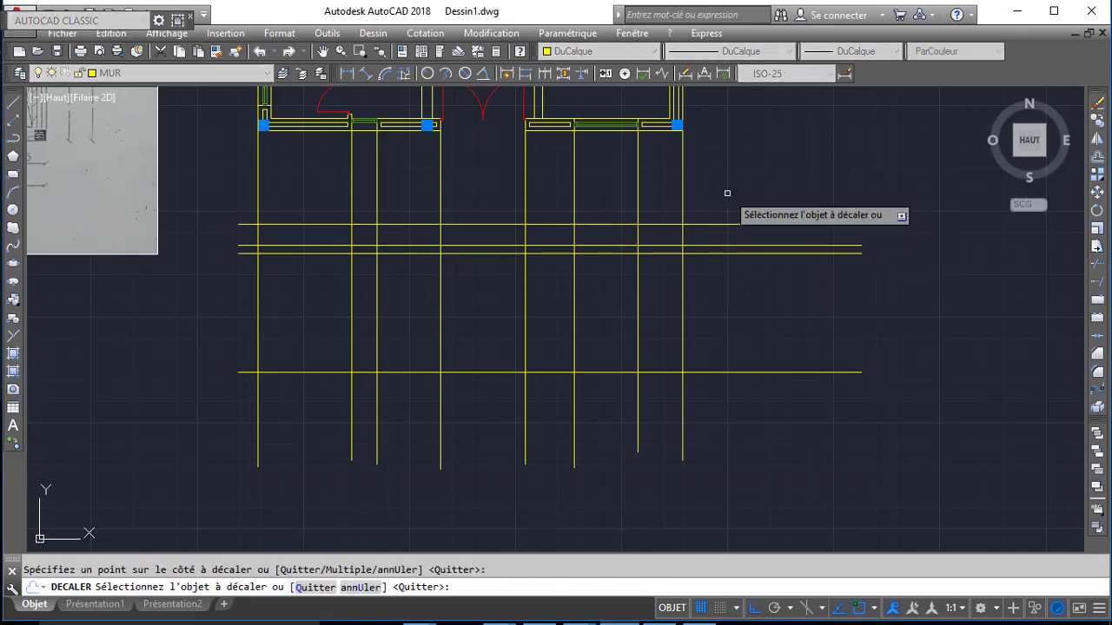
- Trim the vertical lines above the top edge and below the base line, and the horizontal lines beyond both outer verticals
type("aj")
key("Return")
key("Return")
left_click(726, 185)
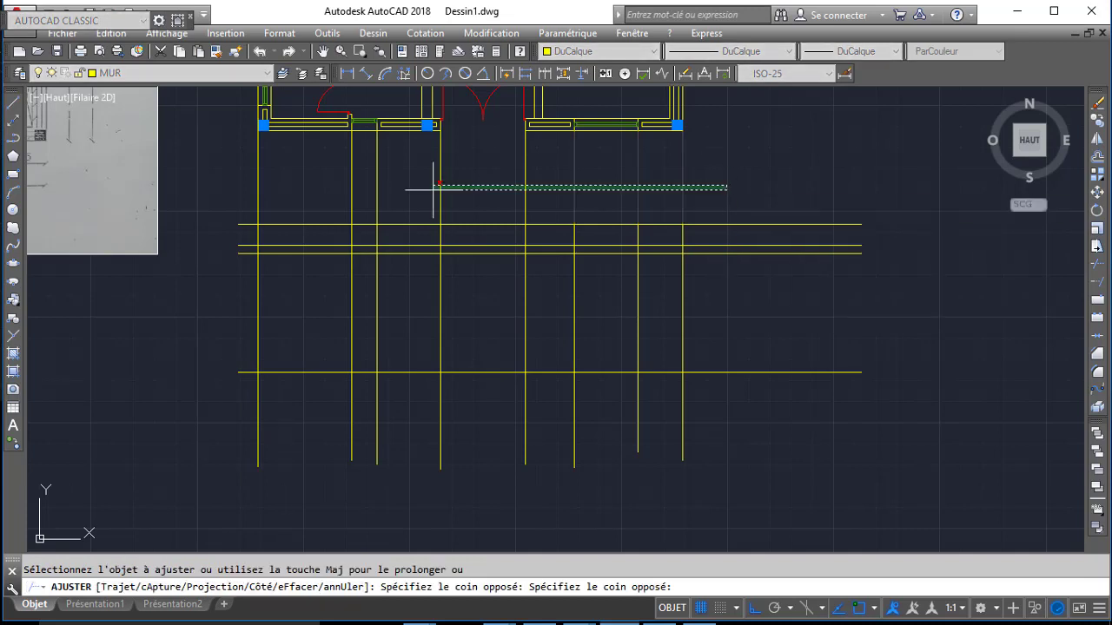
left_click(202, 197)
left_click(816, 199)
left_click(755, 391)
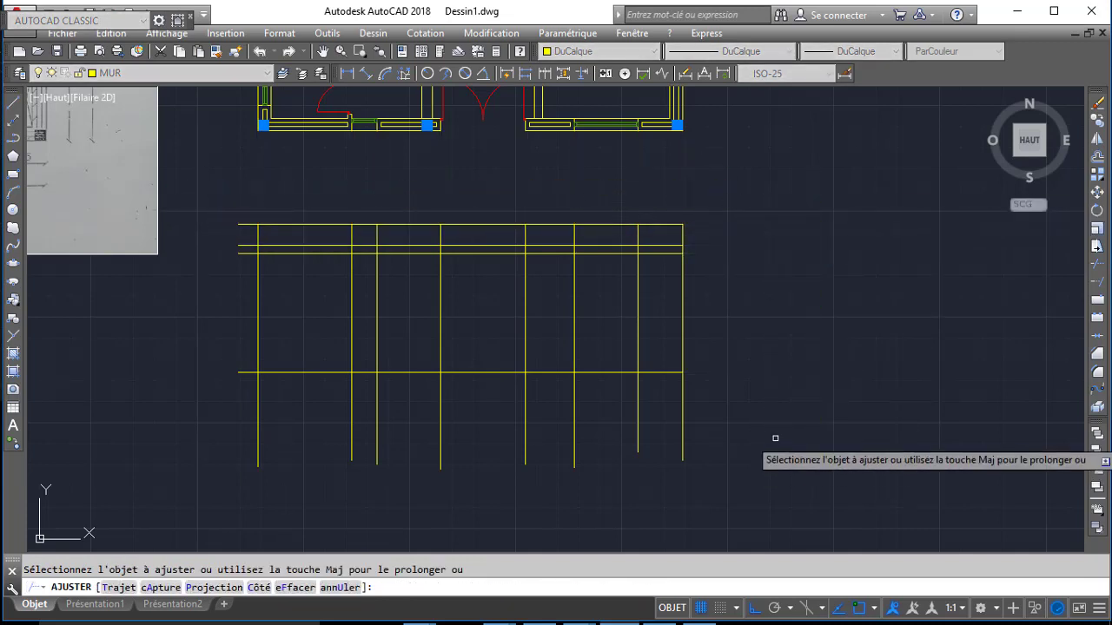
left_click(780, 408)
left_click(165, 443)
left_click(252, 384)
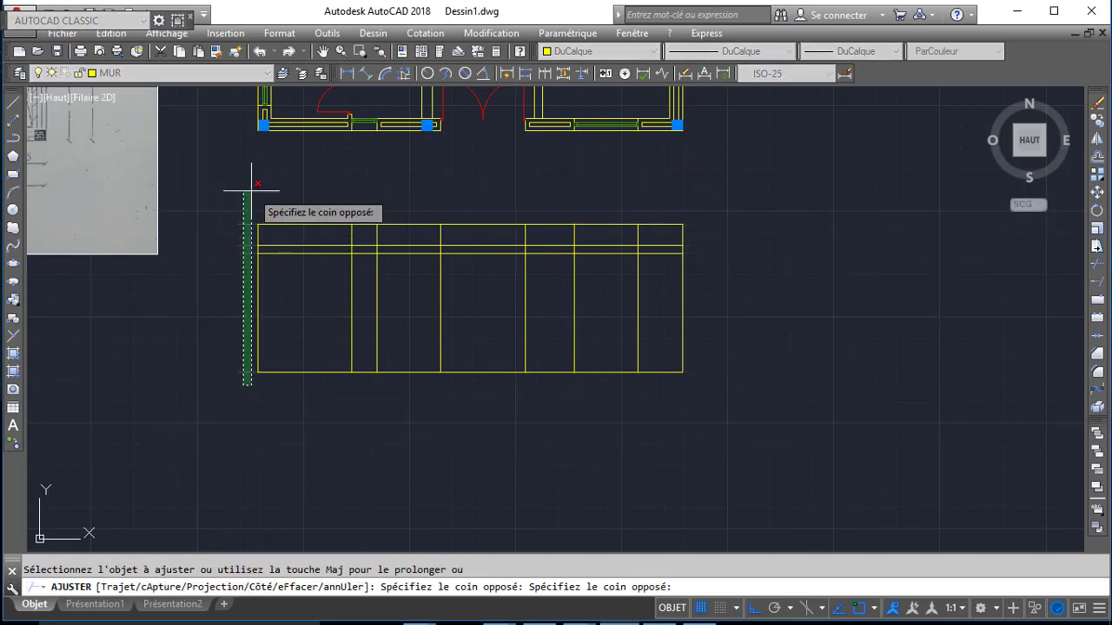
left_click(256, 211)
key("Return")
- Offset the facade's base line 100 units upward for the window sill line
type("DEC")
key("Return")
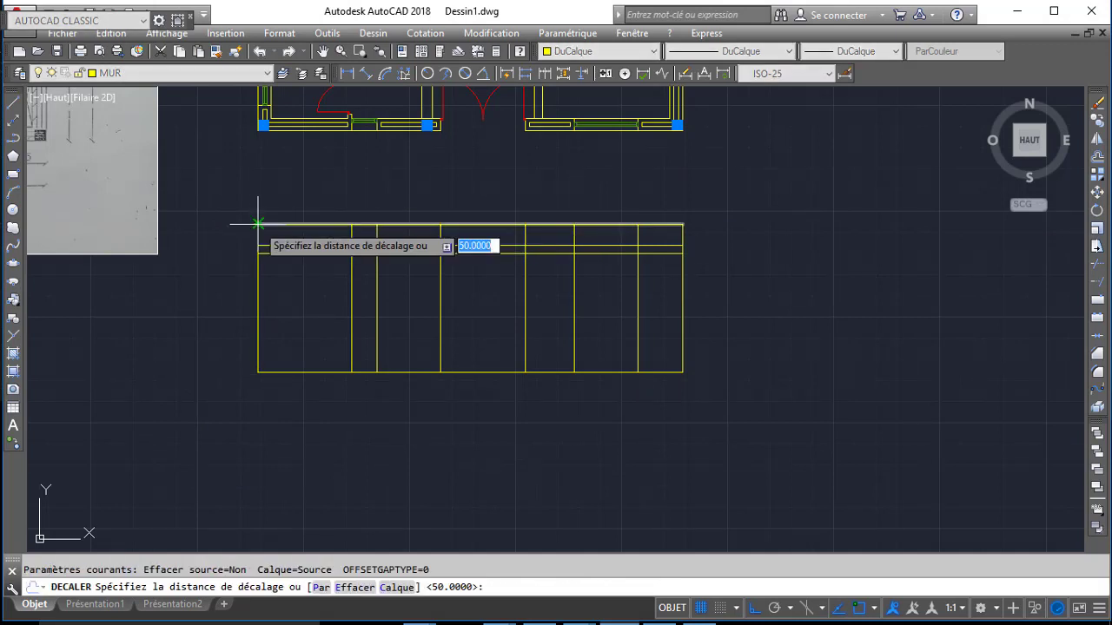
type("100")
key("Return")
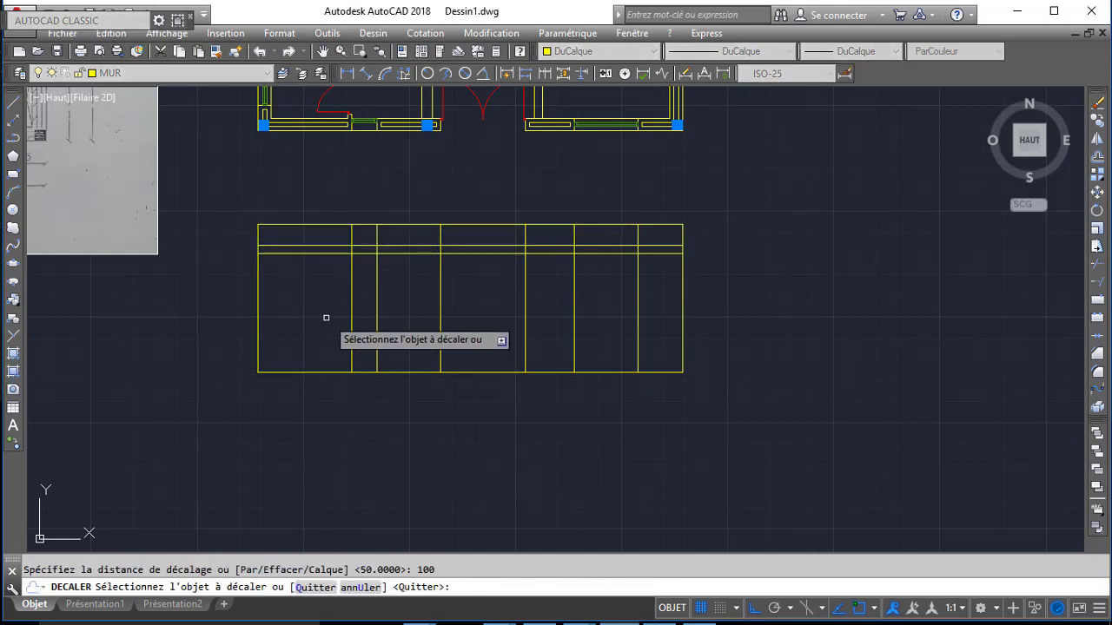
left_click(405, 372)
left_click(406, 318)
key("Return")
- Offset the sill line 110 units upward for the window head line
key("Return")
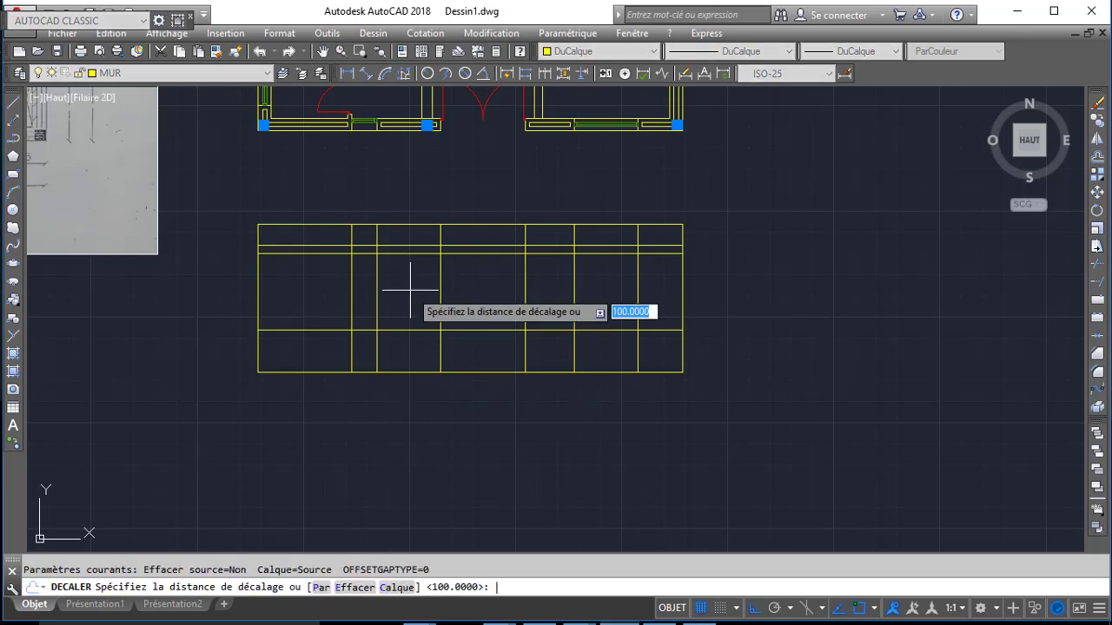
type("110")
key("Return")
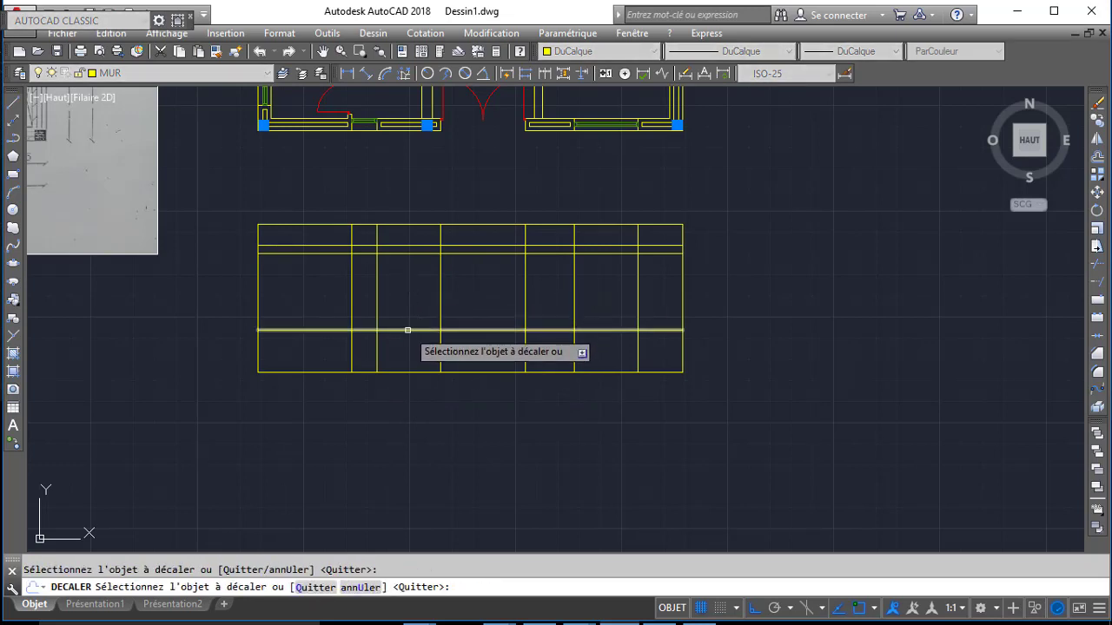
left_click(405, 329)
left_click(404, 286)
key("Return")
- Trim the lines around the small window's opening so only its rectangle remains between the outer wall and the entrance
type("A")
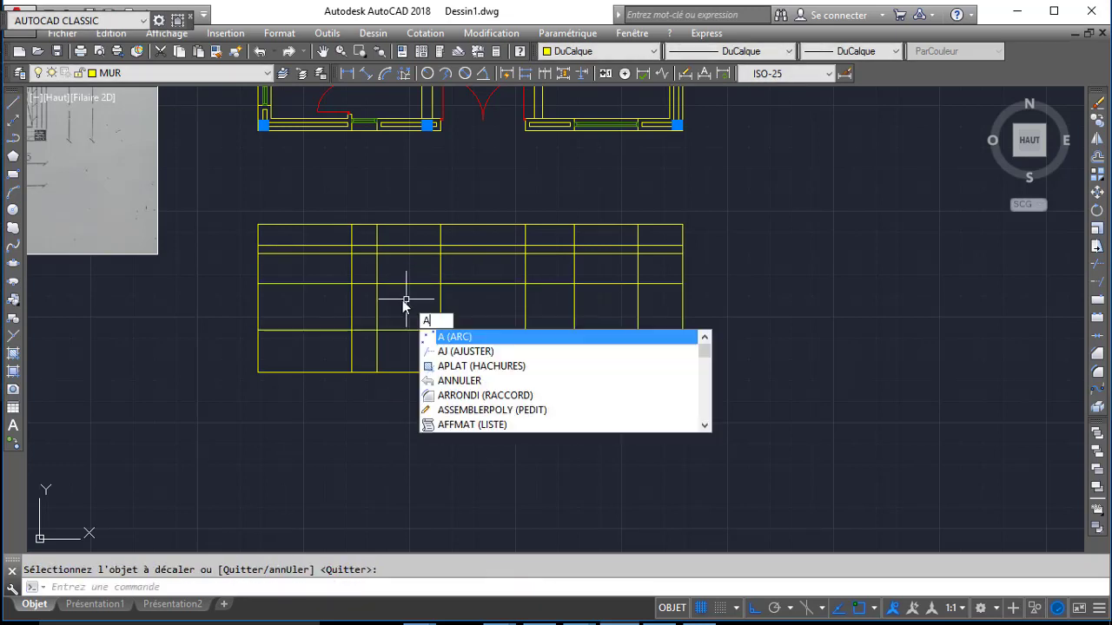
type("J")
key("Return")
key("Return")
left_click(325, 276)
left_click(308, 347)
left_click(318, 346)
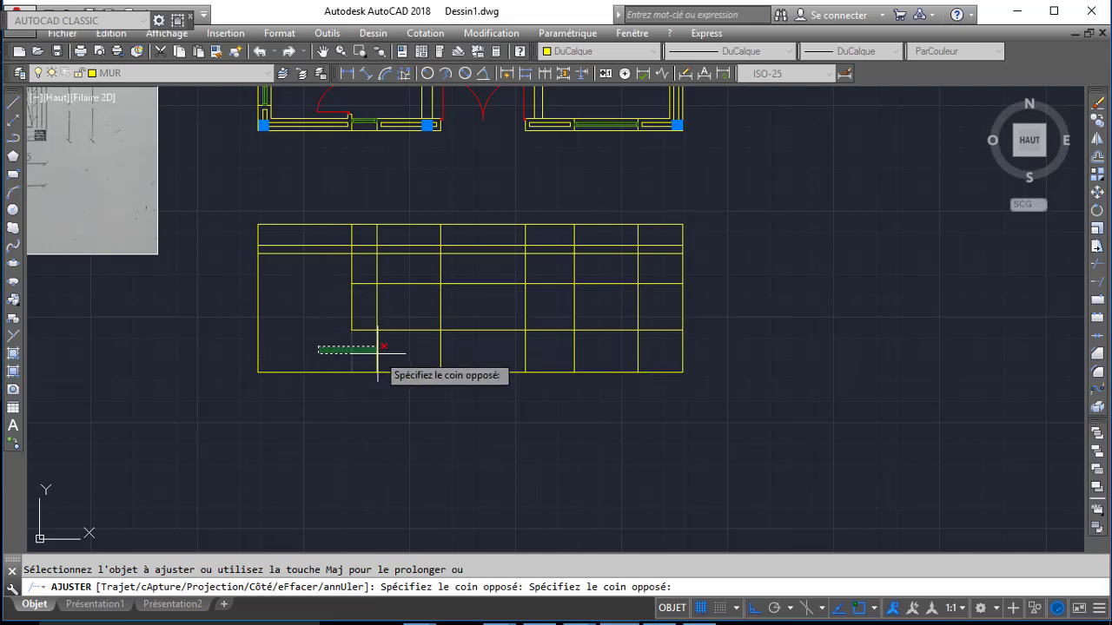
left_click(386, 353)
left_click(385, 264)
left_click(324, 270)
left_click(397, 268)
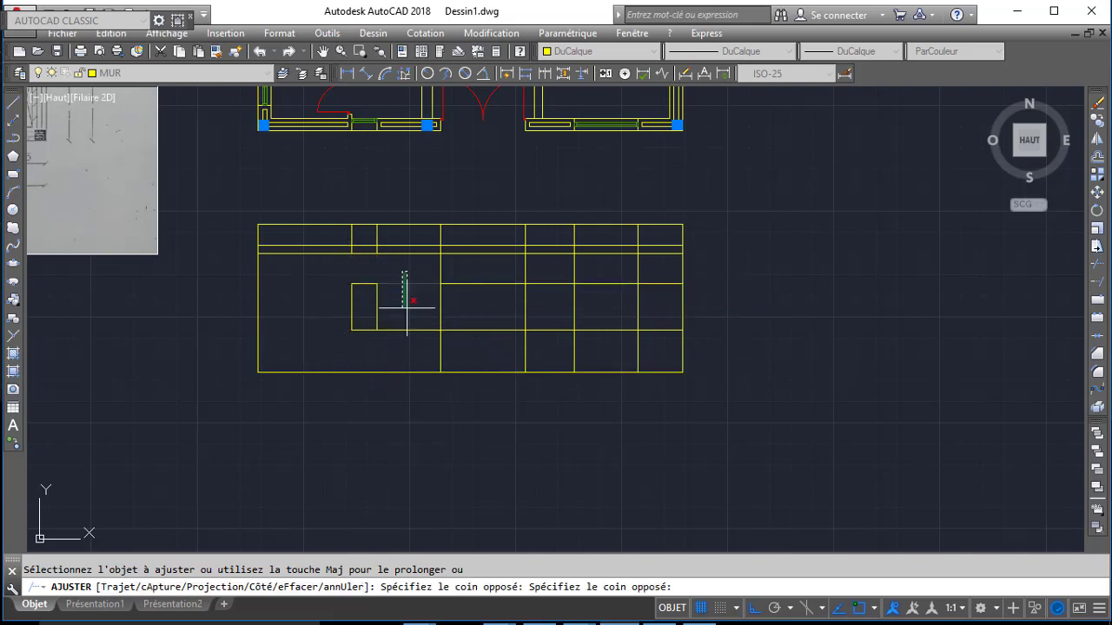
left_click(405, 354)
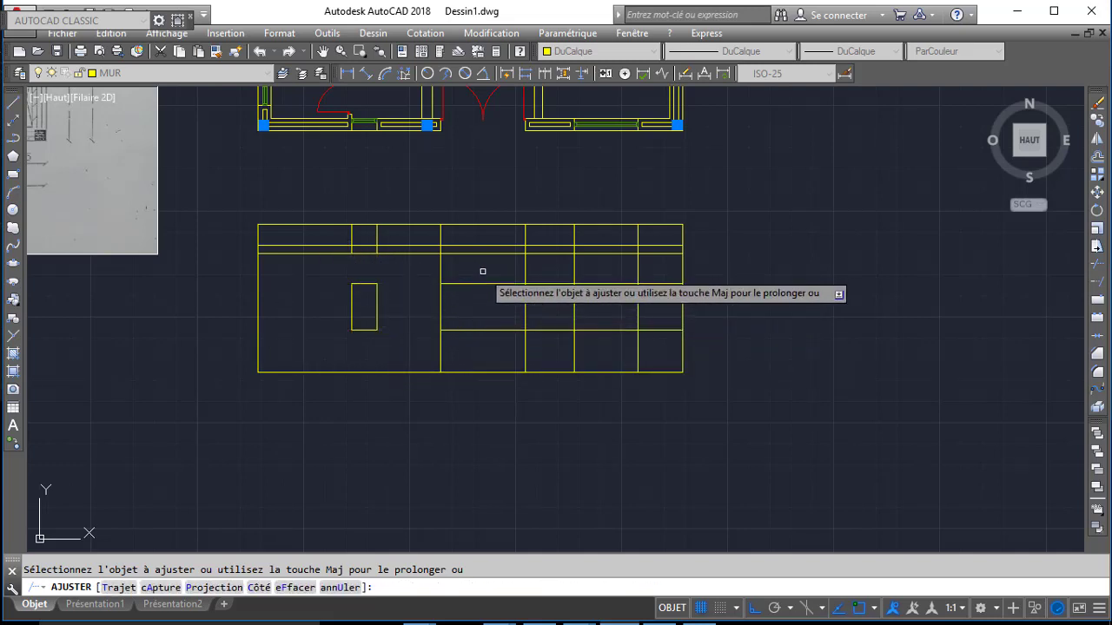
- Trim the sill line across the entrance and the excess lines left of, above and below the SECRETARIAT window opening
left_click(484, 313)
left_click(481, 347)
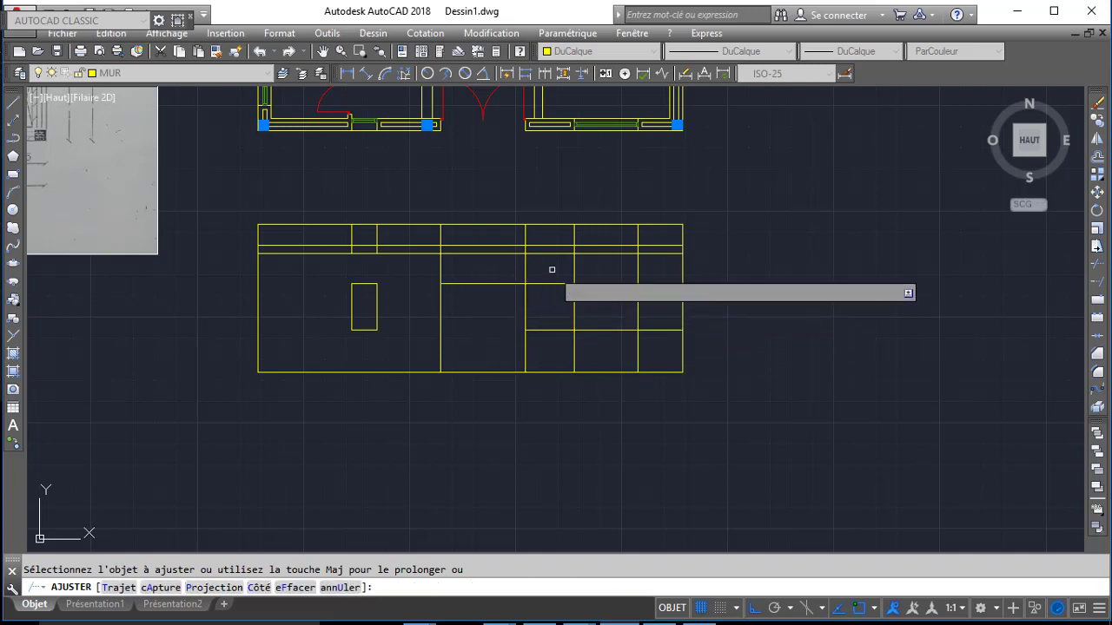
left_click(551, 268)
left_click(658, 278)
left_click(557, 271)
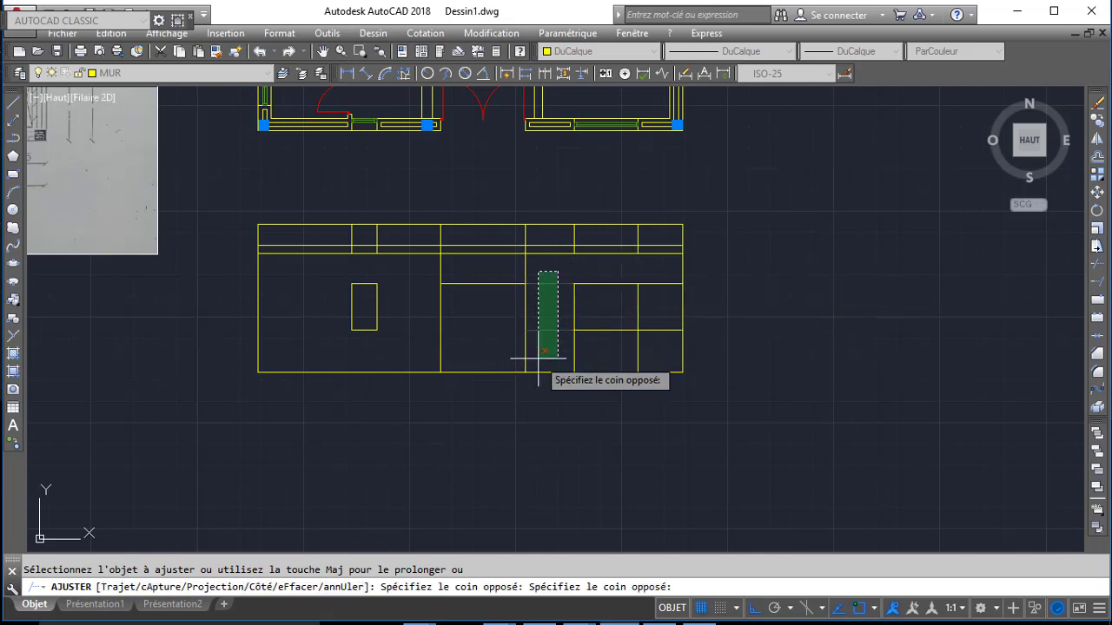
left_click(531, 362)
left_click(551, 348)
left_click(654, 344)
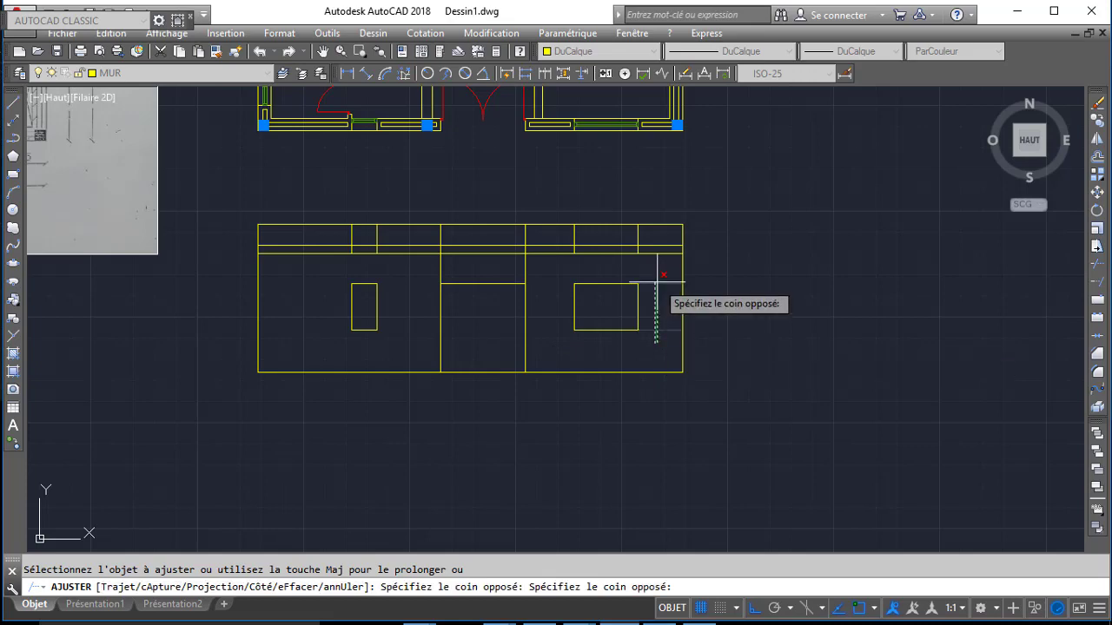
left_click(655, 279)
key("Return")
- Erase the two short vertical stubs above the SECRETARIAT window in the facade's top band
left_click(658, 229)
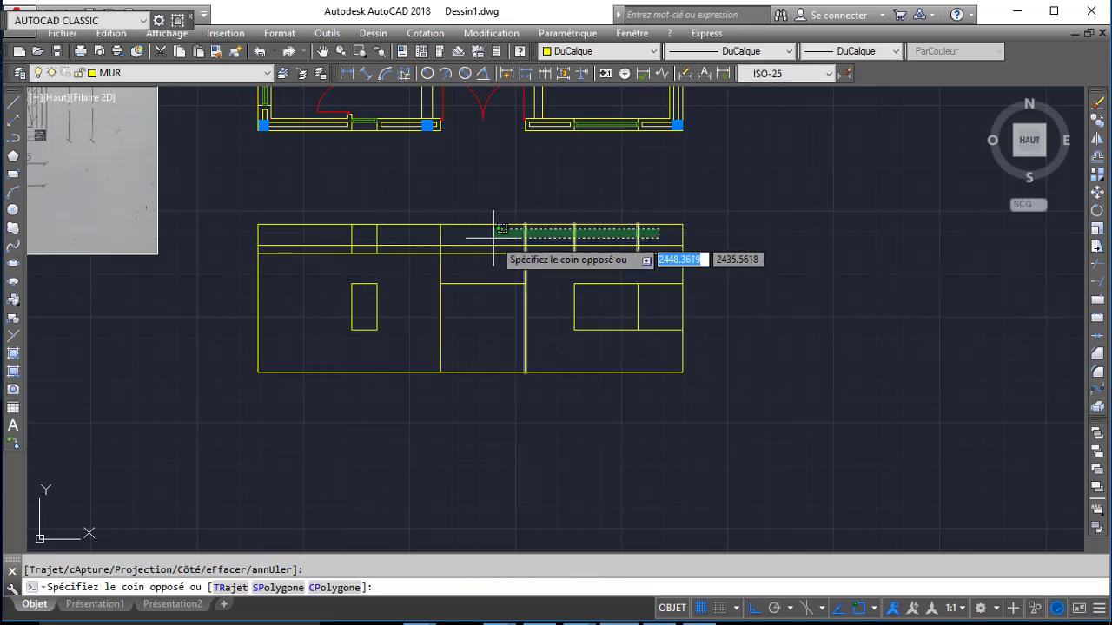
left_click(565, 236)
key("Delete")
- Trim both entrance jamb lines between the door head and the band above it
middle_click_drag(432, 276, 453, 357)
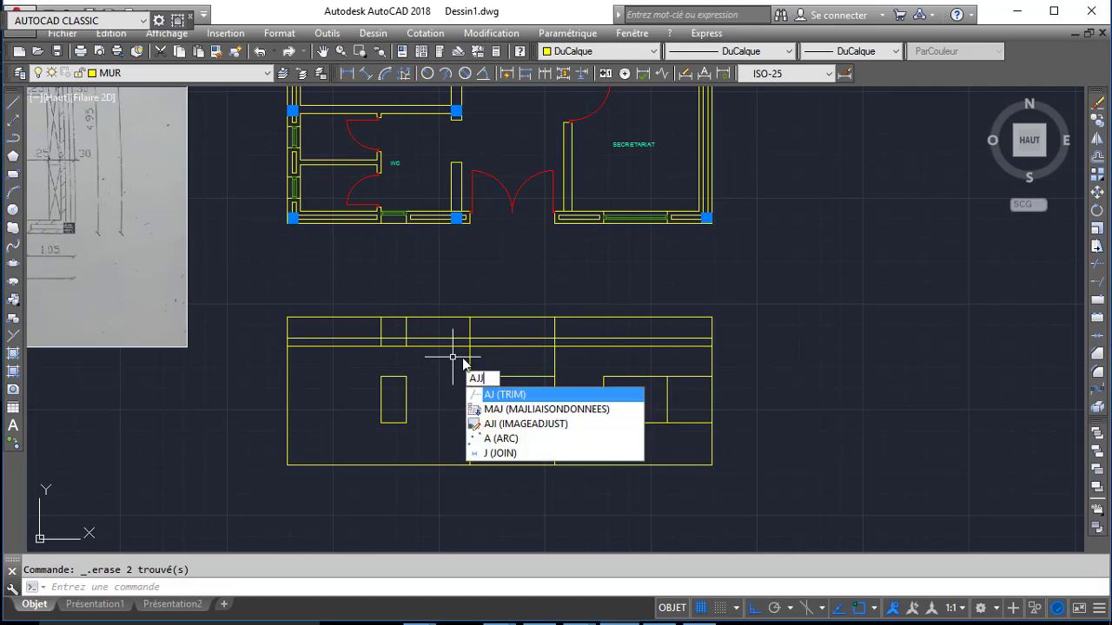
key("Return")
key("Escape")
type("A")
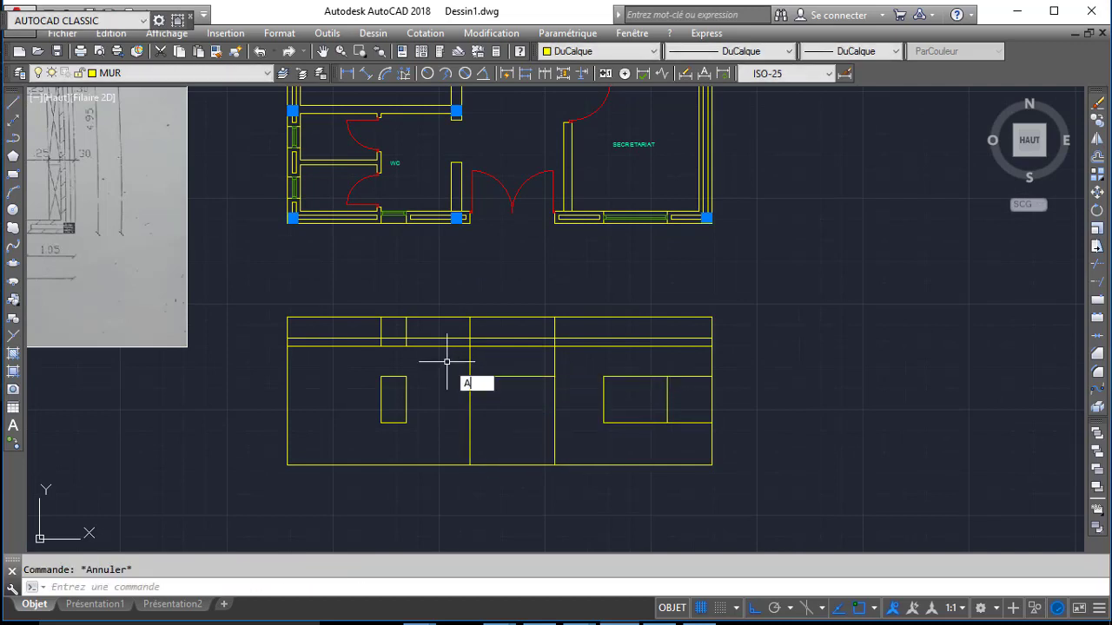
type("J")
key("Return")
key("Return")
left_click(452, 363)
left_click(565, 363)
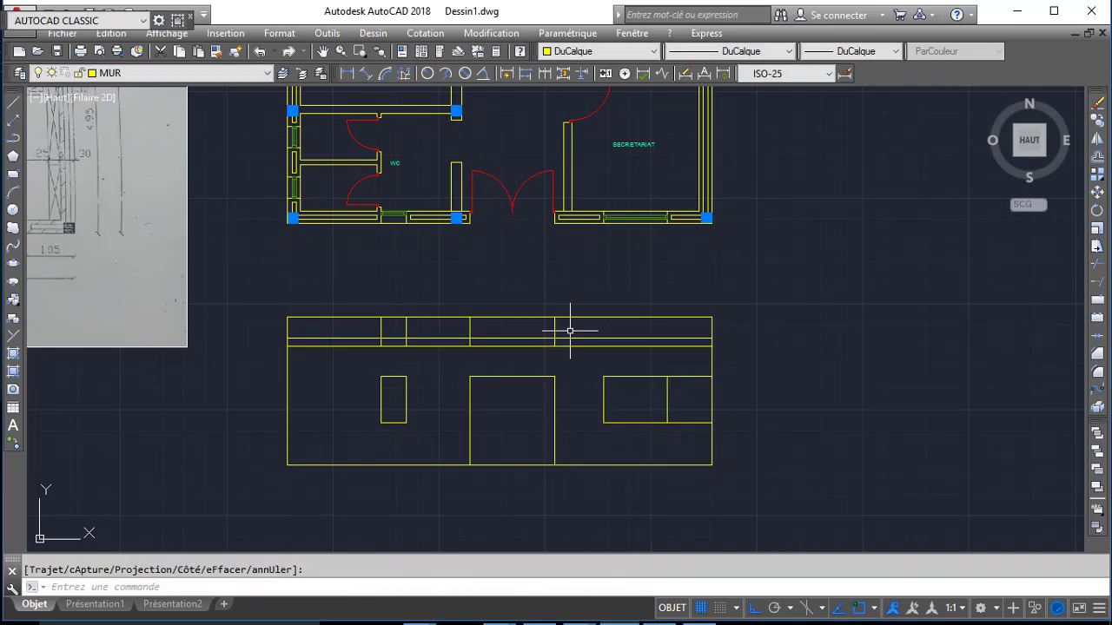
key("Escape")
- Erase the four remaining short vertical stubs in the top band, above the small window and the entrance
left_click(570, 331)
left_click(345, 348)
key("Delete")
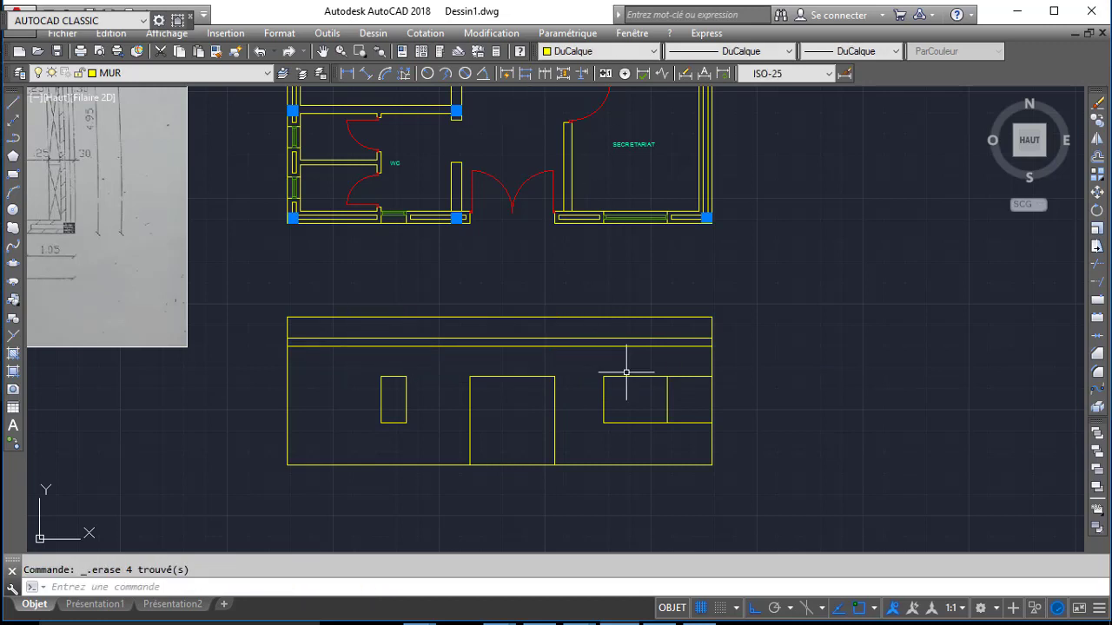
- Draw a 20-unit line inward from the right end of the lowest band line, and another line at the right end of the band line above
scroll(640, 372, "up", 2)
type("l")
key("Return")
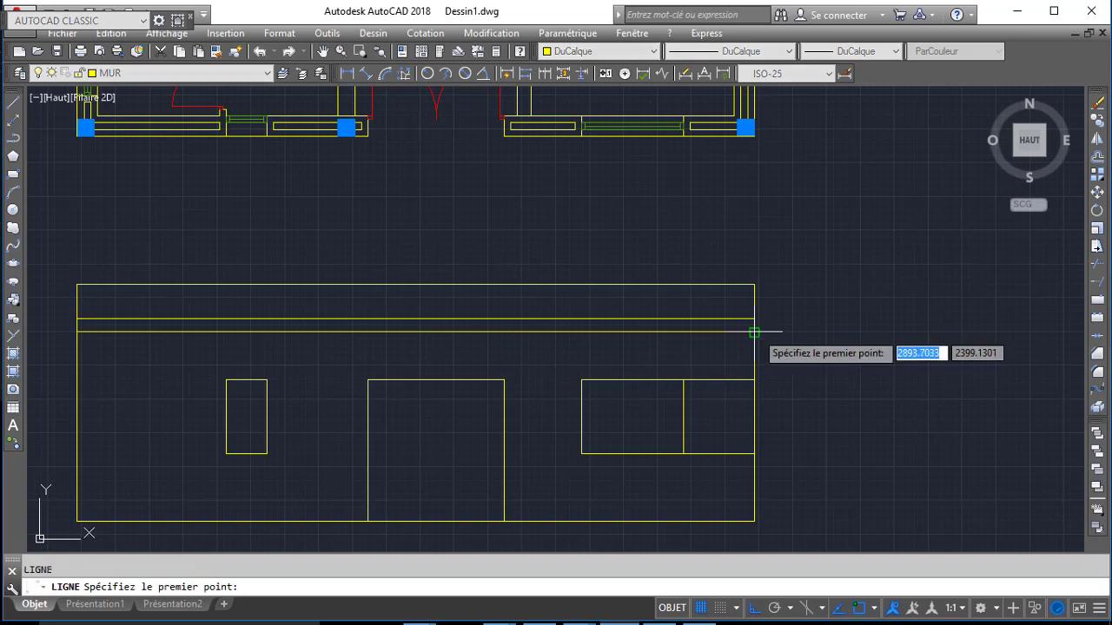
left_click(754, 331)
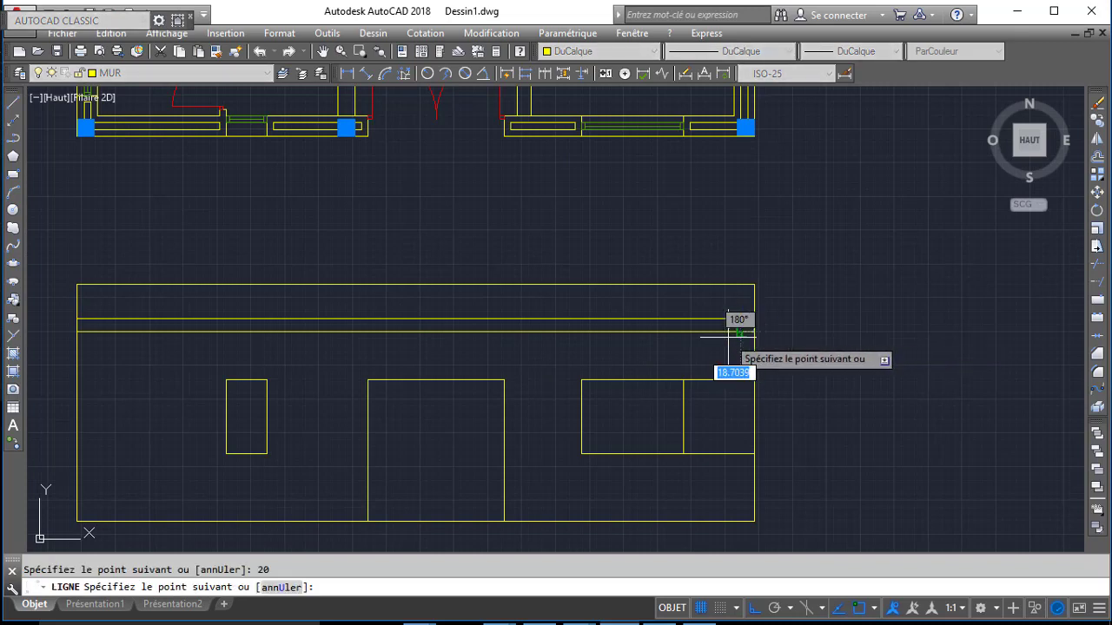
key("Return")
key("Return")
left_click(752, 319)
key("Return")
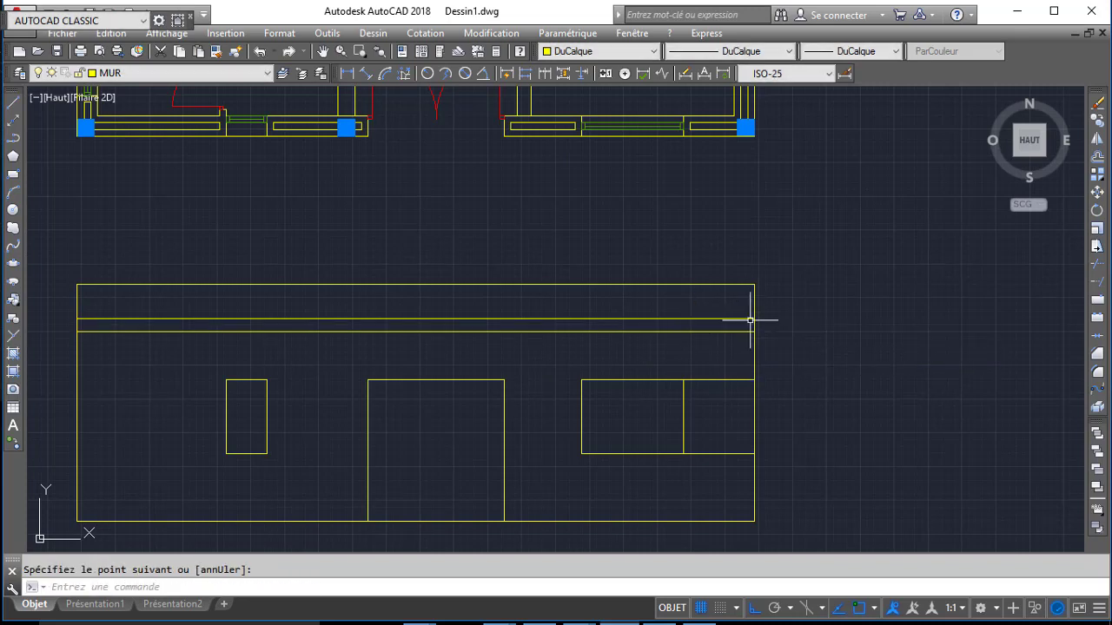
- Draw a 20-unit line inward from the facade's right edge along the upper band line
key("Return")
left_click(753, 318)
type("2")
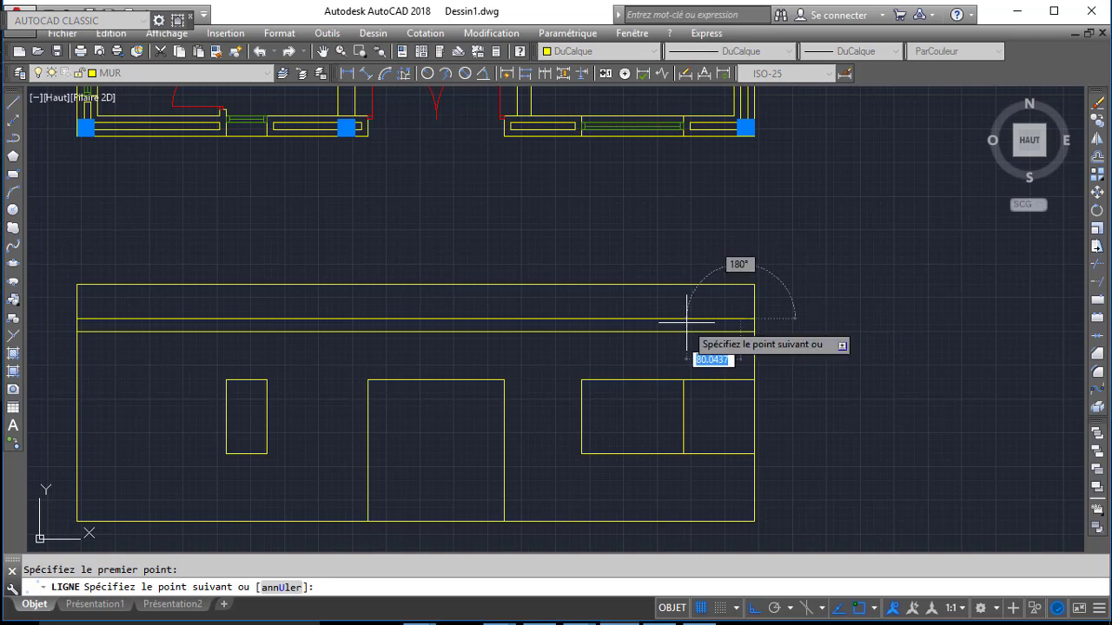
type("20")
key("Return")
key("Return")
- Erase the two full-length horizontal band lines near the top of the facade
left_click(583, 313)
left_click(538, 357)
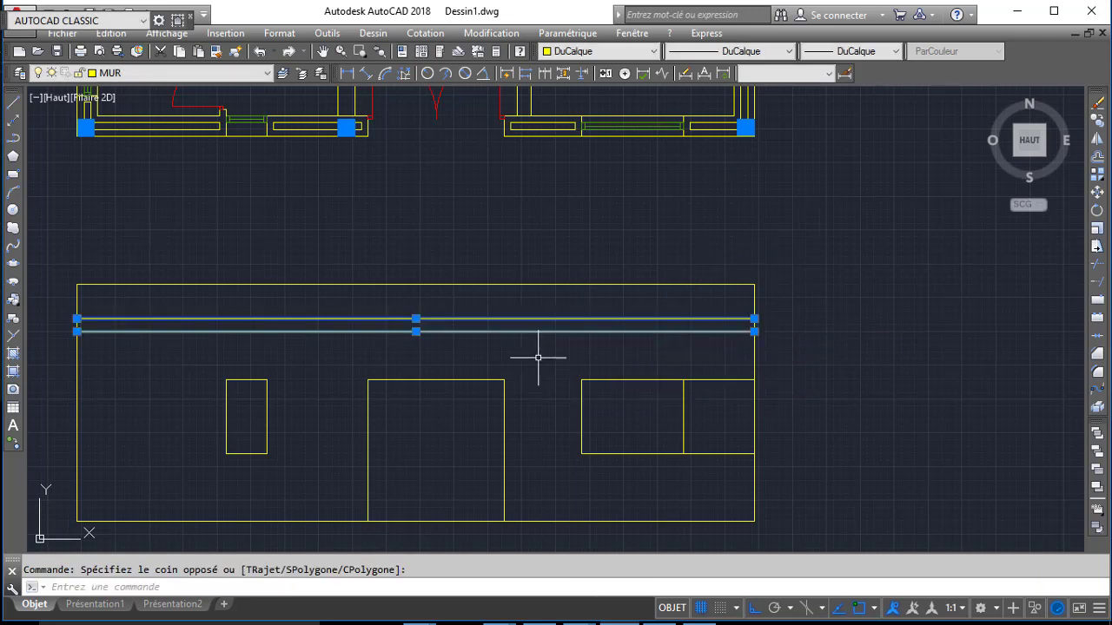
key("Delete")
- Copy the two short band marks from the facade's right edge to its left edge
left_click(728, 312)
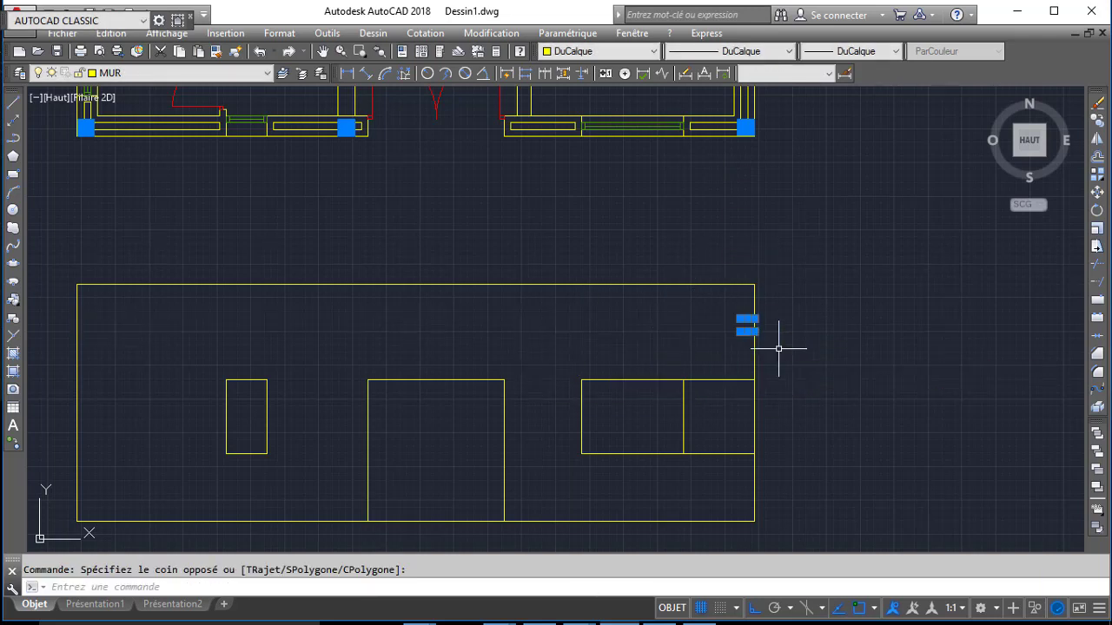
key("Return")
left_click(742, 318)
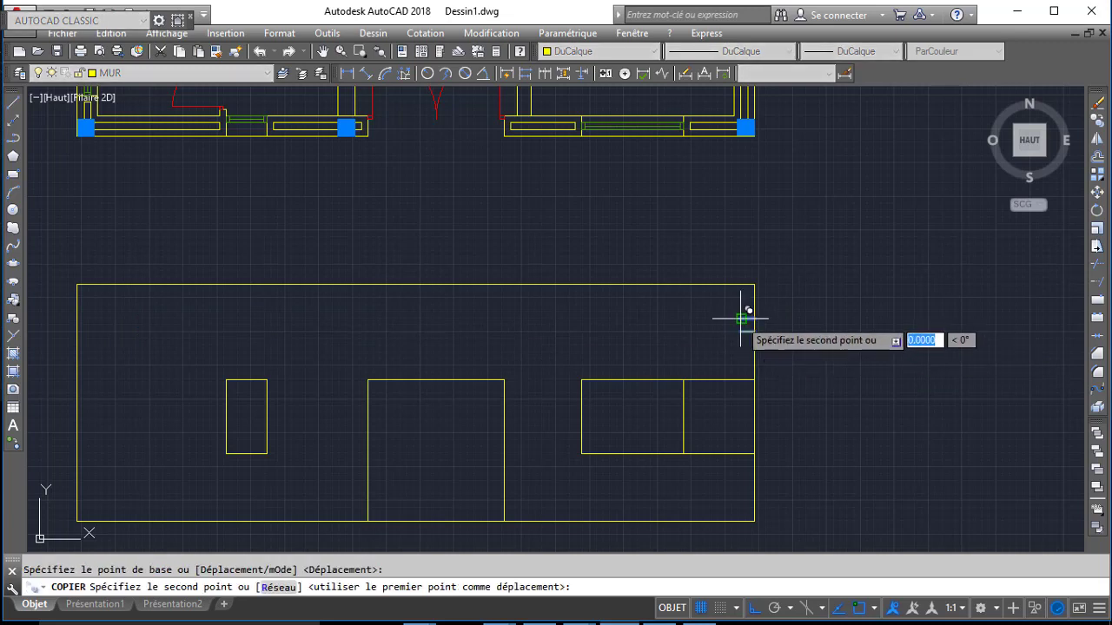
left_click(83, 322)
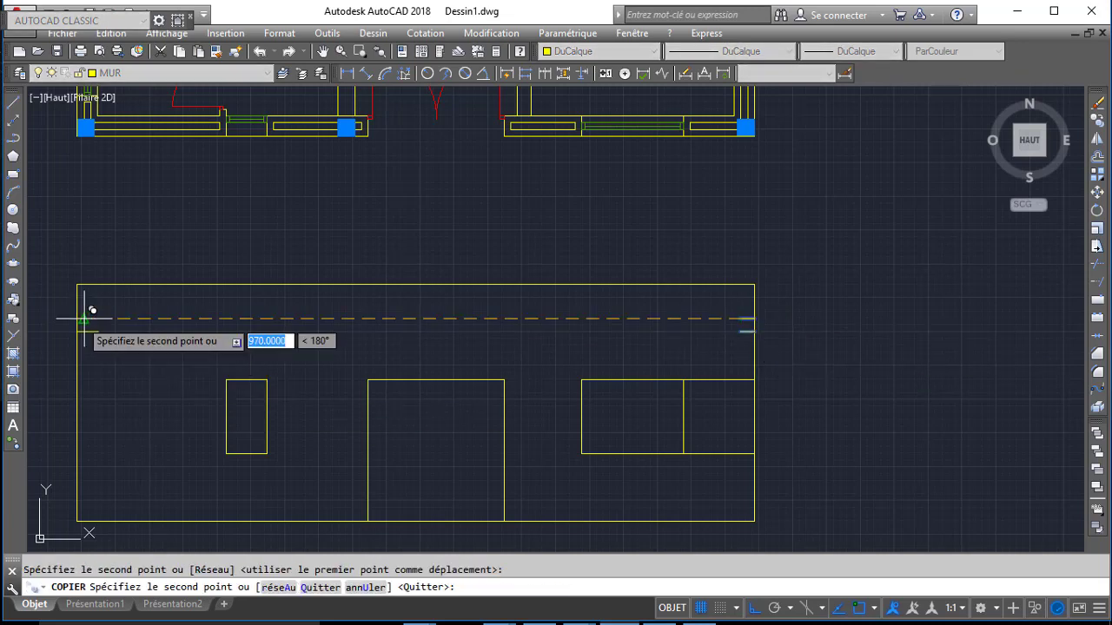
key("Return")
- Trim the head and sill lines running from the large window to the facade's right edge
type("AJ")
key("Return")
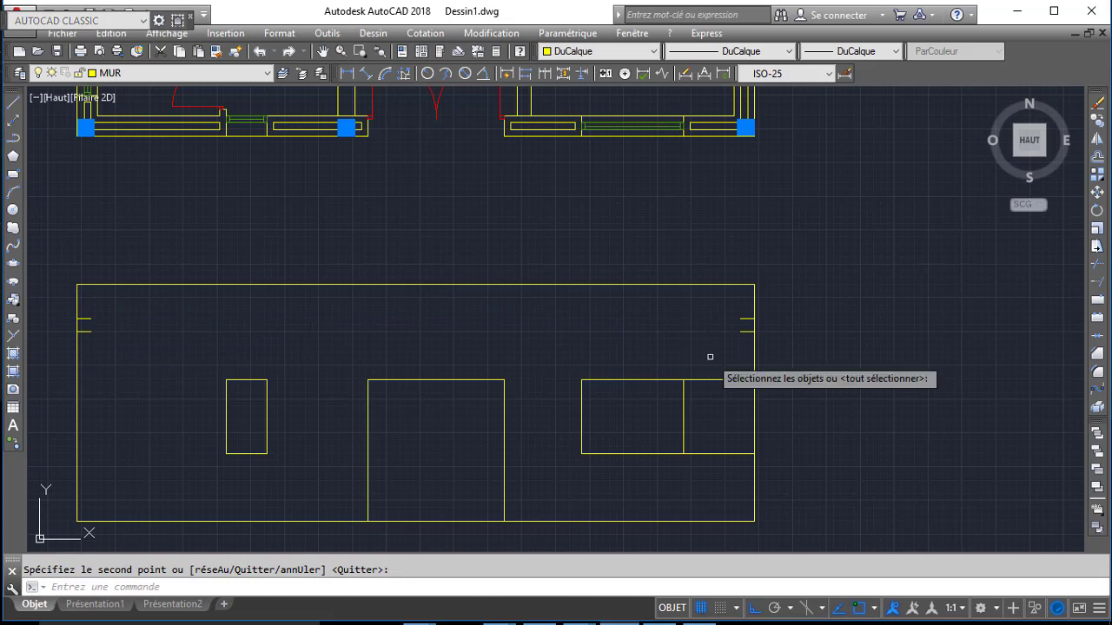
key("Return")
left_click(727, 362)
left_click(709, 479)
key("Return")
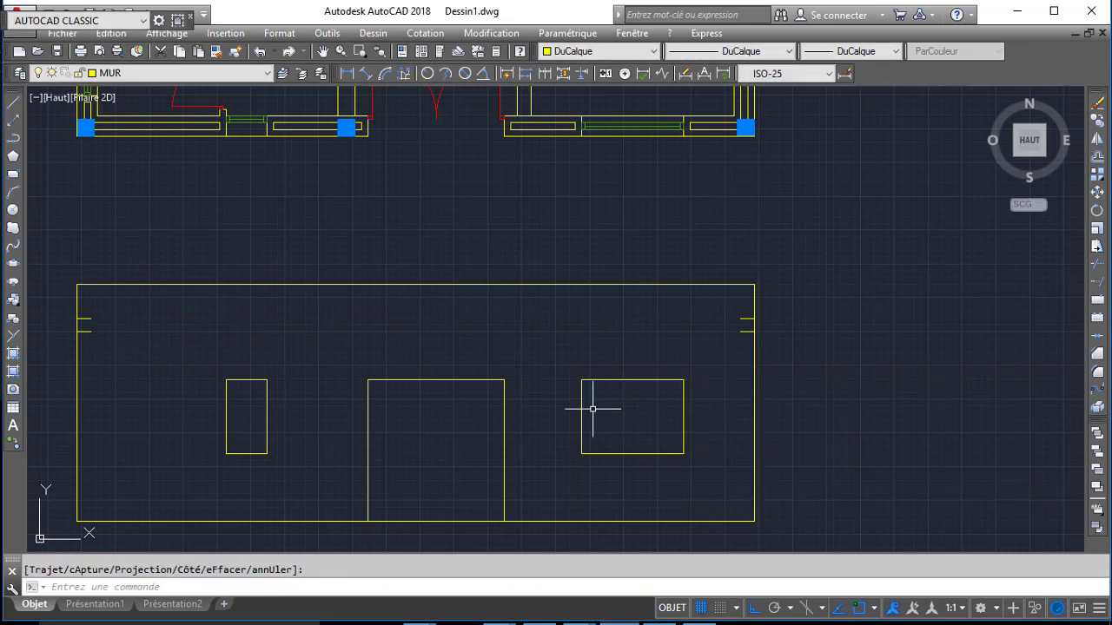
- Move the small window's sill line up by 55 units
left_click(245, 456)
left_click(246, 454)
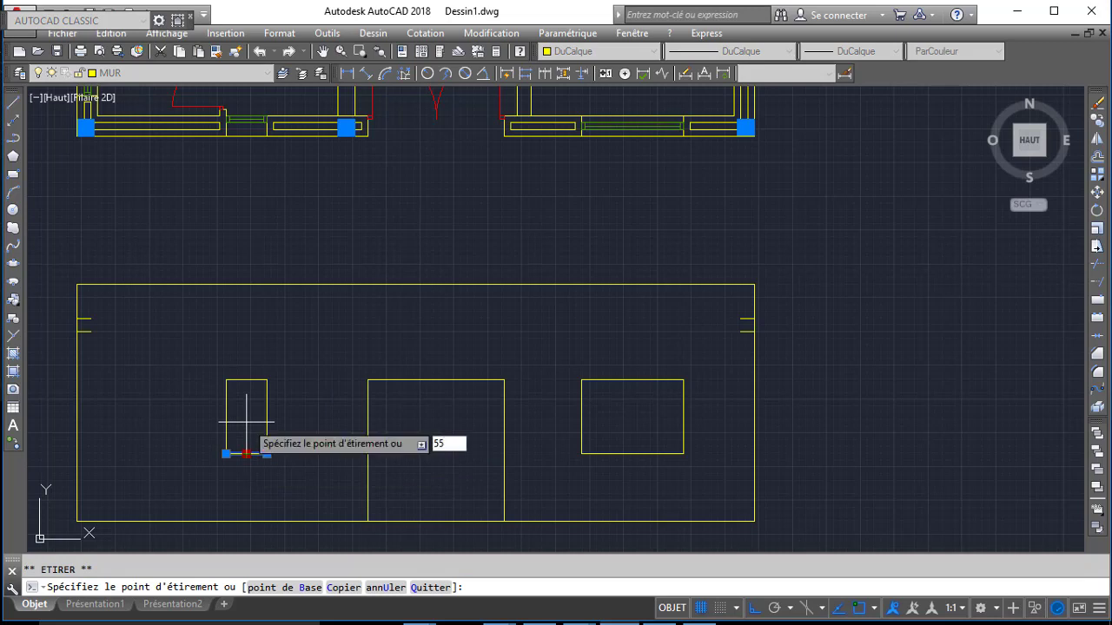
type("55")
key("Return")
- Trim the two small-window jamb lines below the raised sill
type("AJ")
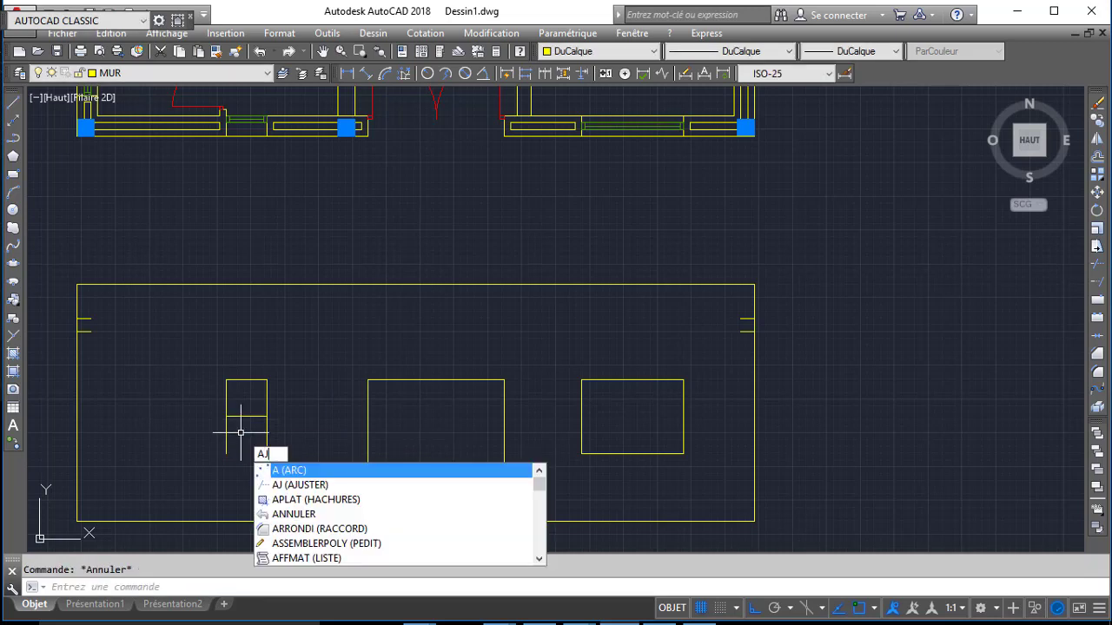
key("Return")
key("Return")
left_click(275, 432)
left_click(183, 451)
key("Return")
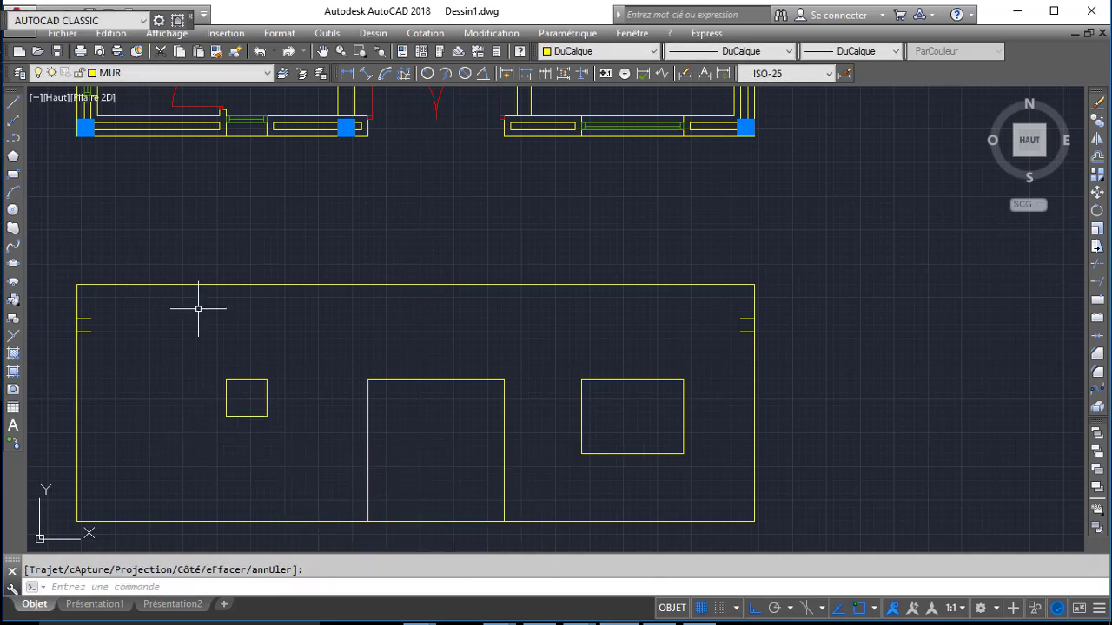
- Make FENETRE the current layer and draw a rectangle over the large window opening from corner to corner
left_click(86, 73)
left_click(113, 127)
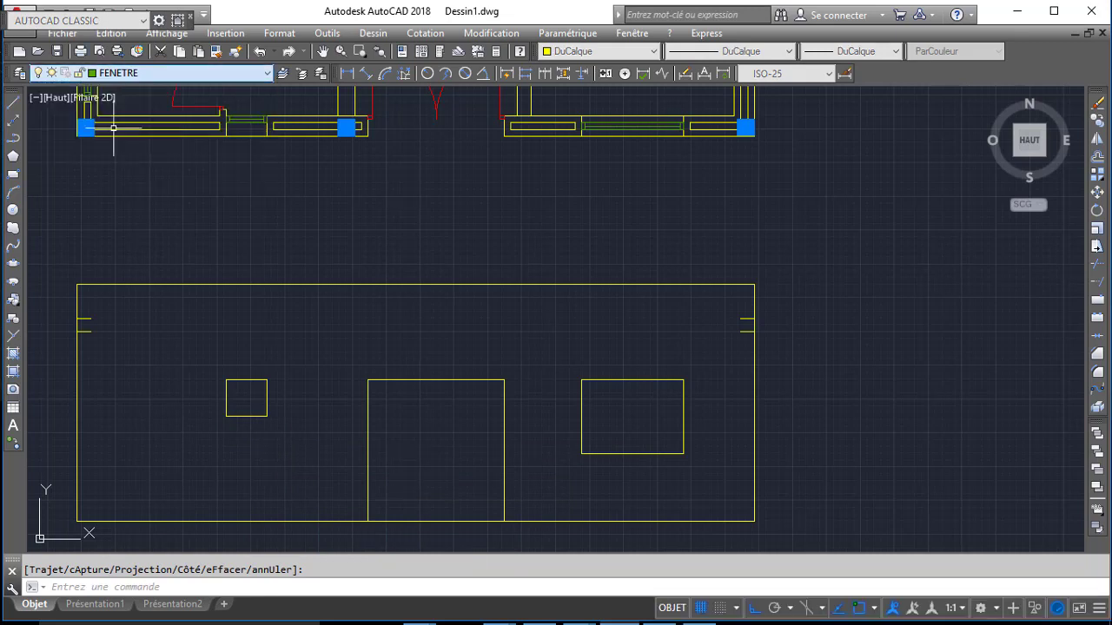
left_click(12, 179)
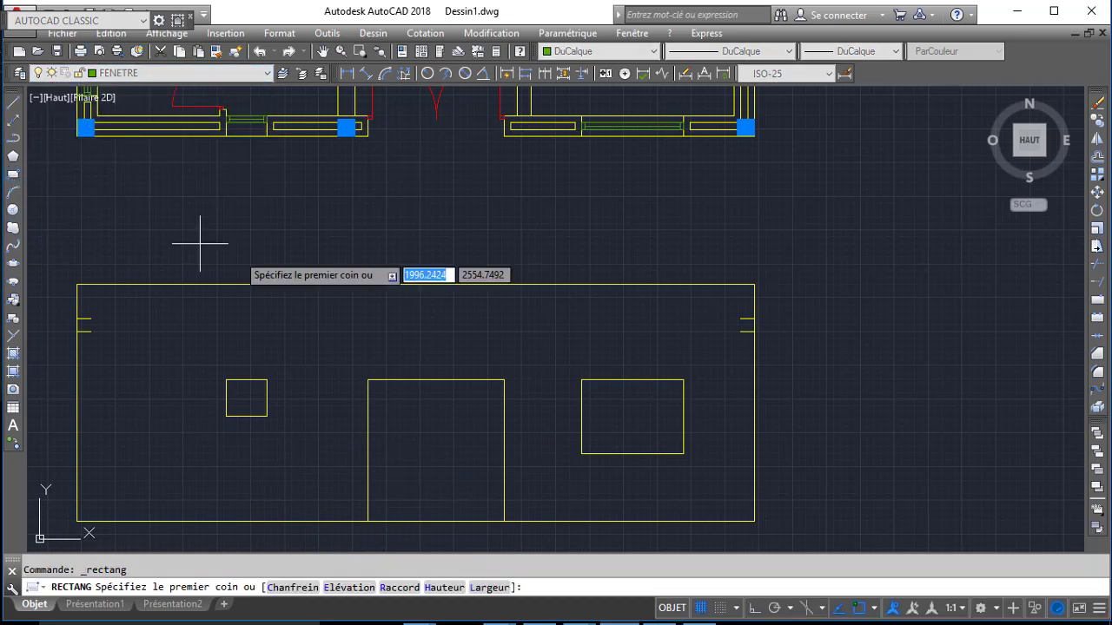
left_click(581, 380)
left_click(682, 452)
- Offset the large window's rectangle inward twice by 5 units to form its nested frames
type("D")
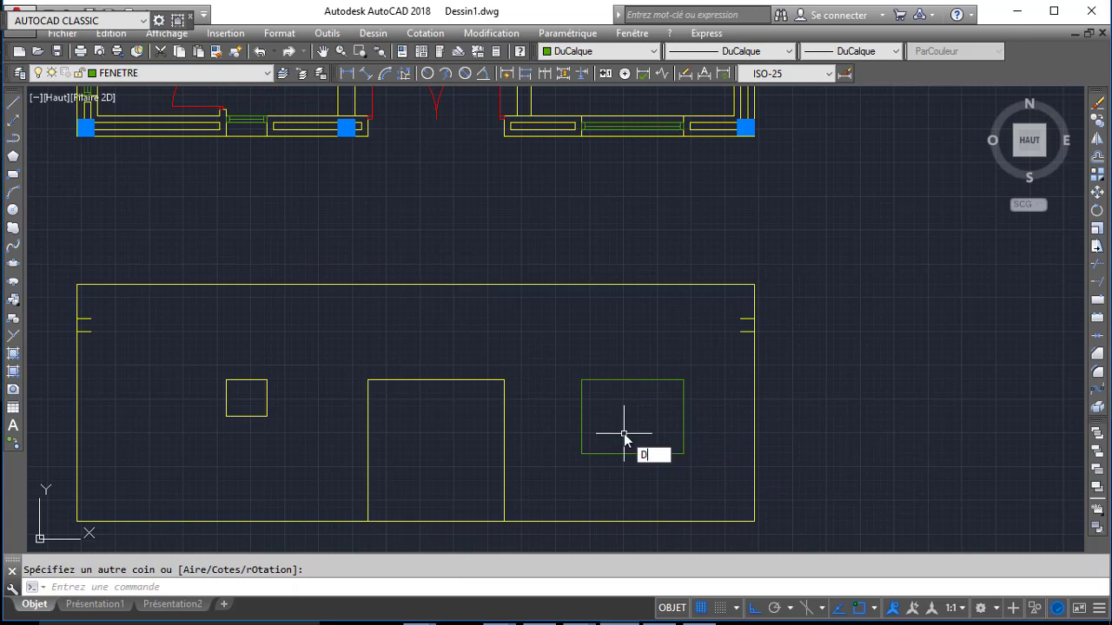
type("ECALER")
key("Return")
key("Return")
left_click(631, 379)
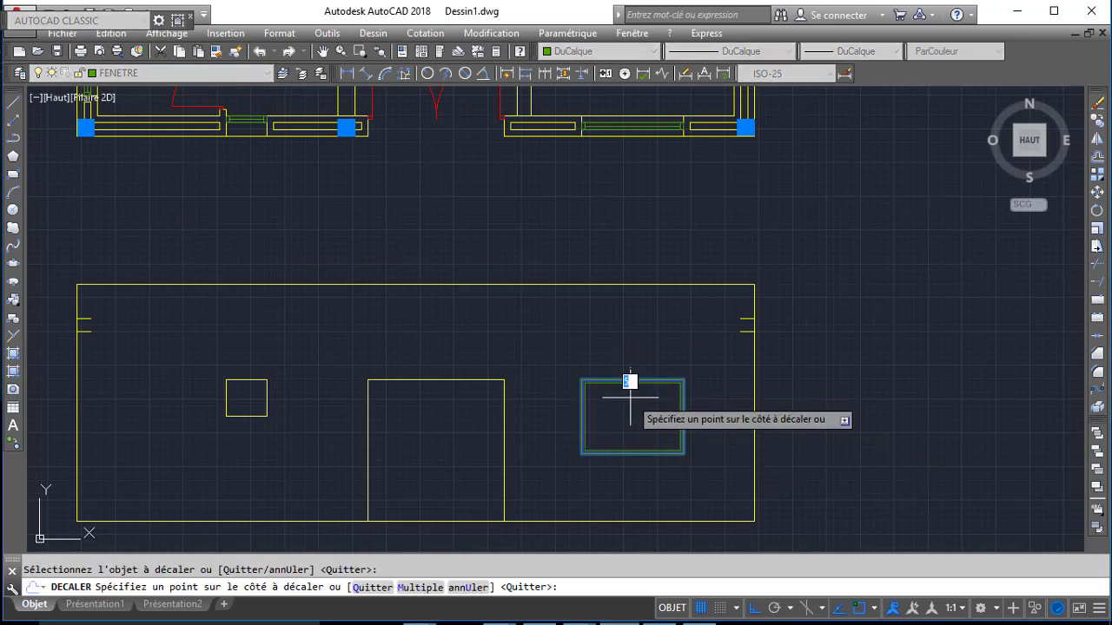
left_click(630, 393)
left_click(630, 382)
left_click(625, 405)
scroll(627, 406, "up", 1)
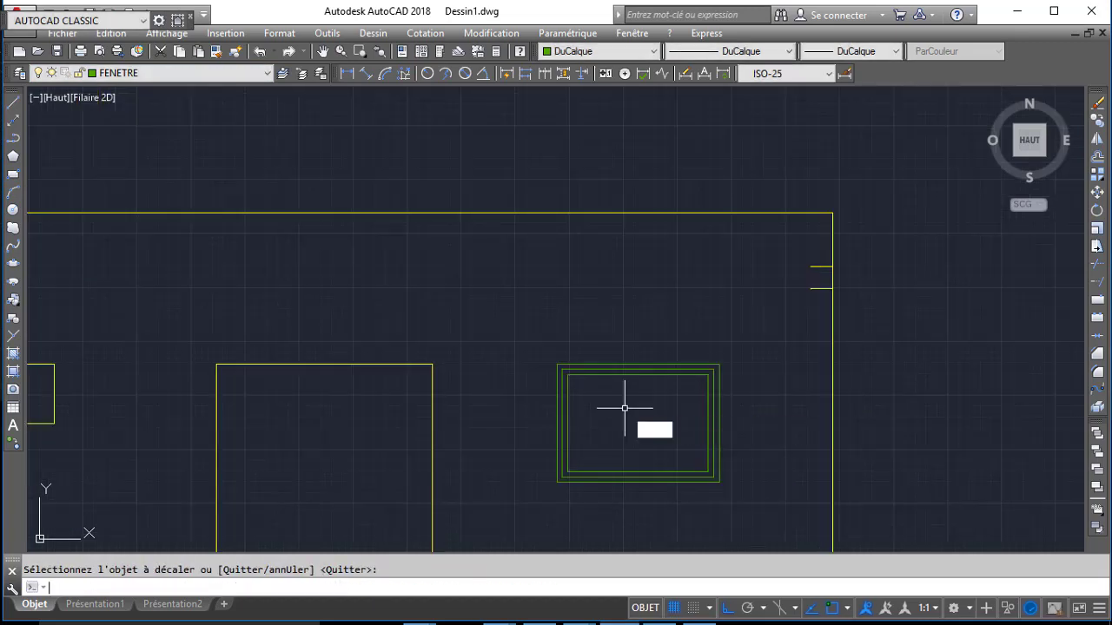
- Draw a vertical line between the top and bottom midpoints of the large window's innermost frame
type("L")
key("Return")
left_click(638, 375)
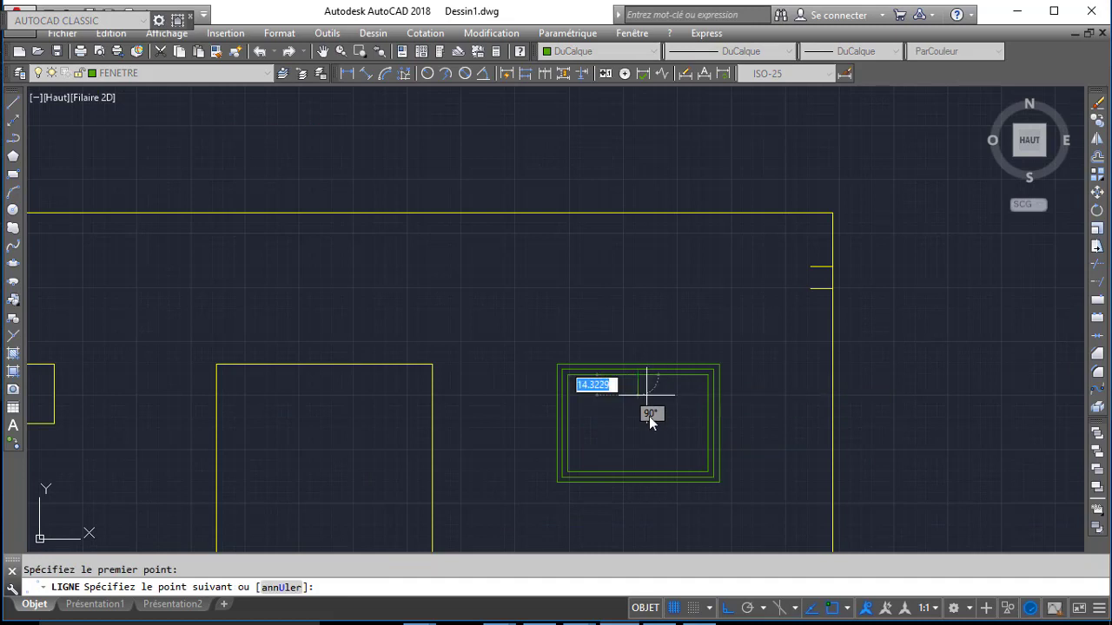
left_click(637, 472)
key("Return")
- Offset the large window's centre line 2.5 units to both sides and erase the original line
key("Return")
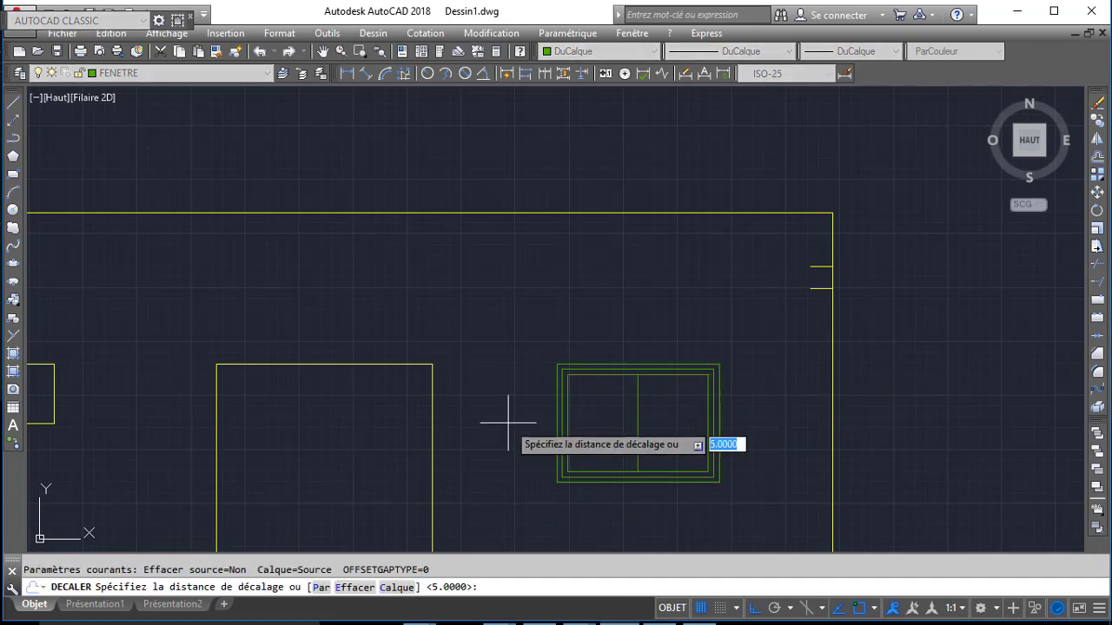
type("2.5")
key("Return")
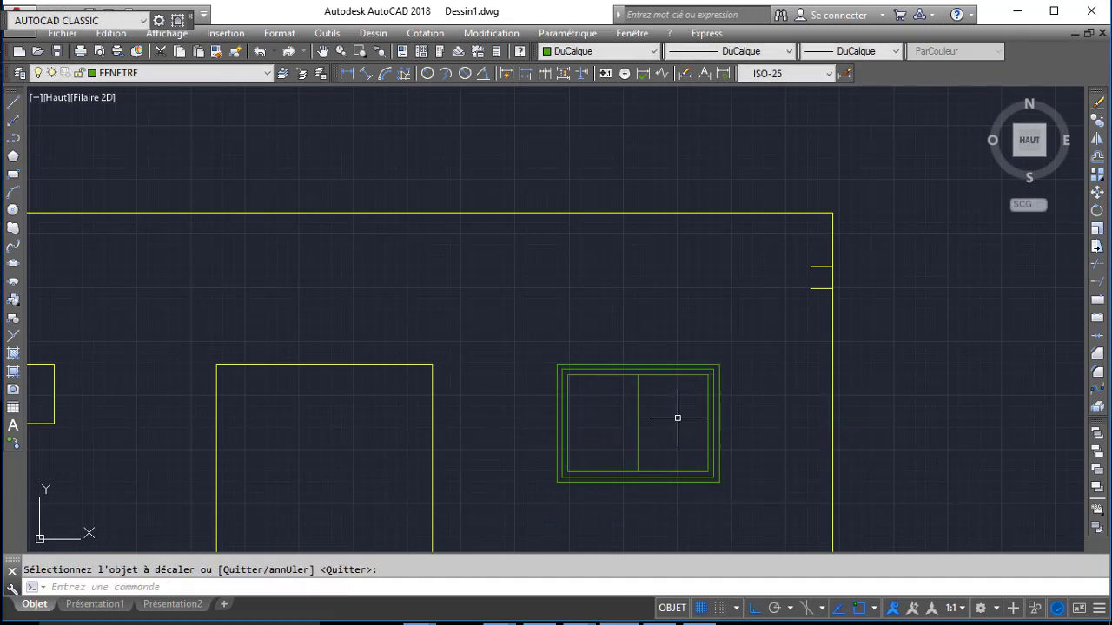
left_click(638, 419)
left_click(615, 419)
scroll(637, 418, "up", 1)
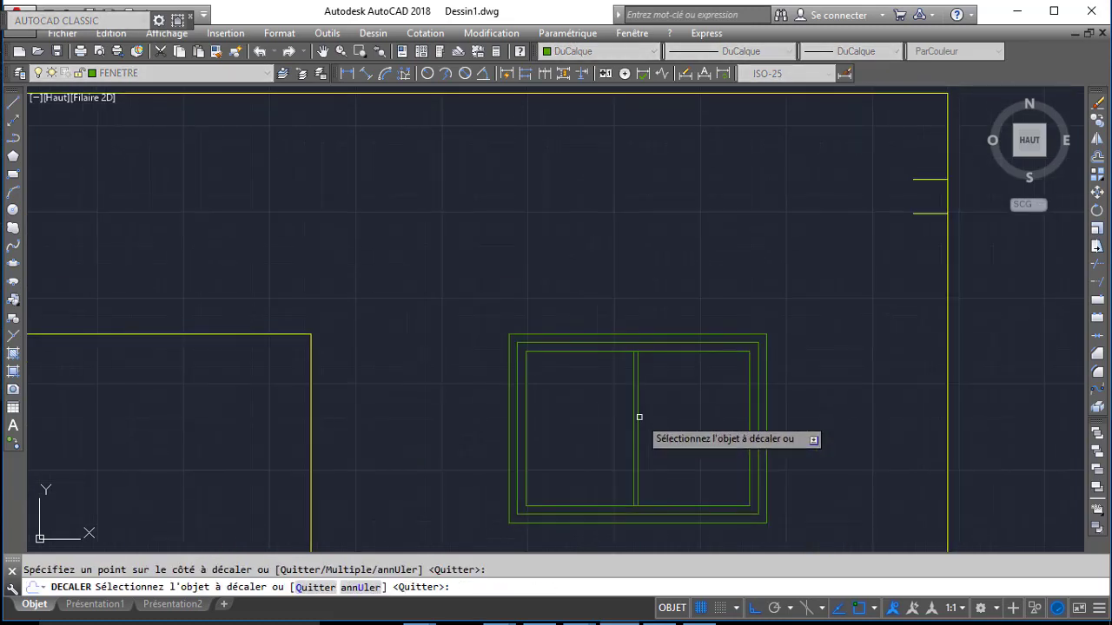
left_click(639, 418)
left_click(690, 417)
key("Return")
scroll(642, 419, "up", 1)
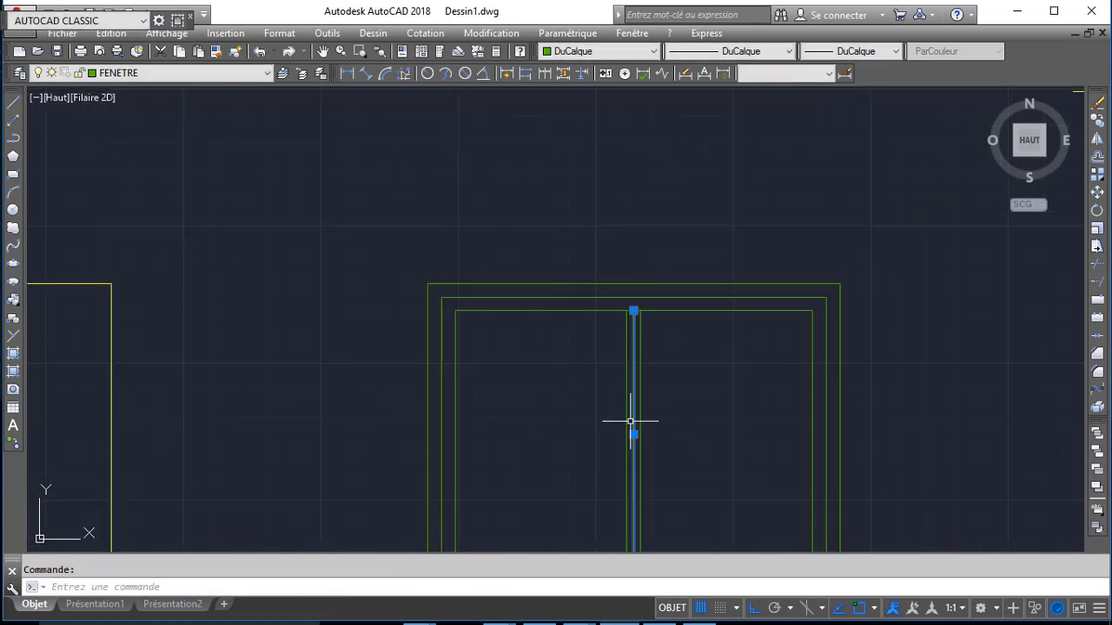
key("Delete")
- Draw a rectangle on the FENETRE layer over the small window opening
scroll(630, 421, "down", 6)
type("RE")
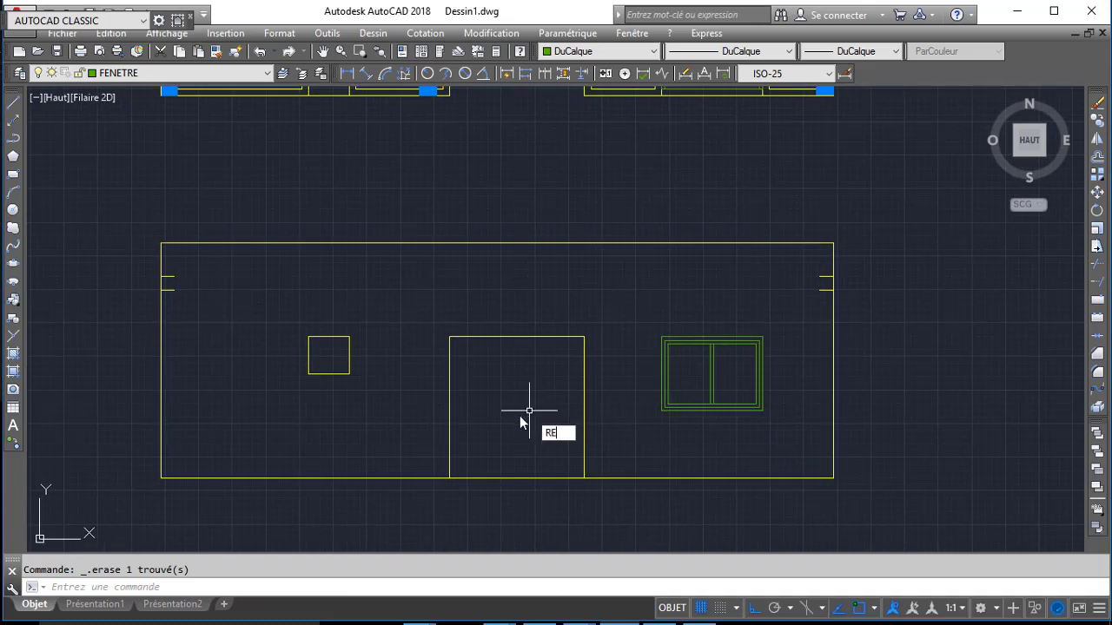
type("C")
key("Return")
left_click(308, 374)
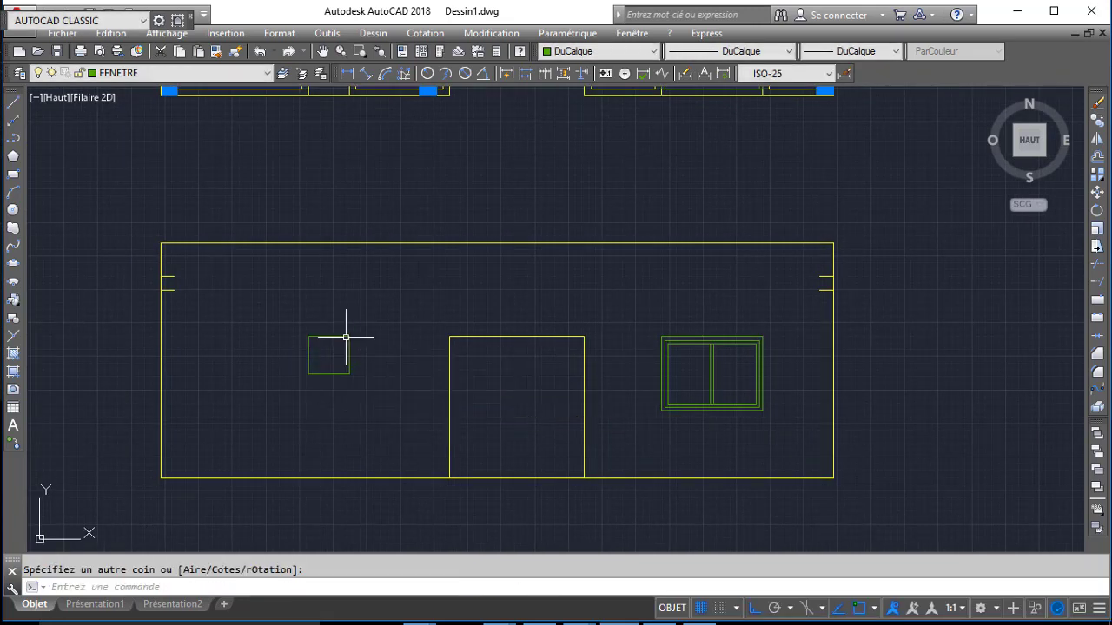
- Offset the small window's rectangle inward twice by 5 units to form its nested frames
type("DEC")
key("Return")
type("5")
key("Return")
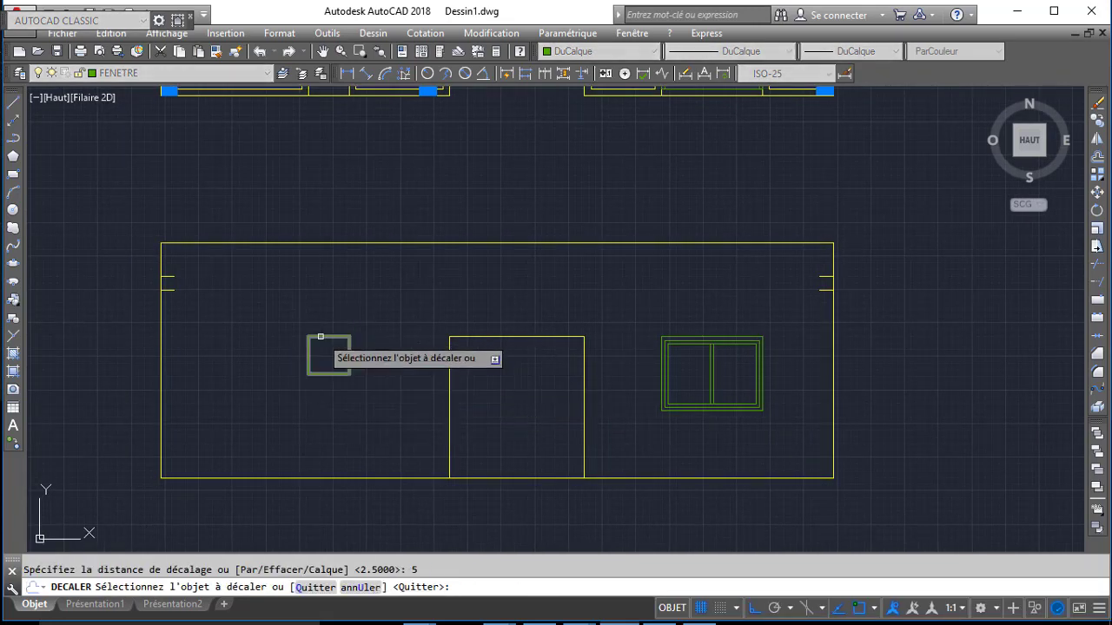
left_click(321, 336)
left_click(328, 349)
scroll(328, 350, "up", 4)
left_click(325, 337)
left_click(322, 347)
key("Return")
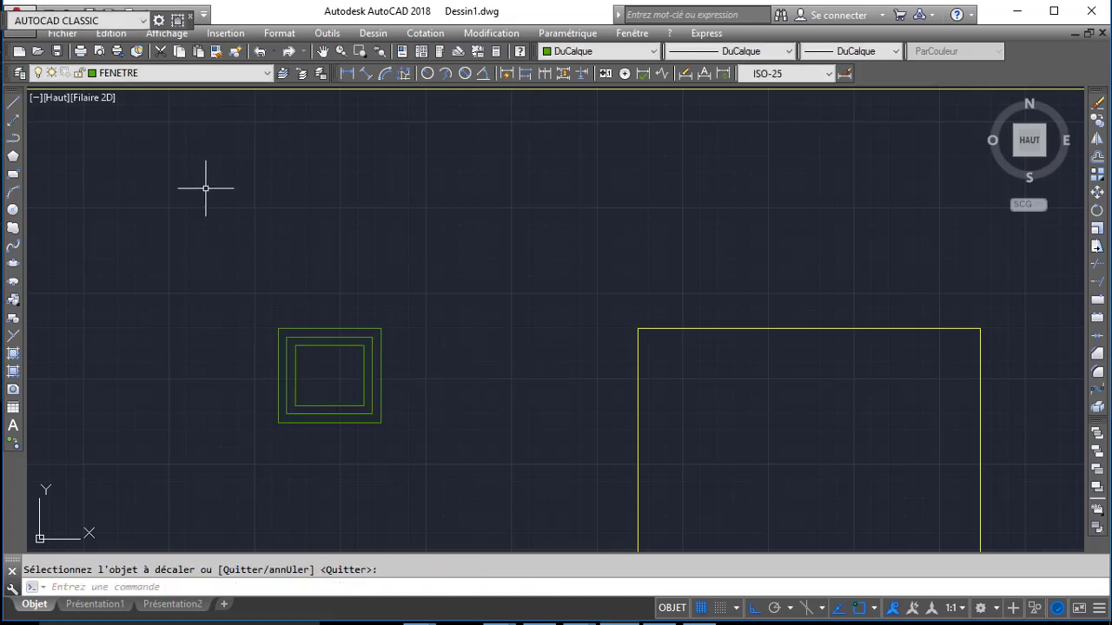
- Make PORTE the current layer and trace the entrance's two jambs and head with a polyline
left_click(148, 75)
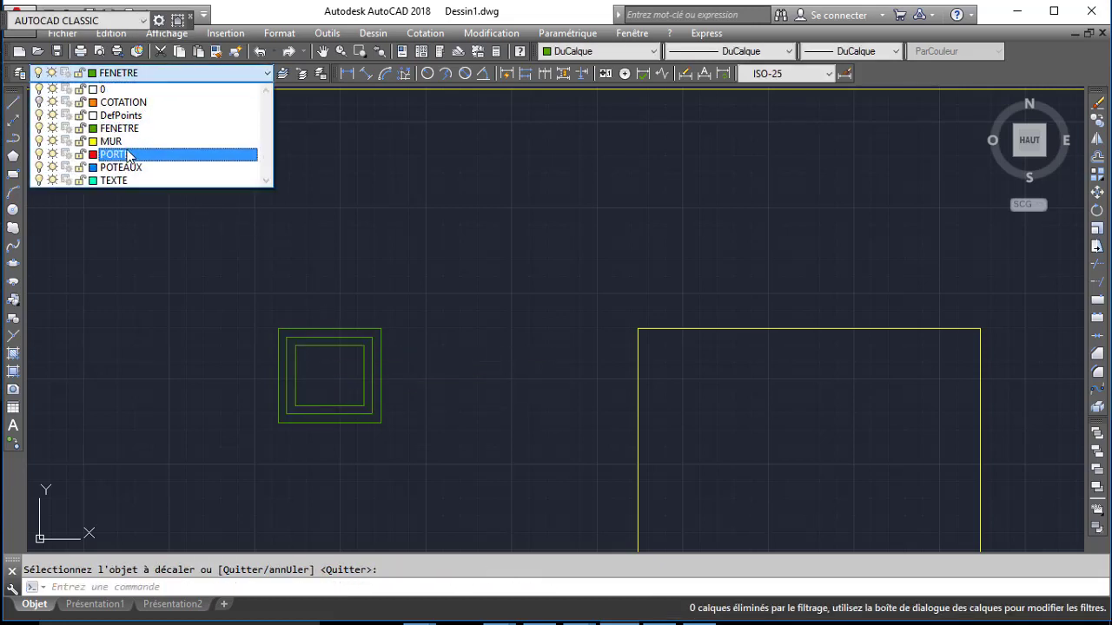
left_click(128, 155)
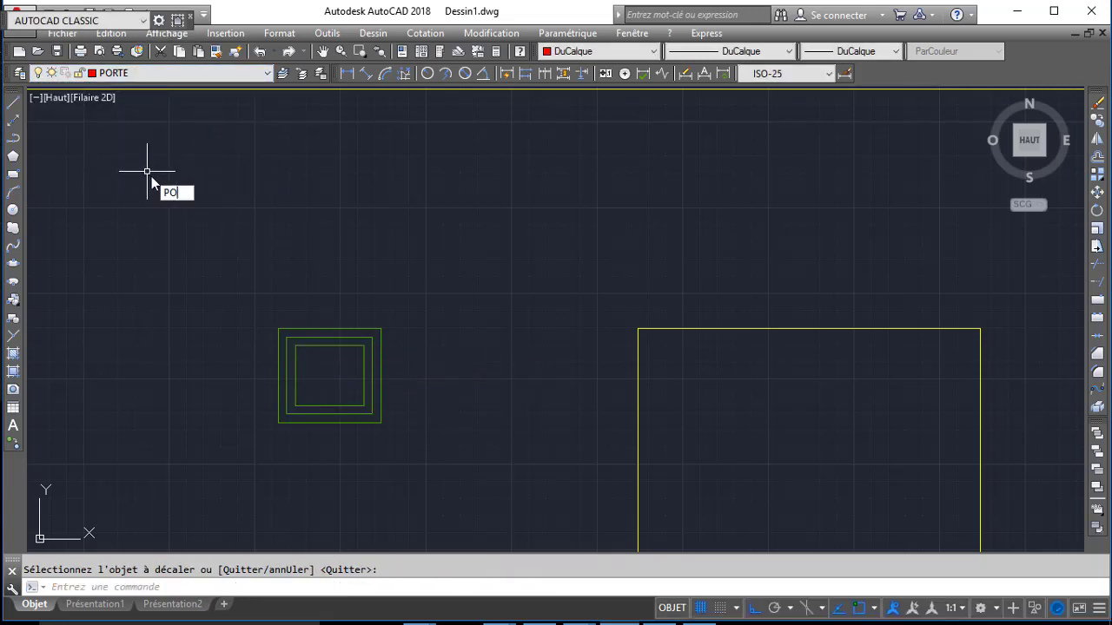
key("Return")
scroll(301, 179, "down", 5)
left_click(433, 378)
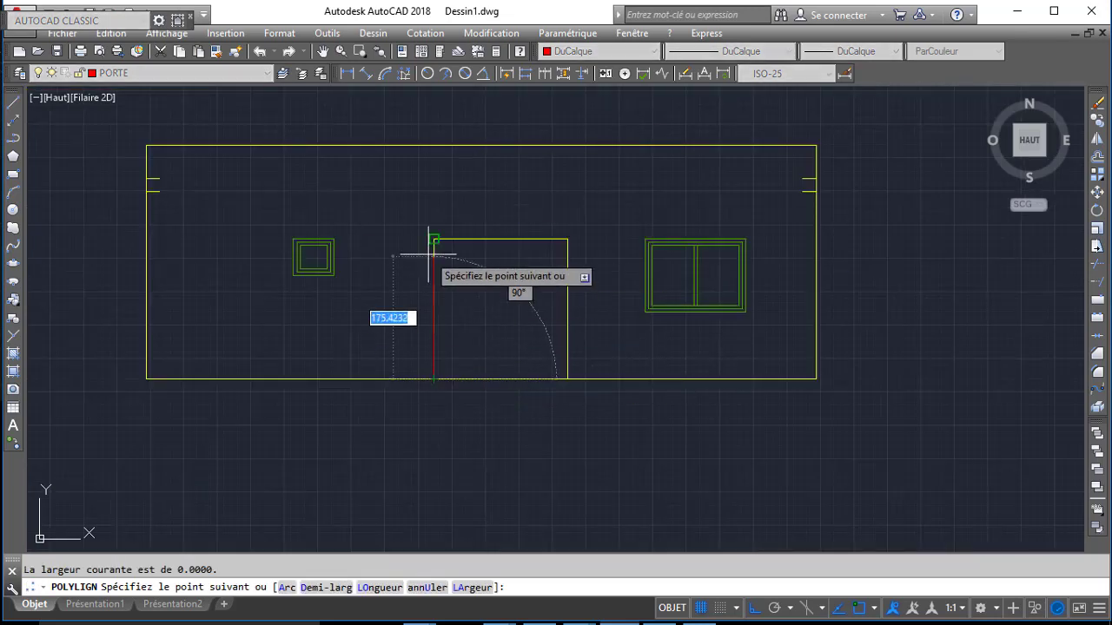
left_click(433, 239)
left_click(567, 239)
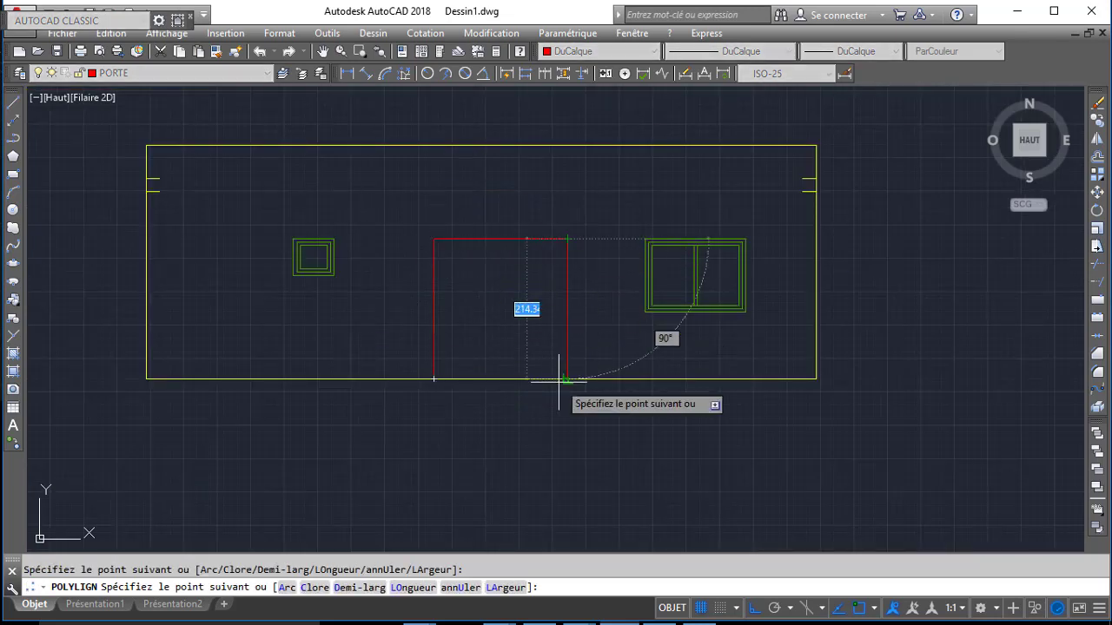
left_click(566, 380)
key("Return")
- Offset the entrance door polyline inward by 5 units
type("dc")
key("Return")
type("6")
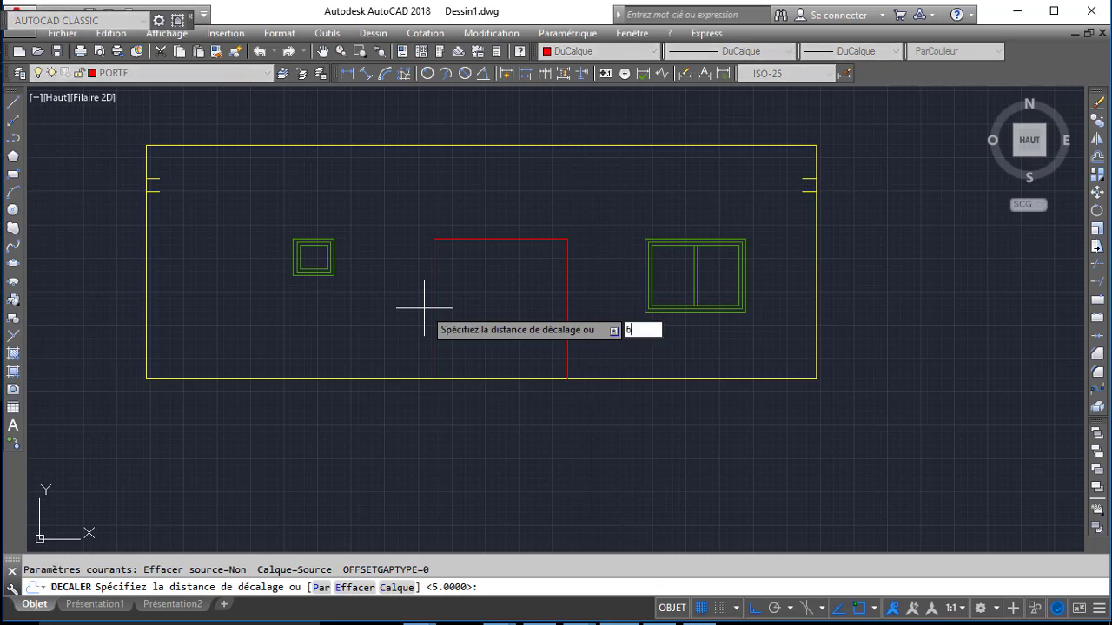
key("Return")
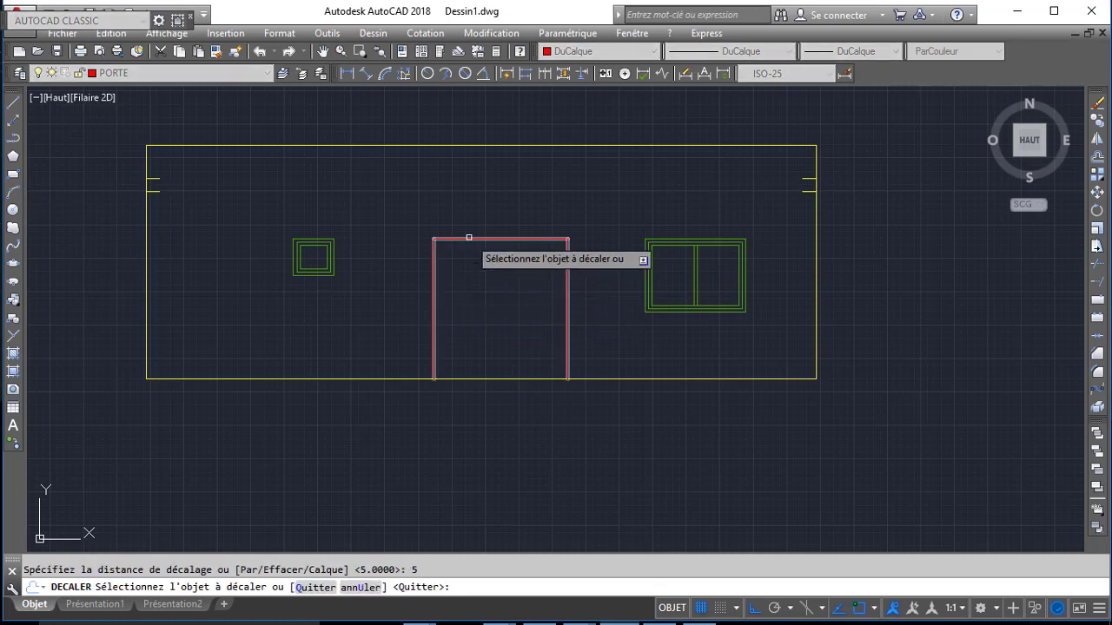
left_click(469, 239)
left_click(473, 296)
key("Return")
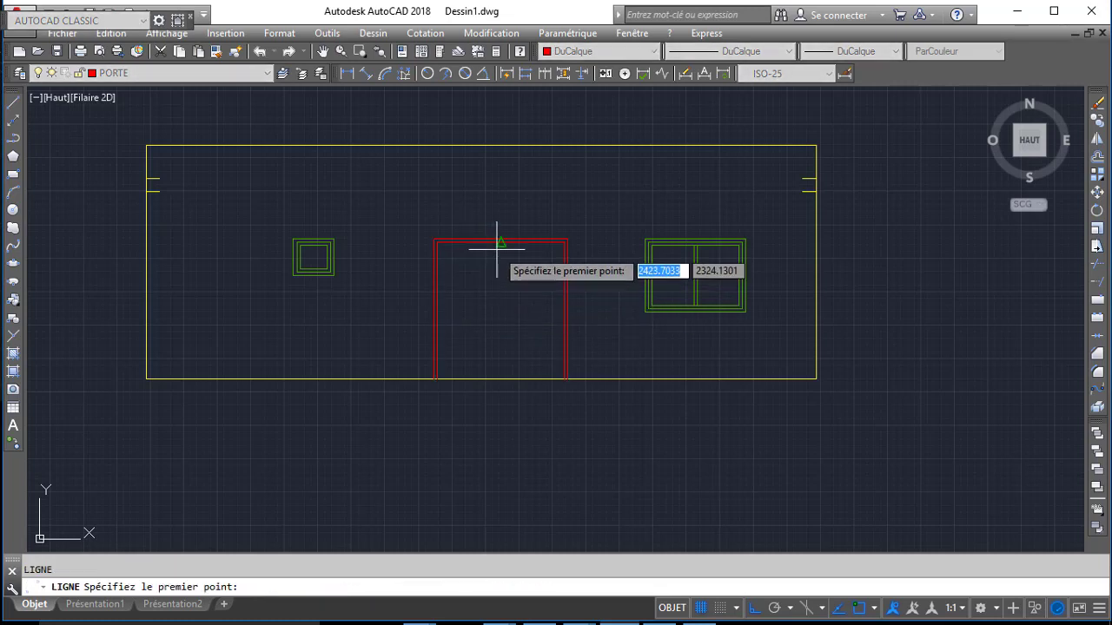
- Draw the vertical centre line dividing the door leaves and a line across the door's base
left_click(501, 243)
left_click(501, 380)
key("Return")
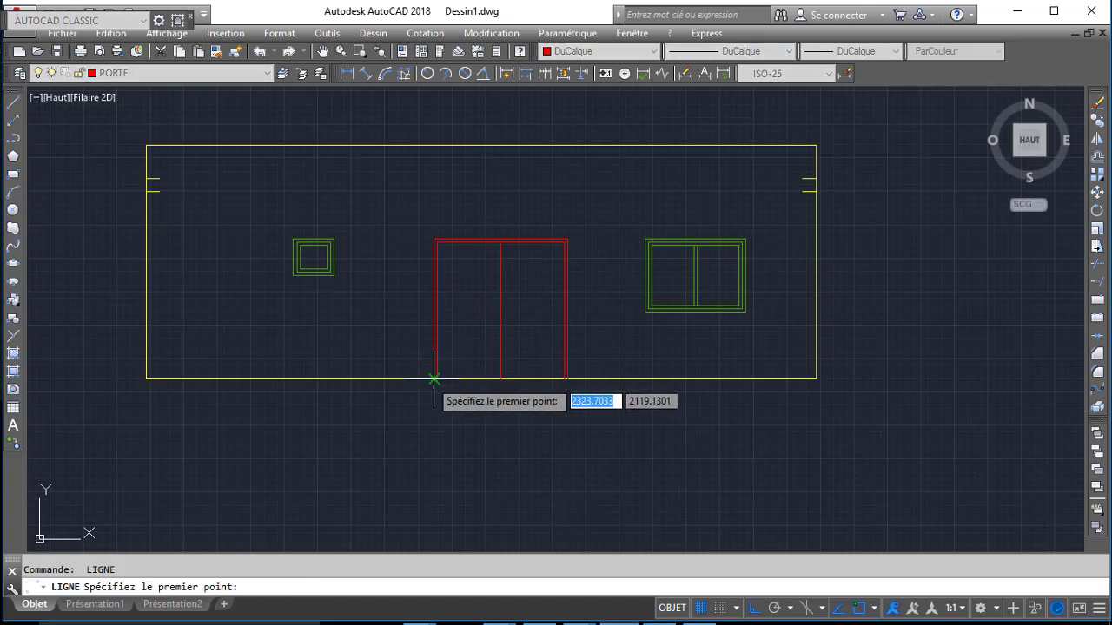
left_click(434, 379)
key("Return")
- Offset the facade's ground line downward by 10 units
scroll(448, 394, "down", 1)
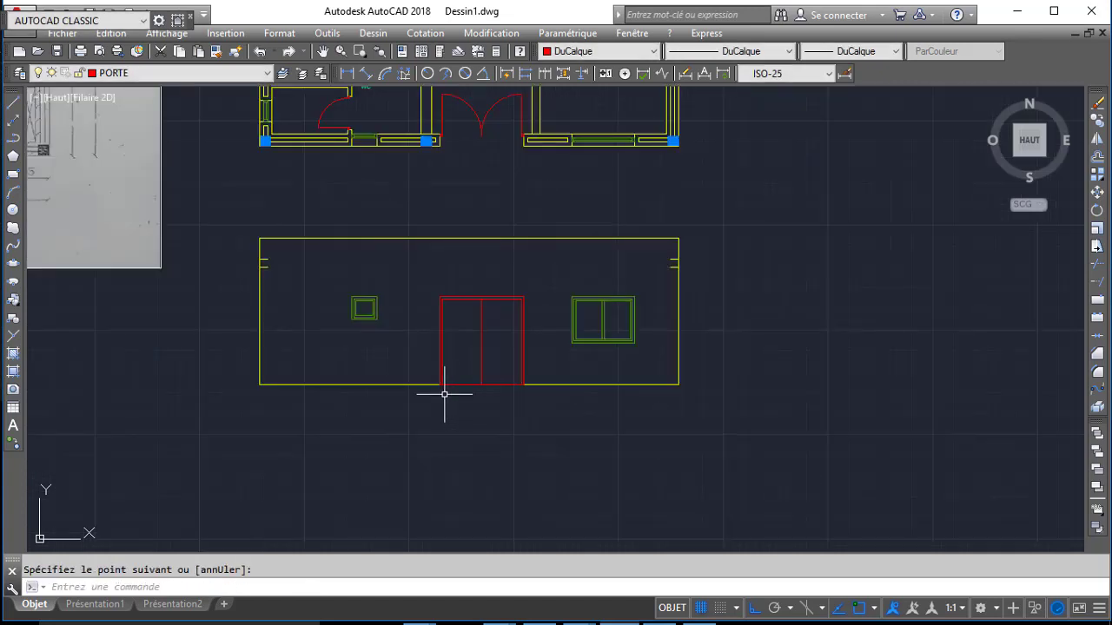
middle_click_drag(436, 391, 457, 384)
key("Return")
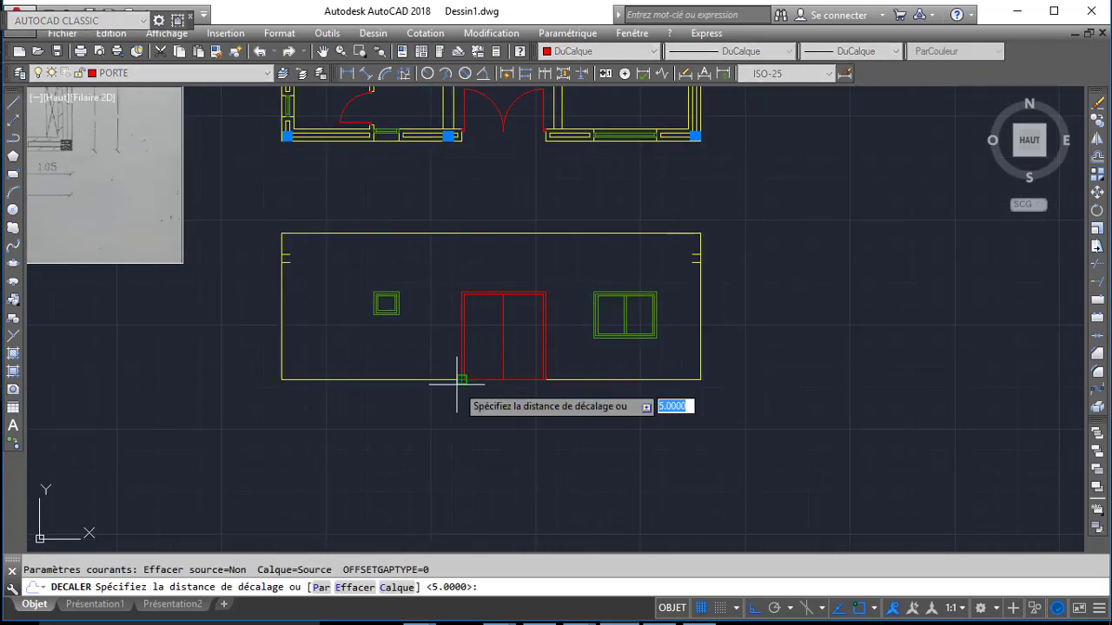
type("10")
key("Return")
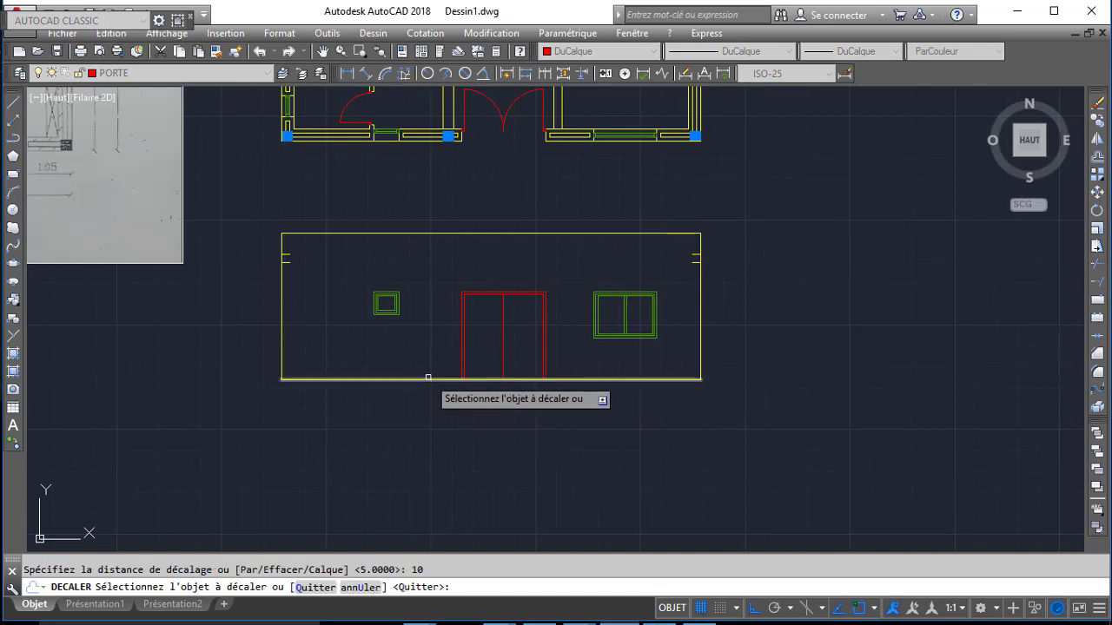
left_click(422, 381)
left_click(421, 413)
key("Return")
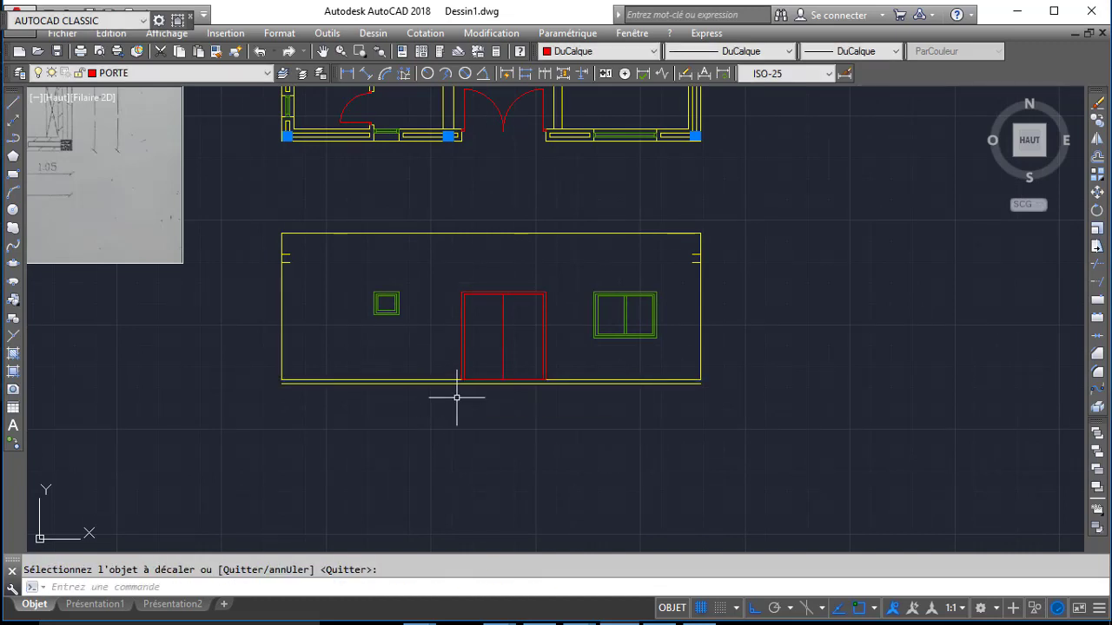
- Extend the facade's two outer side walls down to the lower ground line
middle_click_drag(506, 393, 485, 407)
type("PR")
key("Return")
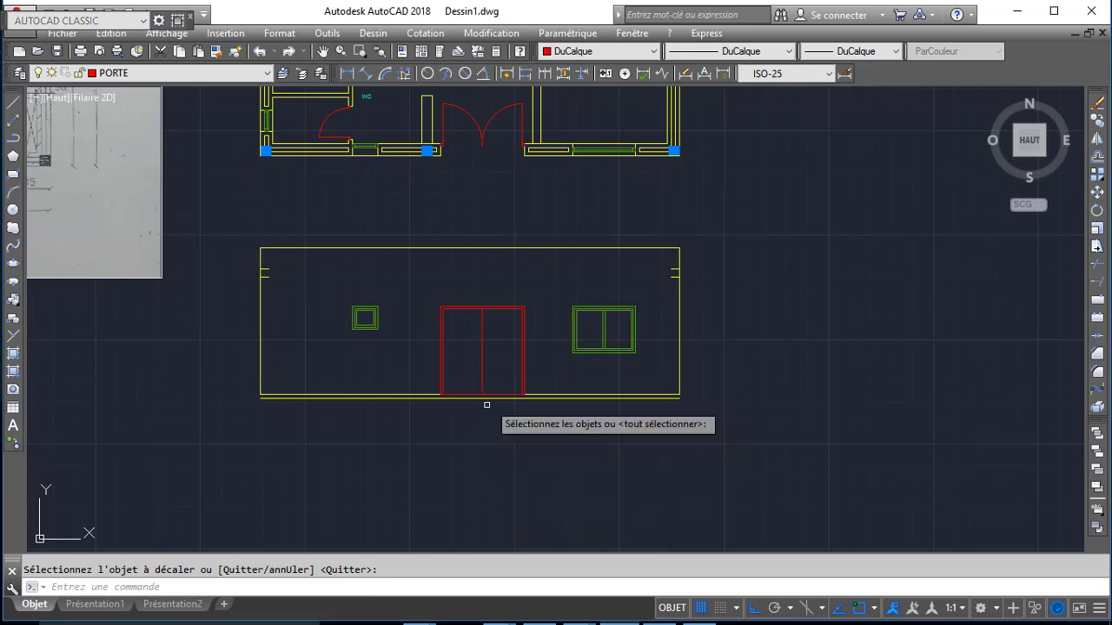
key("Return")
scroll(431, 385, "up", 4)
scroll(301, 373, "down", 5)
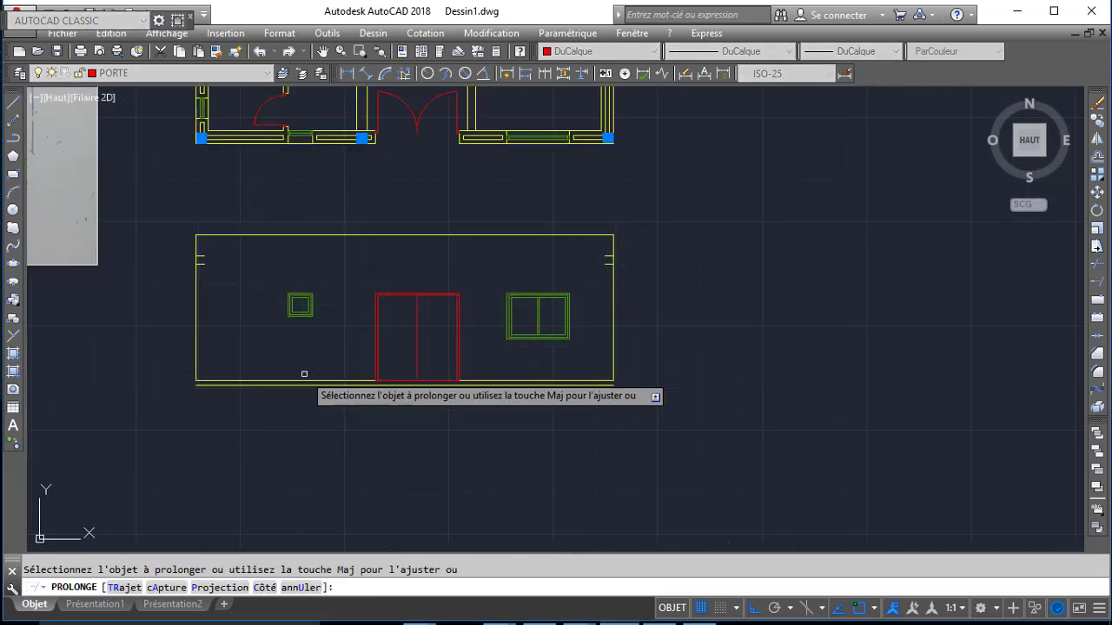
scroll(262, 354, "up", 1)
left_click(260, 353)
left_click(283, 347)
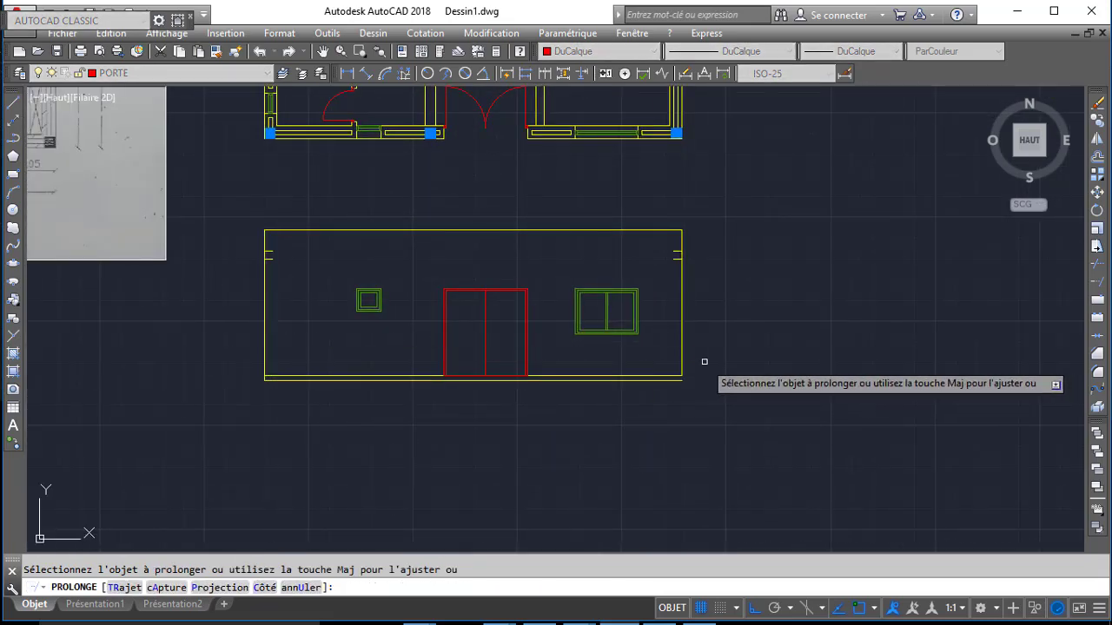
left_click(704, 362)
left_click(665, 366)
key("Return")
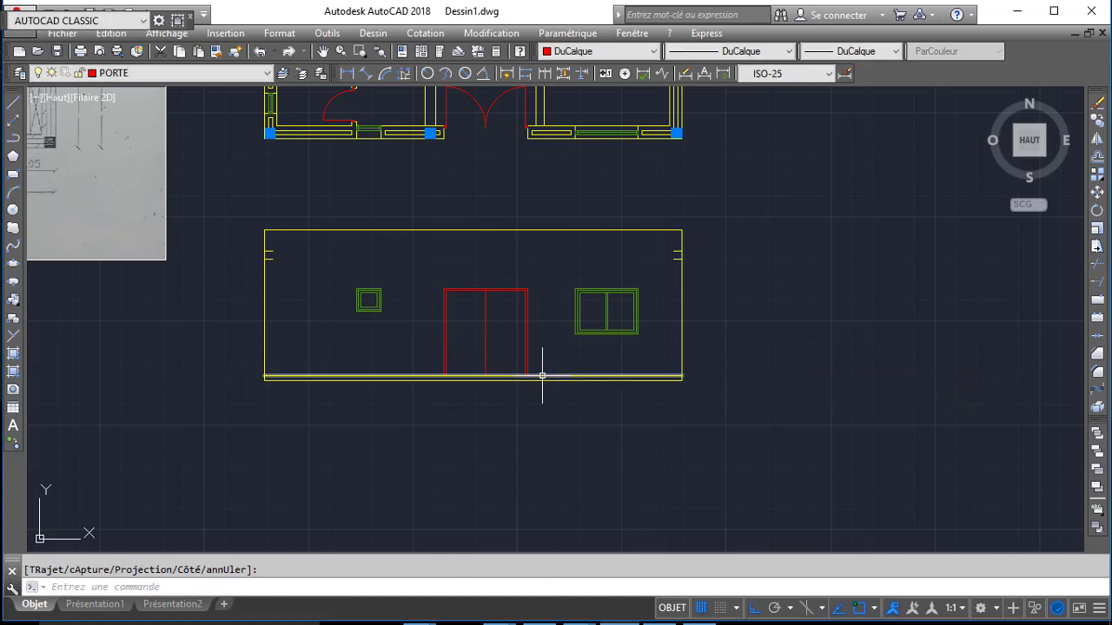
- Trim away the facade's original upper ground line on both sides of the entrance door, keeping the door's base line
type("AJ")
key("Return")
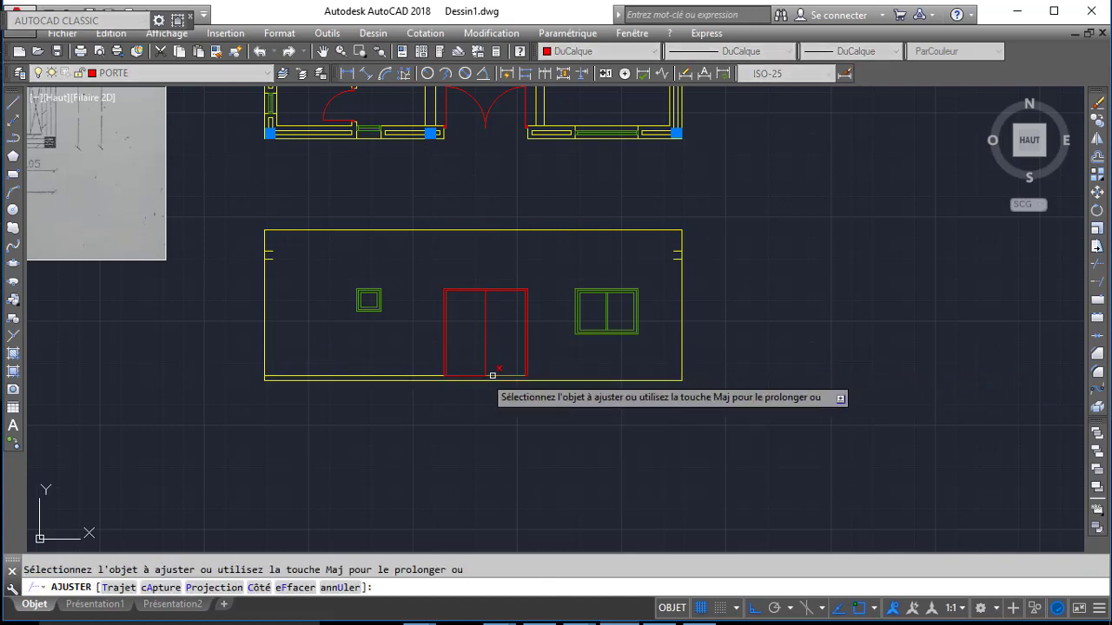
left_click(422, 372)
key("Return")
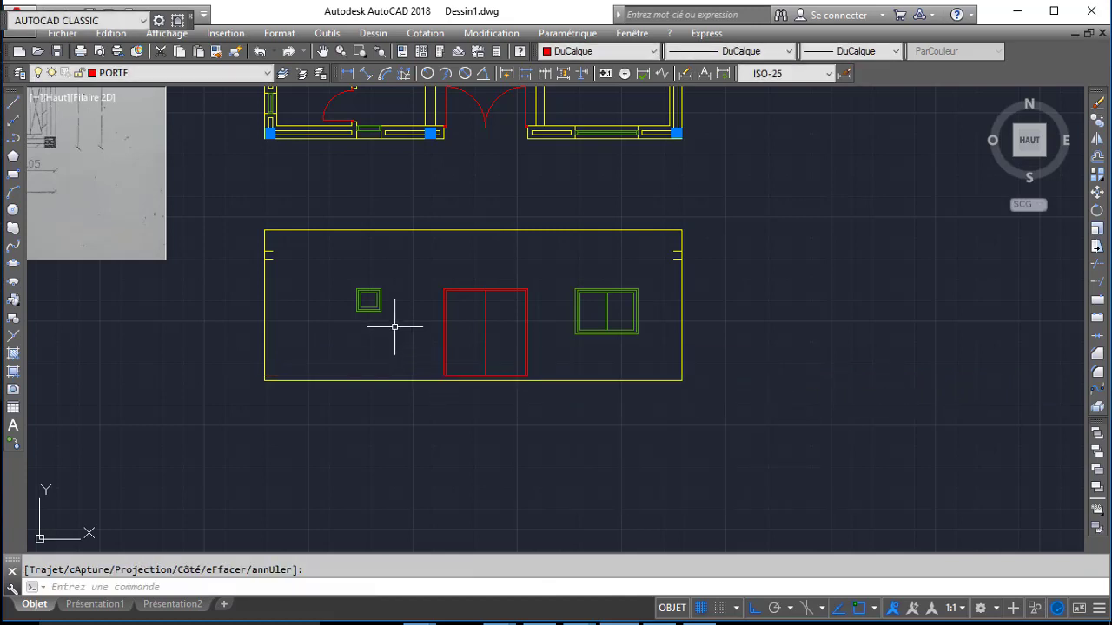
scroll(480, 408, "up", 2)
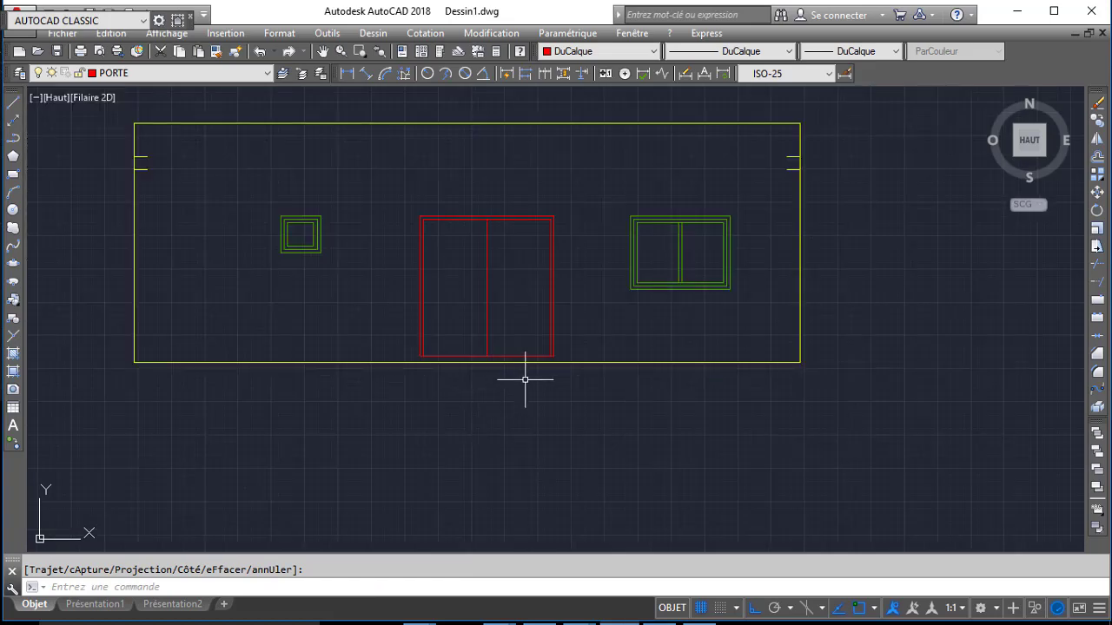
scroll(524, 380, "down", 6)
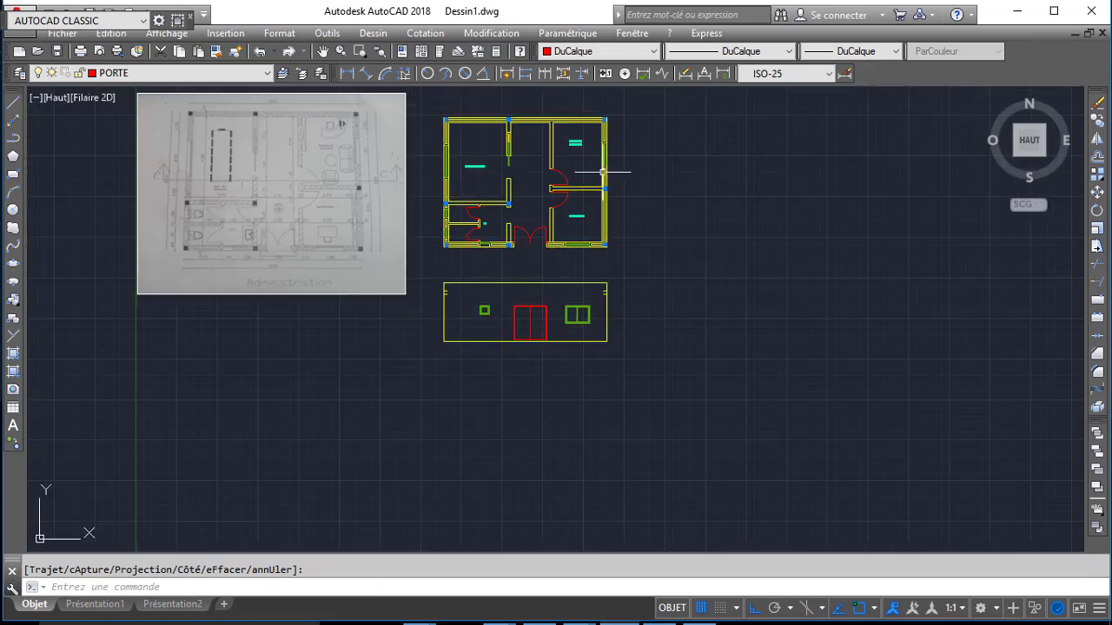
scroll(632, 248, "up", 2)
middle_click_drag(643, 280, 674, 330)
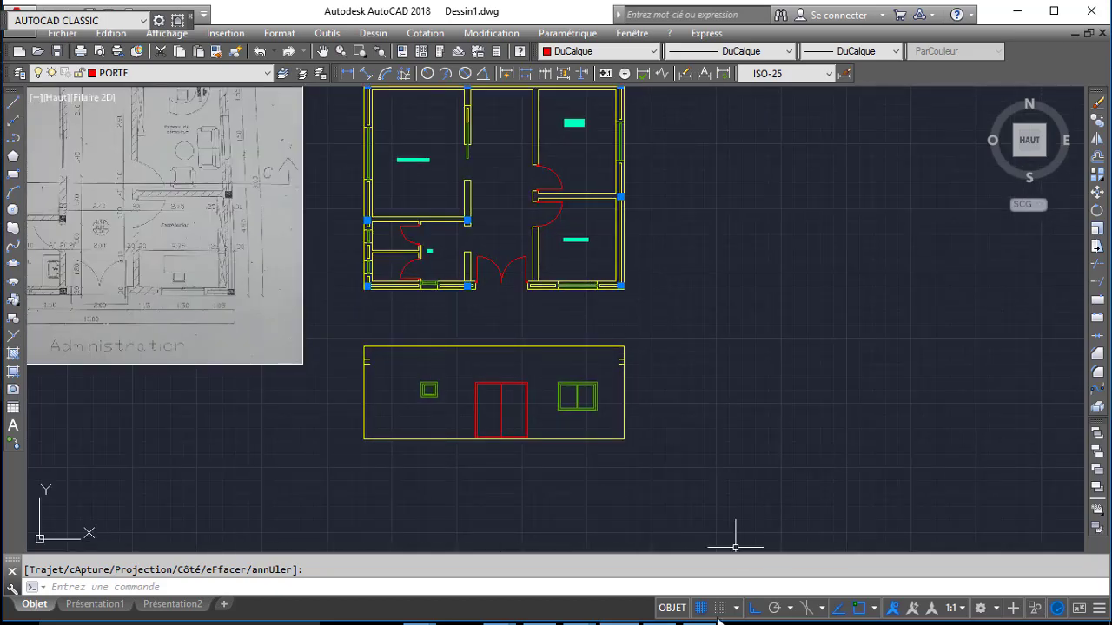
left_click(1010, 12)
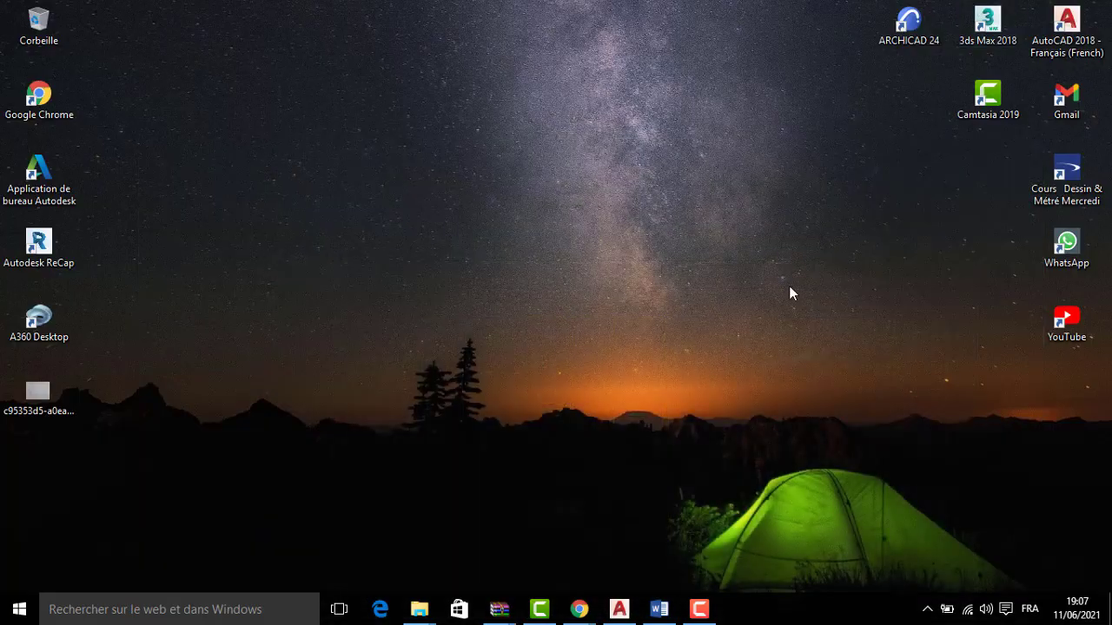
left_click(696, 616)
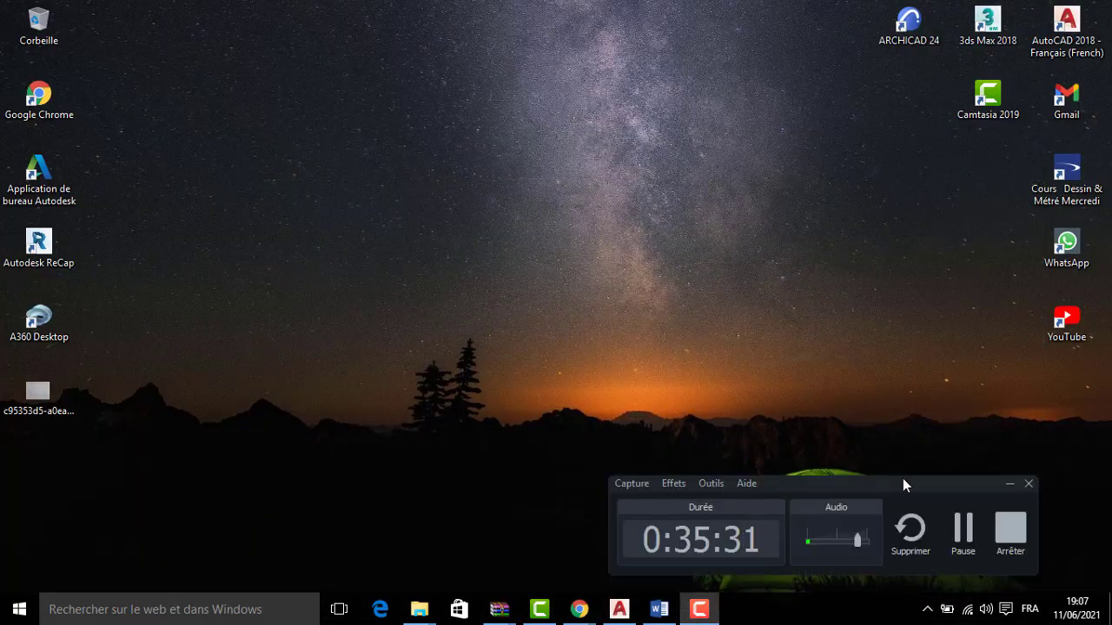